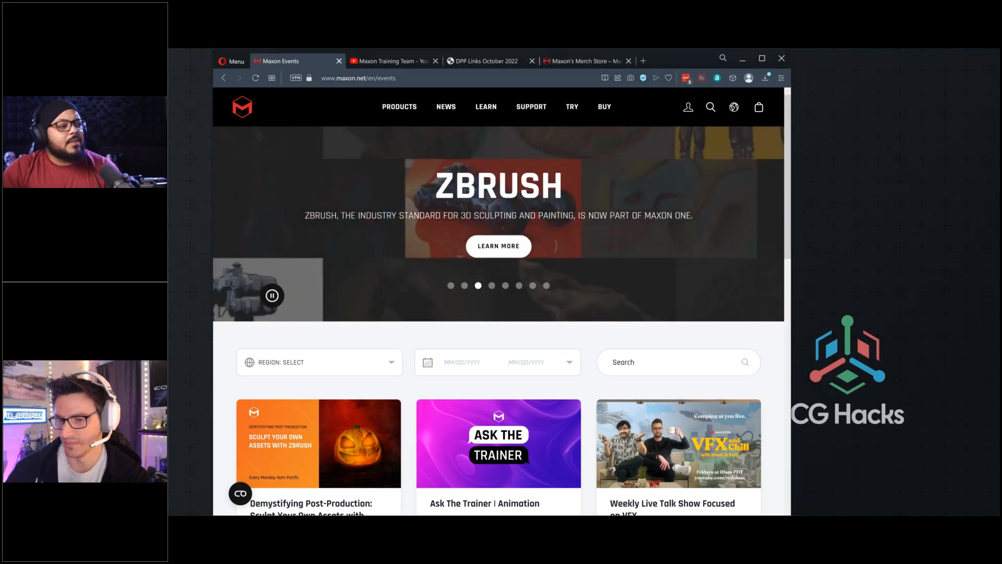
# Browse the upcoming webinars on the Maxon Events page through to the December listings and return to the start.
pyautogui.scroll(-5, 473, 257)
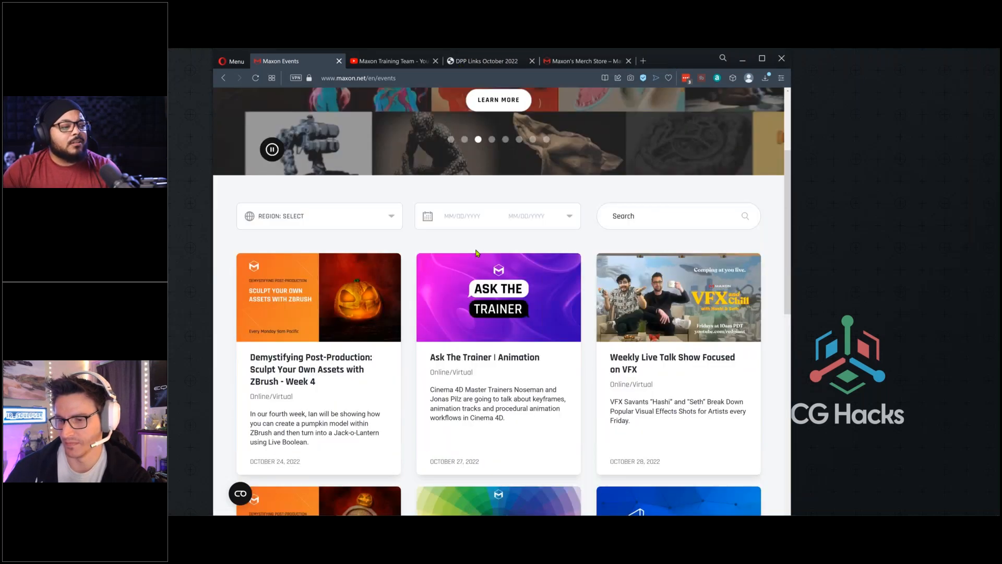
pyautogui.scroll(-1, 589, 220)
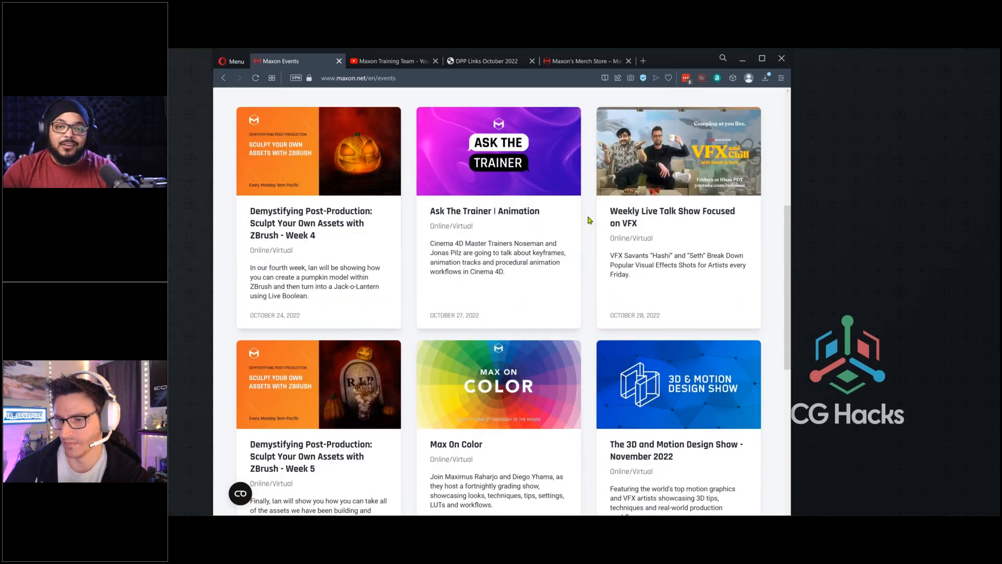
pyautogui.scroll(-2, 590, 219)
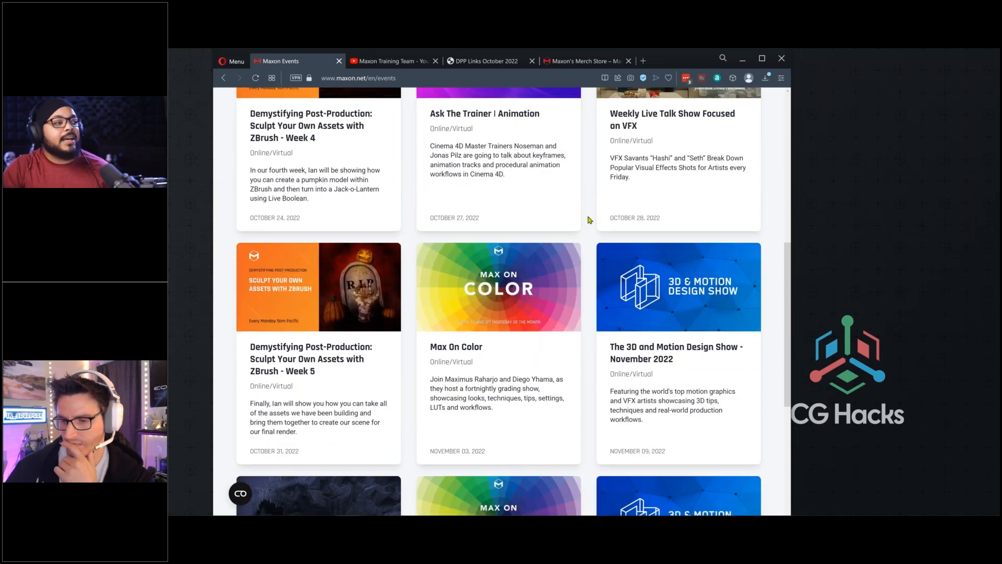
pyautogui.scroll(-1, 589, 220)
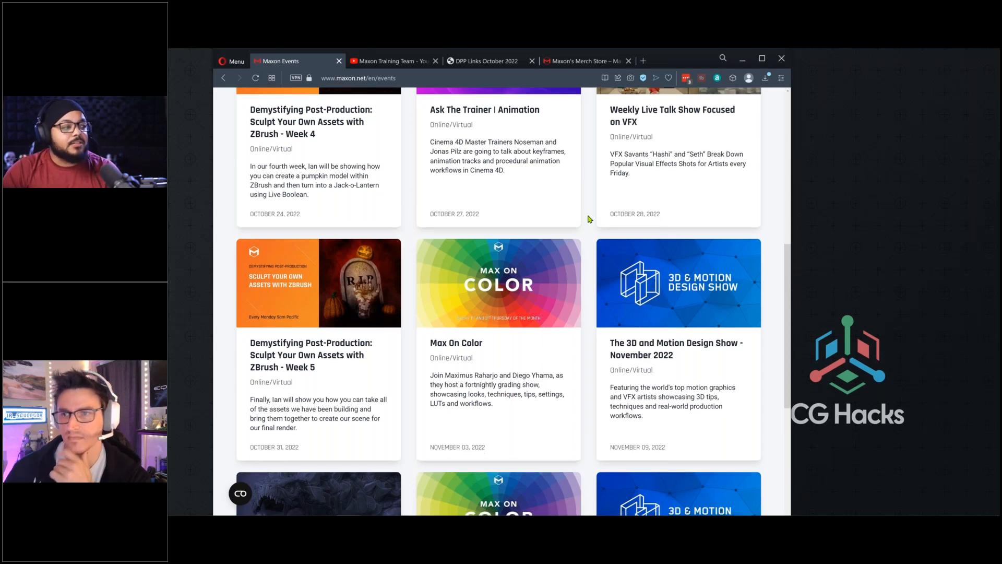
pyautogui.scroll(-5, 590, 220)
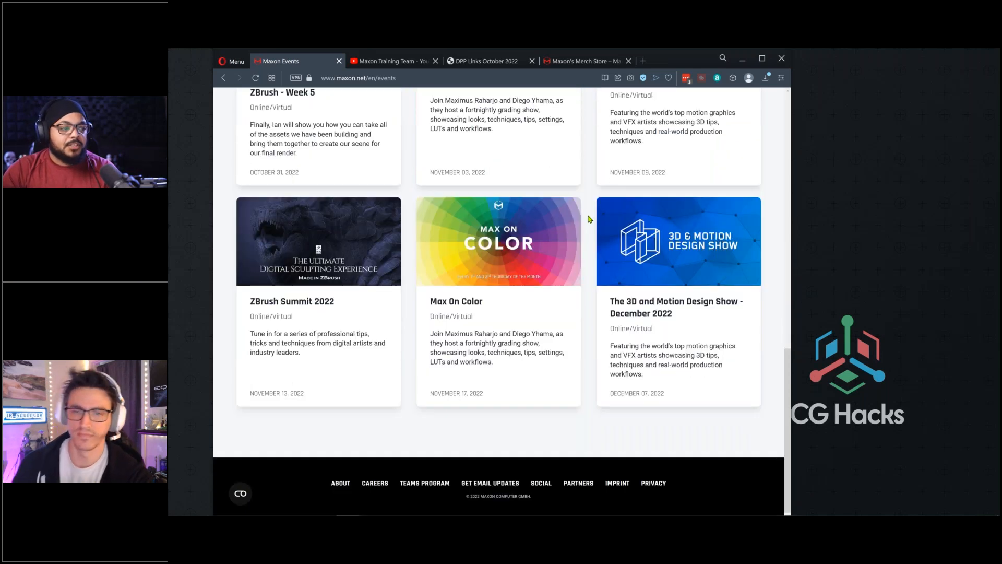
pyautogui.scroll(3, 590, 219)
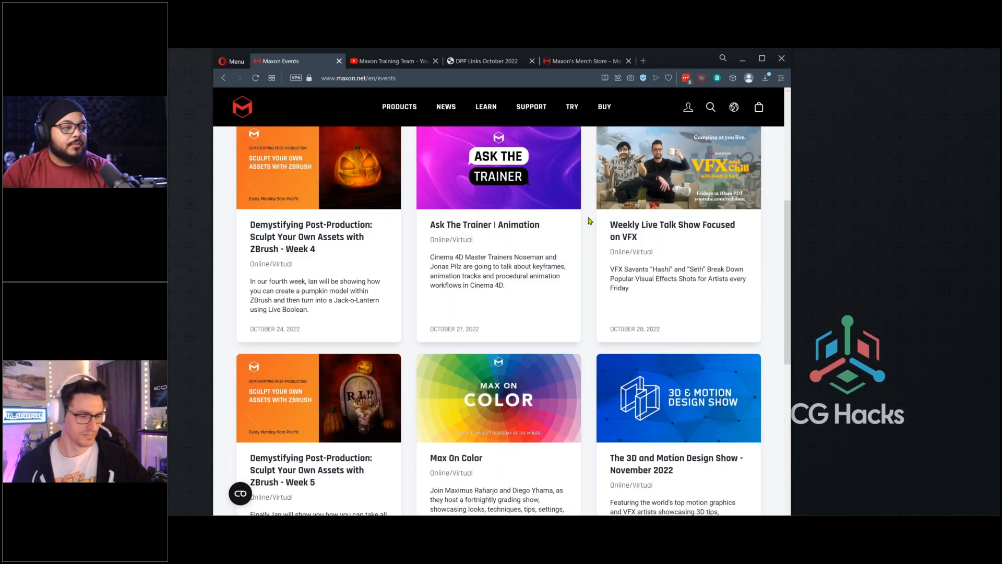
pyautogui.scroll(5, 590, 220)
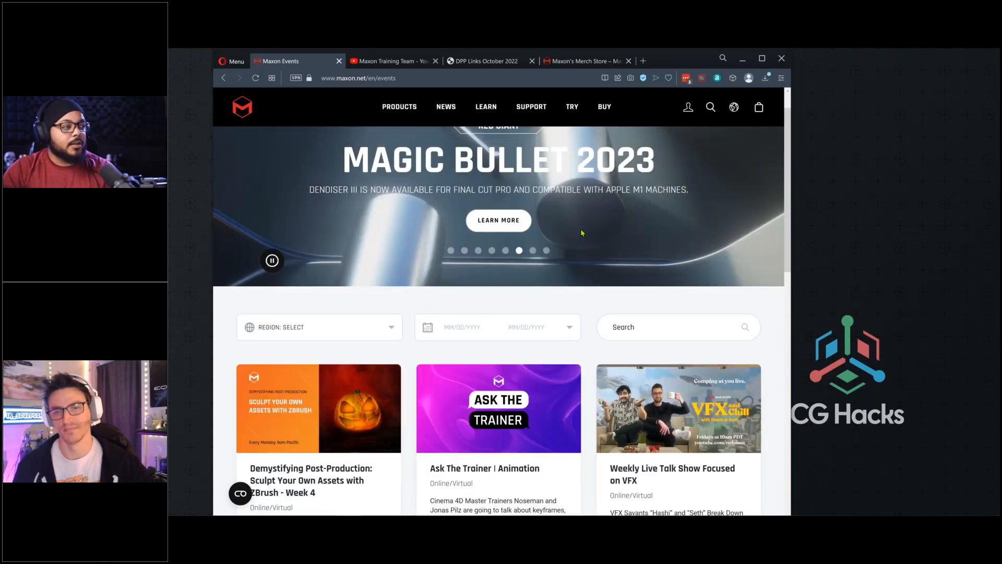
pyautogui.scroll(1, 582, 233)
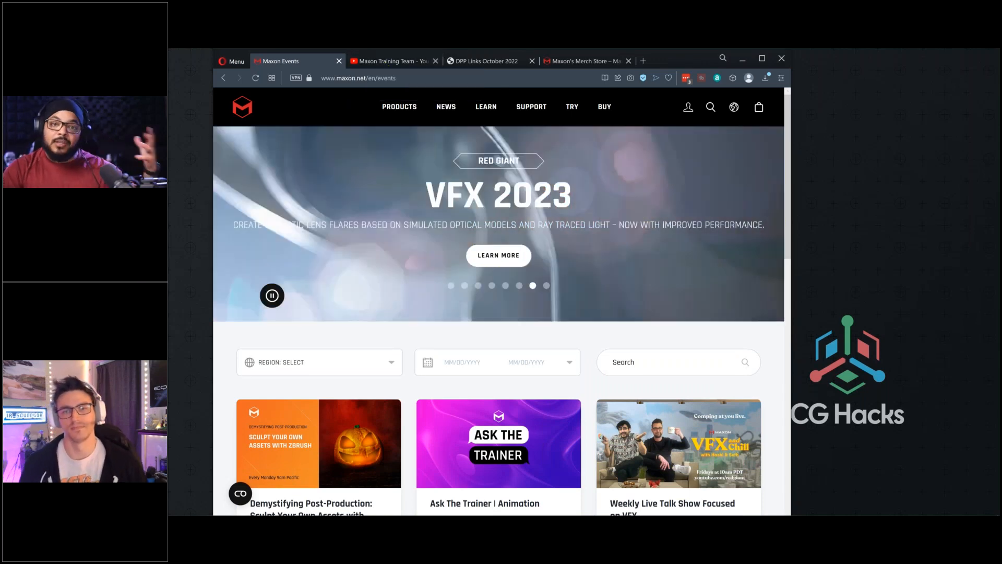
# Show the Maxon Training Team YouTube channel and highlight the channel name.
pyautogui.click(404, 62)
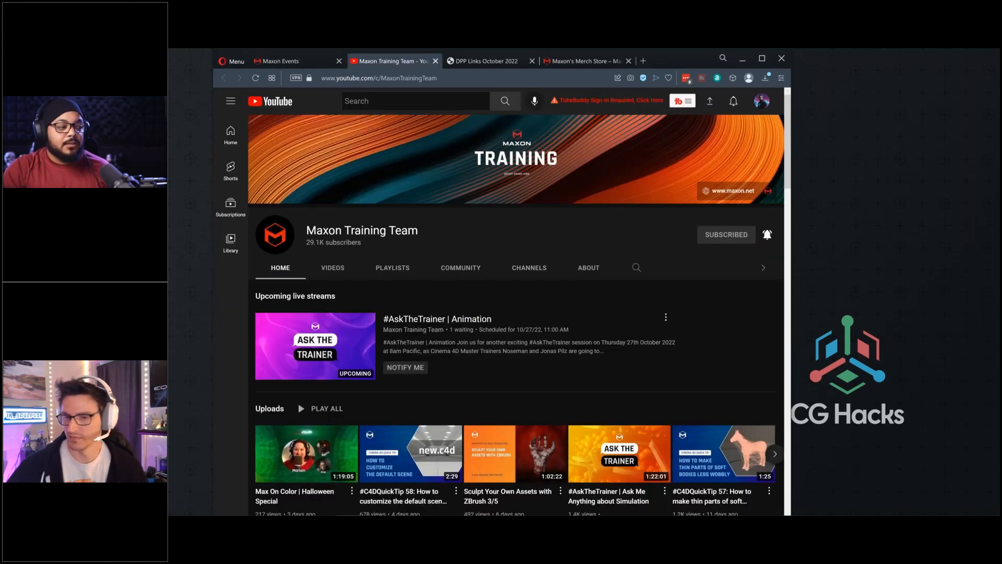
pyautogui.moveTo(423, 238); pyautogui.dragTo(306, 232)
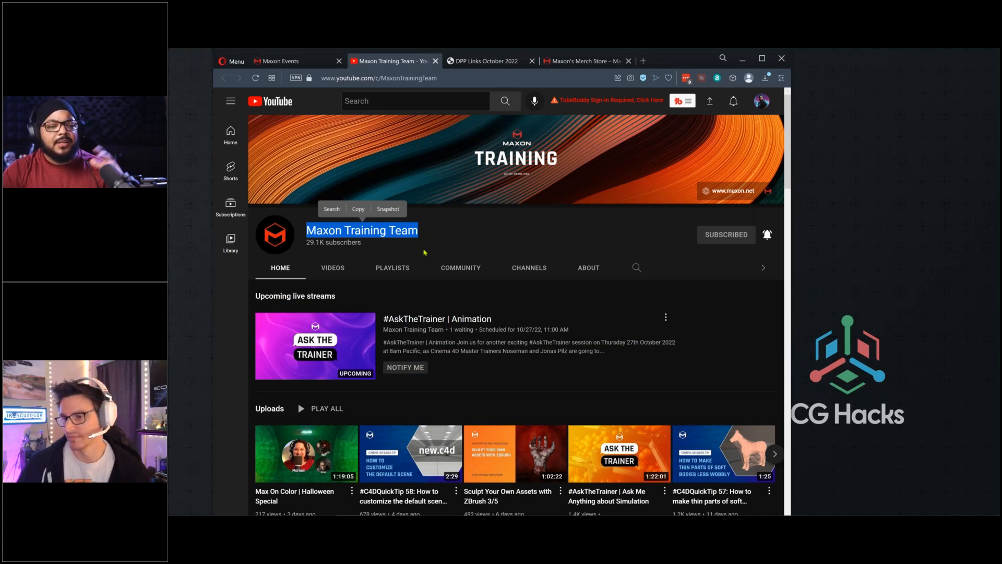
pyautogui.click(483, 232)
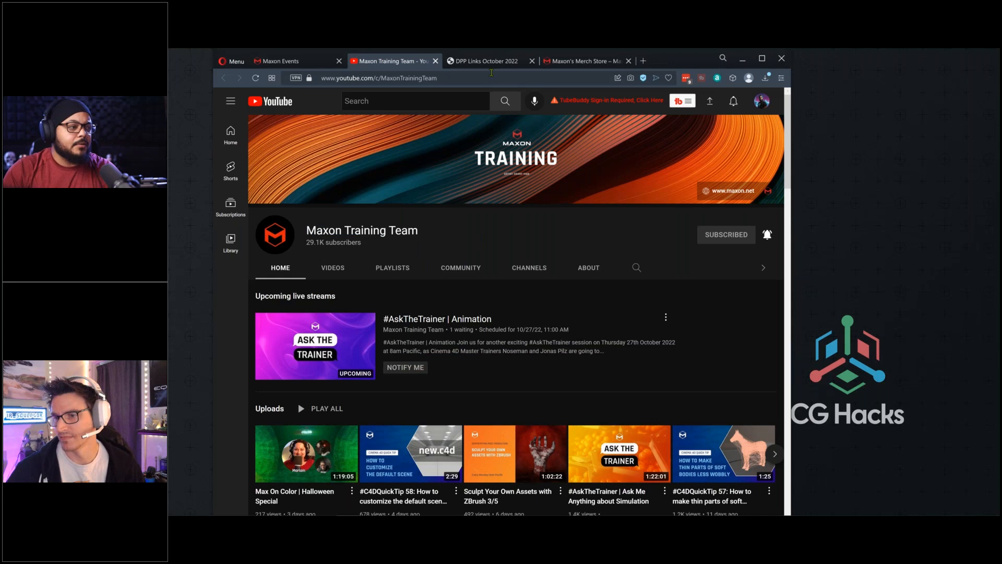
# Show the DPP Links October 2022 document and point out the password for the free T-shirt offer.
pyautogui.click(496, 66)
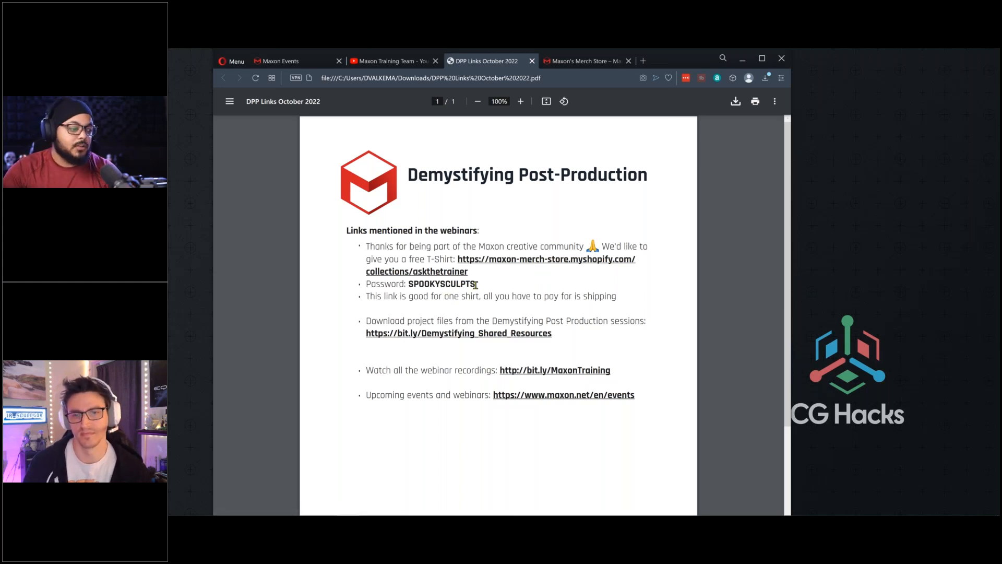
pyautogui.doubleClick(444, 285)
pyautogui.click(588, 161)
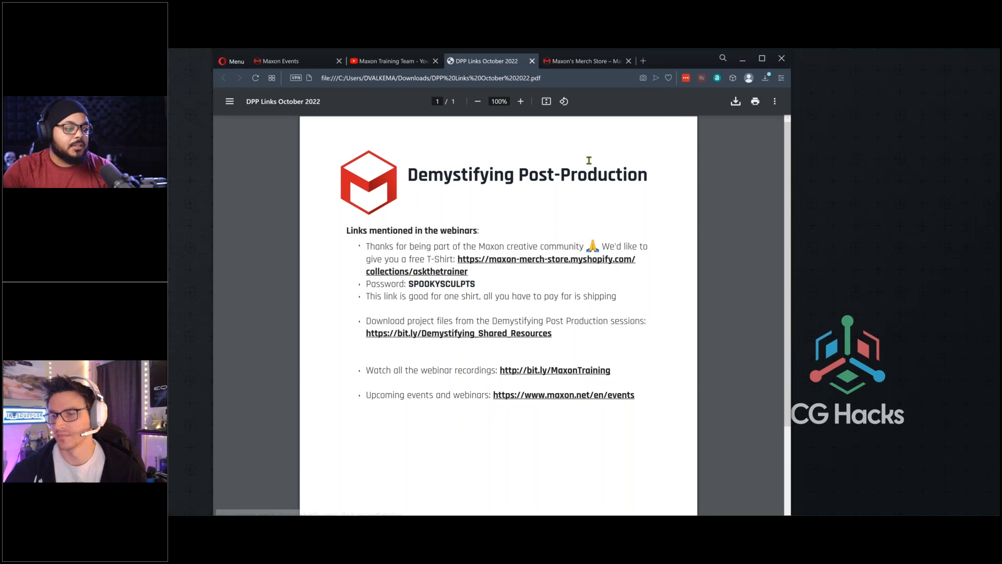
# Show Maxon's merch store and look through the T-shirts on its home page.
pyautogui.hotkey('ctrl', 'Tab')
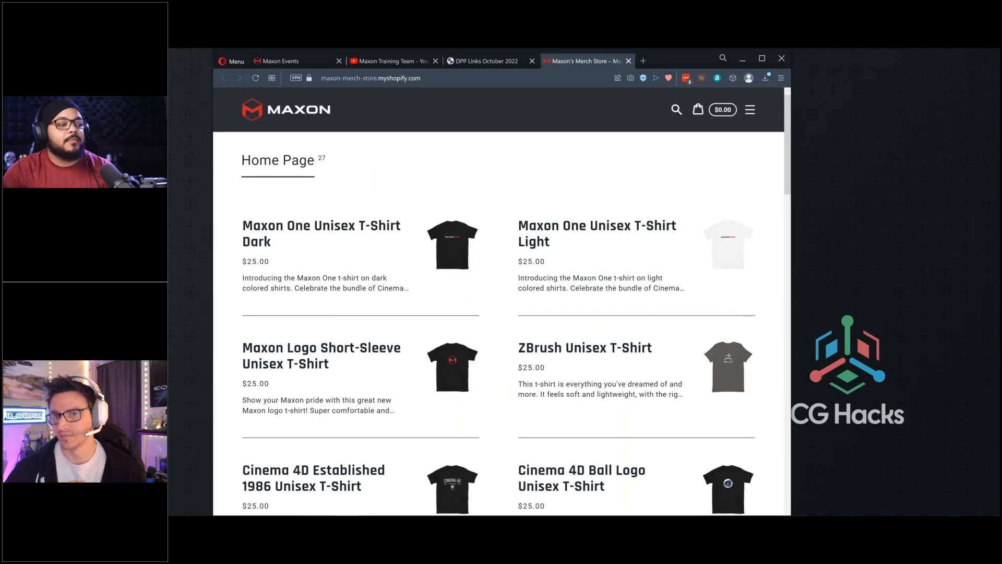
pyautogui.scroll(-5, 514, 234)
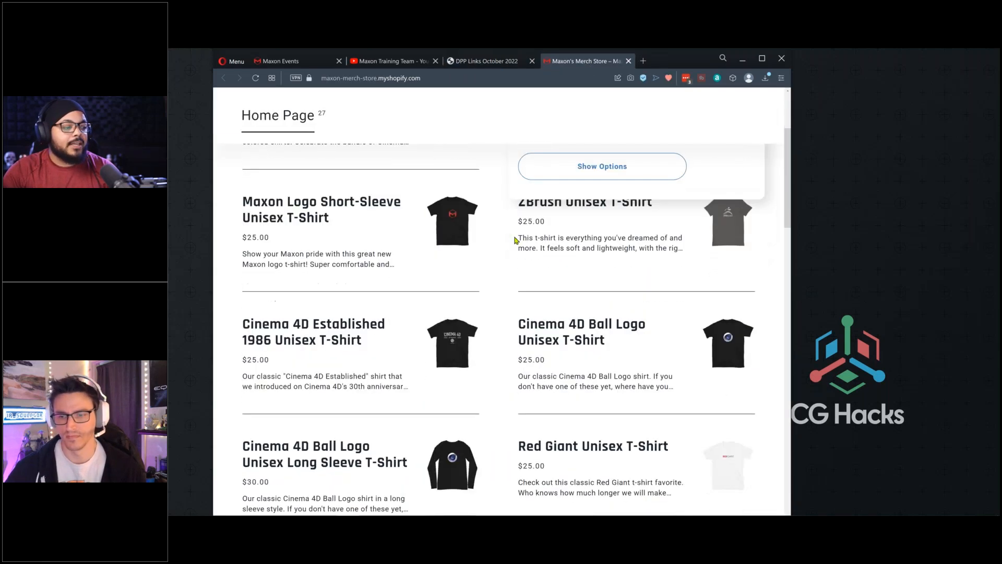
pyautogui.scroll(4, 518, 271)
pyautogui.scroll(1, 518, 270)
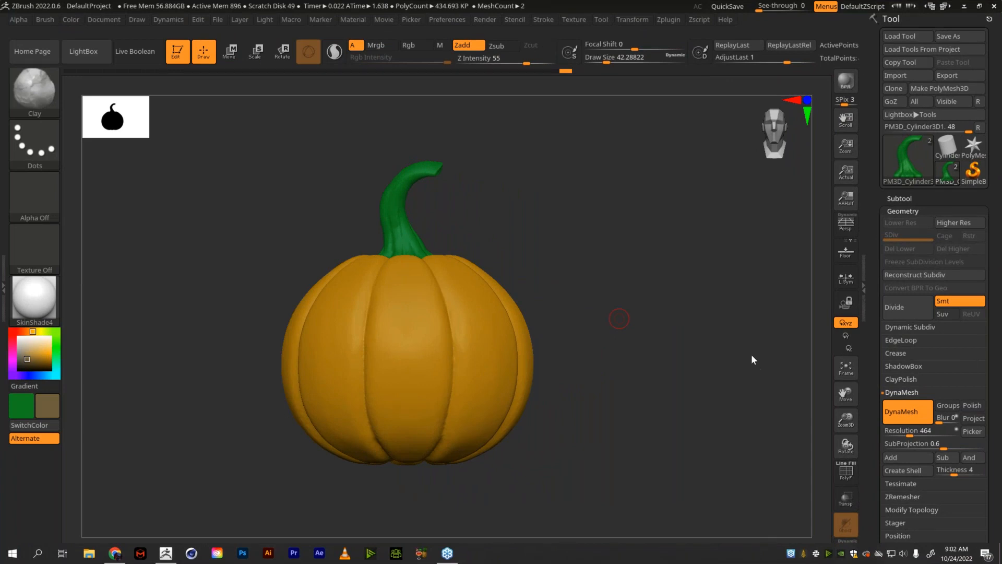
# Switch to ZBrush and set the brush draw size to about 125 for the pumpkin model.
pyautogui.hotkey('alt', 'Tab')
pyautogui.hotkey('alt', 'Tab')
pyautogui.hotkey('alt', 'Tab')
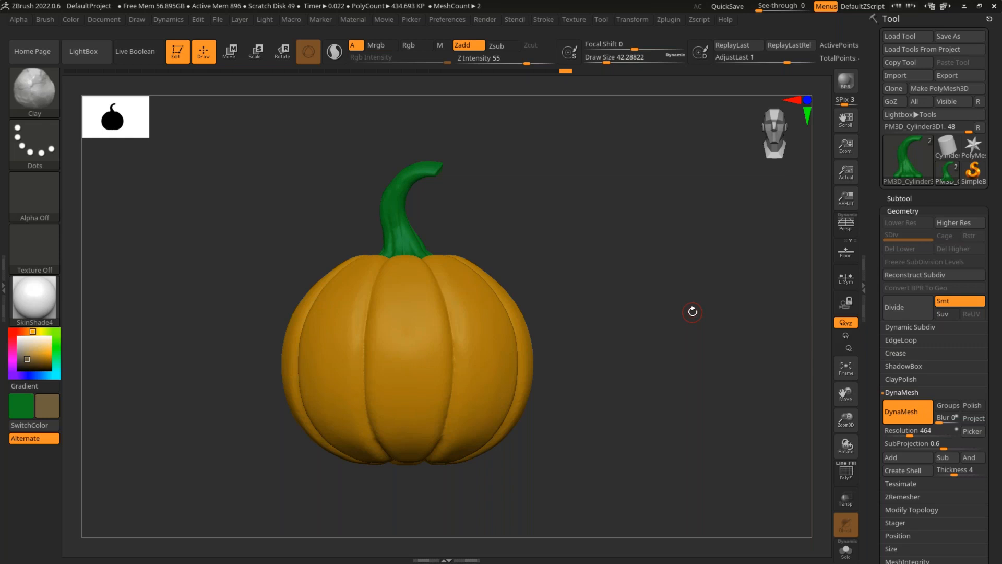
pyautogui.keyDown('alt'); pyautogui.moveTo(619, 268); pyautogui.dragTo(643, 248); pyautogui.keyUp('alt')
pyautogui.press('s')
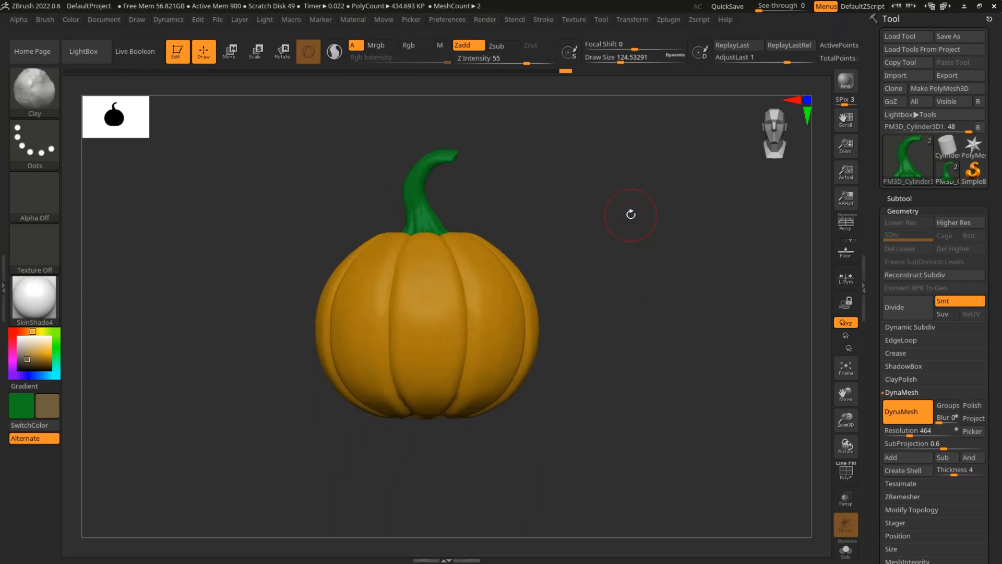
# Examine the pumpkin body and its green stem from slightly different angles and distances.
pyautogui.moveTo(608, 277)
pyautogui.mouseDown()
pyautogui.moveTo(622, 291)
pyautogui.moveTo(643, 276)
pyautogui.moveTo(629, 280)
pyautogui.mouseUp()
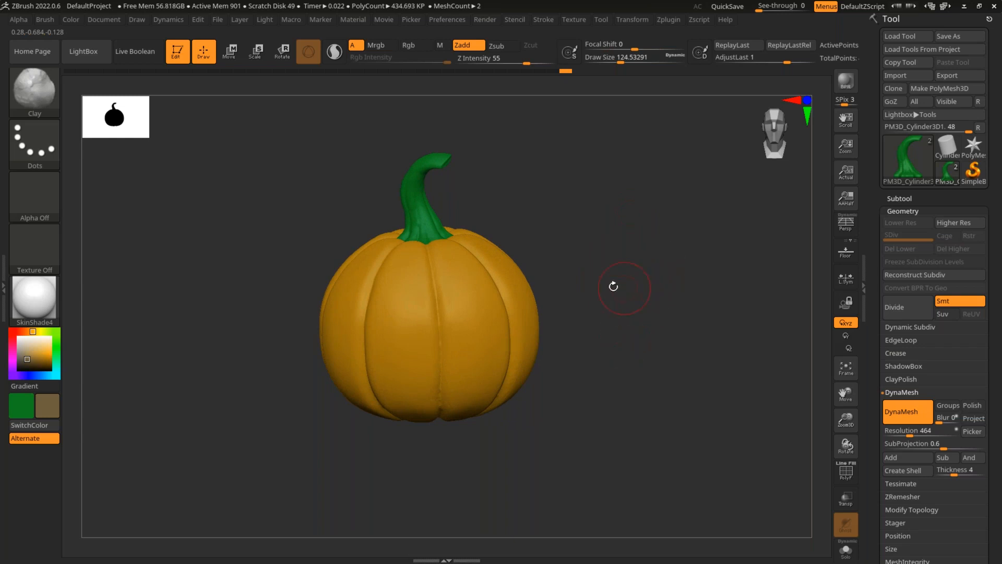
pyautogui.moveTo(607, 291); pyautogui.dragTo(613, 280)
pyautogui.press('super')
pyautogui.press('super')
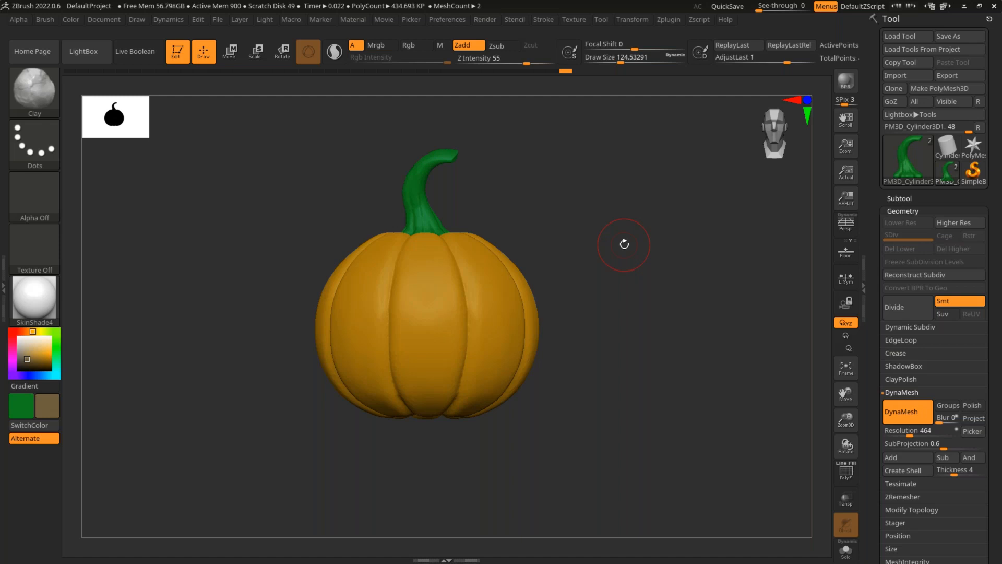
pyautogui.moveTo(626, 262); pyautogui.dragTo(606, 241)
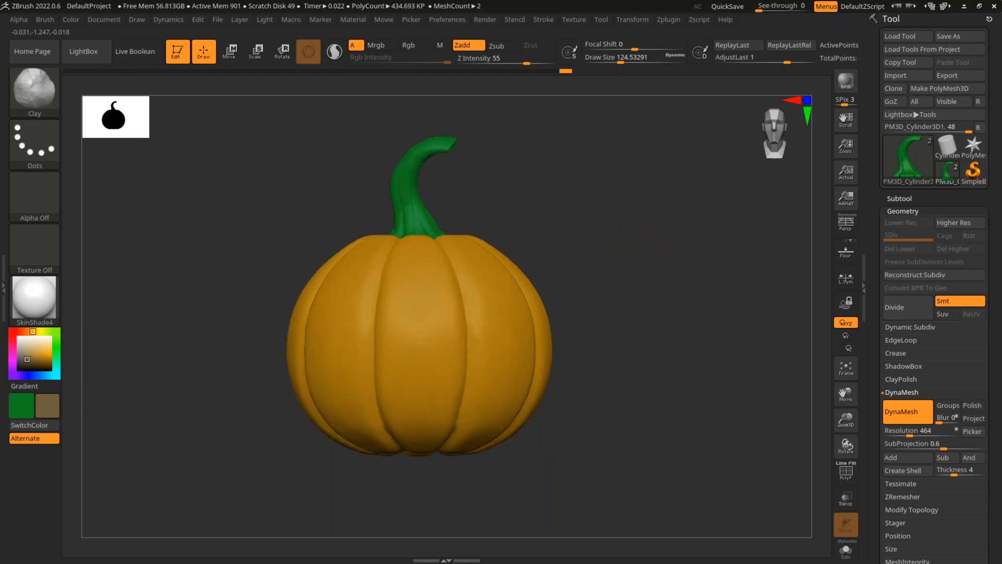
pyautogui.press('p')
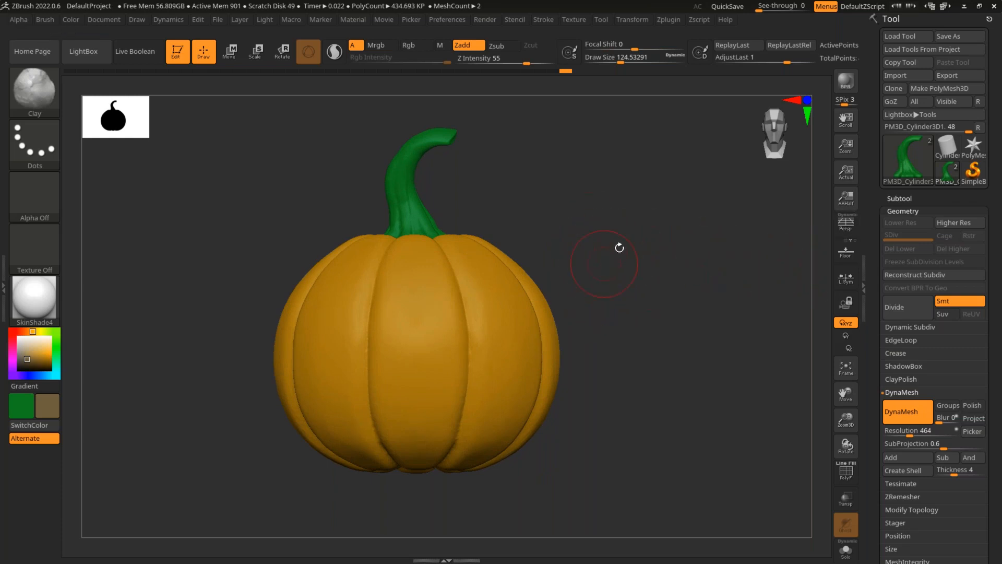
pyautogui.keyDown('ctrl'); pyautogui.moveTo(608, 235); pyautogui.dragTo(677, 252, button='right'); pyautogui.keyUp('ctrl')
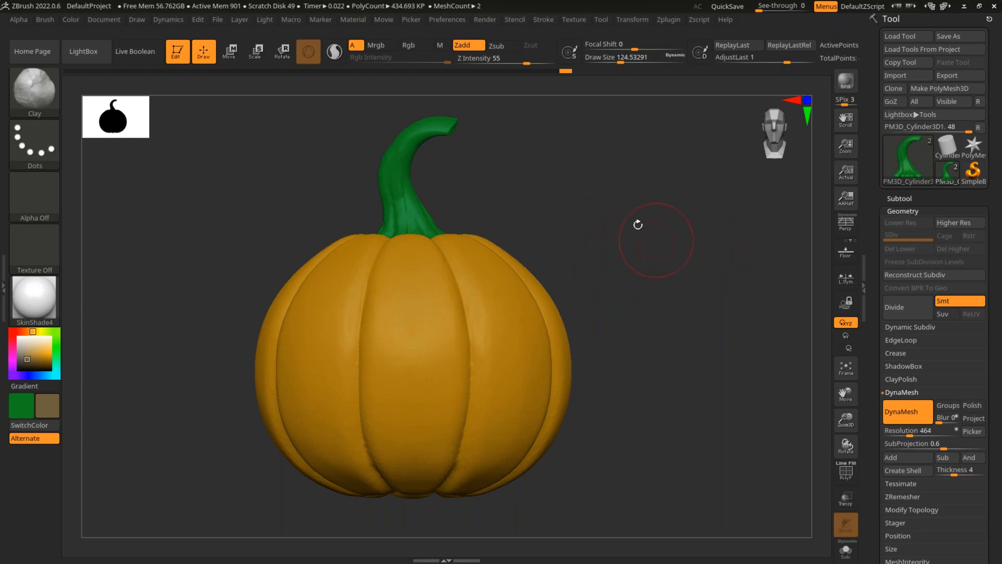
pyautogui.moveTo(659, 230); pyautogui.dragTo(691, 230)
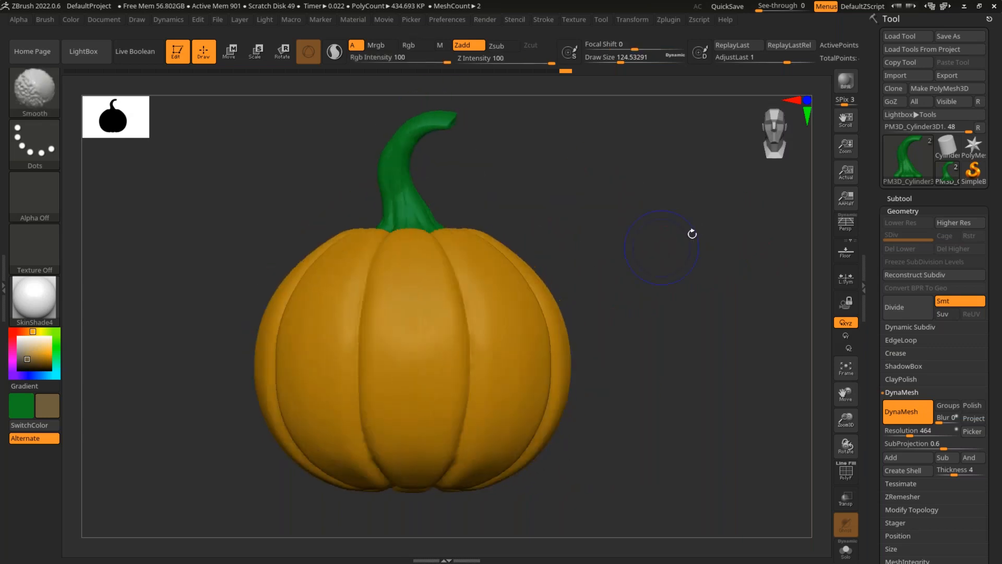
# Expand the Subtool section to show the pumpkin's subtool list and preview the stem subtool.
pyautogui.click(899, 197)
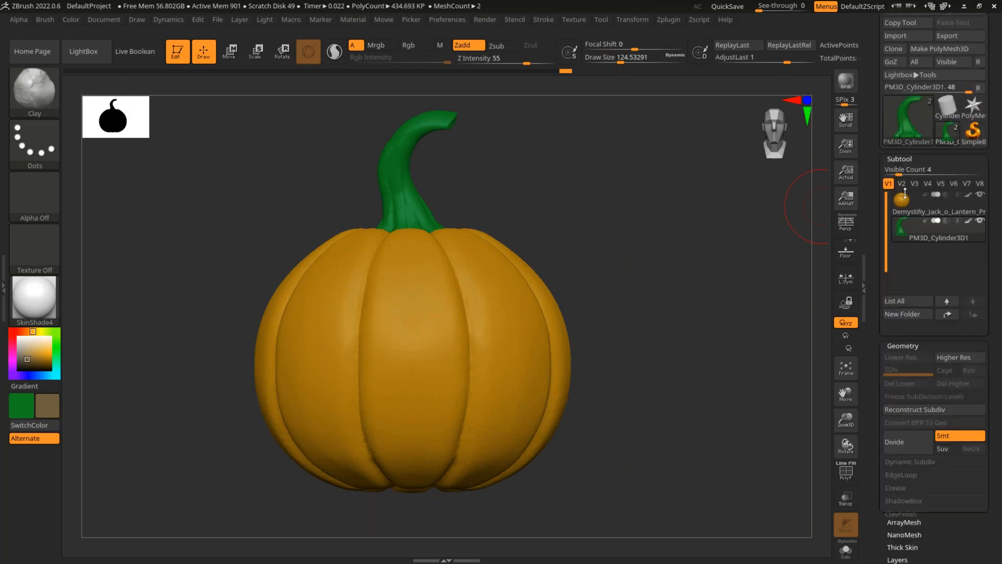
pyautogui.moveTo(919, 126)
pyautogui.moveTo(896, 82); pyautogui.dragTo(896, 198)
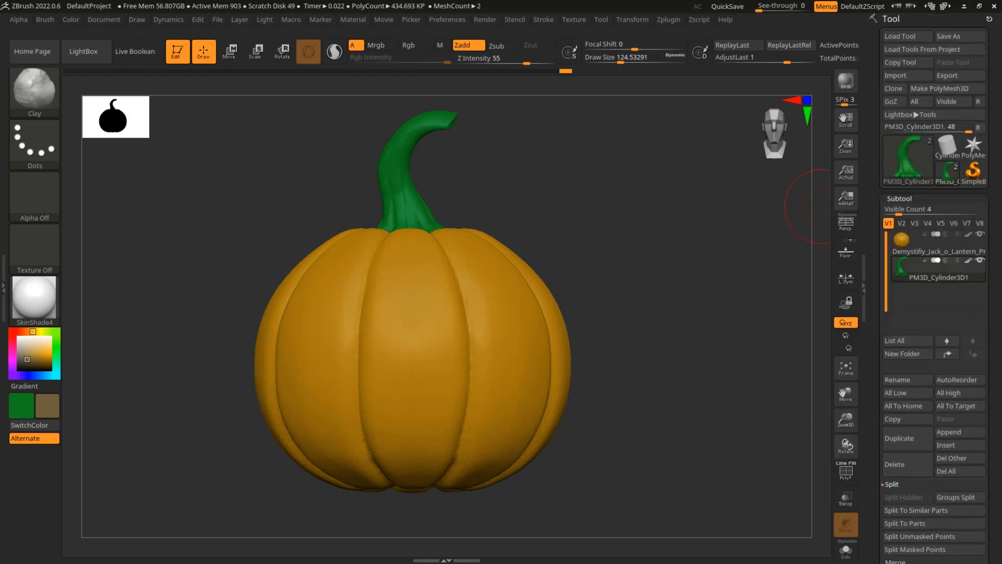
pyautogui.moveTo(915, 253)
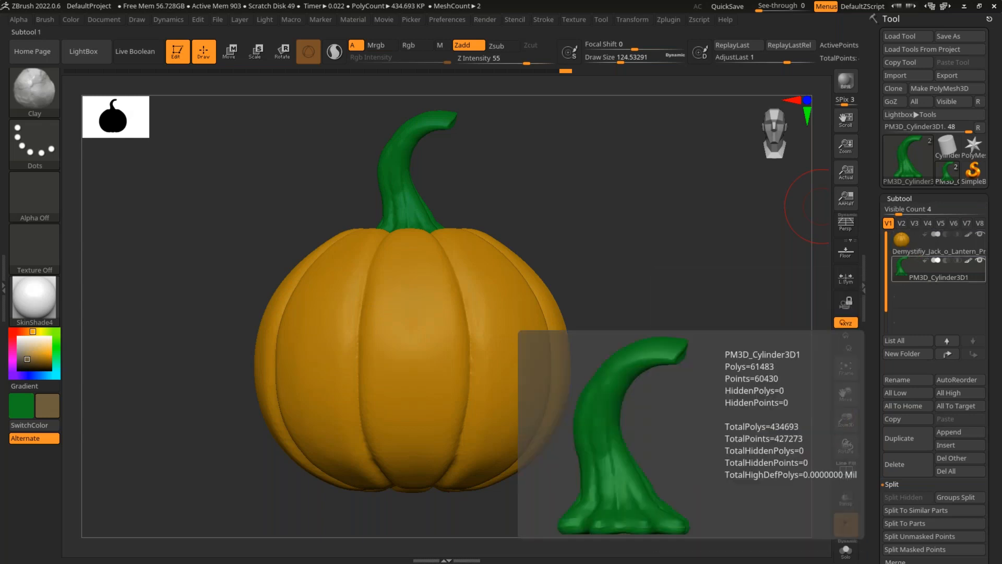
pyautogui.keyDown('ctrl'); pyautogui.moveTo(666, 263); pyautogui.dragTo(661, 232, button='right'); pyautogui.keyUp('ctrl')
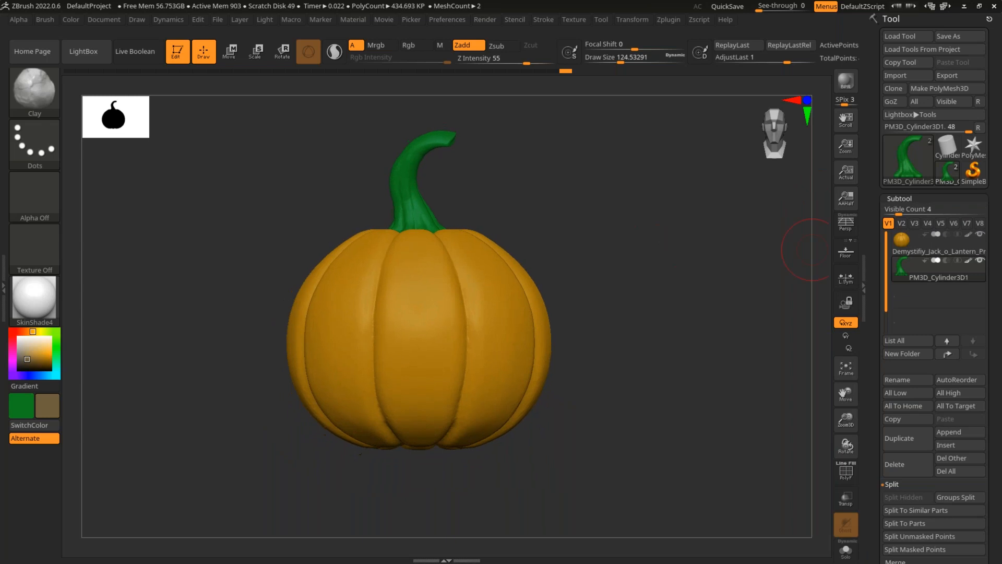
# Make the orange pumpkin body the active subtool instead of the stem.
pyautogui.click(905, 250)
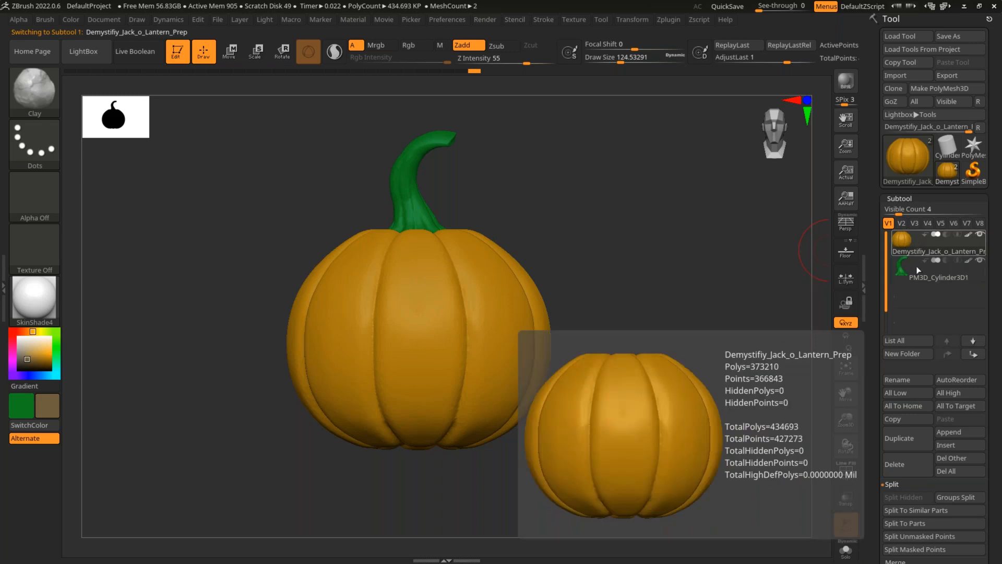
pyautogui.click(913, 280)
pyautogui.click(904, 250)
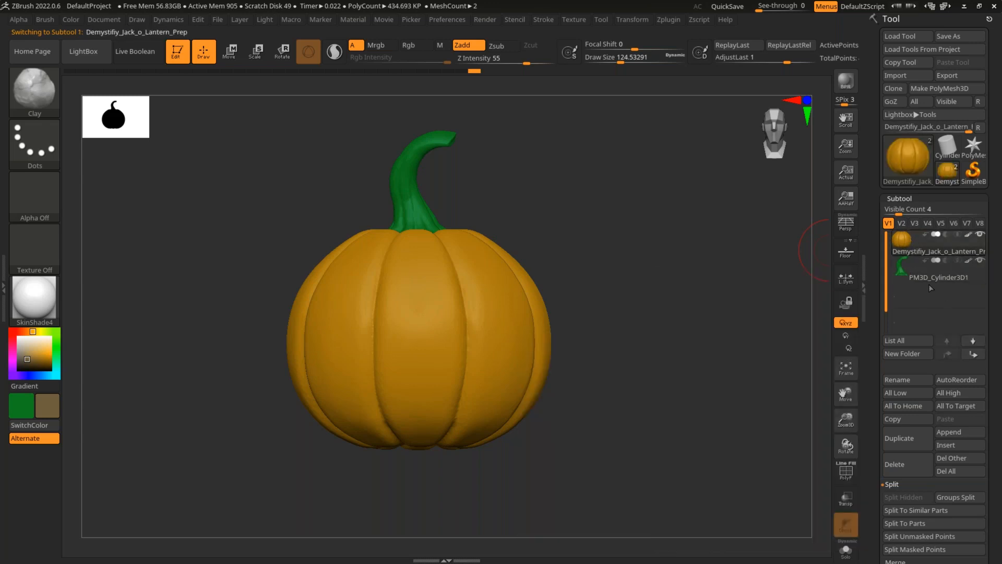
# Move the pumpkin body subtool below the stem in the subtool order and back above it, repeatedly.
pyautogui.press('shift')
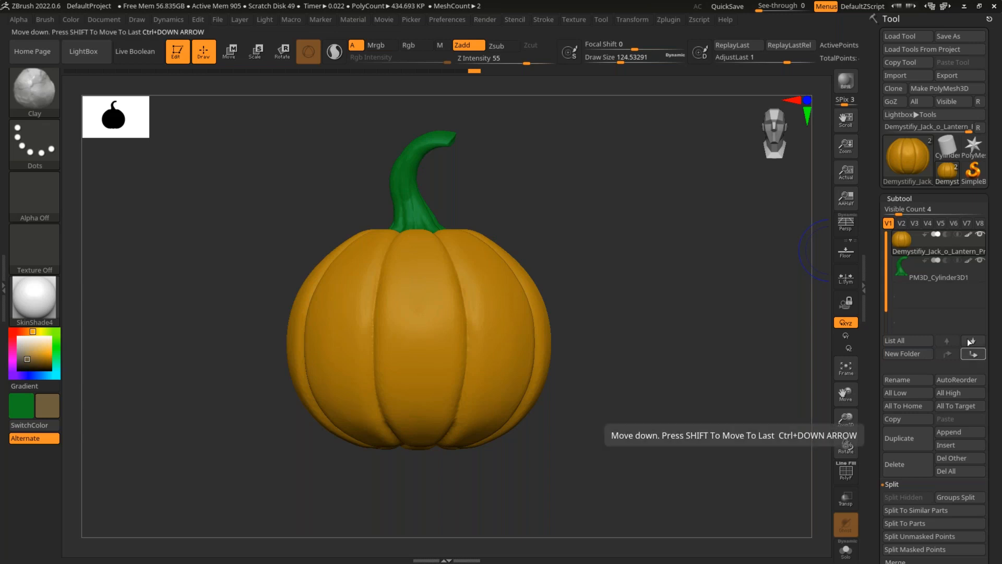
pyautogui.click(973, 353)
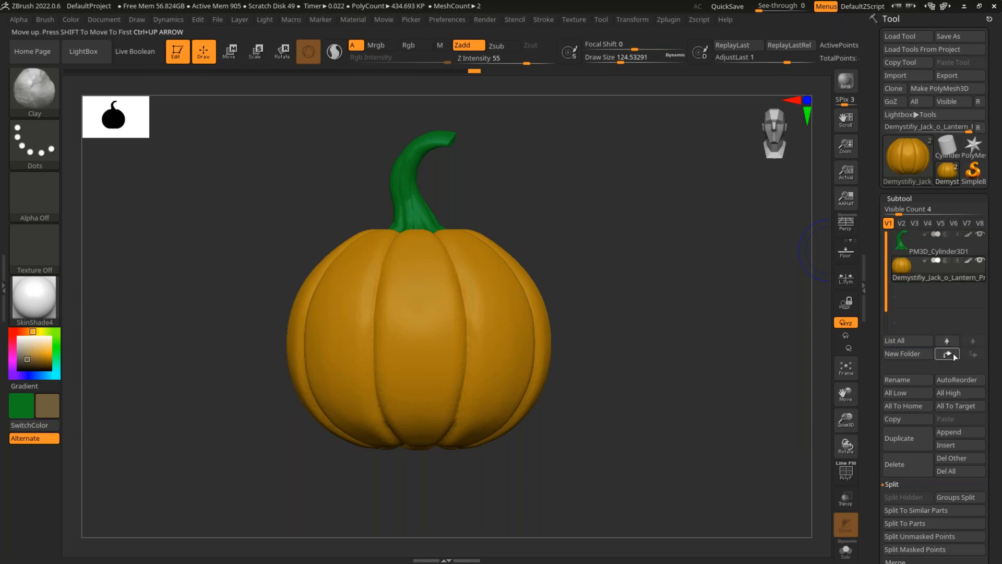
pyautogui.click(953, 356)
pyautogui.click(973, 355)
pyautogui.click(953, 355)
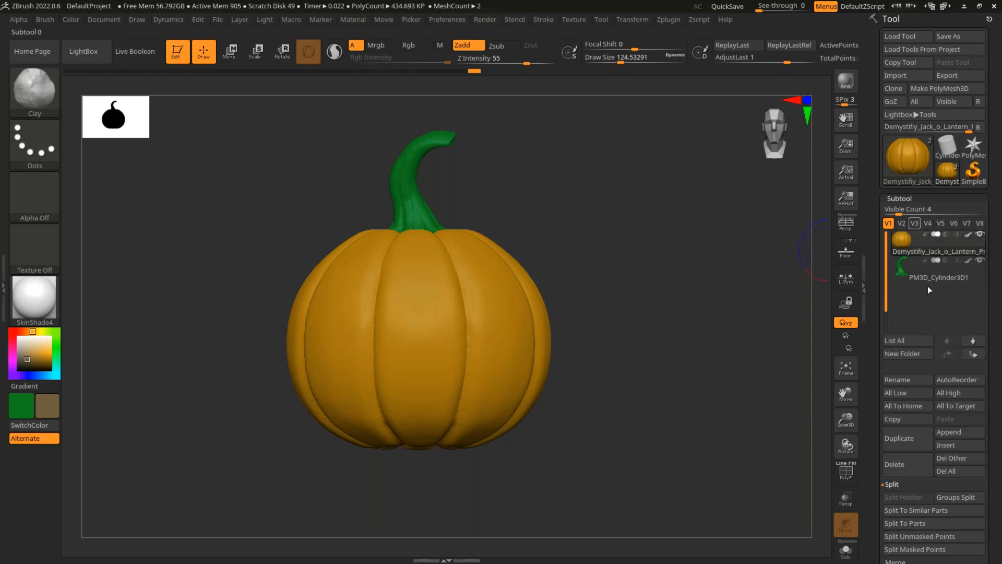
pyautogui.click(973, 354)
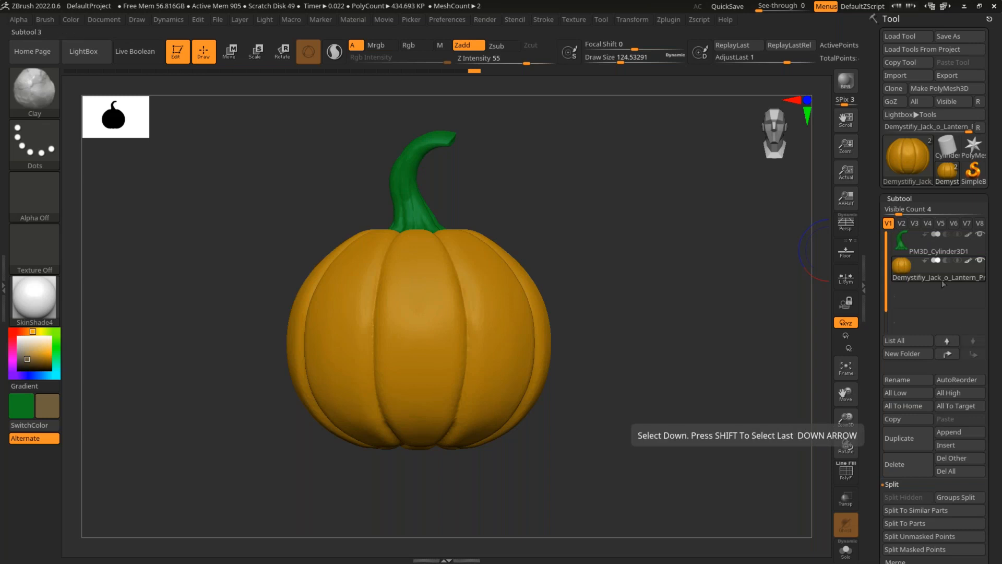
pyautogui.click(947, 354)
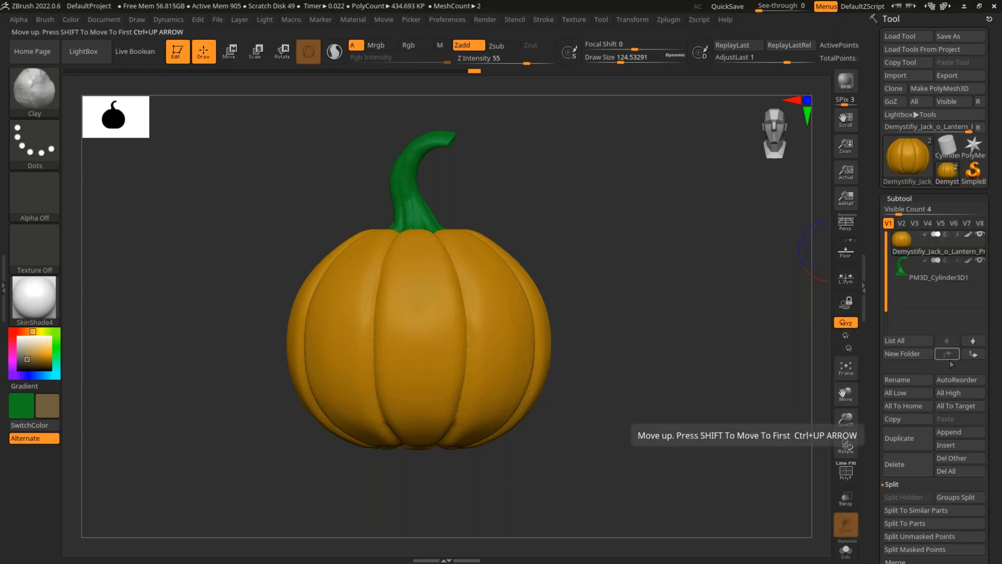
# Make the stem the active subtool, switch back to the pumpkin body, and place the pumpkin below the stem in the subtool order.
pyautogui.press('shift')
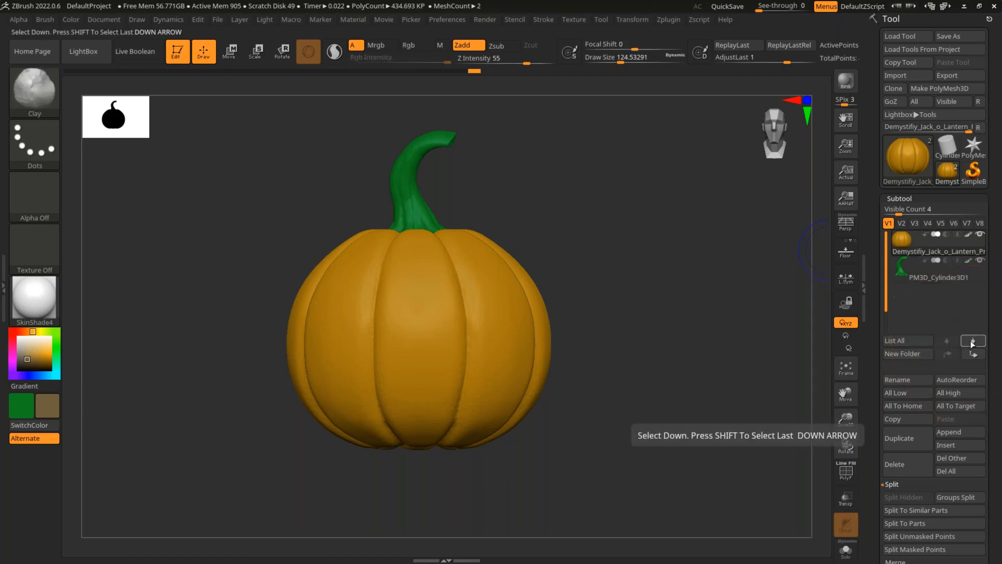
pyautogui.click(974, 342)
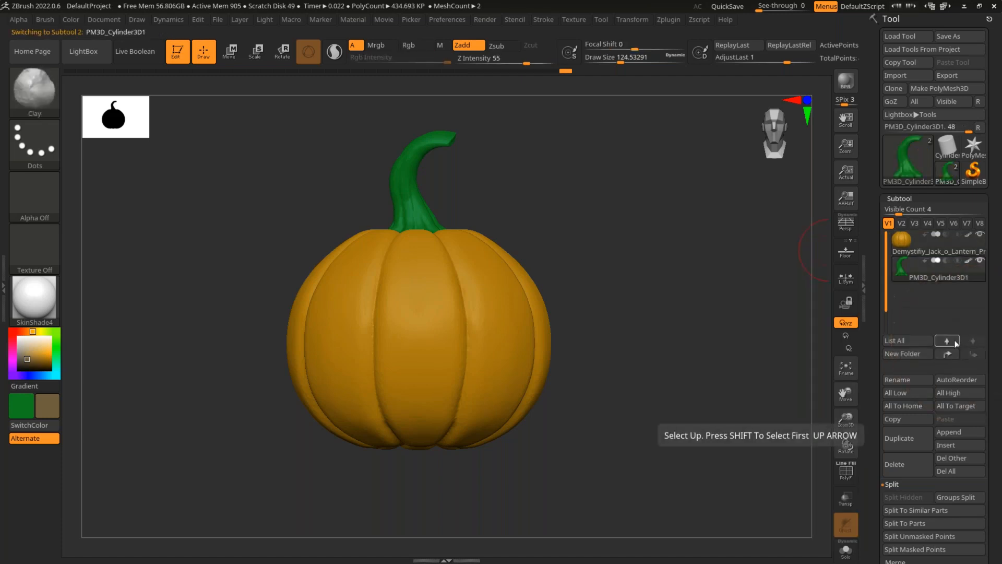
pyautogui.click(956, 342)
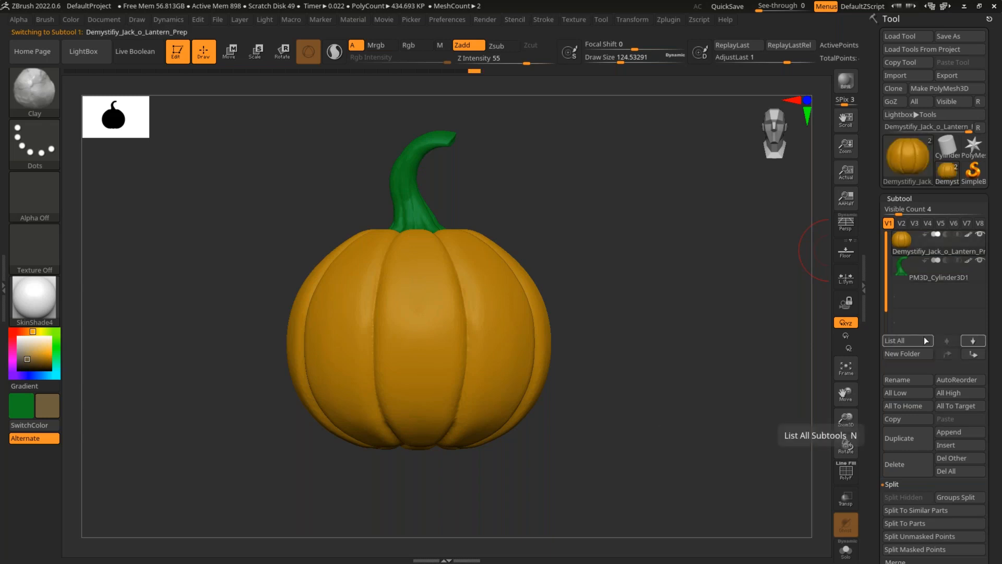
pyautogui.moveTo(918, 253)
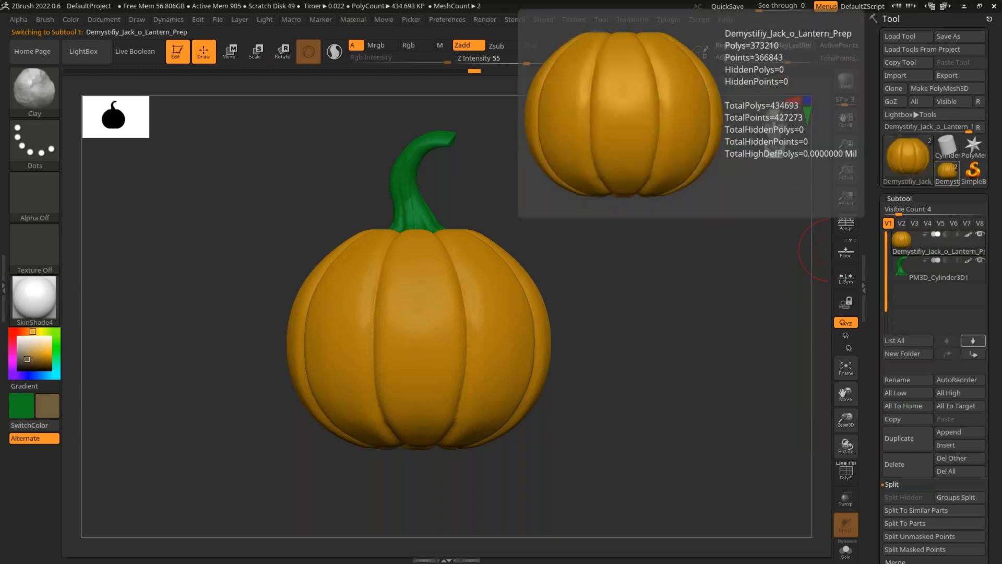
pyautogui.click(973, 340)
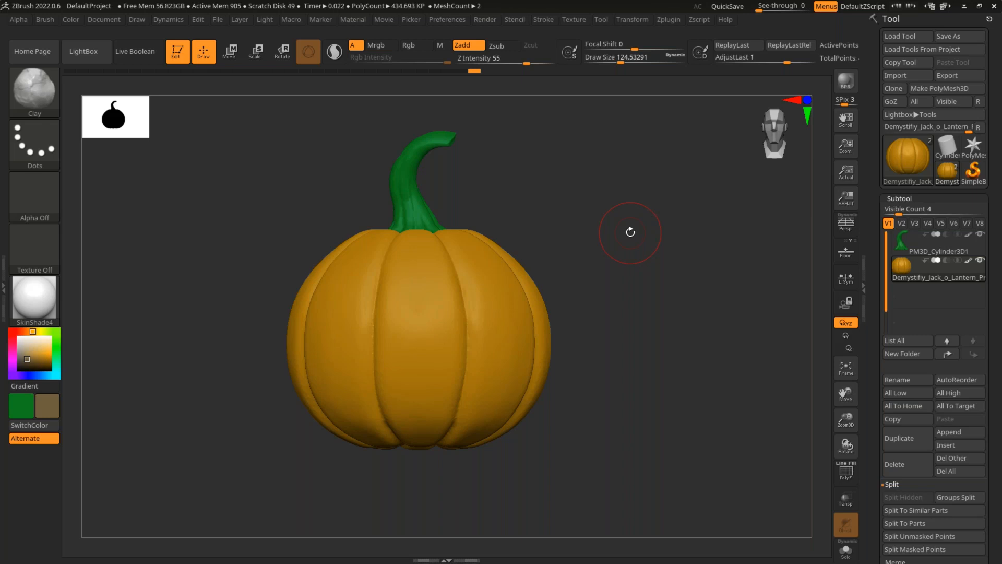
# Create a subtool folder named Pumpkin containing the pumpkin body and bring the whole subtool list back into view.
pyautogui.hotkey('ctrl', 'n')
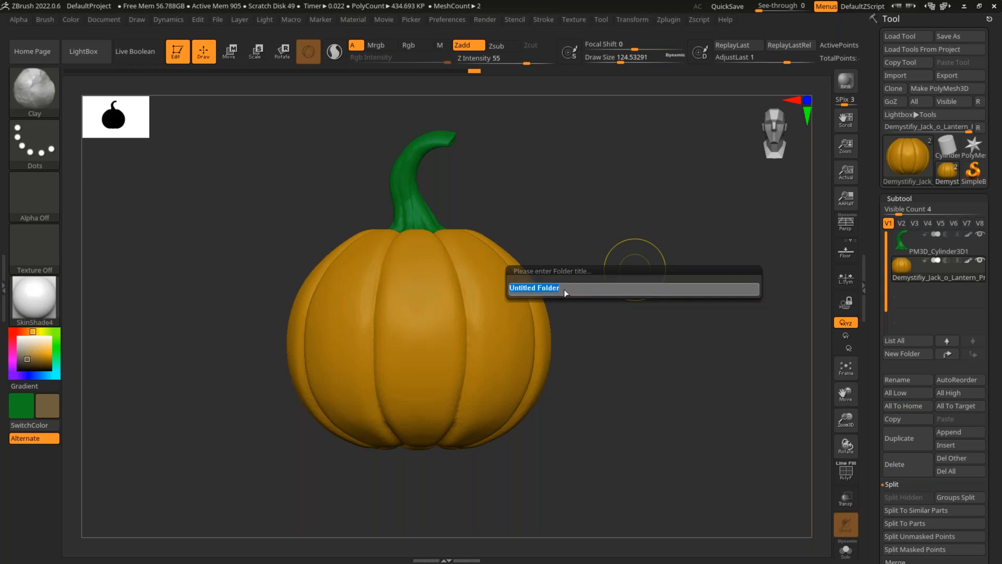
pyautogui.write('Pumpkin')
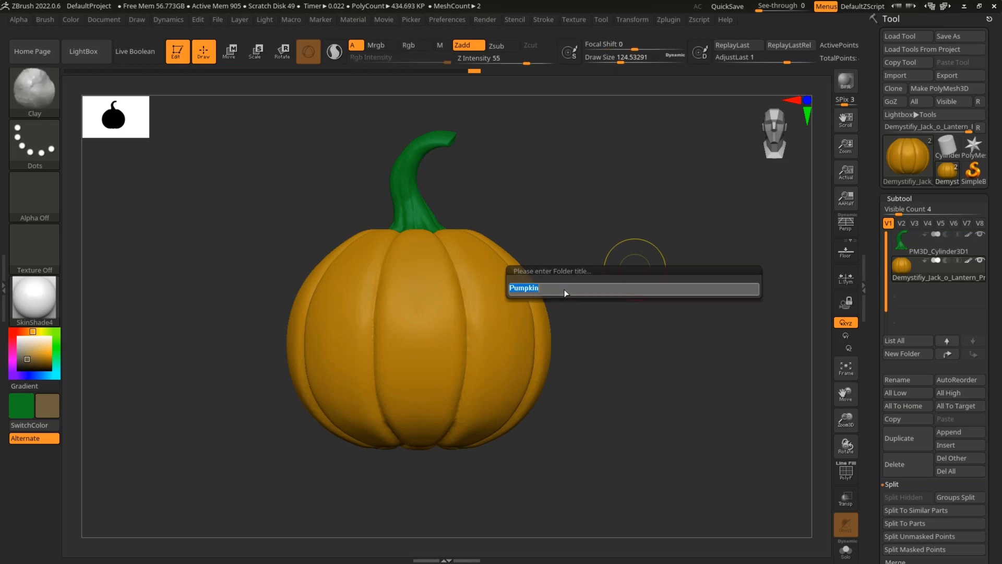
pyautogui.press('Return')
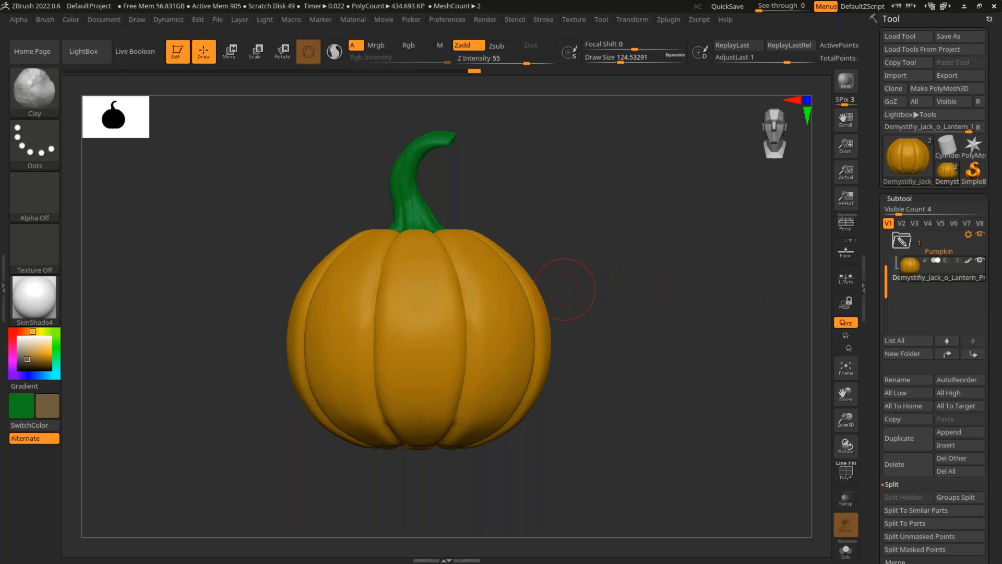
pyautogui.moveTo(886, 275); pyautogui.dragTo(886, 247)
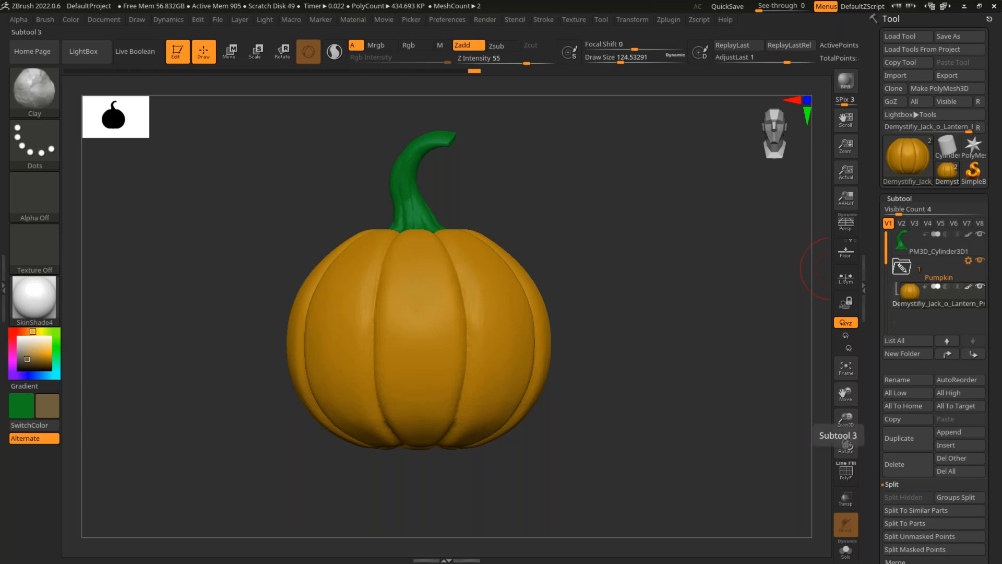
# Insert a Gear3D mesh as a new subtool directly below the pumpkin body.
pyautogui.keyDown('ctrl'); pyautogui.moveTo(650, 278); pyautogui.dragTo(646, 300, button='right'); pyautogui.keyUp('ctrl')
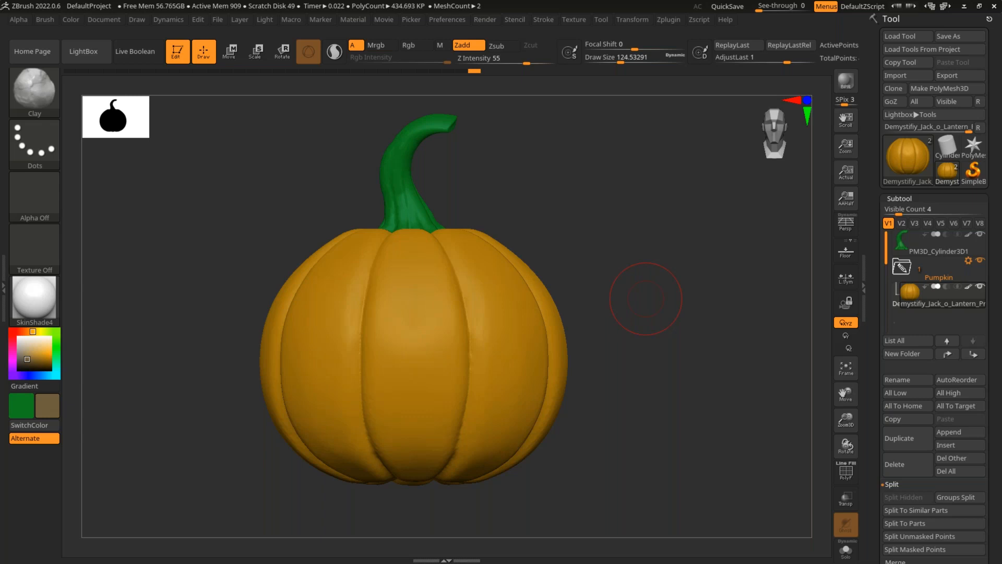
pyautogui.keyDown('ctrl'); pyautogui.moveTo(633, 288); pyautogui.dragTo(658, 277, button='right'); pyautogui.keyUp('ctrl')
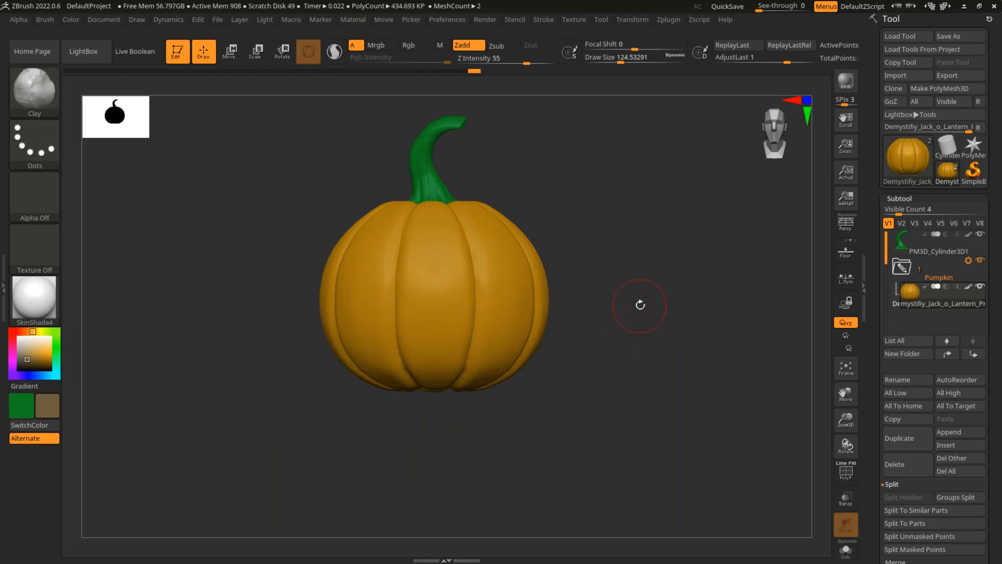
pyautogui.click(954, 444)
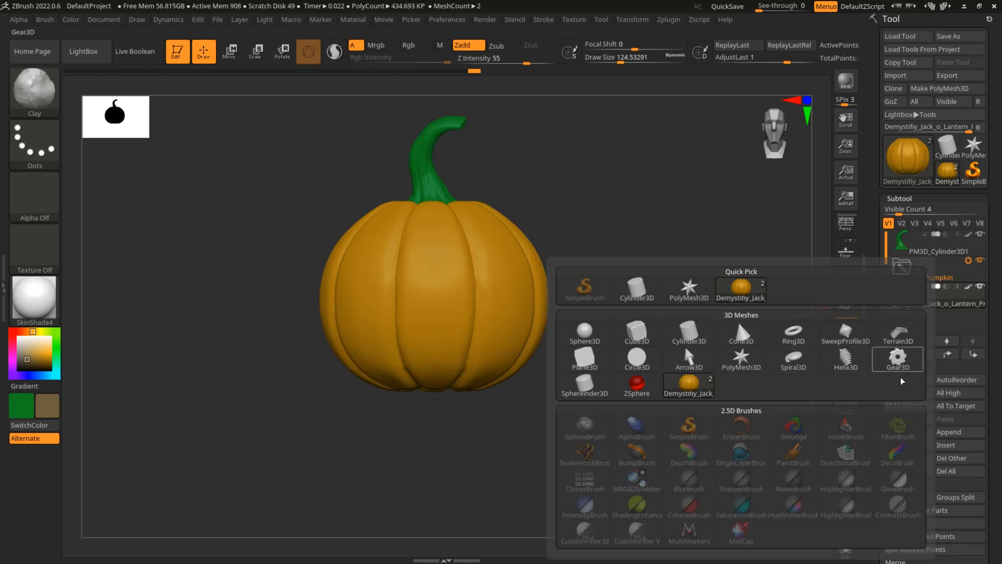
pyautogui.click(898, 359)
# Move the gear sideways out of the pumpkin until it stands beside it, and return to Draw mode.
pyautogui.moveTo(651, 276); pyautogui.dragTo(640, 297)
pyautogui.press('w')
pyautogui.moveTo(359, 314); pyautogui.dragTo(584, 310)
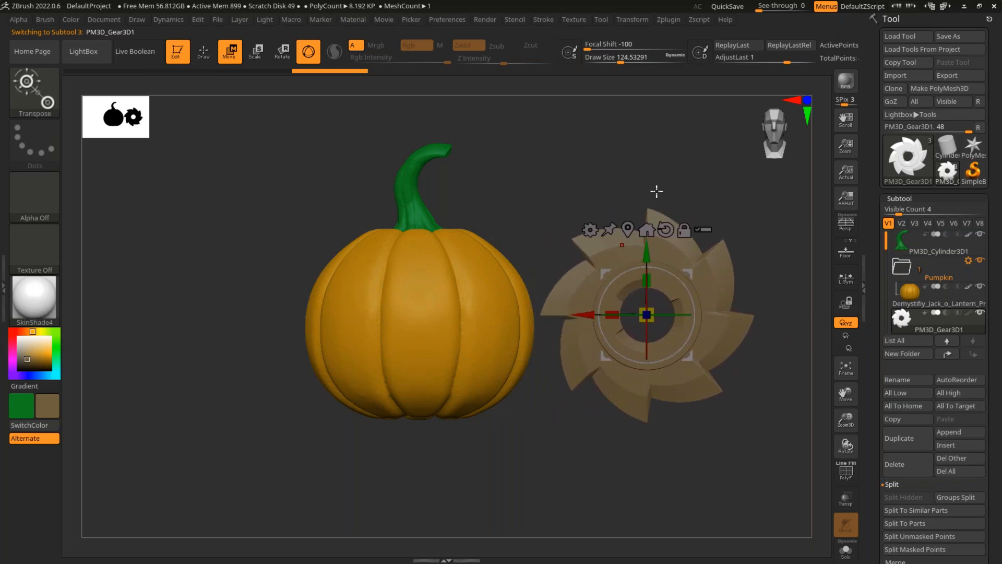
pyautogui.moveTo(658, 165); pyautogui.dragTo(628, 239)
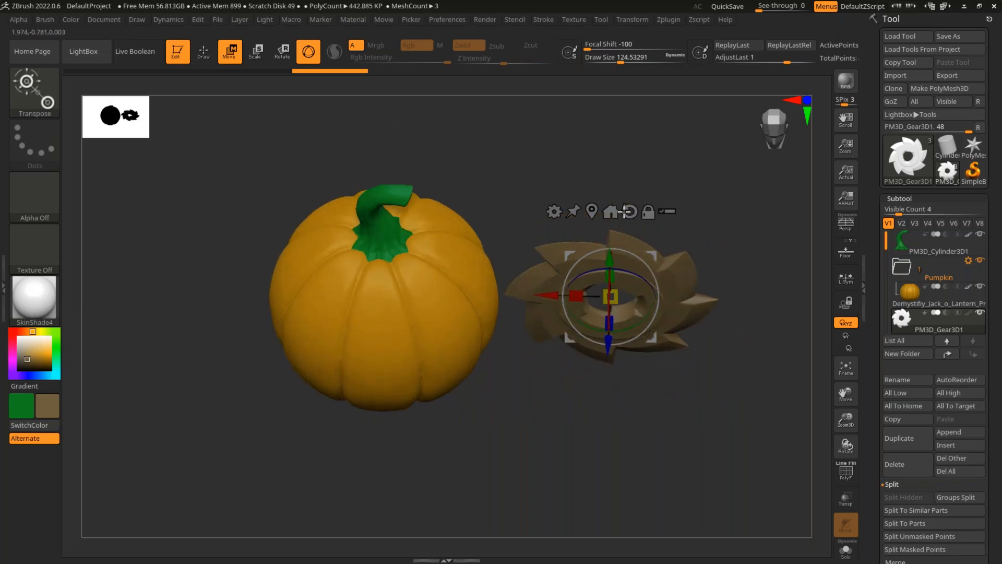
pyautogui.press('q')
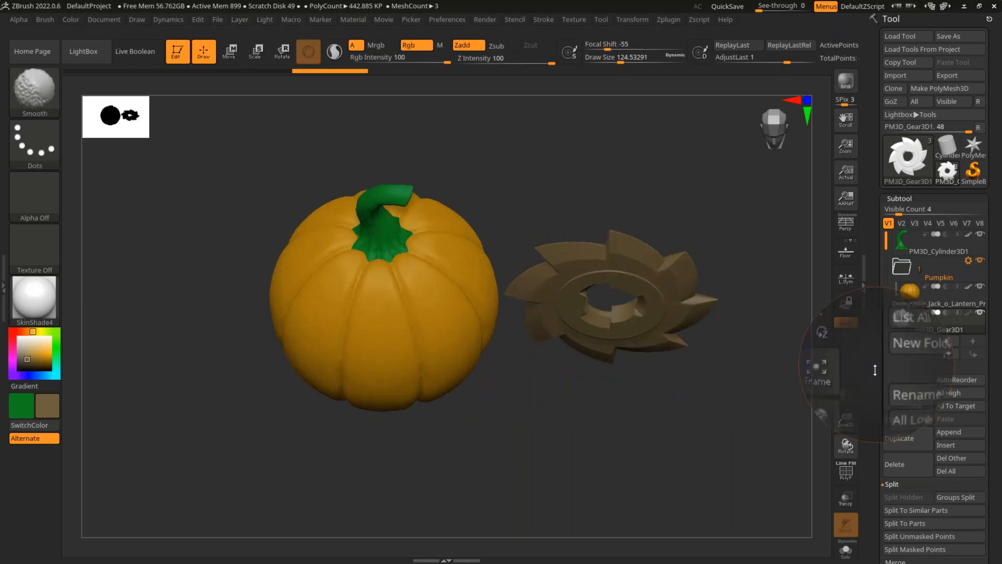
# Put the gear subtool into the Pumpkin folder, below the pumpkin body.
pyautogui.moveTo(933, 278)
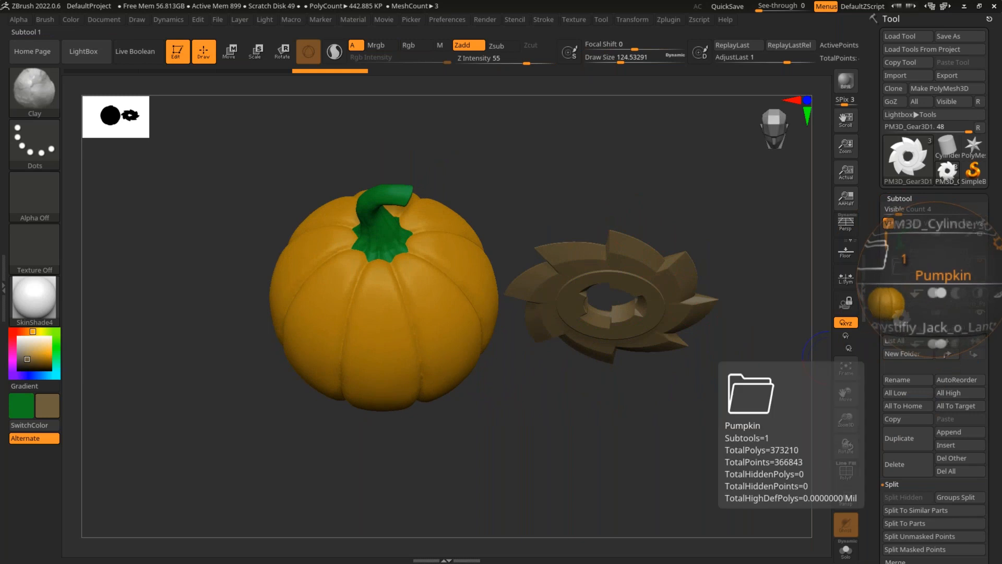
pyautogui.click(917, 298)
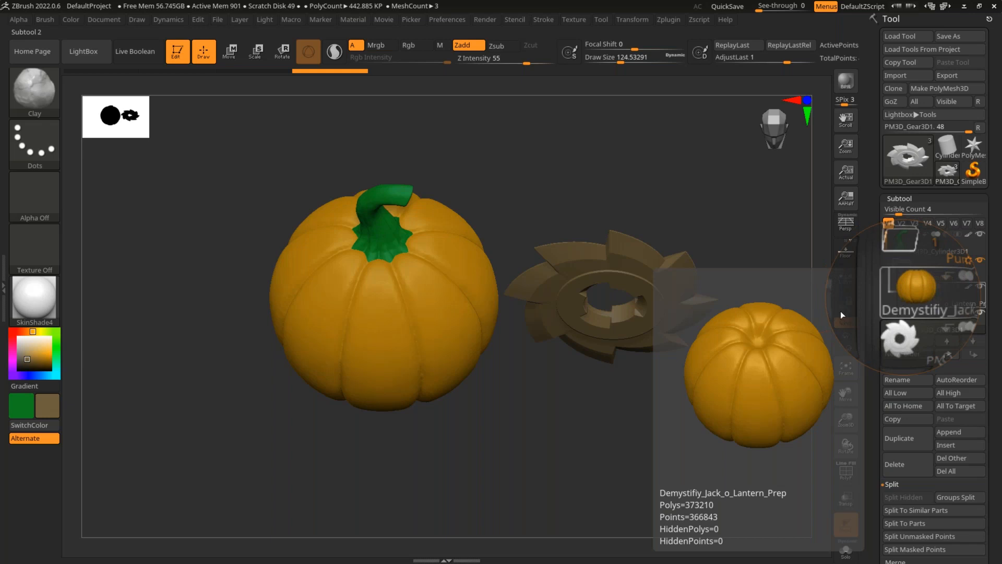
pyautogui.click(909, 326)
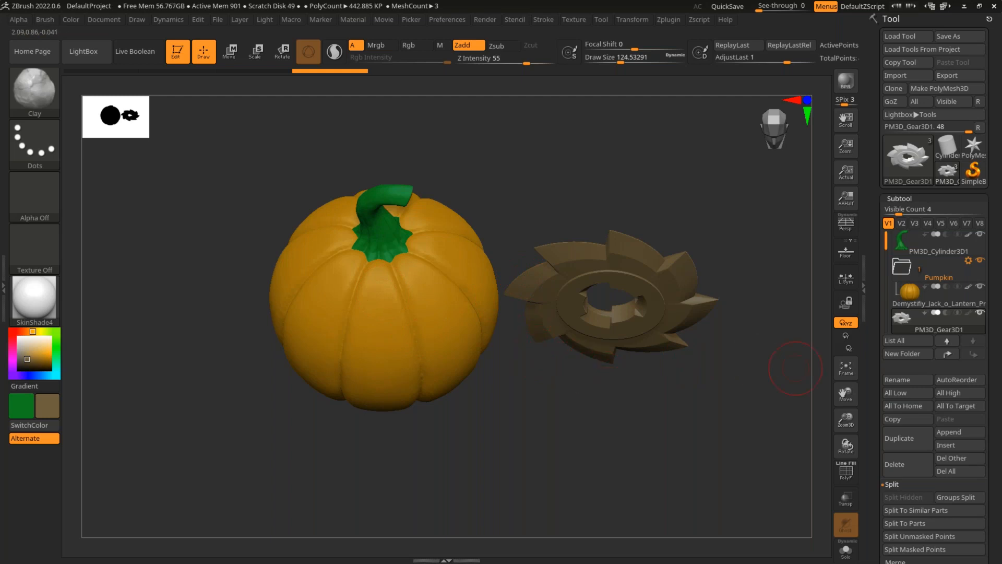
pyautogui.moveTo(928, 326)
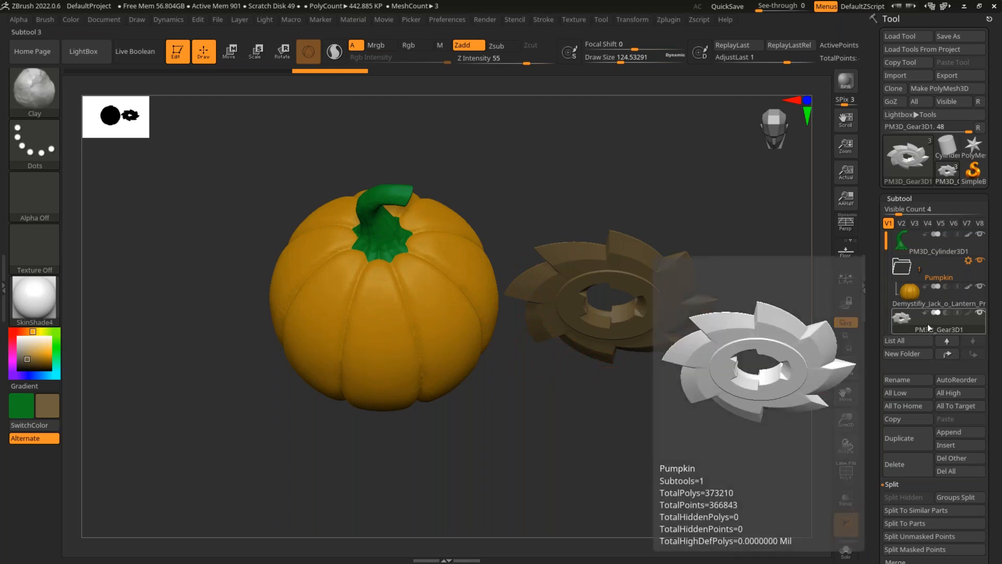
pyautogui.moveTo(930, 322)
pyautogui.mouseDown()
pyautogui.moveTo(932, 246)
pyautogui.moveTo(932, 309)
pyautogui.mouseUp()
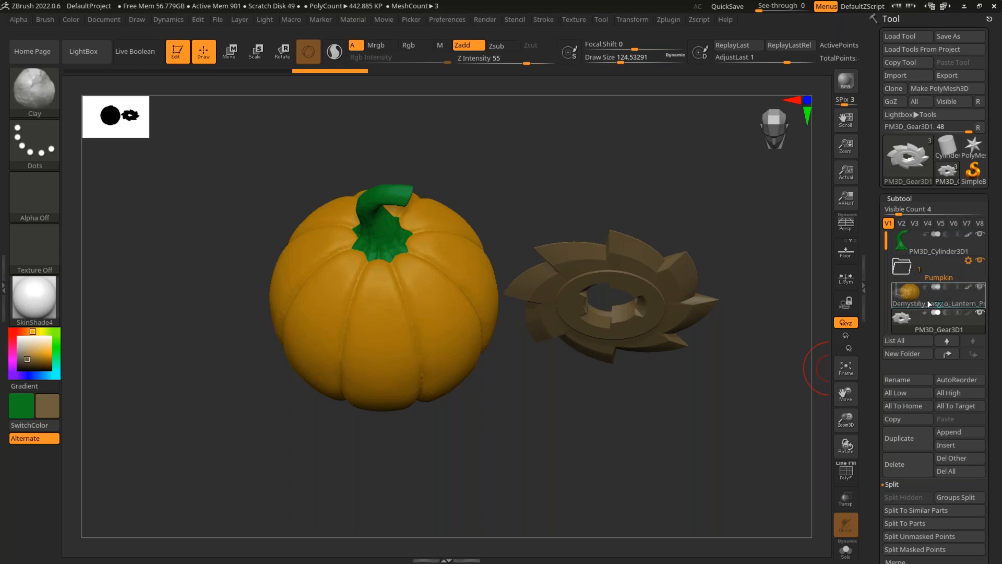
pyautogui.moveTo(929, 302); pyautogui.dragTo(931, 306)
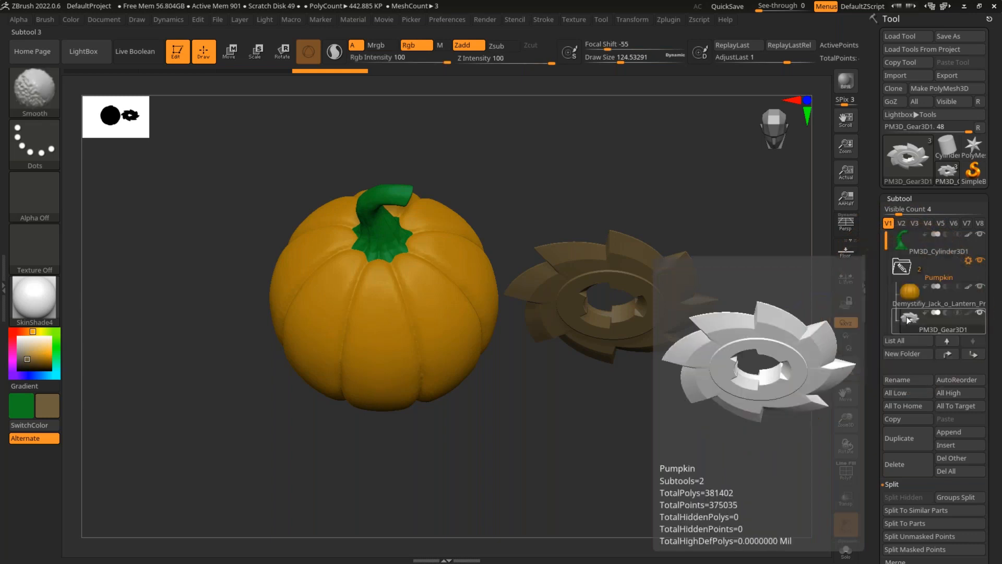
# Turn on Live Boolean for the pumpkin, stem and gear subtools.
pyautogui.keyDown('shift'); pyautogui.moveTo(728, 240); pyautogui.dragTo(731, 203); pyautogui.keyUp('shift')
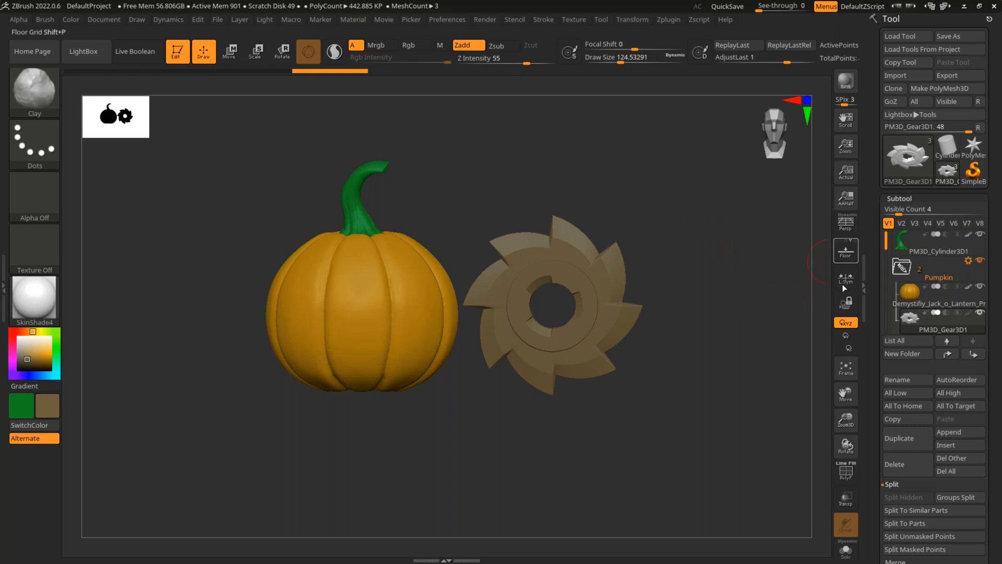
pyautogui.keyDown('alt'); pyautogui.moveTo(684, 240); pyautogui.dragTo(690, 252); pyautogui.keyUp('alt')
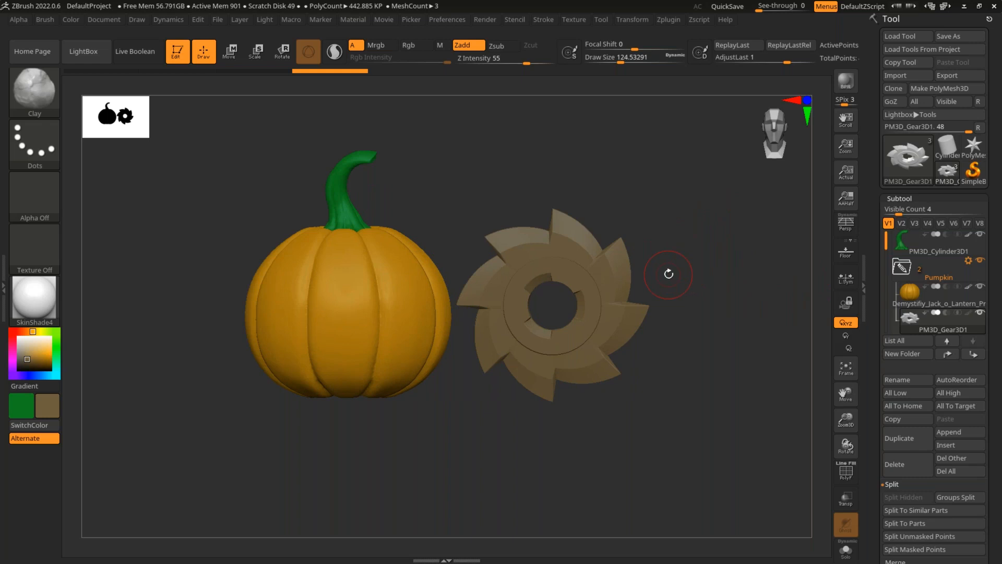
pyautogui.moveTo(743, 240); pyautogui.dragTo(502, 209)
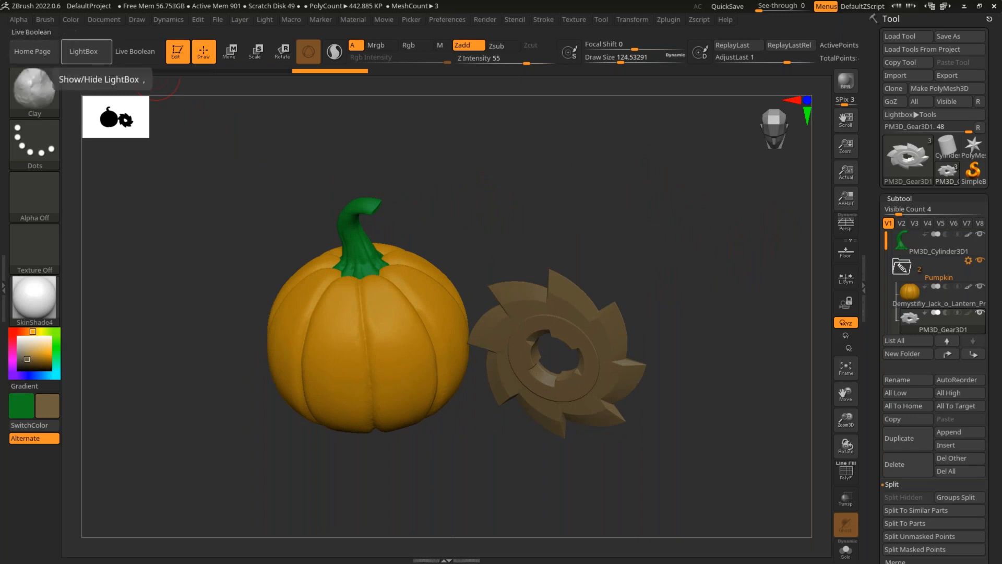
pyautogui.click(138, 55)
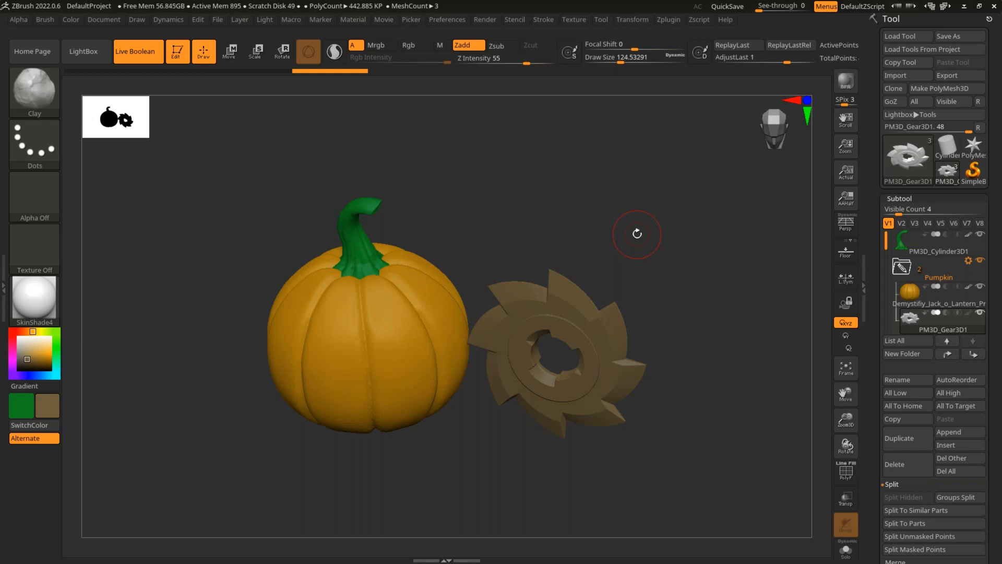
# Try the subtraction and intersection Boolean operations on the gear subtool, and return it to addition.
pyautogui.moveTo(664, 282)
pyautogui.mouseDown()
pyautogui.moveTo(566, 290)
pyautogui.moveTo(600, 294)
pyautogui.mouseUp()
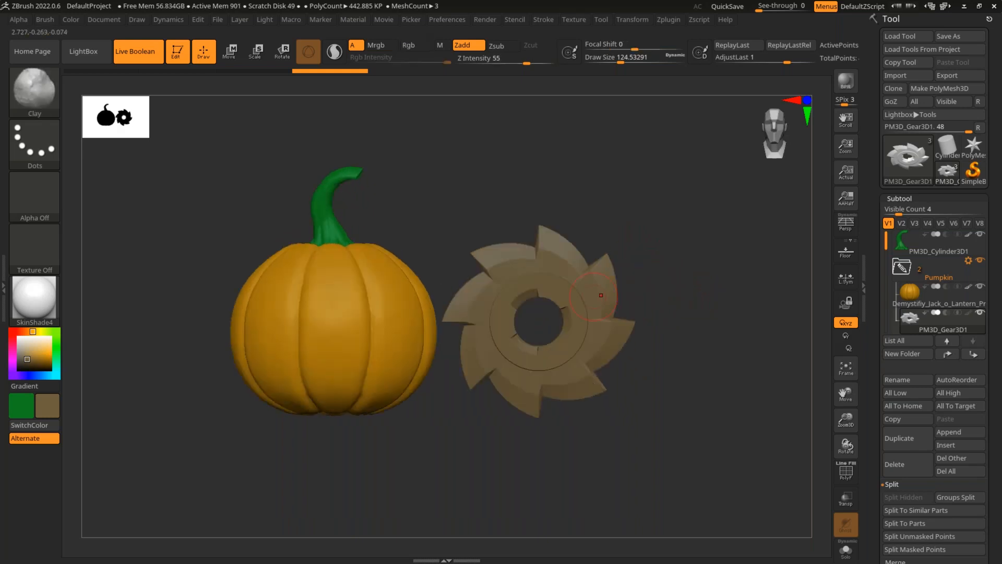
pyautogui.moveTo(947, 323)
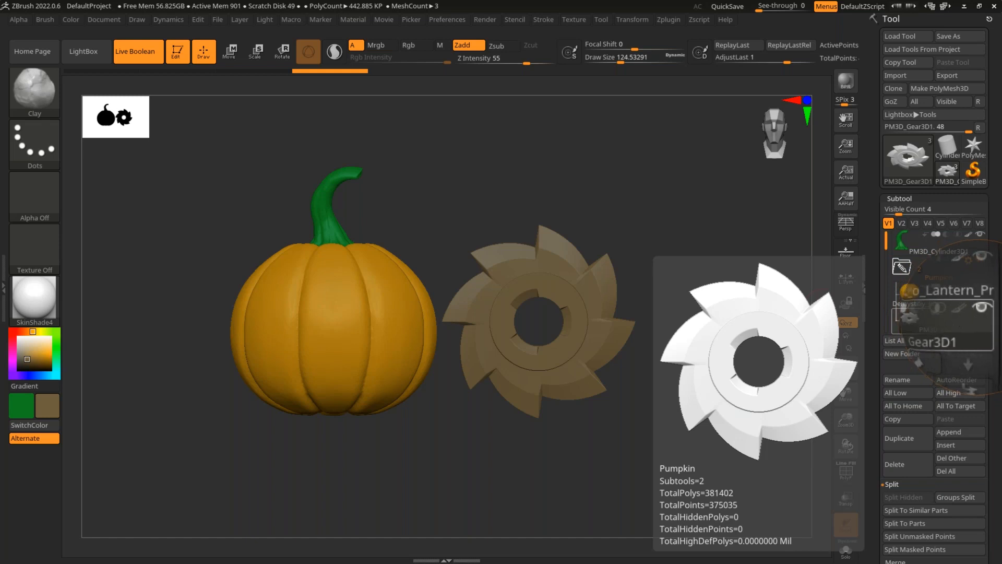
pyautogui.click(944, 313)
pyautogui.moveTo(957, 312)
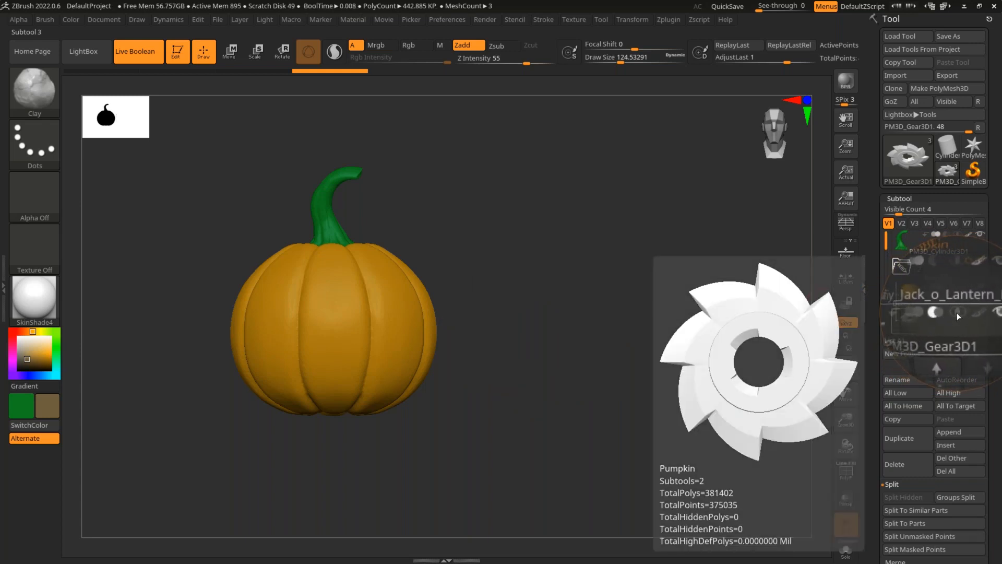
pyautogui.click(957, 313)
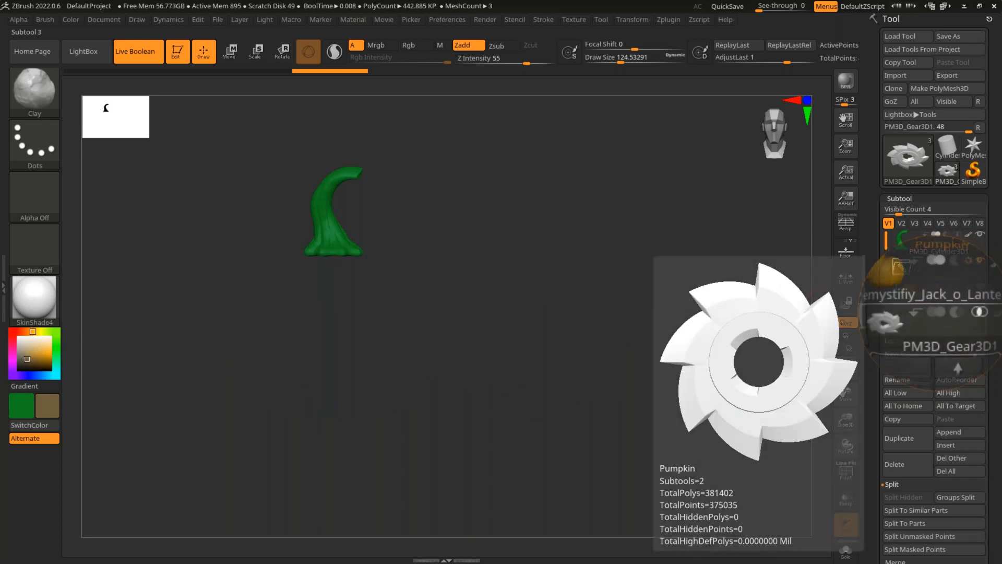
pyautogui.click(957, 313)
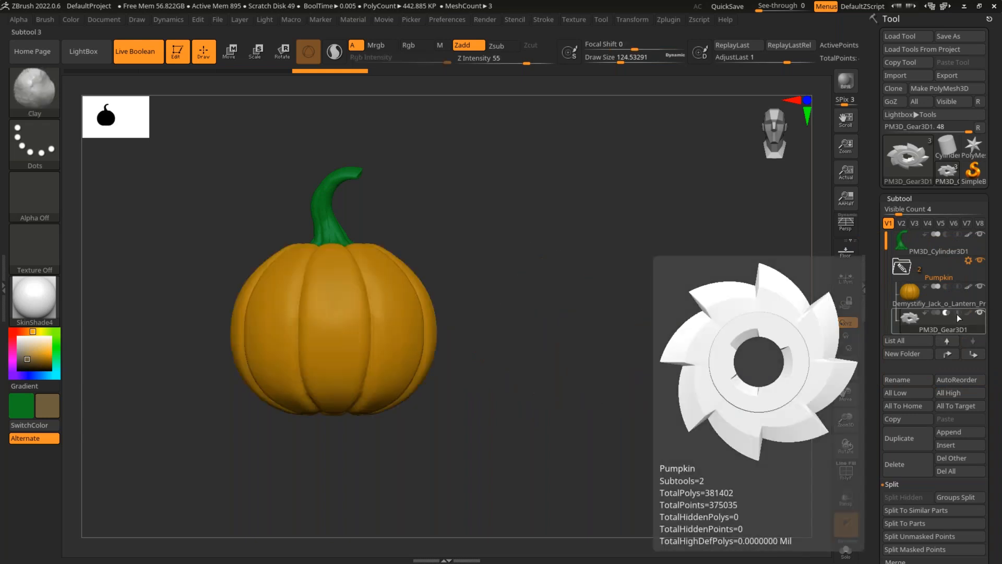
pyautogui.click(957, 313)
pyautogui.moveTo(923, 328)
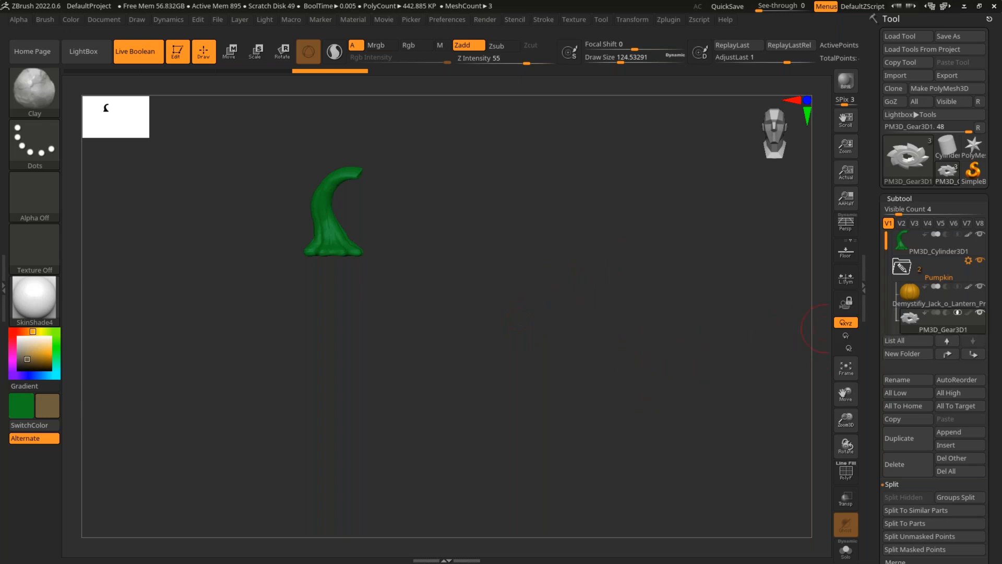
pyautogui.moveTo(947, 316)
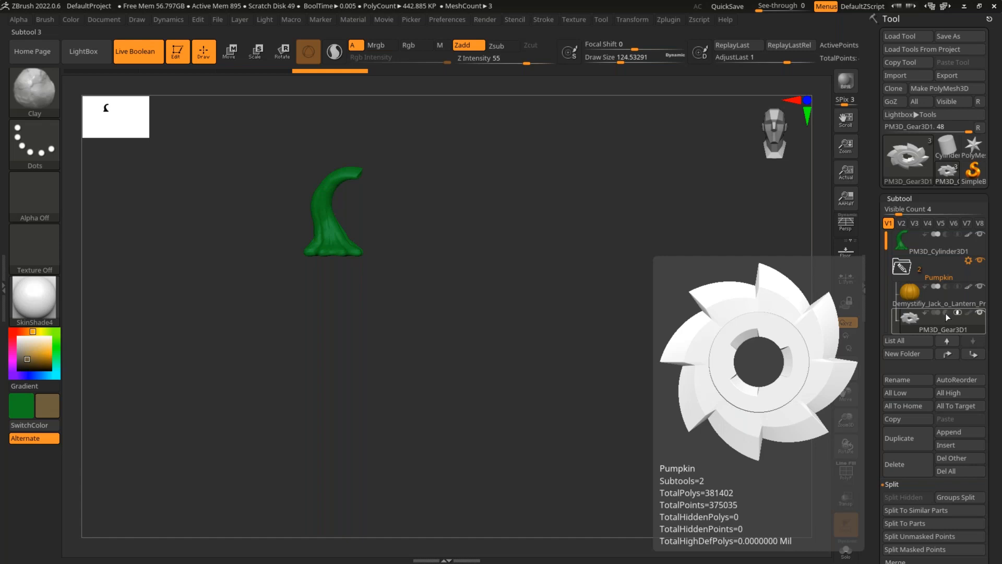
pyautogui.click(935, 312)
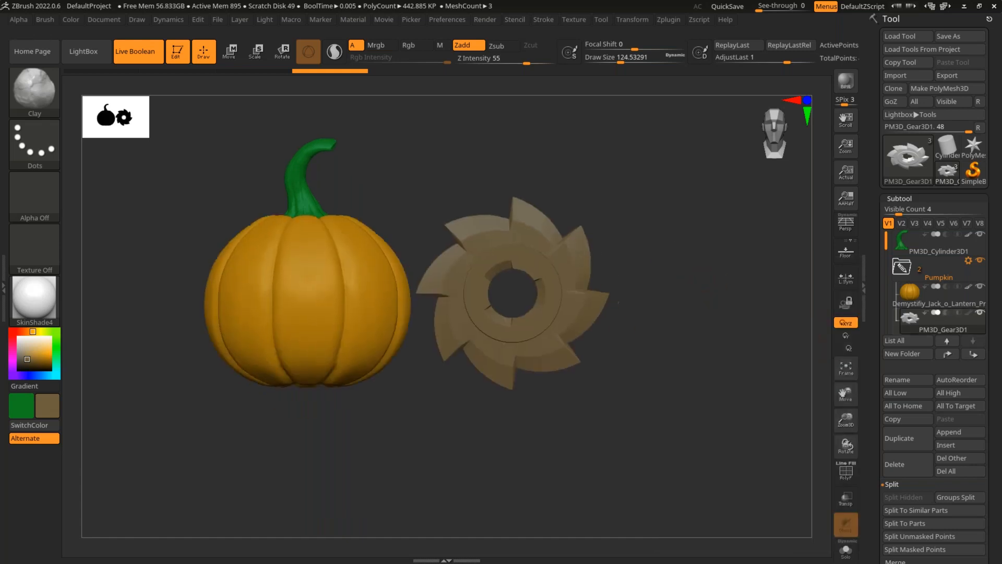
# Move the gear about 0.84 units along its red axis so that it overlaps the side of the pumpkin.
pyautogui.moveTo(678, 290); pyautogui.dragTo(685, 309)
pyautogui.press('w')
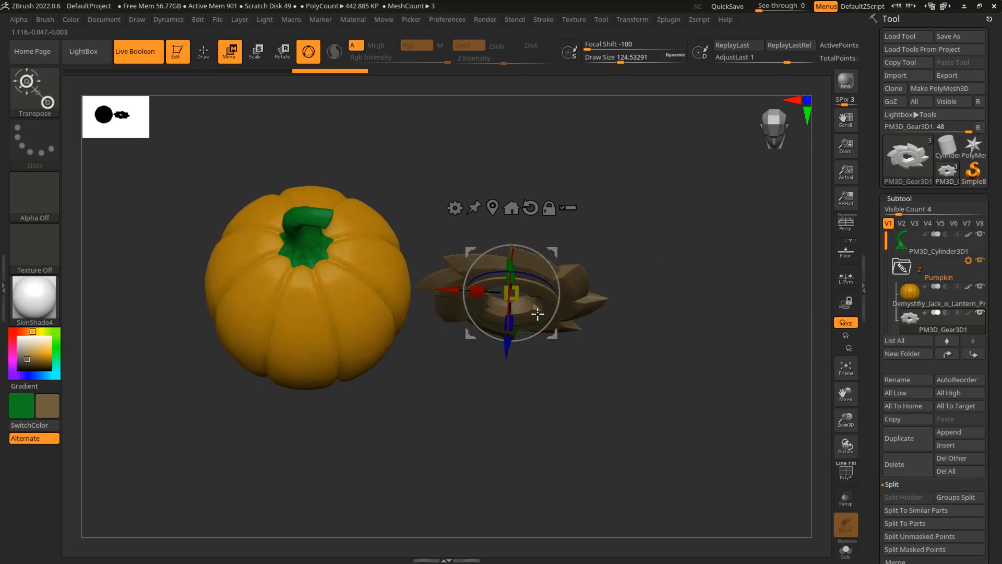
pyautogui.moveTo(448, 290); pyautogui.dragTo(366, 292)
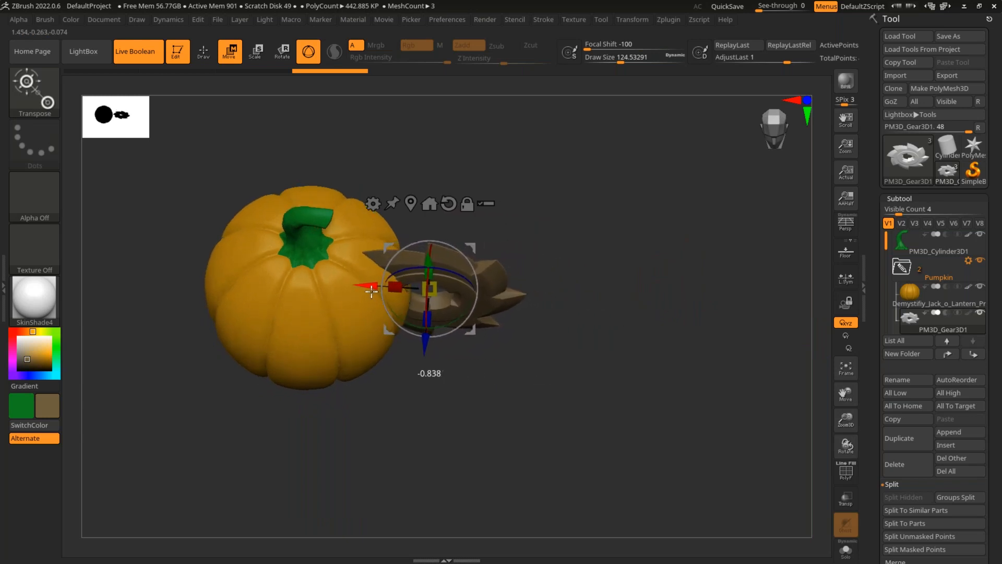
# Tilt the gear and move it about 0.15 units along its red axis so that it overlaps the pumpkin's upper side.
pyautogui.moveTo(600, 251)
pyautogui.keyDown('shift'); pyautogui.mouseDown()
pyautogui.moveTo(606, 226)
pyautogui.moveTo(585, 256)
pyautogui.mouseUp(); pyautogui.keyUp('shift')
pyautogui.moveTo(489, 296); pyautogui.dragTo(477, 258)
pyautogui.moveTo(436, 215); pyautogui.dragTo(443, 220)
pyautogui.moveTo(579, 221); pyautogui.dragTo(378, 260)
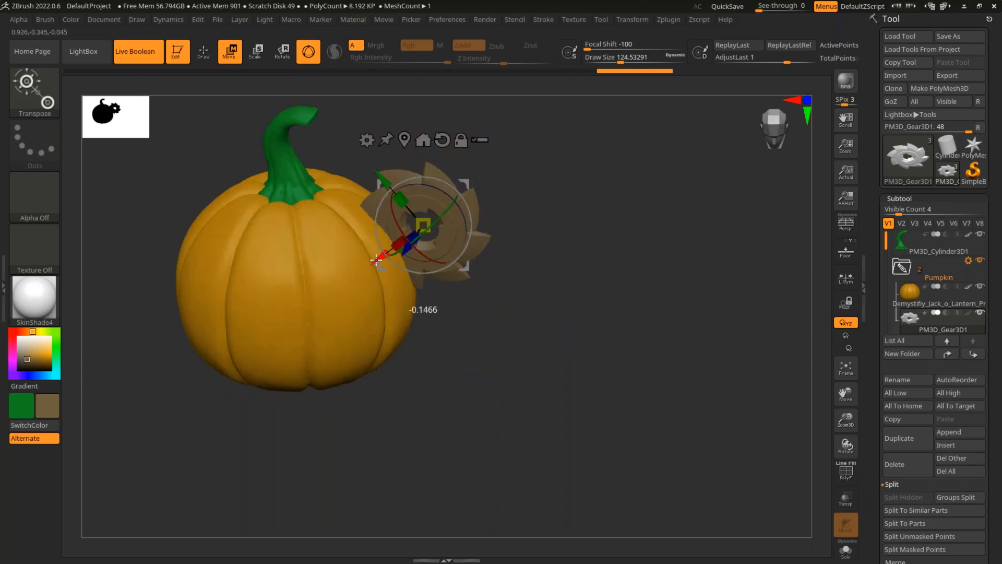
pyautogui.moveTo(416, 225); pyautogui.dragTo(452, 246, button='right')
pyautogui.moveTo(406, 248); pyautogui.dragTo(405, 257)
pyautogui.press('q')
pyautogui.moveTo(522, 292)
pyautogui.mouseDown()
pyautogui.moveTo(567, 280)
pyautogui.moveTo(611, 221)
pyautogui.moveTo(671, 246)
pyautogui.moveTo(660, 323)
pyautogui.moveTo(652, 304)
pyautogui.moveTo(638, 308)
pyautogui.moveTo(653, 306)
pyautogui.moveTo(592, 260)
pyautogui.mouseUp()
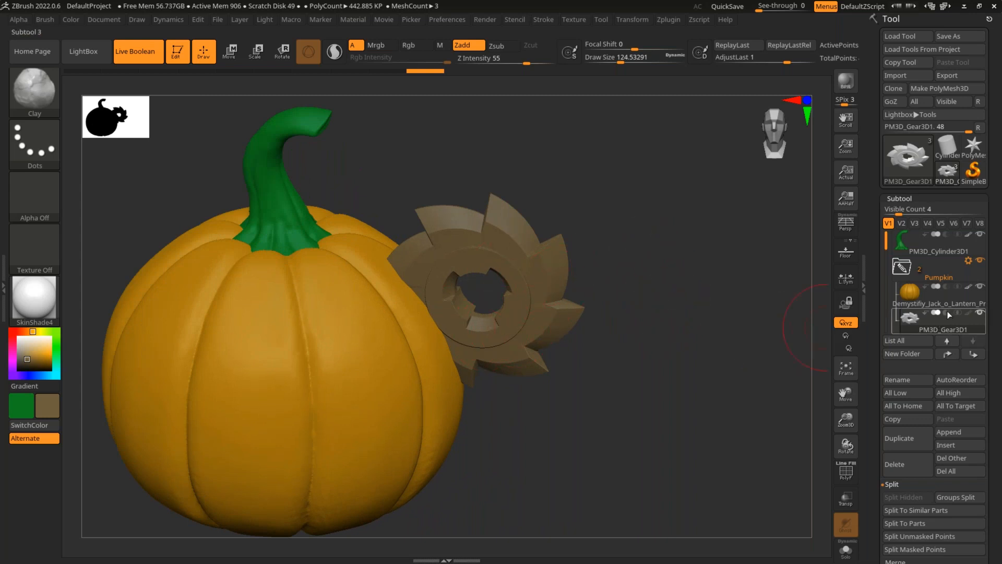
# Set the gear subtool to subtraction so that it carves into the pumpkin's side.
pyautogui.moveTo(947, 312)
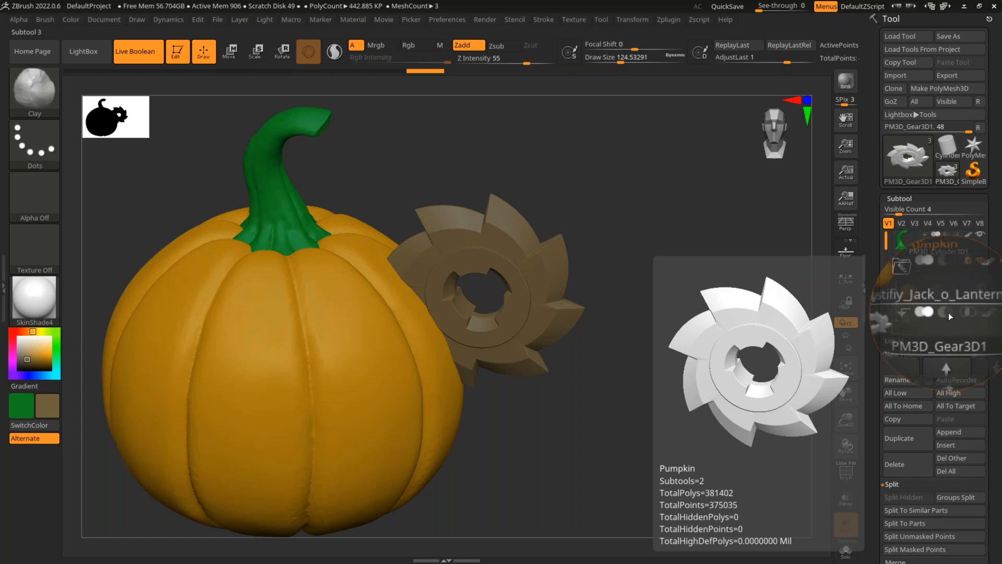
pyautogui.click(947, 312)
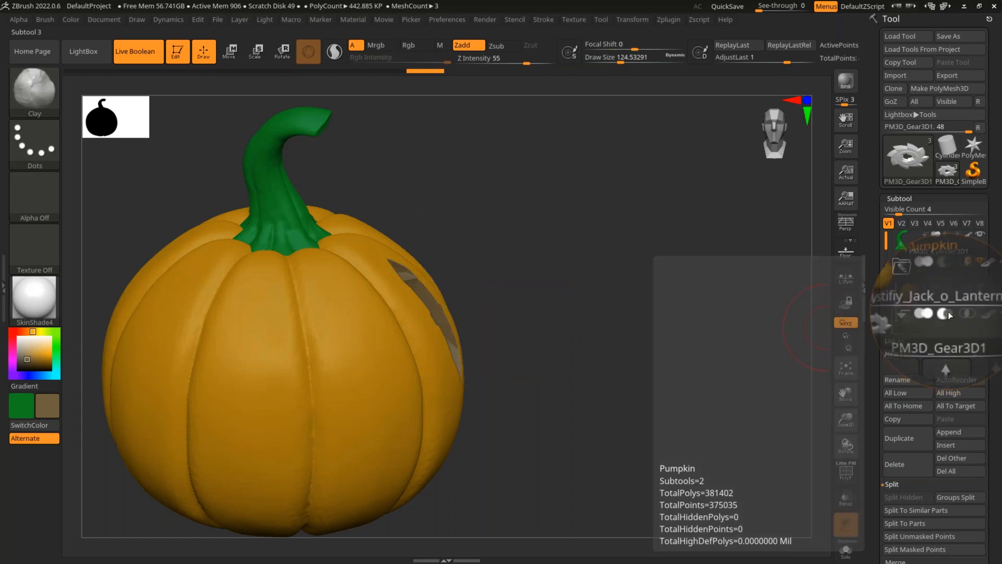
pyautogui.moveTo(664, 291)
pyautogui.mouseDown()
pyautogui.moveTo(624, 311)
pyautogui.moveTo(680, 311)
pyautogui.moveTo(459, 326)
pyautogui.mouseUp()
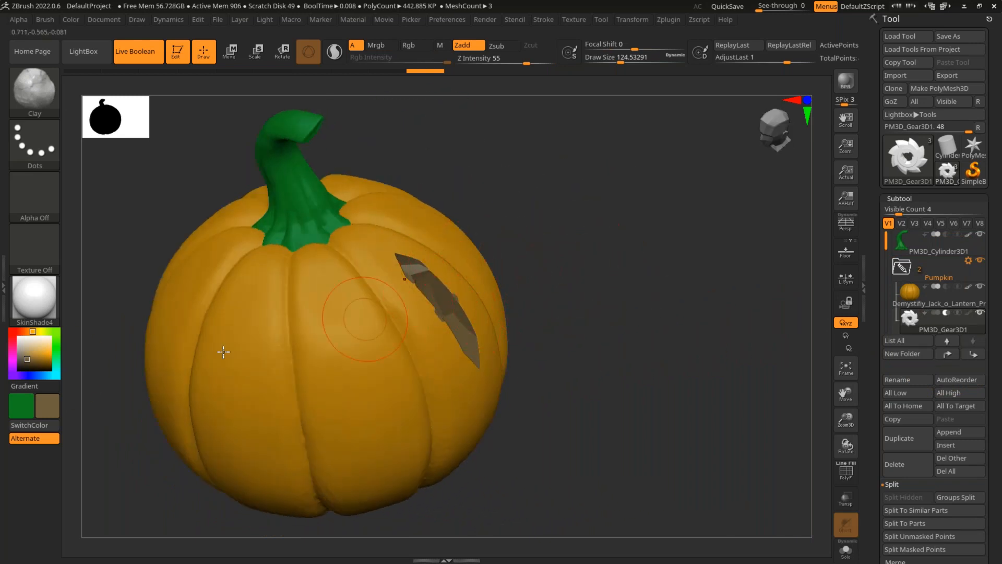
# Change the gear's color to dark red so that the carved surface contrasts with the orange pumpkin.
pyautogui.click(24, 342)
pyautogui.click(41, 349)
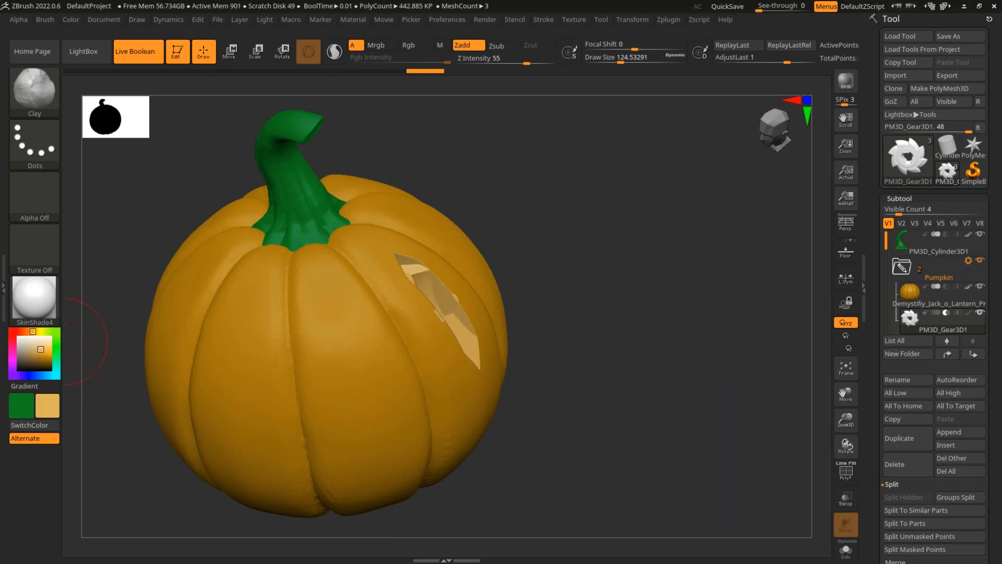
pyautogui.click(45, 360)
pyautogui.moveTo(11, 349)
pyautogui.mouseDown()
pyautogui.moveTo(12, 339)
pyautogui.moveTo(45, 364)
pyautogui.mouseUp()
pyautogui.moveTo(566, 230); pyautogui.dragTo(583, 272)
pyautogui.moveTo(470, 269); pyautogui.dragTo(592, 272)
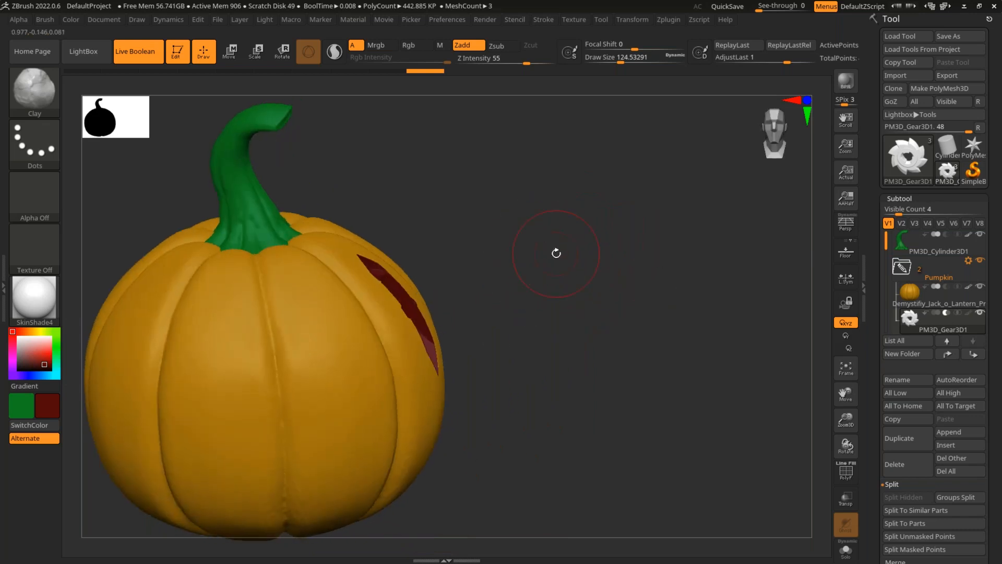
pyautogui.moveTo(583, 284)
pyautogui.mouseDown()
pyautogui.moveTo(637, 264)
pyautogui.moveTo(579, 291)
pyautogui.mouseUp()
pyautogui.moveTo(672, 269); pyautogui.dragTo(636, 293)
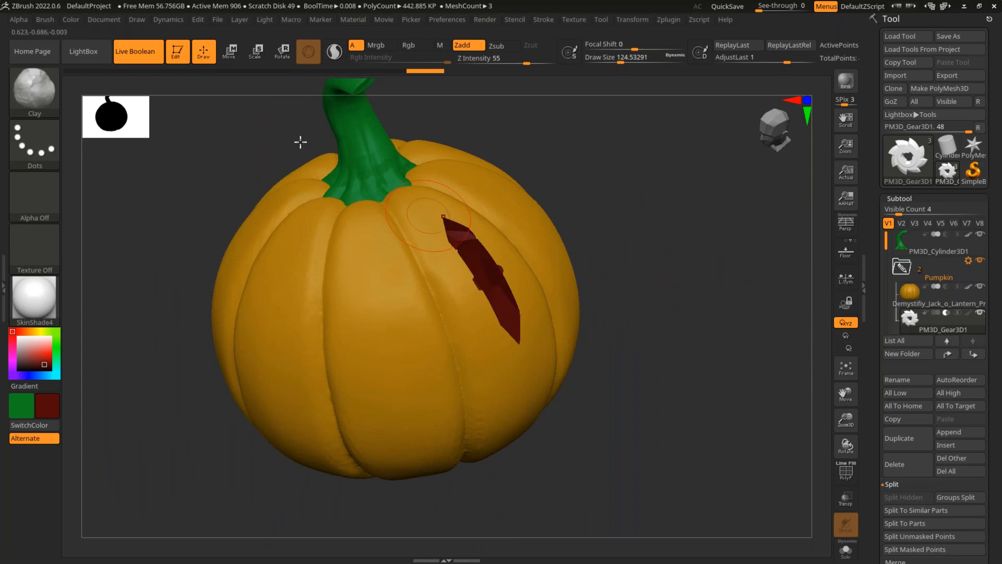
# Try moving the subtracting gear deeper through the pumpkin's front and side to preview different cuts.
pyautogui.press('w')
pyautogui.keyDown('ctrl'); pyautogui.moveTo(584, 214); pyautogui.dragTo(559, 241, button='right'); pyautogui.keyUp('ctrl')
pyautogui.moveTo(555, 220)
pyautogui.mouseDown()
pyautogui.moveTo(457, 228)
pyautogui.moveTo(521, 232)
pyautogui.moveTo(571, 183)
pyautogui.moveTo(540, 225)
pyautogui.mouseUp()
pyautogui.moveTo(491, 292); pyautogui.dragTo(517, 273, button='right')
pyautogui.moveTo(544, 293); pyautogui.dragTo(552, 300)
pyautogui.moveTo(626, 224); pyautogui.dragTo(632, 222, button='right')
pyautogui.moveTo(514, 262); pyautogui.dragTo(561, 230)
pyautogui.moveTo(610, 240); pyautogui.dragTo(566, 245, button='right')
pyautogui.moveTo(477, 296)
pyautogui.mouseDown()
pyautogui.moveTo(459, 314)
pyautogui.moveTo(502, 292)
pyautogui.moveTo(491, 303)
pyautogui.mouseUp()
pyautogui.moveTo(699, 242); pyautogui.dragTo(660, 238, button='right')
pyautogui.keyDown('ctrl'); pyautogui.moveTo(675, 278); pyautogui.dragTo(670, 288, button='right'); pyautogui.keyUp('ctrl')
pyautogui.moveTo(478, 304); pyautogui.dragTo(470, 325)
# Undo the gear's trial moves back to the shallow cut in the pumpkin's upper side.
pyautogui.hotkey('ctrl', 'z')
pyautogui.hotkey('ctrl', 'z')
pyautogui.hotkey('ctrl', 'z')
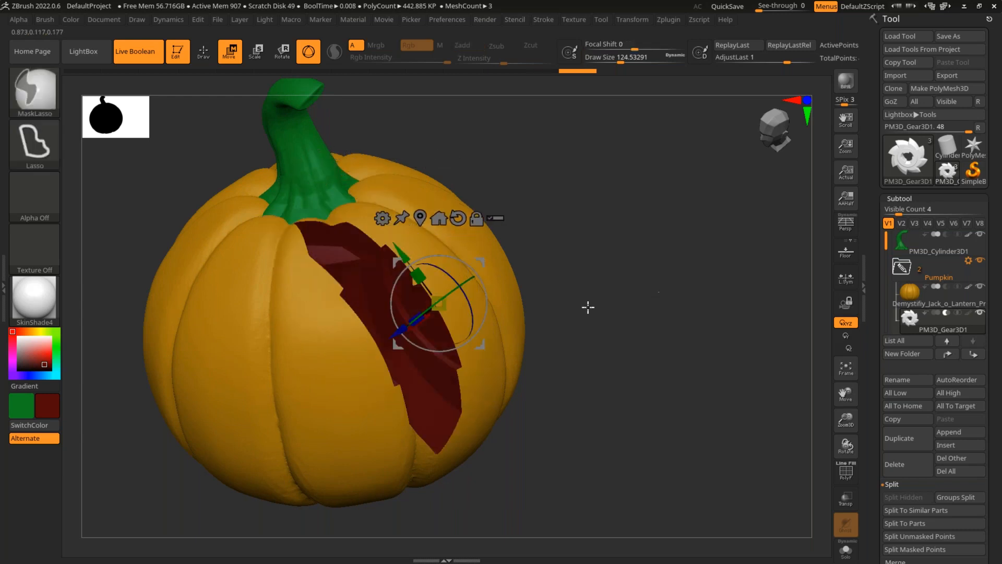
pyautogui.press('q')
pyautogui.moveTo(623, 285)
pyautogui.keyDown('ctrl'); pyautogui.mouseDown(button='right')
pyautogui.moveTo(633, 305)
pyautogui.moveTo(637, 295)
pyautogui.mouseUp(button='right'); pyautogui.keyUp('ctrl')
pyautogui.hotkey('ctrl', 'z')
pyautogui.hotkey('ctrl', 'z')
pyautogui.hotkey('ctrl', 'shift', 'z')
pyautogui.press('w')
pyautogui.keyDown('ctrl'); pyautogui.moveTo(637, 295); pyautogui.dragTo(624, 253, button='right'); pyautogui.keyUp('ctrl')
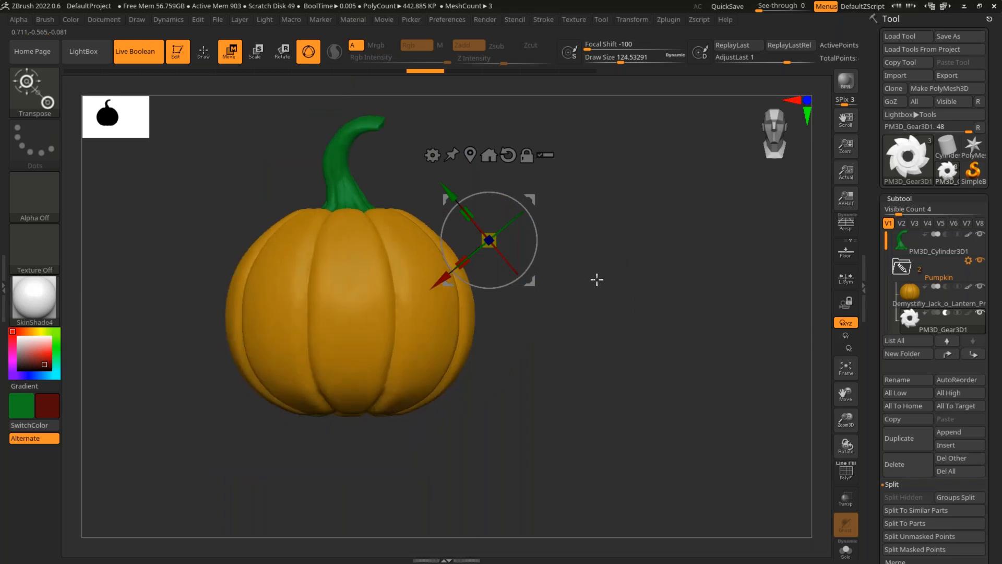
pyautogui.moveTo(593, 285)
pyautogui.mouseDown(button='right')
pyautogui.moveTo(588, 318)
pyautogui.moveTo(610, 304)
pyautogui.moveTo(606, 282)
pyautogui.moveTo(590, 293)
pyautogui.mouseUp(button='right')
pyautogui.press('q')
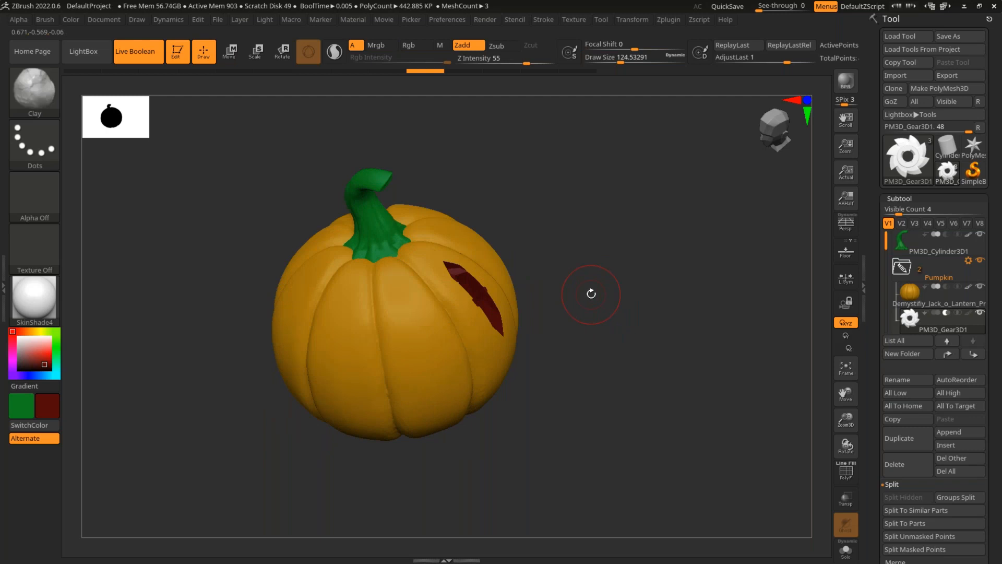
# Switch the gear subtool from subtraction to intersection.
pyautogui.moveTo(632, 269)
pyautogui.mouseDown(button='right')
pyautogui.moveTo(628, 313)
pyautogui.moveTo(640, 306)
pyautogui.moveTo(594, 287)
pyautogui.moveTo(646, 278)
pyautogui.moveTo(632, 270)
pyautogui.mouseUp(button='right')
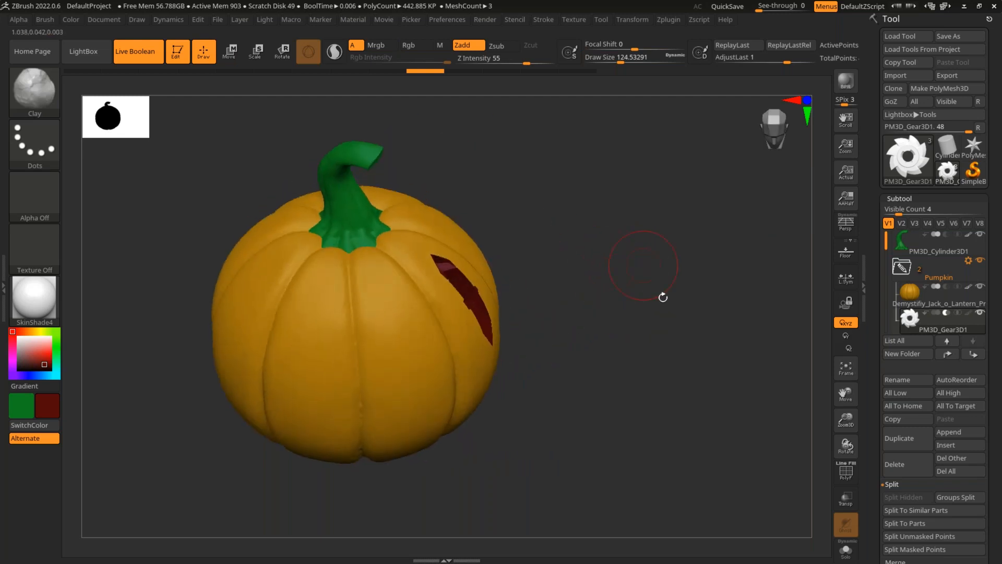
pyautogui.keyDown('shift'); pyautogui.moveTo(612, 306); pyautogui.dragTo(626, 286, button='right'); pyautogui.keyUp('shift')
pyautogui.moveTo(715, 343)
pyautogui.keyDown('ctrl'); pyautogui.mouseDown(button='right')
pyautogui.moveTo(837, 322)
pyautogui.moveTo(699, 313)
pyautogui.moveTo(656, 295)
pyautogui.mouseUp(button='right'); pyautogui.keyUp('ctrl')
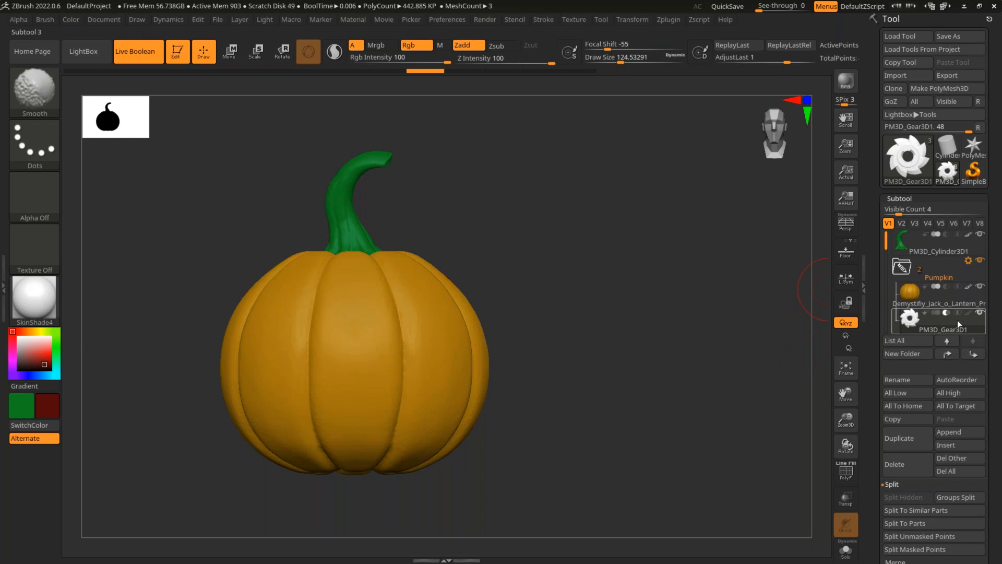
pyautogui.moveTo(955, 330)
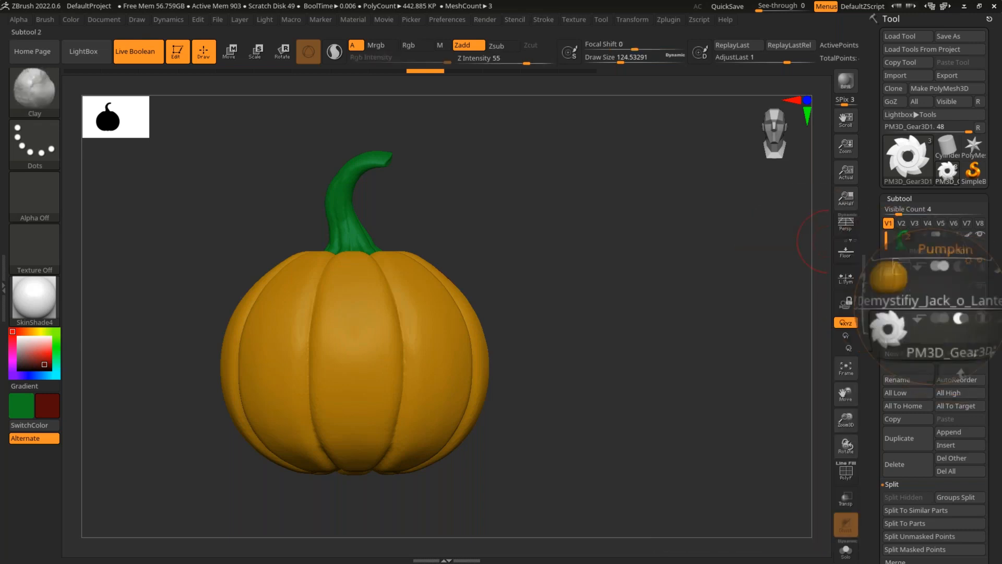
pyautogui.click(956, 317)
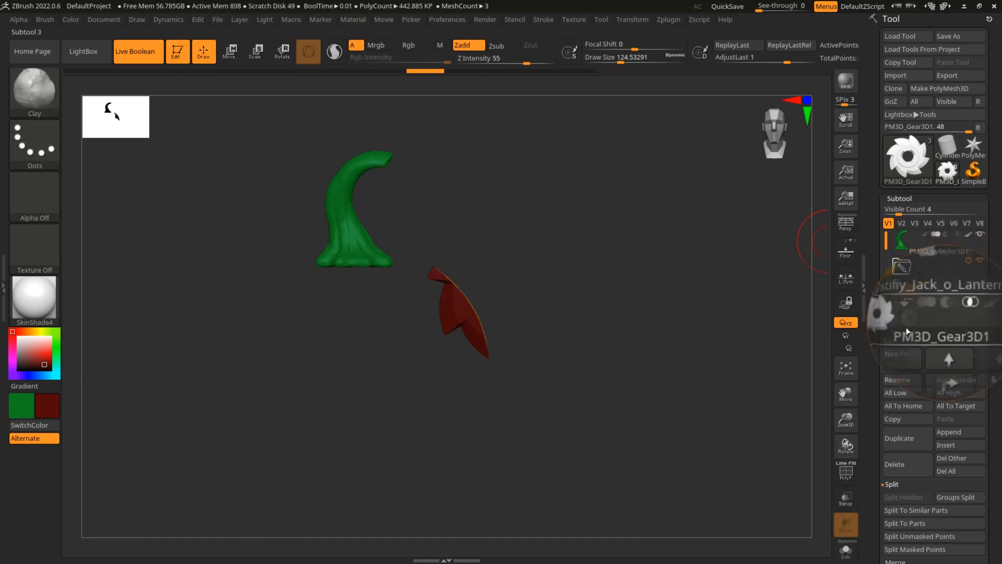
pyautogui.press('shift')
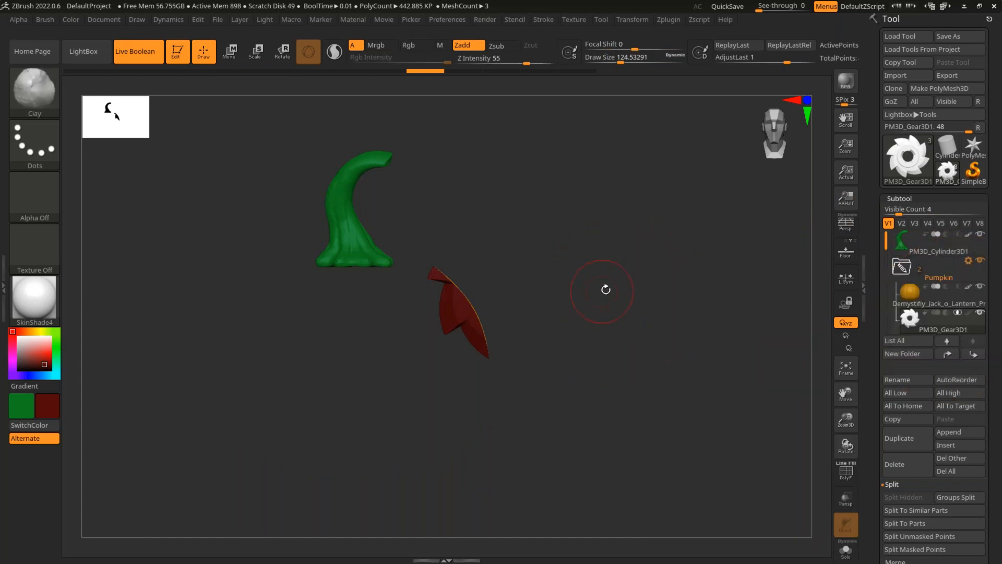
pyautogui.keyDown('alt'); pyautogui.moveTo(608, 285); pyautogui.dragTo(613, 307); pyautogui.keyUp('alt')
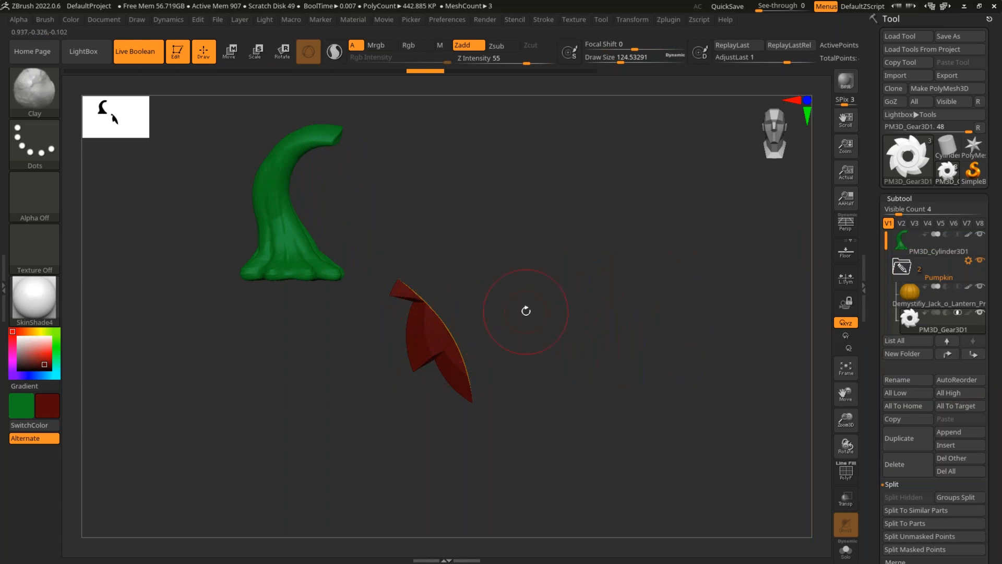
# Move the intersecting gear so that more of its ring and teeth lie inside the pumpkin.
pyautogui.press('w')
pyautogui.moveTo(539, 347); pyautogui.dragTo(474, 360)
pyautogui.moveTo(567, 280); pyautogui.dragTo(519, 351)
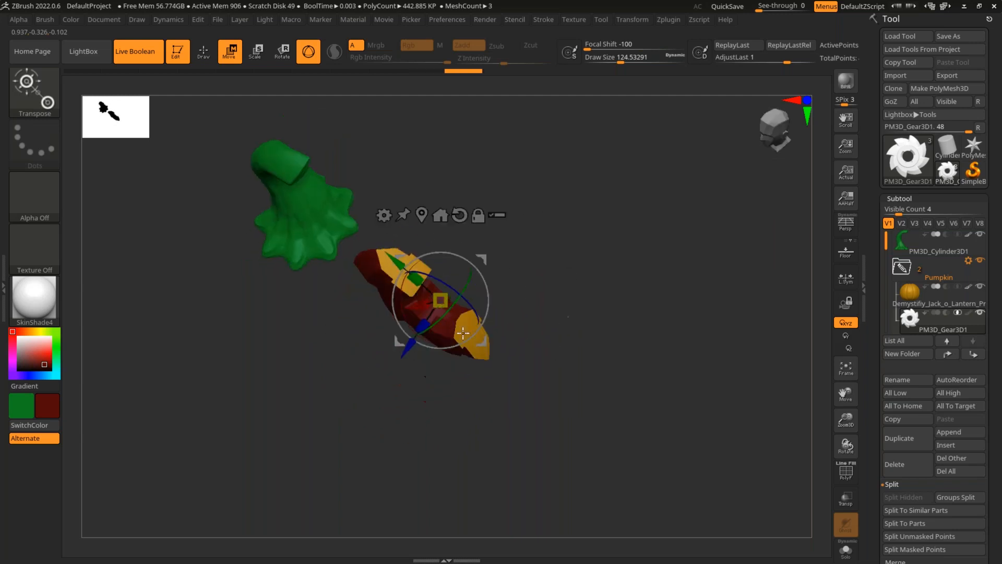
pyautogui.moveTo(422, 326); pyautogui.dragTo(406, 356)
pyautogui.moveTo(472, 380); pyautogui.dragTo(466, 328)
pyautogui.moveTo(532, 342); pyautogui.dragTo(584, 354)
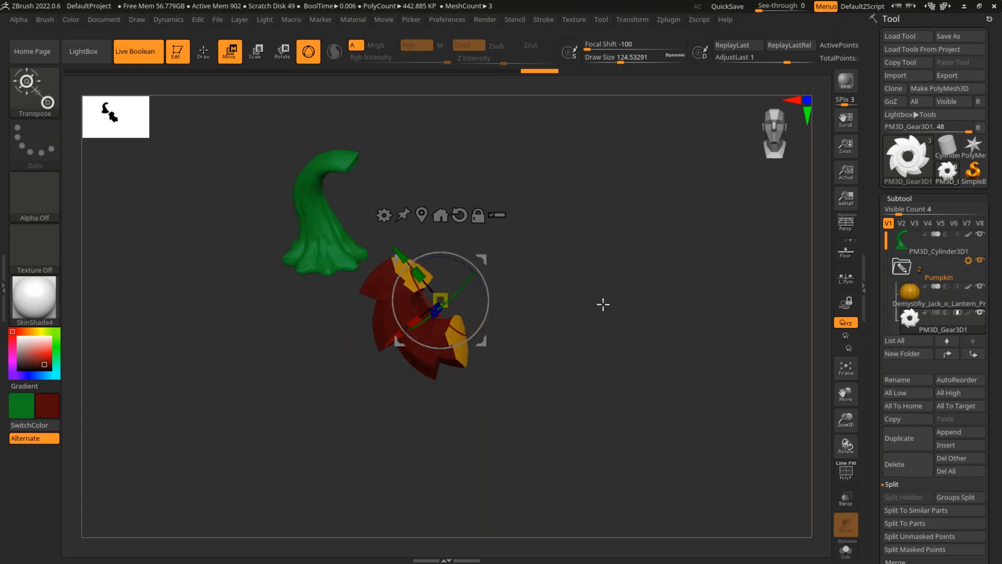
pyautogui.press('q')
pyautogui.keyDown('shift'); pyautogui.moveTo(624, 321); pyautogui.dragTo(720, 326); pyautogui.keyUp('shift')
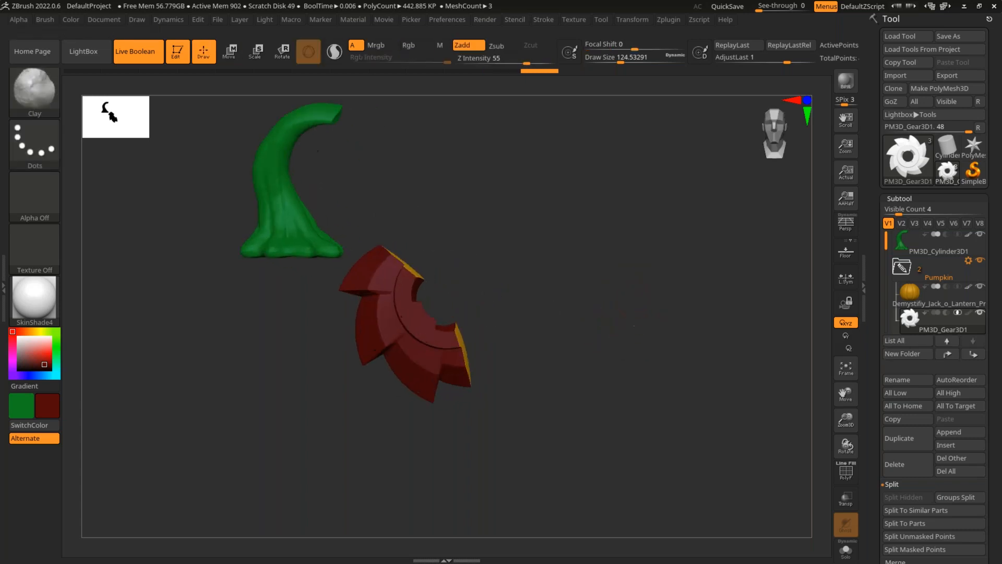
# Return the gear subtool to addition.
pyautogui.click(937, 313)
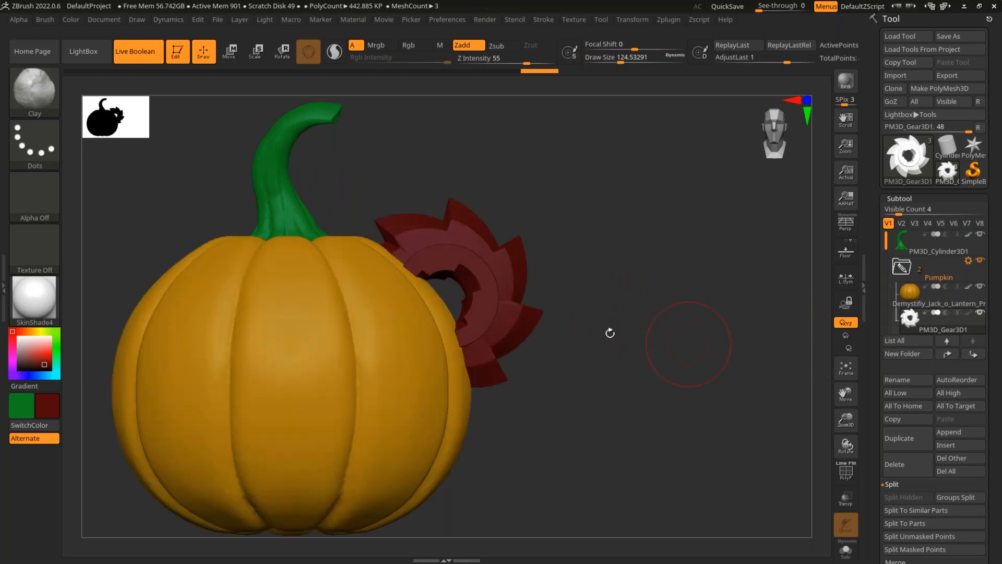
pyautogui.moveTo(600, 334); pyautogui.dragTo(558, 370)
pyautogui.keyDown('shift'); pyautogui.moveTo(821, 363); pyautogui.dragTo(630, 355); pyautogui.keyUp('shift')
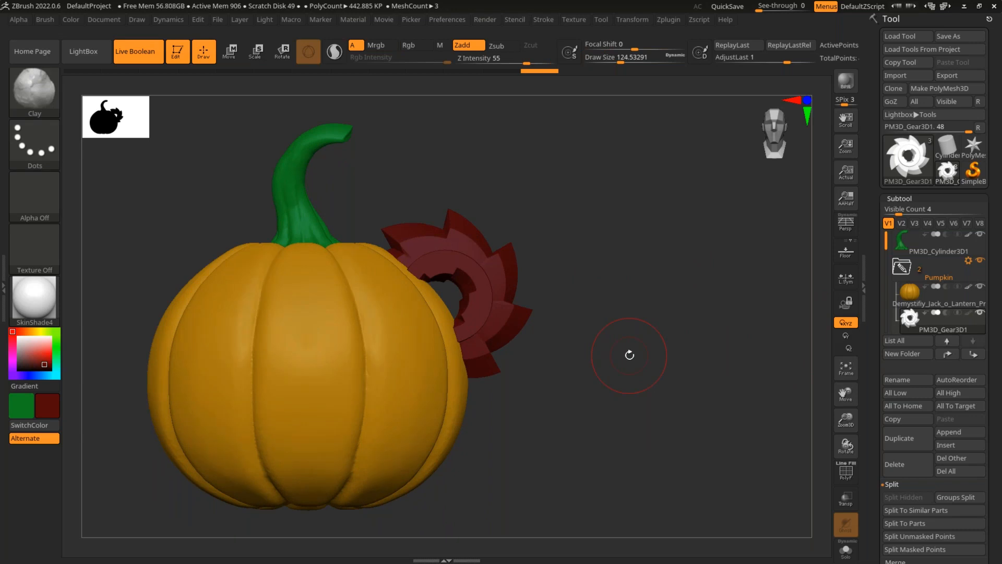
pyautogui.hotkey('ctrl', 'z')
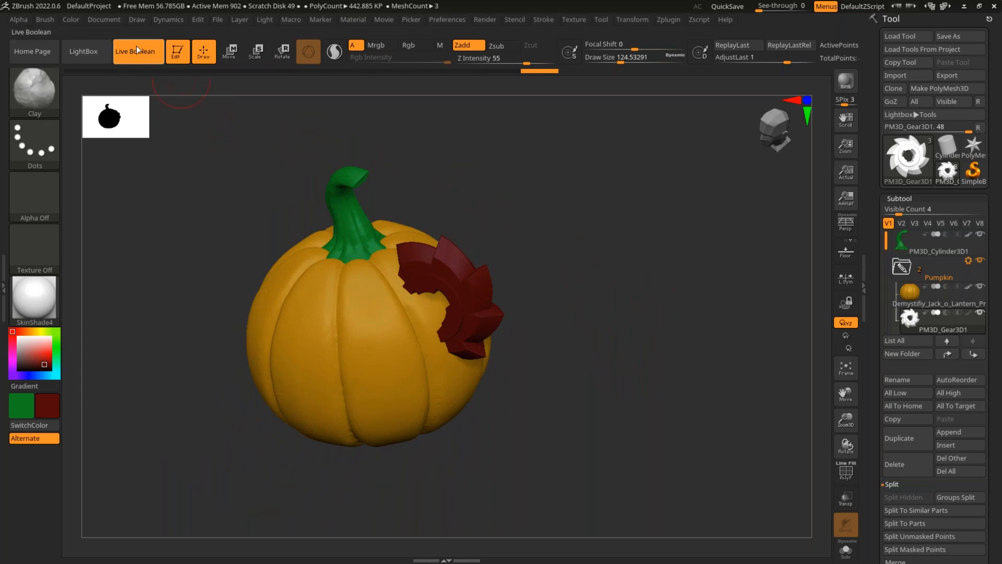
# Turn off Live Boolean and view the pumpkin with the gear from the front.
pyautogui.click(136, 51)
pyautogui.moveTo(522, 184); pyautogui.dragTo(594, 290)
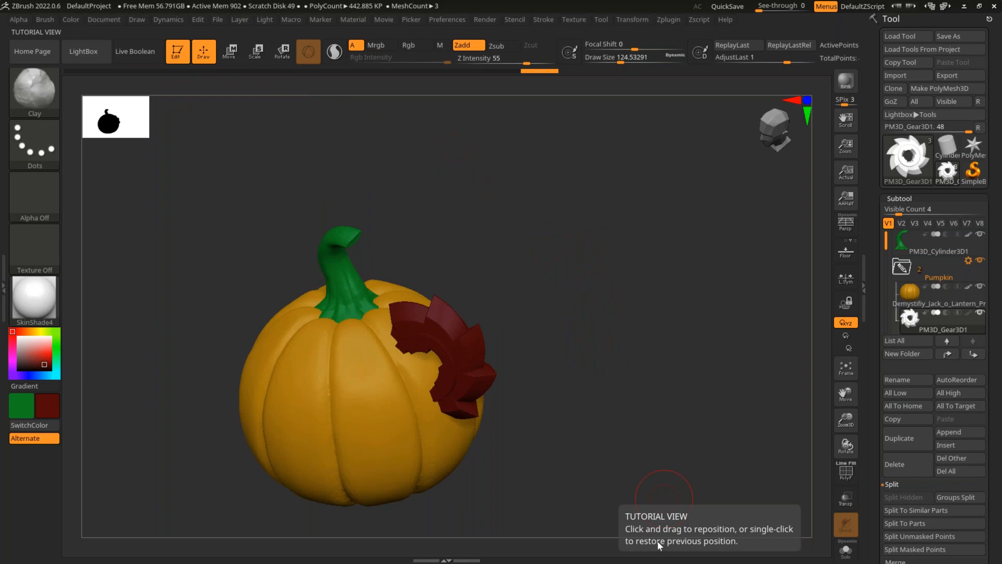
pyautogui.moveTo(501, 277)
pyautogui.mouseDown()
pyautogui.moveTo(496, 291)
pyautogui.moveTo(572, 358)
pyautogui.moveTo(601, 327)
pyautogui.moveTo(580, 279)
pyautogui.mouseUp()
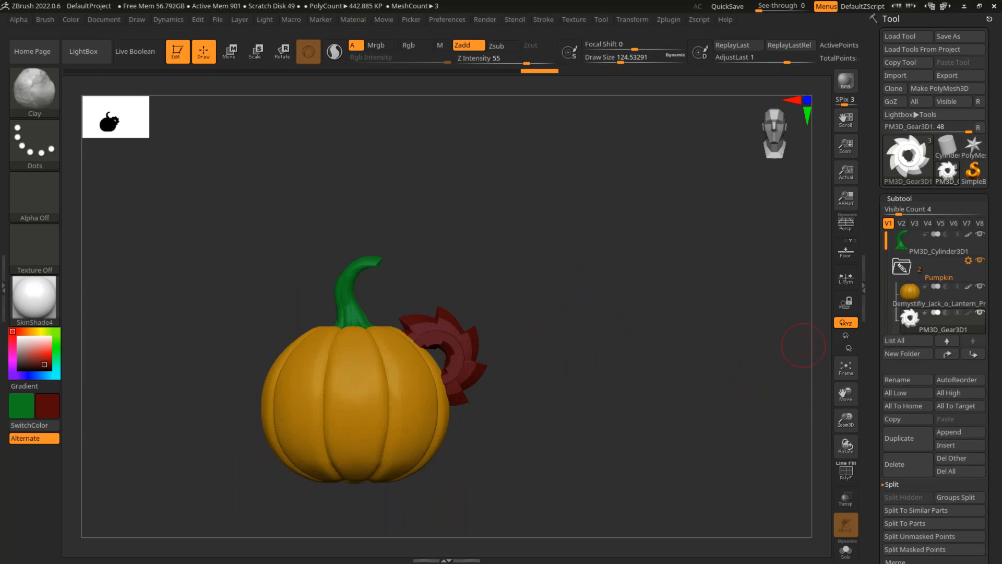
# Delete the gear subtool permanently and frame the pumpkin in the view.
pyautogui.click(894, 464)
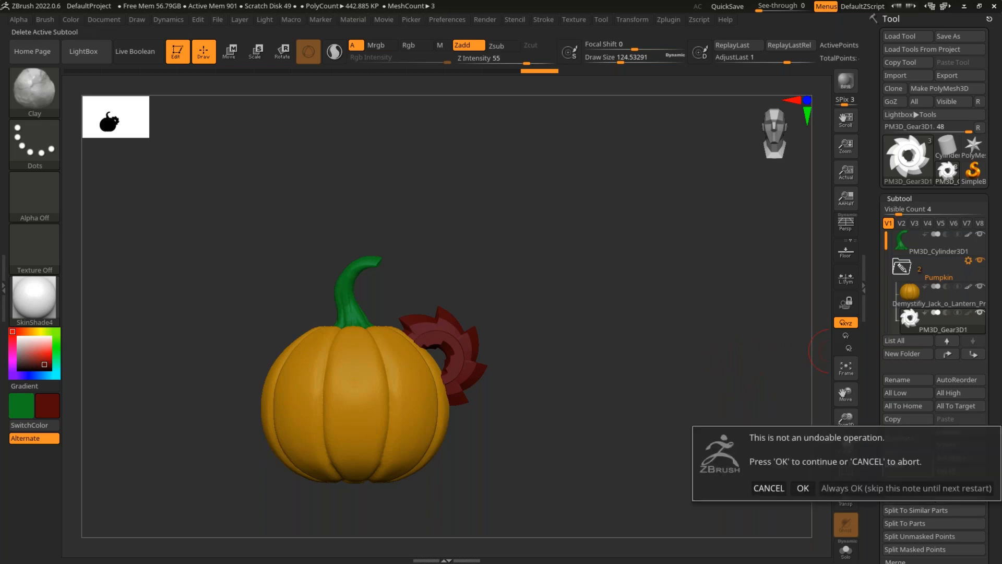
pyautogui.click(802, 488)
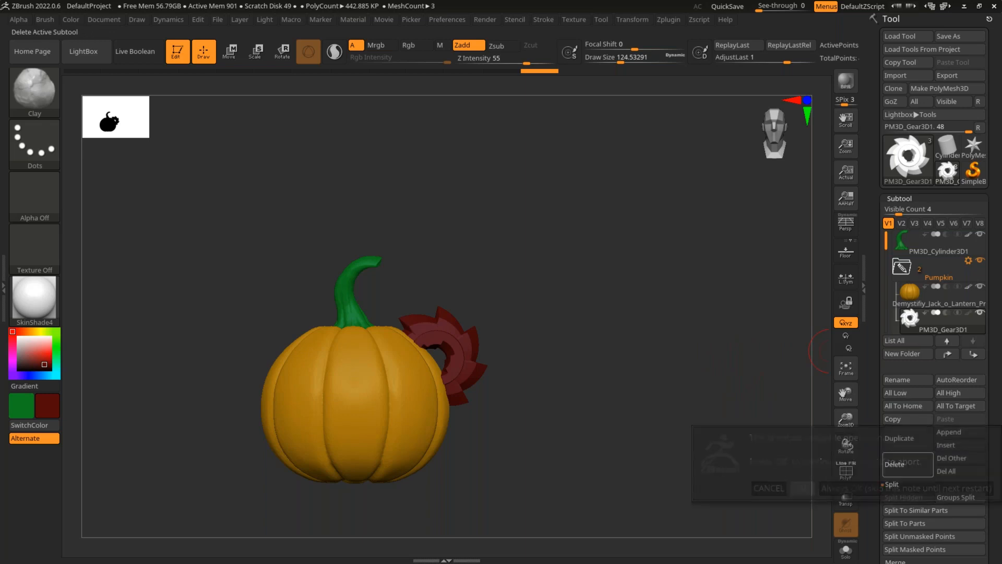
pyautogui.press('f')
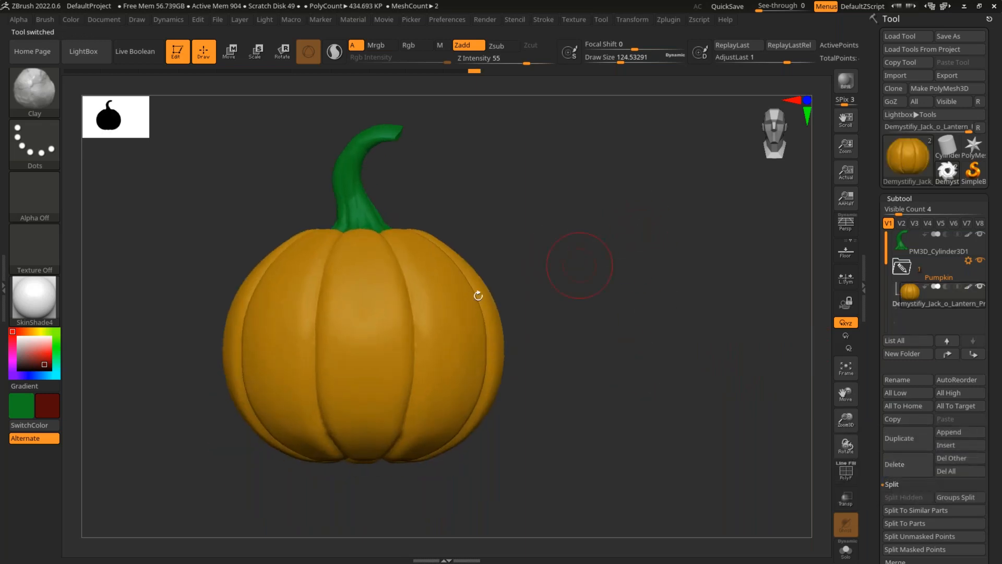
# Reduce the brush draw size to about 99.
pyautogui.press('s')
pyautogui.moveTo(449, 291)
pyautogui.keyDown('alt'); pyautogui.mouseDown()
pyautogui.moveTo(521, 313)
pyautogui.moveTo(559, 284)
pyautogui.moveTo(548, 265)
pyautogui.mouseUp(); pyautogui.keyUp('alt')
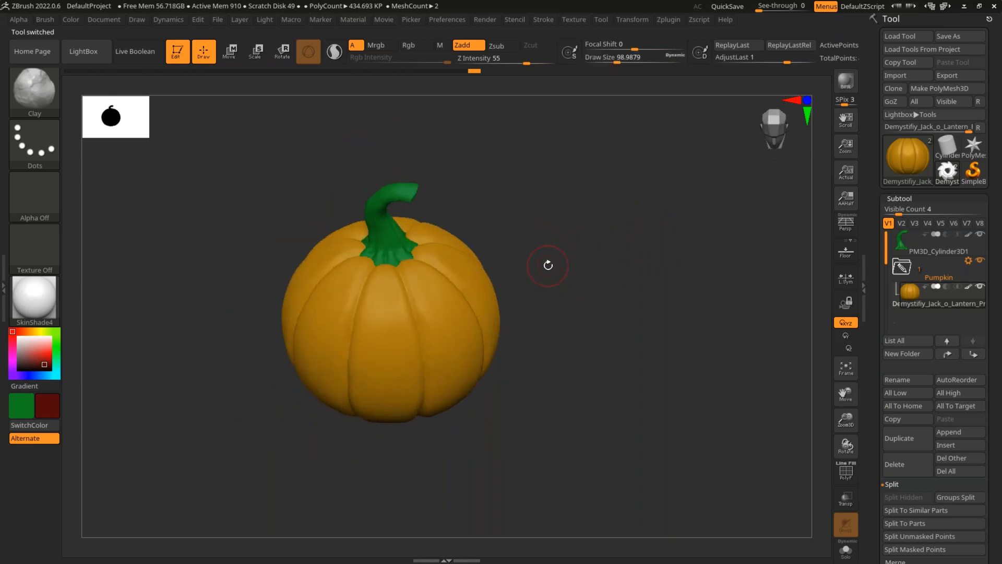
pyautogui.keyDown('shift'); pyautogui.moveTo(644, 277); pyautogui.dragTo(601, 220); pyautogui.keyUp('shift')
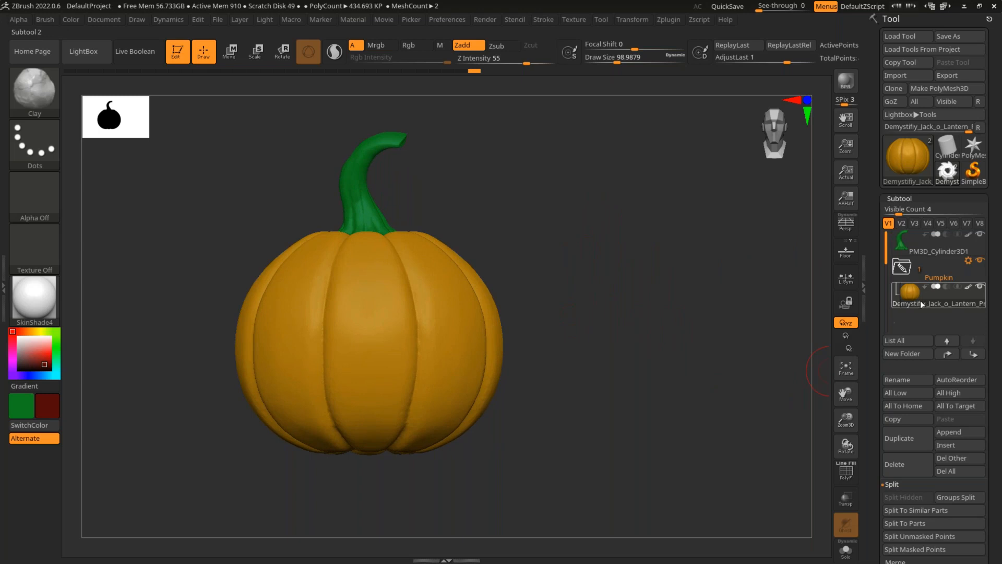
# Duplicate the pumpkin body subtool from the Pumpkin folder.
pyautogui.moveTo(920, 304)
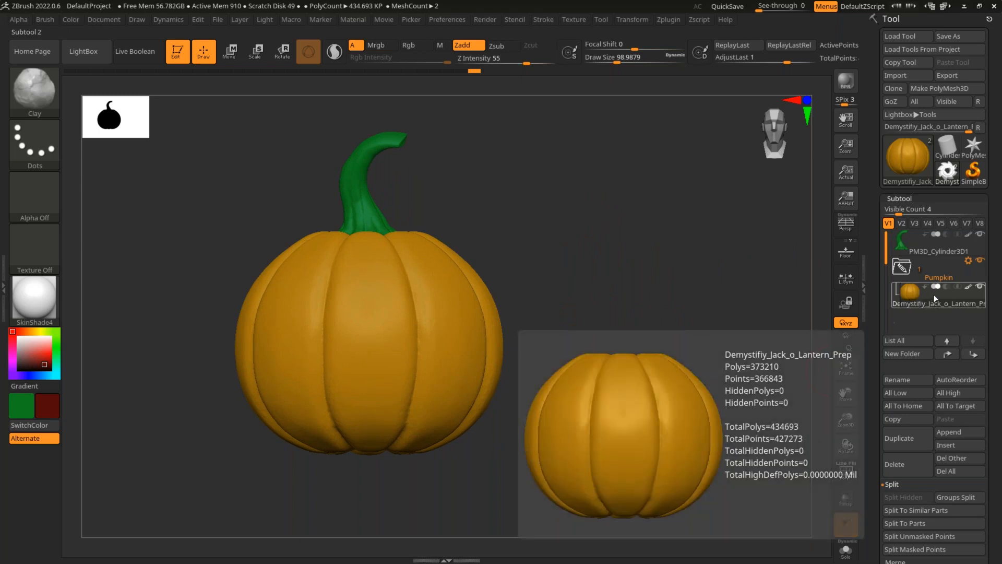
pyautogui.scroll(-3, 950, 261)
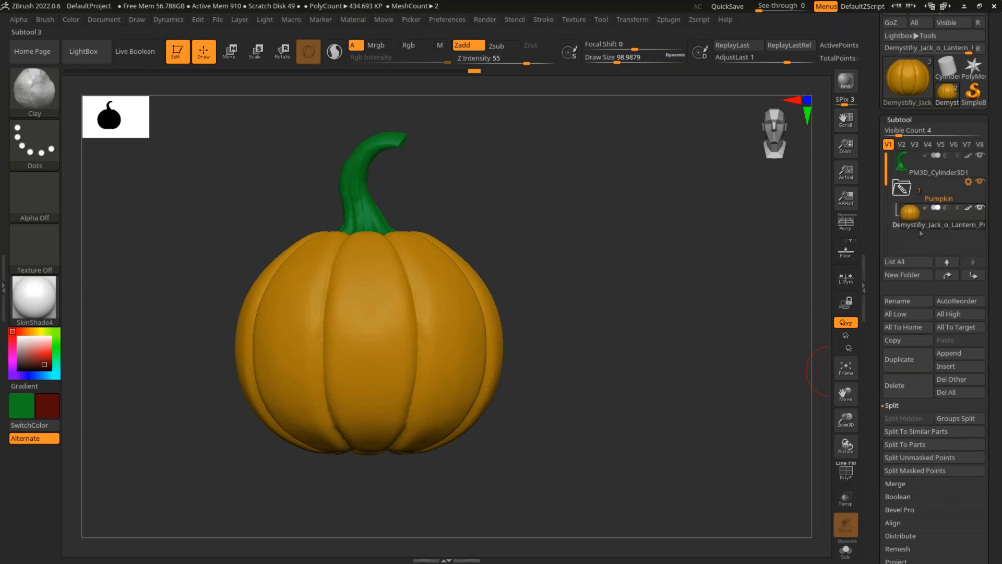
pyautogui.moveTo(932, 219)
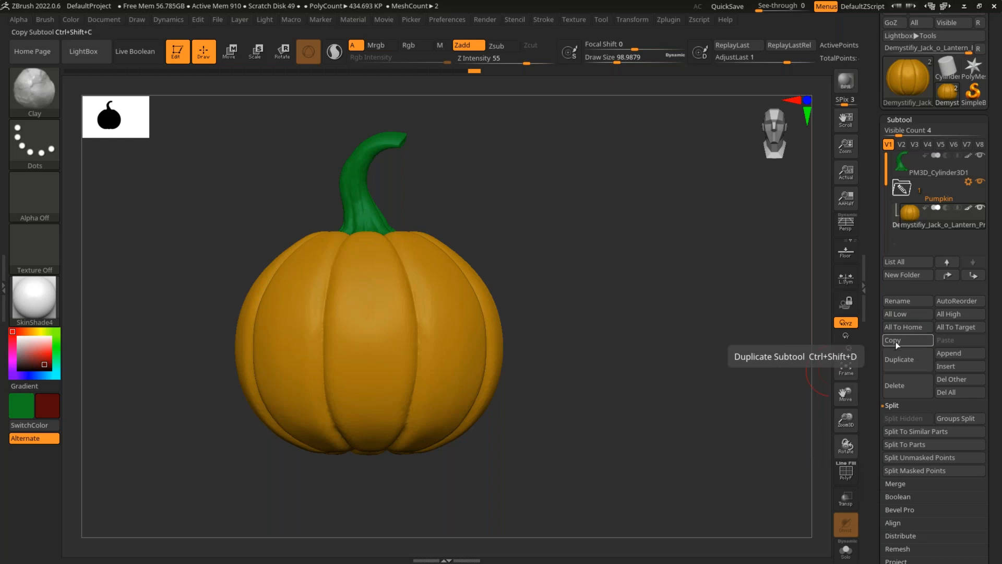
pyautogui.click(907, 359)
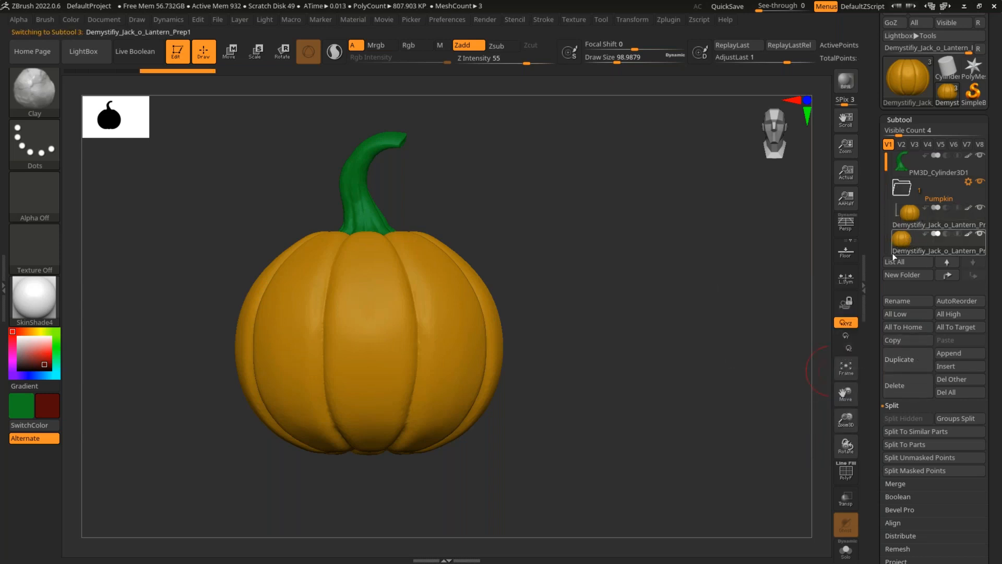
pyautogui.moveTo(908, 251)
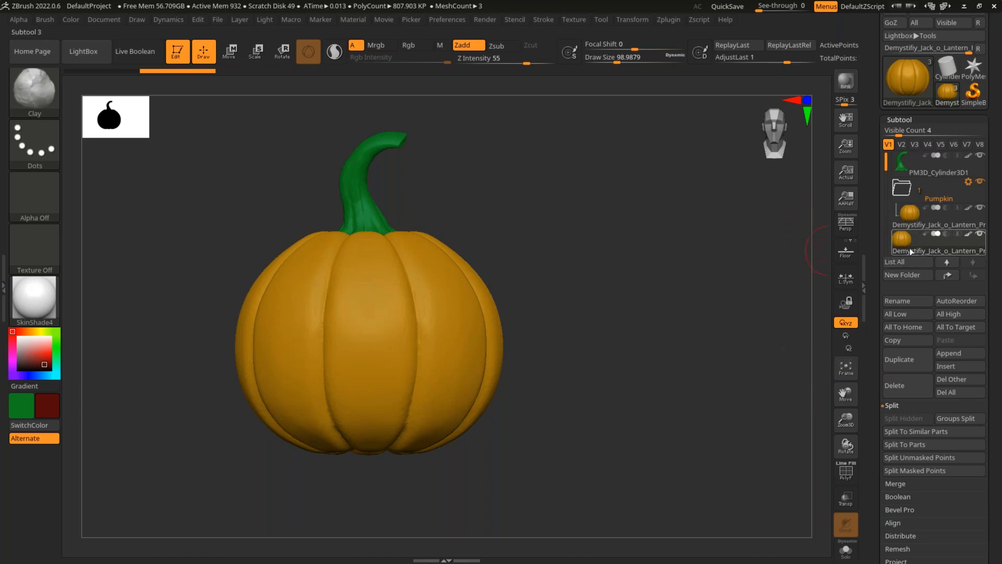
# Move the duplicated pumpkin body into the Pumpkin folder and delete that copy.
pyautogui.moveTo(912, 243); pyautogui.dragTo(916, 228)
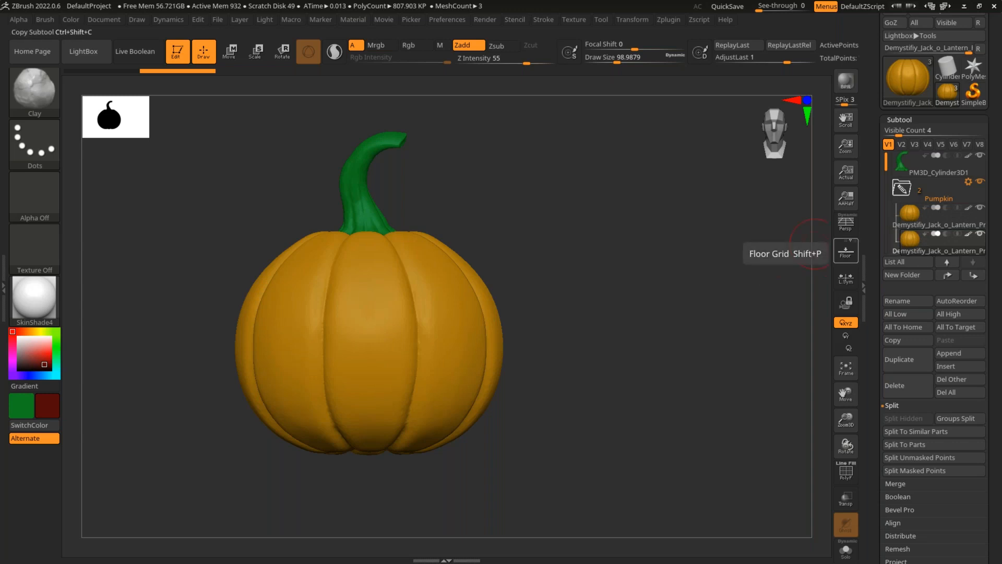
pyautogui.click(894, 385)
pyautogui.click(802, 413)
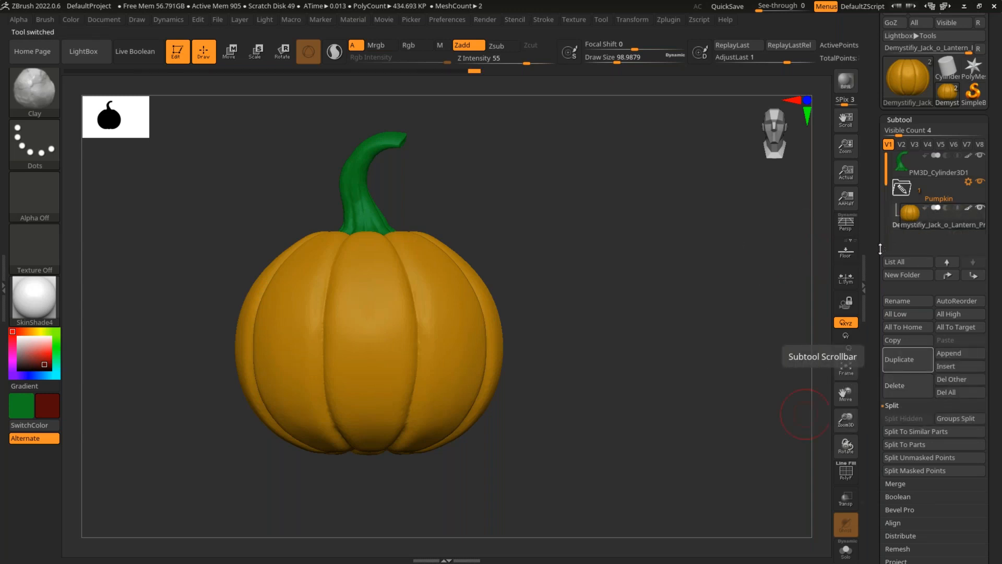
# Duplicate the pumpkin body subtool again and place the copy inside the Pumpkin folder.
pyautogui.hotkey('ctrl', 'shift')
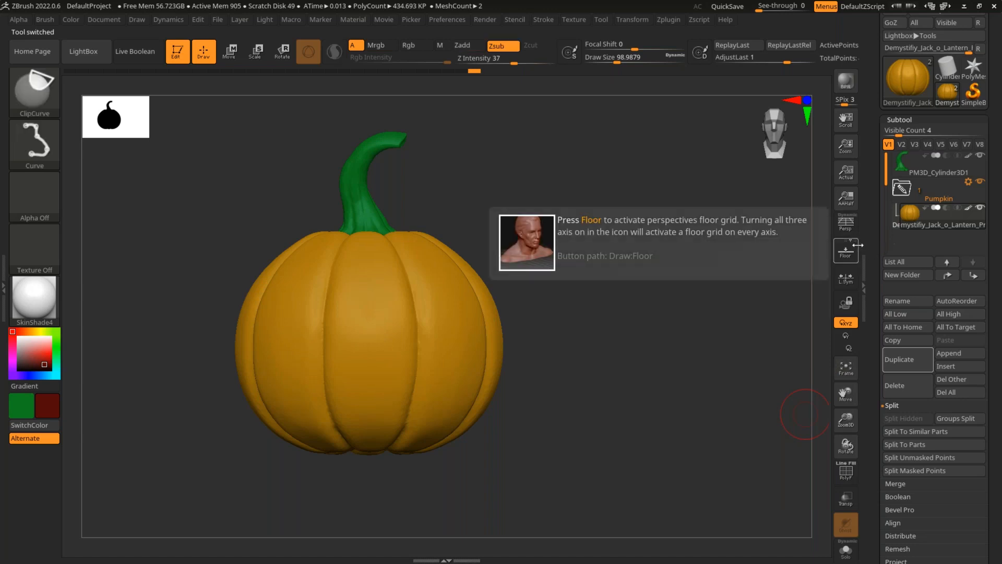
pyautogui.hotkey('ctrl', 'z')
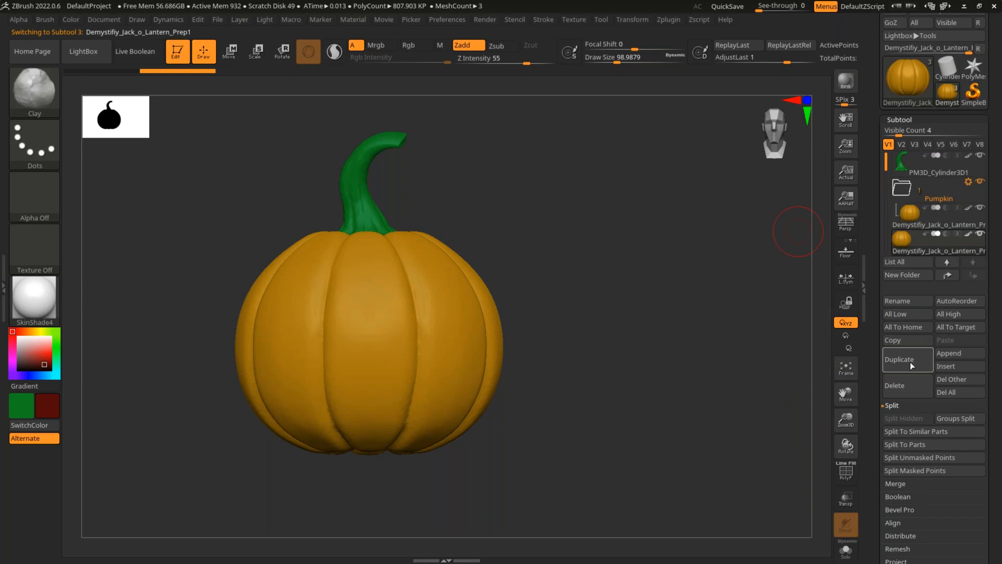
pyautogui.moveTo(921, 244); pyautogui.dragTo(925, 227)
pyautogui.keyDown('alt'); pyautogui.moveTo(608, 245); pyautogui.dragTo(600, 263); pyautogui.keyUp('alt')
pyautogui.keyDown('alt'); pyautogui.moveTo(681, 250); pyautogui.dragTo(693, 266); pyautogui.keyUp('alt')
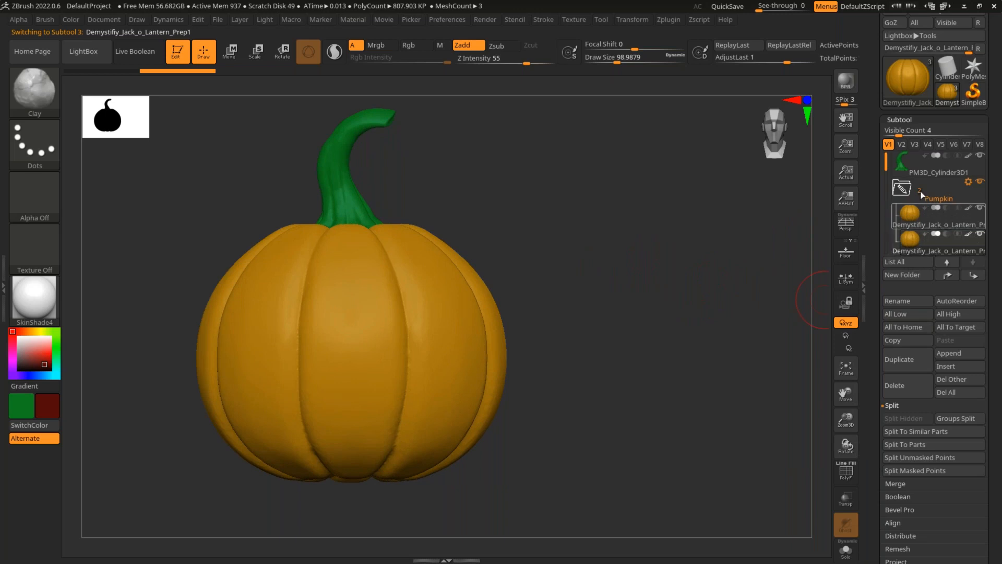
pyautogui.keyDown('alt'); pyautogui.moveTo(607, 280); pyautogui.dragTo(590, 214); pyautogui.keyUp('alt')
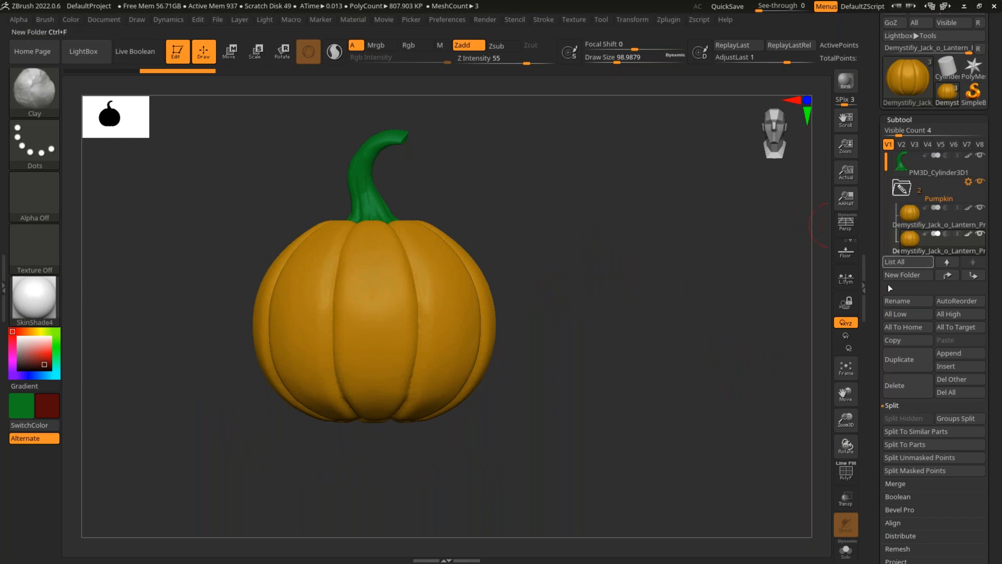
# Turn on transparency with Ghost so the inactive subtools are shown see-through.
pyautogui.scroll(-3, 871, 447)
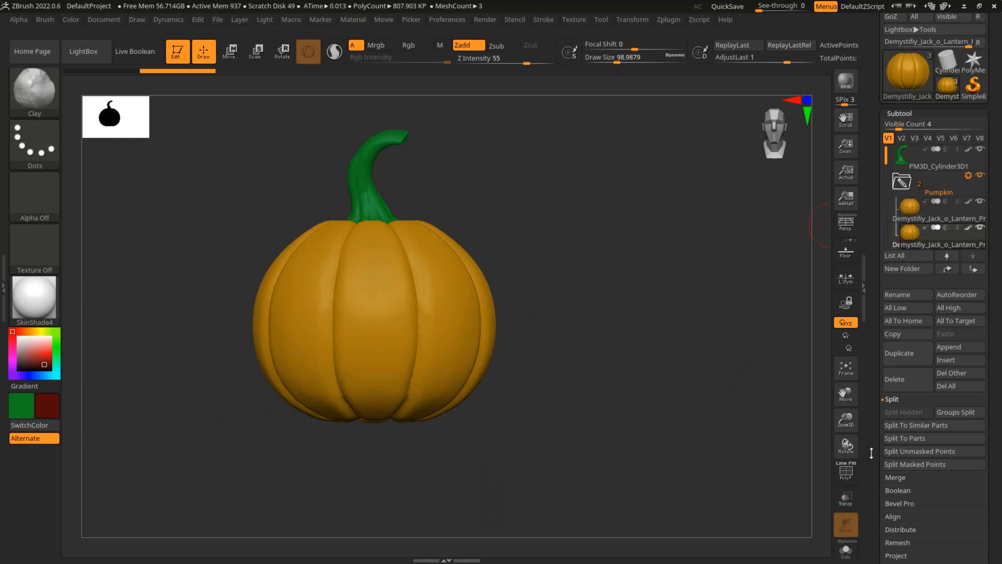
pyautogui.scroll(3, 872, 451)
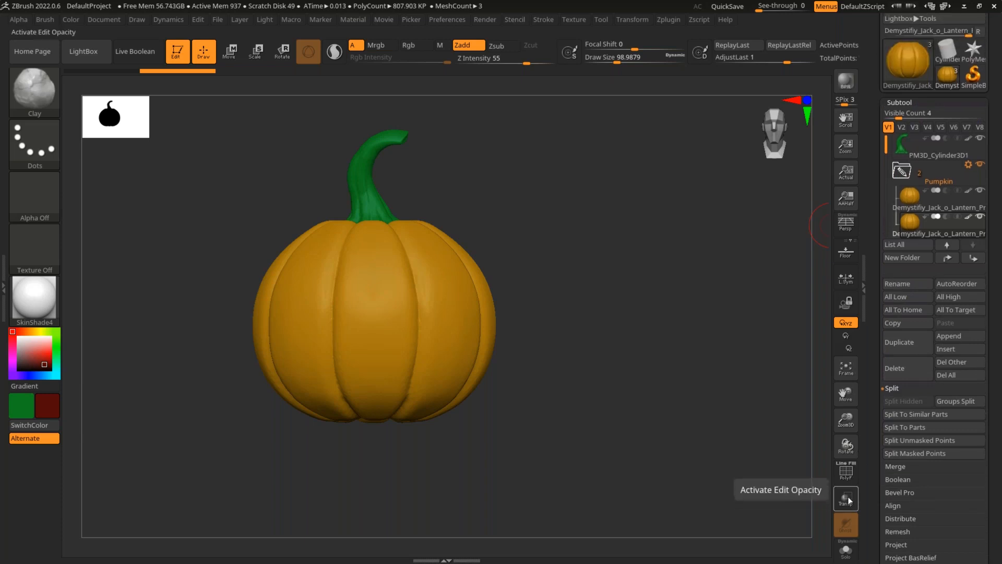
pyautogui.click(845, 502)
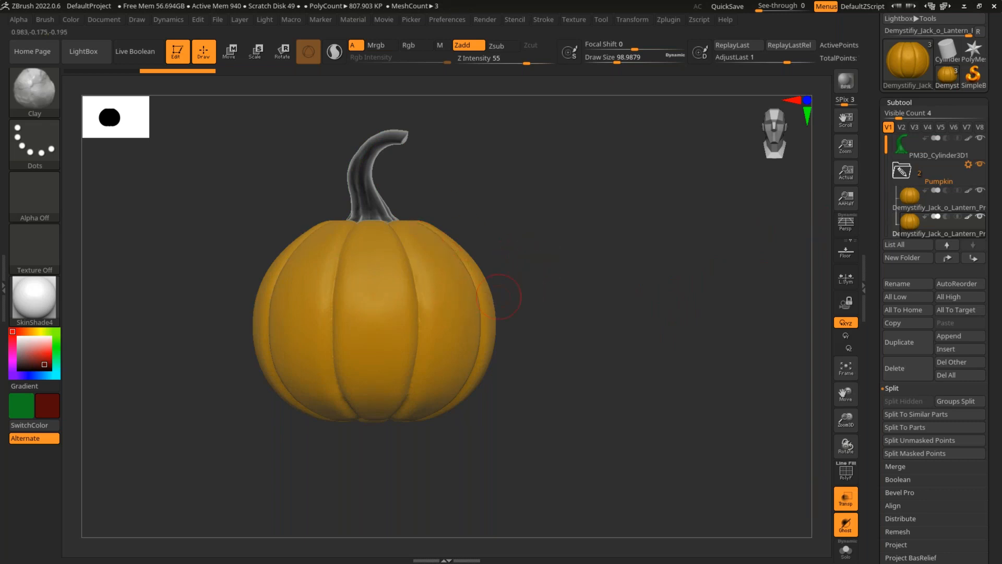
# Move the duplicated pumpkin body sideways until it stands beside the original pumpkin.
pyautogui.press('w')
pyautogui.moveTo(437, 316); pyautogui.dragTo(738, 307)
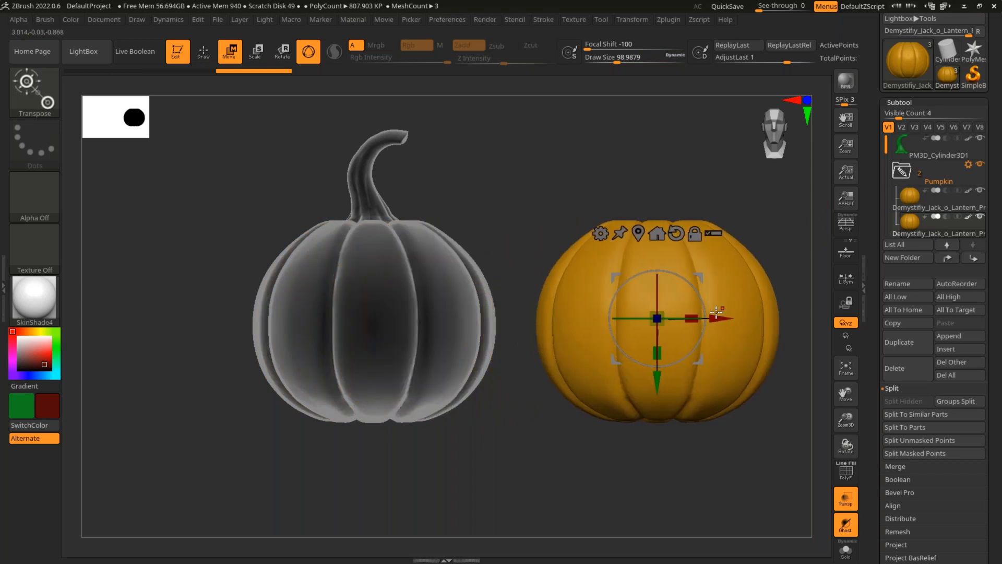
pyautogui.press('q')
pyautogui.keyDown('alt'); pyautogui.moveTo(554, 204); pyautogui.dragTo(447, 208); pyautogui.keyUp('alt')
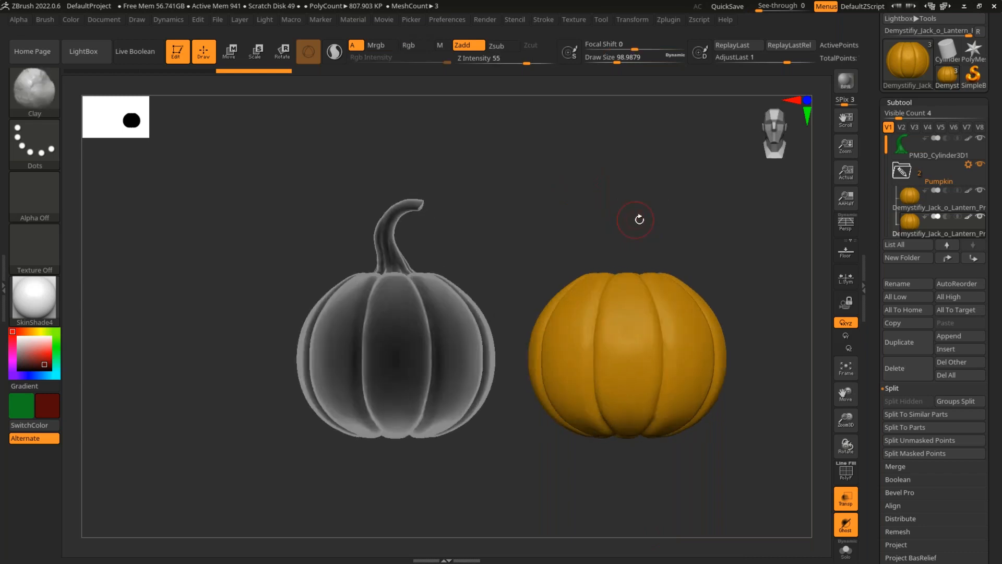
# Switch transparency off and on again to compare the two pumpkins, and undo the duplicate's sideways move.
pyautogui.click(845, 502)
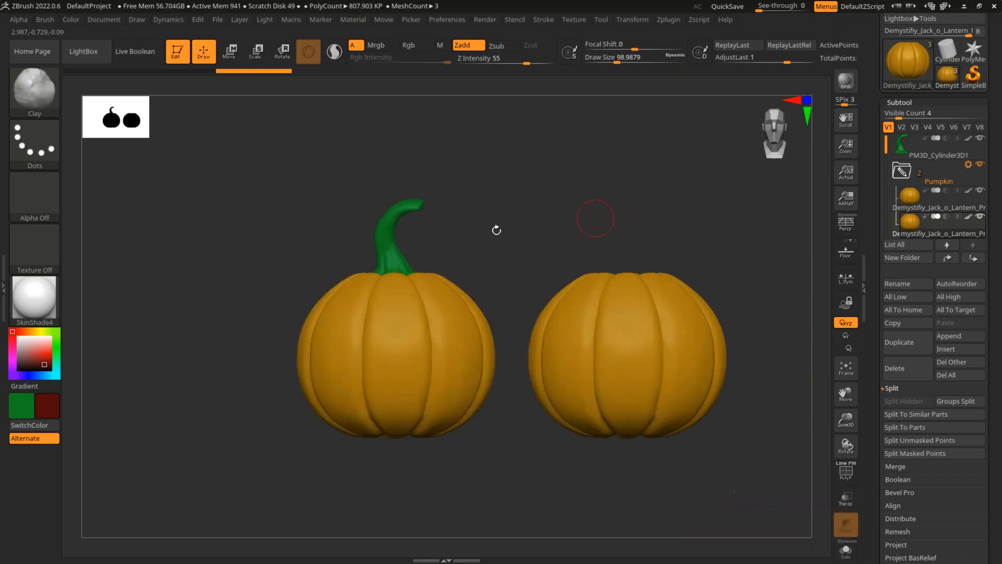
pyautogui.click(845, 502)
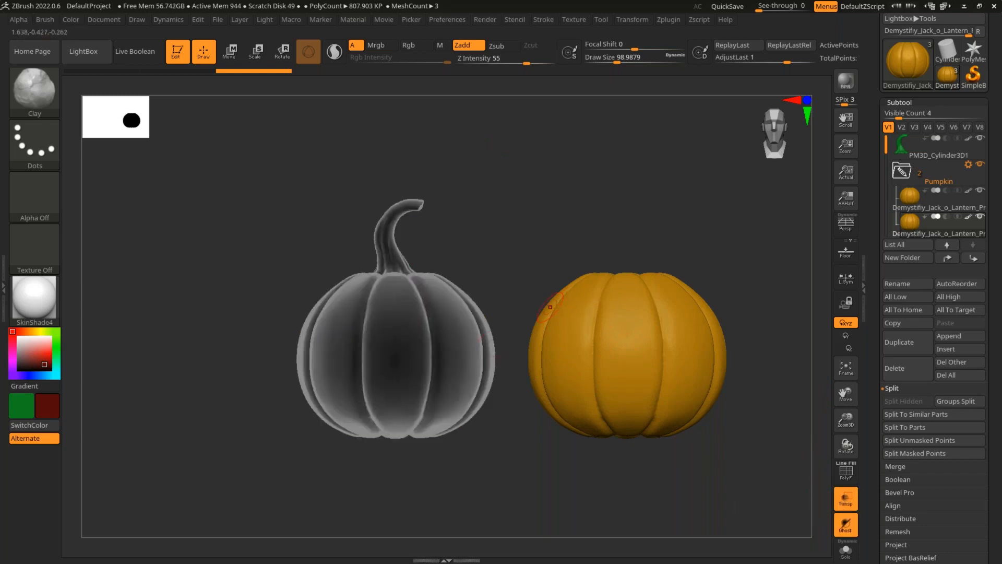
pyautogui.keyDown('alt'); pyautogui.click(681, 305); pyautogui.keyUp('alt')
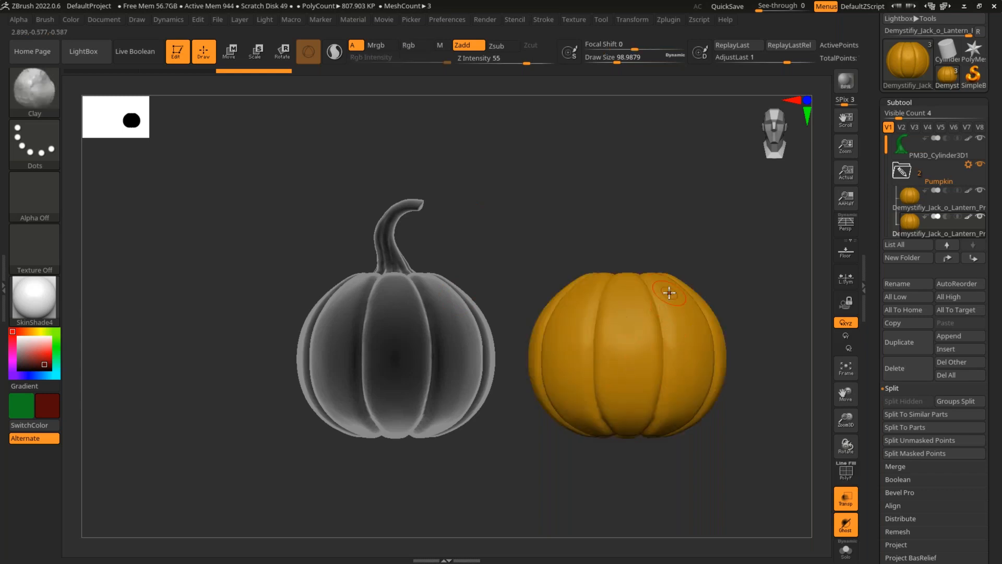
pyautogui.hotkey('ctrl', 'z')
pyautogui.hotkey('ctrl', 'z')
# Scale the duplicated pumpkin body down uniformly so it fits inside the original shell.
pyautogui.moveTo(598, 282)
pyautogui.keyDown('alt'); pyautogui.mouseDown()
pyautogui.moveTo(637, 315)
pyautogui.moveTo(620, 283)
pyautogui.mouseUp(); pyautogui.keyUp('alt')
pyautogui.press('w')
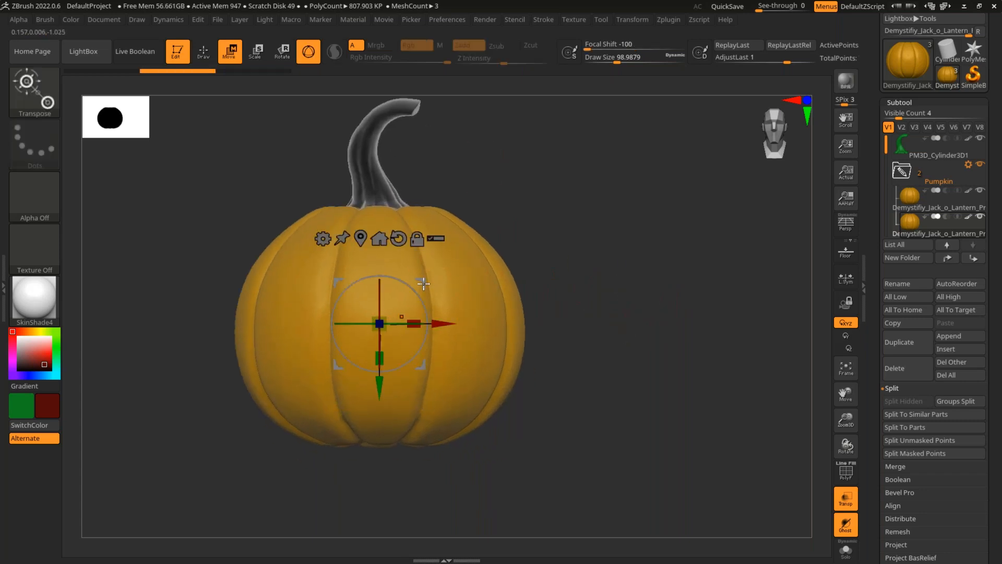
pyautogui.moveTo(379, 324); pyautogui.dragTo(374, 332)
pyautogui.moveTo(611, 261)
pyautogui.keyDown('ctrl'); pyautogui.mouseDown(button='right')
pyautogui.moveTo(610, 318)
pyautogui.moveTo(582, 293)
pyautogui.mouseUp(button='right'); pyautogui.keyUp('ctrl')
pyautogui.press('q')
pyautogui.keyDown('ctrl'); pyautogui.moveTo(662, 270); pyautogui.dragTo(657, 203, button='right'); pyautogui.keyUp('ctrl')
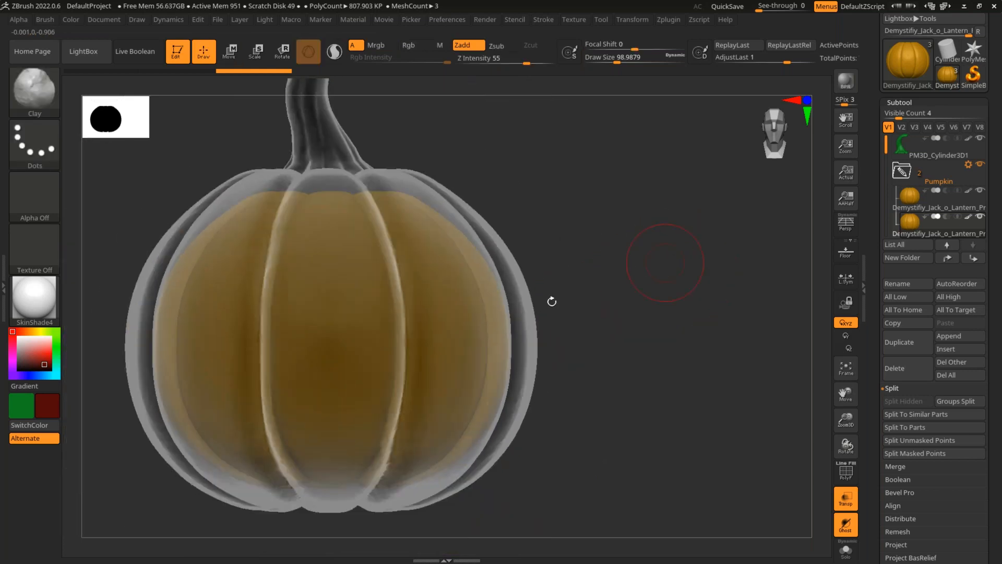
# Fine-tune the inner pumpkin by shrinking it slightly overall and stretching it a little along its height.
pyautogui.press('w')
pyautogui.moveTo(329, 336); pyautogui.dragTo(333, 336)
pyautogui.moveTo(333, 370); pyautogui.dragTo(333, 380)
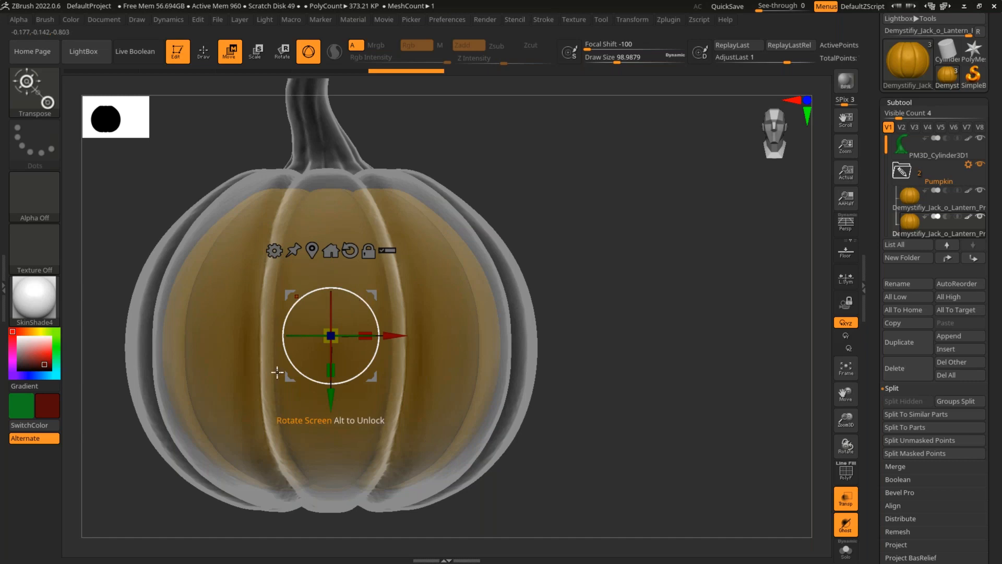
pyautogui.press('q')
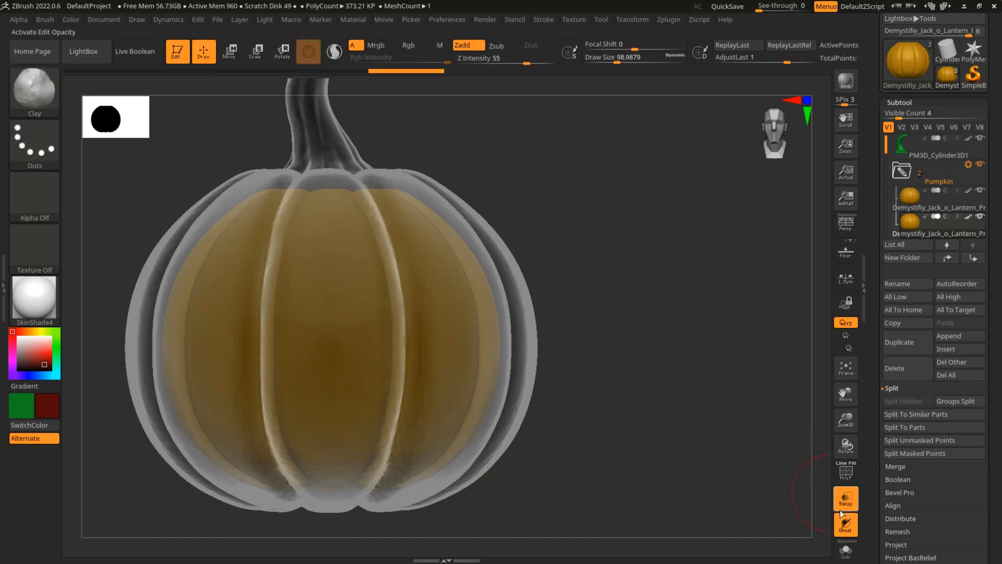
pyautogui.moveTo(655, 298); pyautogui.dragTo(673, 258)
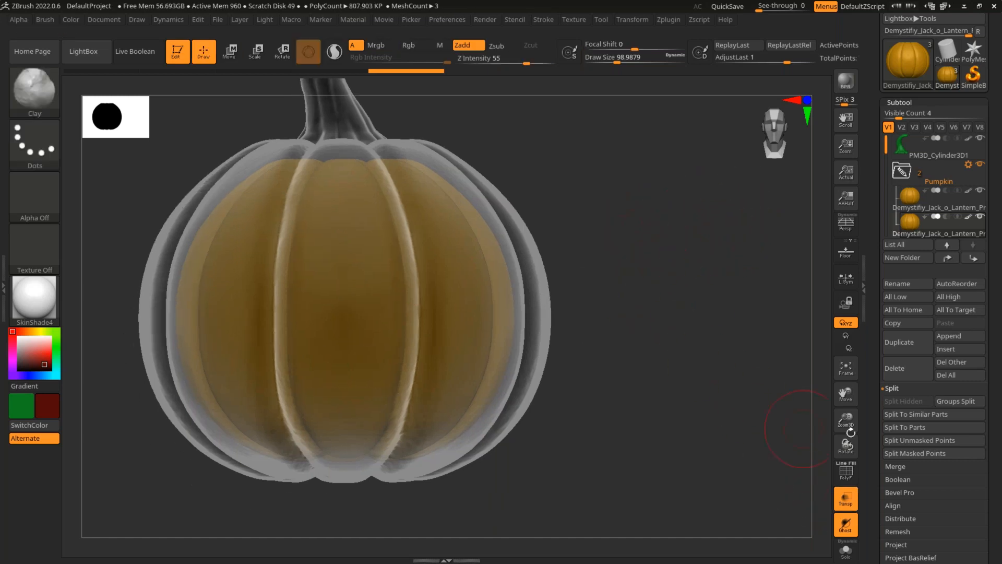
# Isolate the inner pumpkin in Solo mode and smooth its vertical grooves with a draw size of about 149.
pyautogui.click(847, 553)
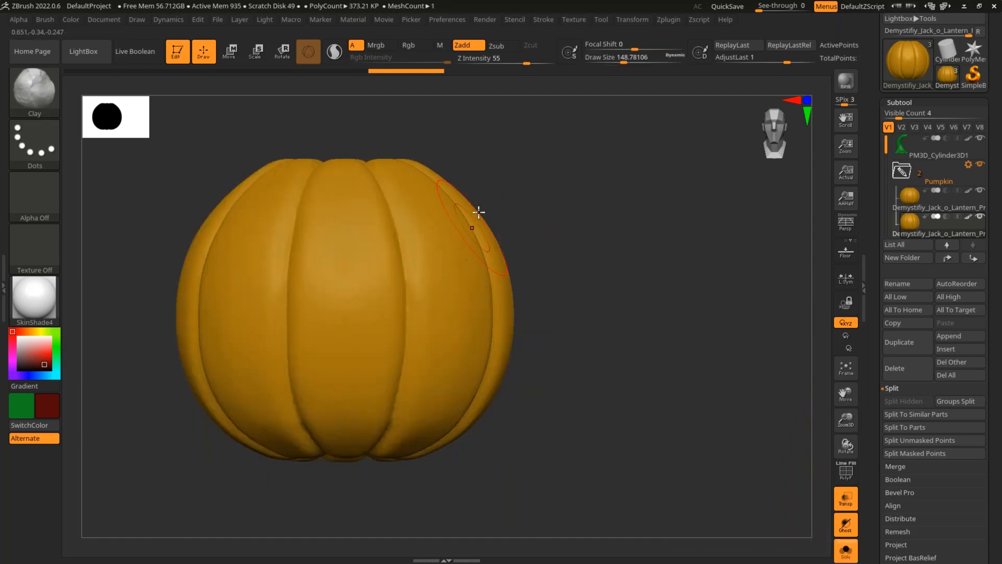
pyautogui.press('shift')
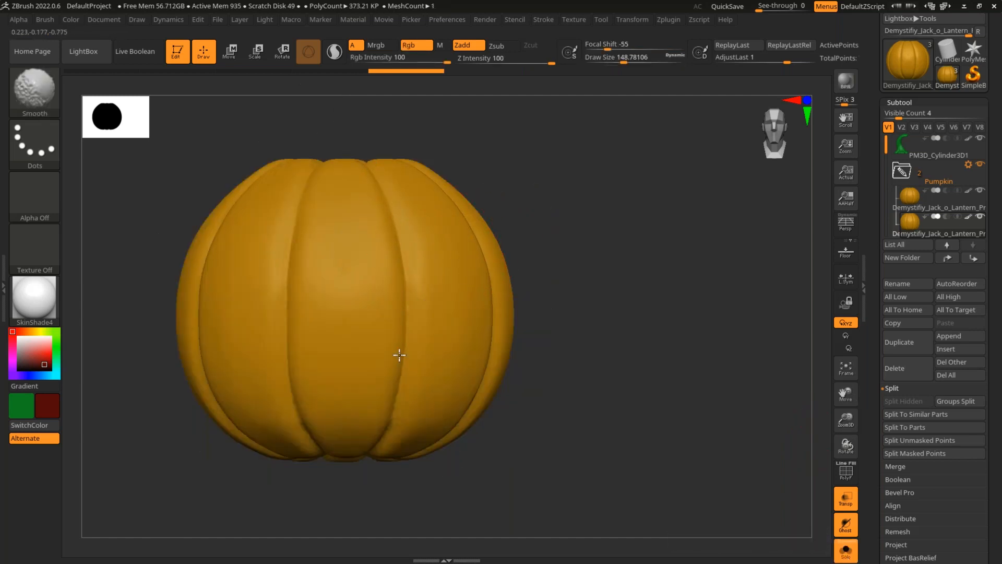
pyautogui.keyDown('shift'); pyautogui.moveTo(371, 449); pyautogui.dragTo(395, 394); pyautogui.keyUp('shift')
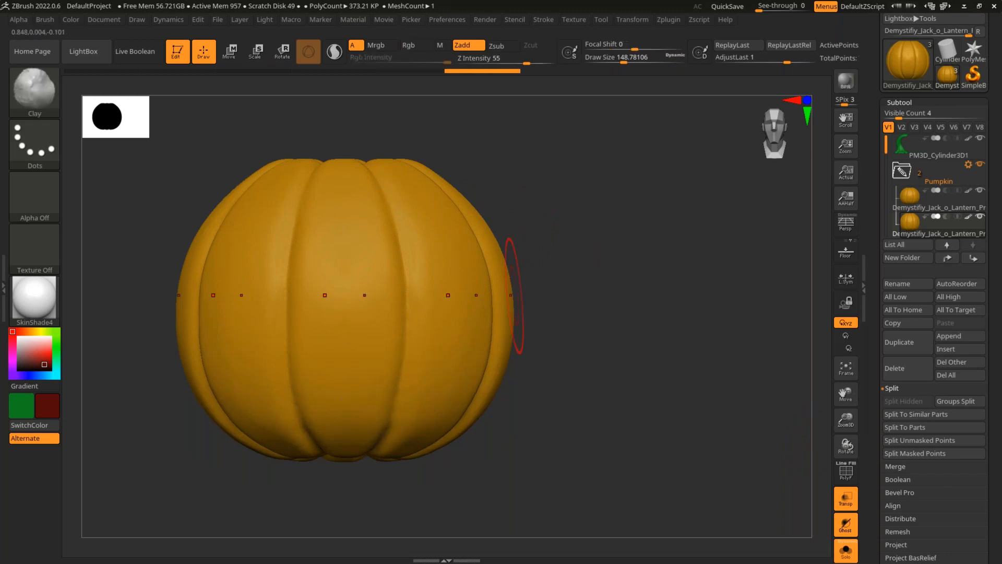
pyautogui.moveTo(543, 271); pyautogui.dragTo(546, 324)
pyautogui.keyDown('alt'); pyautogui.moveTo(545, 323); pyautogui.dragTo(532, 282); pyautogui.keyUp('alt')
pyautogui.moveTo(380, 163)
pyautogui.keyDown('shift'); pyautogui.mouseDown()
pyautogui.moveTo(400, 196)
pyautogui.moveTo(392, 200)
pyautogui.mouseUp(); pyautogui.keyUp('shift')
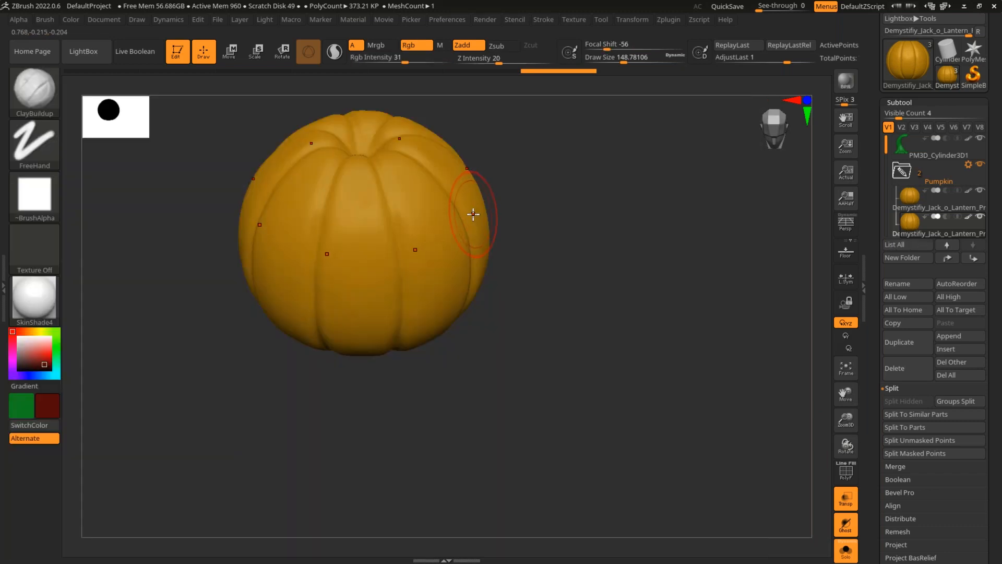
# Switch to the ClayBuildup brush with Rgb painting turned off and undo the coloured test stroke near the pumpkin's top.
pyautogui.press('b')
pyautogui.press('c')
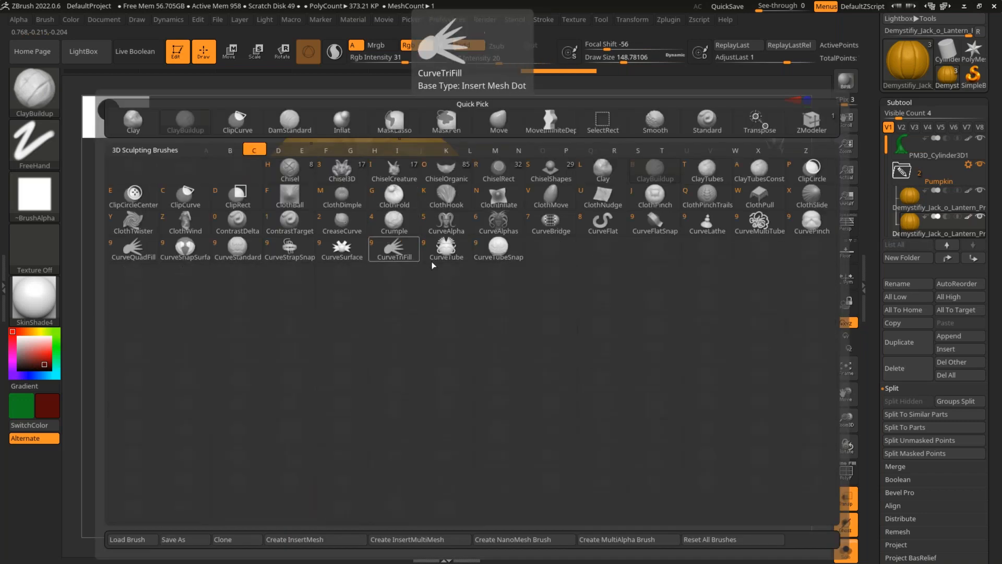
pyautogui.press('Escape')
pyautogui.press('space')
pyautogui.moveTo(379, 164); pyautogui.dragTo(386, 194)
pyautogui.press('space')
pyautogui.hotkey('ctrl', 'z')
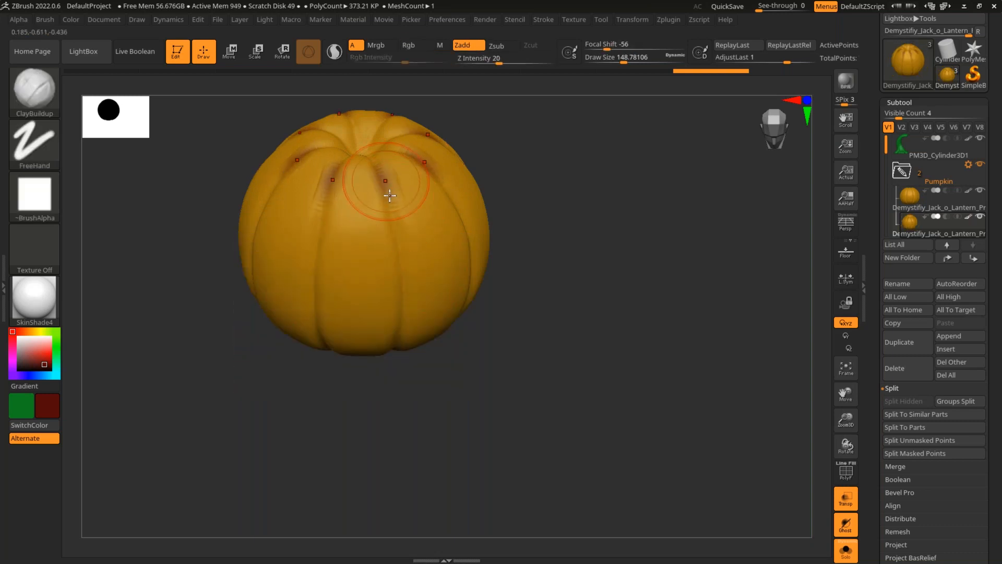
# Fill the vertical grooves from the top to the base of the inner pumpkin with ClayBuildup and smooth them.
pyautogui.moveTo(382, 182); pyautogui.dragTo(398, 354)
pyautogui.moveTo(491, 360); pyautogui.dragTo(472, 318)
pyautogui.moveTo(403, 333); pyautogui.dragTo(415, 360)
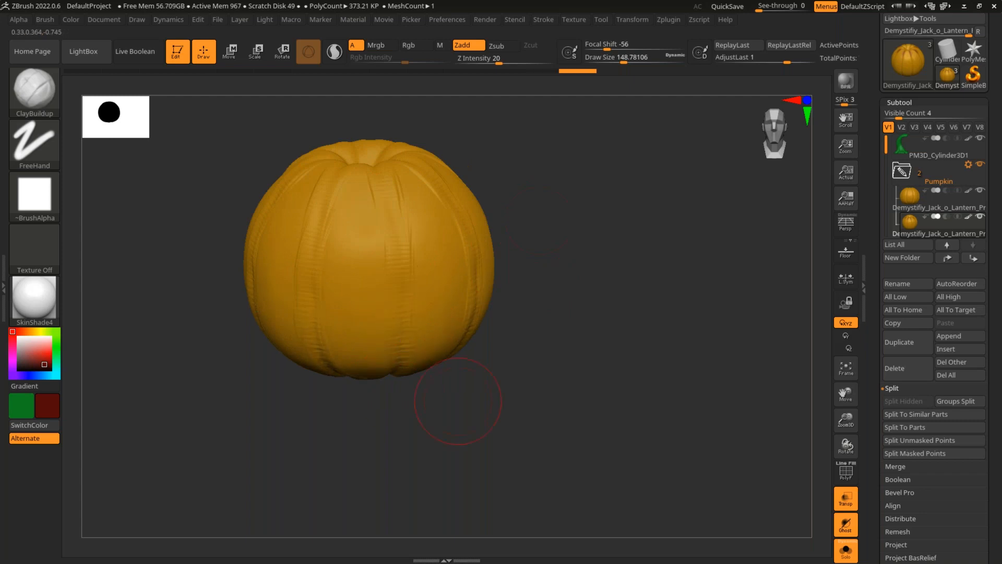
pyautogui.moveTo(459, 403); pyautogui.dragTo(532, 224)
pyautogui.moveTo(404, 271)
pyautogui.mouseDown()
pyautogui.moveTo(399, 311)
pyautogui.moveTo(398, 296)
pyautogui.mouseUp()
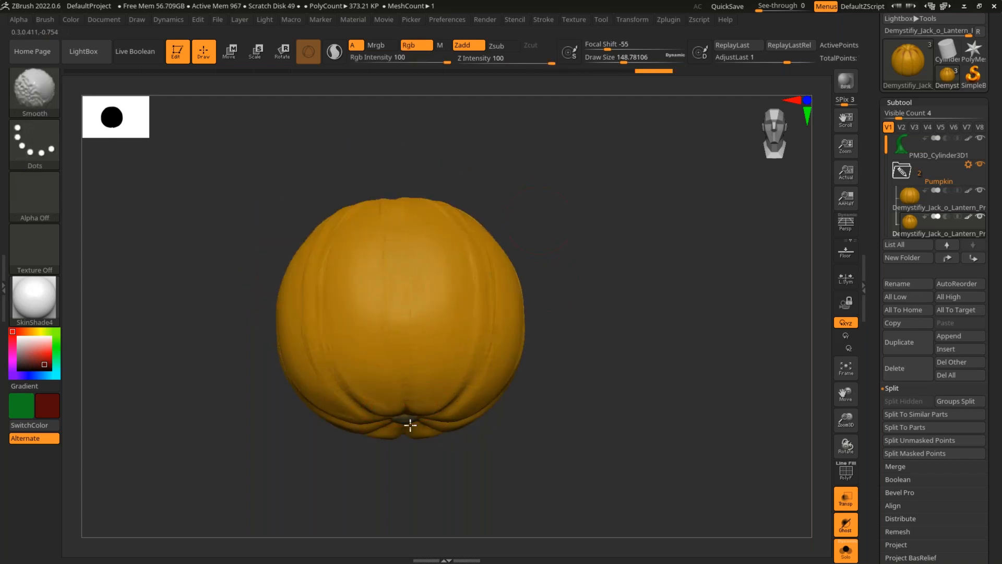
# Fill and smooth the creases around the underside of the inner pumpkin.
pyautogui.keyDown('alt'); pyautogui.moveTo(579, 299); pyautogui.dragTo(565, 236); pyautogui.keyUp('alt')
pyautogui.moveTo(405, 398); pyautogui.dragTo(462, 353)
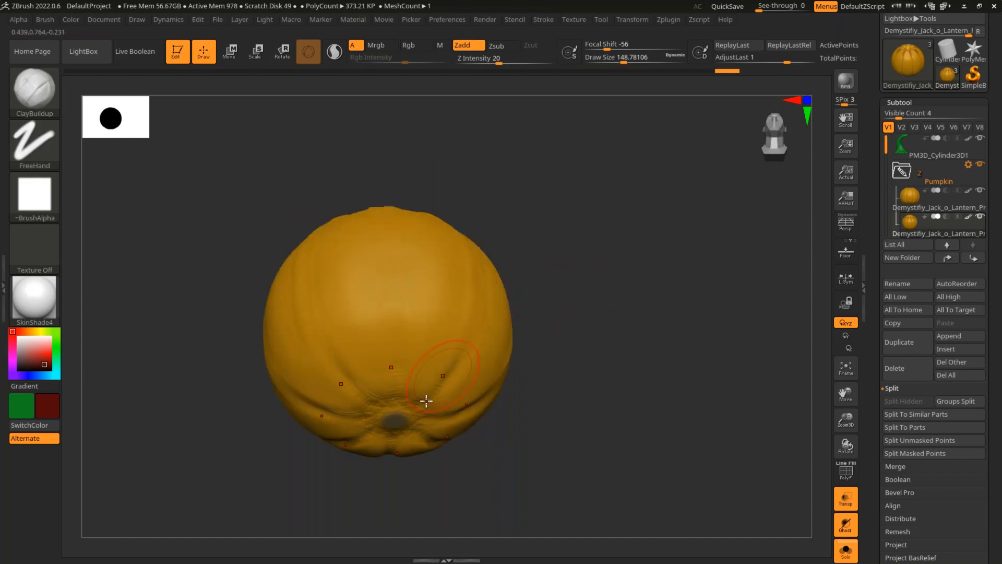
pyautogui.keyDown('shift'); pyautogui.moveTo(436, 392); pyautogui.dragTo(372, 429); pyautogui.keyUp('shift')
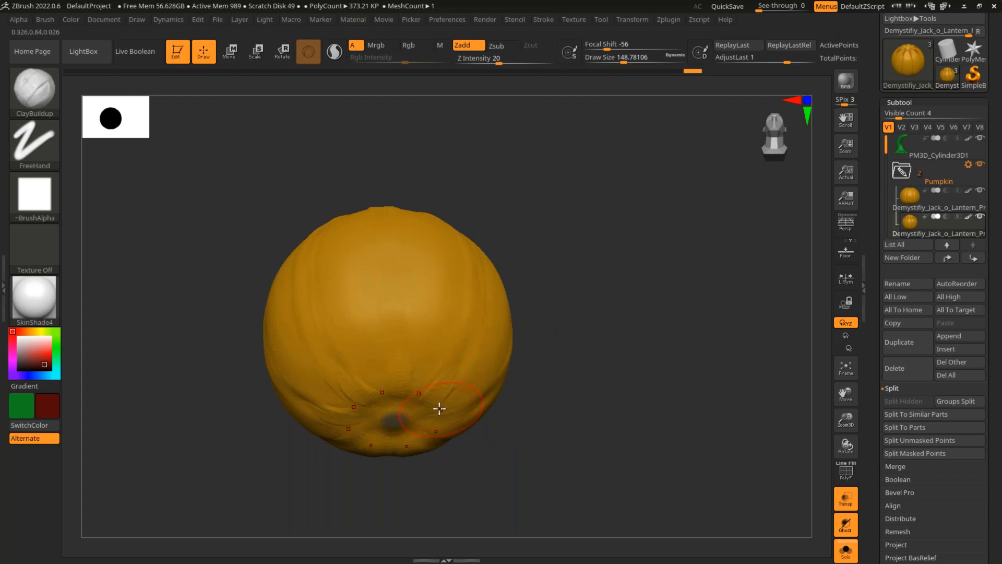
pyautogui.press('shift')
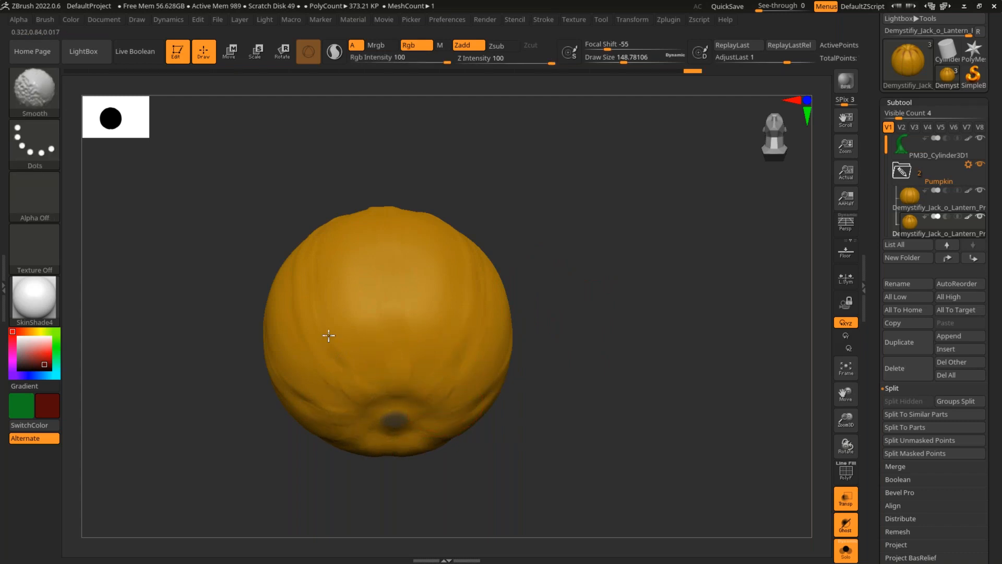
pyautogui.moveTo(527, 313)
pyautogui.mouseDown()
pyautogui.moveTo(567, 256)
pyautogui.moveTo(553, 284)
pyautogui.mouseUp()
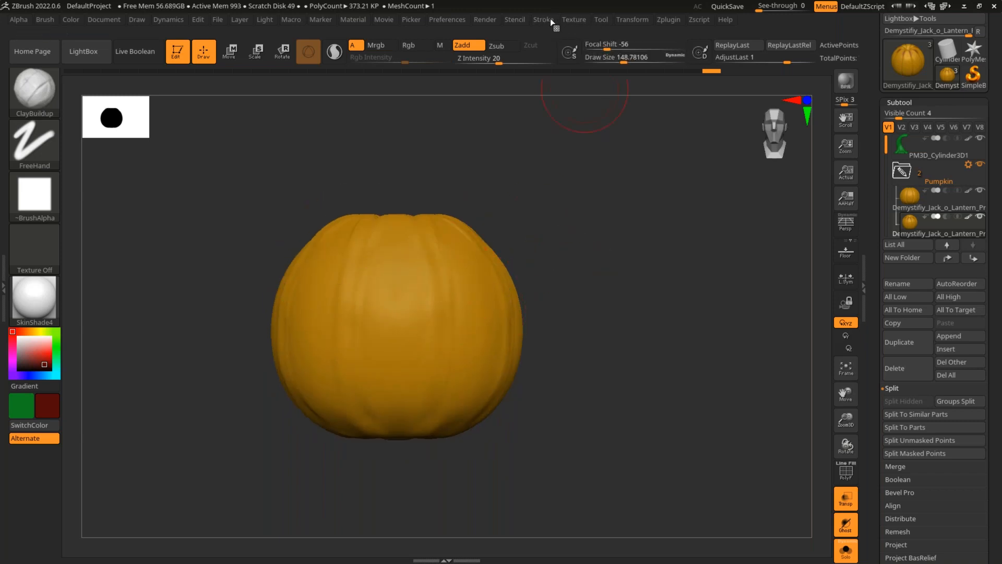
# Try a radial symmetry count of 18 on the inner pumpkin and set it back to 8.
pyautogui.click(630, 21)
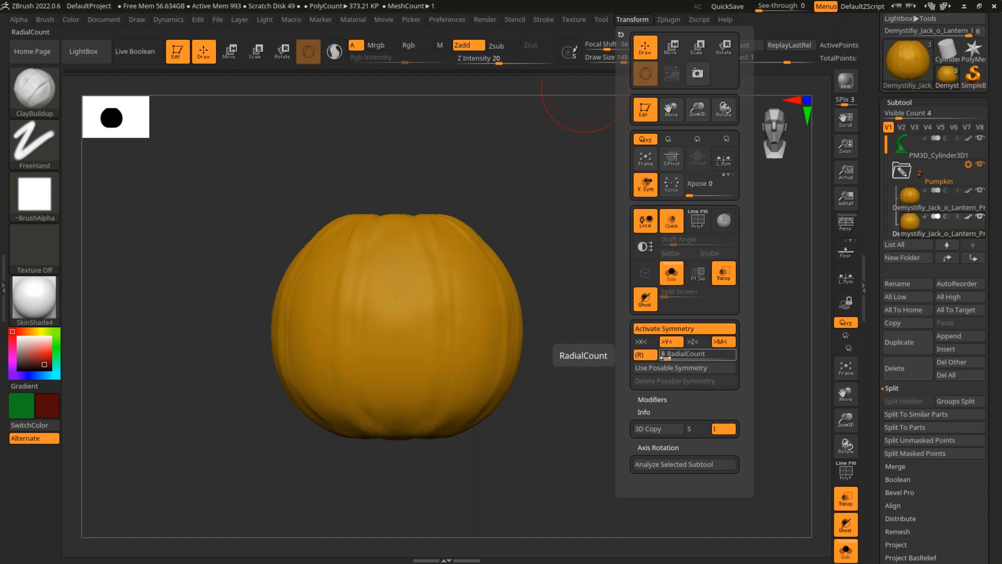
pyautogui.moveTo(669, 355); pyautogui.dragTo(686, 355)
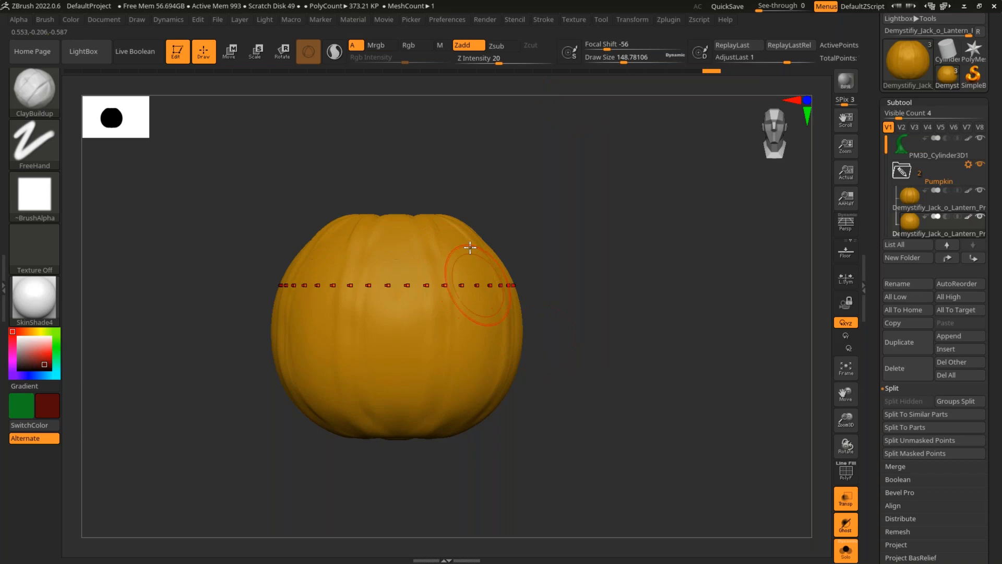
pyautogui.press('shift')
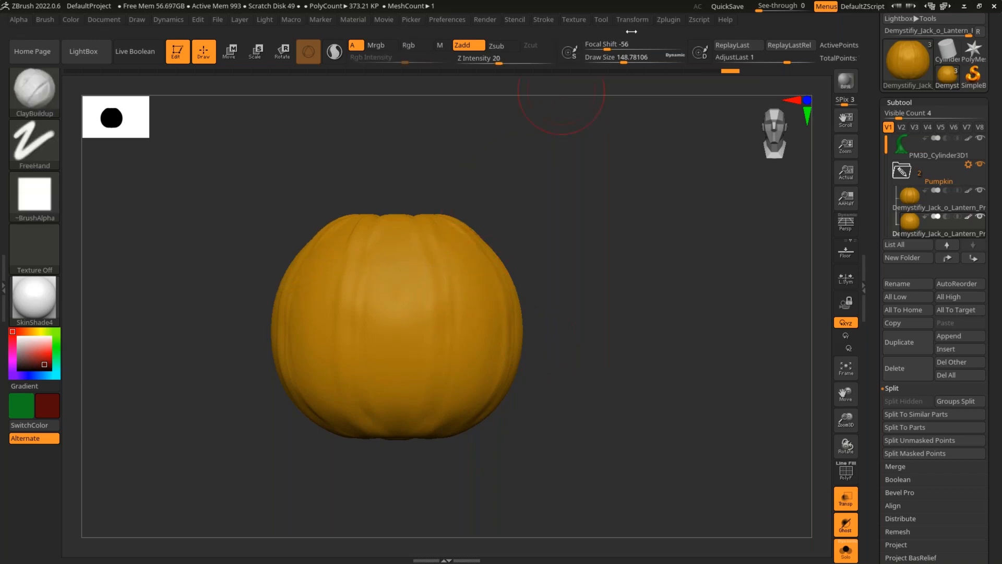
pyautogui.click(633, 20)
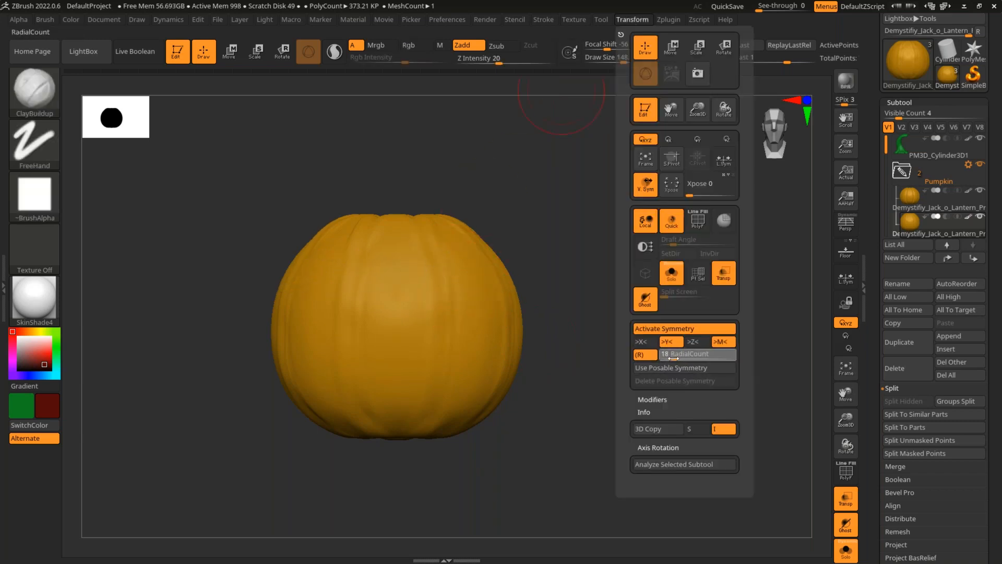
pyautogui.moveTo(674, 358); pyautogui.dragTo(671, 358)
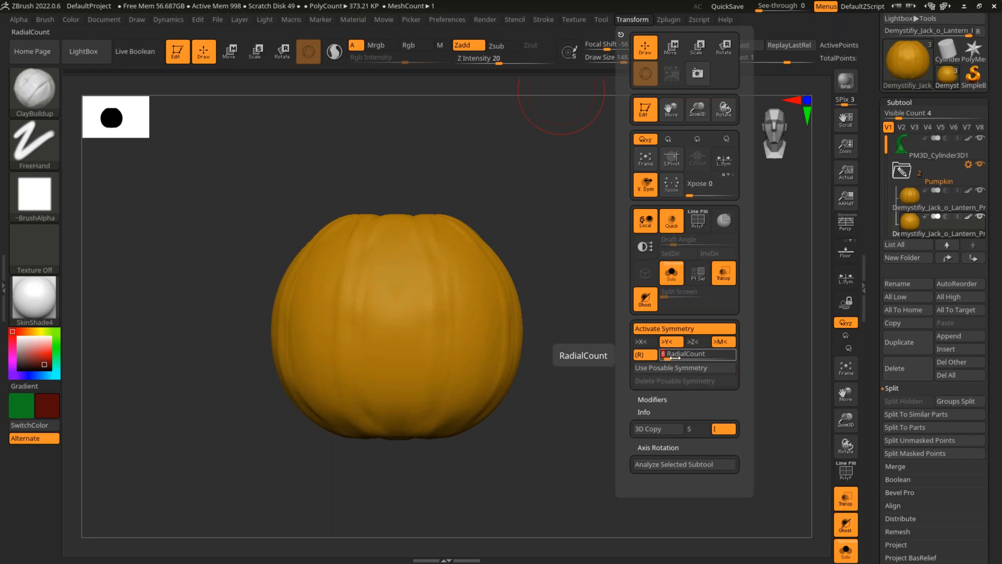
# Switch the sculpting symmetry from radial Y to plain mirroring across X.
pyautogui.click(636, 22)
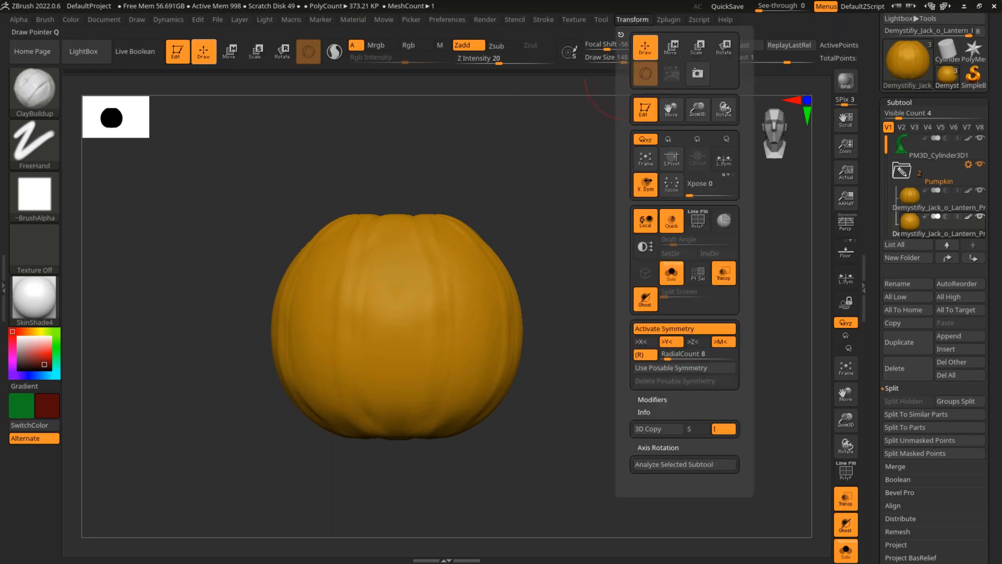
pyautogui.click(658, 344)
pyautogui.click(641, 341)
pyautogui.click(667, 341)
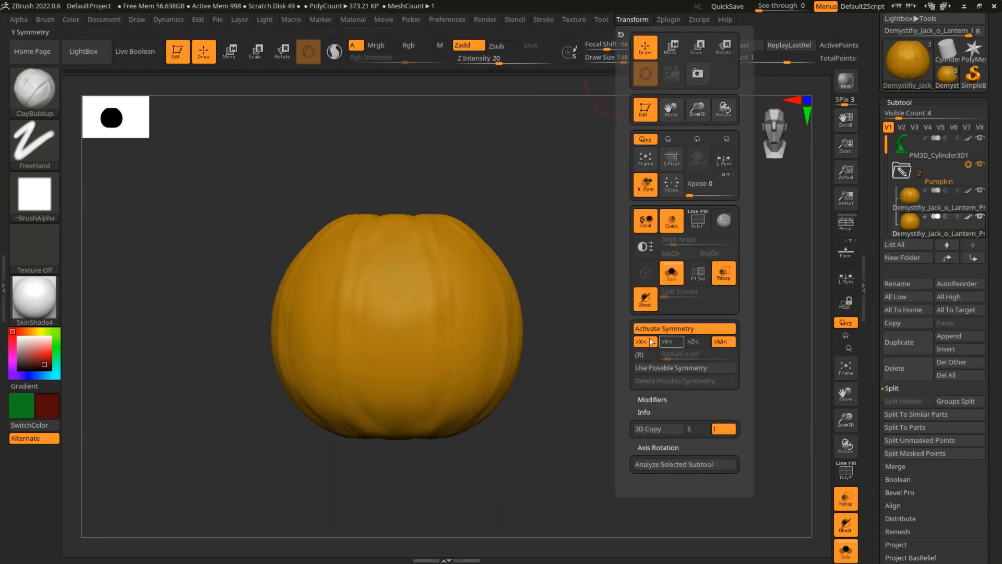
# Set the draw size to about 194 and restore radial Y symmetry with a count of 8.
pyautogui.press('s')
pyautogui.moveTo(486, 285); pyautogui.dragTo(493, 285)
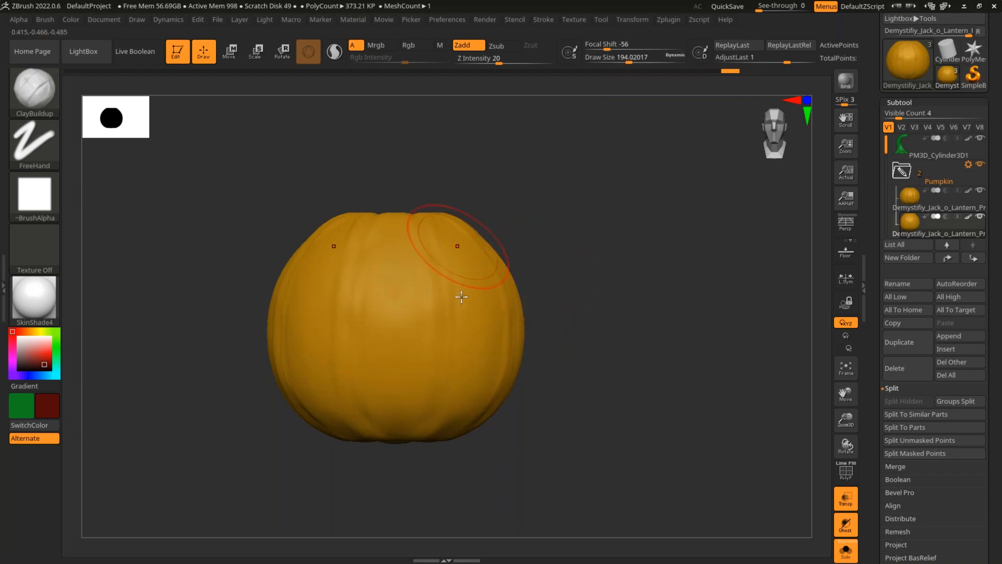
pyautogui.click(628, 21)
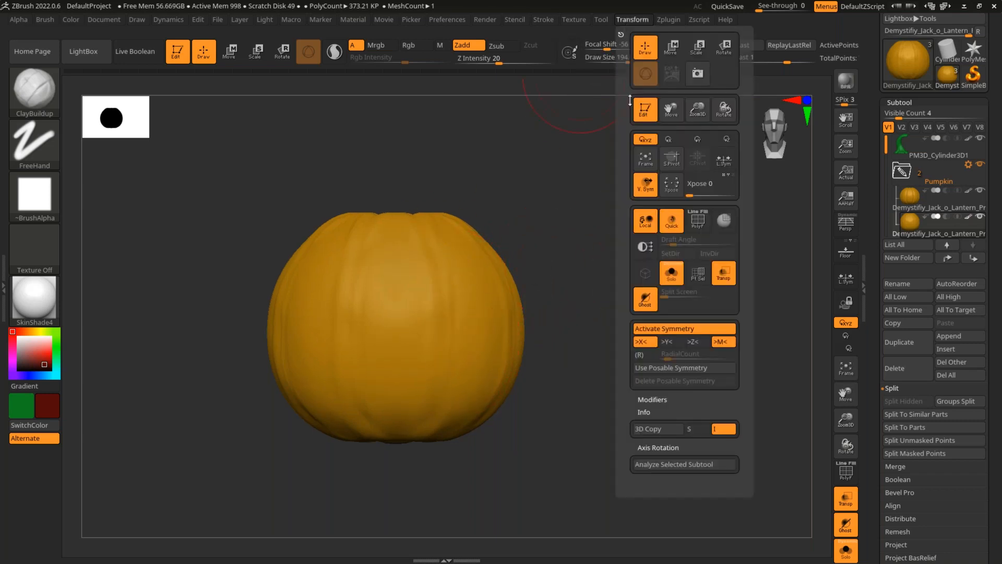
# Smooth the grooves around the top of the inner pumpkin and rebuild its DynaMesh at resolution 368.
pyautogui.moveTo(516, 258)
pyautogui.mouseDown()
pyautogui.moveTo(539, 268)
pyautogui.moveTo(475, 177)
pyautogui.mouseUp()
pyautogui.press('shift')
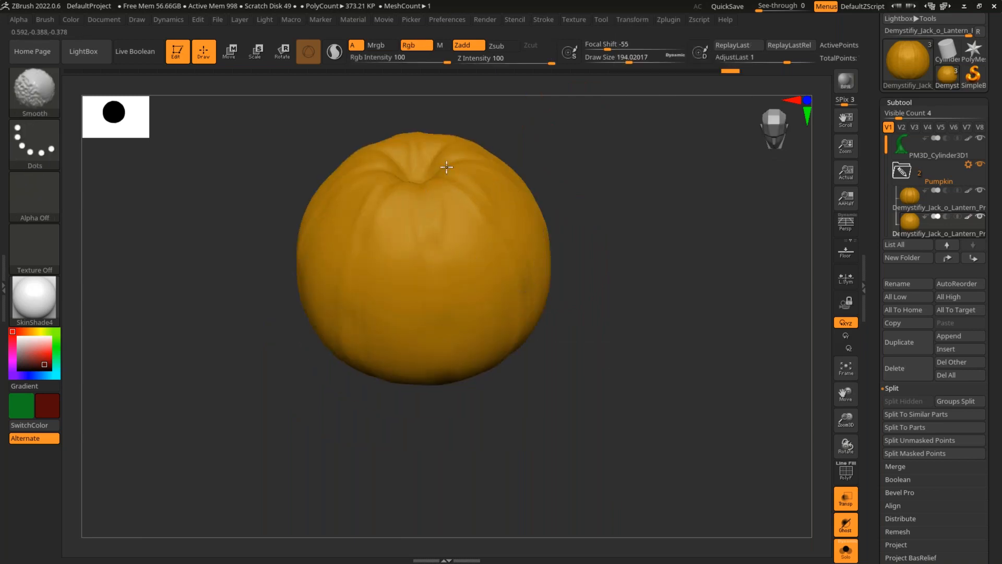
pyautogui.keyDown('alt'); pyautogui.moveTo(448, 233); pyautogui.dragTo(441, 293, button='right'); pyautogui.keyUp('alt')
pyautogui.moveTo(579, 264); pyautogui.dragTo(615, 166)
pyautogui.keyDown('ctrl'); pyautogui.moveTo(600, 208); pyautogui.dragTo(628, 304); pyautogui.keyUp('ctrl')
# Show the wireframe and remesh the inner pumpkin with a DynaMesh resolution of 112.
pyautogui.click(902, 103)
pyautogui.click(903, 115)
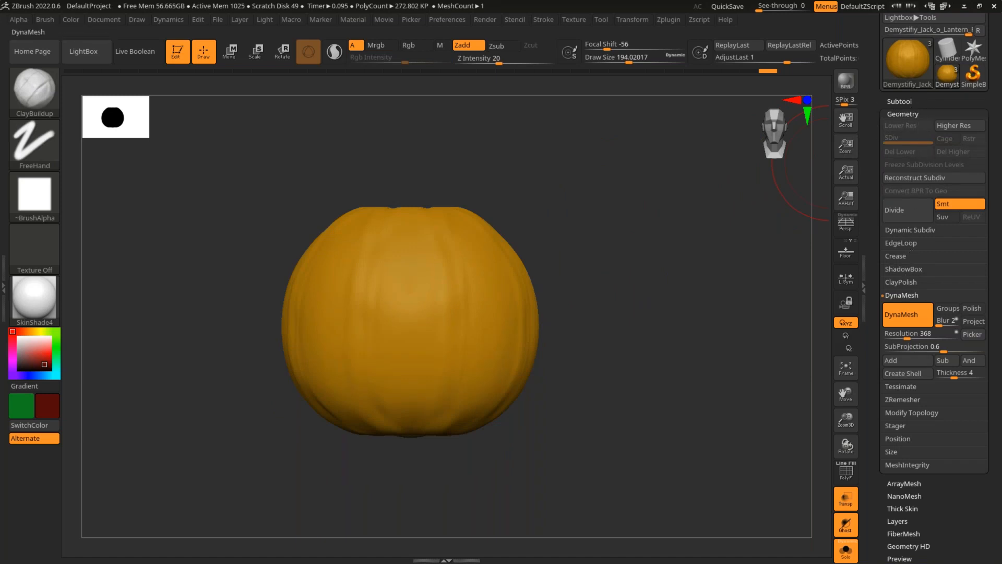
pyautogui.moveTo(907, 338); pyautogui.dragTo(900, 340)
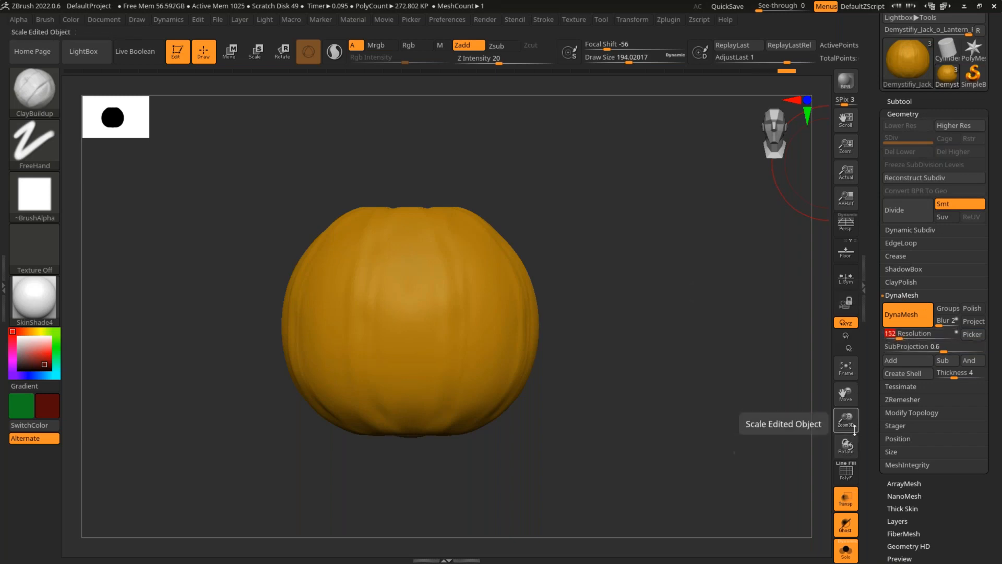
pyautogui.hotkey('shift', 'f')
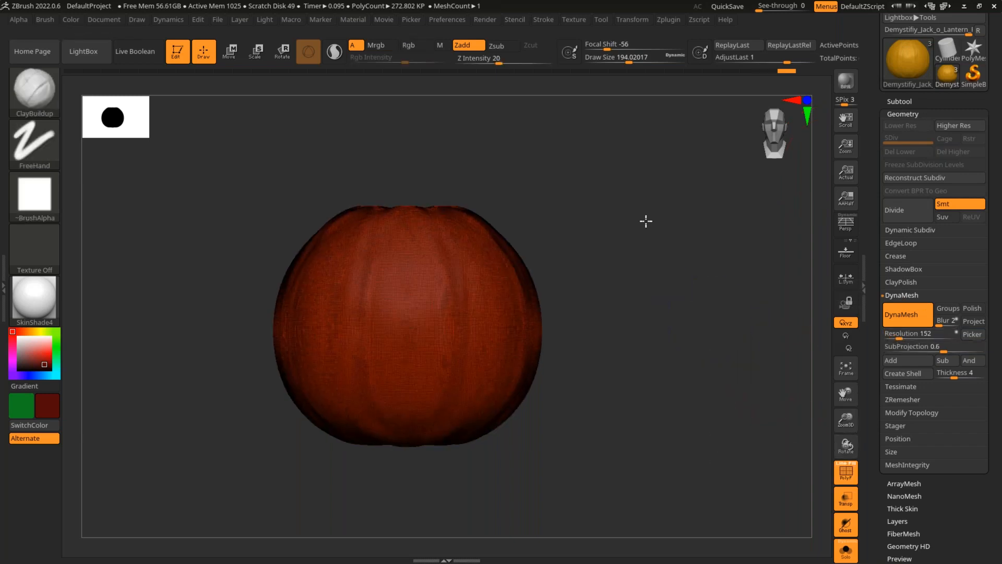
pyautogui.moveTo(900, 337); pyautogui.dragTo(897, 337)
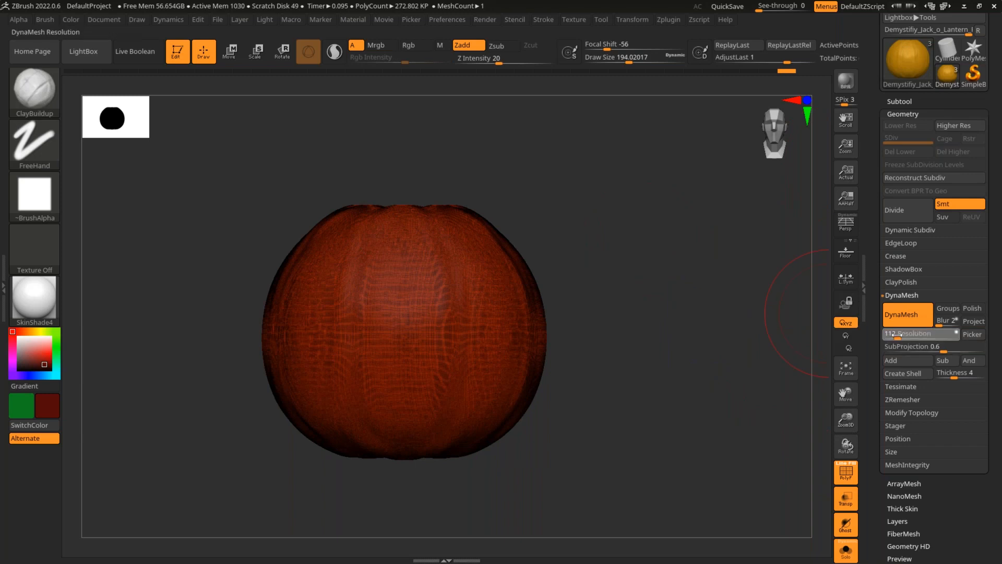
pyautogui.keyDown('ctrl'); pyautogui.moveTo(573, 208); pyautogui.dragTo(593, 271); pyautogui.keyUp('ctrl')
pyautogui.keyDown('ctrl'); pyautogui.moveTo(599, 162); pyautogui.dragTo(650, 299); pyautogui.keyUp('ctrl')
pyautogui.moveTo(610, 146)
pyautogui.keyDown('ctrl'); pyautogui.mouseDown()
pyautogui.moveTo(646, 275)
pyautogui.moveTo(668, 276)
pyautogui.moveTo(682, 161)
pyautogui.moveTo(629, 152)
pyautogui.mouseUp(); pyautogui.keyUp('ctrl')
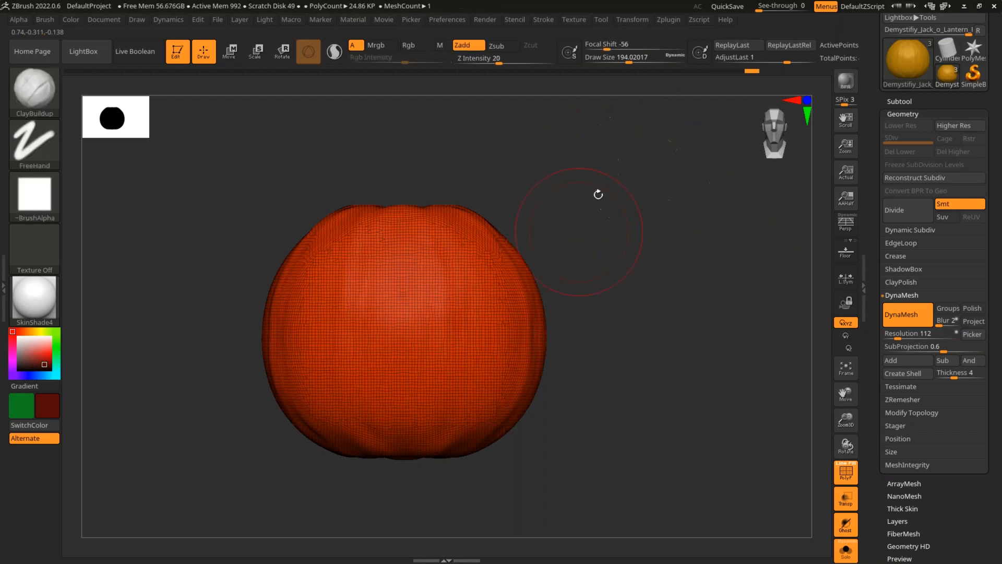
# Smooth the low-resolution inner pumpkin all around, from the top dimple over the sides to the underside.
pyautogui.moveTo(598, 195); pyautogui.dragTo(558, 242)
pyautogui.press('shift')
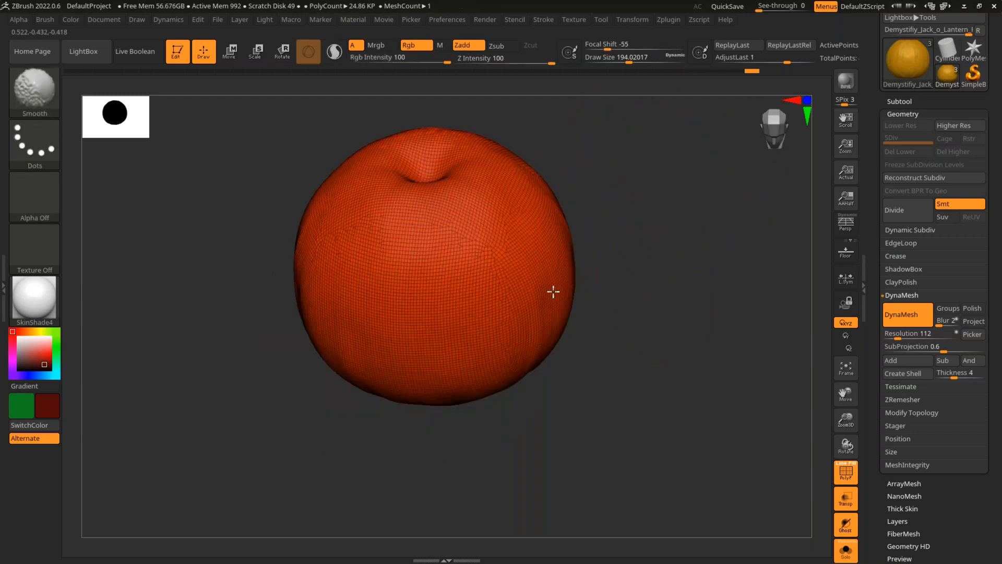
pyautogui.moveTo(626, 324); pyautogui.dragTo(520, 382)
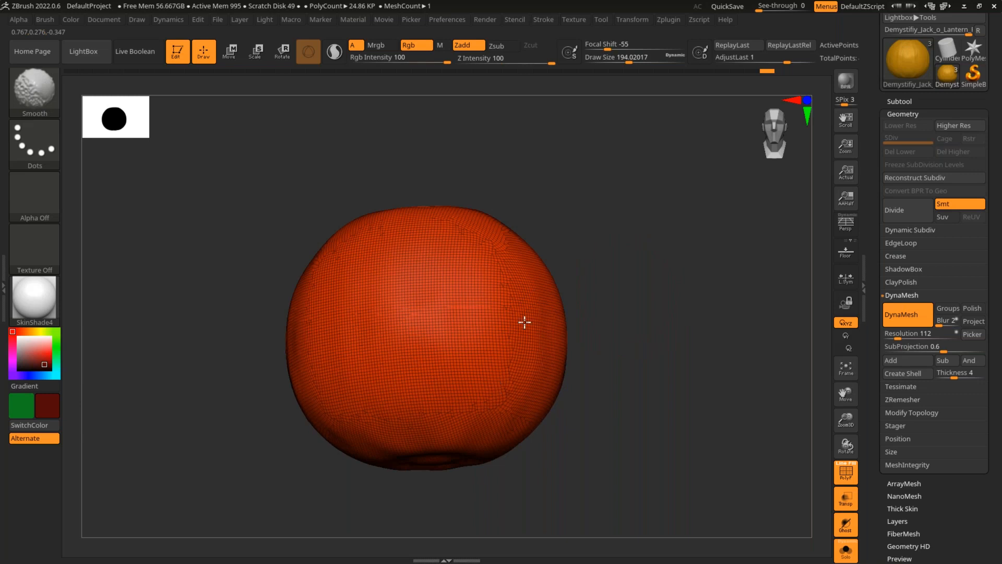
pyautogui.keyDown('shift'); pyautogui.moveTo(525, 322); pyautogui.dragTo(534, 282); pyautogui.keyUp('shift')
pyautogui.moveTo(635, 265)
pyautogui.keyDown('shift'); pyautogui.mouseDown()
pyautogui.moveTo(639, 315)
pyautogui.moveTo(644, 274)
pyautogui.mouseUp(); pyautogui.keyUp('shift')
pyautogui.moveTo(627, 250); pyautogui.dragTo(600, 277)
pyautogui.moveTo(416, 242)
pyautogui.keyDown('shift'); pyautogui.mouseDown()
pyautogui.moveTo(435, 237)
pyautogui.moveTo(416, 241)
pyautogui.mouseUp(); pyautogui.keyUp('shift')
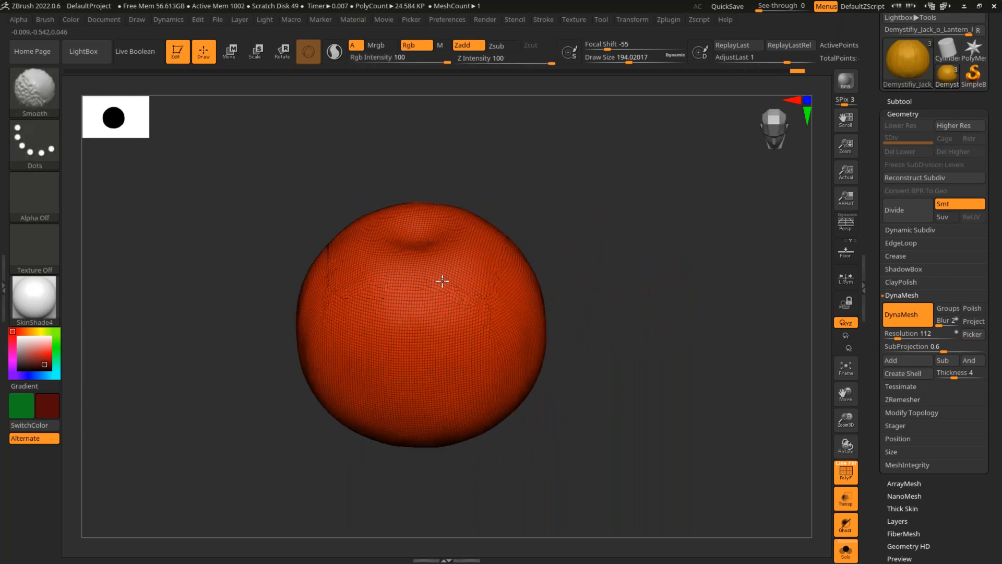
pyautogui.keyDown('shift'); pyautogui.moveTo(492, 365); pyautogui.dragTo(521, 349); pyautogui.keyUp('shift')
pyautogui.moveTo(587, 373); pyautogui.dragTo(605, 300)
pyautogui.keyDown('shift'); pyautogui.moveTo(471, 391); pyautogui.dragTo(457, 388); pyautogui.keyUp('shift')
# Remesh the smoothed inner pumpkin with its wireframe hidden, and leave Solo mode.
pyautogui.hotkey('shift', 'f')
pyautogui.keyDown('ctrl'); pyautogui.moveTo(626, 243); pyautogui.dragTo(644, 266); pyautogui.keyUp('ctrl')
pyautogui.moveTo(628, 251)
pyautogui.mouseDown()
pyautogui.moveTo(628, 300)
pyautogui.moveTo(625, 282)
pyautogui.mouseUp()
pyautogui.click(845, 550)
# Set the draw size to about 102 and finely adjust the inner pumpkin's fit inside the outer pumpkin with the gizmo.
pyautogui.keyDown('alt'); pyautogui.moveTo(661, 216); pyautogui.dragTo(644, 292); pyautogui.keyUp('alt')
pyautogui.press('s')
pyautogui.moveTo(463, 205); pyautogui.dragTo(453, 205)
pyautogui.keyDown('alt'); pyautogui.moveTo(618, 225); pyautogui.dragTo(605, 201); pyautogui.keyUp('alt')
pyautogui.moveTo(605, 201)
pyautogui.mouseDown()
pyautogui.moveTo(579, 217)
pyautogui.moveTo(588, 199)
pyautogui.mouseUp()
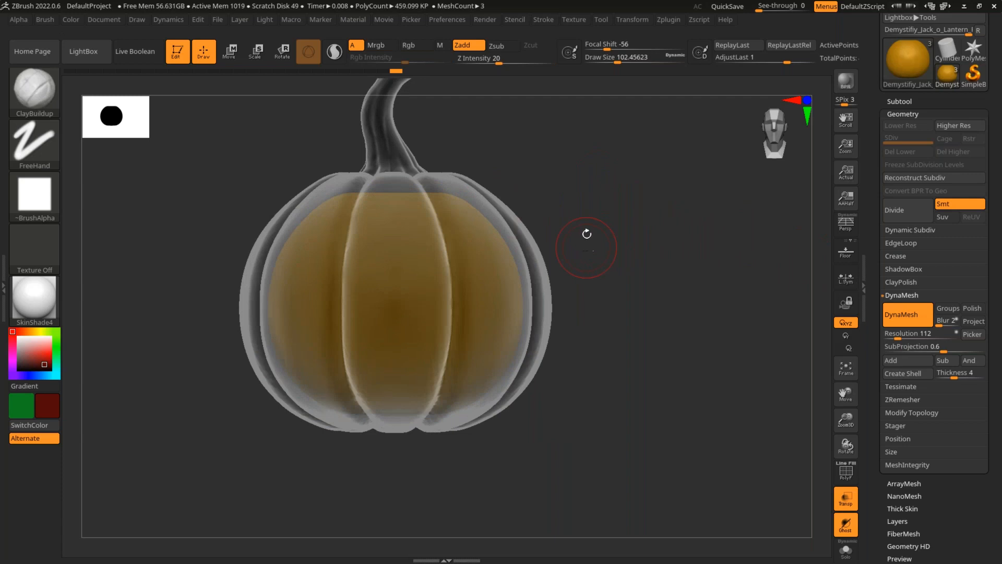
pyautogui.press('w')
pyautogui.moveTo(398, 332); pyautogui.dragTo(398, 334)
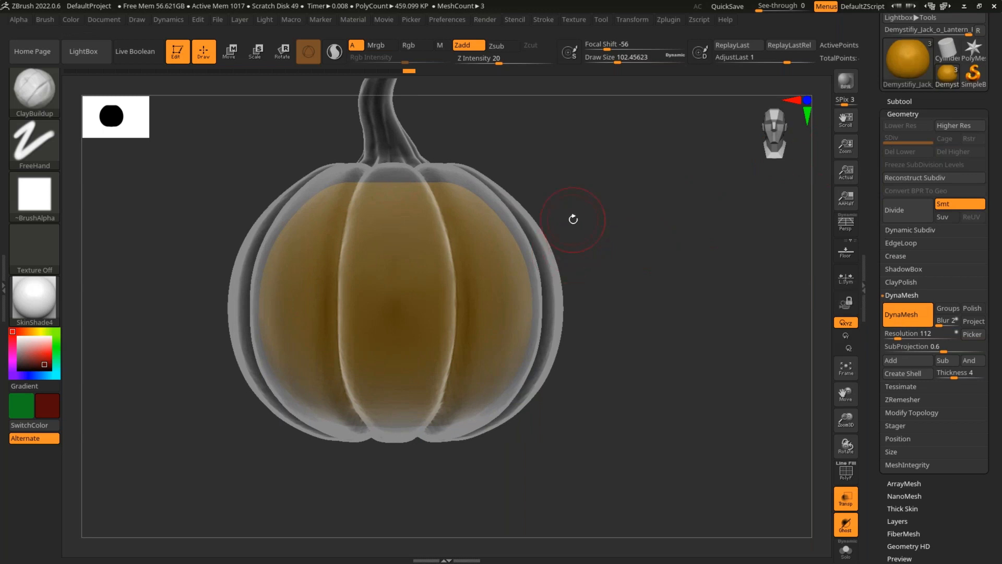
pyautogui.moveTo(662, 262); pyautogui.dragTo(660, 256)
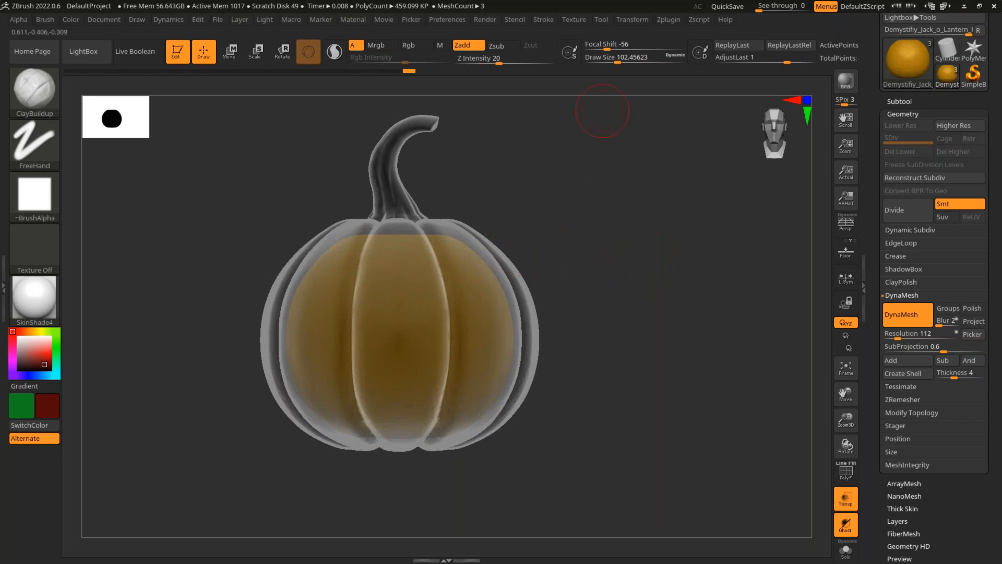
# Turn off radial symmetry and the transparent display of the other subtools.
pyautogui.click(637, 20)
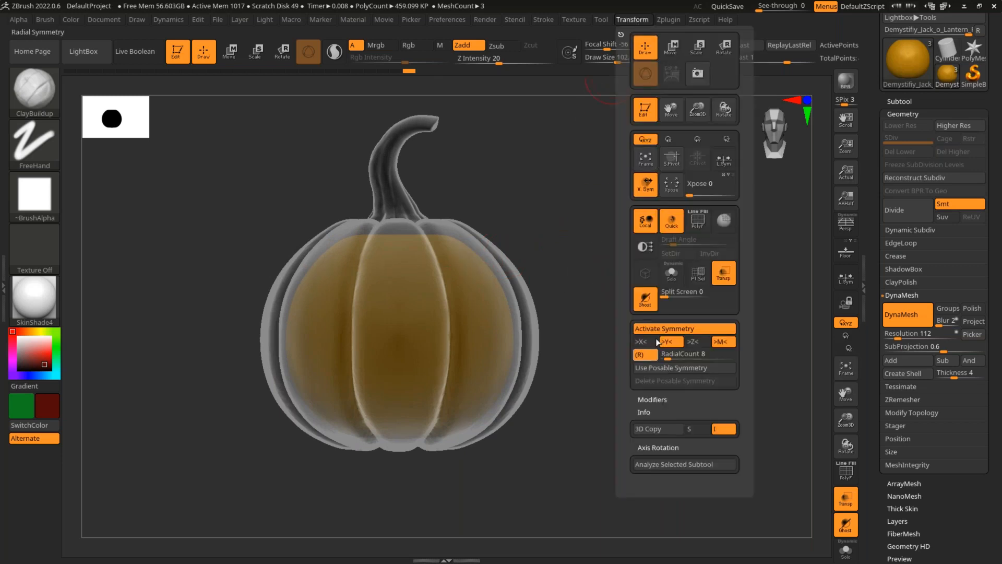
pyautogui.click(647, 352)
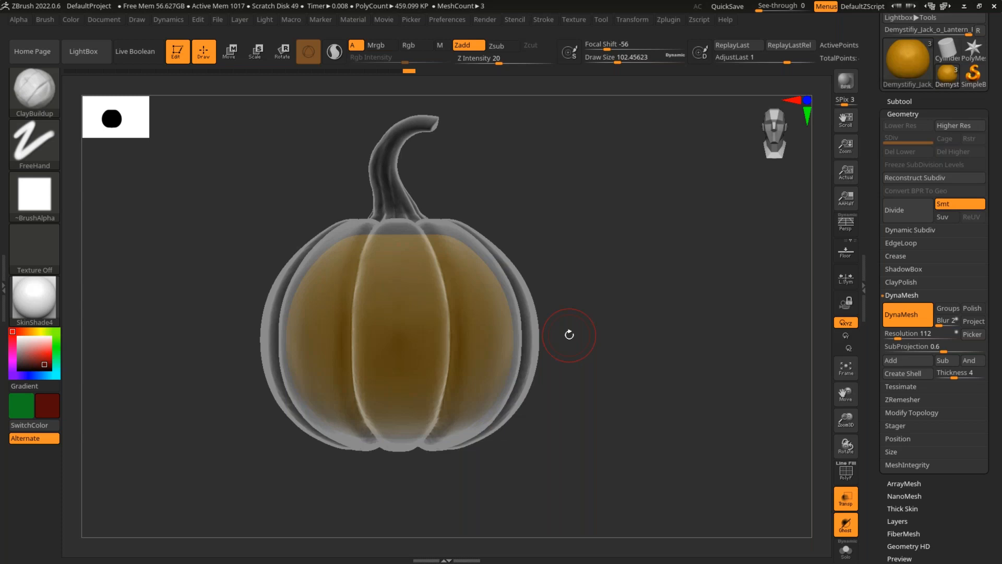
pyautogui.click(903, 101)
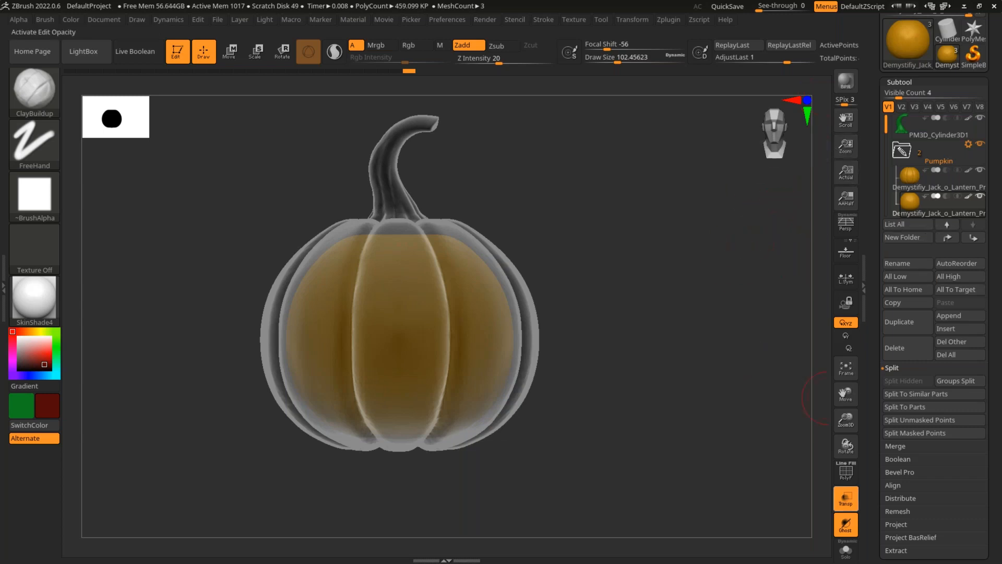
pyautogui.click(845, 498)
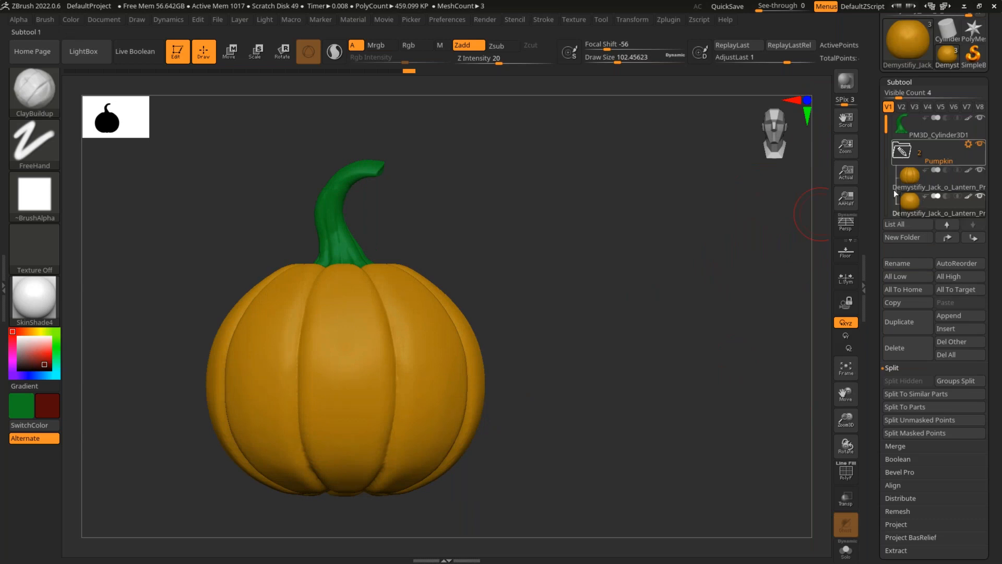
# Move the inner pumpkin out of the outer one so that it overlaps its upper right side.
pyautogui.press('w')
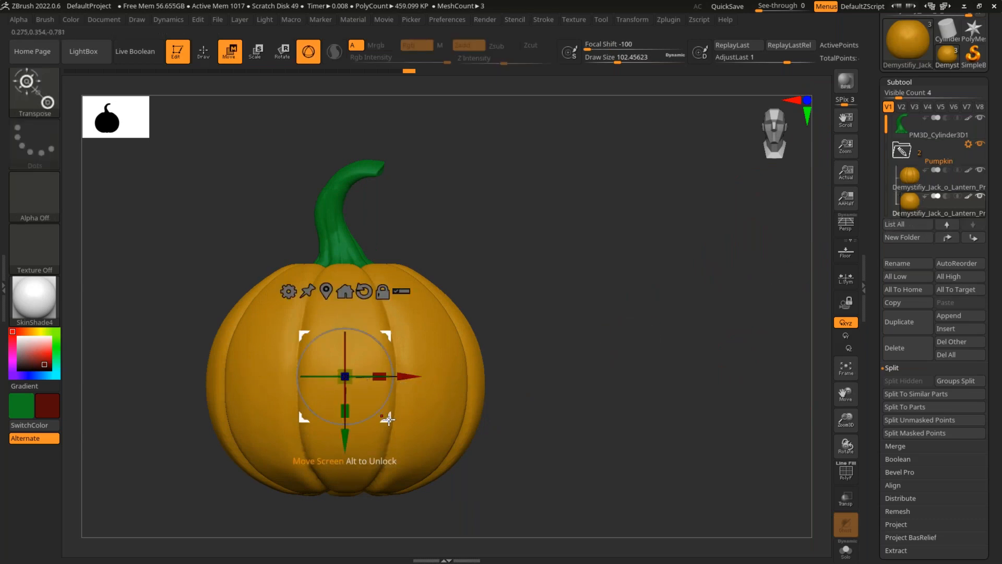
pyautogui.moveTo(388, 418); pyautogui.dragTo(563, 334)
pyautogui.moveTo(520, 293); pyautogui.dragTo(506, 307)
pyautogui.press('q')
pyautogui.moveTo(673, 271)
pyautogui.keyDown('alt'); pyautogui.mouseDown()
pyautogui.moveTo(684, 227)
pyautogui.moveTo(693, 336)
pyautogui.moveTo(701, 308)
pyautogui.mouseUp(); pyautogui.keyUp('alt')
pyautogui.moveTo(701, 307); pyautogui.dragTo(720, 203)
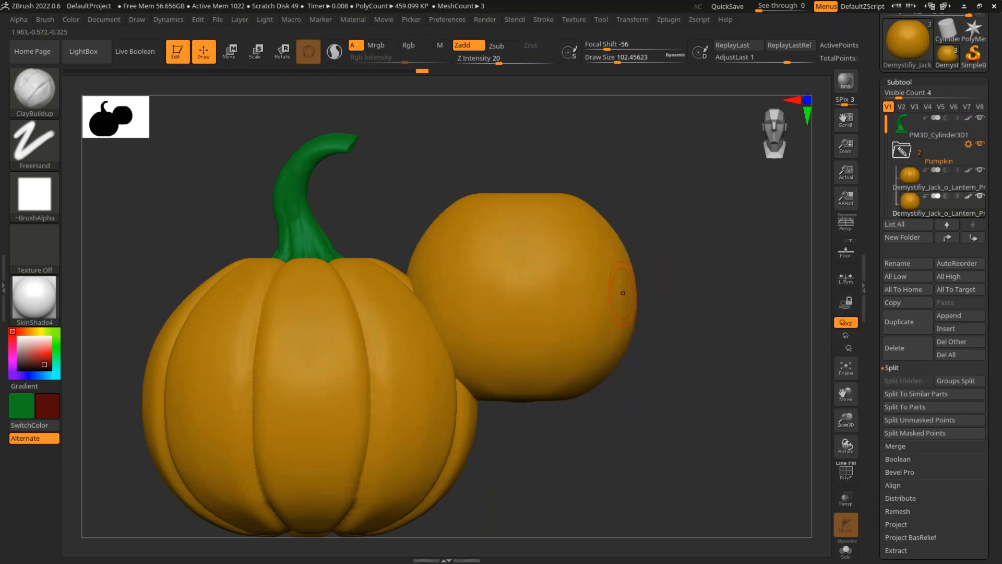
# Enable Live Boolean and set the inner pumpkin subtool to subtraction.
pyautogui.click(139, 51)
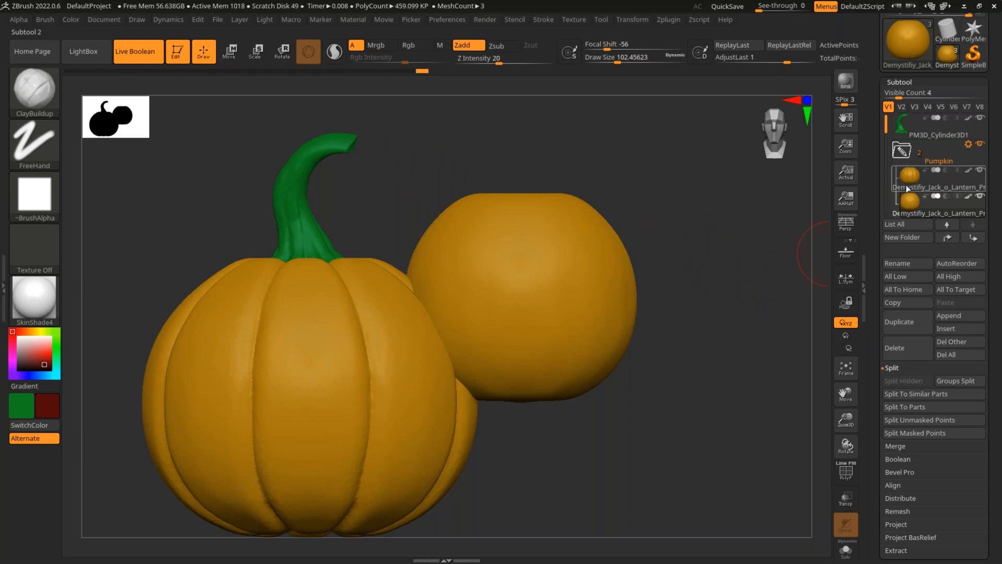
pyautogui.click(947, 197)
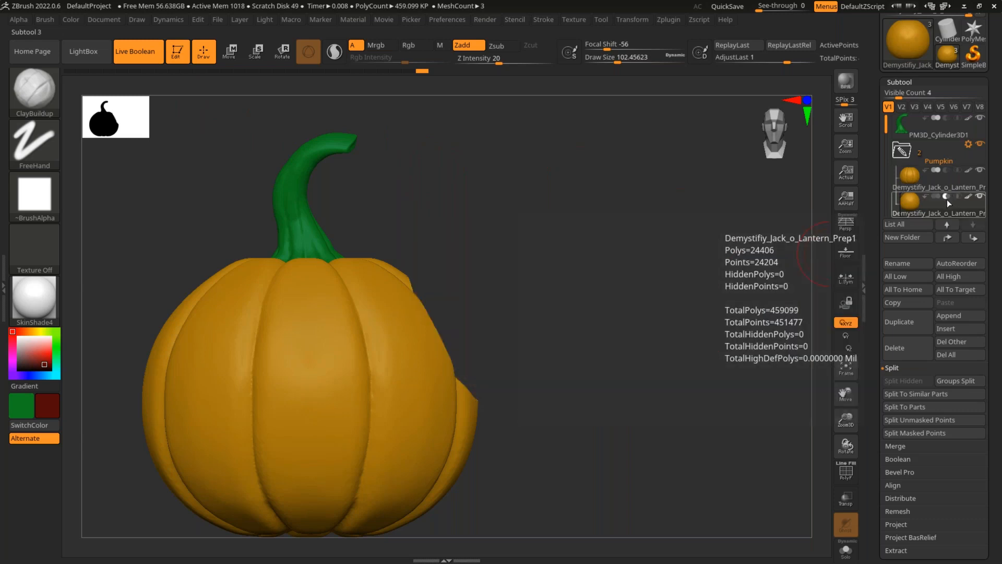
pyautogui.moveTo(728, 253); pyautogui.dragTo(635, 285)
# Move the subtracting pumpkin further into the outer pumpkin's side to enlarge the previewed cut.
pyautogui.press('w')
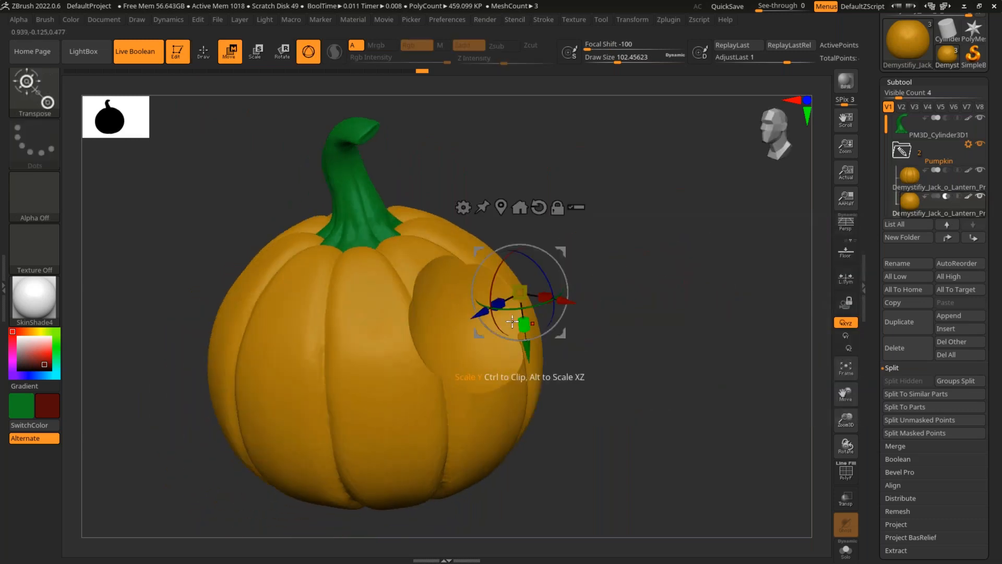
pyautogui.moveTo(562, 303); pyautogui.dragTo(530, 298)
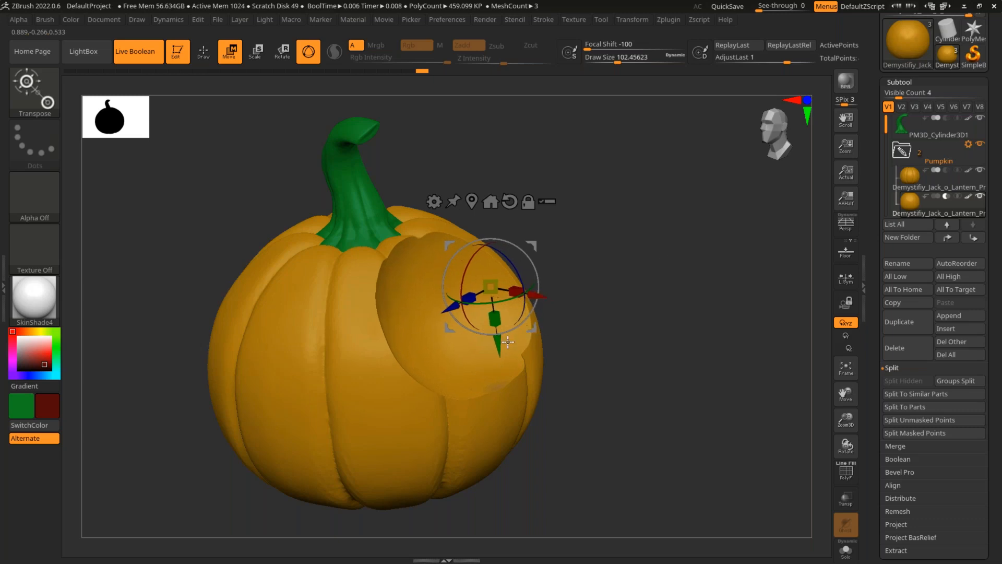
pyautogui.press('q')
pyautogui.keyDown('alt'); pyautogui.moveTo(679, 297); pyautogui.dragTo(671, 265); pyautogui.keyUp('alt')
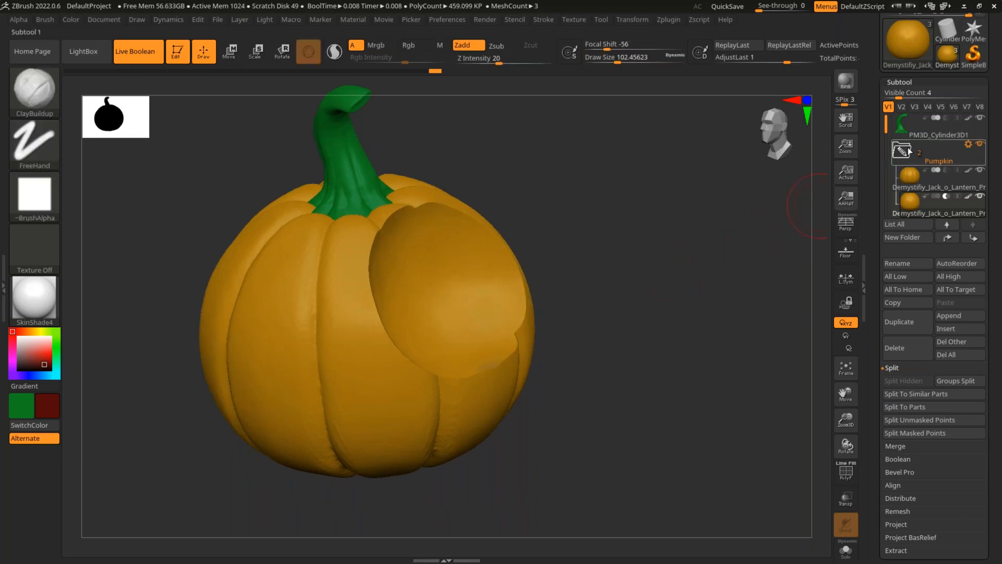
# Run Boolean Folder on the Pumpkin folder and select the resulting UMesh subtool.
pyautogui.click(968, 144)
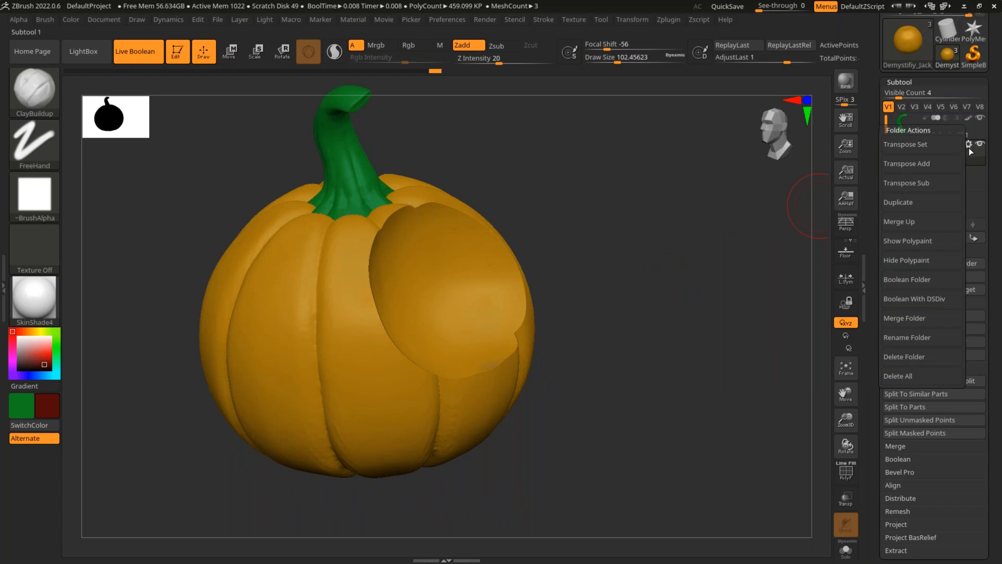
pyautogui.click(913, 281)
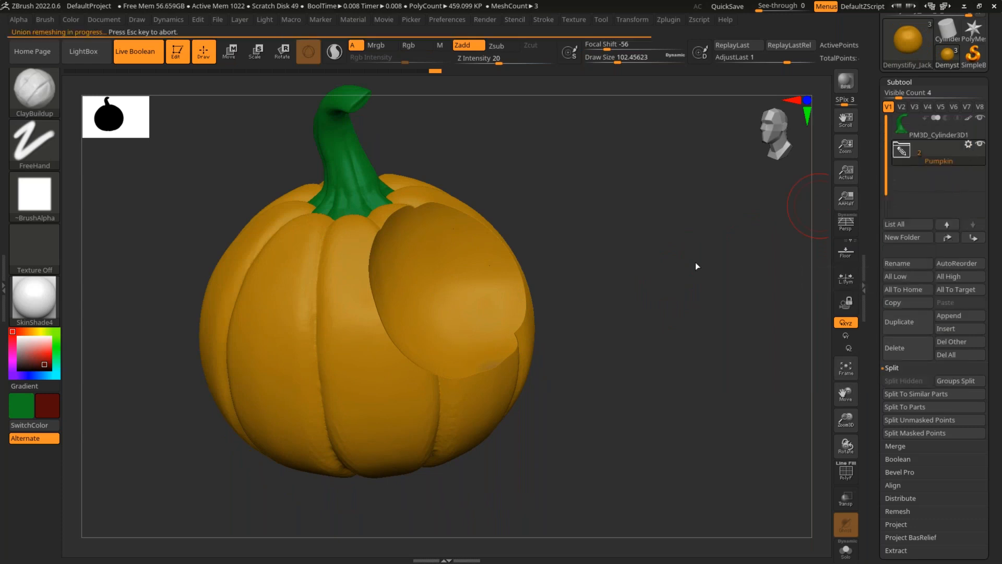
pyautogui.click(917, 189)
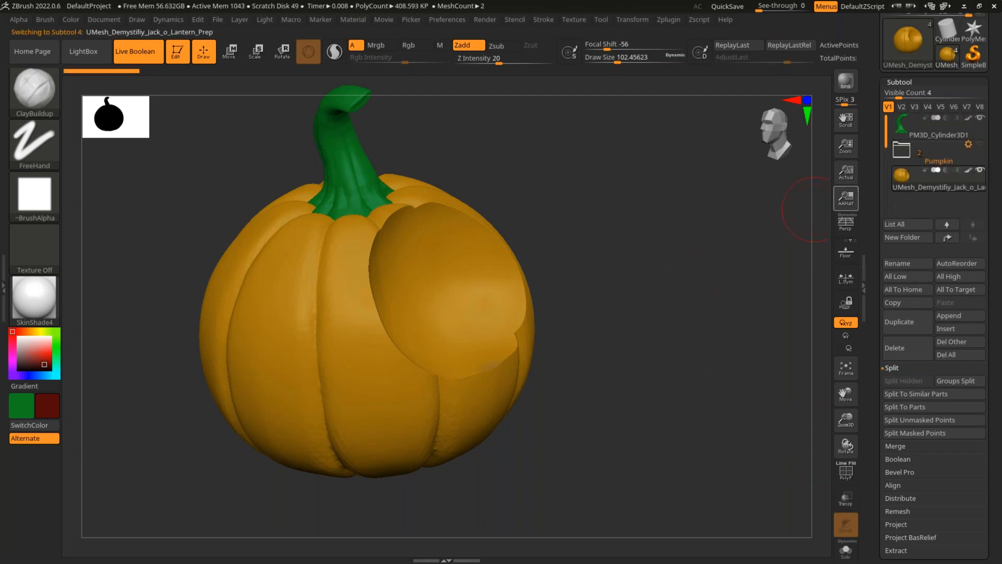
# Toggle PolyFrame on and off to examine the polygroups and wireframe of the carved pumpkin mesh.
pyautogui.press('shift')
pyautogui.hotkey('shift', 'f')
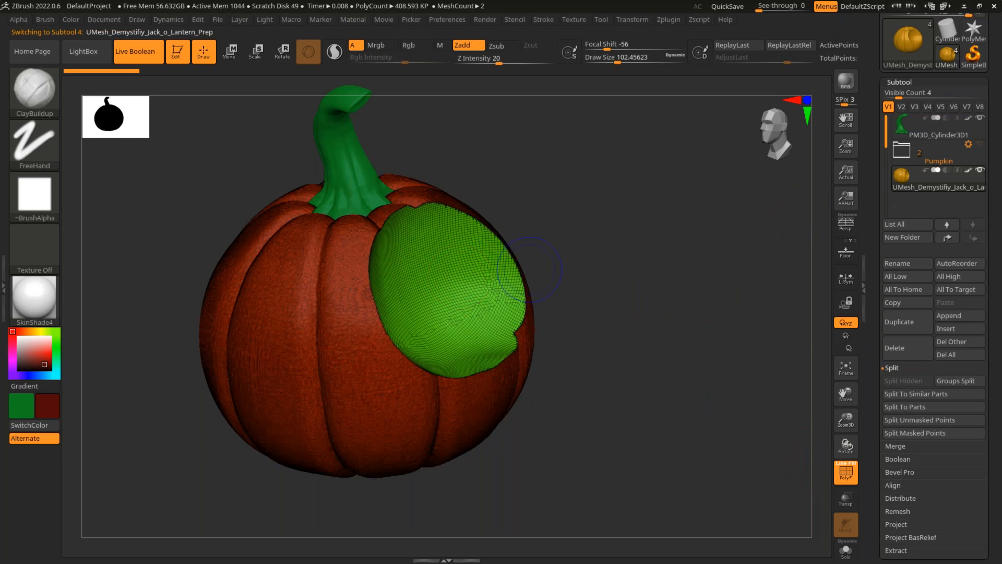
pyautogui.hotkey('shift', 'f')
# Show the Pumpkin folder in place of the UMesh result and set the inner pumpkin subtool to intersection.
pyautogui.click(909, 156)
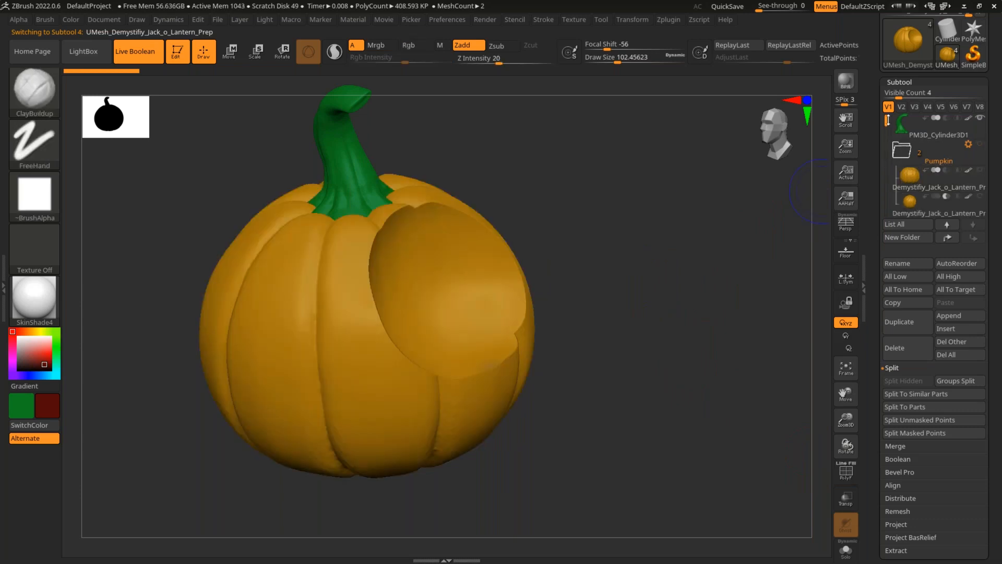
pyautogui.moveTo(886, 121); pyautogui.dragTo(882, 132)
pyautogui.moveTo(978, 121)
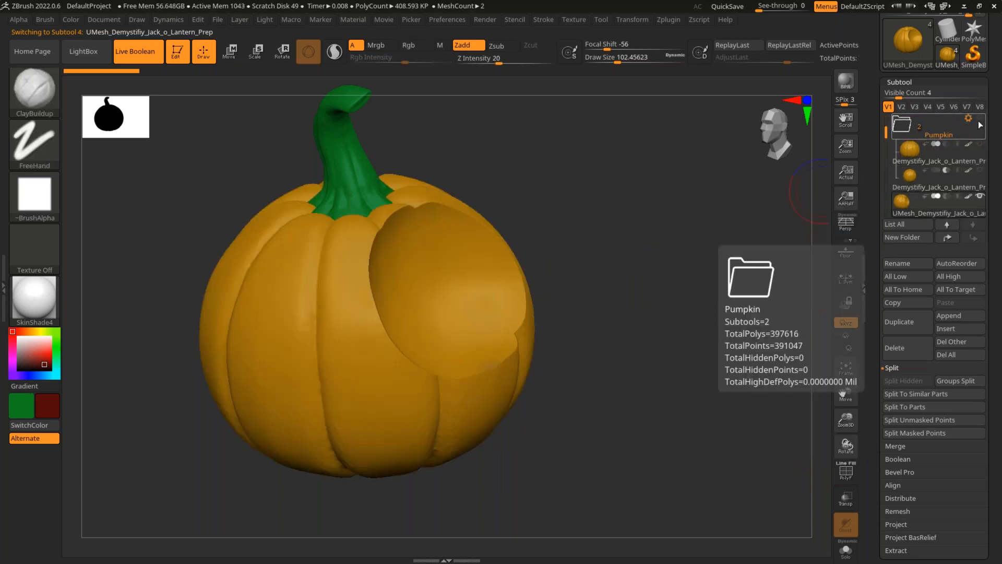
pyautogui.click(957, 169)
pyautogui.click(980, 198)
pyautogui.click(943, 185)
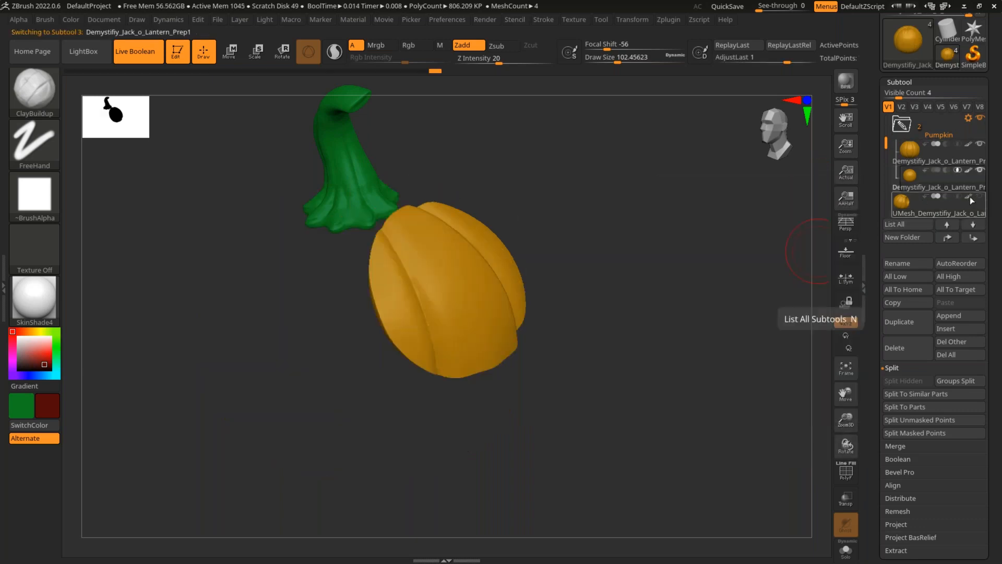
pyautogui.moveTo(722, 266); pyautogui.dragTo(698, 290)
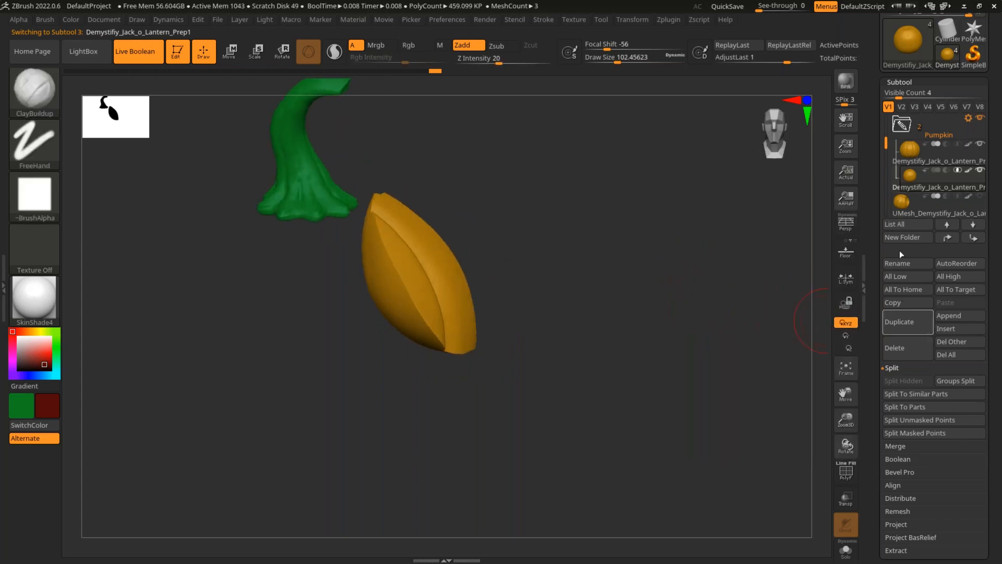
# Run Boolean Folder on the Pumpkin folder and show the earlier carved UMesh alongside the new intersection mesh.
pyautogui.click(903, 125)
pyautogui.click(967, 119)
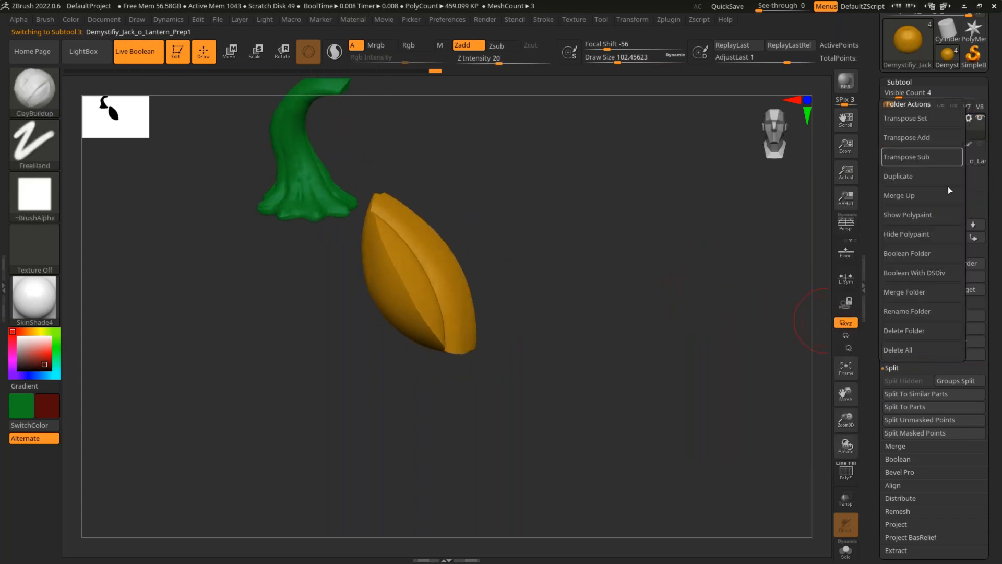
pyautogui.click(929, 254)
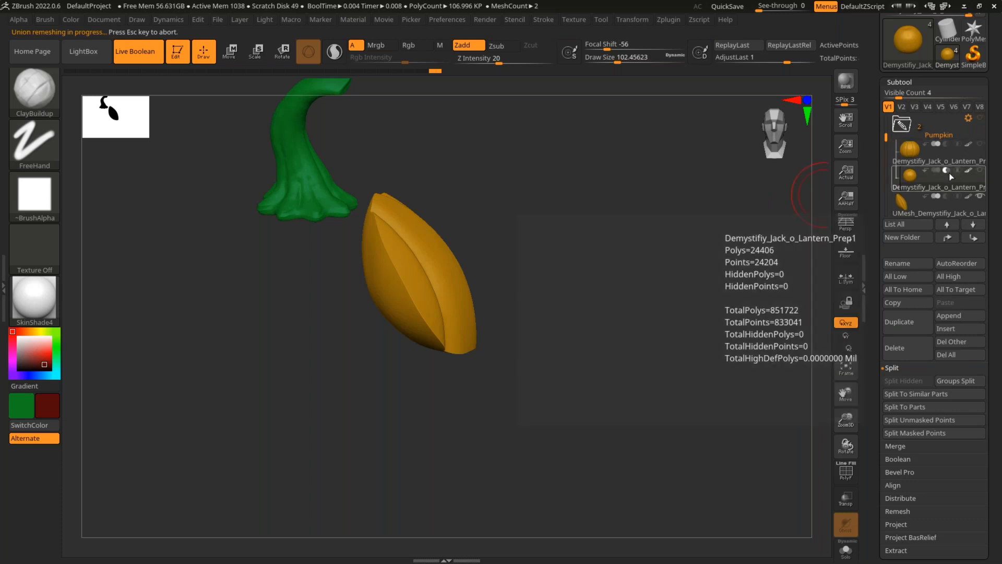
pyautogui.moveTo(909, 130)
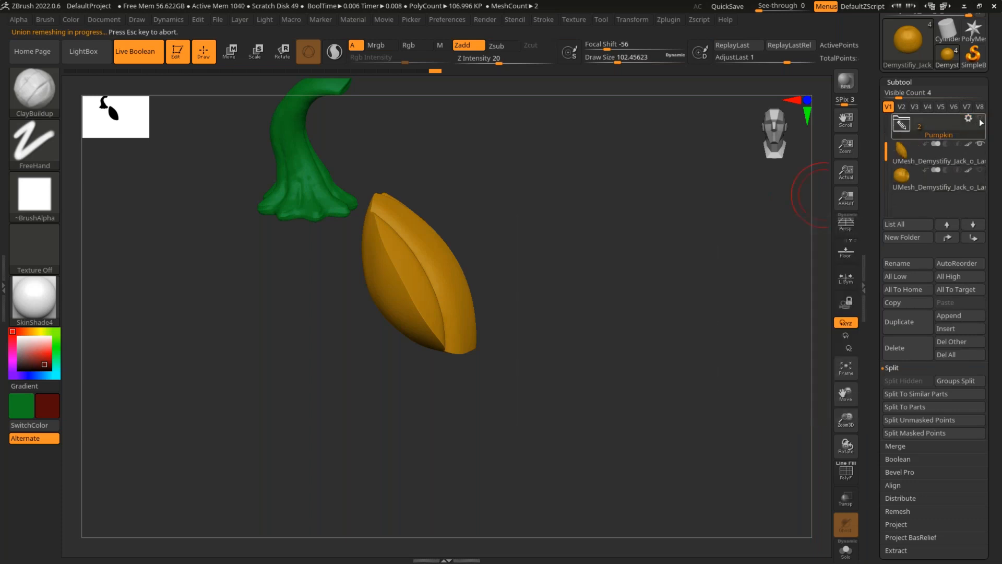
pyautogui.moveTo(957, 185)
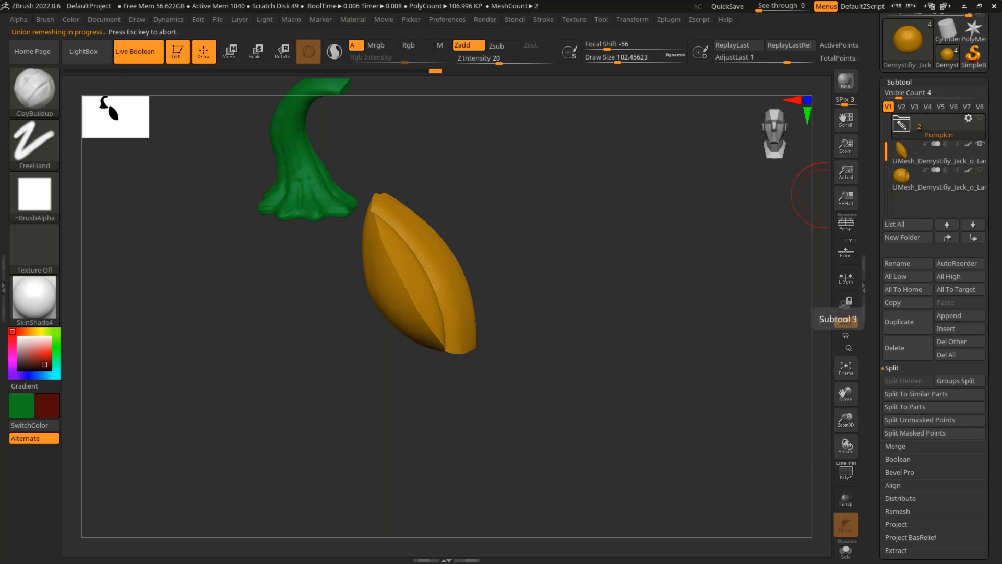
pyautogui.click(979, 171)
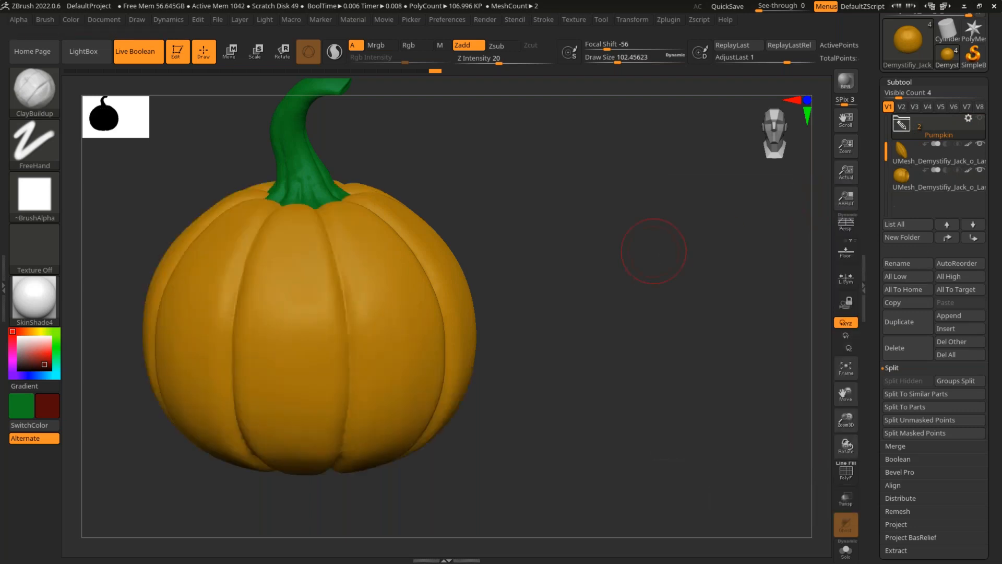
# Move the intersection UMesh piece sideways out of the carved pumpkin so the two parts are separated.
pyautogui.press('w')
pyautogui.click(918, 155)
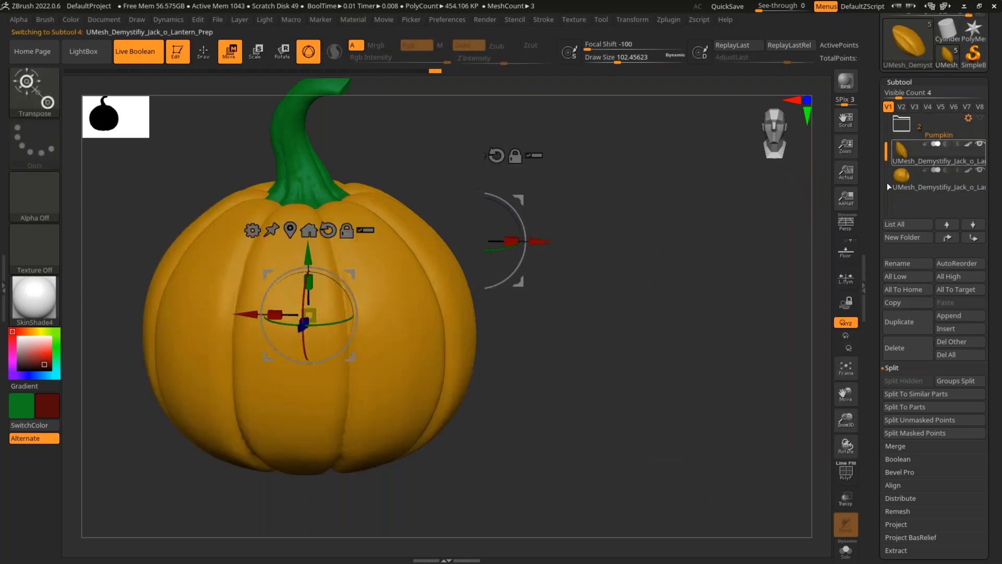
pyautogui.moveTo(261, 314); pyautogui.dragTo(372, 315)
pyautogui.press('q')
pyautogui.moveTo(605, 251)
pyautogui.mouseDown()
pyautogui.moveTo(658, 234)
pyautogui.moveTo(662, 208)
pyautogui.moveTo(674, 214)
pyautogui.mouseUp()
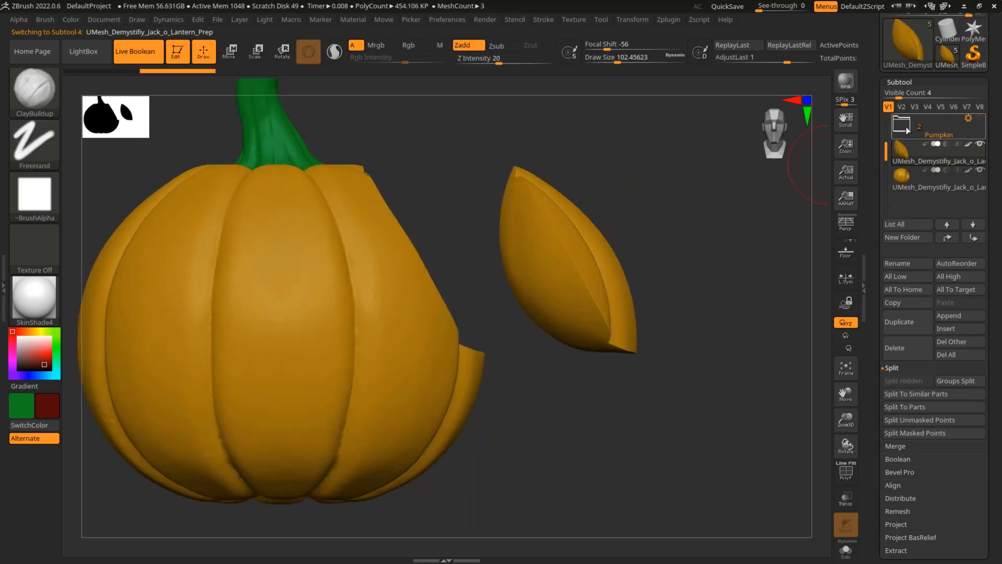
# Delete the intersection UMesh and the carved pumpkin UMesh subtools, keeping the original subtools in the Pumpkin folder.
pyautogui.scroll(2, 934, 178)
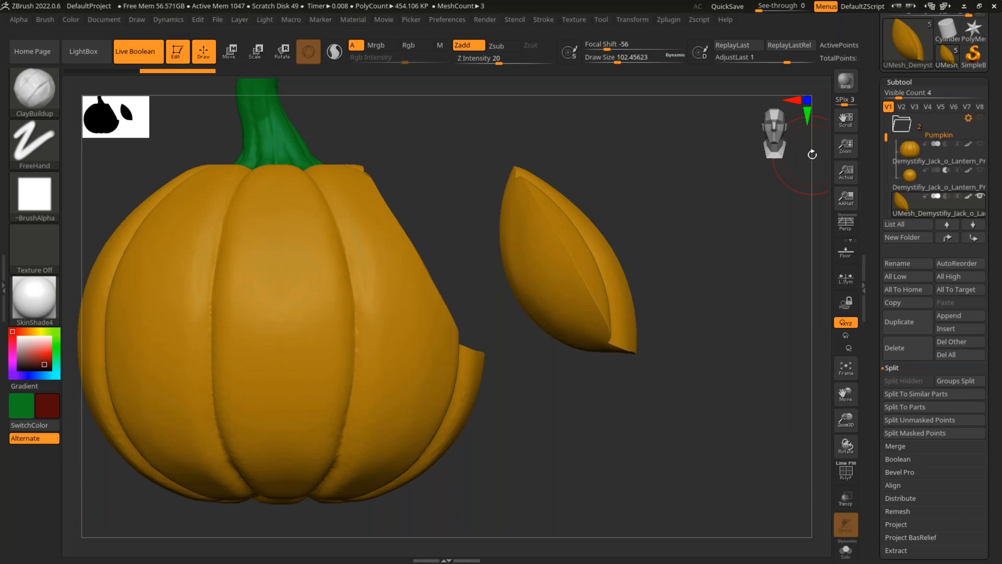
pyautogui.moveTo(662, 228); pyautogui.dragTo(670, 268)
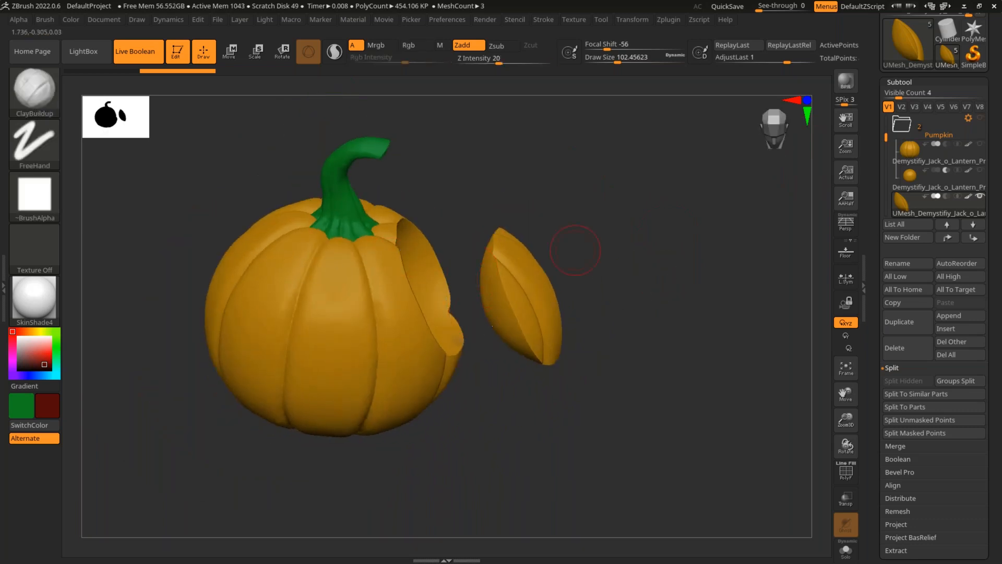
pyautogui.keyDown('shift'); pyautogui.moveTo(703, 269); pyautogui.dragTo(635, 281); pyautogui.keyUp('shift')
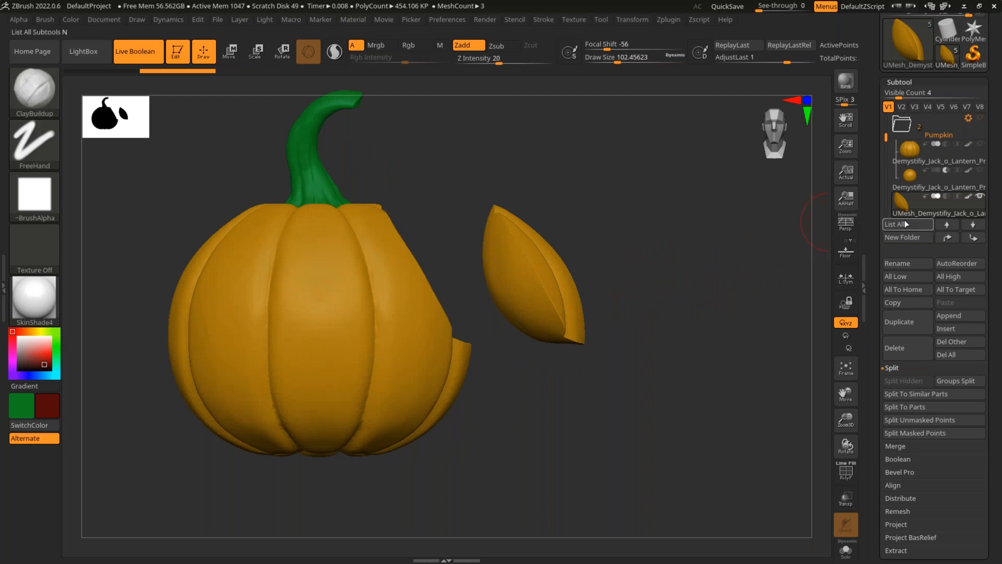
pyautogui.moveTo(894, 187)
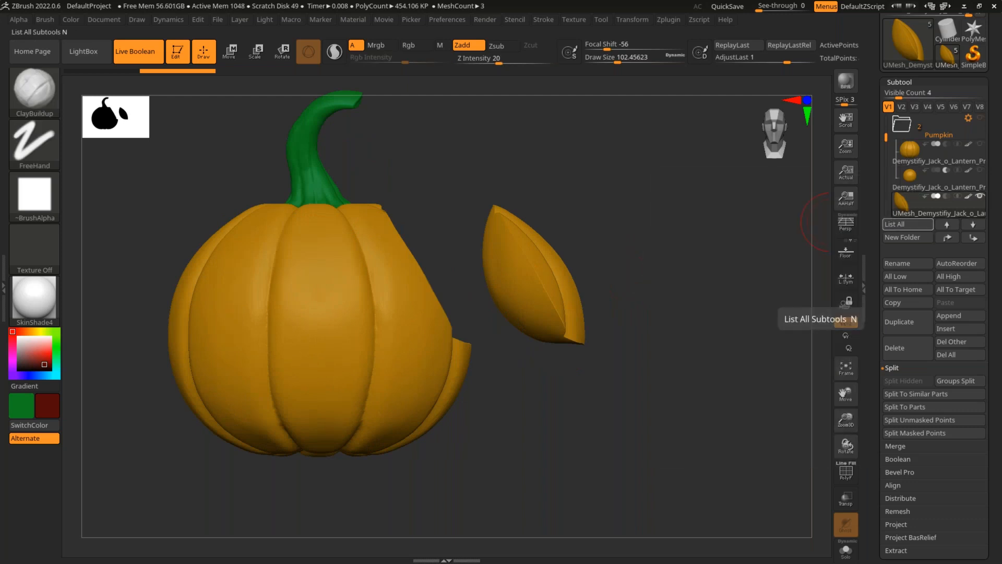
pyautogui.click(925, 162)
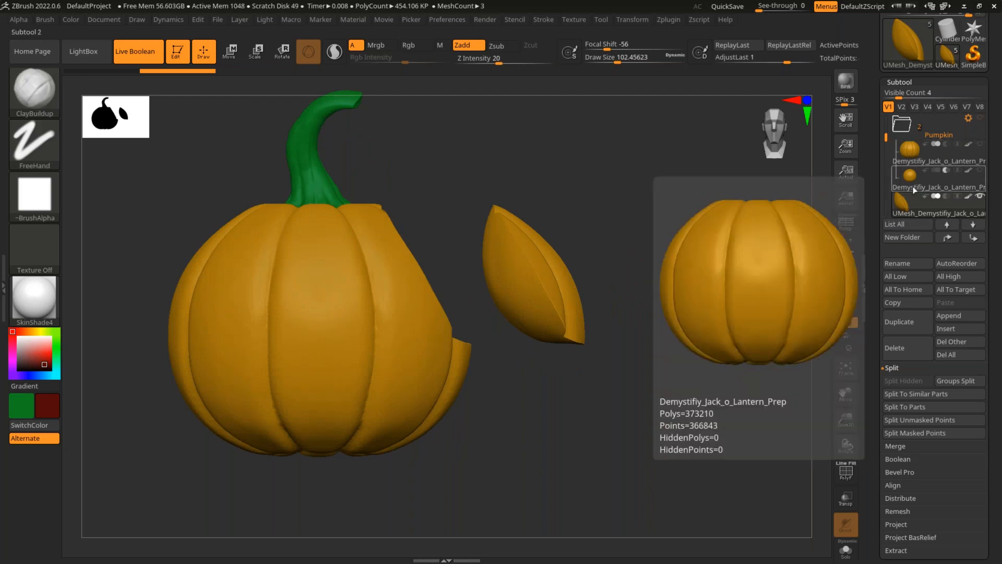
pyautogui.click(905, 214)
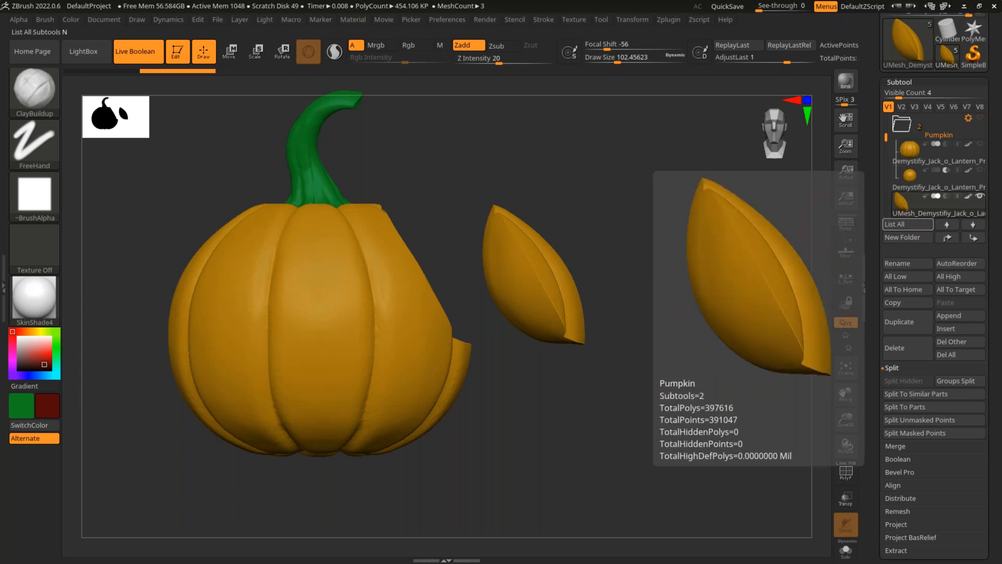
pyautogui.click(894, 347)
pyautogui.click(804, 370)
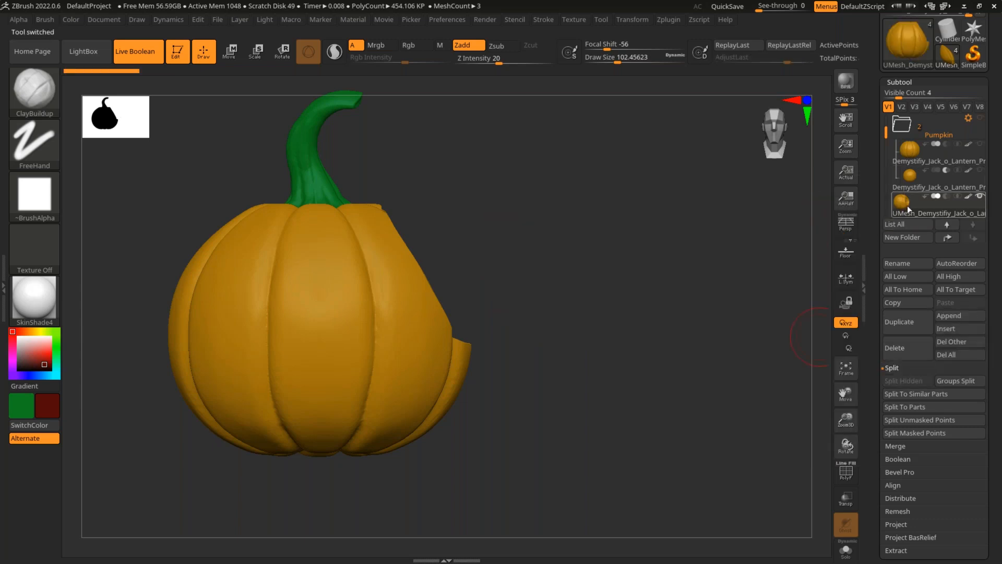
pyautogui.click(894, 348)
pyautogui.click(803, 374)
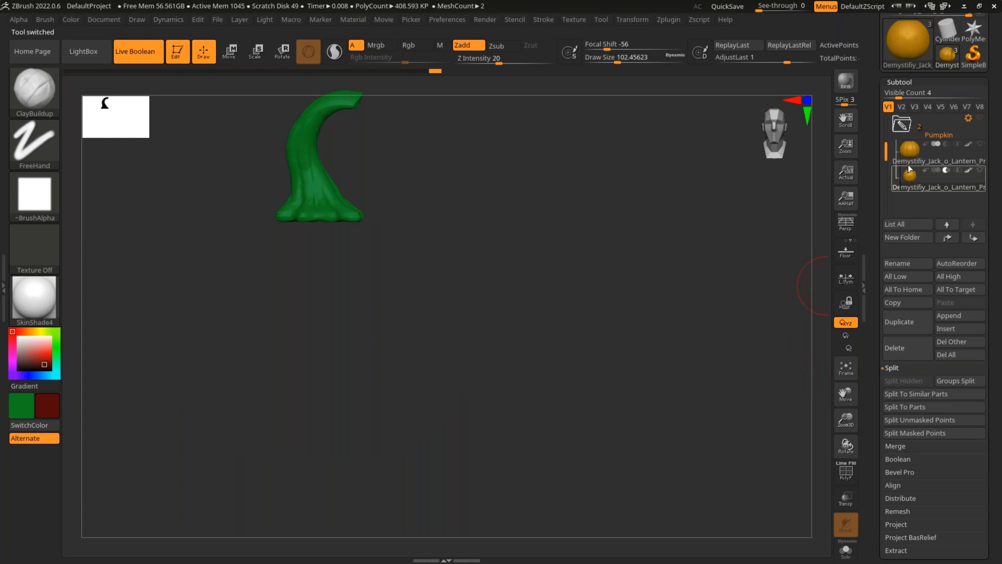
# Duplicate the outer pumpkin subtool and place the copy below the inner pumpkin in the Pumpkin folder.
pyautogui.click(923, 158)
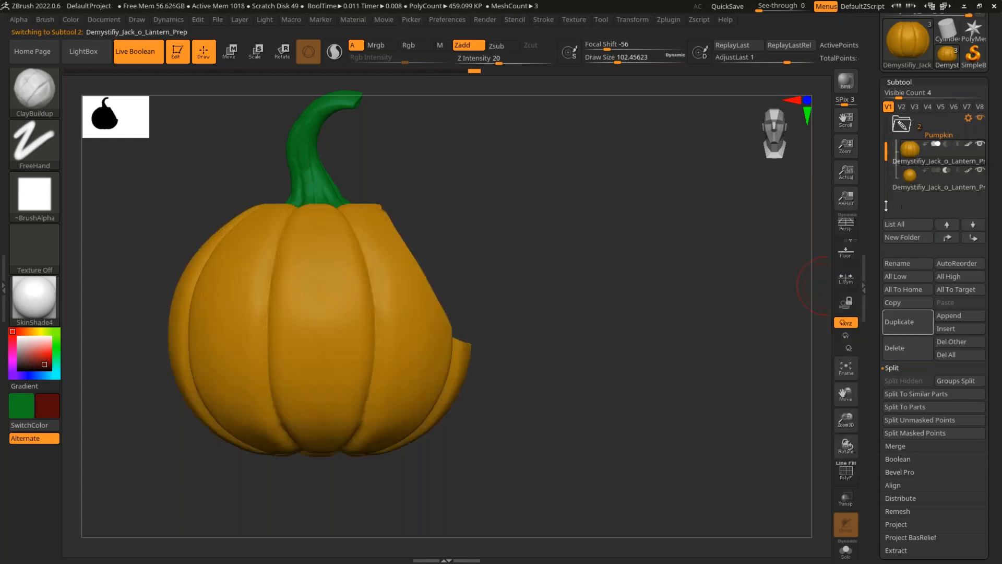
pyautogui.hotkey('ctrl', 'shift', 'd')
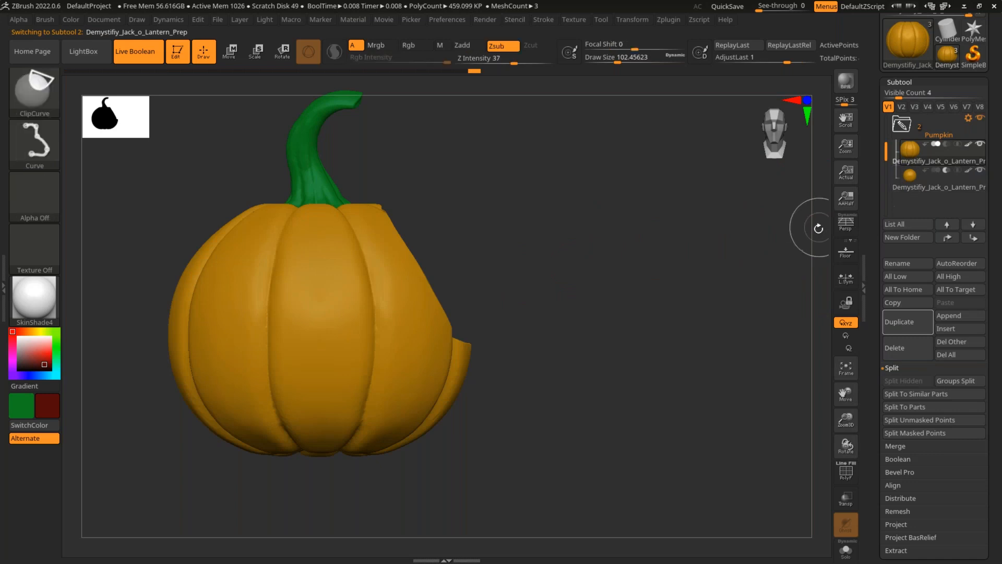
pyautogui.click(973, 238)
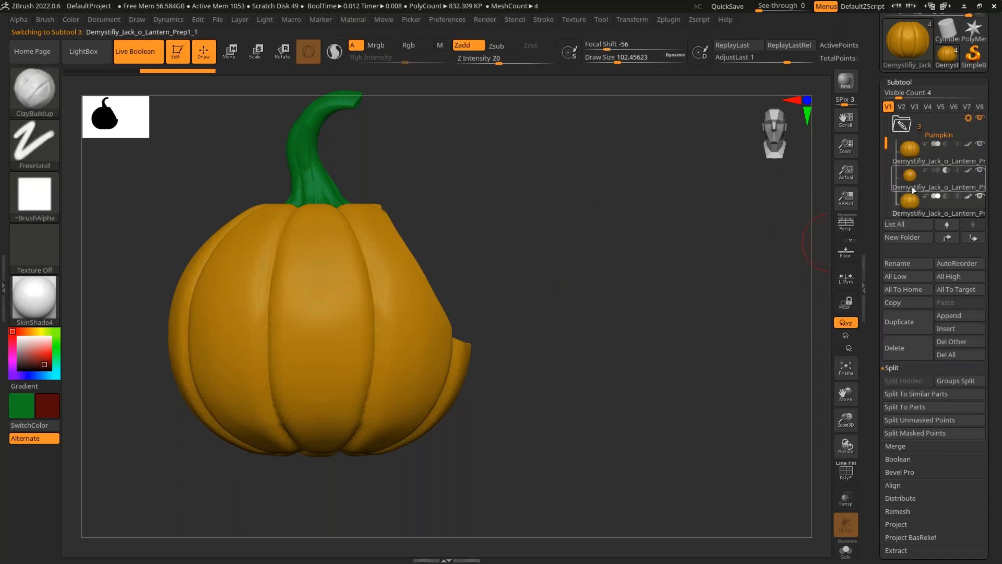
# Duplicate the inner pumpkin subtool and place the copy below the duplicated outer pumpkin in the folder.
pyautogui.click(938, 166)
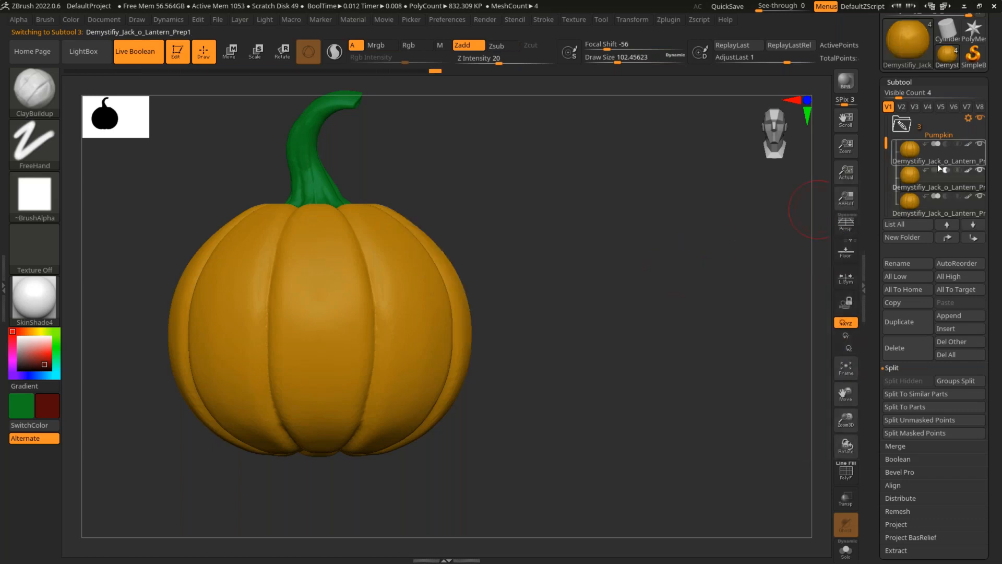
pyautogui.press('ctrl')
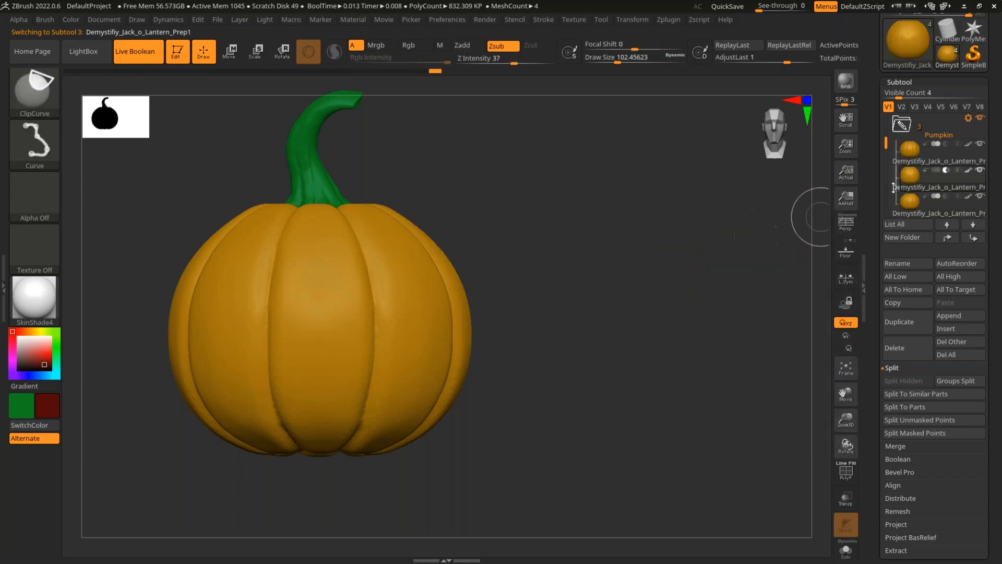
pyautogui.hotkey('ctrl', 'shift', 'd')
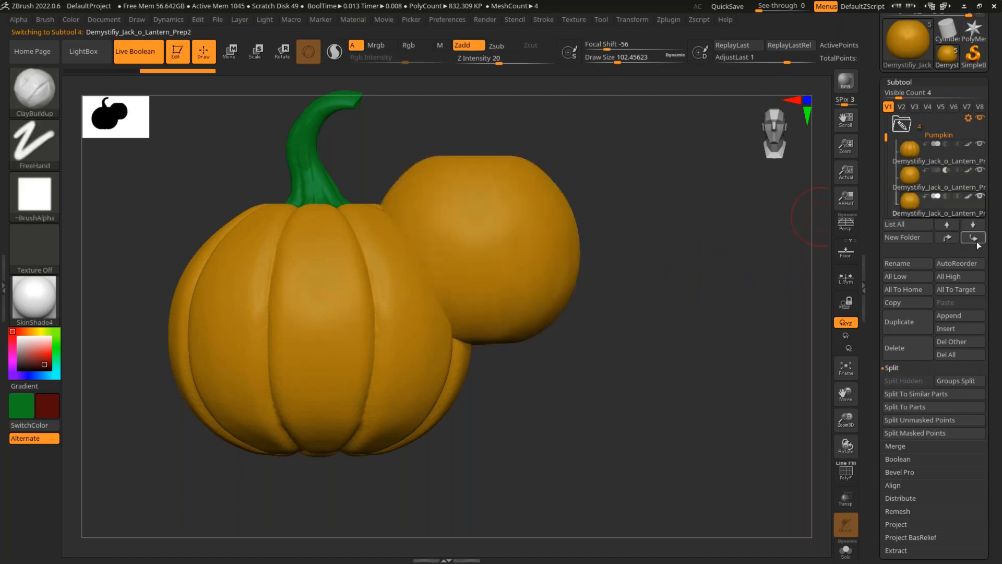
pyautogui.click(975, 240)
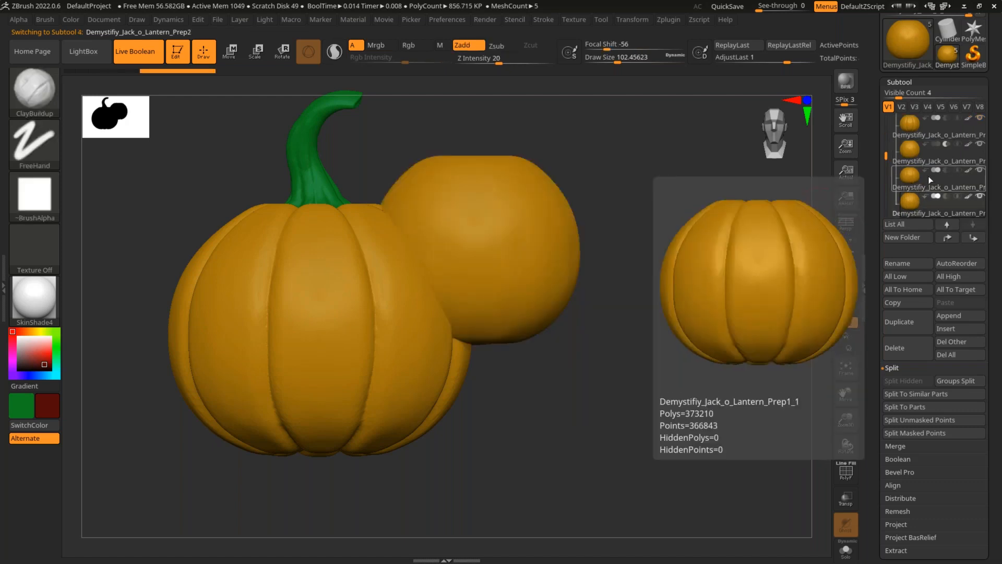
# Check the original inner pumpkin in Solo mode and set the subtool list's Visible Count to 5.
pyautogui.click(954, 160)
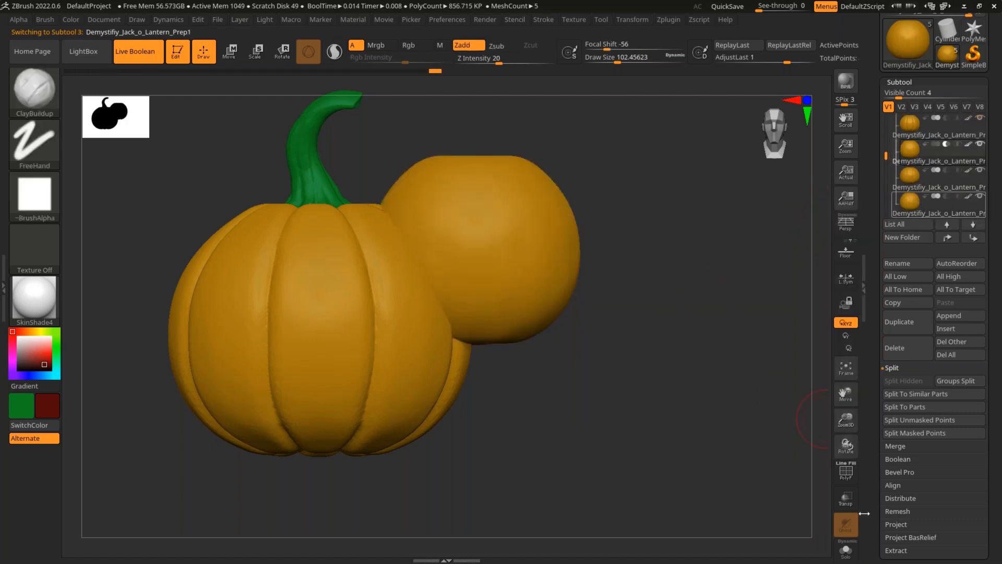
pyautogui.click(853, 552)
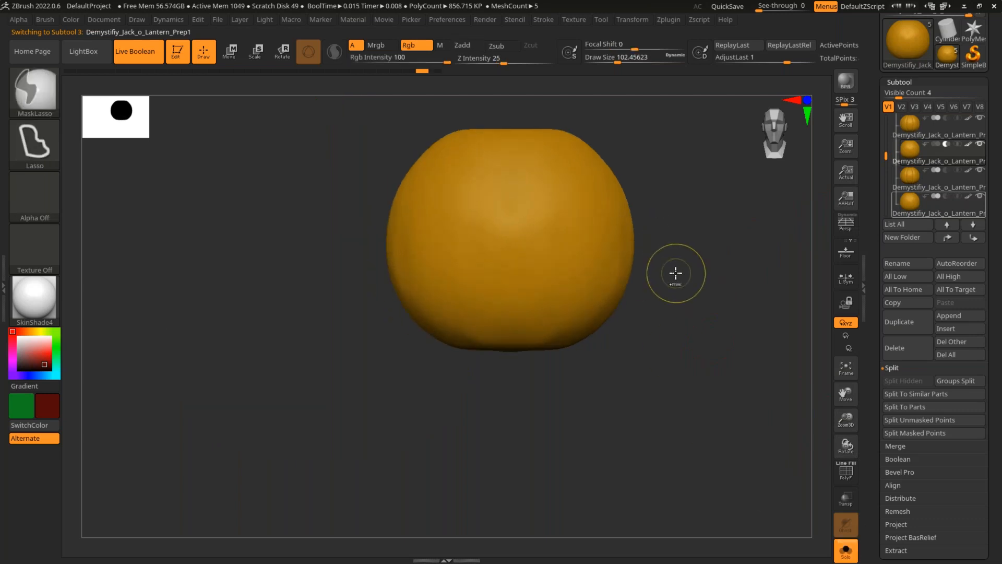
pyautogui.click(850, 556)
pyautogui.moveTo(699, 365); pyautogui.dragTo(662, 344)
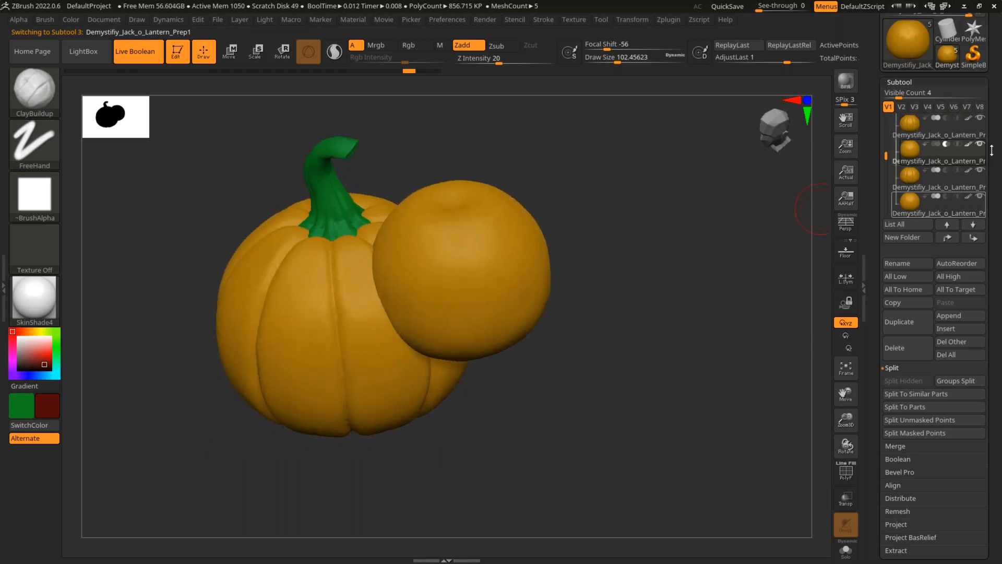
pyautogui.moveTo(899, 97); pyautogui.dragTo(903, 96)
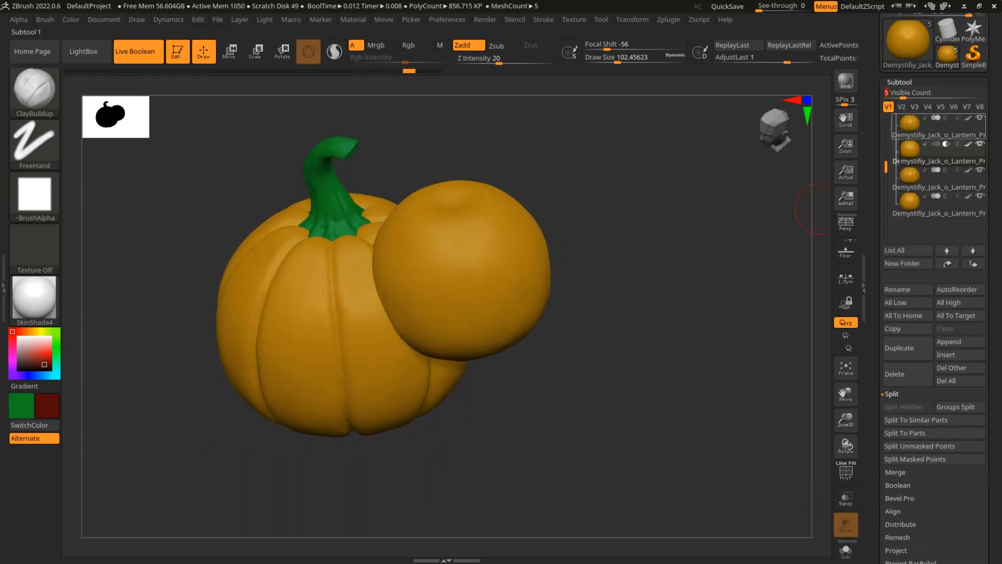
pyautogui.moveTo(885, 166); pyautogui.dragTo(892, 146)
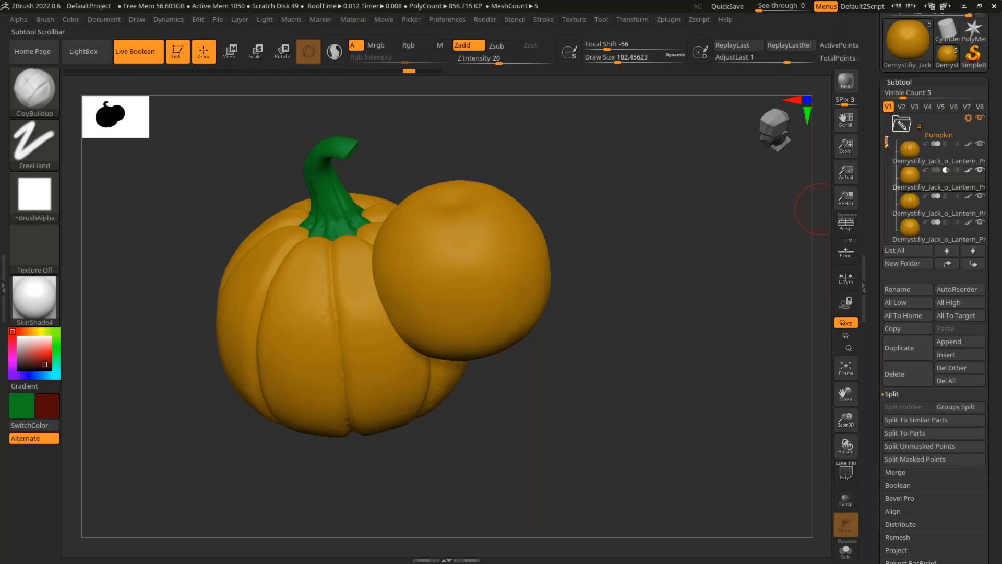
# Mark the original outer pumpkin and its duplicate as Start subtools for separate Live Boolean groups.
pyautogui.moveTo(923, 149)
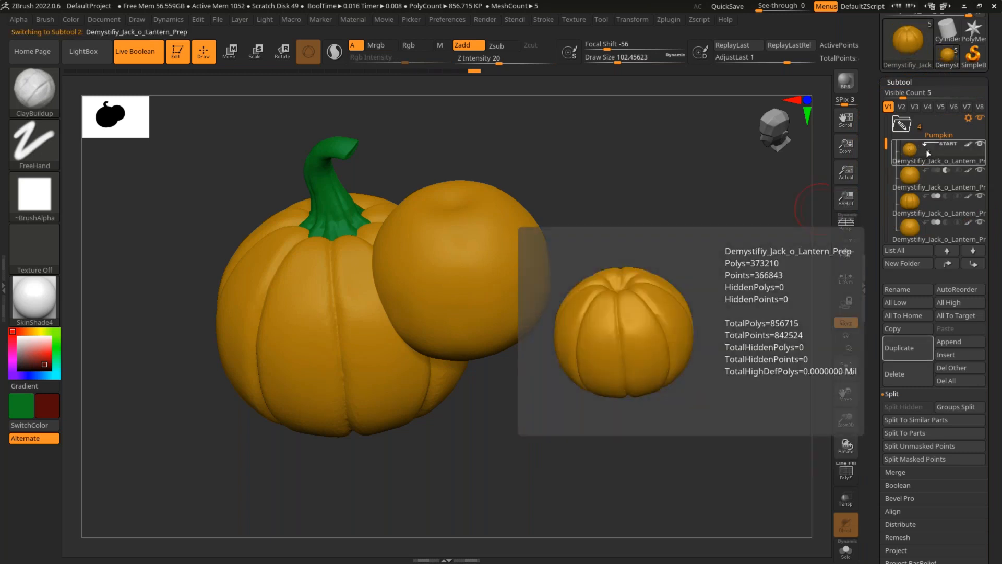
pyautogui.scroll(-1, 917, 130)
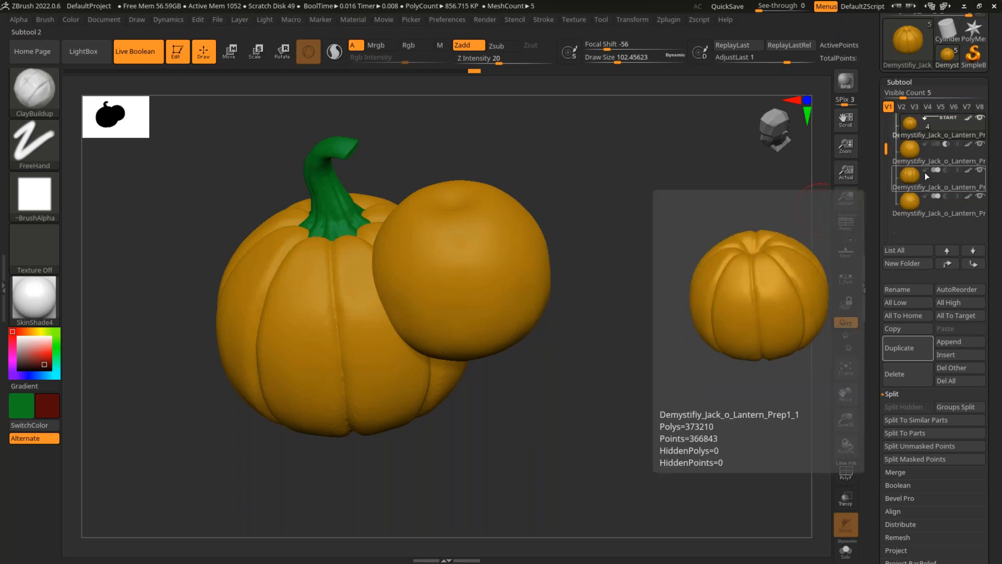
pyautogui.click(925, 169)
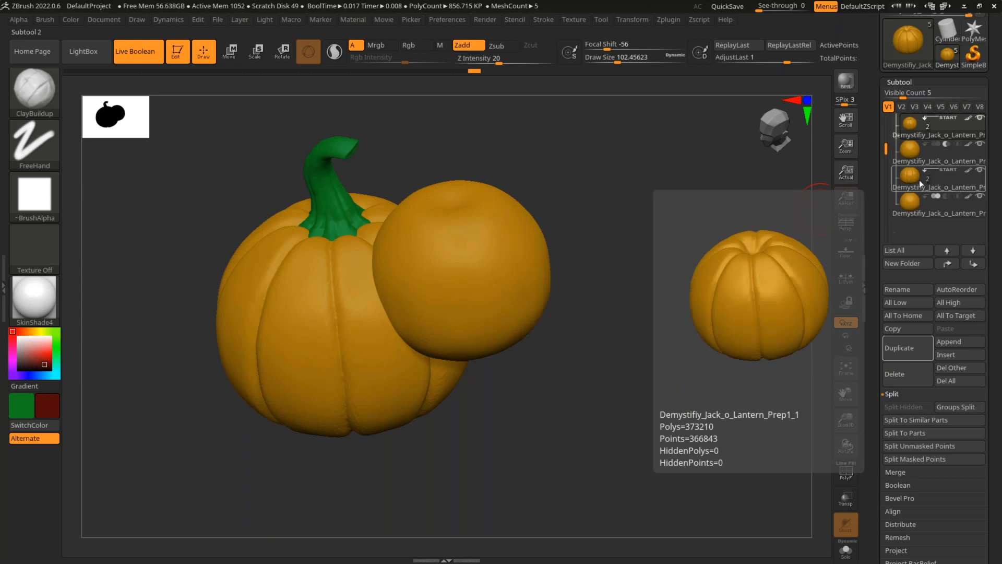
# Set the duplicated inner pumpkin at the end of the Pumpkin folder to Subtraction.
pyautogui.click(920, 211)
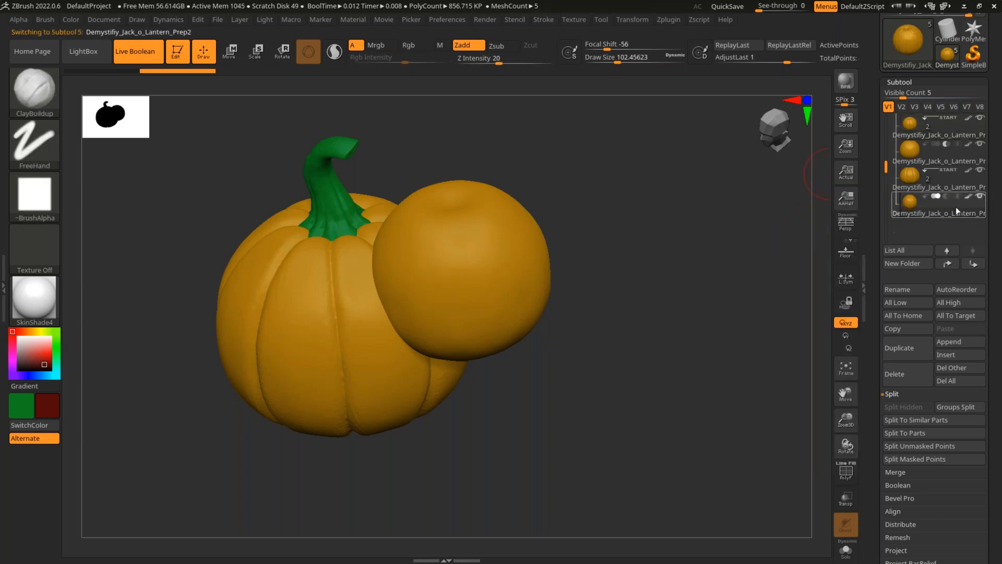
pyautogui.moveTo(684, 304); pyautogui.dragTo(694, 299)
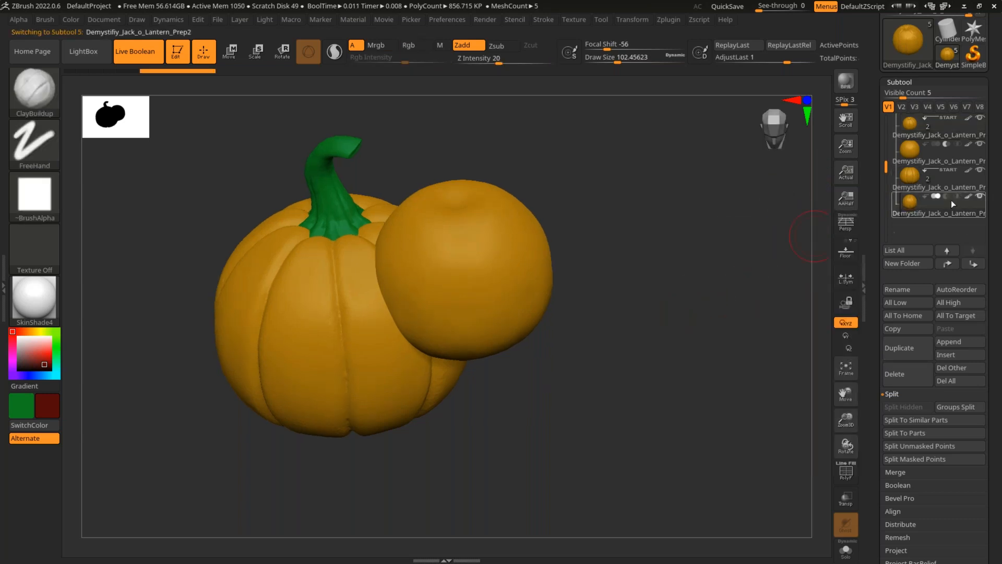
pyautogui.click(945, 196)
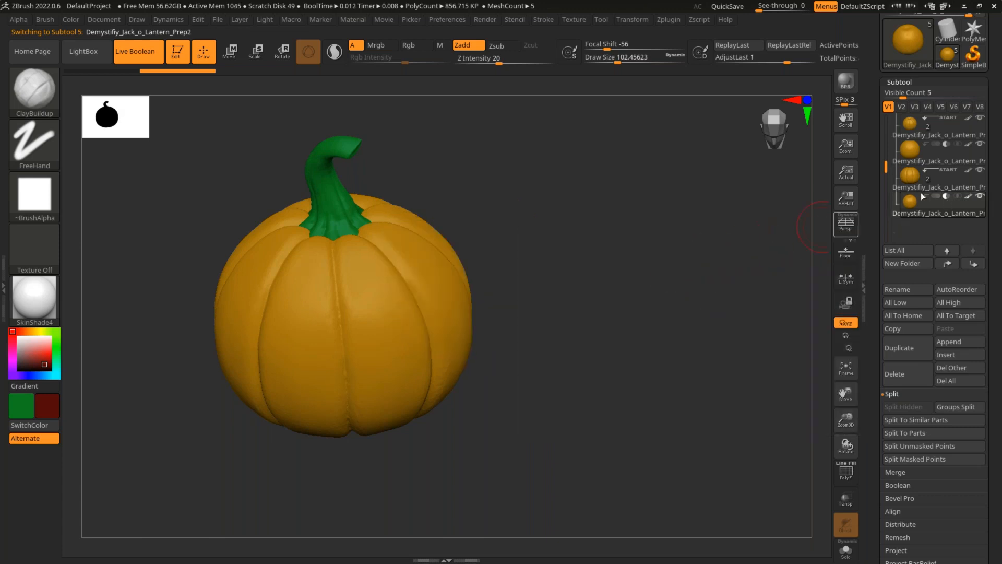
# Toggle the visibility of the two outer and inner pumpkin groups to compare their Live Boolean results.
pyautogui.click(980, 119)
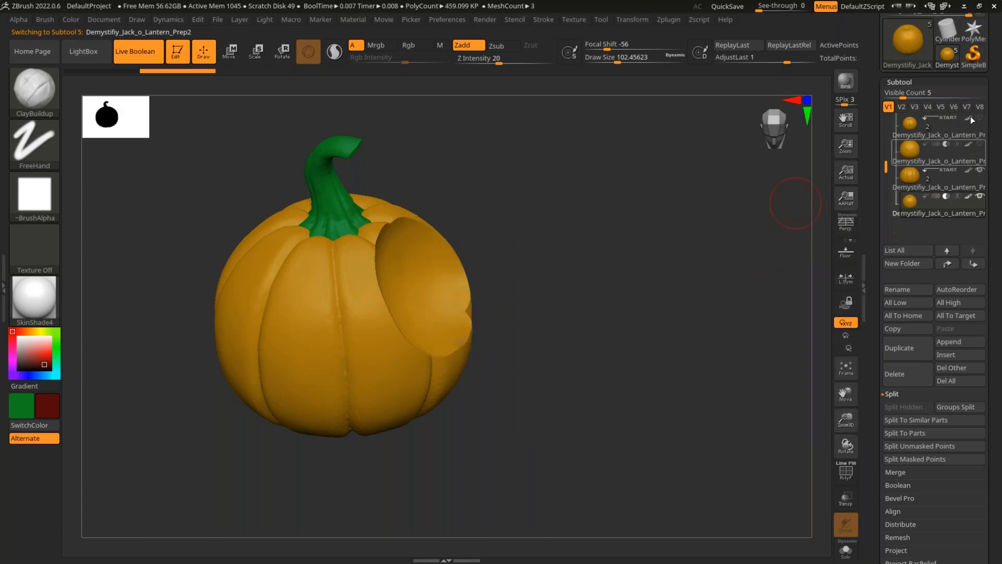
pyautogui.moveTo(773, 246); pyautogui.dragTo(705, 268)
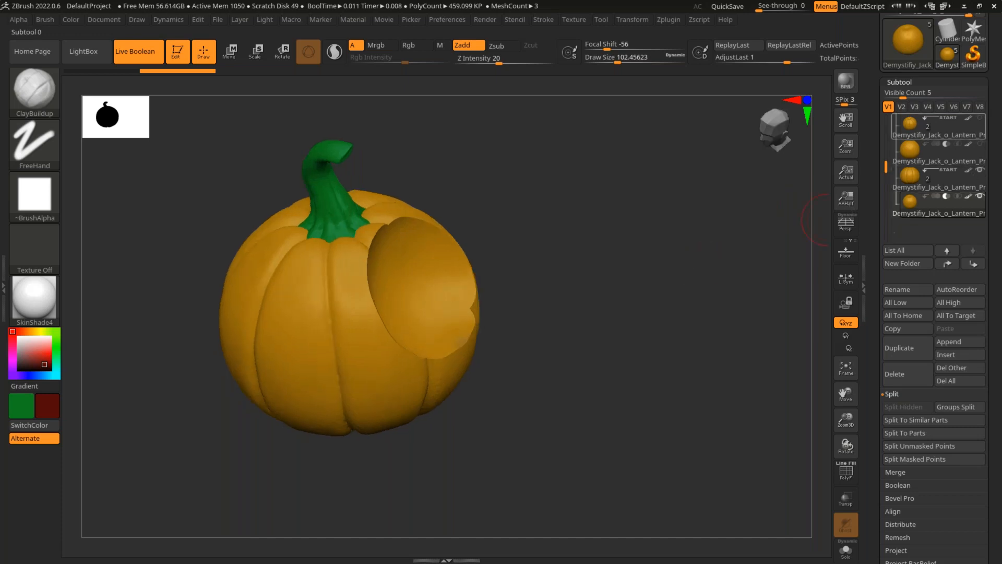
pyautogui.click(979, 171)
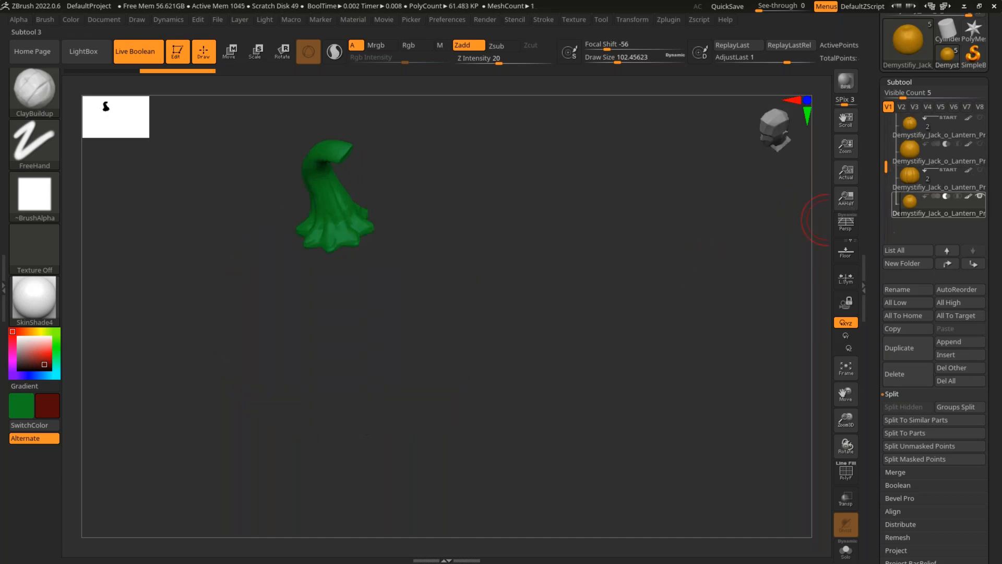
pyautogui.click(979, 196)
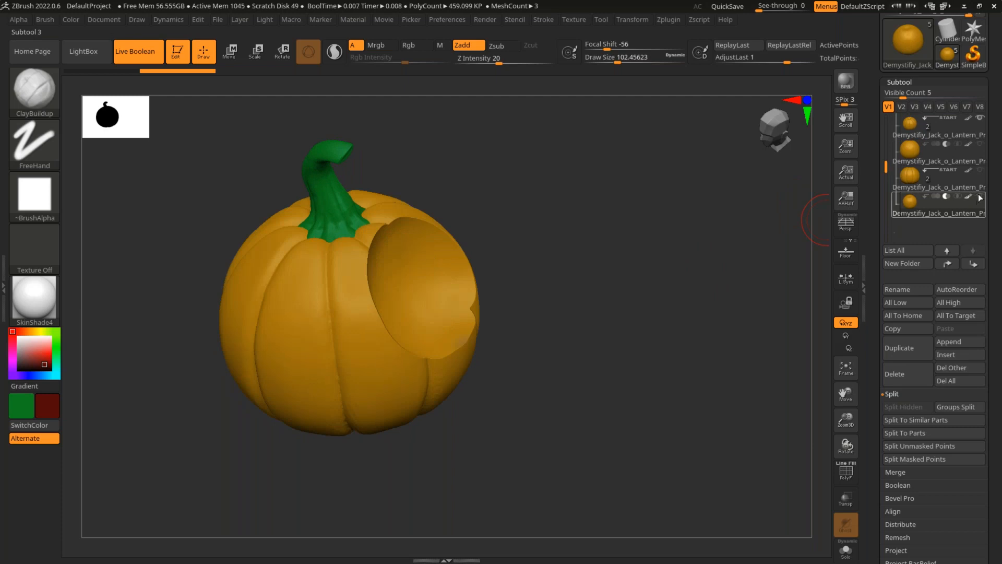
# Try Intersection on the original inner pumpkin, inspect the shape, and restore it to Subtraction.
pyautogui.click(955, 144)
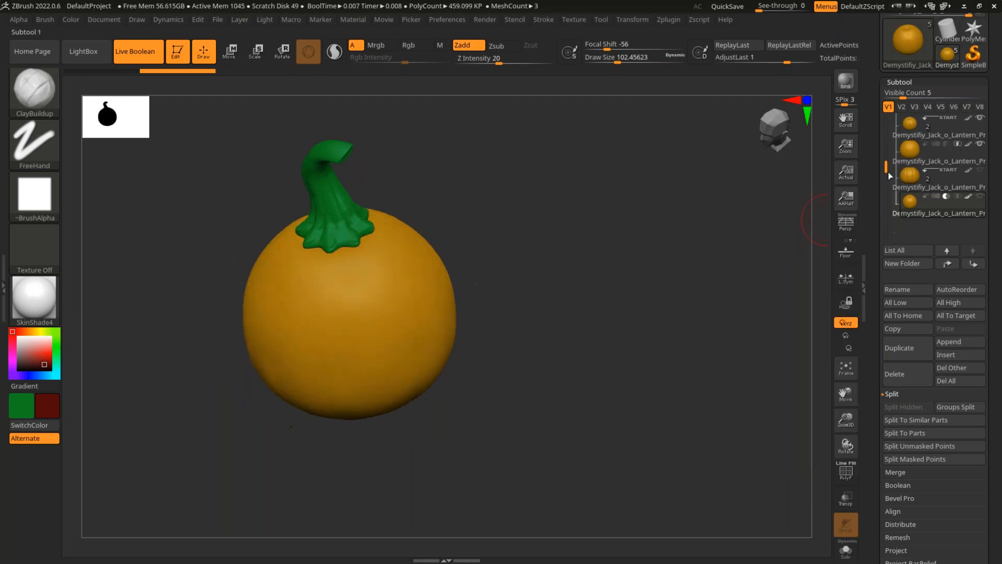
pyautogui.moveTo(673, 248); pyautogui.dragTo(680, 219)
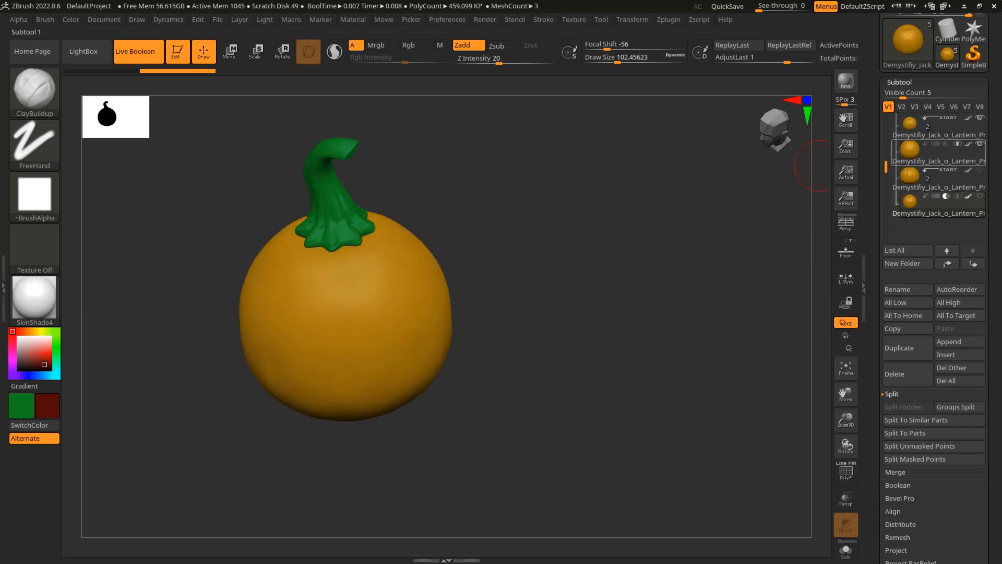
pyautogui.keyDown('shift'); pyautogui.moveTo(613, 269); pyautogui.dragTo(668, 281); pyautogui.keyUp('shift')
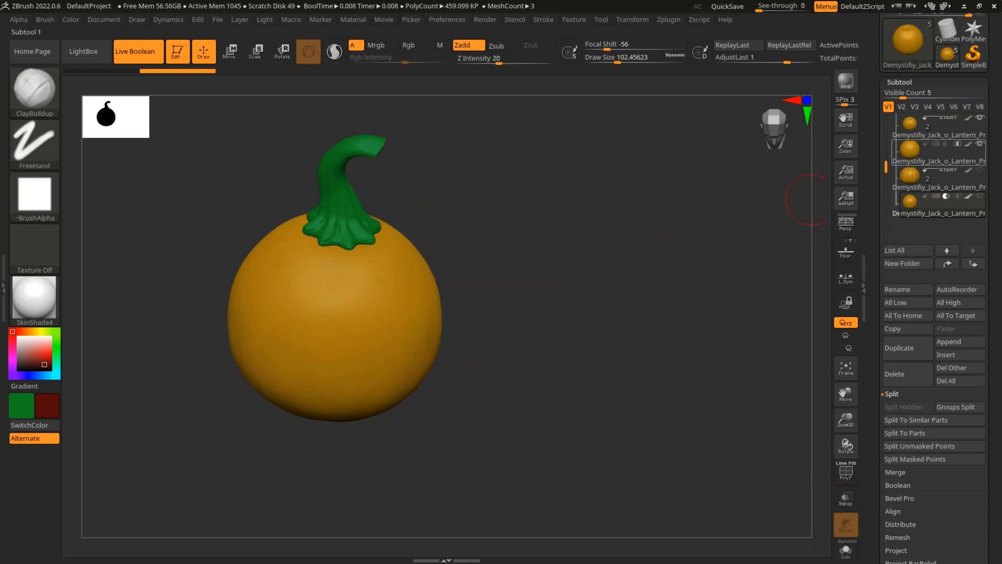
pyautogui.scroll(1, 918, 174)
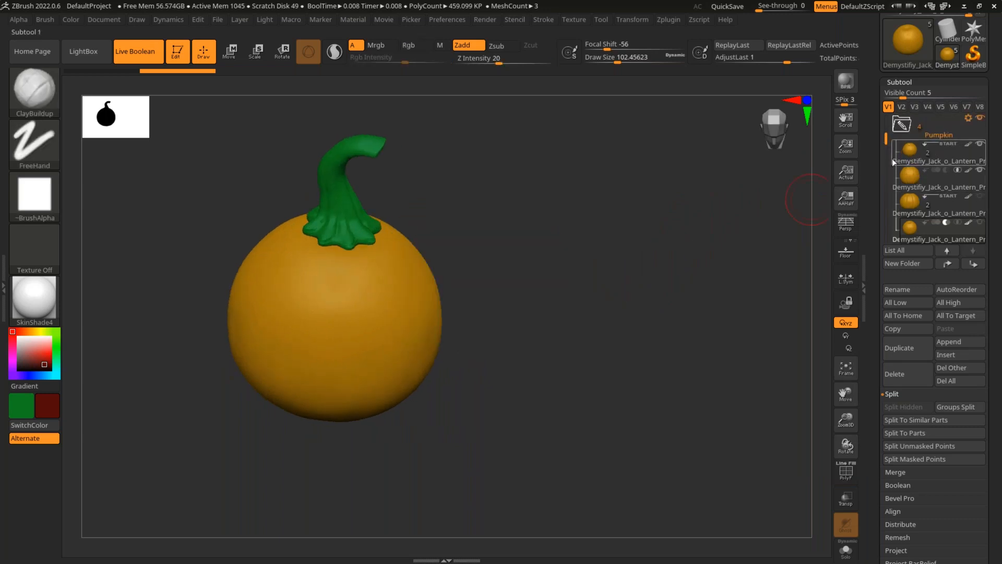
pyautogui.scroll(-1, 887, 144)
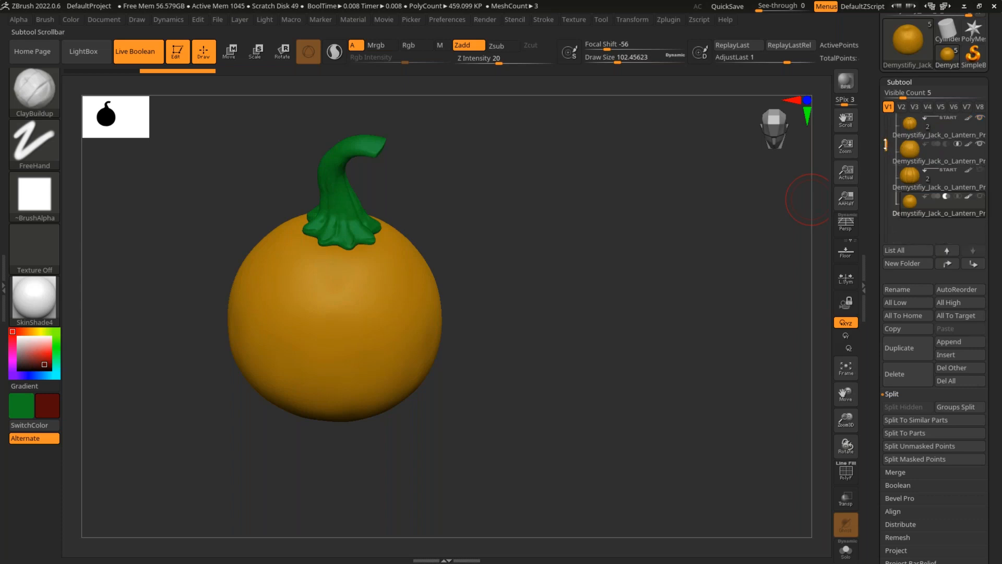
pyautogui.scroll(1, 885, 145)
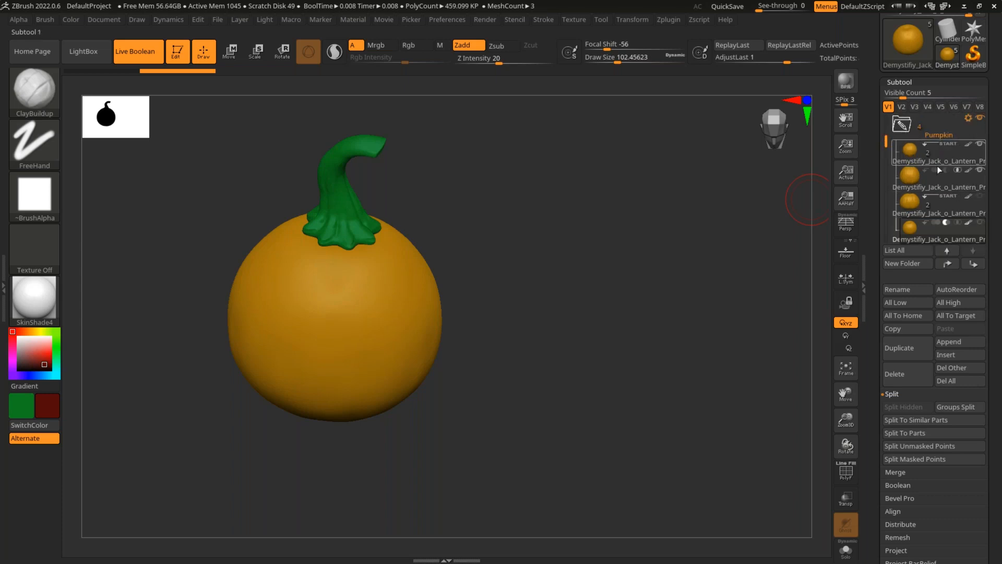
pyautogui.moveTo(935, 173)
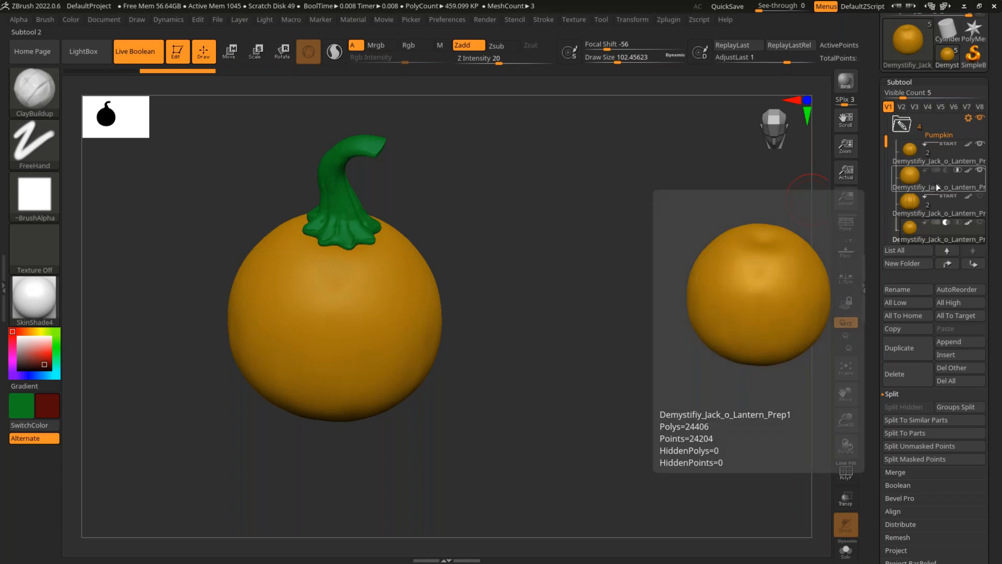
pyautogui.click(946, 171)
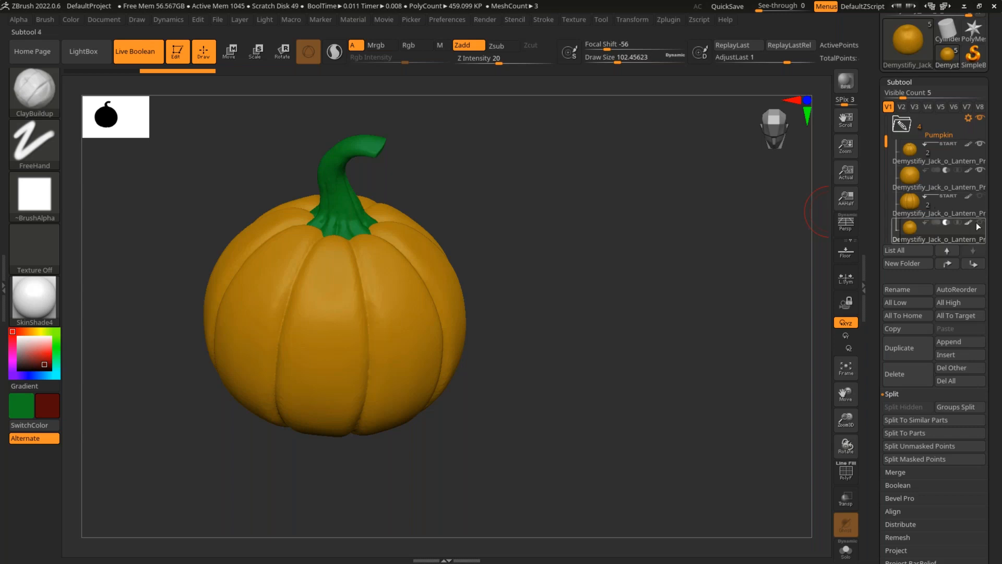
# Switch the duplicated inner pumpkin to Intersection and check the actions available for the Pumpkin folder.
pyautogui.moveTo(959, 229)
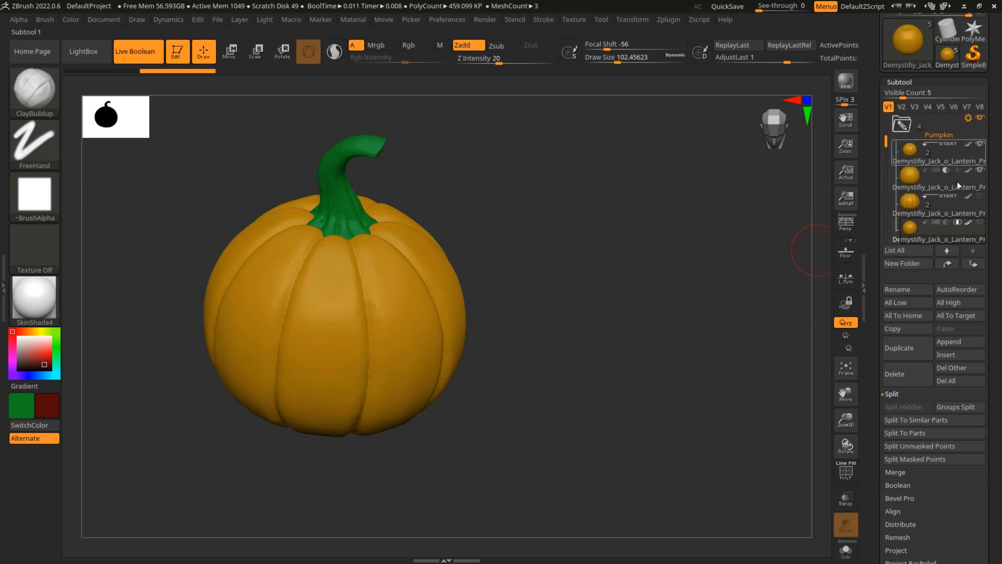
pyautogui.click(968, 120)
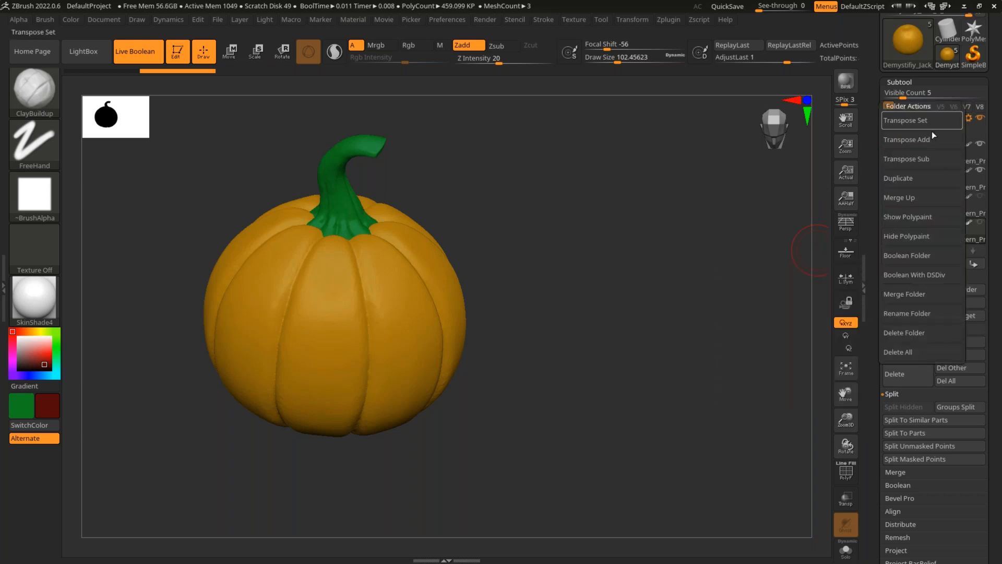
pyautogui.scroll(-1, 939, 188)
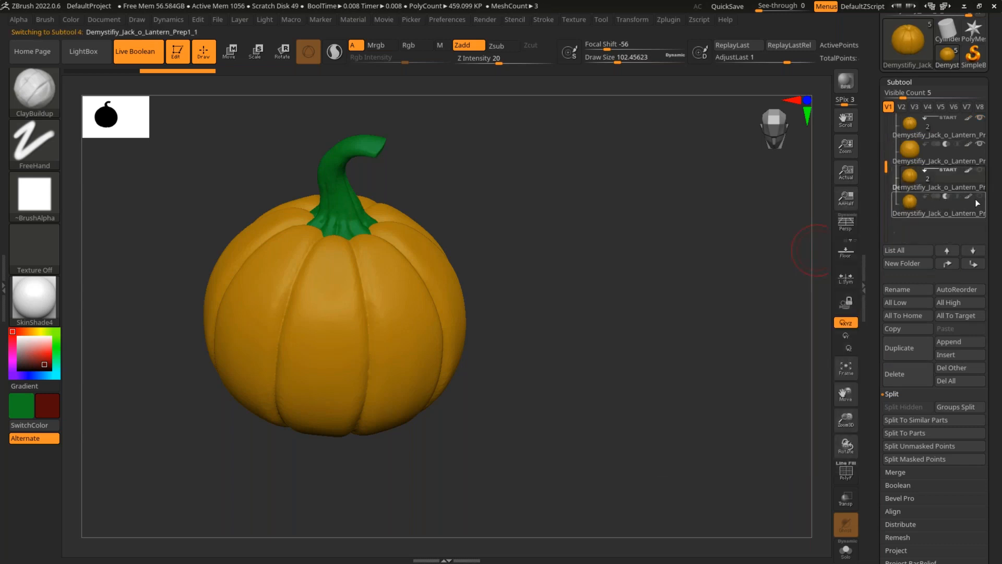
# Show the duplicated inner pumpkin as a cutter in the original outer pumpkin and examine the hollow interior and wall.
pyautogui.click(980, 196)
pyautogui.moveTo(671, 227)
pyautogui.mouseDown()
pyautogui.moveTo(653, 266)
pyautogui.moveTo(611, 299)
pyautogui.moveTo(656, 269)
pyautogui.moveTo(667, 246)
pyautogui.moveTo(671, 283)
pyautogui.moveTo(651, 236)
pyautogui.moveTo(703, 261)
pyautogui.moveTo(468, 266)
pyautogui.mouseUp()
pyautogui.press('shift')
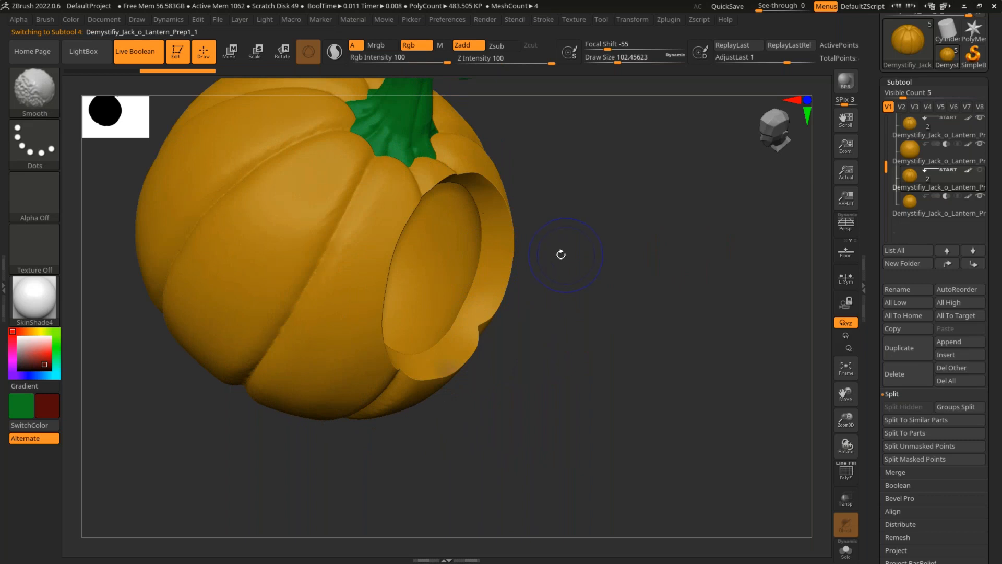
pyautogui.hotkey('shift', 'f')
pyautogui.hotkey('shift', 'f')
pyautogui.moveTo(452, 257); pyautogui.dragTo(394, 256, button='right')
pyautogui.moveTo(668, 232); pyautogui.dragTo(715, 227)
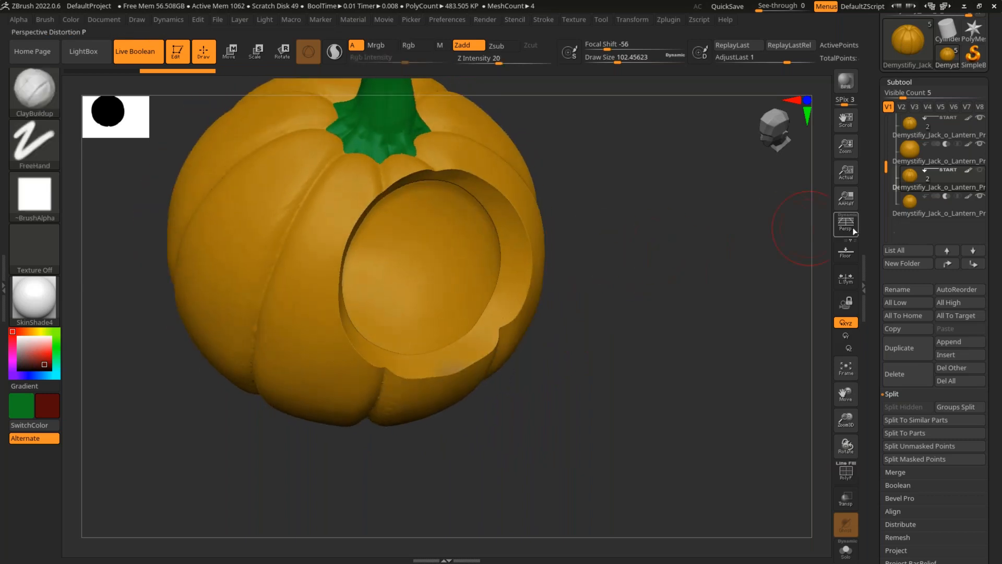
pyautogui.moveTo(597, 210); pyautogui.dragTo(615, 178)
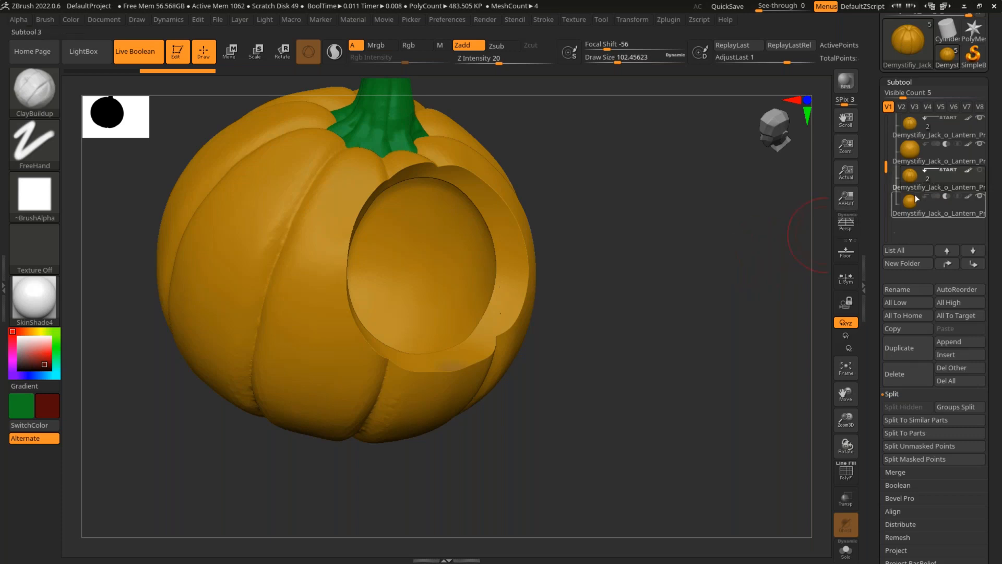
# Set the duplicated inner pumpkin to Intersection and show all the pumpkin subtools in the folder together.
pyautogui.moveTo(915, 205)
pyautogui.moveTo(814, 250); pyautogui.dragTo(734, 272)
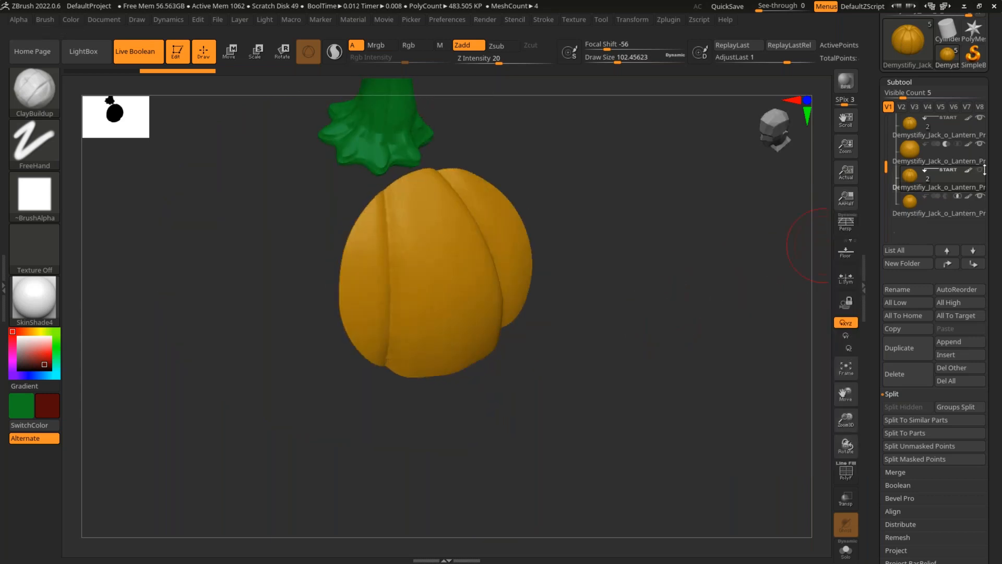
pyautogui.click(910, 148)
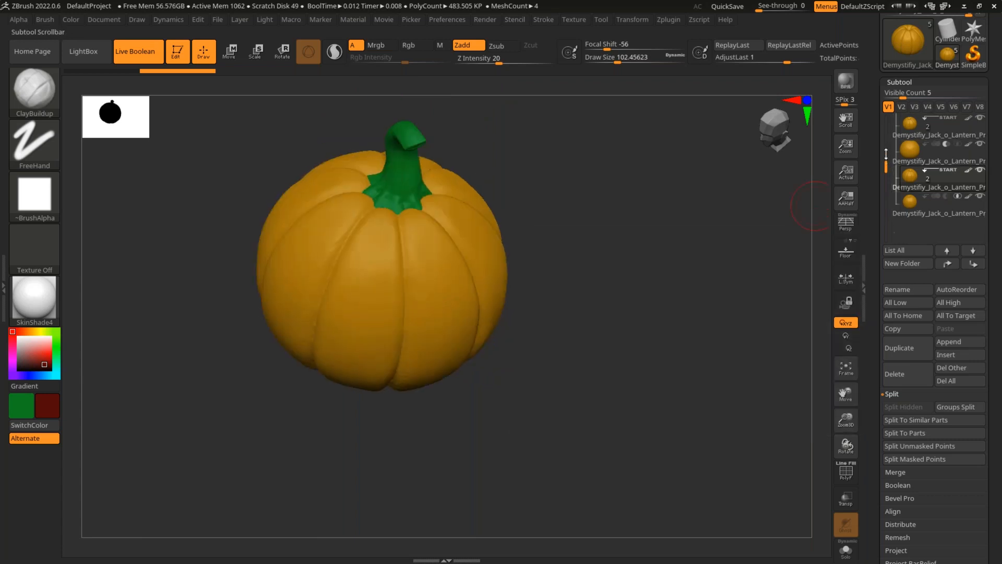
pyautogui.moveTo(883, 150); pyautogui.dragTo(884, 129)
pyautogui.moveTo(639, 271)
pyautogui.mouseDown()
pyautogui.moveTo(649, 253)
pyautogui.moveTo(683, 284)
pyautogui.moveTo(574, 287)
pyautogui.moveTo(616, 293)
pyautogui.mouseUp()
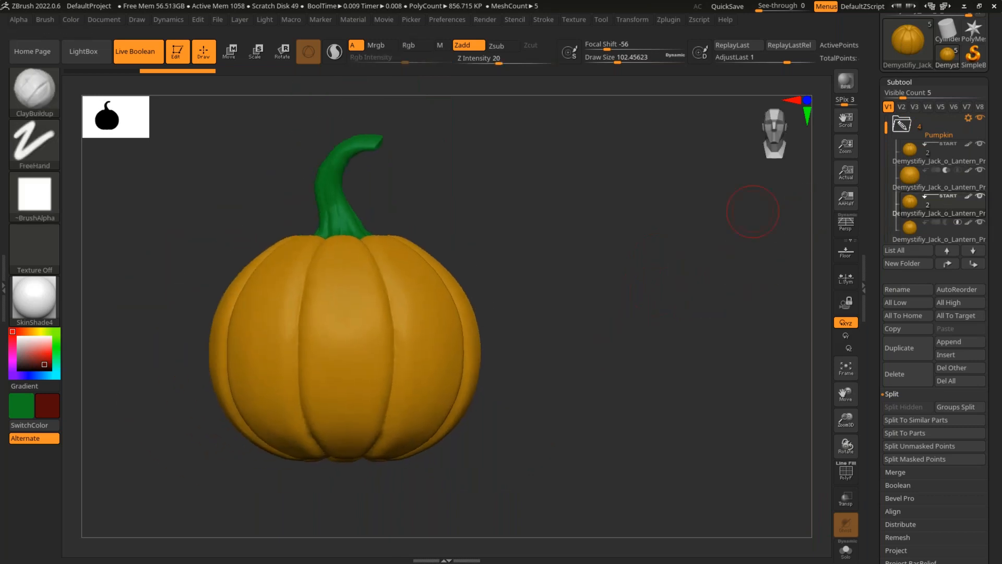
pyautogui.moveTo(684, 210); pyautogui.dragTo(730, 293)
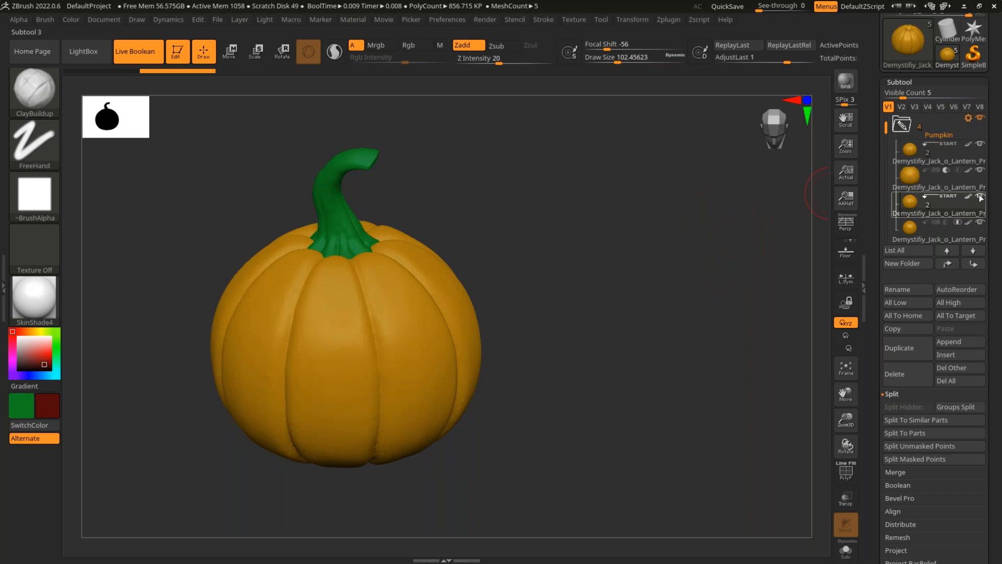
# Hide the duplicated outer and inner pumpkins, select the original inner pumpkin, and inspect the remaining group.
pyautogui.click(980, 223)
pyautogui.click(969, 190)
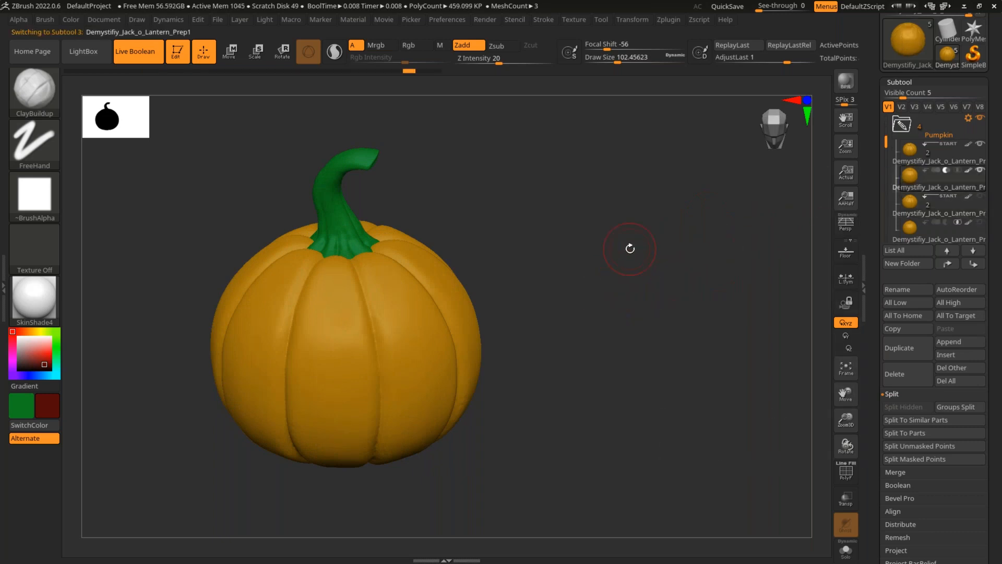
pyautogui.moveTo(621, 250); pyautogui.dragTo(649, 261)
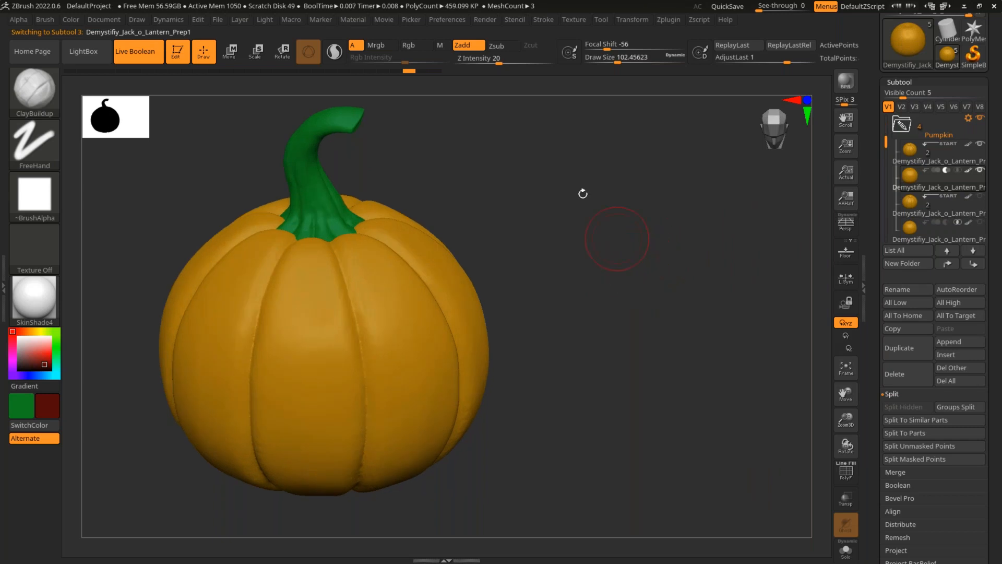
pyautogui.moveTo(642, 272); pyautogui.dragTo(651, 233)
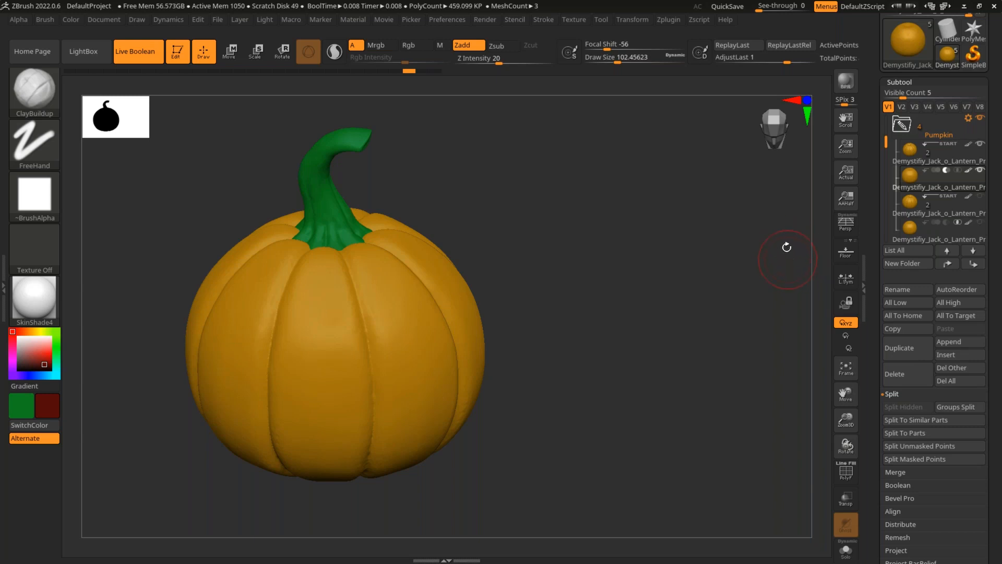
# Delete the duplicated outer pumpkin and the duplicated inner pumpkin from the Pumpkin folder.
pyautogui.click(918, 215)
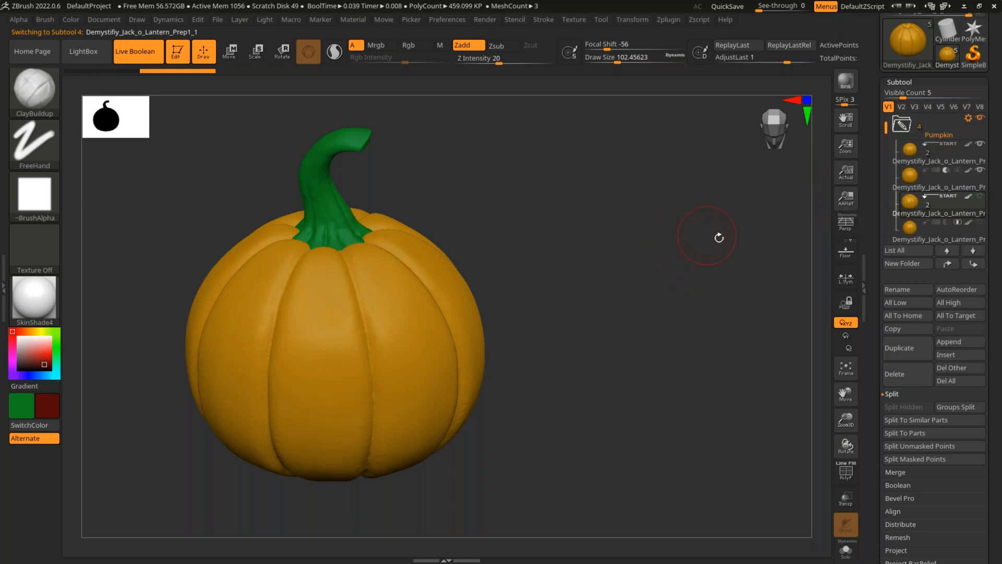
pyautogui.click(911, 381)
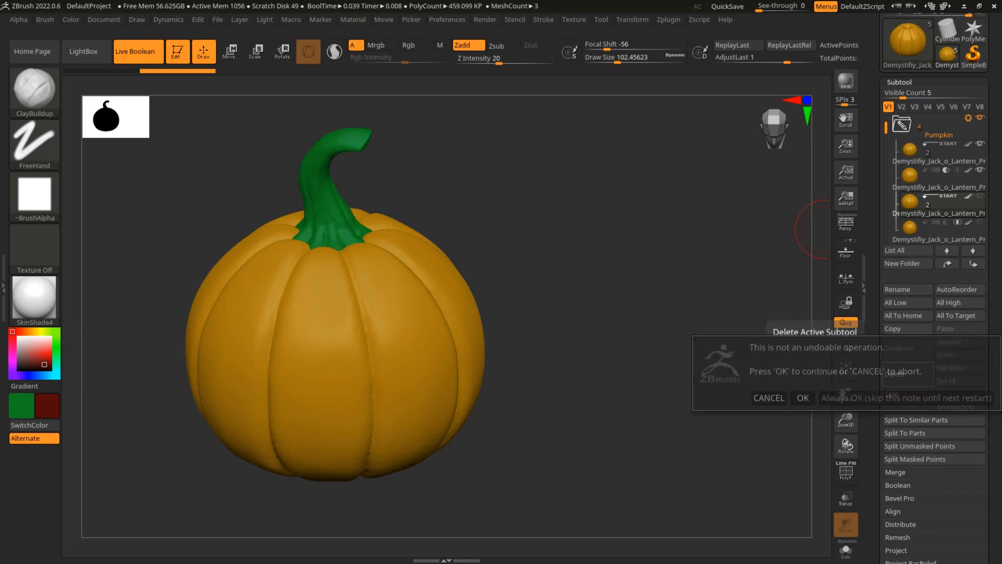
pyautogui.click(801, 397)
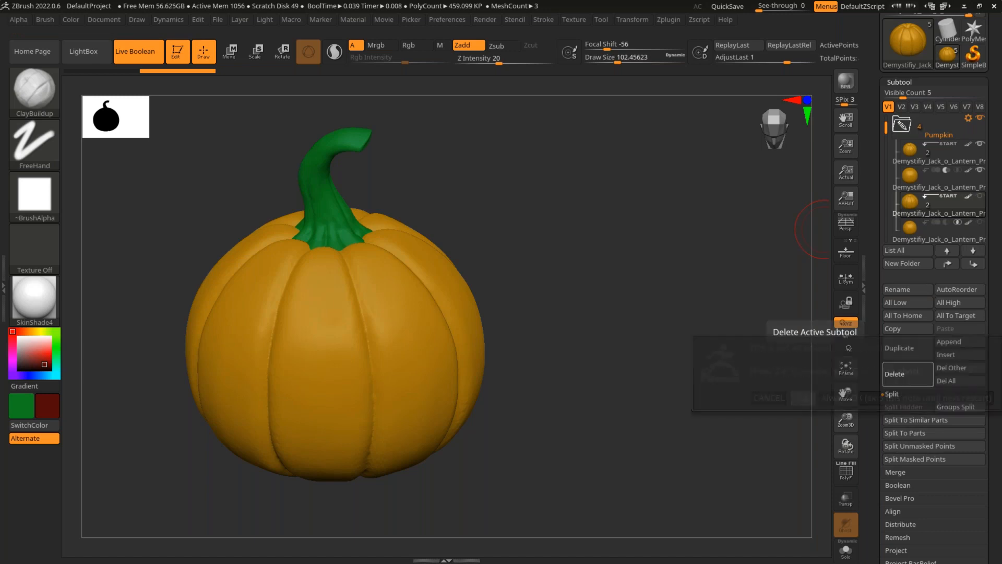
pyautogui.click(908, 381)
pyautogui.click(803, 405)
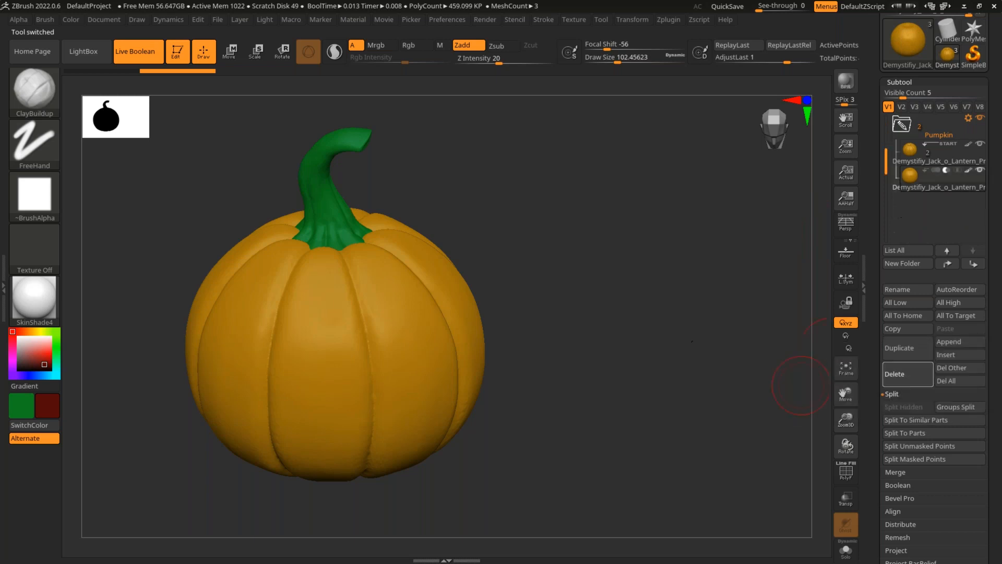
# Preview the remaining inner pumpkin as an Intersection with the outer pumpkin.
pyautogui.moveTo(675, 281); pyautogui.dragTo(675, 245)
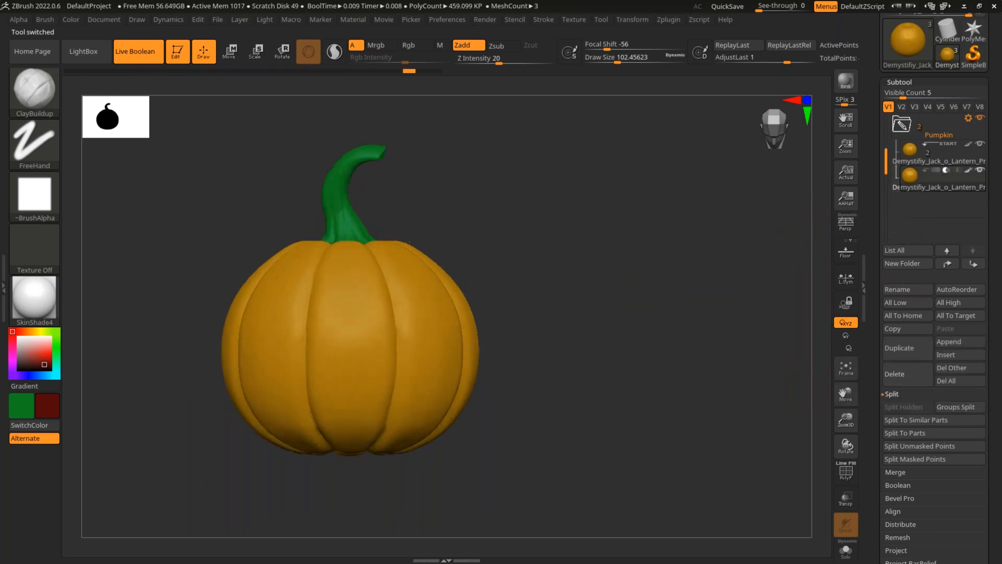
pyautogui.keyDown('ctrl'); pyautogui.moveTo(674, 250); pyautogui.dragTo(686, 321, button='right'); pyautogui.keyUp('ctrl')
pyautogui.click(957, 170)
pyautogui.moveTo(637, 294); pyautogui.dragTo(600, 292)
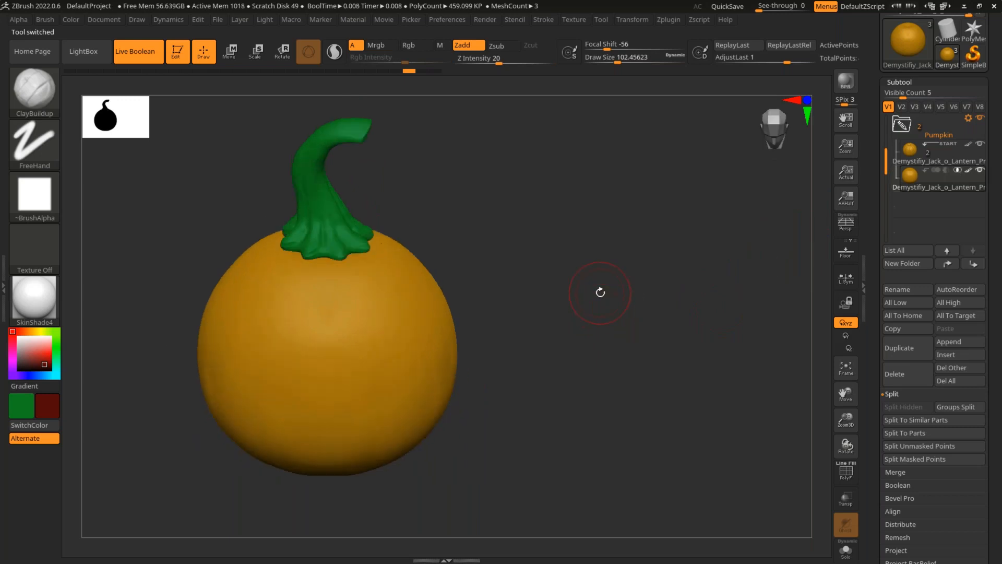
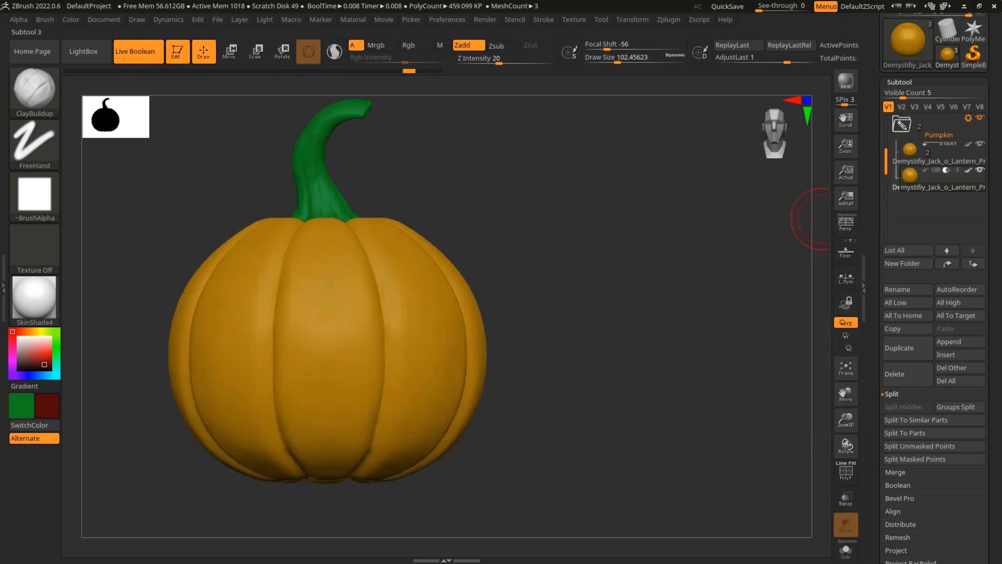
# Move the inner pumpkin sideways so it only partly overlaps the outer pumpkin, and display its wireframe.
pyautogui.press('w')
pyautogui.moveTo(399, 349)
pyautogui.mouseDown()
pyautogui.moveTo(563, 336)
pyautogui.moveTo(547, 335)
pyautogui.mouseUp()
pyautogui.moveTo(651, 272)
pyautogui.mouseDown()
pyautogui.moveTo(624, 311)
pyautogui.moveTo(649, 312)
pyautogui.moveTo(693, 284)
pyautogui.moveTo(675, 311)
pyautogui.moveTo(691, 289)
pyautogui.moveTo(725, 368)
pyautogui.moveTo(559, 223)
pyautogui.mouseUp()
pyautogui.hotkey('shift', 'f')
pyautogui.press('q')
pyautogui.moveTo(741, 342); pyautogui.dragTo(521, 261)
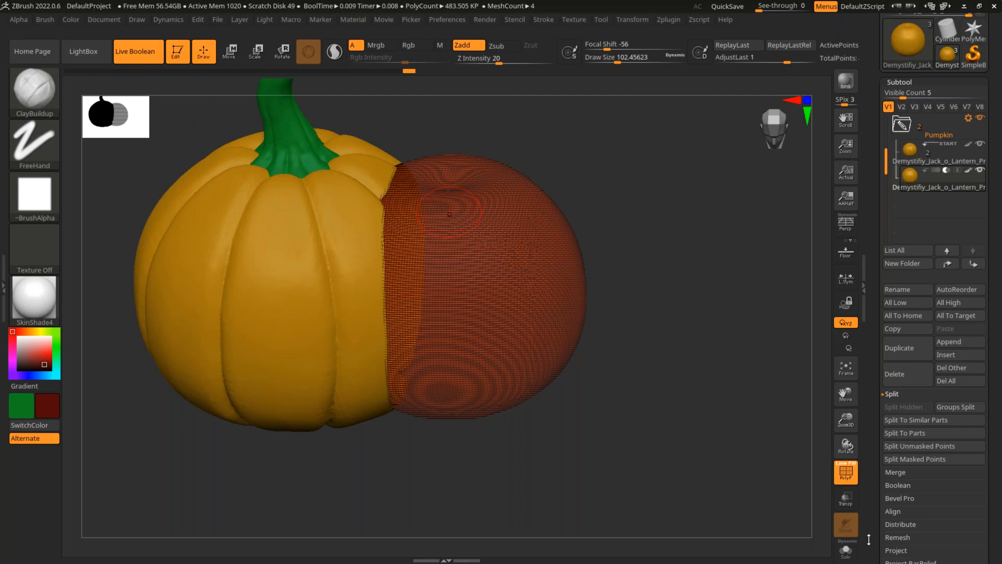
# Isolate the offset inner pumpkin with the wireframe off and view it from the front.
pyautogui.click(846, 551)
pyautogui.hotkey('shift', 'f')
pyautogui.moveTo(649, 311)
pyautogui.mouseDown()
pyautogui.moveTo(651, 300)
pyautogui.moveTo(654, 337)
pyautogui.moveTo(652, 292)
pyautogui.mouseUp()
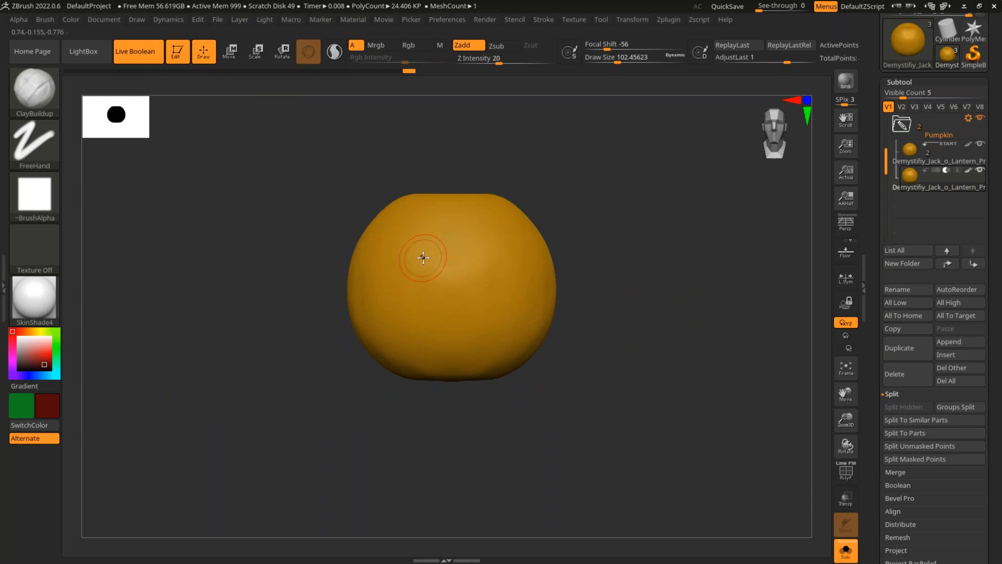
# Show the other subtools again and set the inner pumpkin to Intersection with the outer pumpkin.
pyautogui.click(846, 549)
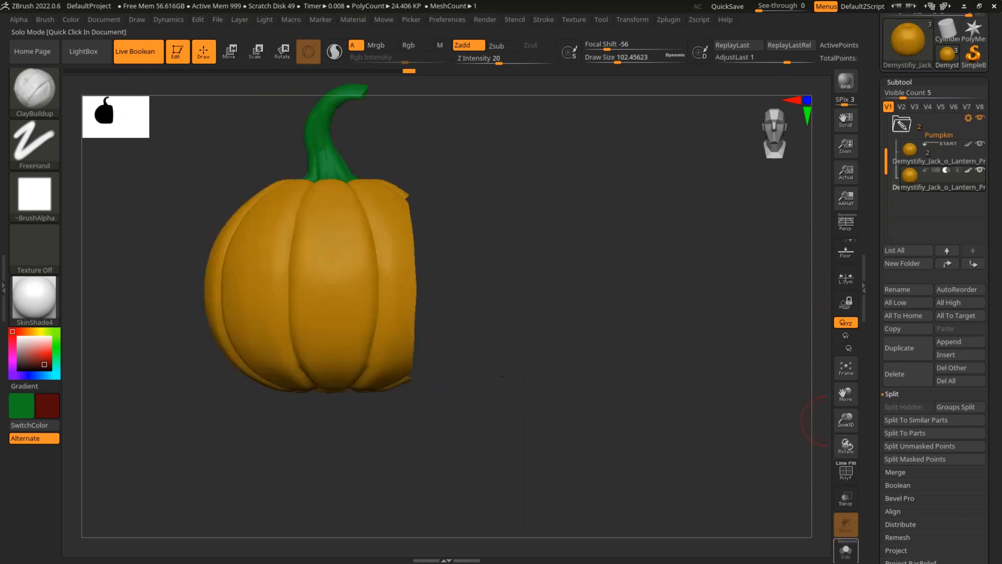
pyautogui.moveTo(644, 285); pyautogui.dragTo(504, 308)
pyautogui.click(957, 169)
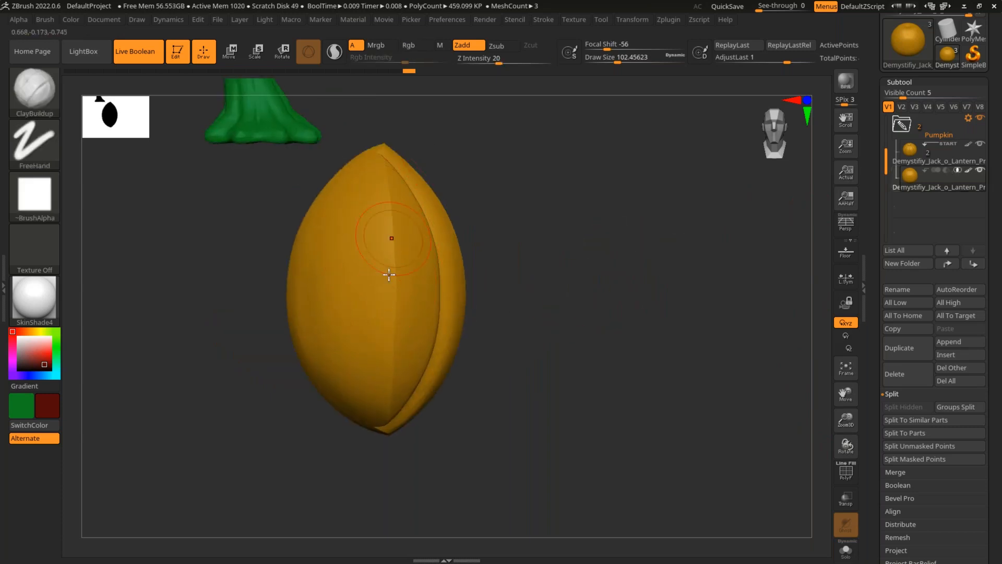
# Mask the inner pumpkin's exposed surface in the intersection with MaskLasso and view the masked subtool alone.
pyautogui.press('ctrl')
pyautogui.press('ctrl')
pyautogui.moveTo(323, 117)
pyautogui.keyDown('ctrl'); pyautogui.mouseDown()
pyautogui.moveTo(297, 465)
pyautogui.moveTo(426, 485)
pyautogui.mouseUp(); pyautogui.keyUp('ctrl')
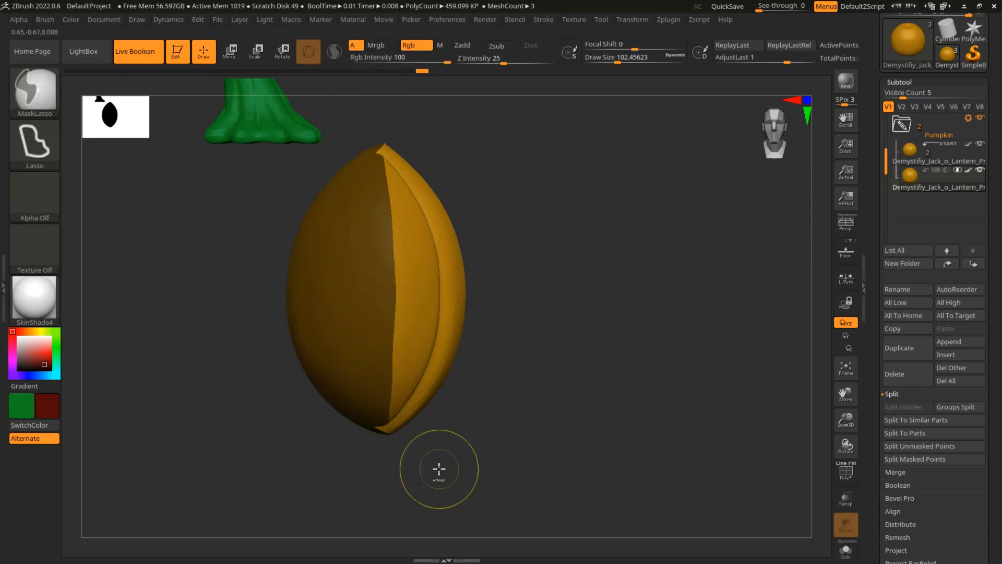
pyautogui.click(845, 547)
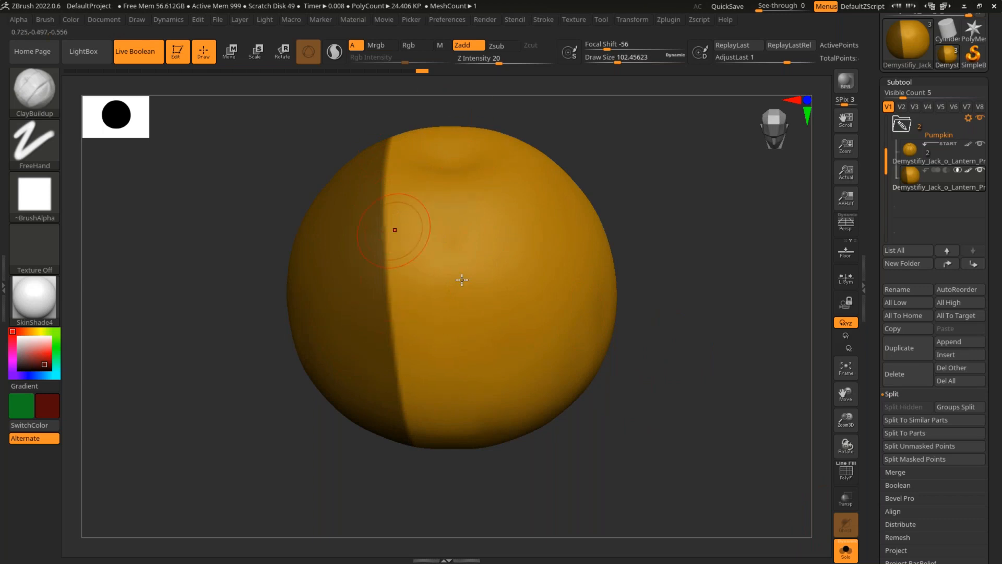
pyautogui.press('shift')
pyautogui.keyDown('shift'); pyautogui.moveTo(735, 293); pyautogui.dragTo(732, 306); pyautogui.keyUp('shift')
pyautogui.keyDown('ctrl'); pyautogui.moveTo(730, 306); pyautogui.dragTo(736, 291); pyautogui.keyUp('ctrl')
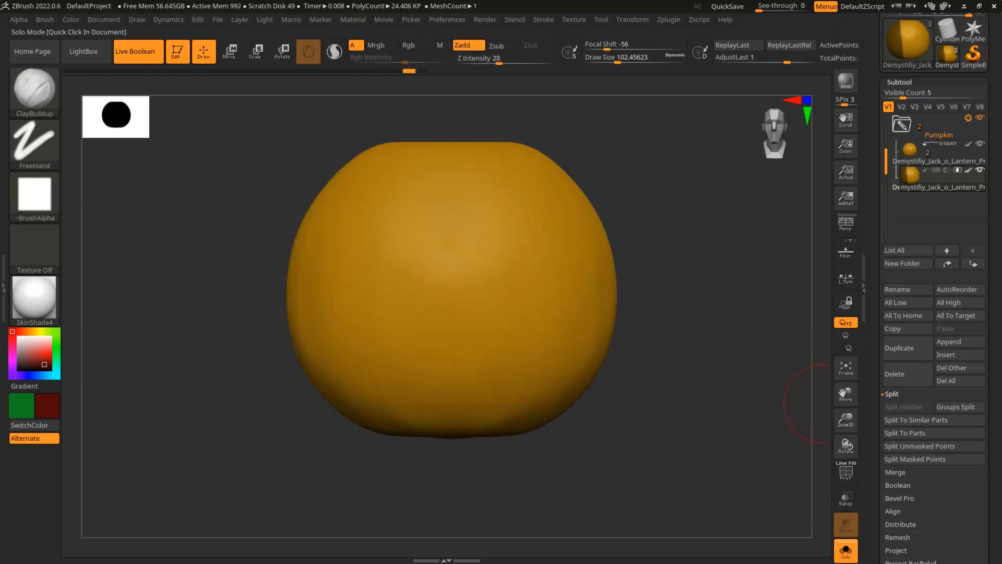
pyautogui.scroll(-2, 702, 335)
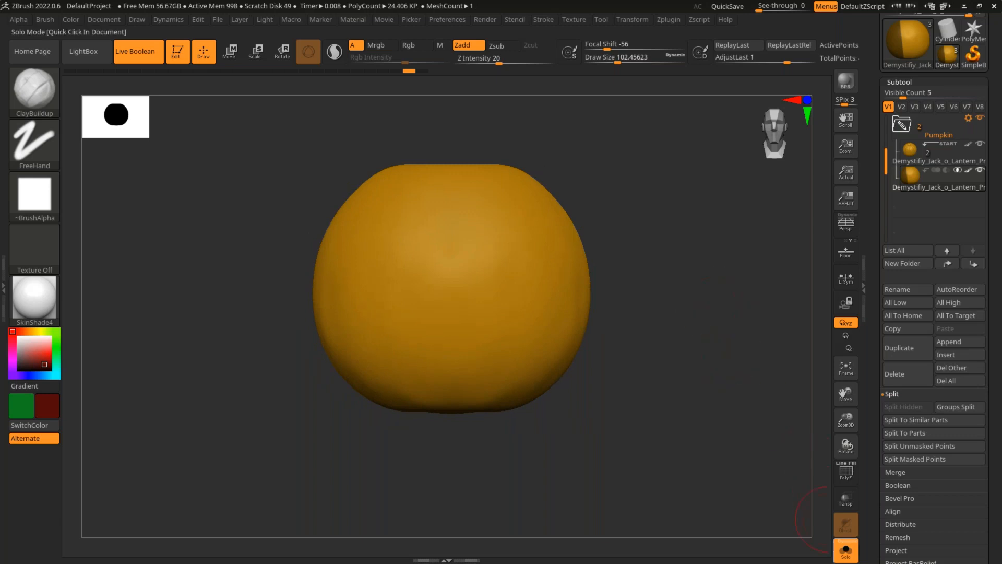
# Bring back the other subtools and test clearing and reapplying the mask on the inner pumpkin.
pyautogui.click(845, 551)
pyautogui.moveTo(418, 132)
pyautogui.keyDown('ctrl'); pyautogui.mouseDown()
pyautogui.moveTo(257, 315)
pyautogui.moveTo(652, 88)
pyautogui.moveTo(627, 115)
pyautogui.mouseUp(); pyautogui.keyUp('ctrl')
pyautogui.moveTo(642, 209)
pyautogui.mouseDown()
pyautogui.moveTo(587, 251)
pyautogui.moveTo(637, 214)
pyautogui.mouseUp()
pyautogui.moveTo(602, 135)
pyautogui.keyDown('ctrl'); pyautogui.mouseDown()
pyautogui.moveTo(197, 474)
pyautogui.moveTo(663, 157)
pyautogui.moveTo(616, 94)
pyautogui.mouseUp(); pyautogui.keyUp('ctrl')
pyautogui.moveTo(575, 242)
pyautogui.keyDown('ctrl'); pyautogui.mouseDown()
pyautogui.moveTo(351, 201)
pyautogui.moveTo(541, 225)
pyautogui.mouseUp(); pyautogui.keyUp('ctrl')
pyautogui.moveTo(458, 117)
pyautogui.keyDown('ctrl'); pyautogui.mouseDown()
pyautogui.moveTo(241, 197)
pyautogui.moveTo(596, 117)
pyautogui.mouseUp(); pyautogui.keyUp('ctrl')
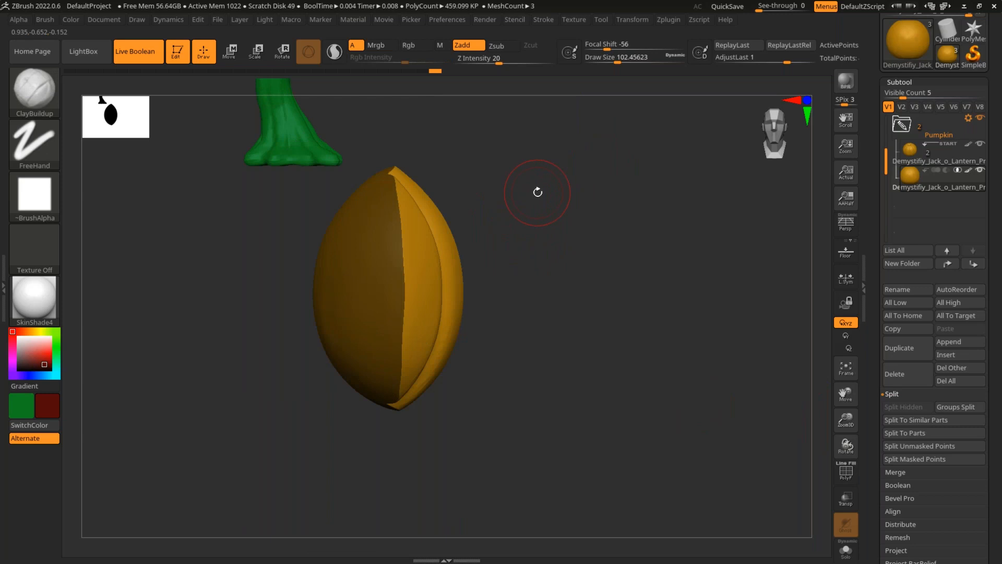
pyautogui.moveTo(553, 215)
pyautogui.mouseDown()
pyautogui.moveTo(543, 232)
pyautogui.moveTo(554, 220)
pyautogui.mouseUp()
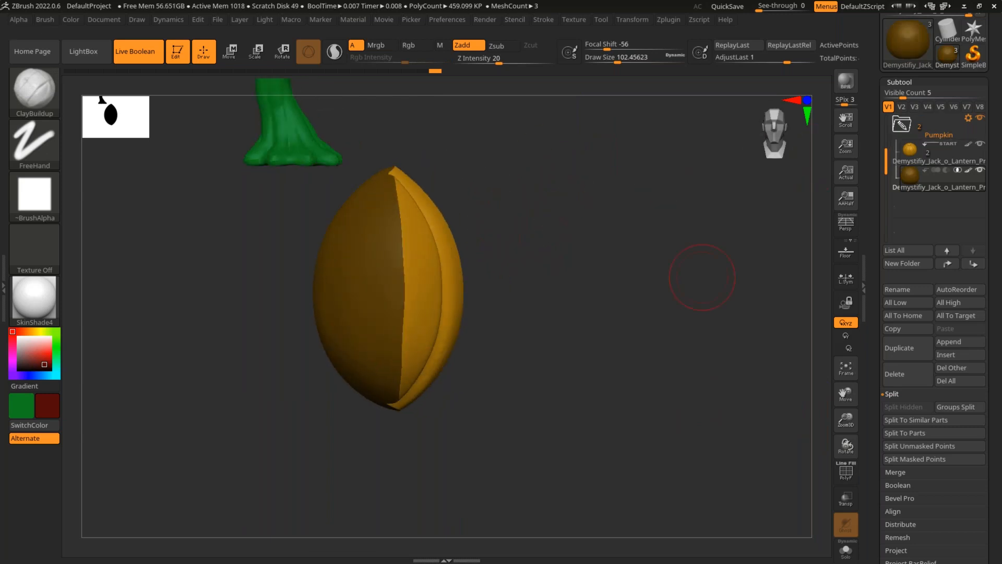
# Run Boolean Folder on the Pumpkin folder and select the resulting intersection mesh.
pyautogui.click(901, 124)
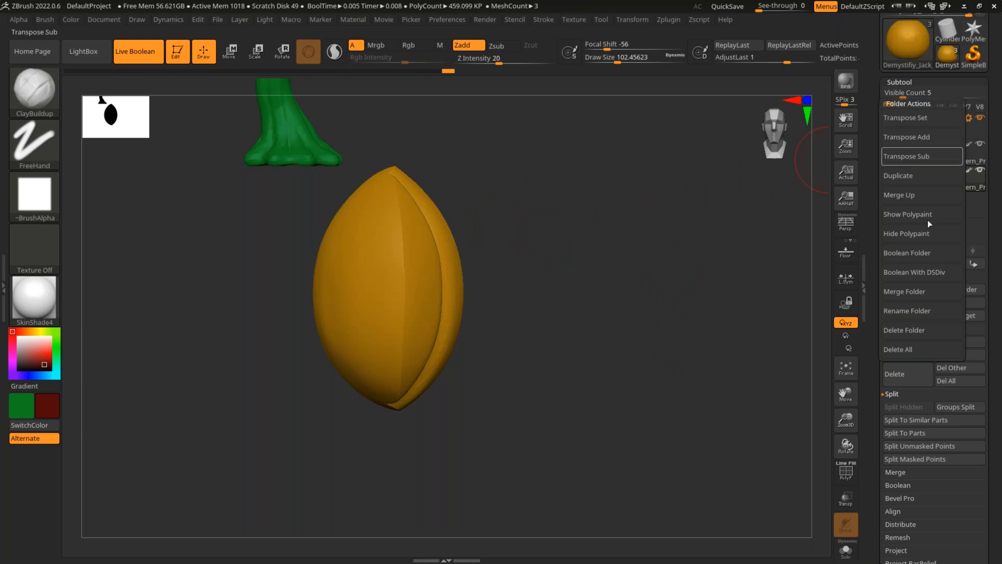
pyautogui.click(907, 253)
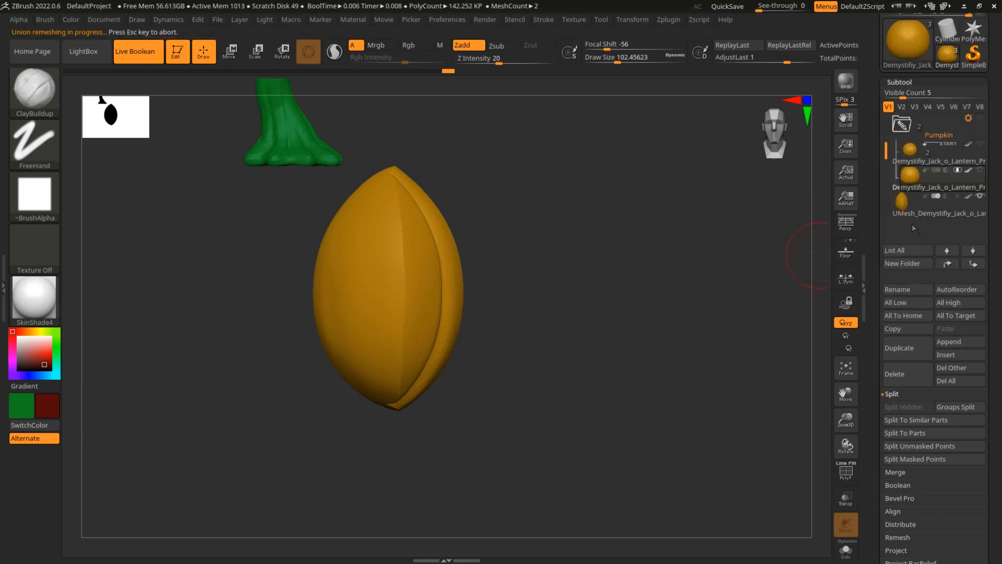
pyautogui.moveTo(558, 119)
pyautogui.keyDown('ctrl'); pyautogui.keyDown('shift'); pyautogui.mouseDown()
pyautogui.moveTo(335, 481)
pyautogui.moveTo(282, 501)
pyautogui.moveTo(284, 491)
pyautogui.mouseUp(); pyautogui.keyUp('shift'); pyautogui.keyUp('ctrl')
pyautogui.moveTo(572, 266)
pyautogui.mouseDown()
pyautogui.moveTo(603, 244)
pyautogui.moveTo(593, 277)
pyautogui.moveTo(587, 266)
pyautogui.mouseUp()
pyautogui.hotkey('shift', 'f')
pyautogui.moveTo(508, 122)
pyautogui.keyDown('ctrl'); pyautogui.mouseDown()
pyautogui.moveTo(498, 463)
pyautogui.moveTo(631, 341)
pyautogui.mouseUp(); pyautogui.keyUp('ctrl')
pyautogui.hotkey('shift', 'f')
pyautogui.moveTo(647, 261)
pyautogui.mouseDown()
pyautogui.moveTo(590, 286)
pyautogui.moveTo(619, 304)
pyautogui.mouseUp()
pyautogui.keyDown('shift'); pyautogui.moveTo(711, 324); pyautogui.dragTo(751, 334); pyautogui.keyUp('shift')
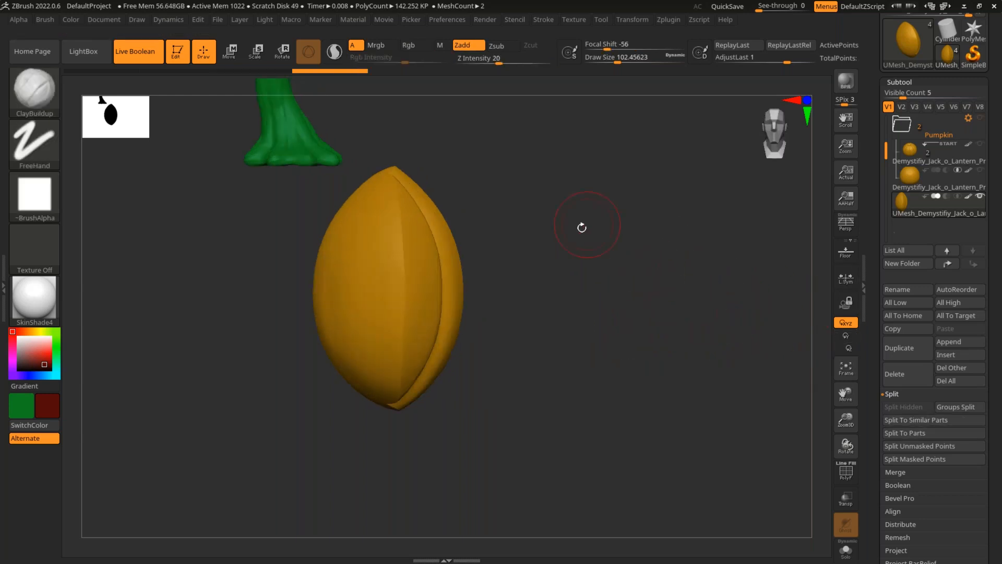
# Examine the intersection mesh's polygroups by comparing it with the wireframe shown and hidden.
pyautogui.hotkey('shift', 'f')
pyautogui.keyDown('alt'); pyautogui.moveTo(617, 243); pyautogui.dragTo(618, 287); pyautogui.keyUp('alt')
pyautogui.moveTo(464, 147)
pyautogui.mouseDown()
pyautogui.moveTo(453, 179)
pyautogui.moveTo(464, 148)
pyautogui.mouseUp()
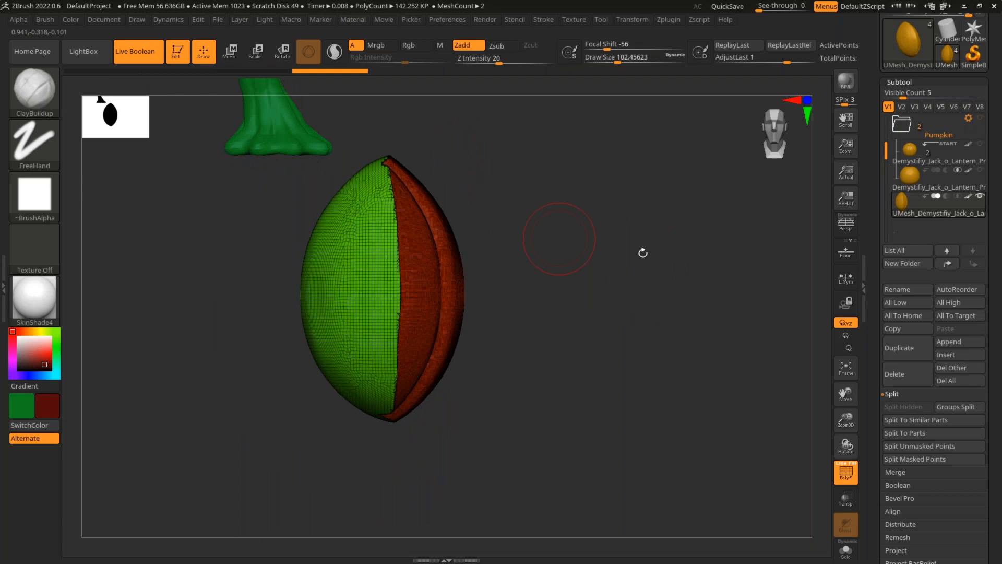
pyautogui.hotkey('shift', 'f')
pyautogui.hotkey('shift', 'f')
pyautogui.moveTo(566, 280)
pyautogui.mouseDown()
pyautogui.moveTo(528, 339)
pyautogui.moveTo(567, 264)
pyautogui.moveTo(552, 295)
pyautogui.moveTo(572, 270)
pyautogui.mouseUp()
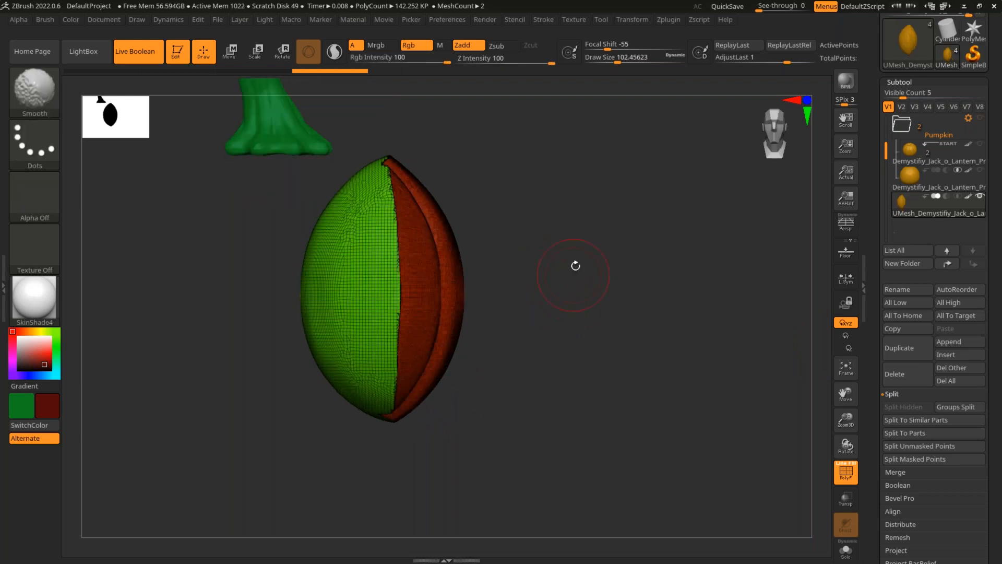
pyautogui.hotkey('shift', 'f')
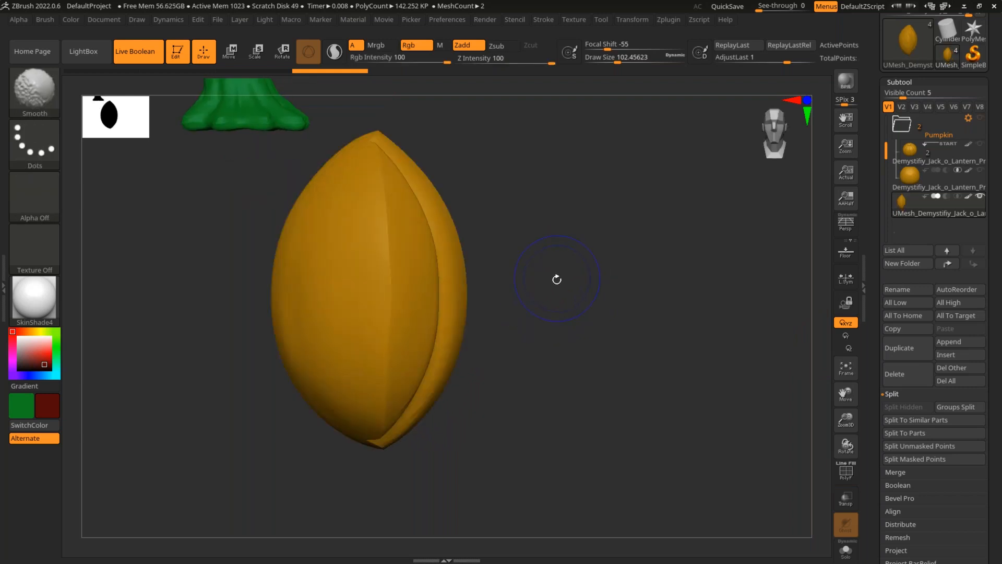
pyautogui.hotkey('shift', 'f')
pyautogui.moveTo(568, 284); pyautogui.dragTo(535, 270)
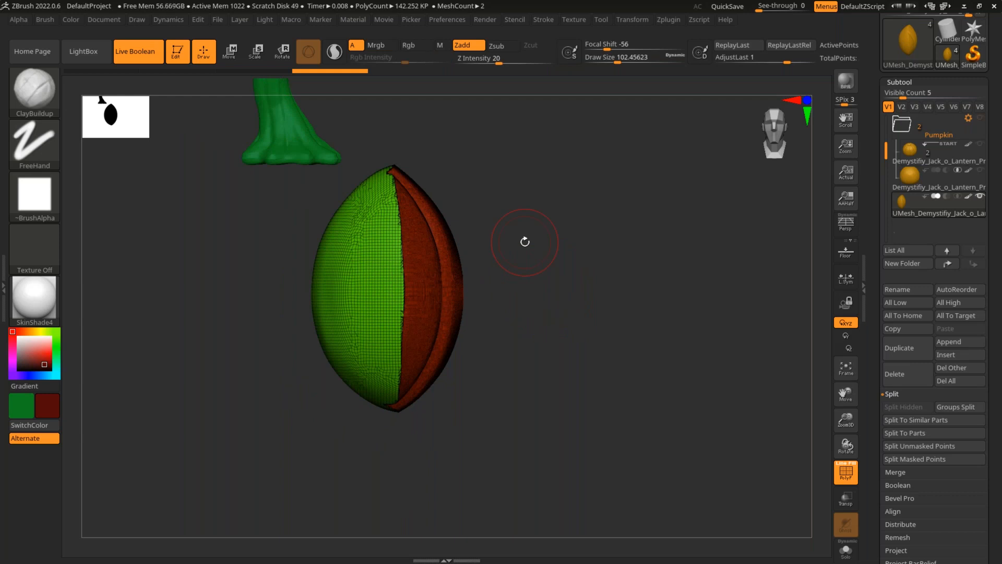
# Select the original inner pumpkin, view it in isolation, and display the Pumpkin folder with the wireframe off.
pyautogui.hotkey('alt', 'Up')
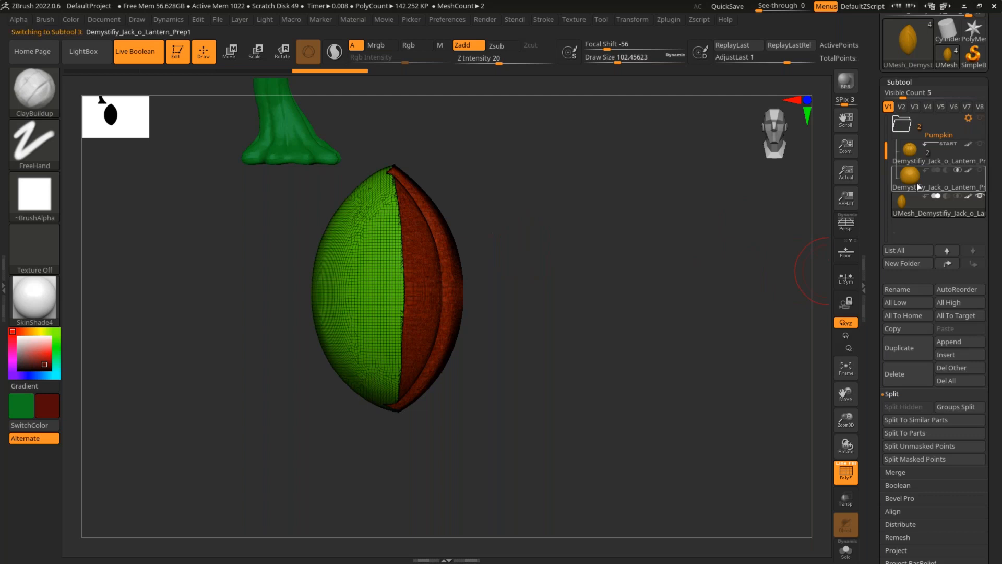
pyautogui.scroll(-2, 648, 263)
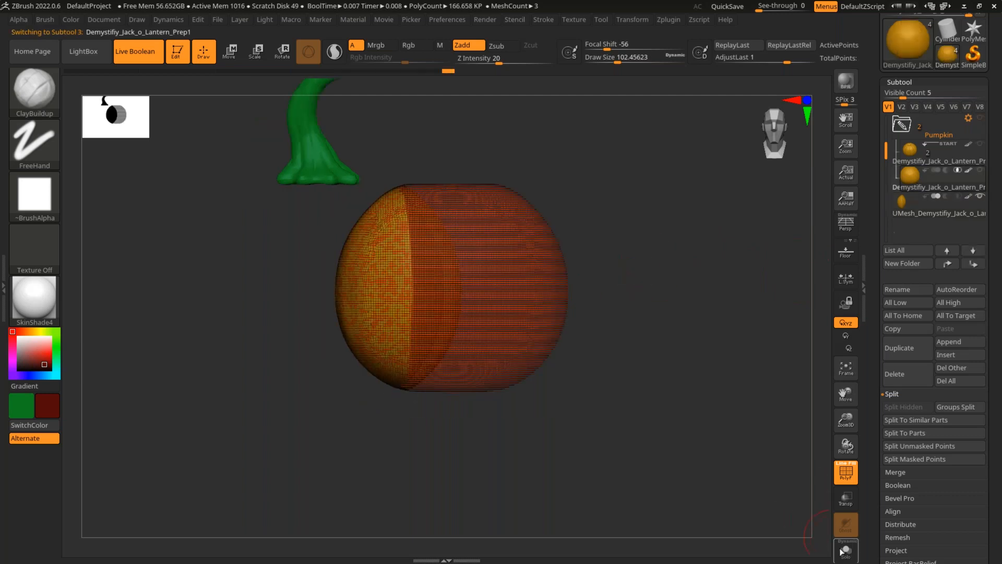
pyautogui.click(845, 550)
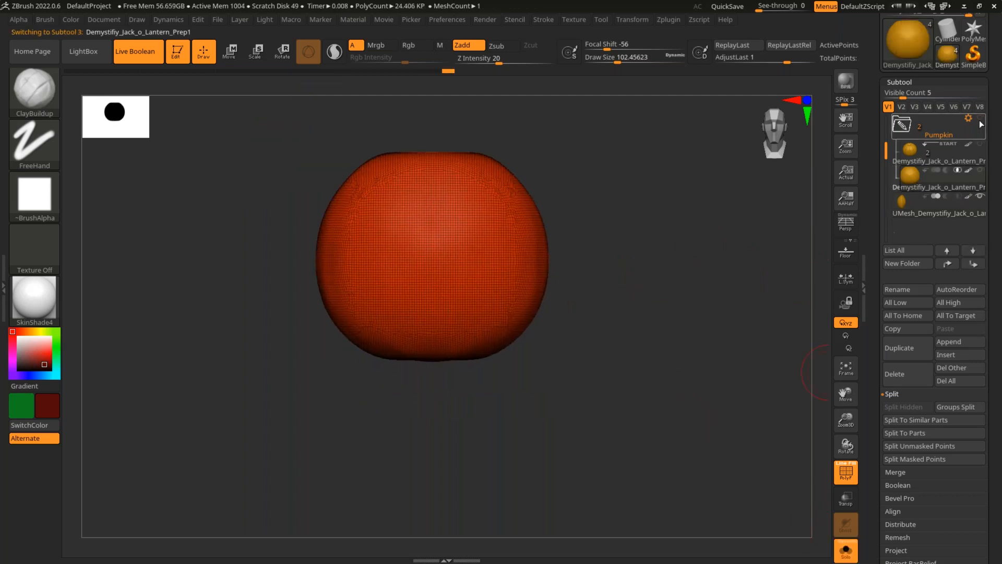
pyautogui.moveTo(613, 273)
pyautogui.mouseDown()
pyautogui.moveTo(624, 264)
pyautogui.moveTo(624, 282)
pyautogui.moveTo(646, 259)
pyautogui.moveTo(642, 290)
pyautogui.moveTo(622, 246)
pyautogui.moveTo(559, 324)
pyautogui.moveTo(620, 280)
pyautogui.moveTo(602, 269)
pyautogui.mouseUp()
pyautogui.hotkey('shift', 'f')
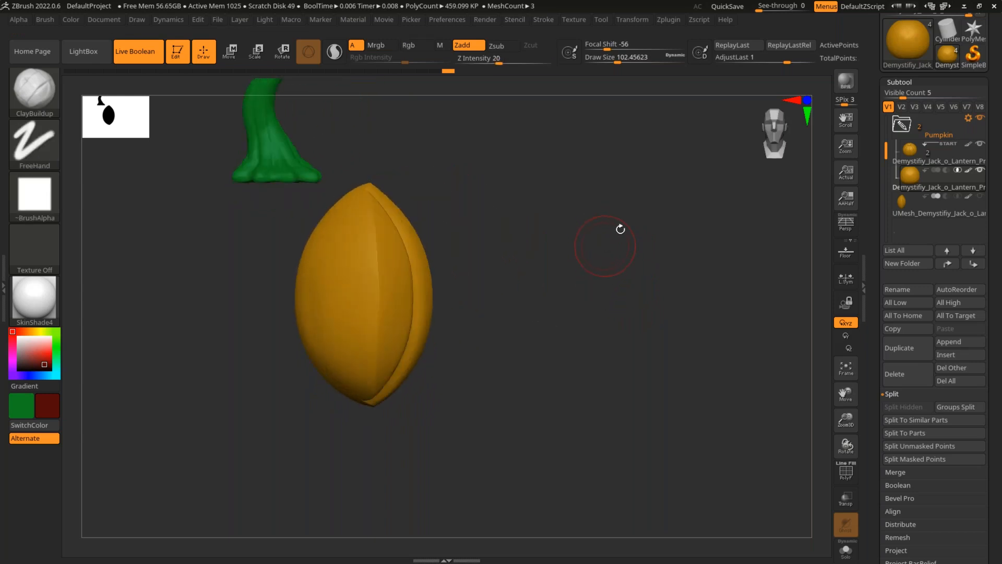
# Select the UMesh intersection result, isolate it with its polygroups displayed, and reduce the draw size to about 34.
pyautogui.press('Down')
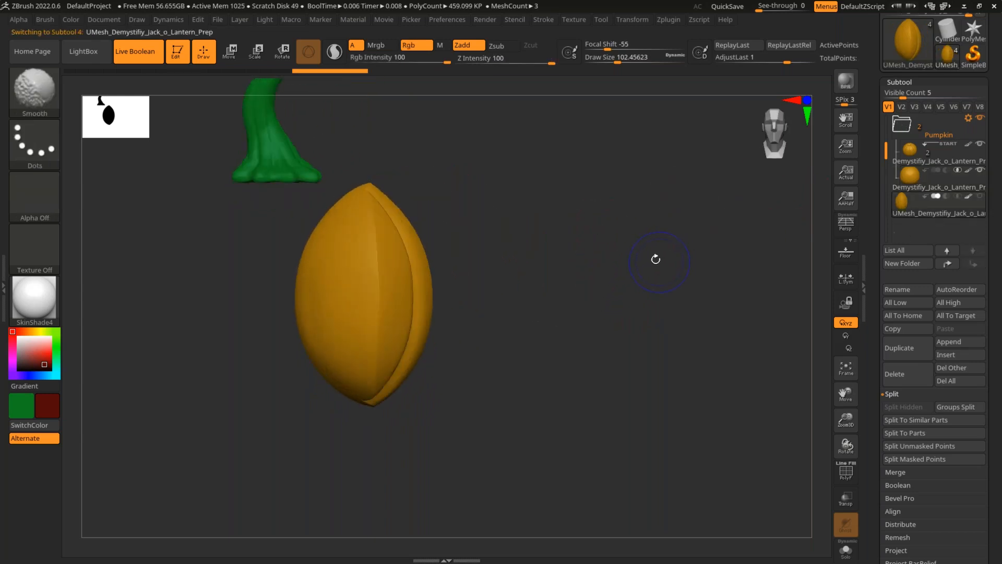
pyautogui.hotkey('shift', 'f')
pyautogui.press('f')
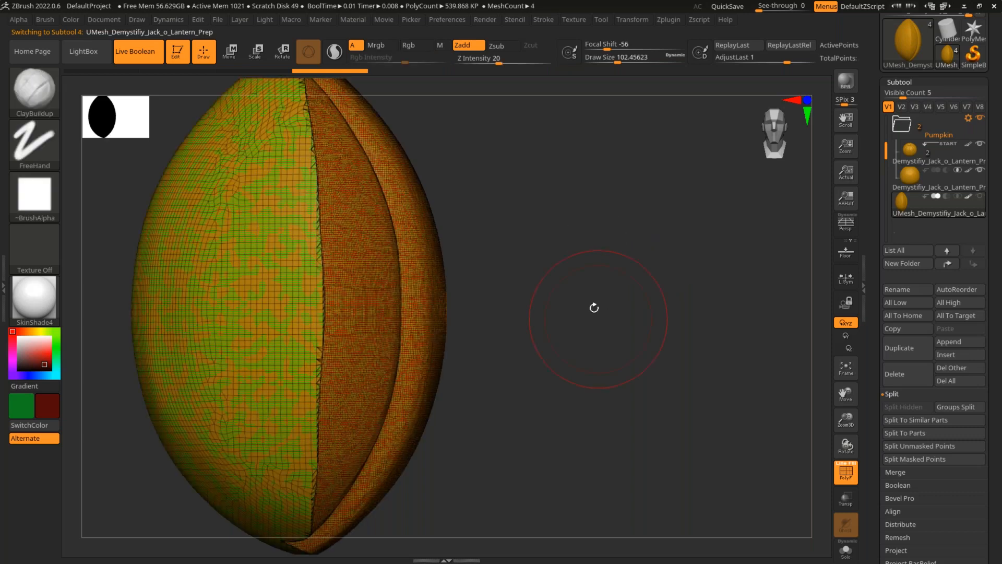
pyautogui.moveTo(593, 307); pyautogui.dragTo(793, 275)
pyautogui.click(845, 550)
pyautogui.press('s')
pyautogui.moveTo(353, 155); pyautogui.dragTo(337, 155)
pyautogui.keyDown('alt'); pyautogui.moveTo(605, 193); pyautogui.dragTo(585, 162); pyautogui.keyUp('alt')
pyautogui.moveTo(584, 161); pyautogui.dragTo(637, 286)
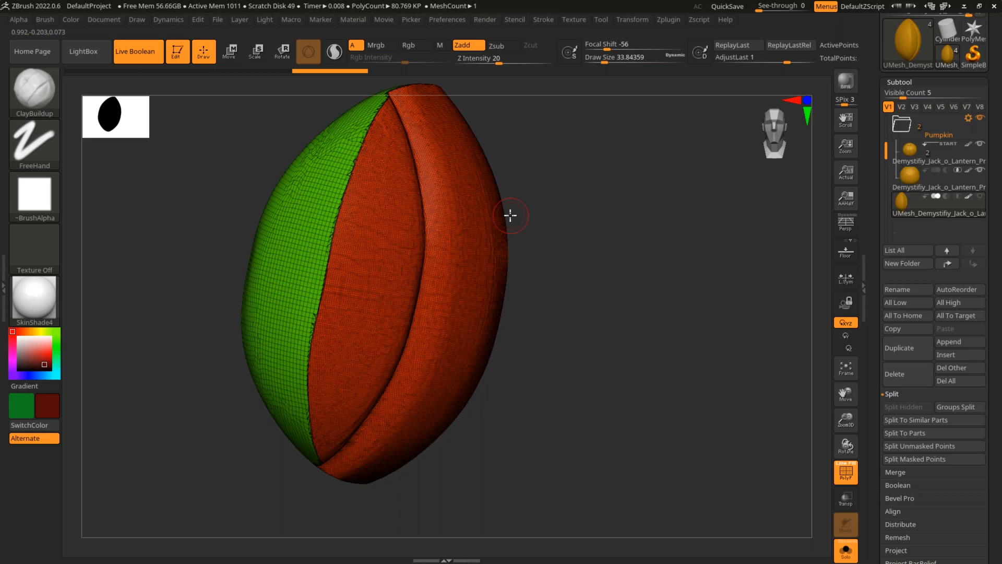
pyautogui.keyDown('alt'); pyautogui.moveTo(651, 210); pyautogui.dragTo(646, 240); pyautogui.keyUp('alt')
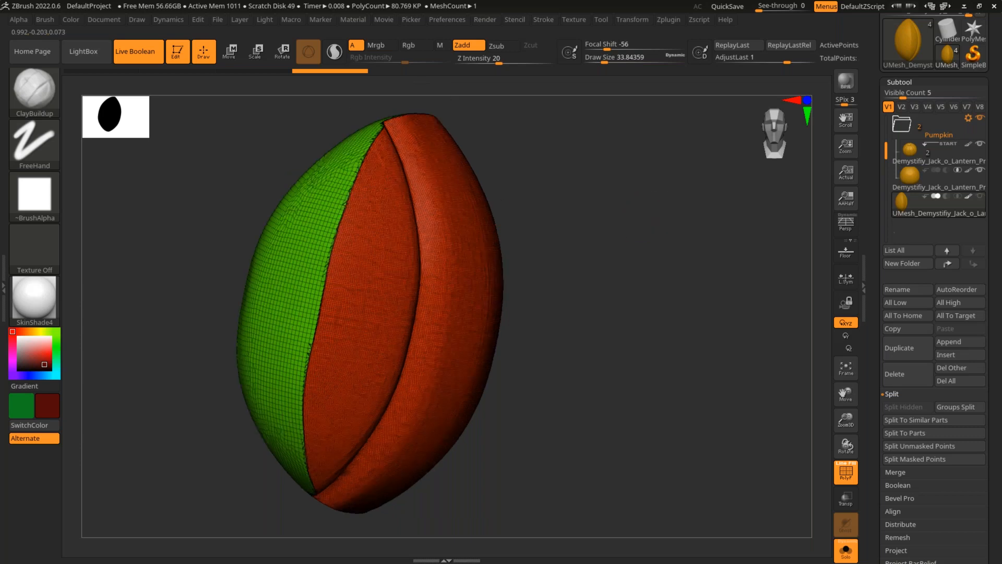
# Isolate a polygroup of the intersection mesh to inspect its cut edge, and restore the full mesh.
pyautogui.keyDown('ctrl'); pyautogui.keyDown('shift'); pyautogui.click(481, 262); pyautogui.keyUp('shift'); pyautogui.keyUp('ctrl')
pyautogui.moveTo(517, 245)
pyautogui.mouseDown()
pyautogui.moveTo(559, 252)
pyautogui.moveTo(618, 222)
pyautogui.moveTo(548, 213)
pyautogui.mouseUp()
pyautogui.keyDown('ctrl'); pyautogui.keyDown('shift'); pyautogui.click(618, 222); pyautogui.keyUp('shift'); pyautogui.keyUp('ctrl')
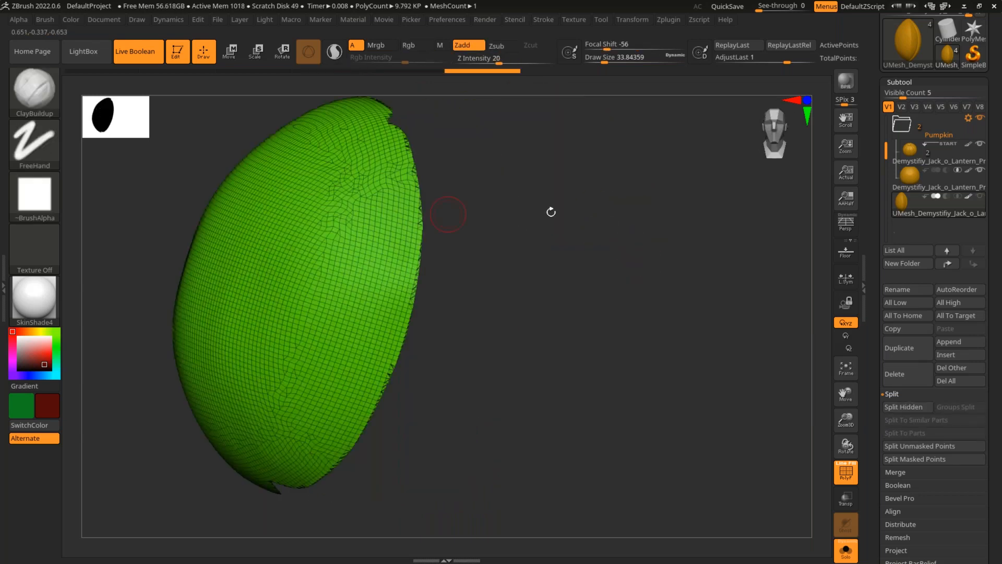
pyautogui.keyDown('ctrl'); pyautogui.keyDown('shift'); pyautogui.click(626, 192); pyautogui.keyUp('shift'); pyautogui.keyUp('ctrl')
pyautogui.moveTo(626, 192)
pyautogui.mouseDown()
pyautogui.moveTo(587, 234)
pyautogui.moveTo(535, 232)
pyautogui.mouseUp()
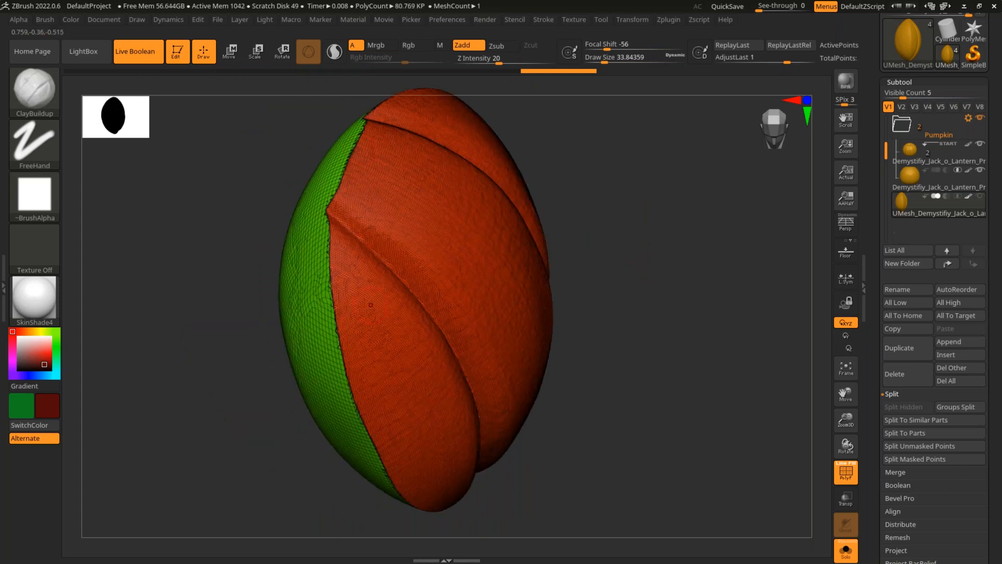
# Choose the CurveStrapSnap brush.
pyautogui.press('b')
pyautogui.press('c')
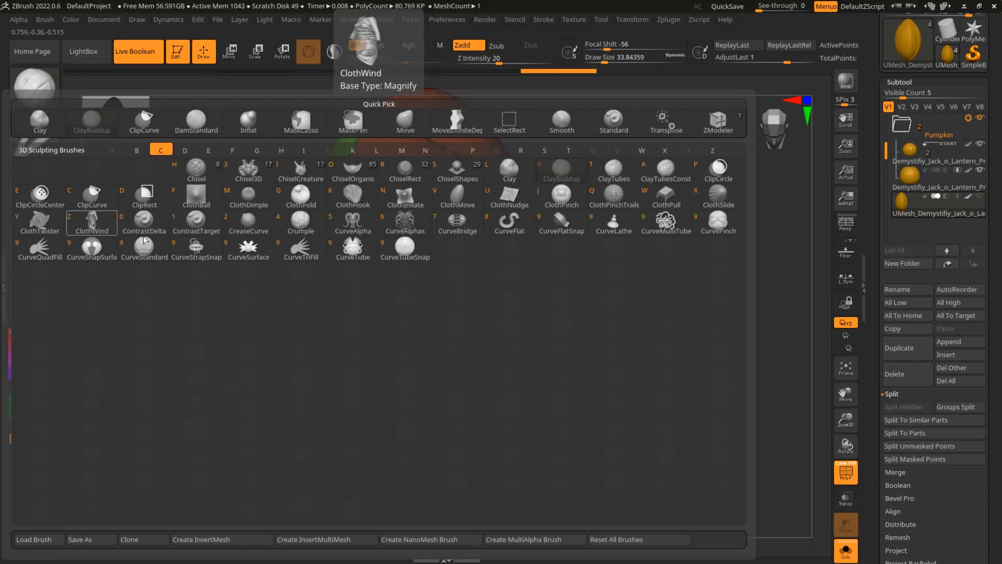
pyautogui.click(207, 259)
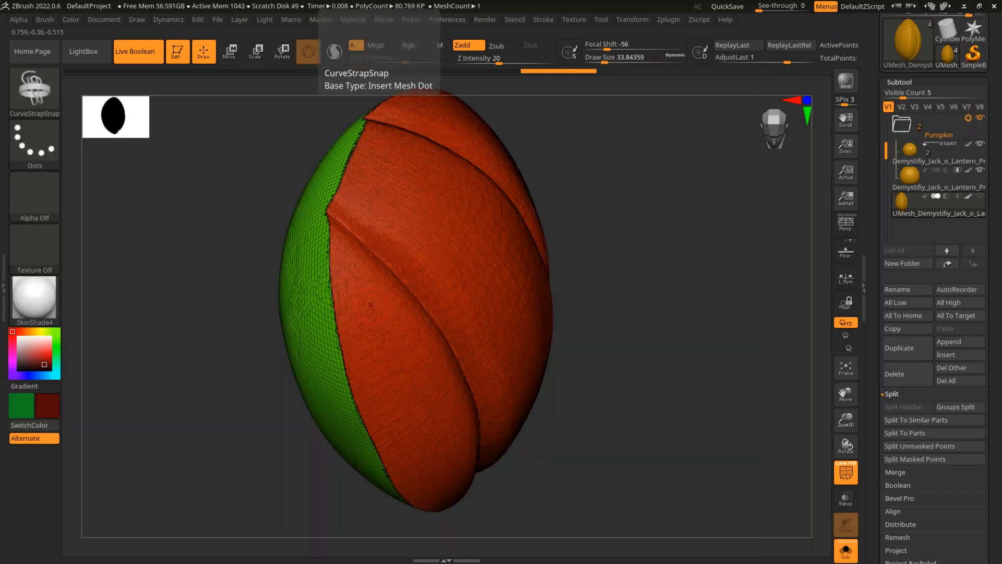
# Frame the intersection mesh with curves along its polygroup borders only, excluding open borders and creased edges.
pyautogui.click(543, 19)
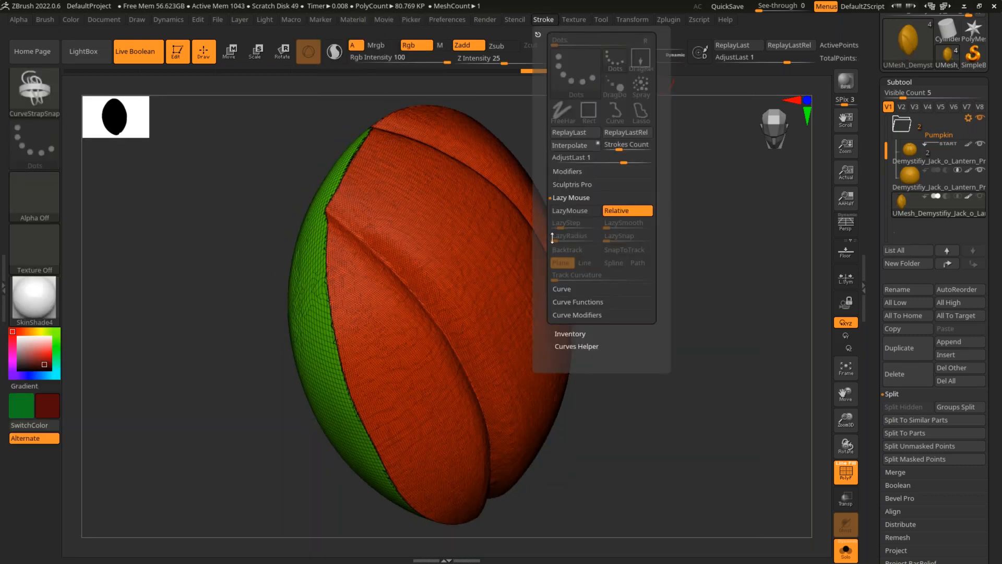
pyautogui.click(562, 289)
pyautogui.click(576, 327)
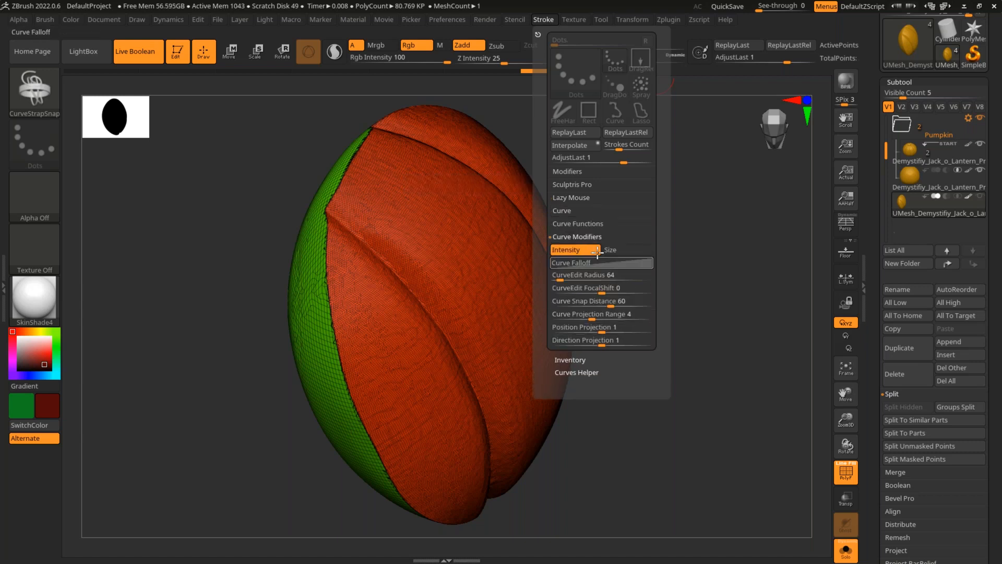
pyautogui.click(577, 223)
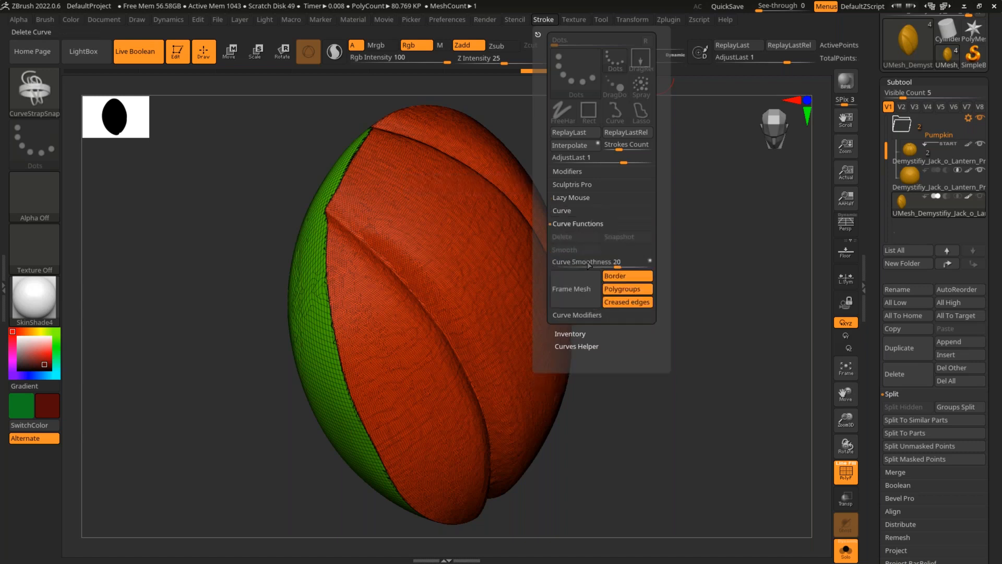
pyautogui.click(630, 302)
pyautogui.click(590, 289)
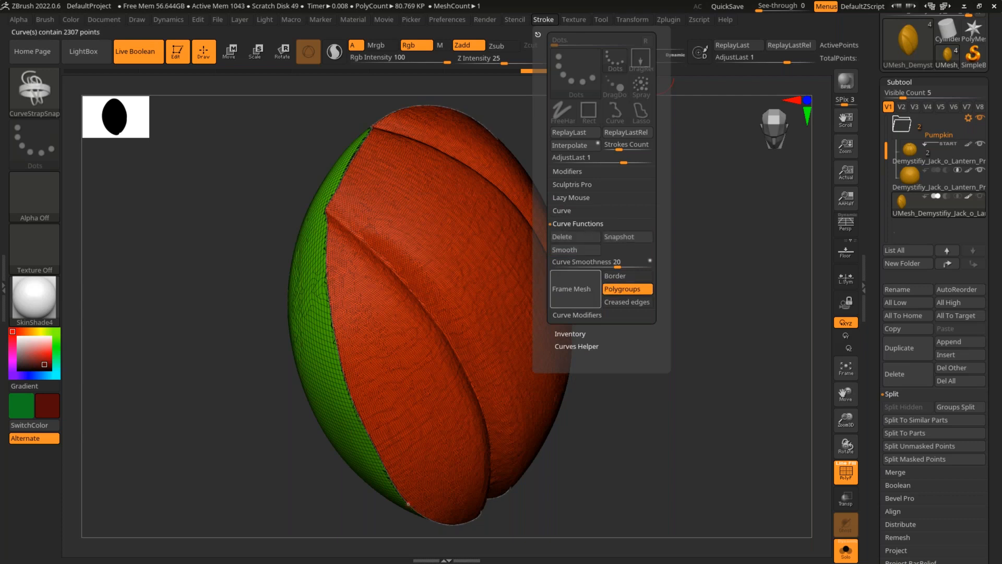
# Undo the last curve operations on the intersection mesh.
pyautogui.moveTo(693, 279)
pyautogui.mouseDown()
pyautogui.moveTo(701, 257)
pyautogui.moveTo(688, 240)
pyautogui.moveTo(704, 324)
pyautogui.moveTo(679, 263)
pyautogui.moveTo(647, 260)
pyautogui.moveTo(621, 300)
pyautogui.mouseUp()
pyautogui.hotkey('ctrl', 'z')
pyautogui.hotkey('ctrl', 'z')
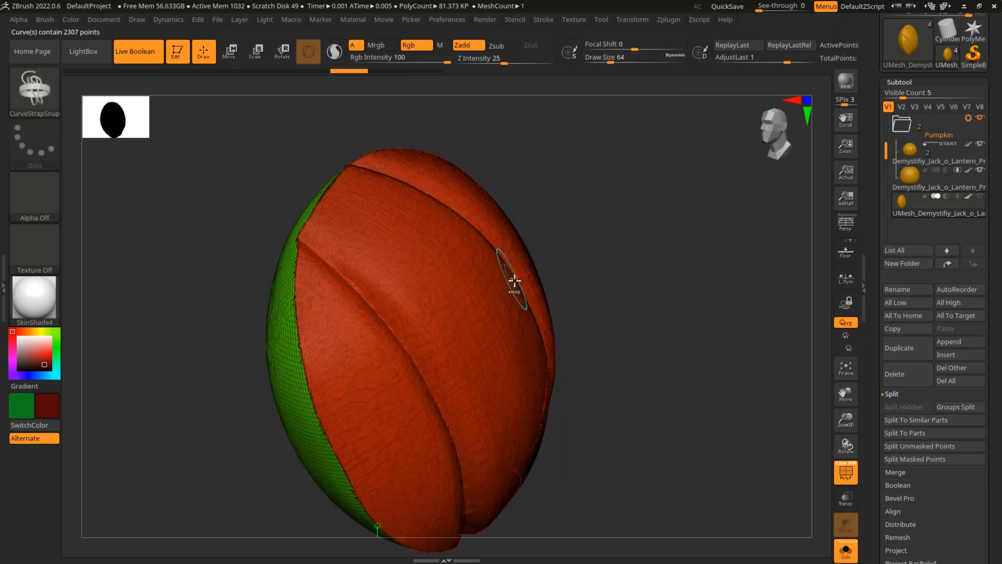
# Hide the wireframe and isolate the ribbed outer-surface polygroup of the intersection mesh.
pyautogui.hotkey('shift', 'f')
pyautogui.hotkey('shift', 'f')
pyautogui.hotkey('shift', 'f')
pyautogui.keyDown('ctrl'); pyautogui.keyDown('shift'); pyautogui.click(450, 284); pyautogui.keyUp('shift'); pyautogui.keyUp('ctrl')
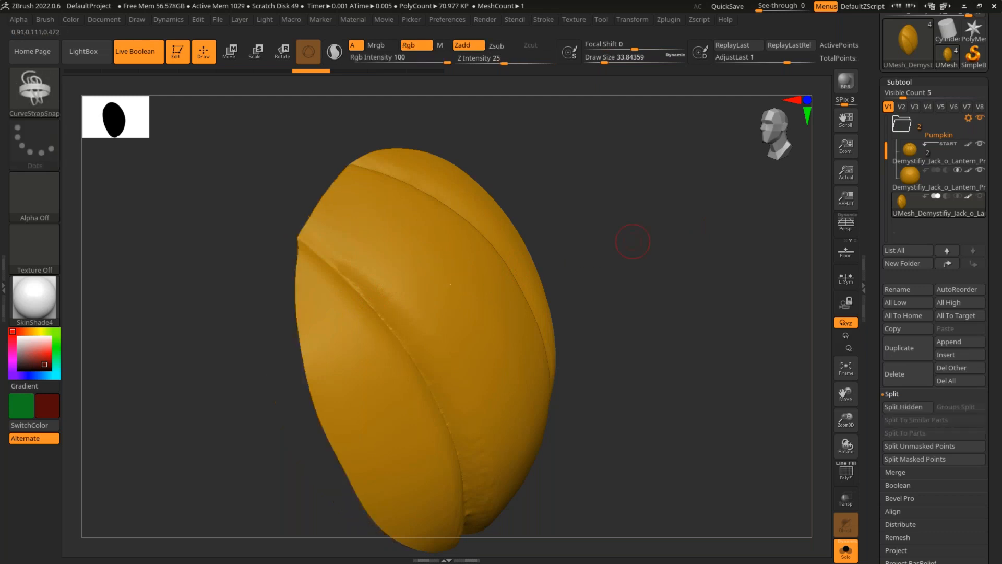
# Unhide the rest of the intersection mesh and show its wireframe to examine the two polygroups and their shared border.
pyautogui.keyDown('ctrl'); pyautogui.keyDown('shift'); pyautogui.click(642, 226); pyautogui.keyUp('shift'); pyautogui.keyUp('ctrl')
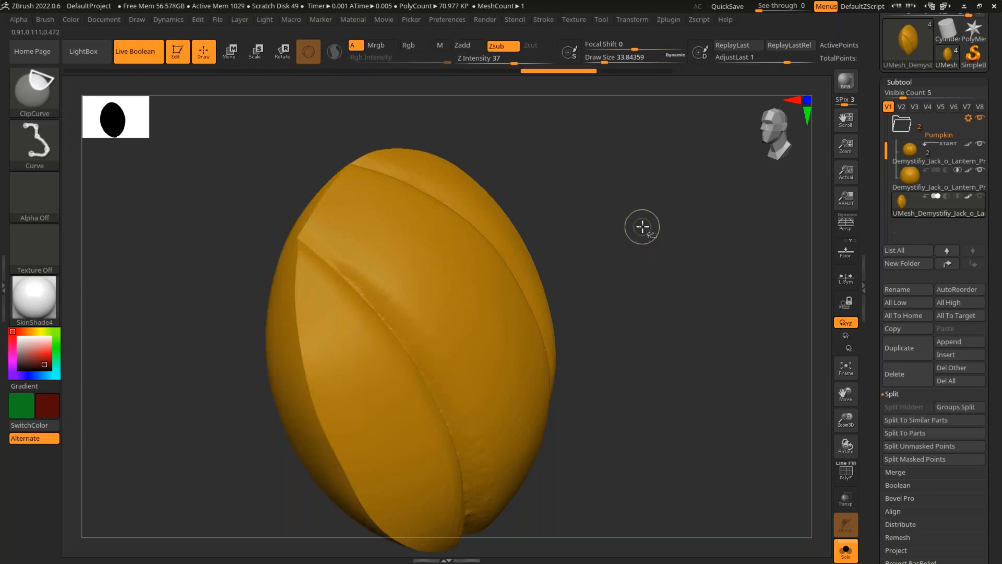
pyautogui.keyDown('ctrl'); pyautogui.click(643, 226); pyautogui.keyUp('ctrl')
pyautogui.keyDown('ctrl'); pyautogui.keyDown('shift'); pyautogui.click(663, 228); pyautogui.keyUp('shift'); pyautogui.keyUp('ctrl')
pyautogui.keyDown('ctrl'); pyautogui.click(649, 228); pyautogui.keyUp('ctrl')
pyautogui.moveTo(646, 229)
pyautogui.mouseDown()
pyautogui.moveTo(665, 232)
pyautogui.moveTo(629, 223)
pyautogui.moveTo(631, 232)
pyautogui.mouseUp()
pyautogui.hotkey('shift', 'f')
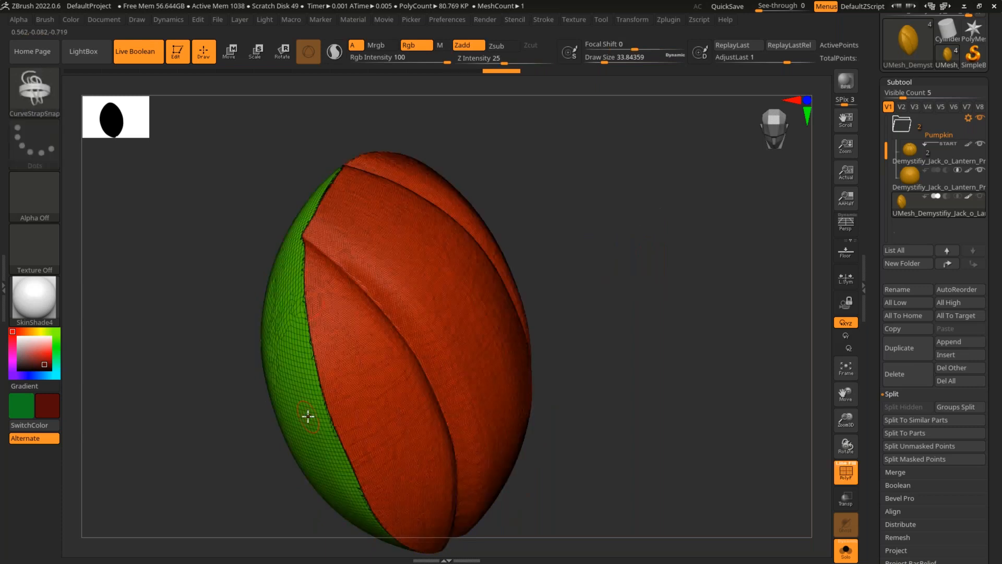
pyautogui.moveTo(613, 283); pyautogui.dragTo(648, 337)
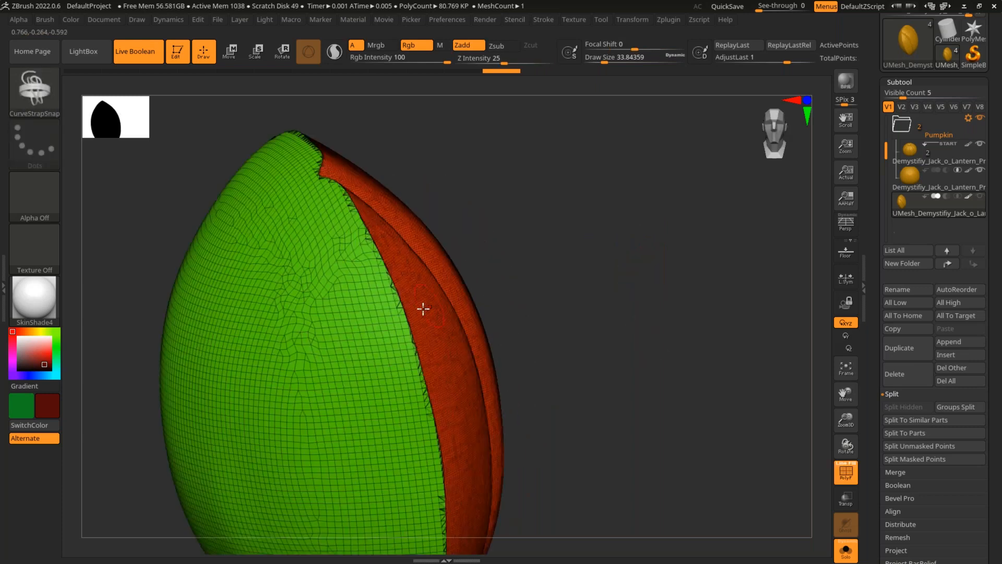
# Frame the fully visible intersection mesh with curves along its polygroup borders.
pyautogui.click(574, 20)
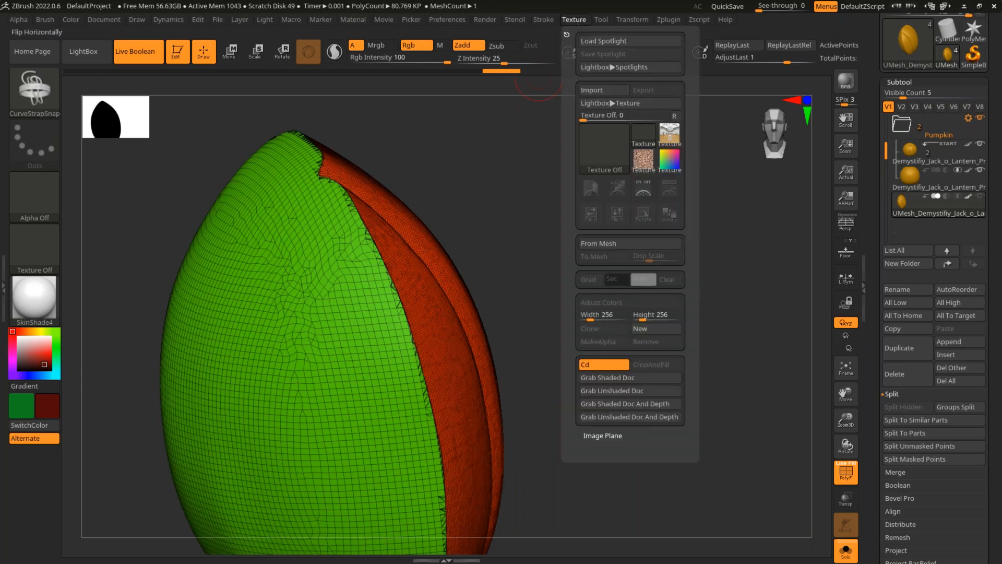
pyautogui.moveTo(543, 20)
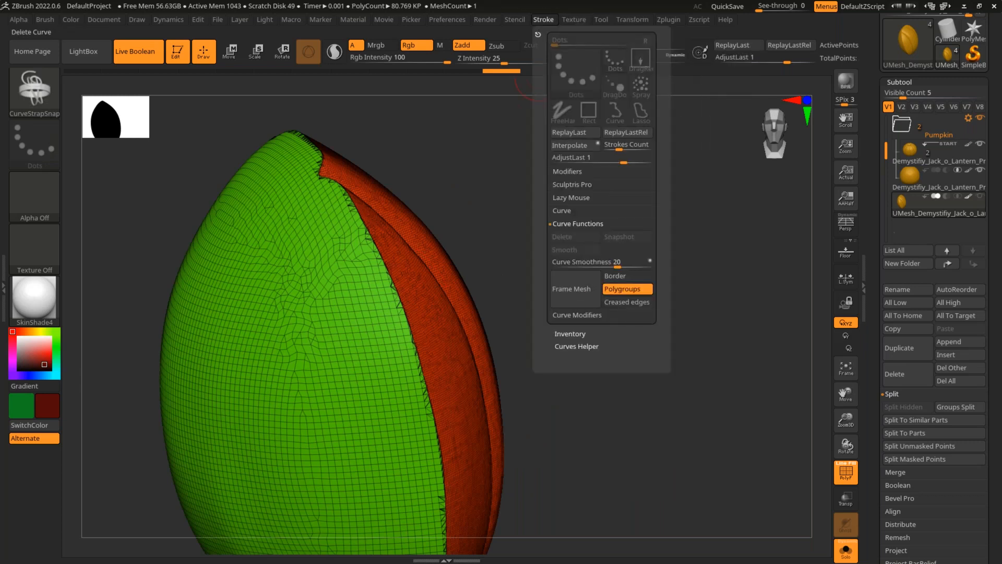
pyautogui.click(569, 300)
pyautogui.moveTo(548, 249); pyautogui.dragTo(509, 280)
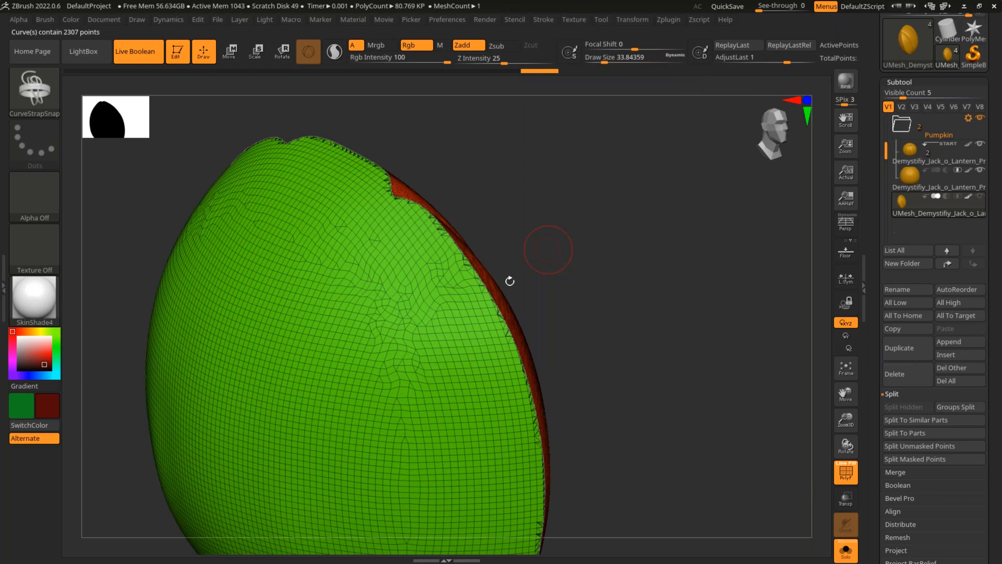
# Delete the intersection mesh subtool below the Pumpkin folder.
pyautogui.moveTo(565, 214); pyautogui.dragTo(593, 243)
pyautogui.press('[')
pyautogui.press('[')
pyautogui.moveTo(622, 246); pyautogui.dragTo(645, 244, button='right')
pyautogui.keyDown('ctrl'); pyautogui.moveTo(645, 245); pyautogui.dragTo(872, 286, button='right'); pyautogui.keyUp('ctrl')
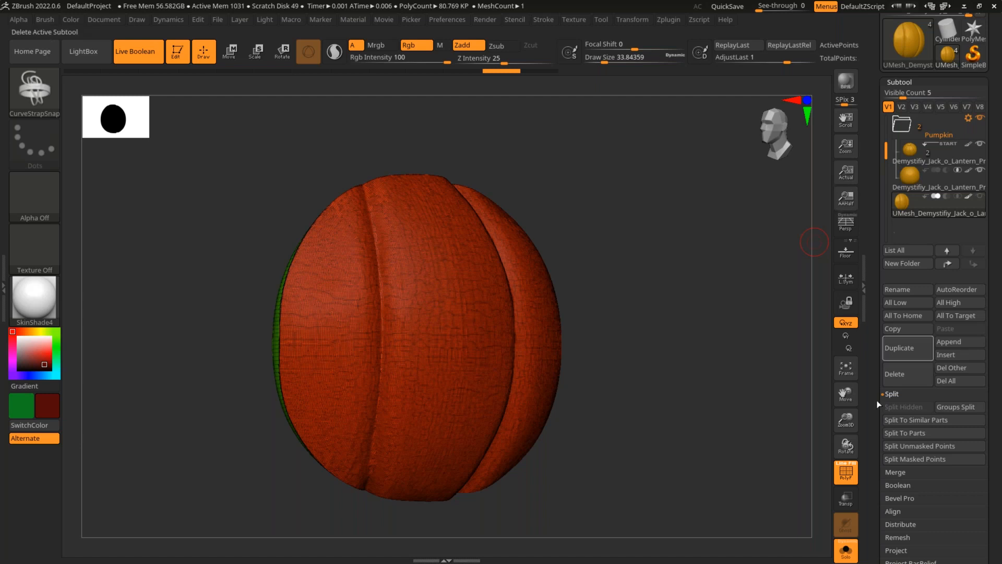
pyautogui.click(894, 374)
pyautogui.click(802, 398)
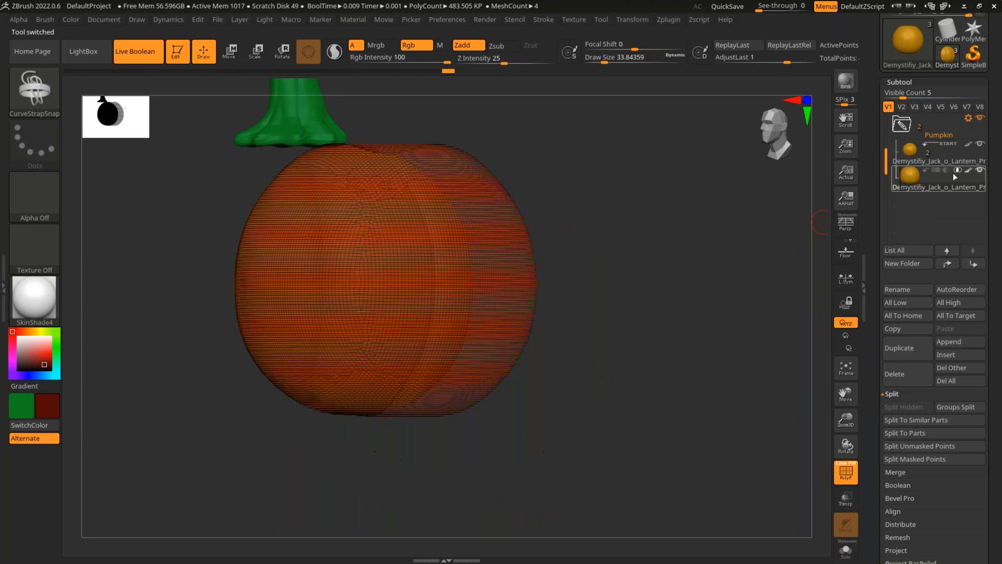
# Set the smooth pumpkin to Subtraction, hide its wireframe and move it about 0.26 through the ribbed pumpkin.
pyautogui.press('w')
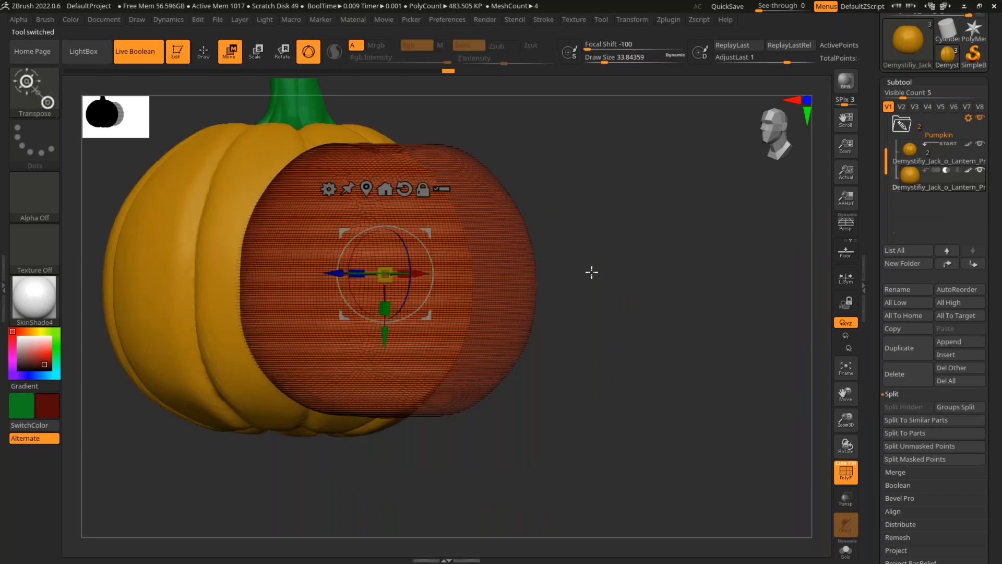
pyautogui.hotkey('shift', 'f')
pyautogui.moveTo(427, 285)
pyautogui.mouseDown()
pyautogui.moveTo(443, 295)
pyautogui.moveTo(405, 311)
pyautogui.mouseUp()
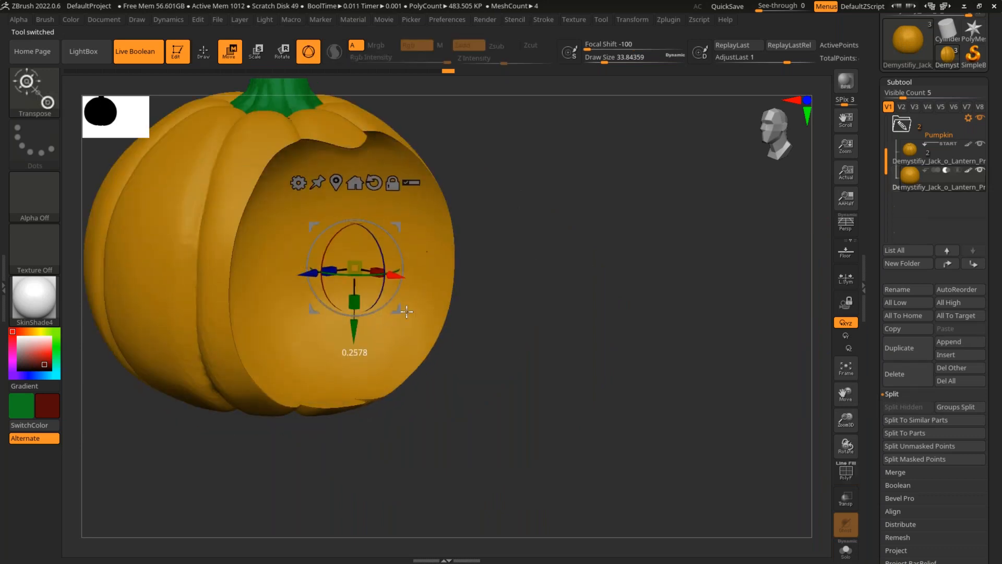
# Undo the moves of the smooth pumpkin to bring it back inside the ribbed pumpkin, and return to Draw mode.
pyautogui.hotkey('ctrl', 'z')
pyautogui.hotkey('ctrl', 'z')
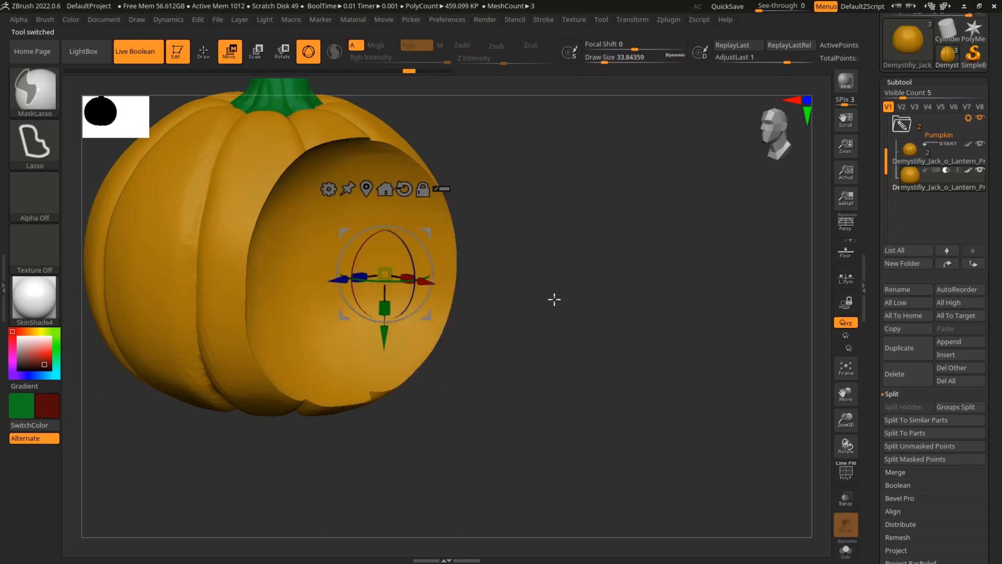
pyautogui.hotkey('ctrl', 'z')
pyautogui.press('q')
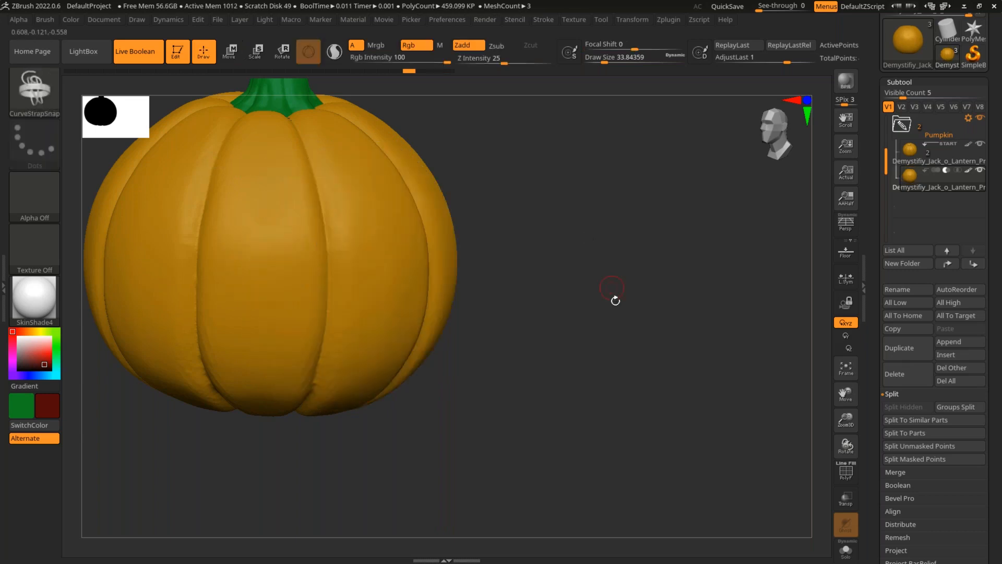
# Examine the whole pumpkin from several angles, then its smooth inner volume on its own, and show all subtools again.
pyautogui.keyDown('ctrl'); pyautogui.moveTo(614, 299); pyautogui.dragTo(600, 280, button='right'); pyautogui.keyUp('ctrl')
pyautogui.keyDown('shift'); pyautogui.moveTo(600, 280); pyautogui.dragTo(607, 278); pyautogui.keyUp('shift')
pyautogui.keyDown('alt'); pyautogui.moveTo(607, 278); pyautogui.dragTo(731, 362, button='right'); pyautogui.keyUp('alt')
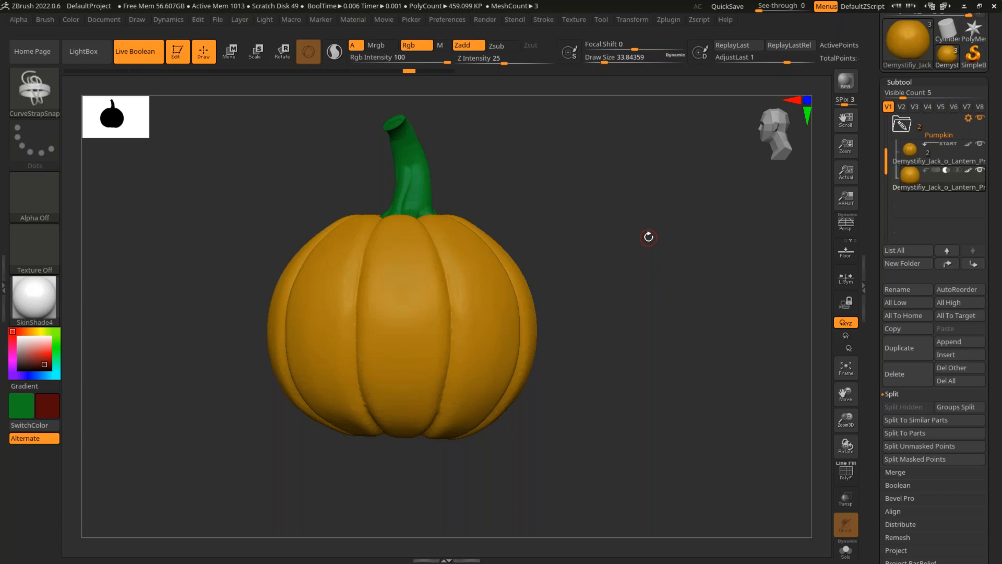
pyautogui.moveTo(613, 250)
pyautogui.mouseDown()
pyautogui.moveTo(602, 284)
pyautogui.moveTo(628, 279)
pyautogui.moveTo(611, 254)
pyautogui.mouseUp()
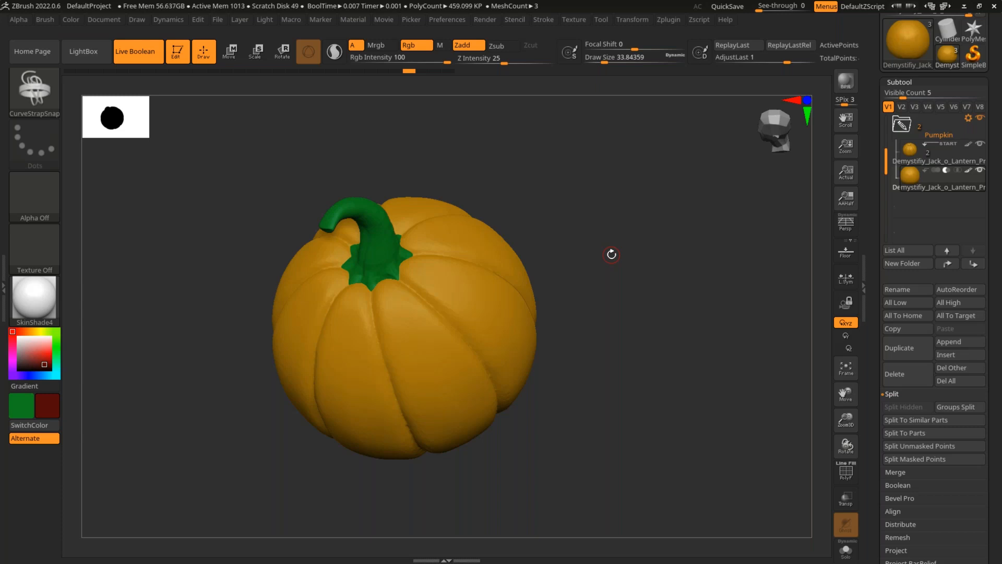
pyautogui.moveTo(577, 318); pyautogui.dragTo(697, 277)
pyautogui.keyDown('alt'); pyautogui.moveTo(697, 276); pyautogui.dragTo(698, 305); pyautogui.keyUp('alt')
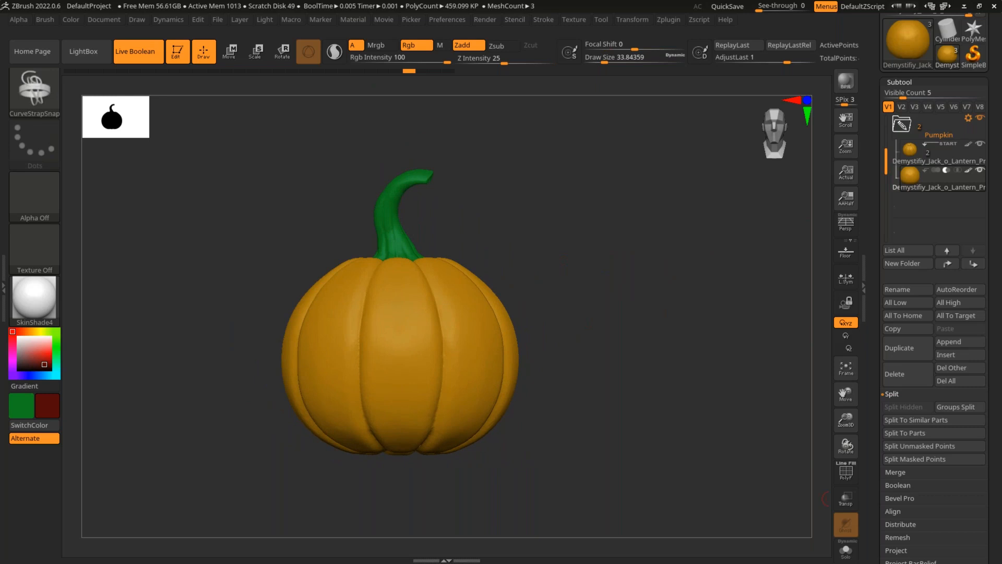
pyautogui.click(845, 550)
pyautogui.moveTo(650, 344); pyautogui.dragTo(634, 389)
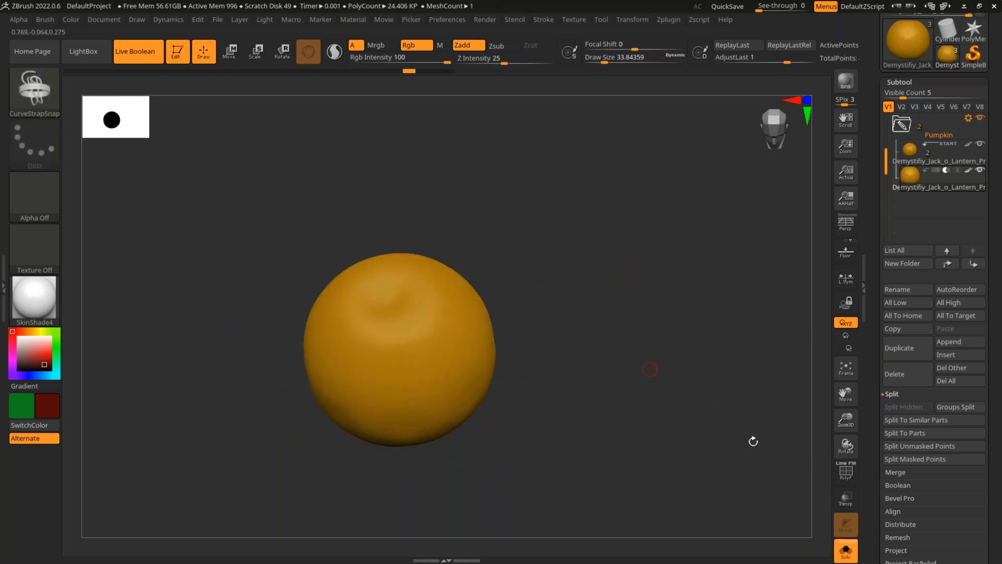
pyautogui.hotkey('shift', 'f')
pyautogui.hotkey('shift', 'f')
pyautogui.click(846, 550)
pyautogui.keyDown('shift'); pyautogui.moveTo(678, 291); pyautogui.dragTo(663, 266); pyautogui.keyUp('shift')
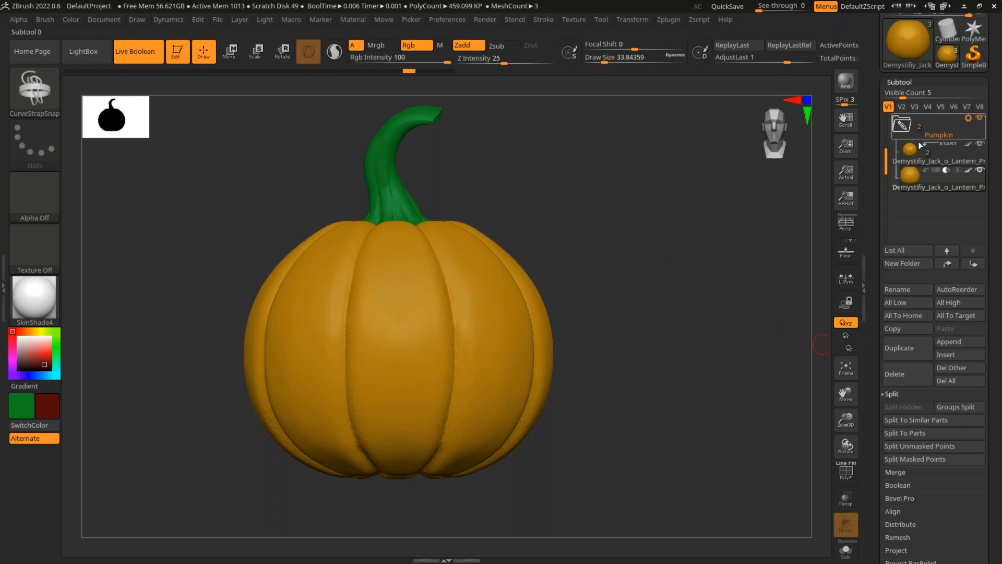
# Try inserting a Cylinder3D after the last subtool of the Pumpkin folder, and delete it again.
pyautogui.moveTo(929, 152)
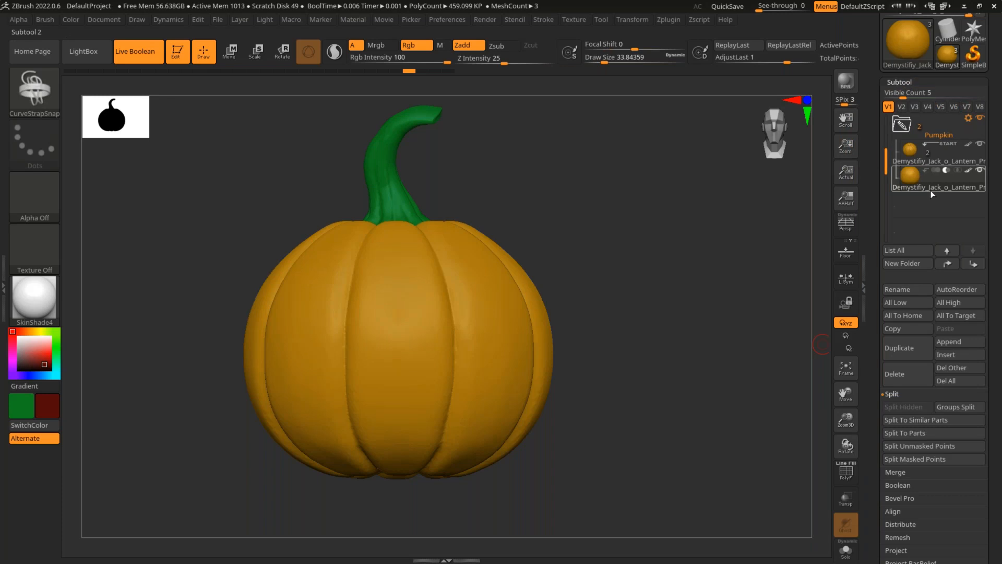
pyautogui.click(958, 357)
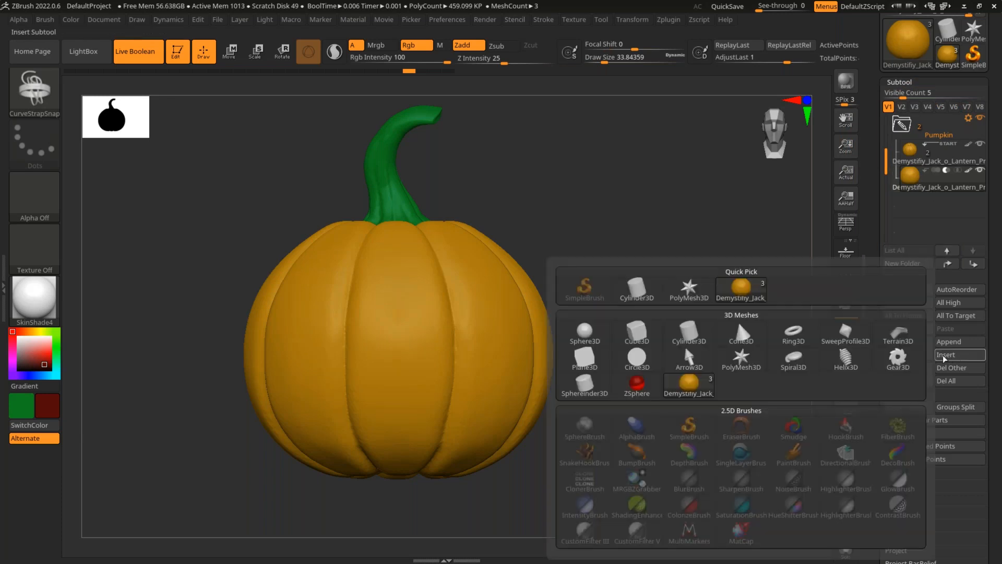
pyautogui.click(684, 333)
pyautogui.moveTo(676, 279); pyautogui.dragTo(817, 243)
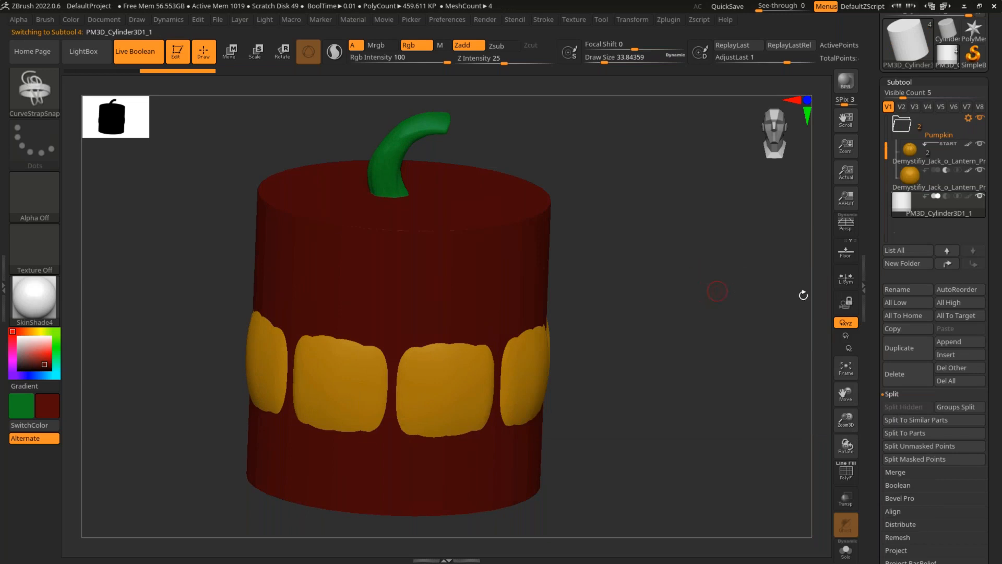
pyautogui.click(906, 374)
pyautogui.click(796, 407)
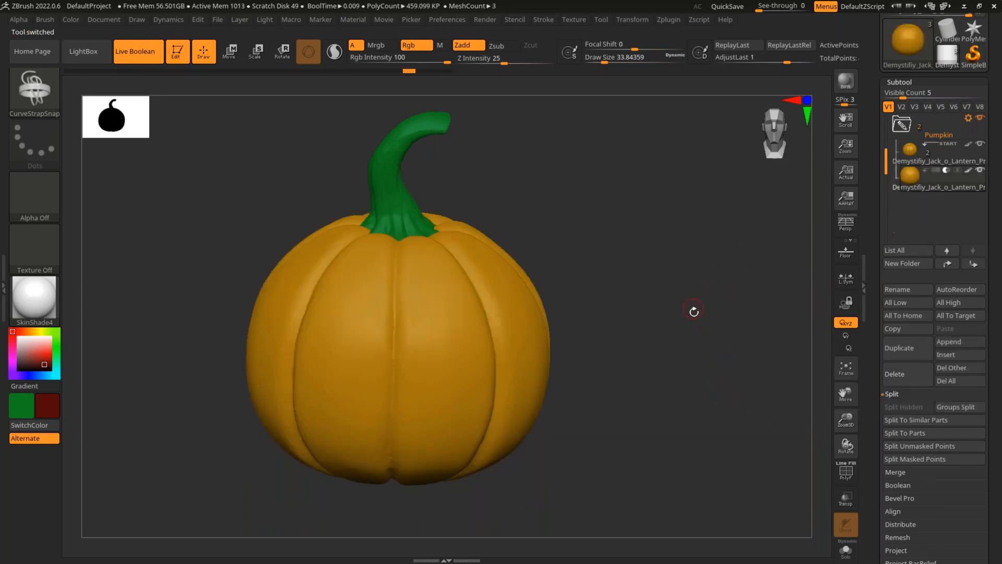
# Select the ribbed pumpkin subtool and insert a Cylinder3D directly after it, inside the Pumpkin folder.
pyautogui.press('f')
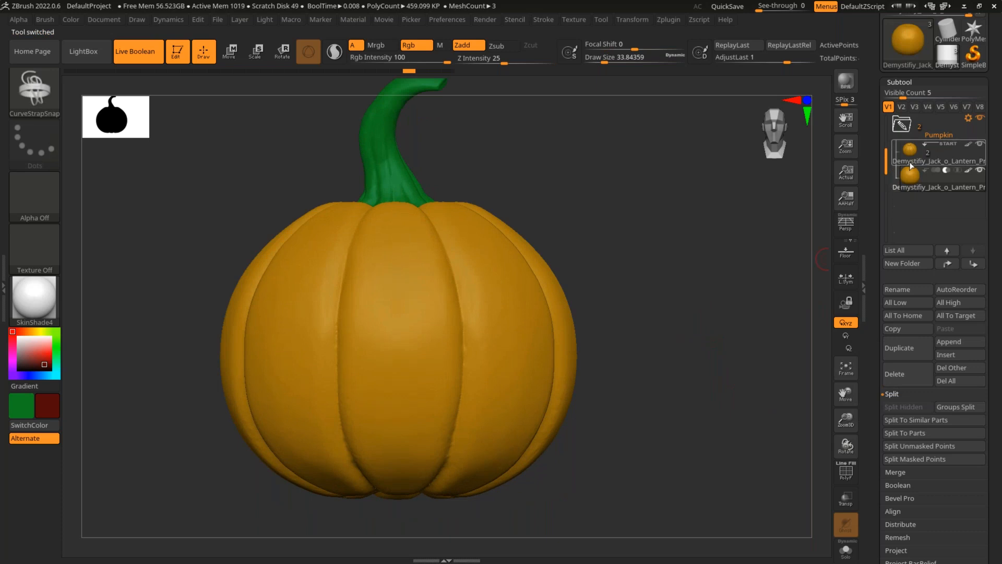
pyautogui.click(948, 161)
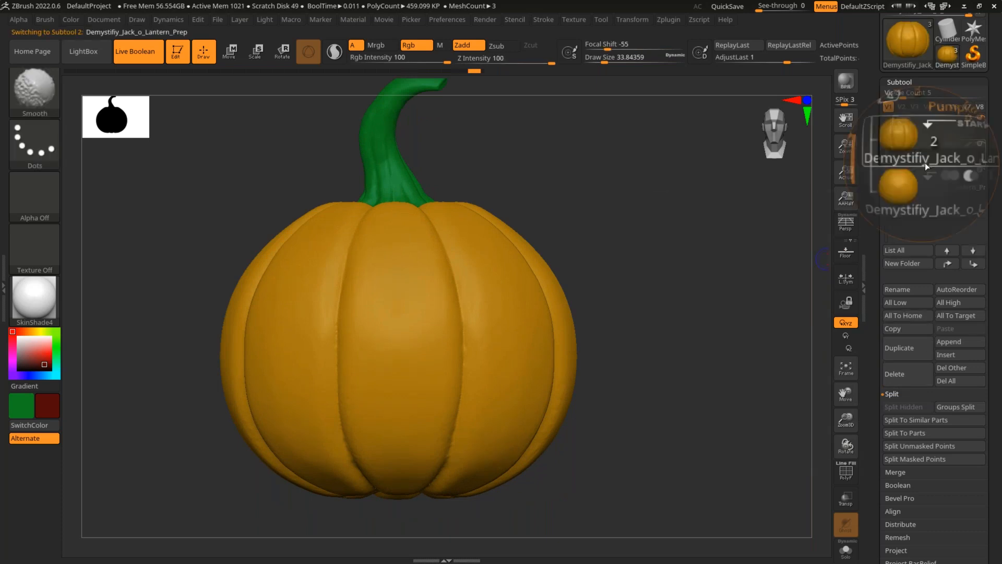
pyautogui.press('shift')
pyautogui.moveTo(926, 150)
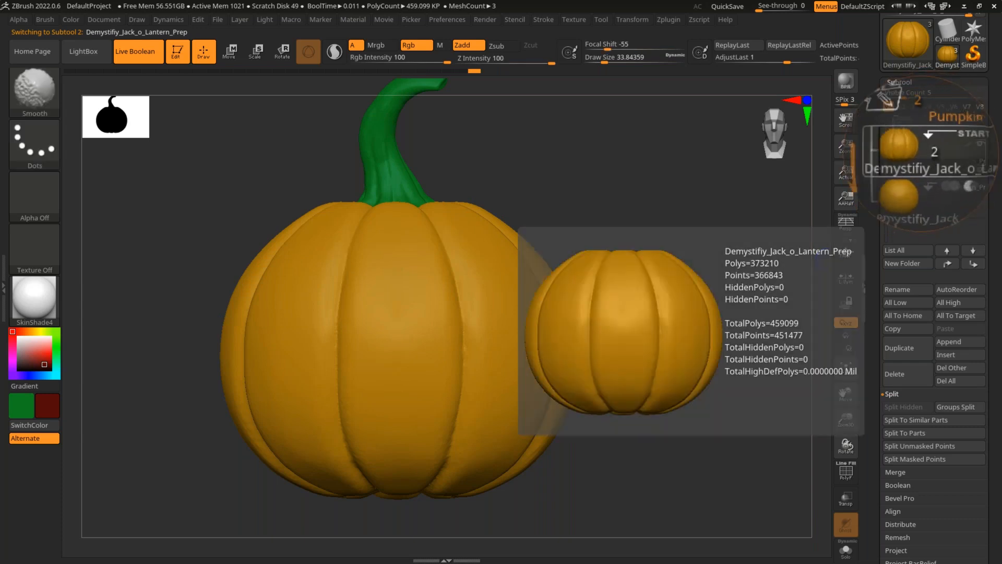
pyautogui.moveTo(917, 186)
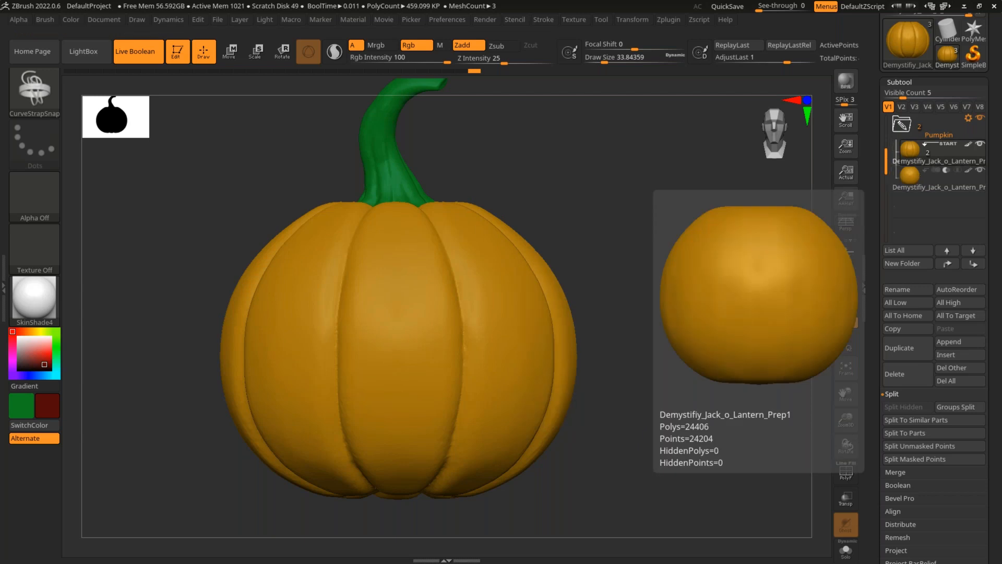
pyautogui.click(957, 355)
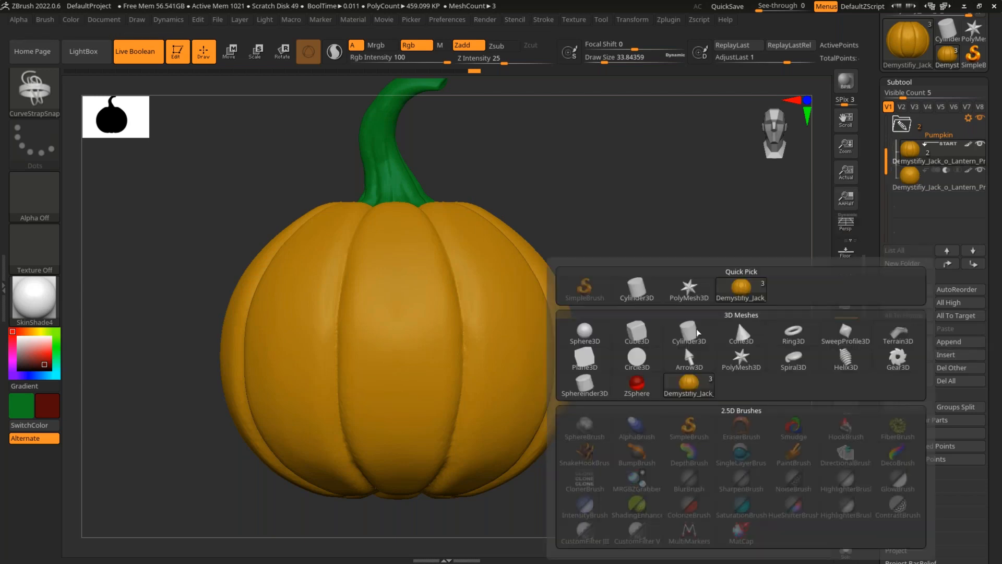
pyautogui.click(683, 334)
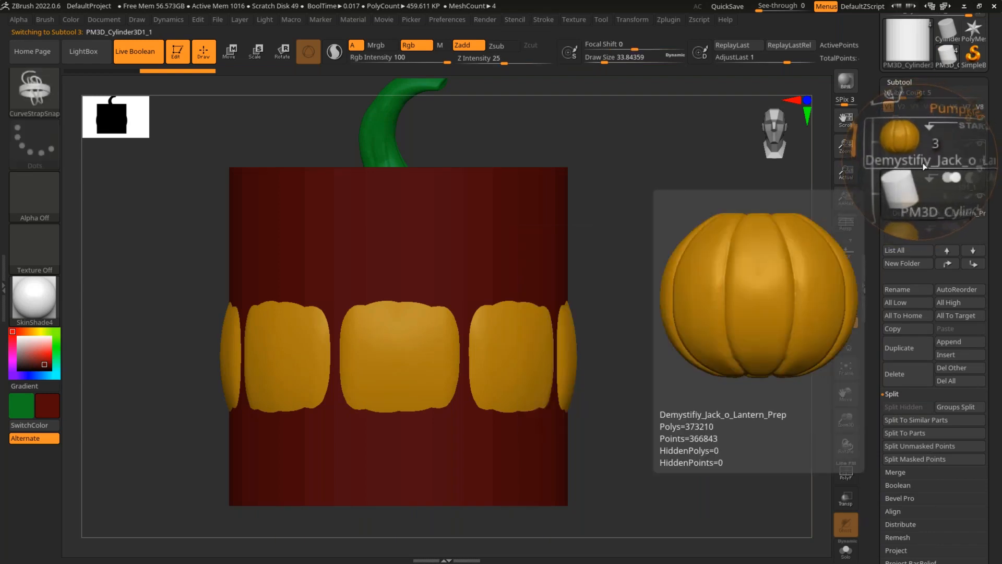
# Sample the pumpkin's orange as the active colour so the new cylinder matches the pumpkin.
pyautogui.moveTo(913, 188)
pyautogui.moveTo(905, 204)
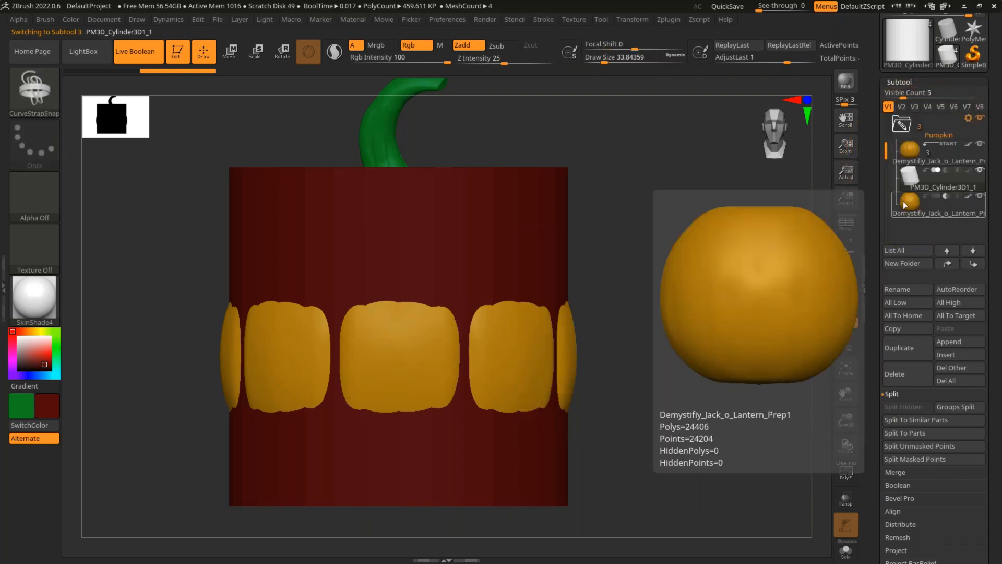
pyautogui.keyDown('ctrl'); pyautogui.moveTo(678, 275); pyautogui.dragTo(627, 271, button='right'); pyautogui.keyUp('ctrl')
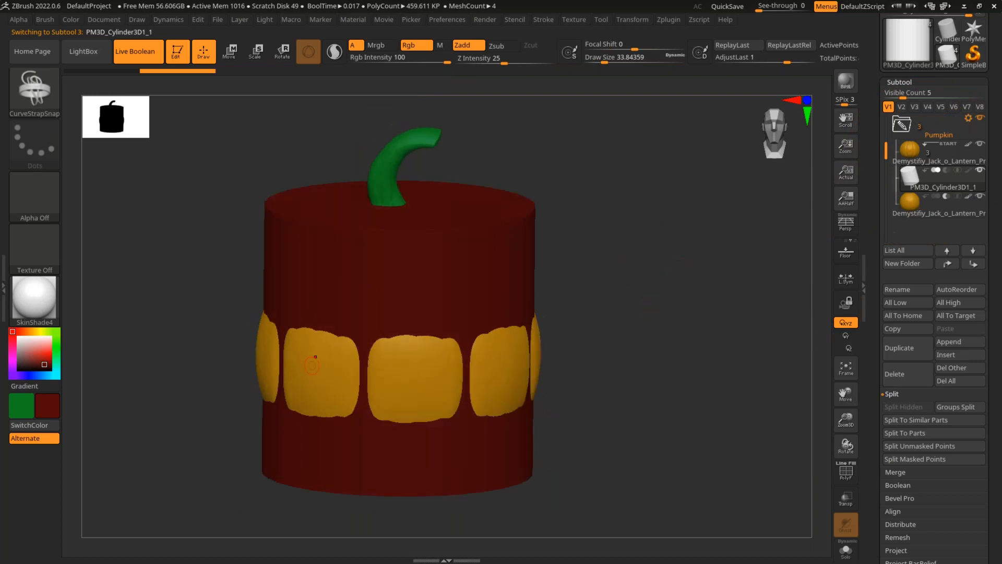
pyautogui.press('c')
pyautogui.moveTo(678, 292); pyautogui.dragTo(686, 148, button='right')
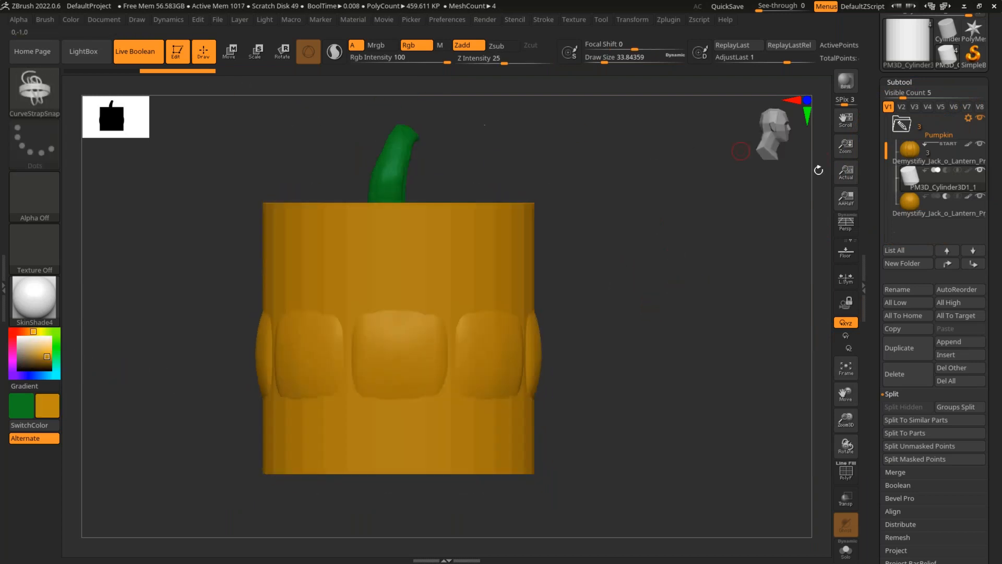
# Set the cylinder to Subtraction, shrink it and place it against the pumpkin's side so it cuts into the surface.
pyautogui.click(946, 173)
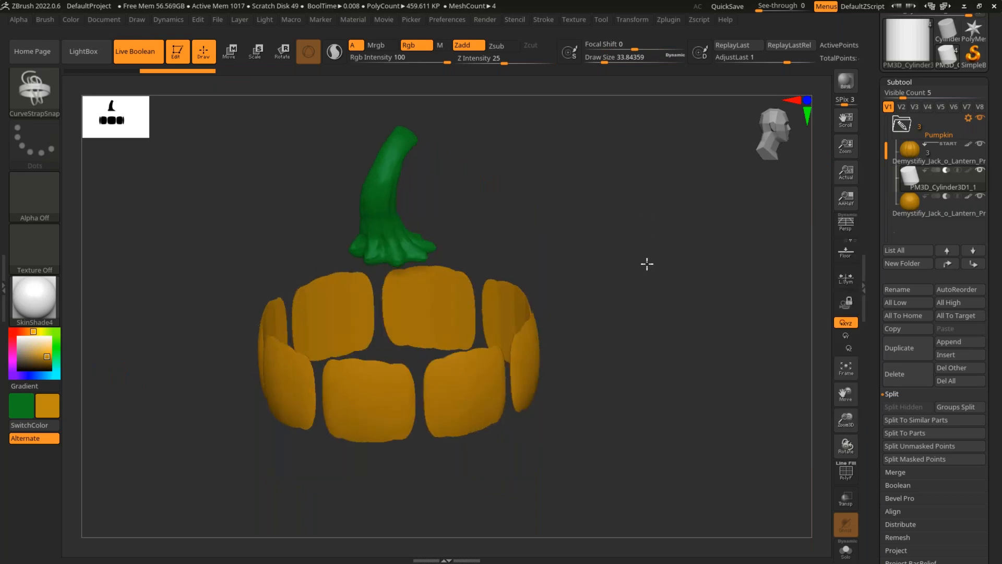
pyautogui.press('w')
pyautogui.moveTo(423, 337); pyautogui.dragTo(629, 338)
pyautogui.hotkey('shift', 'f')
pyautogui.keyDown('alt'); pyautogui.moveTo(702, 288); pyautogui.dragTo(560, 362); pyautogui.keyUp('alt')
pyautogui.moveTo(529, 312); pyautogui.dragTo(471, 381)
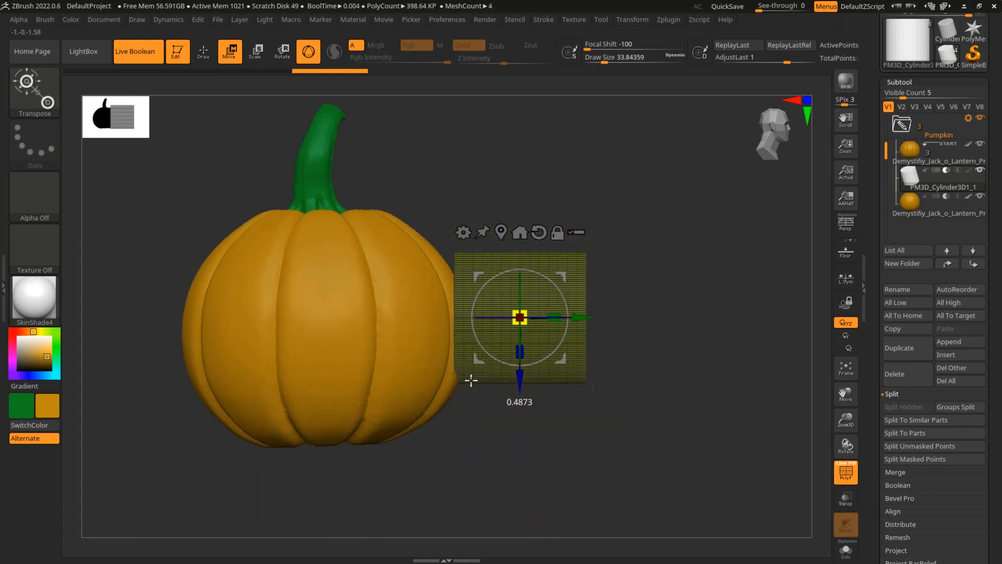
pyautogui.press('q')
pyautogui.hotkey('shift', 'f')
pyautogui.moveTo(697, 249); pyautogui.dragTo(680, 293)
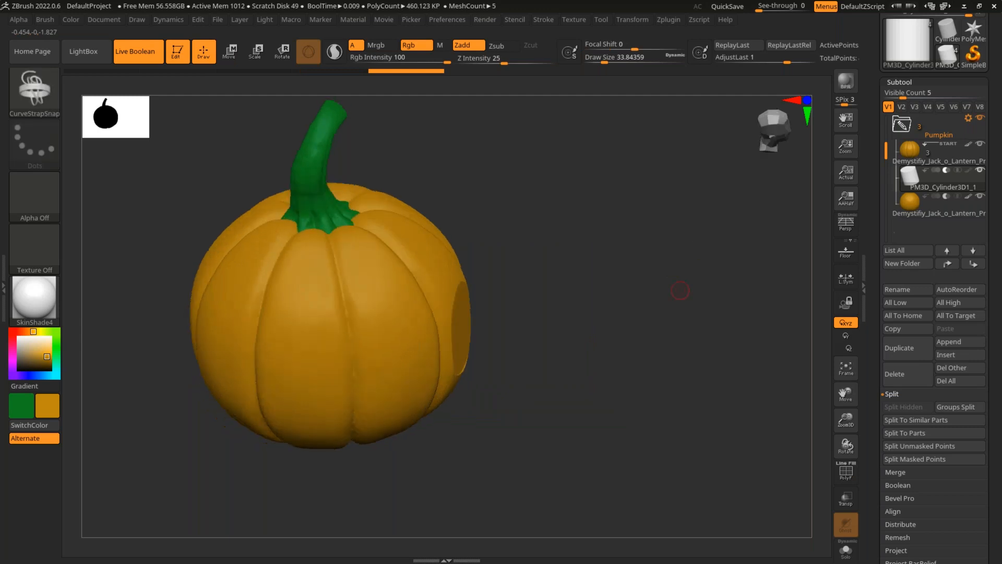
# Rescale the subtracting cylinder and reposition it so it cuts a round hole in the front of the pumpkin.
pyautogui.press('e')
pyautogui.moveTo(580, 322); pyautogui.dragTo(525, 320)
pyautogui.moveTo(583, 275); pyautogui.dragTo(666, 271)
pyautogui.moveTo(496, 354); pyautogui.dragTo(437, 298)
pyautogui.moveTo(650, 172); pyautogui.dragTo(574, 262)
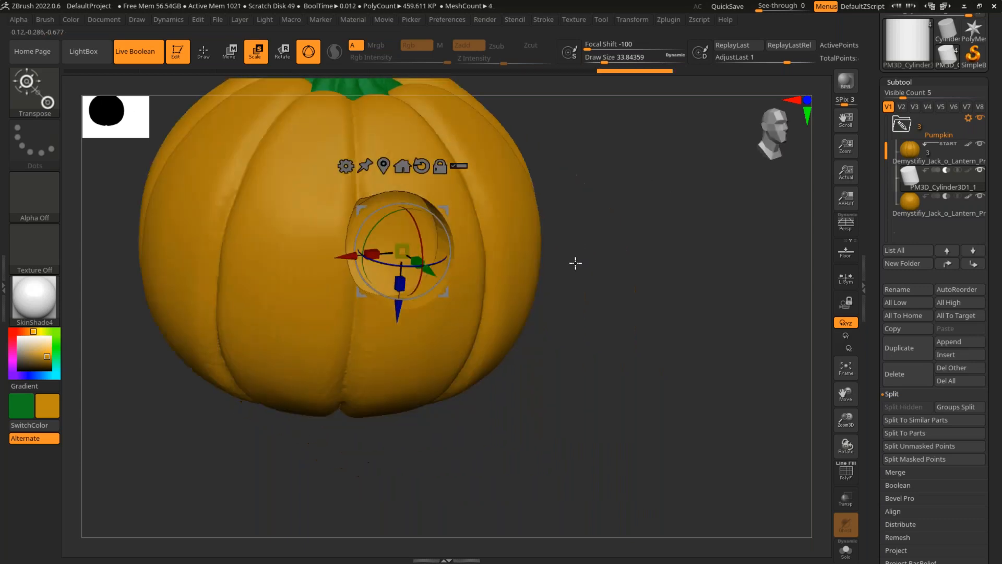
pyautogui.moveTo(430, 272); pyautogui.dragTo(410, 263)
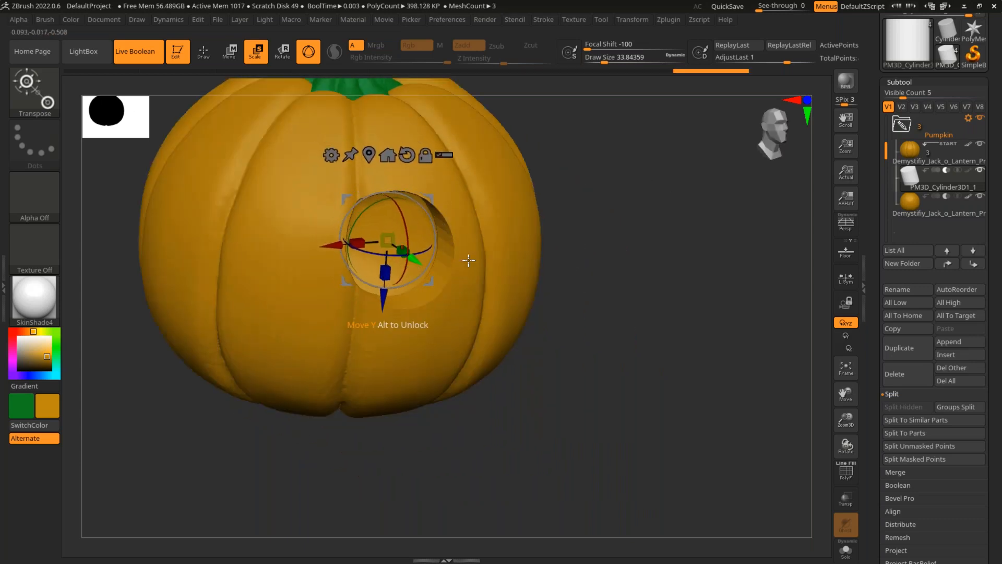
# Try lengthening the cylinder along its axis with wireframe and transparency shown, undo the stretch and turn both displays off.
pyautogui.hotkey('shift', 'f')
pyautogui.keyDown('shift'); pyautogui.moveTo(673, 209); pyautogui.dragTo(670, 234); pyautogui.keyUp('shift')
pyautogui.keyDown('alt'); pyautogui.moveTo(670, 233); pyautogui.dragTo(703, 275); pyautogui.keyUp('alt')
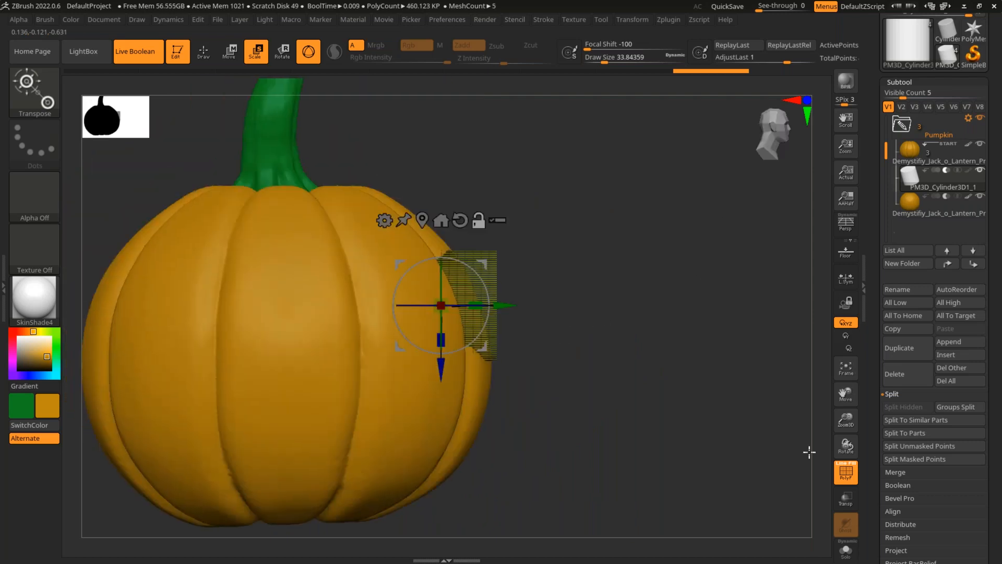
pyautogui.click(845, 499)
pyautogui.moveTo(474, 305)
pyautogui.mouseDown()
pyautogui.moveTo(547, 311)
pyautogui.moveTo(497, 312)
pyautogui.moveTo(530, 311)
pyautogui.moveTo(532, 326)
pyautogui.mouseUp()
pyautogui.press('q')
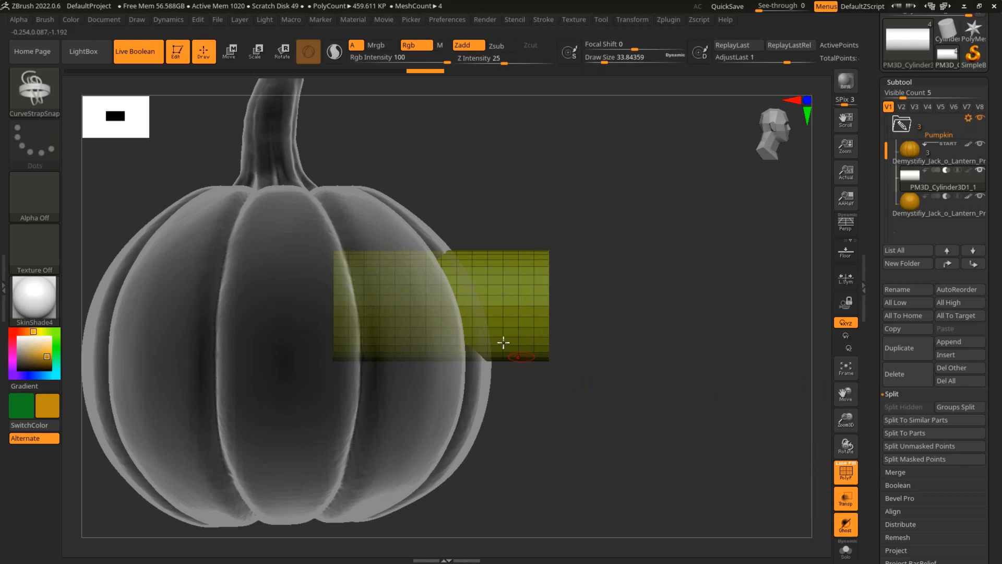
pyautogui.hotkey('ctrl', 'z')
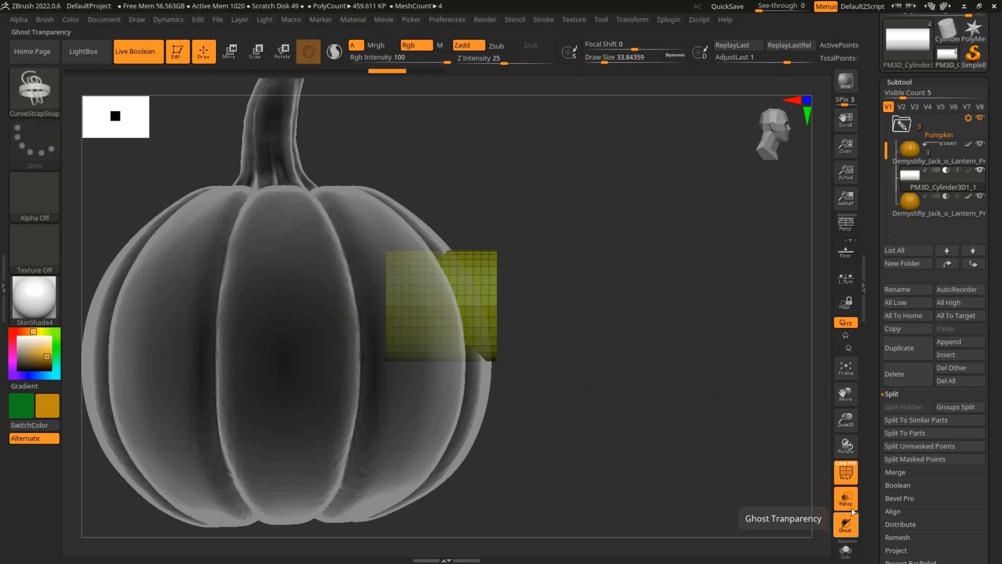
pyautogui.click(846, 471)
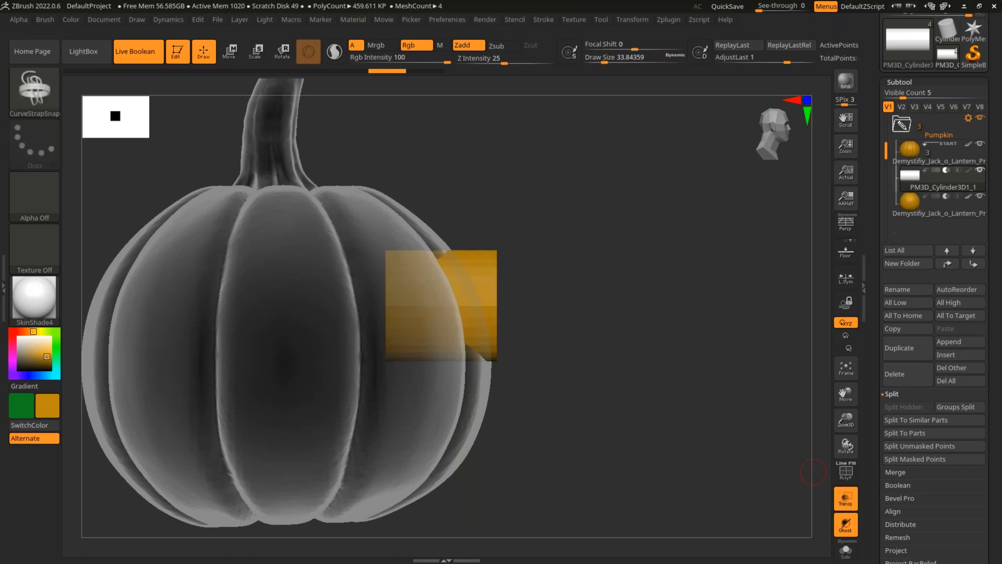
pyautogui.click(845, 495)
# Reposition the cylinder in the pumpkin's front and stretch it along its own axis to about 1.5 times its length.
pyautogui.moveTo(605, 334); pyautogui.dragTo(443, 335)
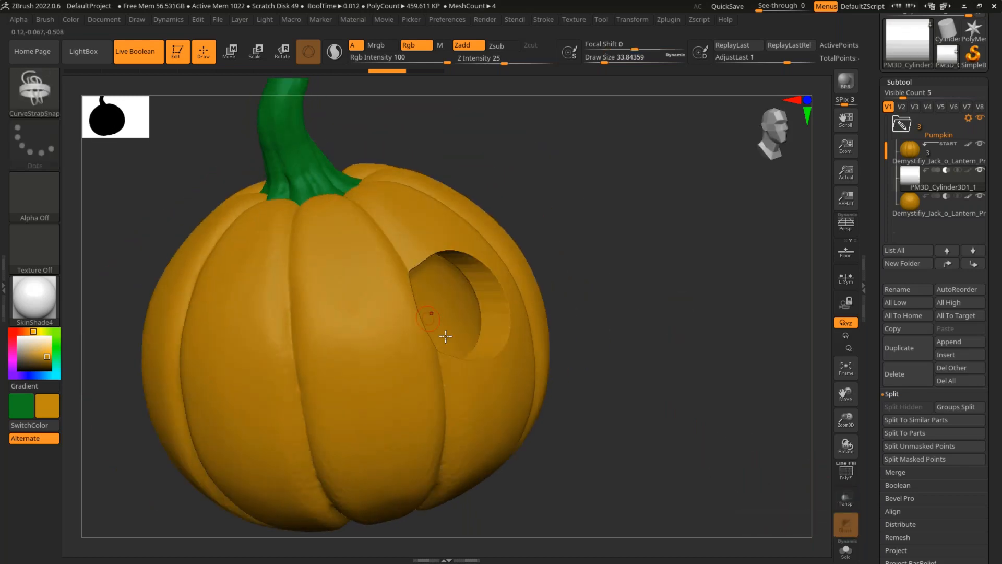
pyautogui.press('w')
pyautogui.moveTo(487, 305)
pyautogui.mouseDown()
pyautogui.moveTo(452, 305)
pyautogui.moveTo(470, 308)
pyautogui.mouseUp()
pyautogui.moveTo(666, 270); pyautogui.dragTo(638, 264)
pyautogui.keyDown('alt'); pyautogui.moveTo(670, 260); pyautogui.dragTo(605, 327); pyautogui.keyUp('alt')
pyautogui.moveTo(479, 340)
pyautogui.mouseDown()
pyautogui.moveTo(477, 348)
pyautogui.moveTo(467, 327)
pyautogui.mouseUp()
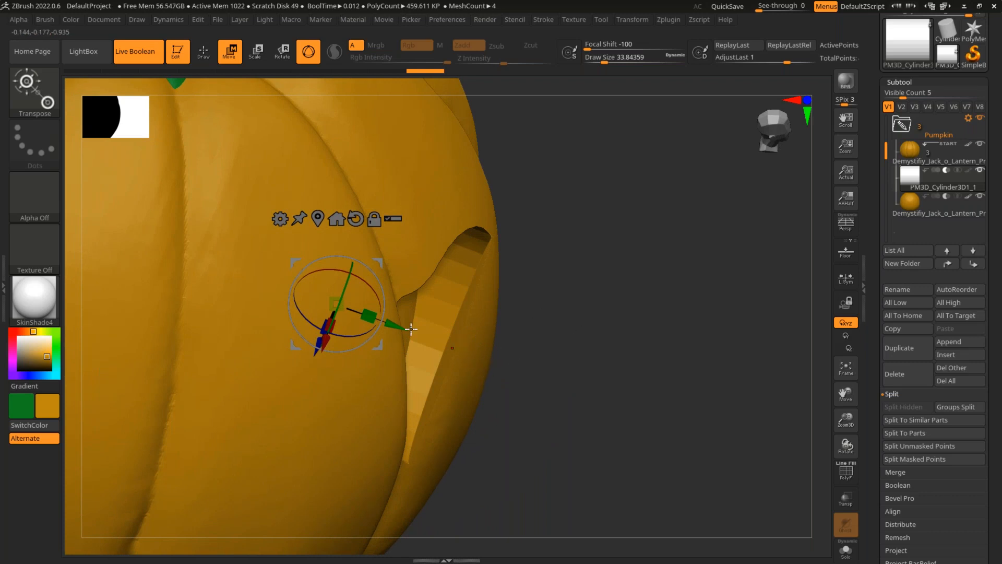
pyautogui.keyDown('alt'); pyautogui.moveTo(570, 315); pyautogui.dragTo(541, 304); pyautogui.keyUp('alt')
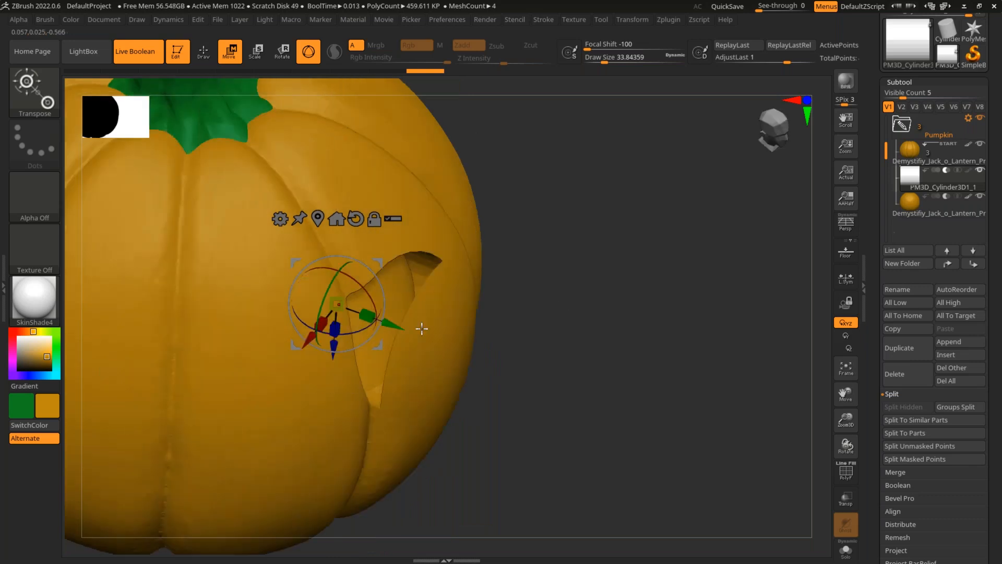
pyautogui.moveTo(368, 316); pyautogui.dragTo(394, 327)
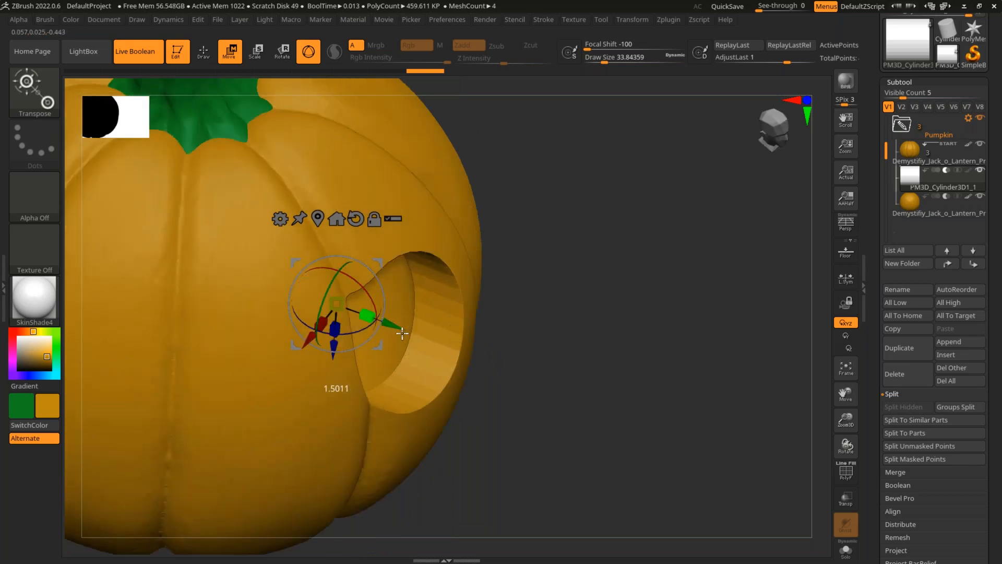
# Show wireframe and transparency, lengthen the cylinder further so it extends well beyond the pumpkin's surface, and restore the normal display.
pyautogui.hotkey('shift', 'f')
pyautogui.moveTo(545, 271); pyautogui.dragTo(634, 268)
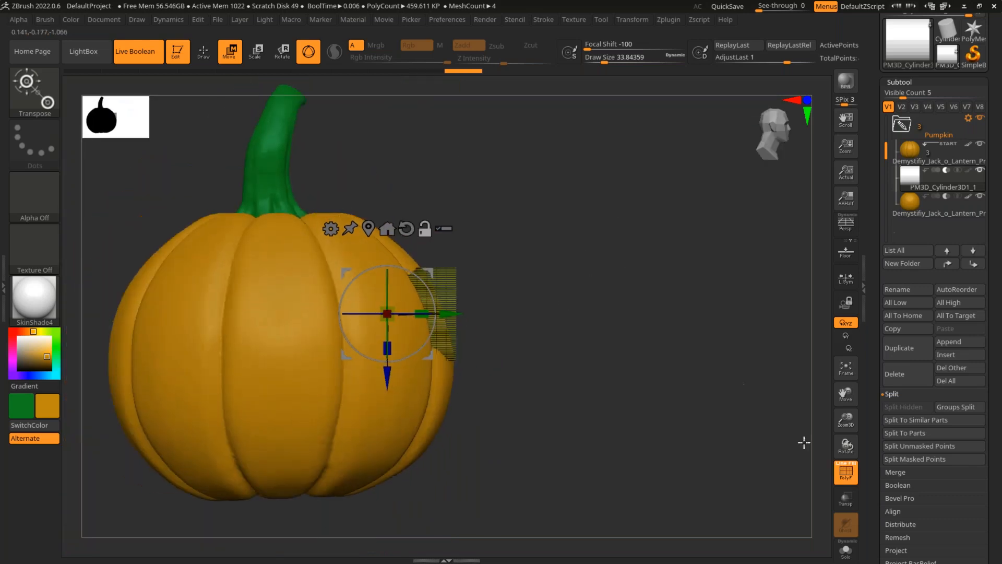
pyautogui.click(845, 498)
pyautogui.keyDown('alt'); pyautogui.moveTo(503, 292); pyautogui.dragTo(510, 329); pyautogui.keyUp('alt')
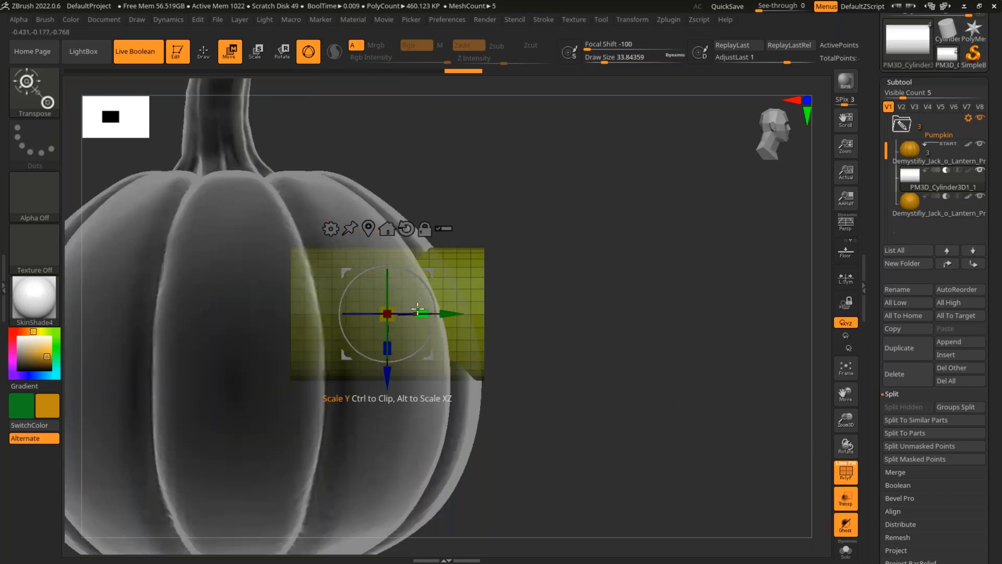
pyautogui.moveTo(442, 313)
pyautogui.mouseDown()
pyautogui.moveTo(476, 314)
pyautogui.moveTo(467, 313)
pyautogui.moveTo(563, 266)
pyautogui.mouseUp()
pyautogui.press('q')
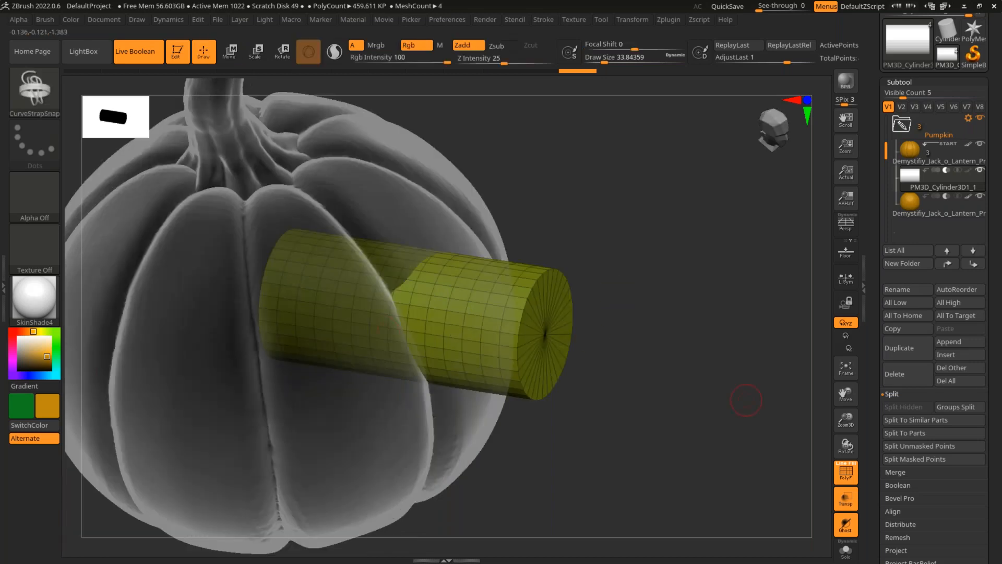
pyautogui.click(849, 499)
pyautogui.keyDown('shift'); pyautogui.moveTo(744, 403); pyautogui.dragTo(631, 264); pyautogui.keyUp('shift')
pyautogui.hotkey('shift', 'f')
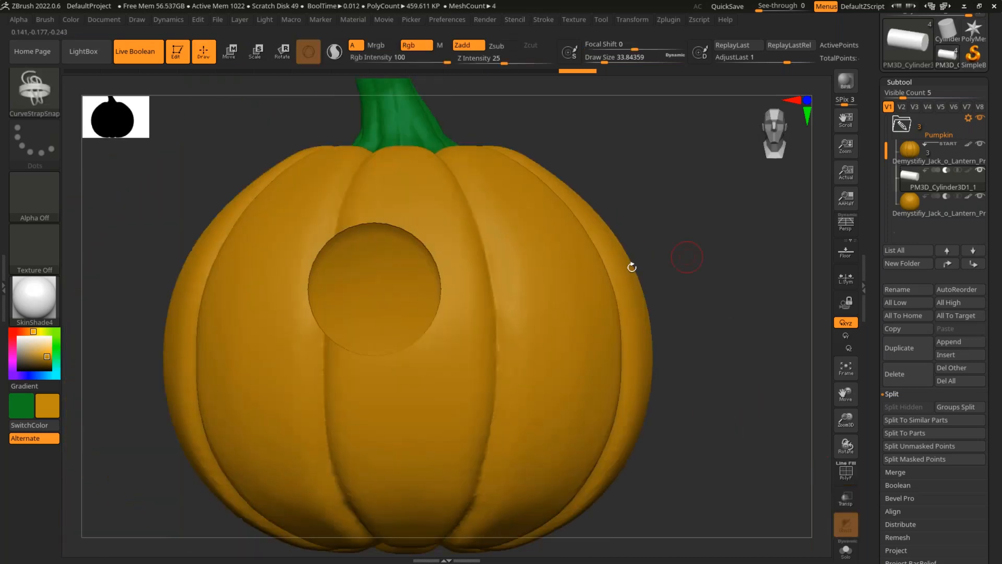
# In the front view, shrink the cylinder and move it to the upper left of the pumpkin's face as an eye hole.
pyautogui.press('w')
pyautogui.moveTo(407, 324); pyautogui.dragTo(310, 278)
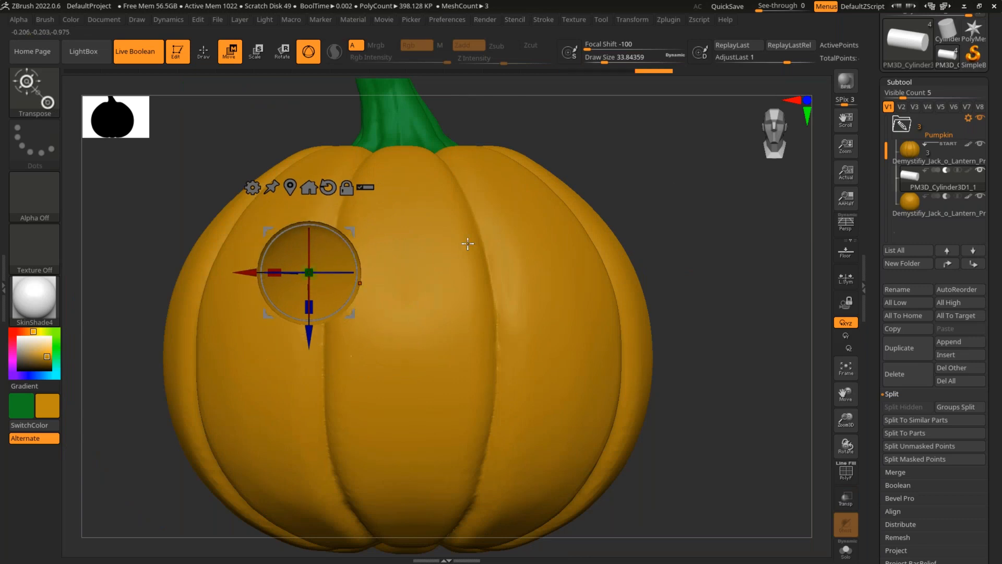
pyautogui.keyDown('alt'); pyautogui.moveTo(669, 180); pyautogui.dragTo(608, 175); pyautogui.keyUp('alt')
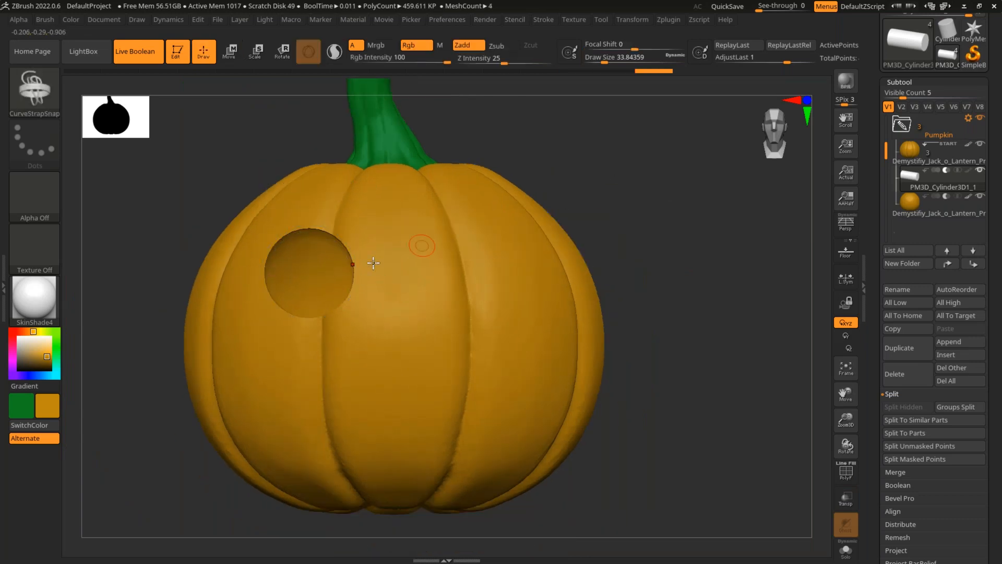
pyautogui.moveTo(381, 303); pyautogui.dragTo(352, 289)
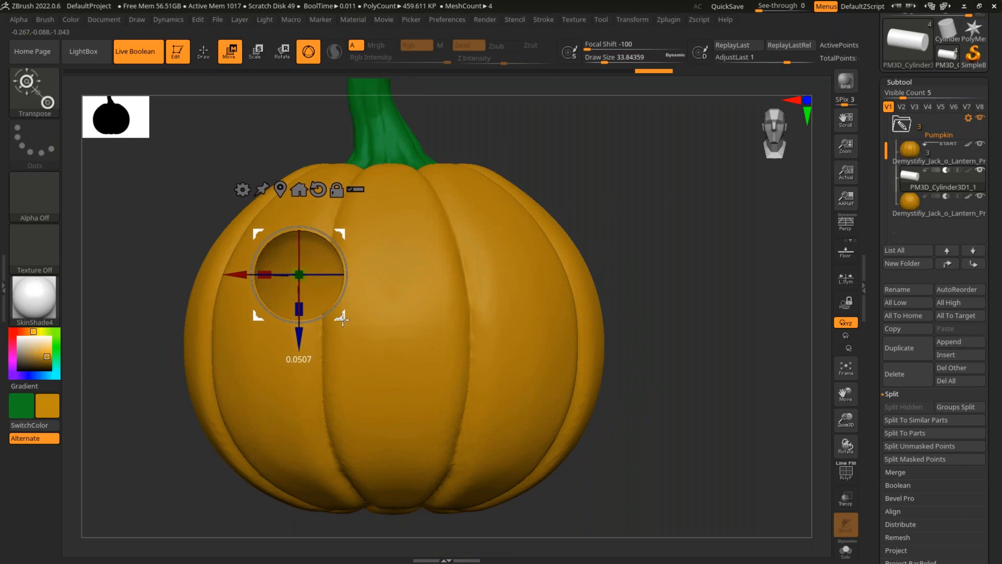
pyautogui.moveTo(618, 181)
pyautogui.mouseDown()
pyautogui.moveTo(646, 208)
pyautogui.moveTo(627, 226)
pyautogui.moveTo(653, 244)
pyautogui.moveTo(626, 179)
pyautogui.mouseUp()
pyautogui.press('q')
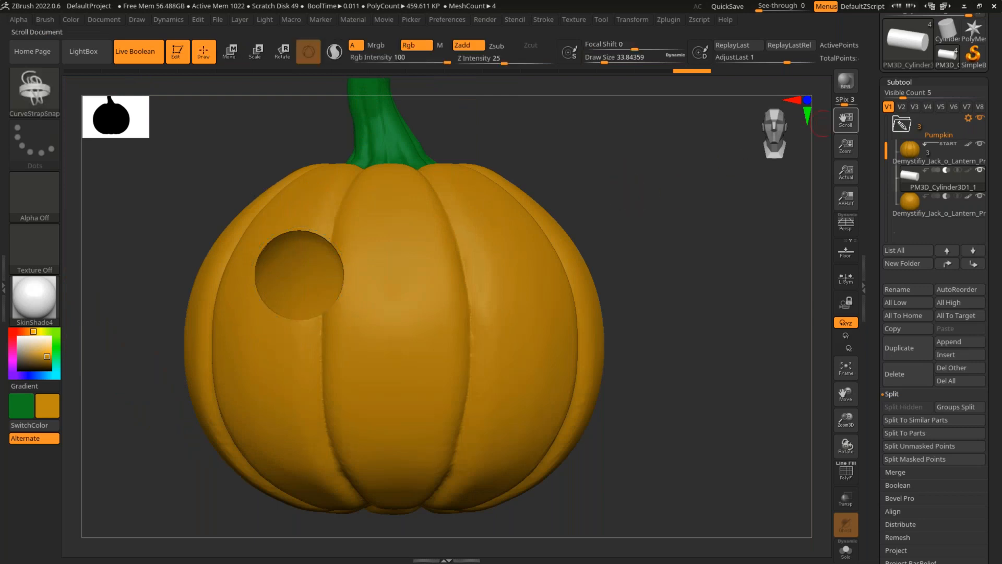
# Open the Modify Topology options in the cylinder's geometry settings.
pyautogui.click(902, 81)
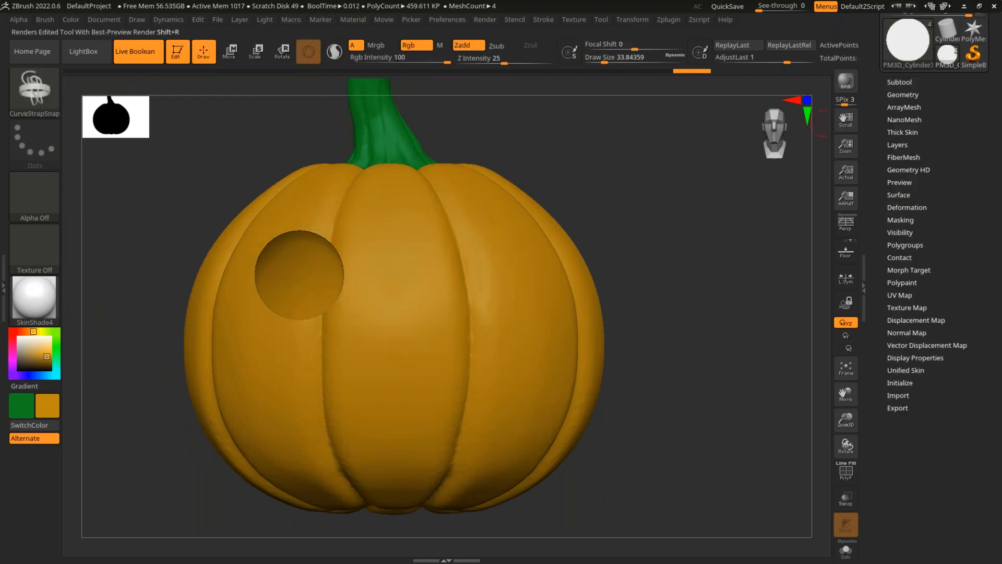
pyautogui.click(905, 94)
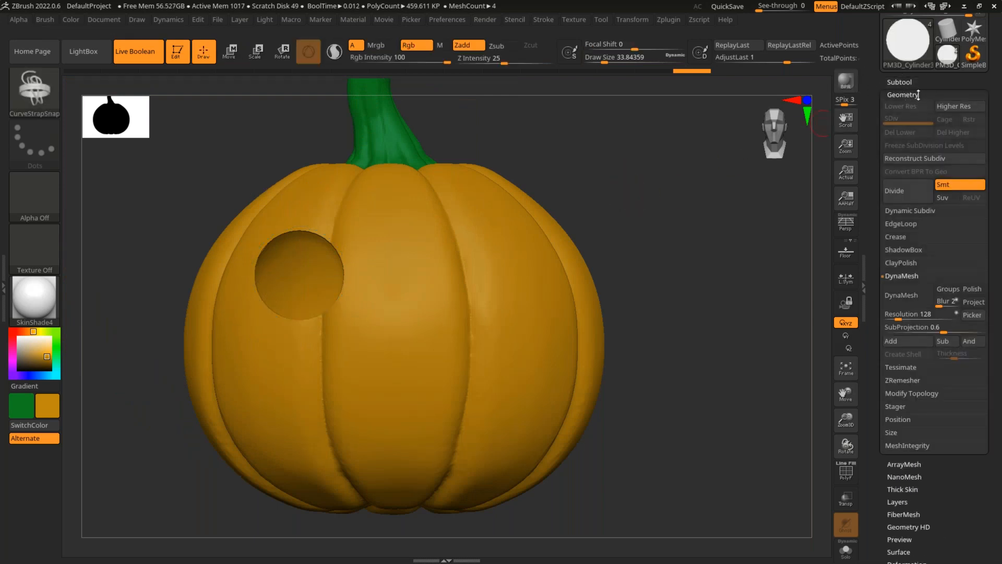
pyautogui.scroll(-5, 915, 307)
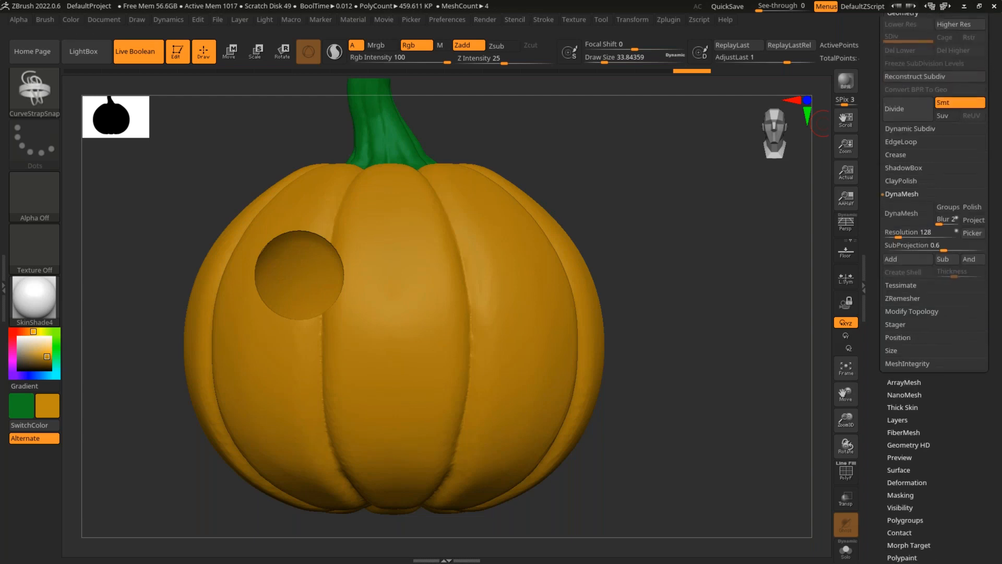
pyautogui.click(915, 307)
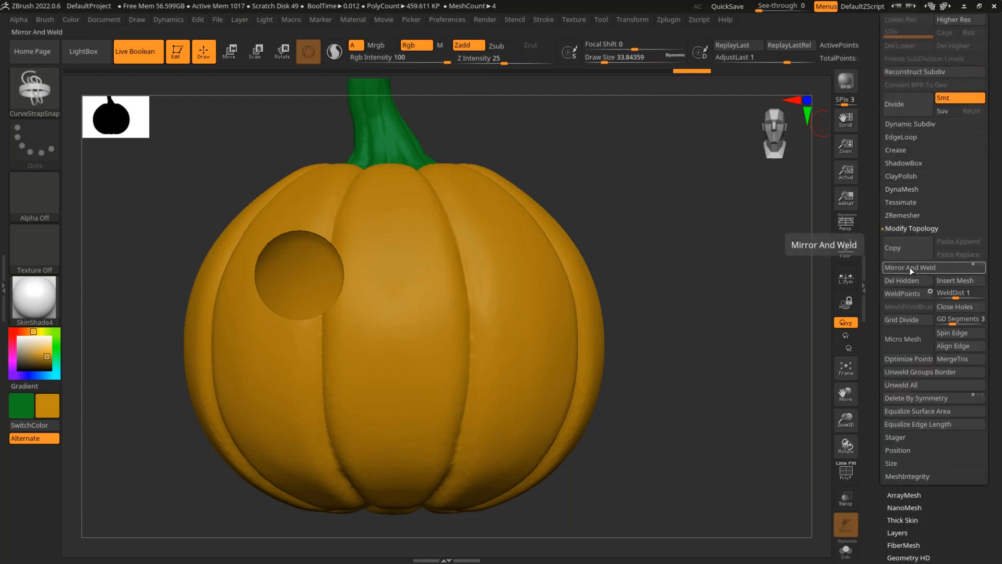
pyautogui.moveTo(646, 239); pyautogui.dragTo(620, 218)
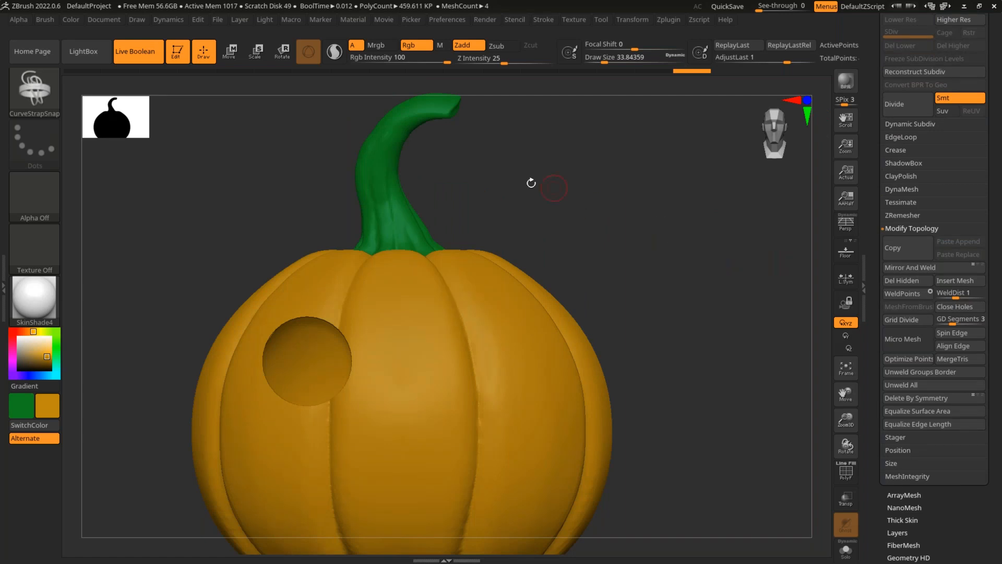
# Switch the selection brush from ClipCurve to SelectLasso.
pyautogui.keyDown('ctrl'); pyautogui.keyDown('shift'); pyautogui.click(45, 97); pyautogui.keyUp('shift'); pyautogui.keyUp('ctrl')
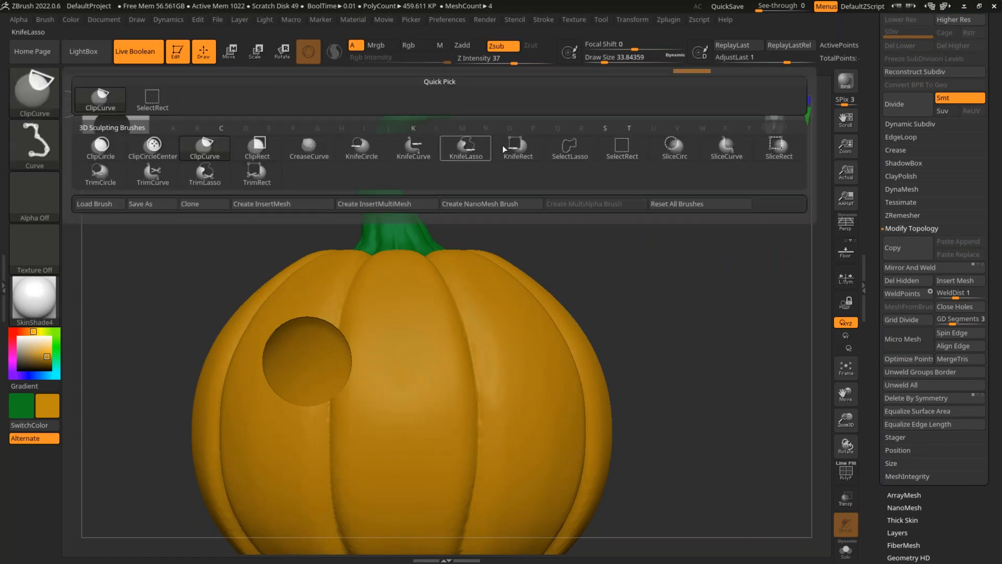
pyautogui.keyDown('ctrl'); pyautogui.keyDown('shift'); pyautogui.click(567, 152); pyautogui.keyUp('shift'); pyautogui.keyUp('ctrl')
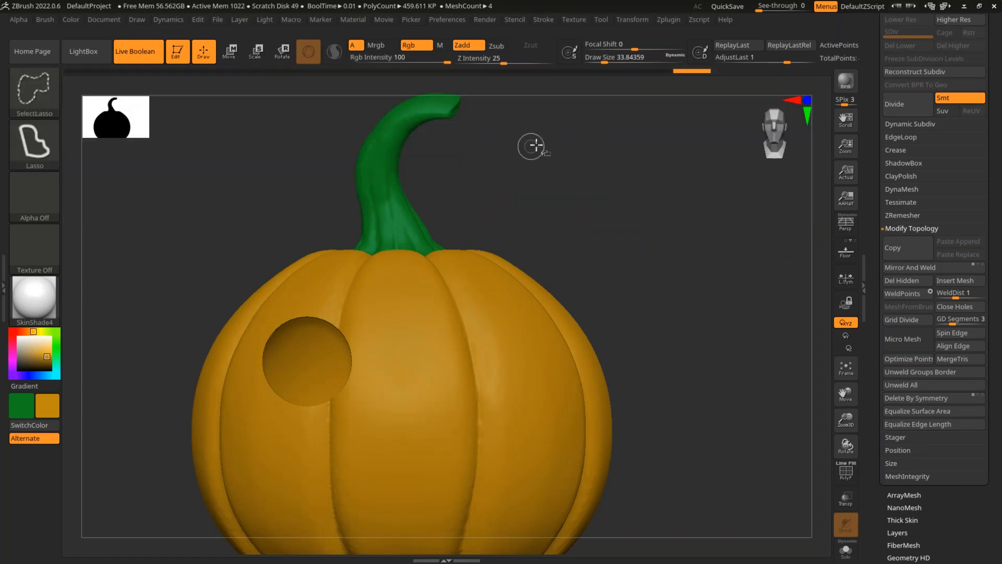
pyautogui.moveTo(373, 309)
pyautogui.keyDown('ctrl'); pyautogui.keyDown('shift'); pyautogui.mouseDown()
pyautogui.moveTo(570, 192)
pyautogui.moveTo(543, 170)
pyautogui.moveTo(619, 114)
pyautogui.moveTo(522, 166)
pyautogui.moveTo(549, 125)
pyautogui.moveTo(497, 157)
pyautogui.moveTo(479, 134)
pyautogui.moveTo(391, 150)
pyautogui.moveTo(490, 134)
pyautogui.moveTo(368, 184)
pyautogui.moveTo(353, 174)
pyautogui.moveTo(417, 130)
pyautogui.moveTo(365, 161)
pyautogui.moveTo(409, 152)
pyautogui.moveTo(409, 188)
pyautogui.moveTo(534, 120)
pyautogui.moveTo(706, 190)
pyautogui.moveTo(710, 147)
pyautogui.moveTo(687, 172)
pyautogui.moveTo(678, 206)
pyautogui.moveTo(510, 92)
pyautogui.moveTo(380, 158)
pyautogui.moveTo(537, 140)
pyautogui.moveTo(691, 192)
pyautogui.moveTo(664, 181)
pyautogui.mouseUp(); pyautogui.keyUp('shift'); pyautogui.keyUp('ctrl')
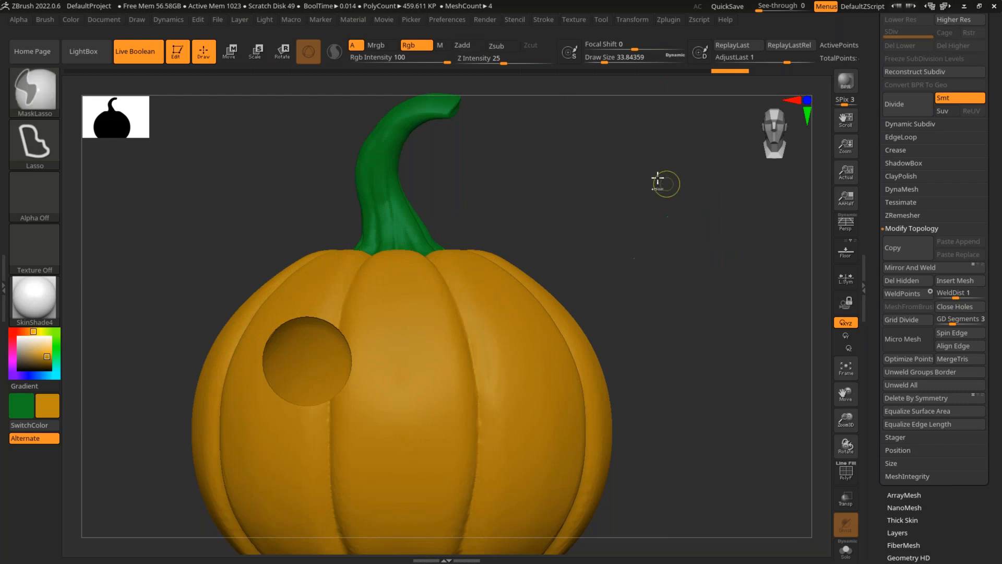
pyautogui.moveTo(232, 252)
pyautogui.keyDown('ctrl'); pyautogui.keyDown('shift'); pyautogui.mouseDown()
pyautogui.moveTo(470, 197)
pyautogui.moveTo(515, 201)
pyautogui.moveTo(409, 152)
pyautogui.moveTo(468, 152)
pyautogui.moveTo(382, 151)
pyautogui.moveTo(237, 222)
pyautogui.moveTo(433, 155)
pyautogui.moveTo(405, 181)
pyautogui.mouseUp(); pyautogui.keyUp('shift'); pyautogui.keyUp('ctrl')
pyautogui.moveTo(205, 262)
pyautogui.keyDown('ctrl'); pyautogui.keyDown('shift'); pyautogui.mouseDown()
pyautogui.moveTo(406, 200)
pyautogui.moveTo(569, 231)
pyautogui.moveTo(480, 134)
pyautogui.moveTo(228, 208)
pyautogui.moveTo(143, 252)
pyautogui.moveTo(249, 198)
pyautogui.moveTo(318, 194)
pyautogui.mouseUp(); pyautogui.keyUp('shift'); pyautogui.keyUp('ctrl')
# Move the eye cutter horizontally to the opposite side of the pumpkin's face.
pyautogui.moveTo(659, 262)
pyautogui.keyDown('alt'); pyautogui.mouseDown()
pyautogui.moveTo(631, 228)
pyautogui.moveTo(632, 210)
pyautogui.mouseUp(); pyautogui.keyUp('alt')
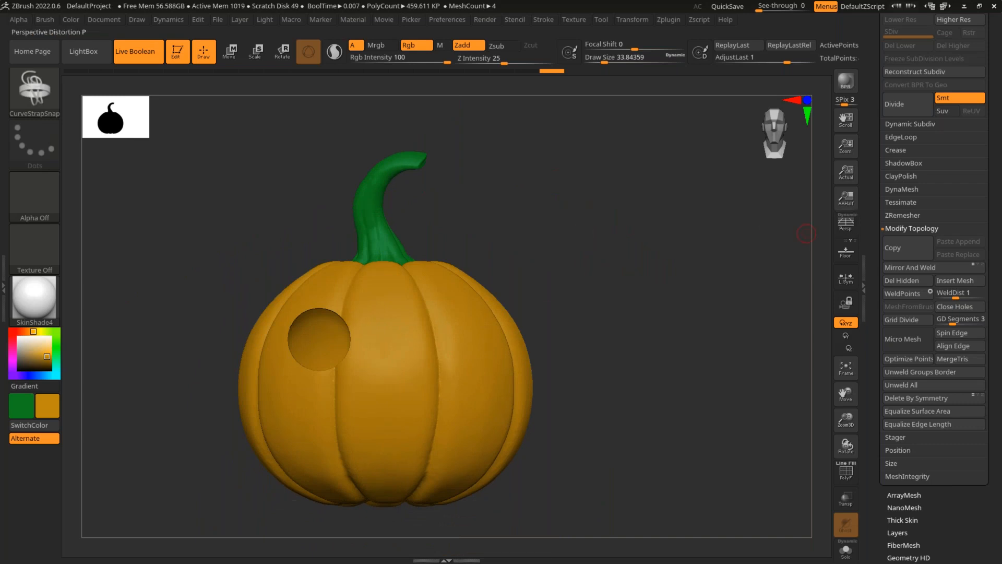
pyautogui.press('w')
pyautogui.moveTo(261, 340); pyautogui.dragTo(425, 341)
pyautogui.press('q')
# Show the floor grid and isolate the eye cutter in Solo mode.
pyautogui.keyDown('alt'); pyautogui.moveTo(605, 274); pyautogui.dragTo(648, 253); pyautogui.keyUp('alt')
pyautogui.keyDown('alt'); pyautogui.moveTo(586, 232); pyautogui.dragTo(662, 229); pyautogui.keyUp('alt')
pyautogui.click(847, 254)
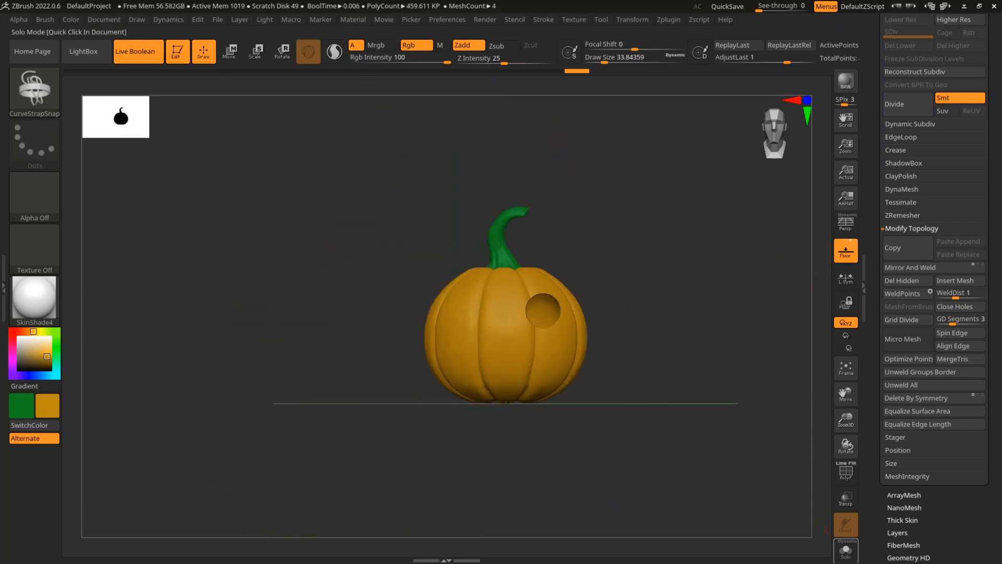
pyautogui.click(846, 550)
pyautogui.keyDown('alt'); pyautogui.moveTo(576, 300); pyautogui.dragTo(620, 362); pyautogui.keyUp('alt')
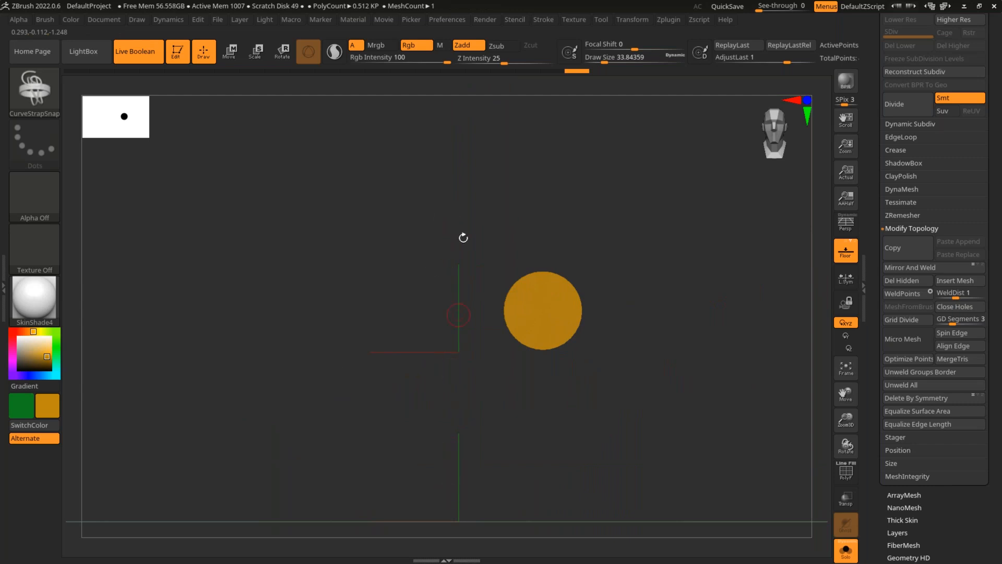
pyautogui.moveTo(418, 189); pyautogui.dragTo(436, 258)
pyautogui.keyDown('alt'); pyautogui.moveTo(814, 507); pyautogui.dragTo(806, 483); pyautogui.keyUp('alt')
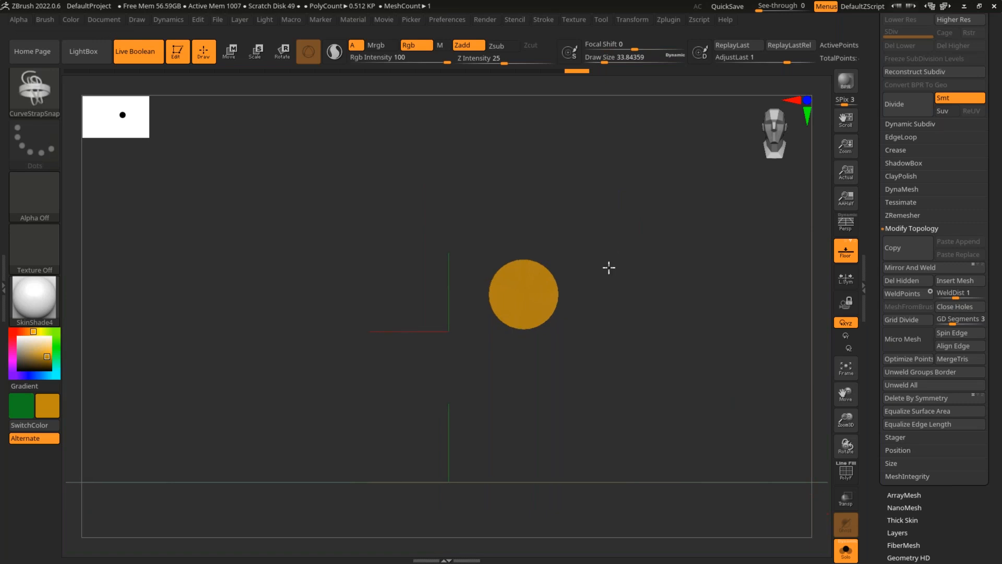
pyautogui.keyDown('alt'); pyautogui.moveTo(608, 266); pyautogui.dragTo(621, 313); pyautogui.keyUp('alt')
pyautogui.moveTo(652, 213)
pyautogui.keyDown('ctrl'); pyautogui.mouseDown()
pyautogui.moveTo(405, 317)
pyautogui.moveTo(682, 213)
pyautogui.moveTo(666, 190)
pyautogui.moveTo(710, 219)
pyautogui.mouseUp(); pyautogui.keyUp('ctrl')
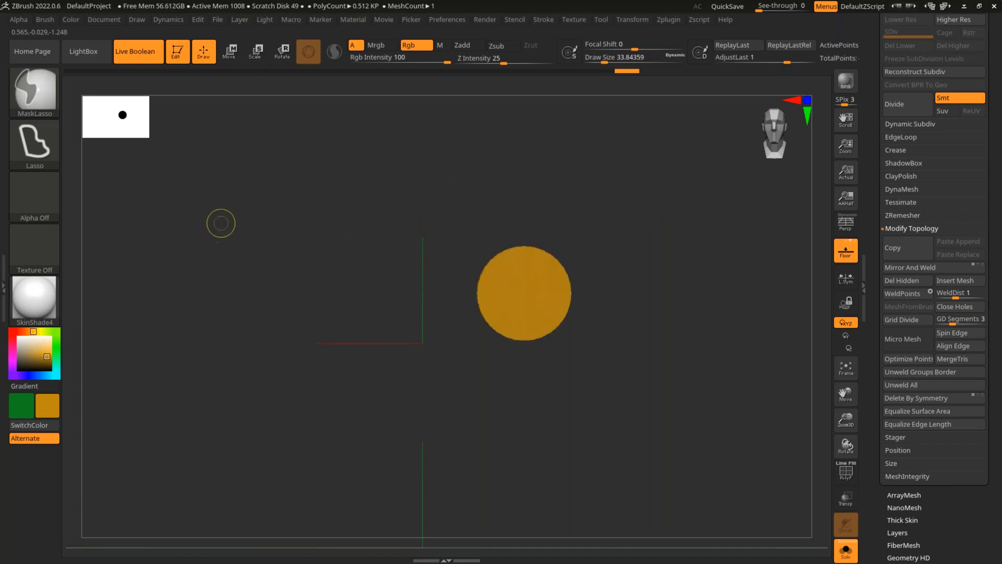
pyautogui.hotkey('ctrl', 'shift')
pyautogui.moveTo(306, 170)
pyautogui.keyDown('ctrl'); pyautogui.keyDown('shift'); pyautogui.mouseDown()
pyautogui.moveTo(528, 208)
pyautogui.moveTo(476, 132)
pyautogui.moveTo(245, 183)
pyautogui.moveTo(271, 197)
pyautogui.moveTo(250, 200)
pyautogui.mouseUp(); pyautogui.keyUp('shift'); pyautogui.keyUp('ctrl')
pyautogui.moveTo(517, 201)
pyautogui.keyDown('ctrl'); pyautogui.keyDown('shift'); pyautogui.mouseDown()
pyautogui.moveTo(252, 264)
pyautogui.moveTo(302, 164)
pyautogui.moveTo(544, 163)
pyautogui.moveTo(532, 140)
pyautogui.moveTo(550, 186)
pyautogui.mouseUp(); pyautogui.keyUp('shift'); pyautogui.keyUp('ctrl')
pyautogui.keyDown('ctrl'); pyautogui.keyDown('shift'); pyautogui.moveTo(268, 195); pyautogui.dragTo(278, 211); pyautogui.keyUp('shift'); pyautogui.keyUp('ctrl')
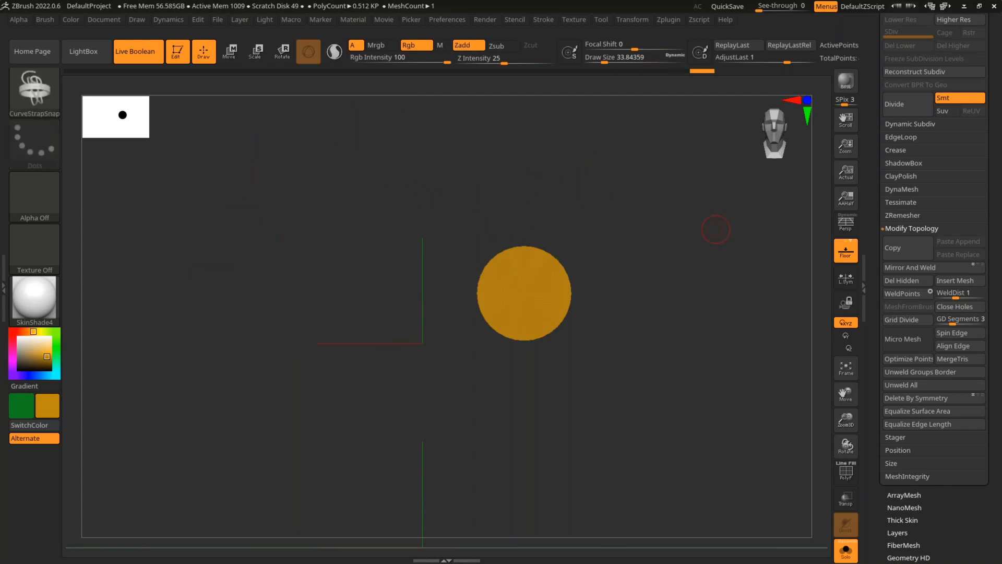
# Try moving the isolated eye cutter across the center axis, and undo the move.
pyautogui.press('w')
pyautogui.moveTo(477, 305); pyautogui.dragTo(188, 329)
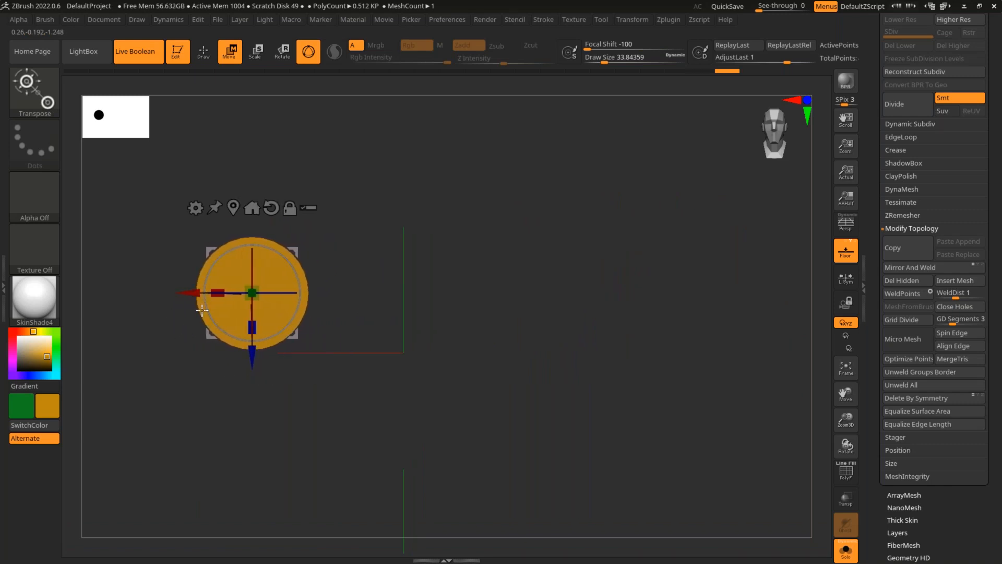
pyautogui.hotkey('ctrl', 'z')
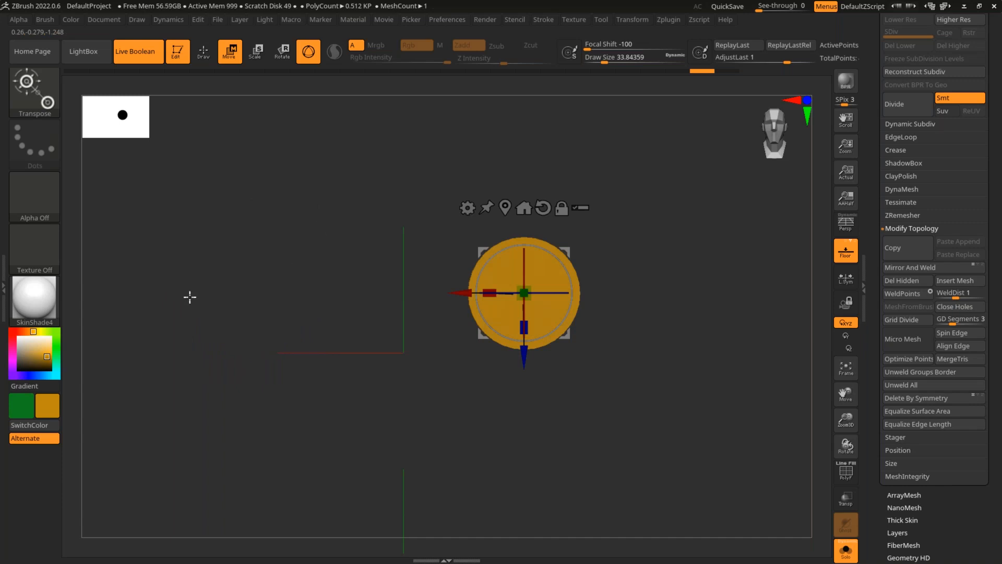
pyautogui.press('q')
# Try Mirror And Weld on the isolated eye cutter to create its counterpart, and undo the operation.
pyautogui.keyDown('ctrl'); pyautogui.moveTo(660, 380); pyautogui.dragTo(459, 272, button='right'); pyautogui.keyUp('ctrl')
pyautogui.moveTo(255, 334)
pyautogui.keyDown('ctrl'); pyautogui.keyDown('shift'); pyautogui.mouseDown()
pyautogui.moveTo(418, 165)
pyautogui.moveTo(328, 172)
pyautogui.moveTo(262, 197)
pyautogui.moveTo(313, 210)
pyautogui.moveTo(269, 196)
pyautogui.moveTo(281, 182)
pyautogui.mouseUp(); pyautogui.keyUp('shift'); pyautogui.keyUp('ctrl')
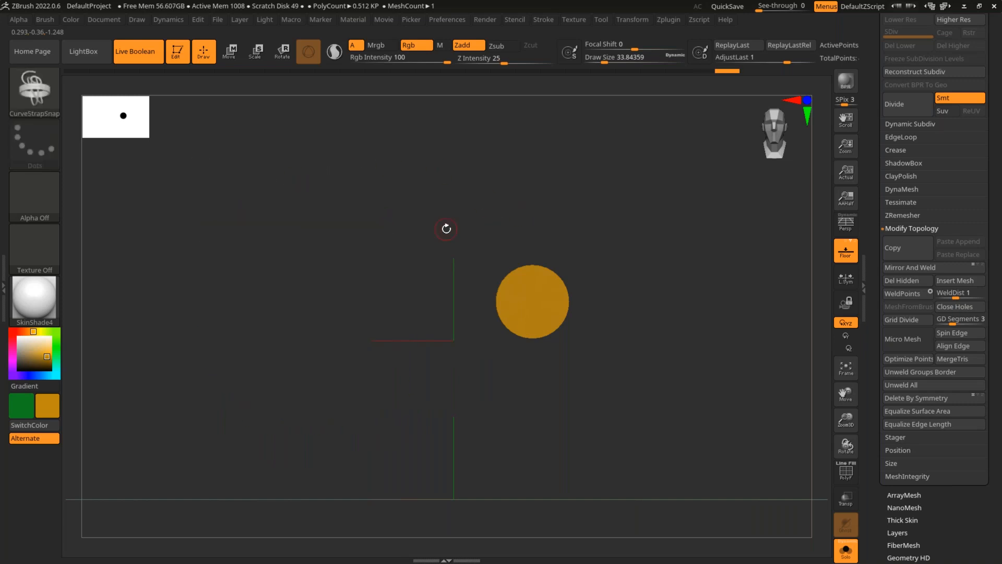
pyautogui.keyDown('alt'); pyautogui.moveTo(548, 192); pyautogui.dragTo(590, 249); pyautogui.keyUp('alt')
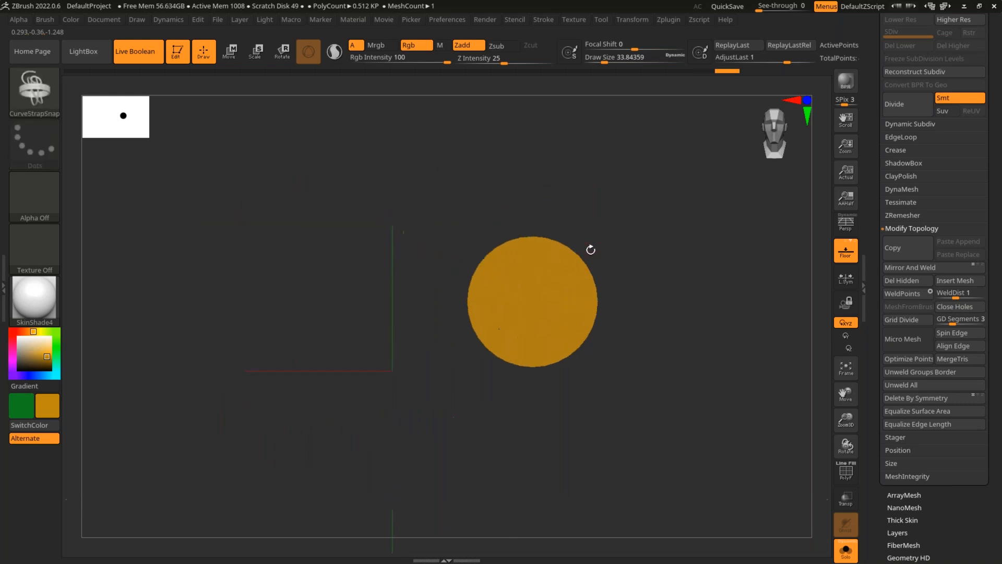
pyautogui.keyDown('alt'); pyautogui.moveTo(709, 291); pyautogui.dragTo(770, 202); pyautogui.keyUp('alt')
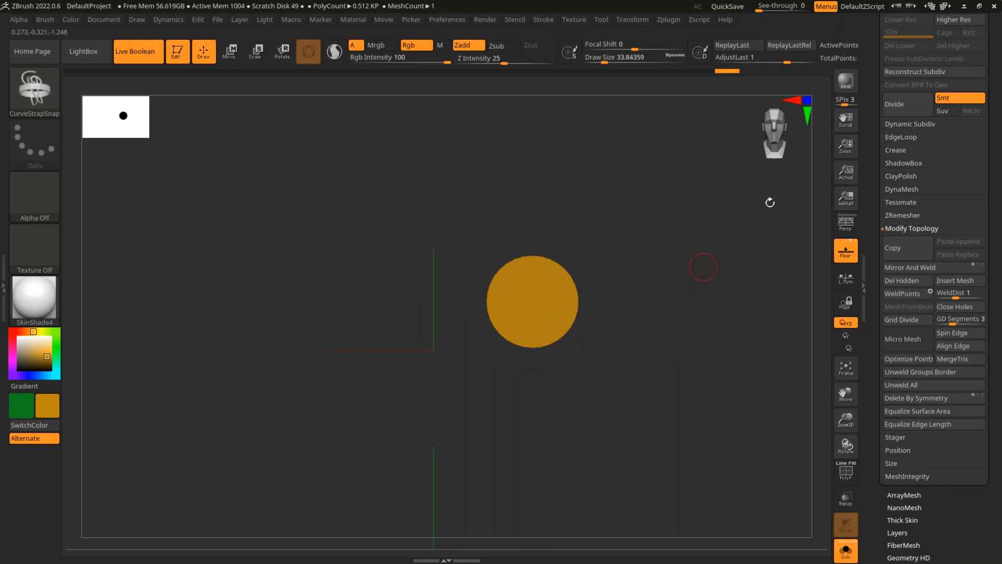
pyautogui.click(910, 267)
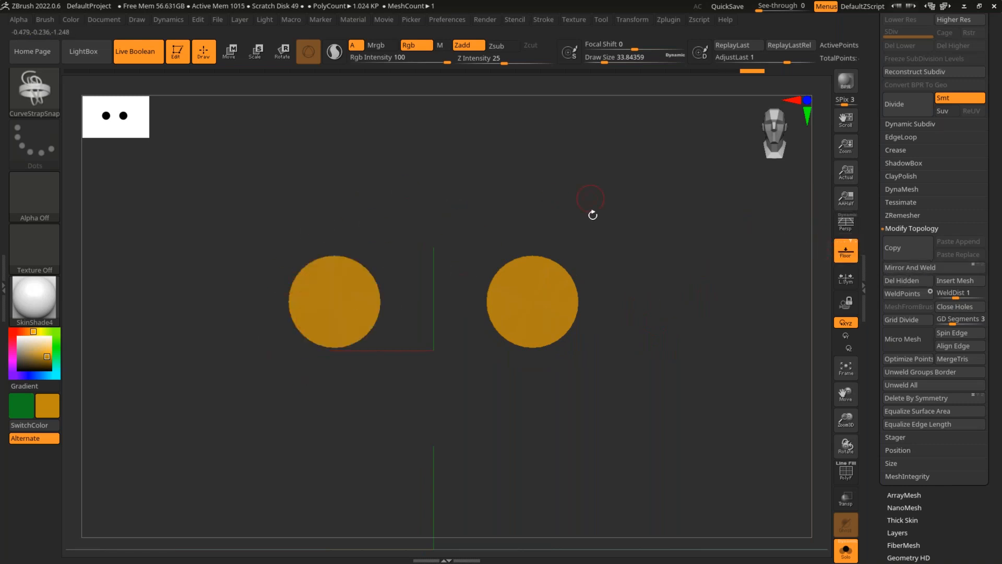
pyautogui.moveTo(587, 193)
pyautogui.keyDown('ctrl'); pyautogui.keyDown('shift'); pyautogui.mouseDown()
pyautogui.moveTo(324, 190)
pyautogui.moveTo(331, 161)
pyautogui.moveTo(404, 134)
pyautogui.moveTo(604, 198)
pyautogui.mouseUp(); pyautogui.keyUp('shift'); pyautogui.keyUp('ctrl')
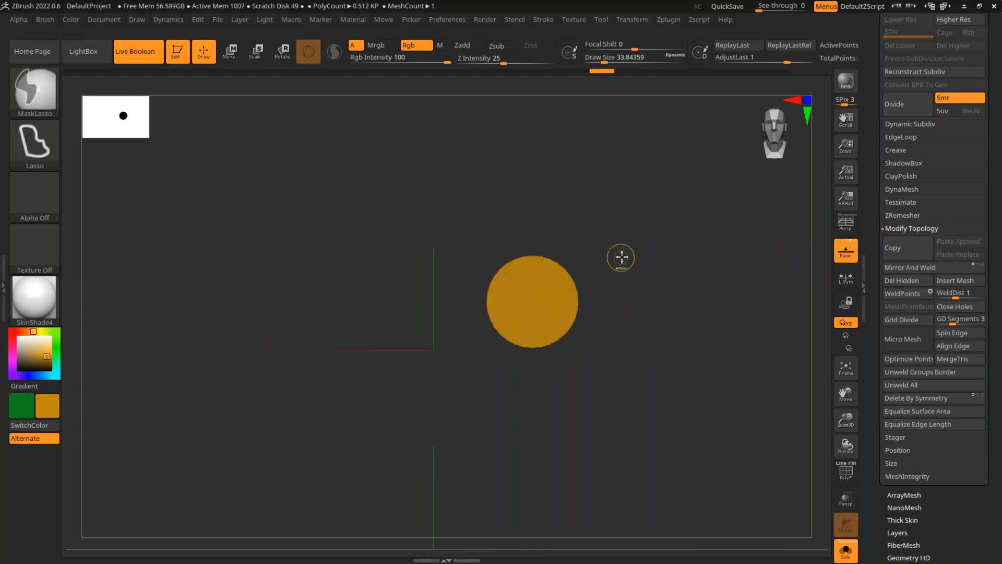
# Apply Mirror And Weld to the eye cutter again and turn off Solo mode.
pyautogui.keyDown('ctrl'); pyautogui.keyDown('shift'); pyautogui.moveTo(621, 257); pyautogui.dragTo(606, 251); pyautogui.keyUp('shift'); pyautogui.keyUp('ctrl')
pyautogui.click(900, 268)
pyautogui.moveTo(647, 313); pyautogui.dragTo(540, 224)
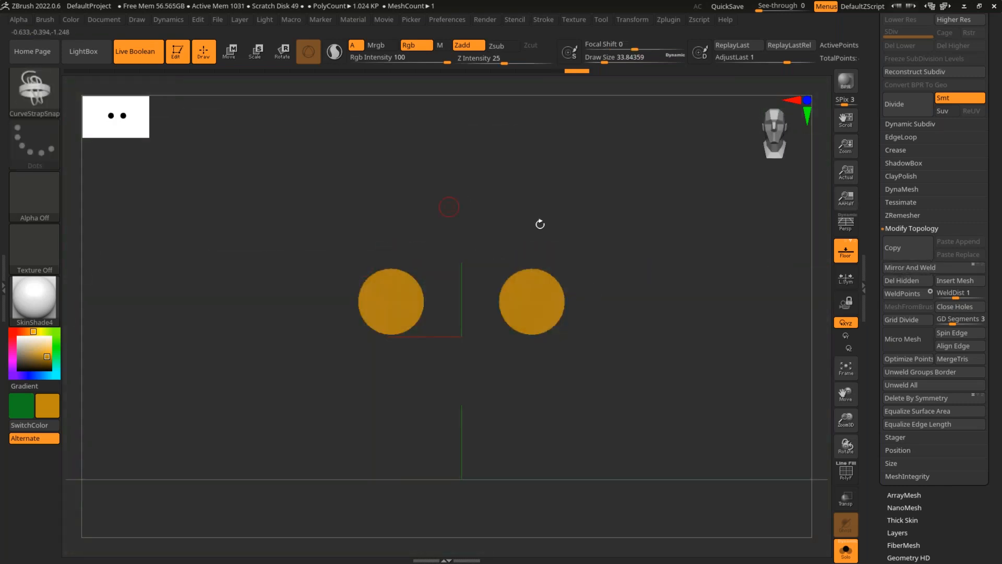
pyautogui.click(846, 549)
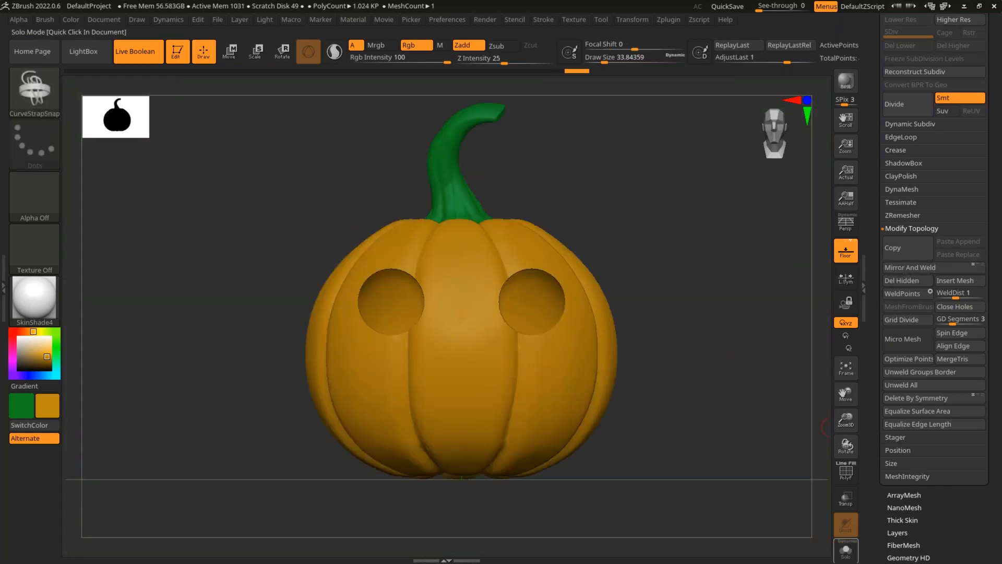
# Undo the Mirror And Weld and the earlier sideways move of the eye cutter.
pyautogui.press('w')
pyautogui.keyDown('alt'); pyautogui.moveTo(686, 213); pyautogui.dragTo(663, 210); pyautogui.keyUp('alt')
pyautogui.hotkey('ctrl', 'z')
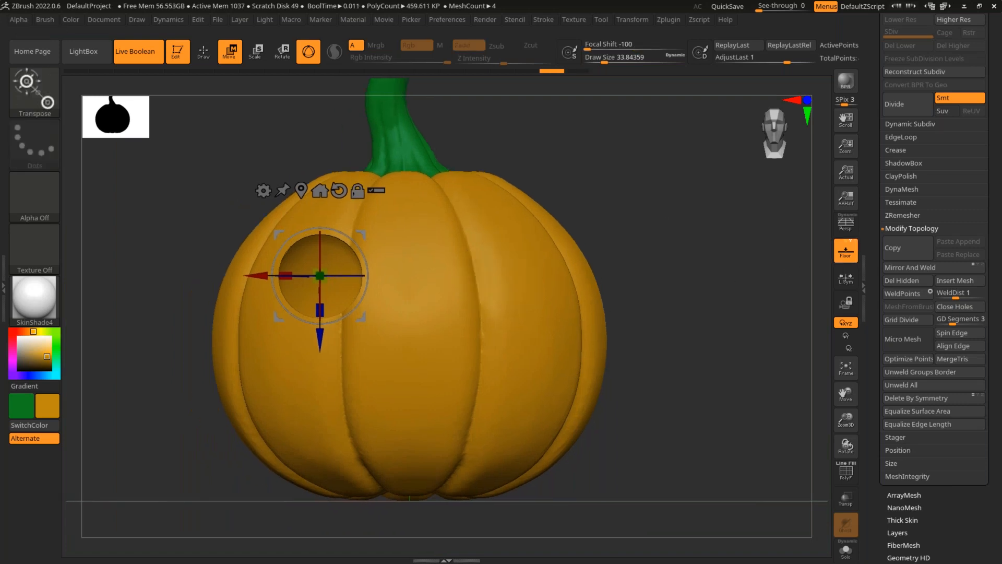
pyautogui.press('q')
# Isolate the eye cutter in Solo mode and move it horizontally across the center axis.
pyautogui.click(846, 551)
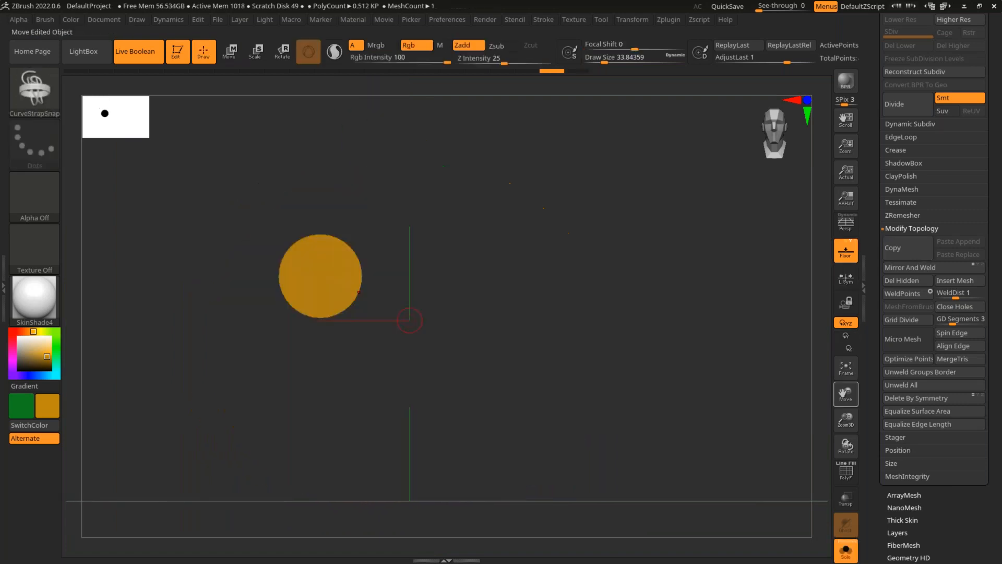
pyautogui.click(913, 230)
pyautogui.moveTo(995, 204); pyautogui.dragTo(982, 172)
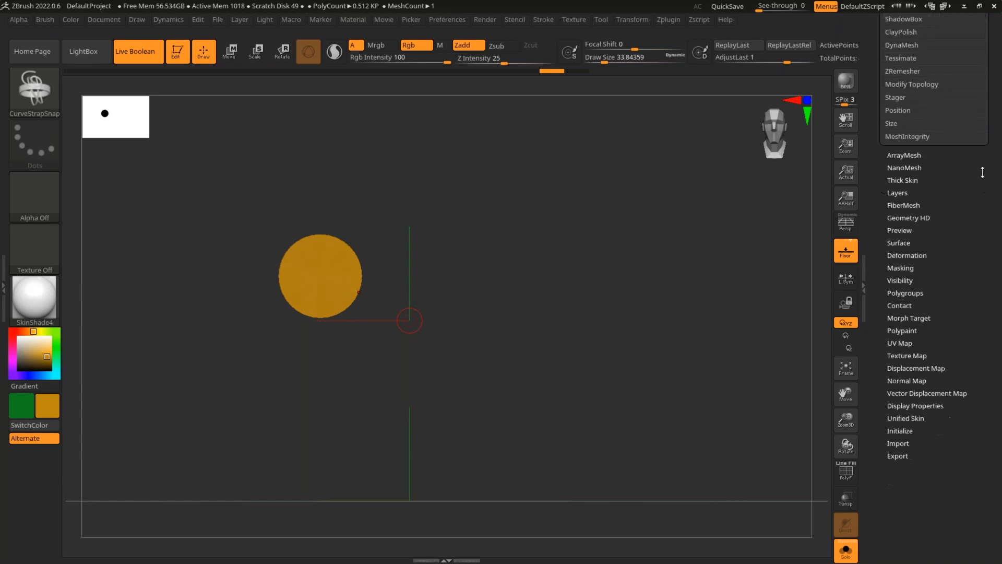
pyautogui.press('w')
pyautogui.moveTo(255, 273); pyautogui.dragTo(457, 261)
pyautogui.press('q')
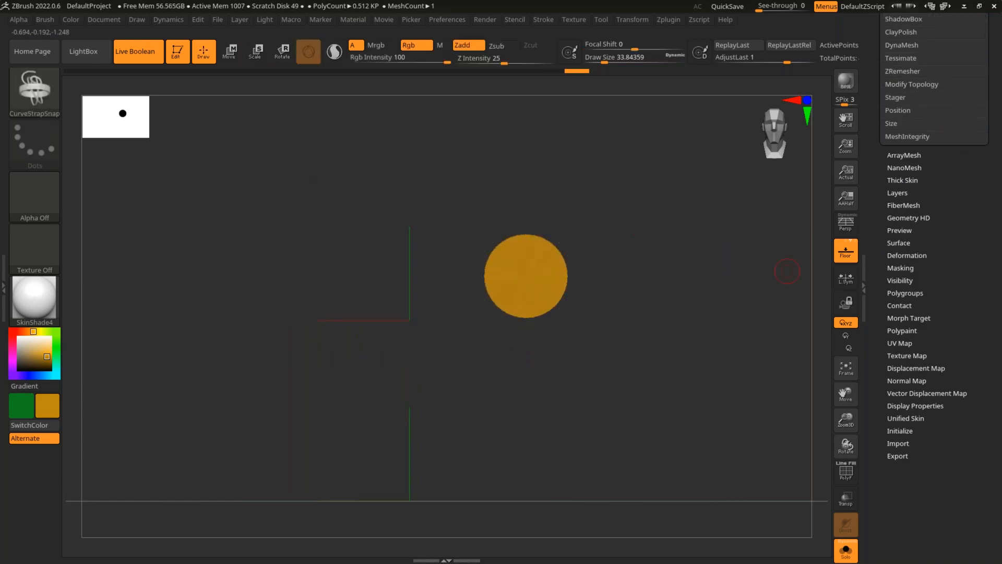
# Flip the eye cutter across the center axis with the Mirror deformation.
pyautogui.click(913, 255)
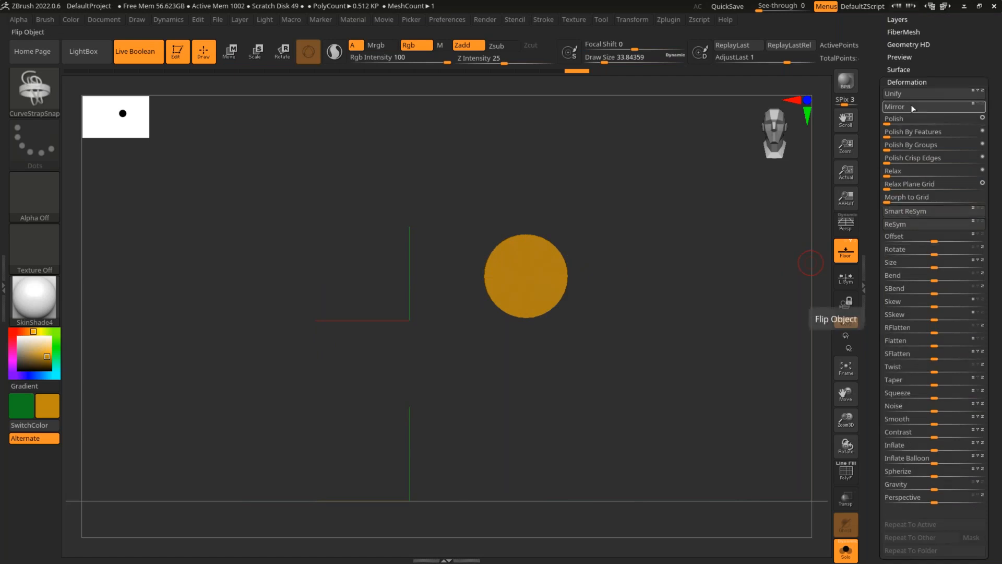
pyautogui.click(919, 107)
pyautogui.moveTo(935, 103); pyautogui.dragTo(929, 261)
# Create a symmetrical pair of eye cutters with Mirror And Weld and turn off Solo mode.
pyautogui.click(903, 210)
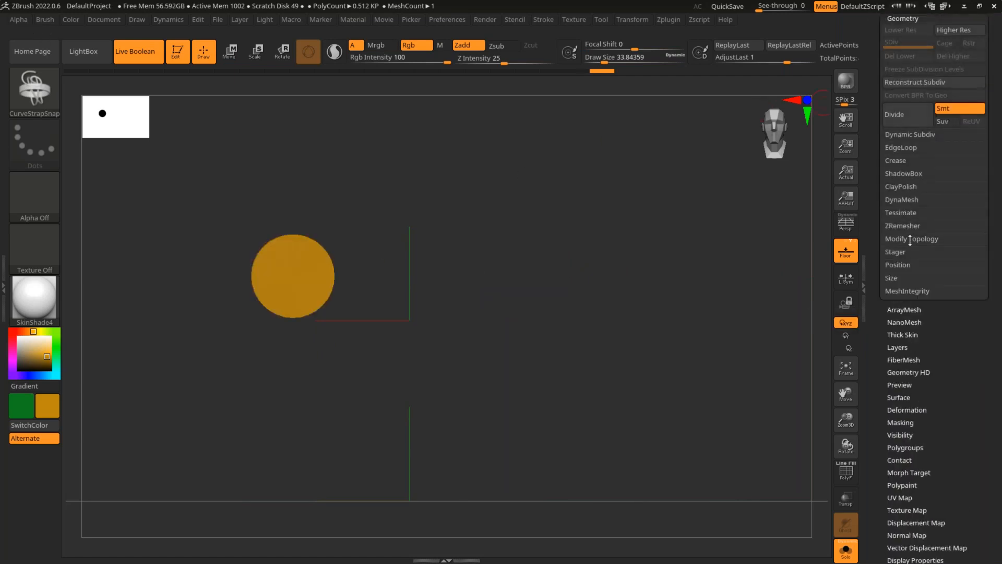
pyautogui.click(910, 278)
pyautogui.scroll(2, 583, 276)
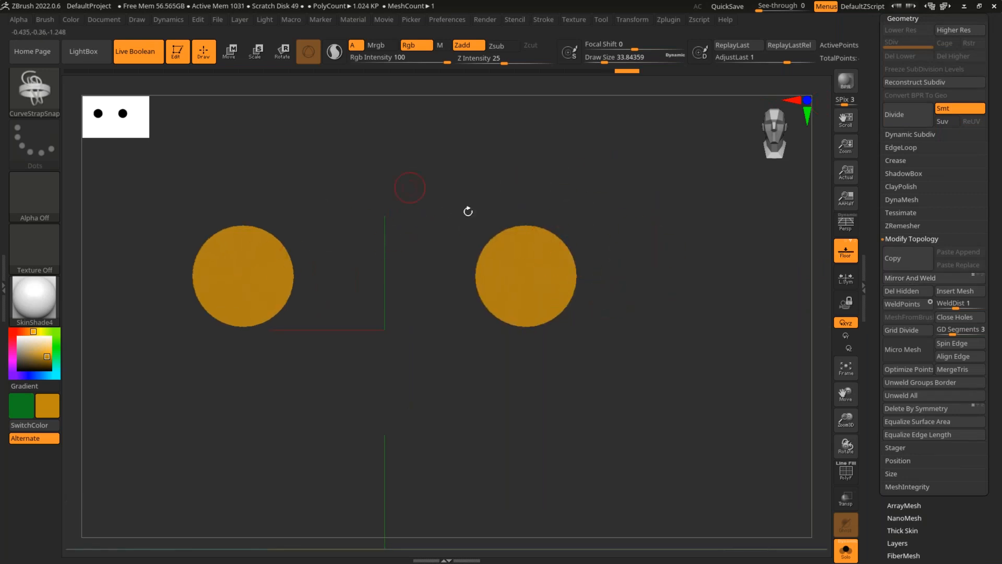
pyautogui.click(845, 547)
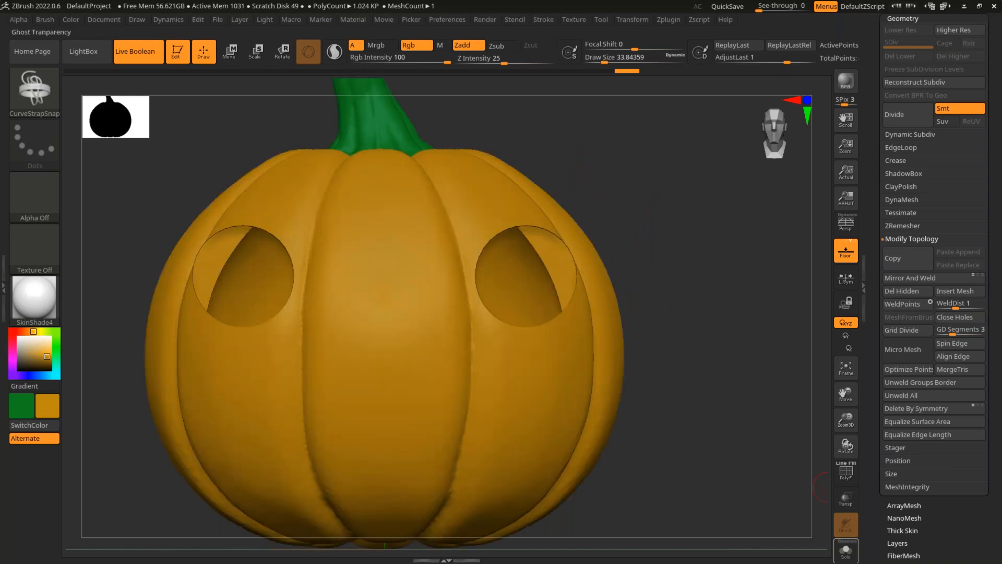
# Move both eye cutters symmetrically closer to the pumpkin's center with the transform gizmo.
pyautogui.moveTo(677, 226); pyautogui.dragTo(619, 278)
pyautogui.press('w')
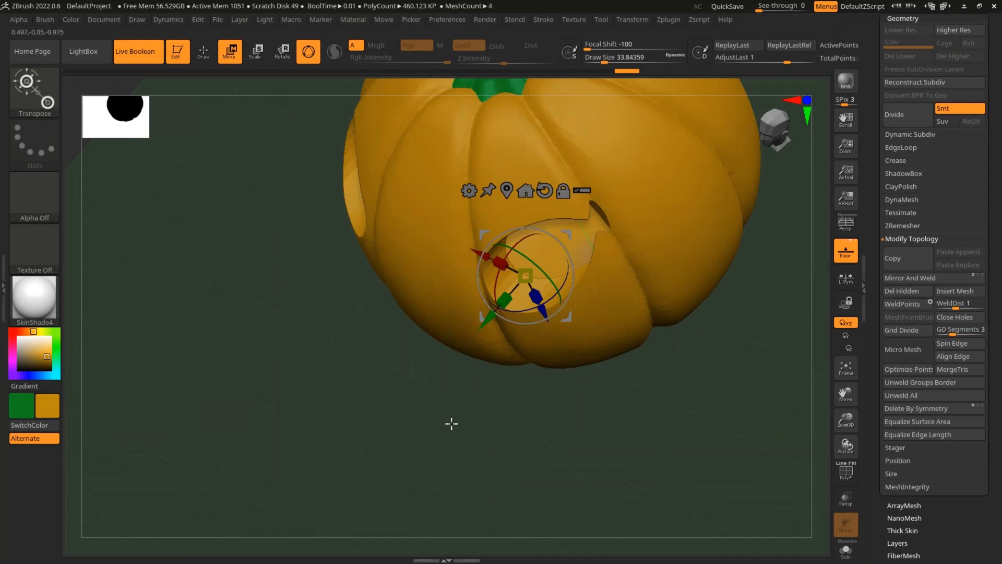
pyautogui.keyDown('shift'); pyautogui.moveTo(450, 423); pyautogui.dragTo(543, 297); pyautogui.keyUp('shift')
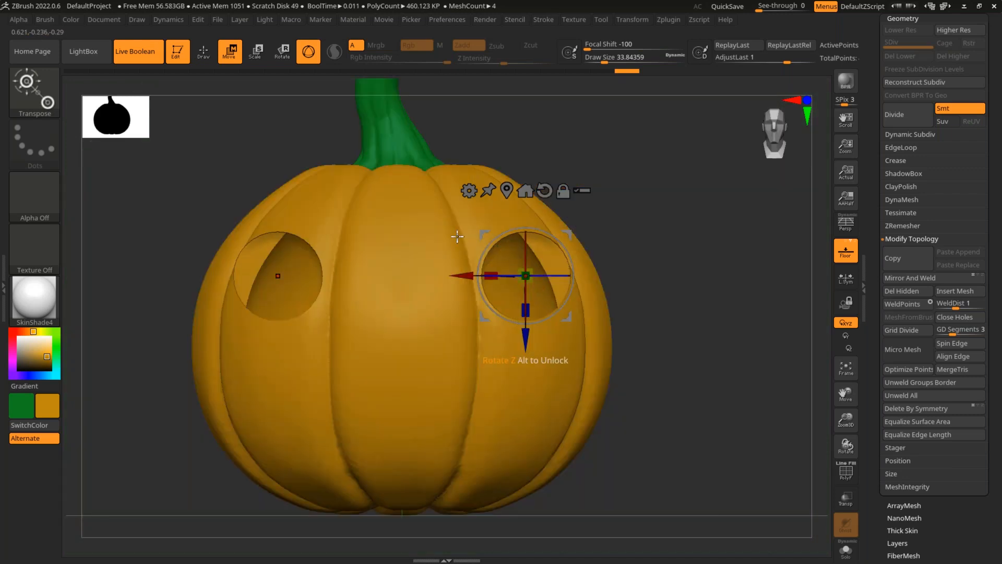
pyautogui.click(316, 285)
pyautogui.moveTo(346, 285); pyautogui.dragTo(383, 286)
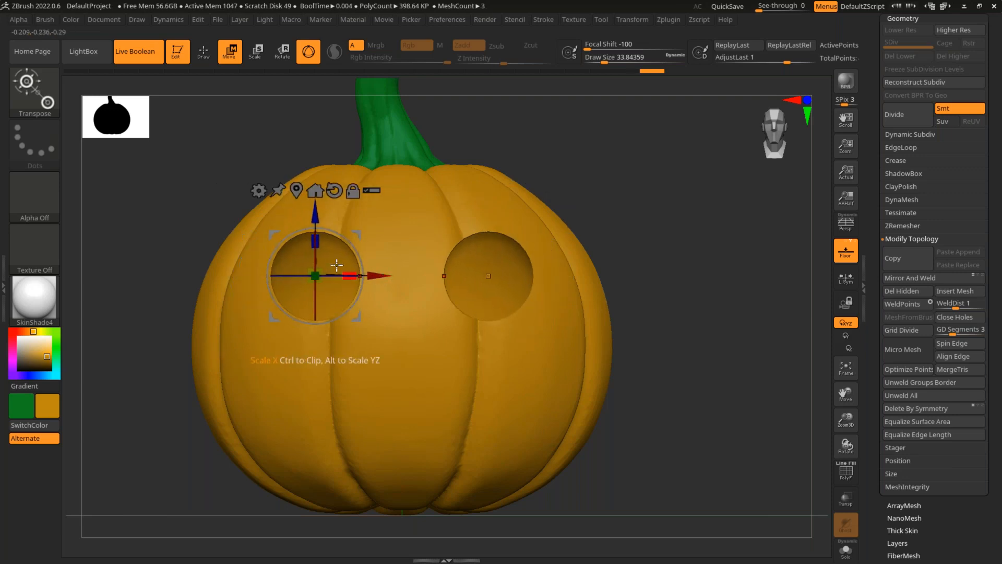
# Stretch both eye holes vertically into taller ovals.
pyautogui.moveTo(316, 241); pyautogui.dragTo(358, 237)
pyautogui.moveTo(620, 215)
pyautogui.mouseDown()
pyautogui.moveTo(662, 208)
pyautogui.moveTo(616, 219)
pyautogui.mouseUp()
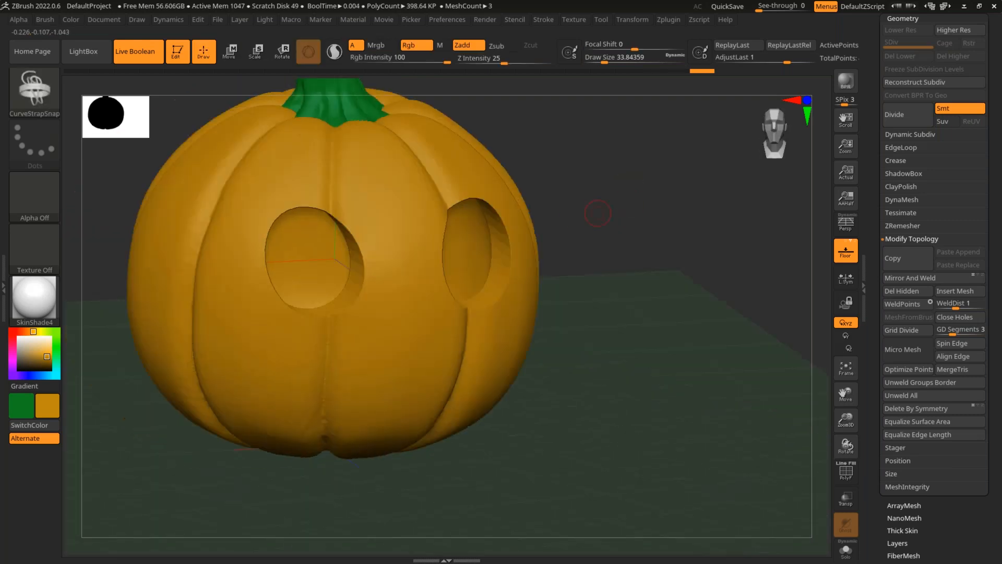
pyautogui.moveTo(324, 267); pyautogui.dragTo(346, 286)
pyautogui.keyDown('shift'); pyautogui.moveTo(567, 194); pyautogui.dragTo(574, 187); pyautogui.keyUp('shift')
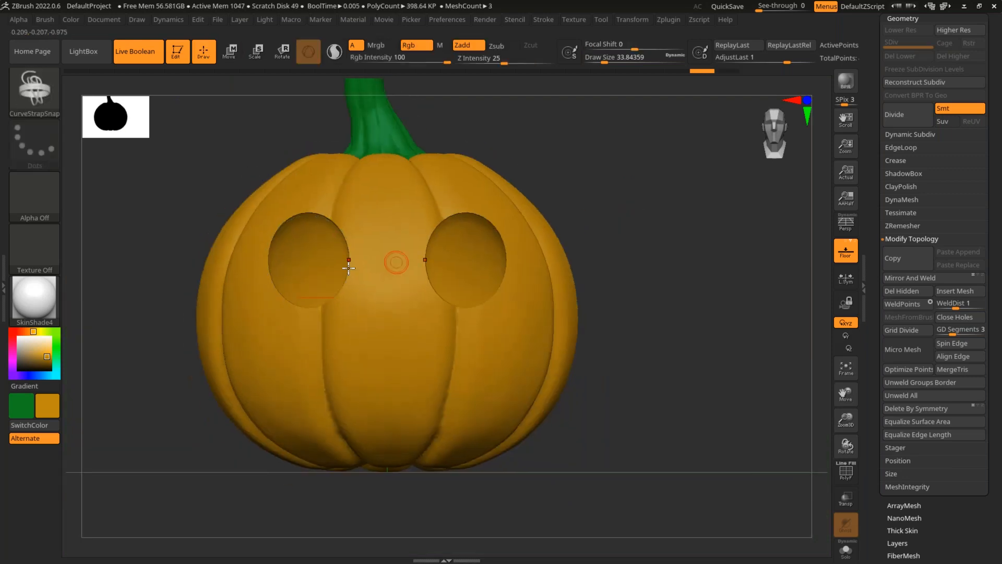
# Try scaling both eye holes narrower along the X axis, and restore their width.
pyautogui.press('w')
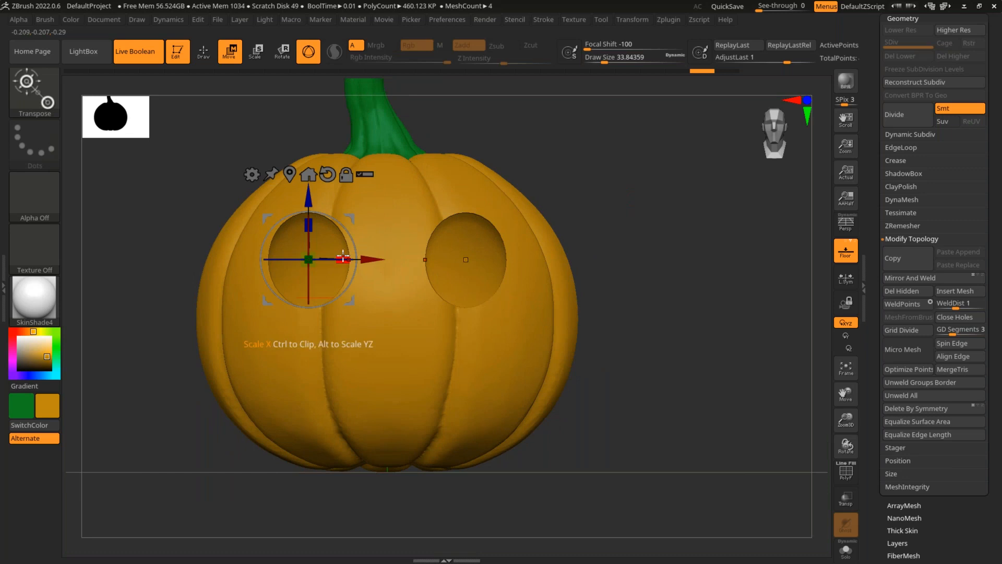
pyautogui.moveTo(363, 259); pyautogui.dragTo(288, 281)
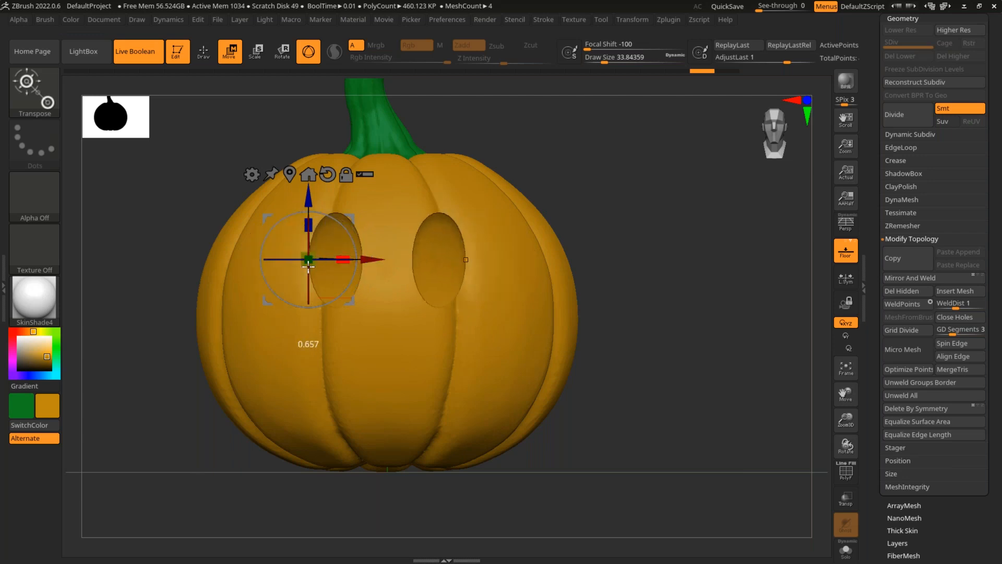
pyautogui.moveTo(334, 267); pyautogui.dragTo(295, 266)
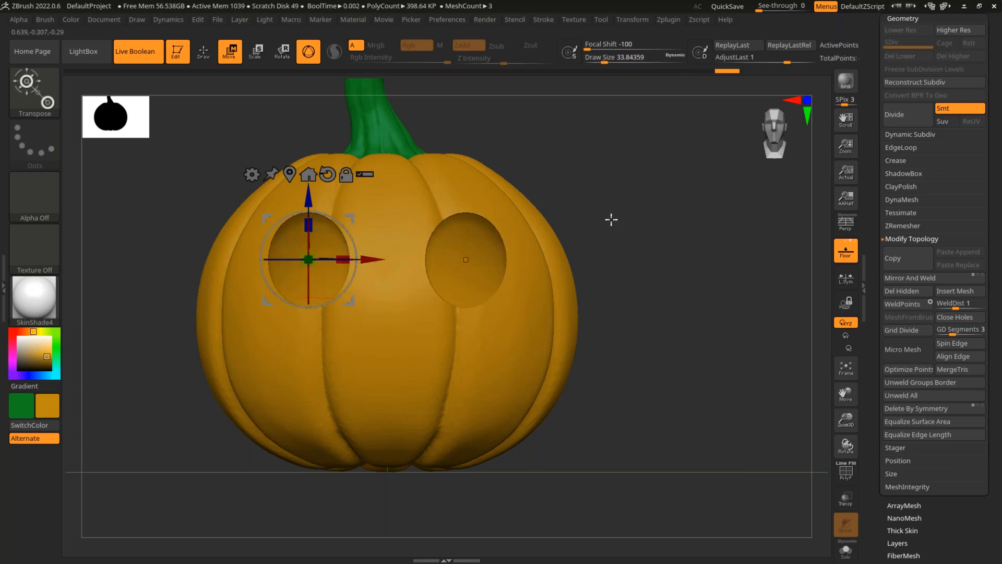
pyautogui.press('q')
pyautogui.moveTo(615, 176)
pyautogui.mouseDown()
pyautogui.moveTo(655, 194)
pyautogui.moveTo(633, 209)
pyautogui.mouseUp()
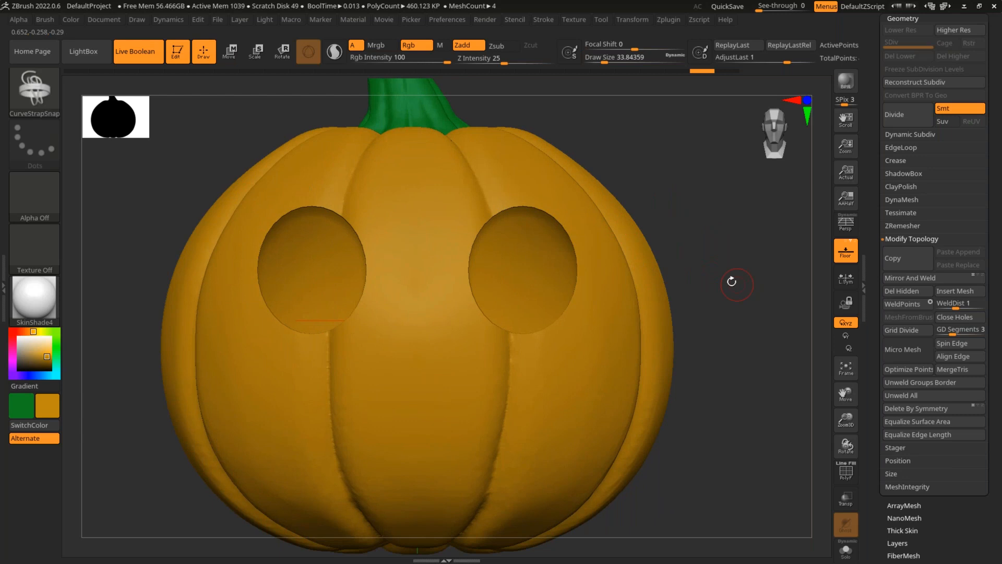
# Show the eye cutters' wireframe and try scaling both cutters along the X axis with the transform gizmo.
pyautogui.hotkey('shift', 'f')
pyautogui.hotkey('shift', 'f')
pyautogui.hotkey('shift', 'f')
pyautogui.press('w')
pyautogui.moveTo(351, 317); pyautogui.dragTo(362, 318)
pyautogui.moveTo(354, 271); pyautogui.dragTo(327, 269)
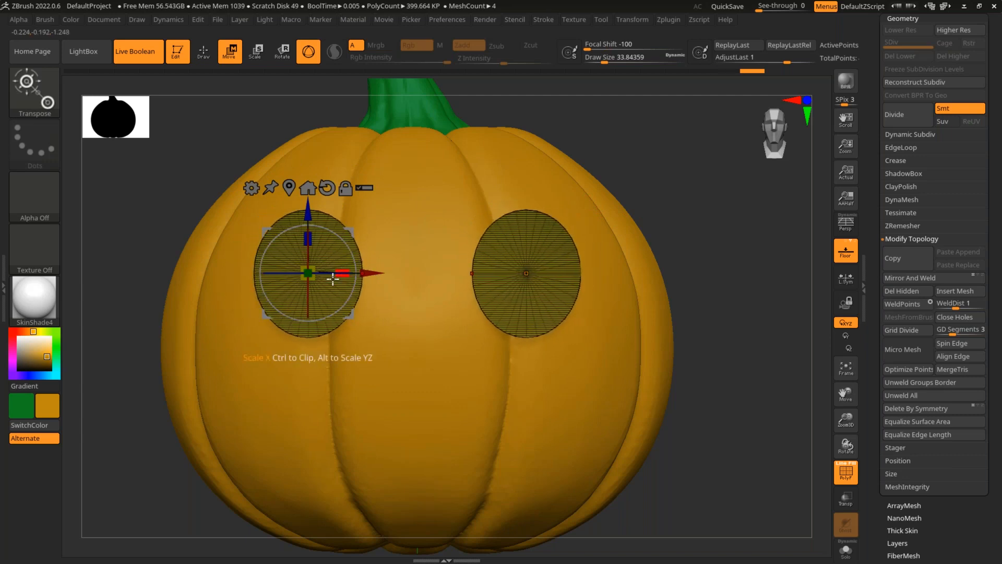
# Toggle Local Symmetry and try scaling the mirrored eye cutters horizontally in each mode.
pyautogui.click(846, 280)
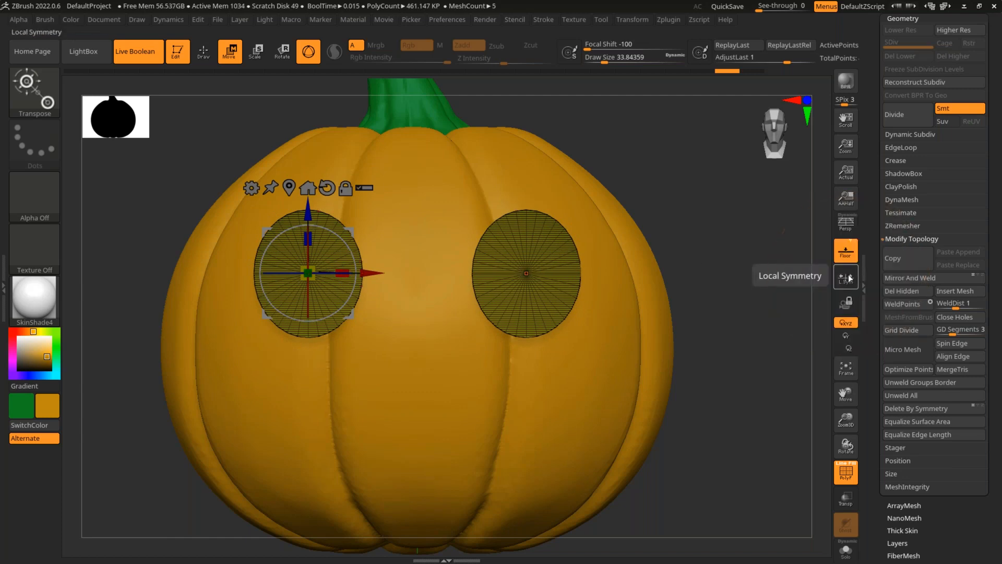
pyautogui.moveTo(343, 270); pyautogui.dragTo(418, 271)
pyautogui.click(841, 285)
pyautogui.moveTo(345, 272)
pyautogui.mouseDown()
pyautogui.moveTo(305, 277)
pyautogui.moveTo(353, 273)
pyautogui.moveTo(344, 279)
pyautogui.mouseUp()
pyautogui.press('q')
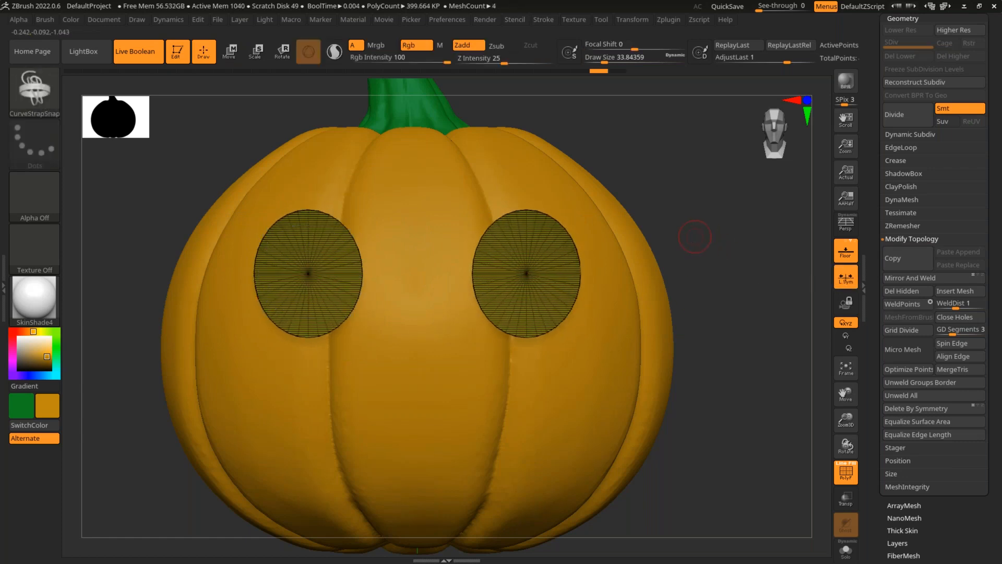
# Undo the mirroring and reshaping back to a single round eye cutter.
pyautogui.hotkey('ctrl', 'z')
pyautogui.hotkey('ctrl', 'z')
pyautogui.hotkey('ctrl', 'z')
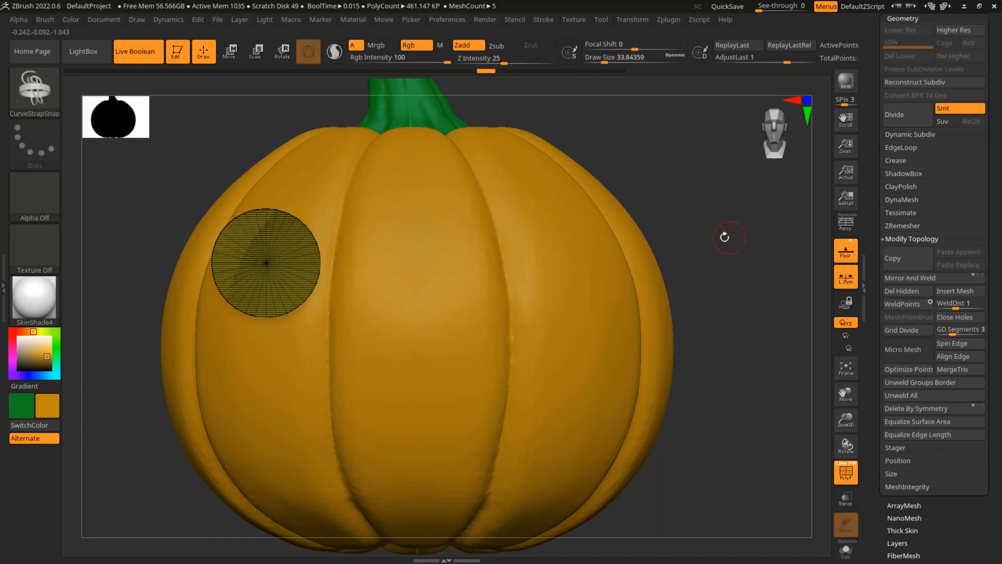
# Isolate the single round cutter in Solo mode and turn off Local Symmetry.
pyautogui.hotkey('shift', 'f')
pyautogui.hotkey('shift', 'f')
pyautogui.click(846, 555)
pyautogui.click(846, 279)
pyautogui.keyDown('alt'); pyautogui.moveTo(384, 217); pyautogui.dragTo(554, 268); pyautogui.keyUp('alt')
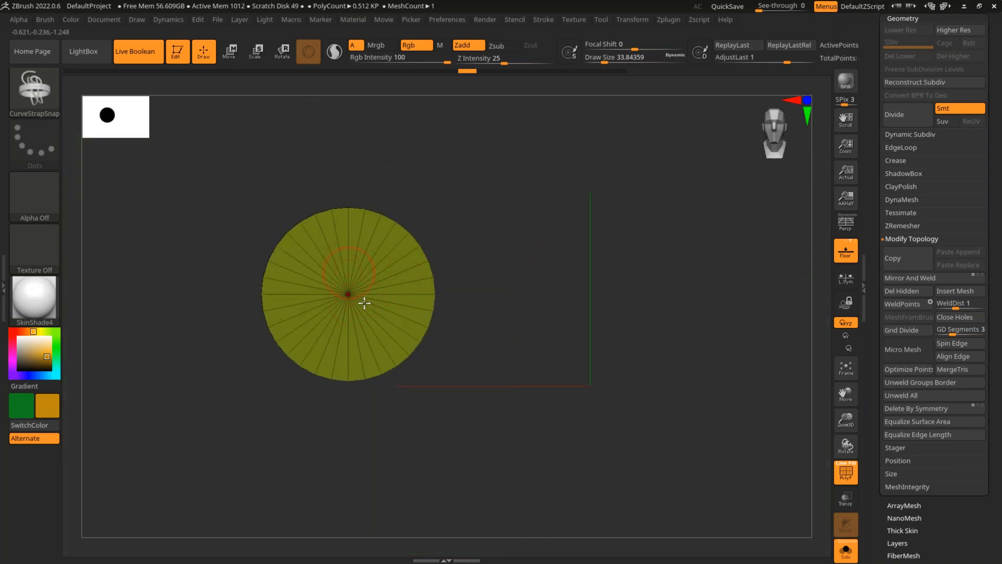
# Centre the transform gizmo on the isolated cutter, try transforming it, and undo the change.
pyautogui.keyDown('alt'); pyautogui.moveTo(528, 184); pyautogui.dragTo(539, 251); pyautogui.keyUp('alt')
pyautogui.press('w')
pyautogui.click(647, 218)
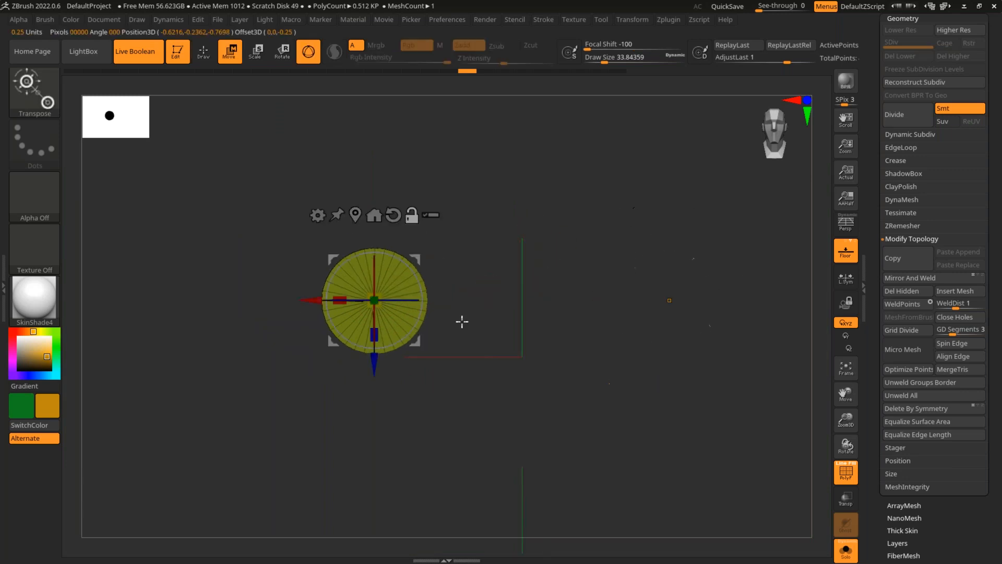
pyautogui.moveTo(418, 343)
pyautogui.mouseDown()
pyautogui.moveTo(532, 299)
pyautogui.moveTo(567, 214)
pyautogui.mouseUp()
pyautogui.hotkey('ctrl', 'z')
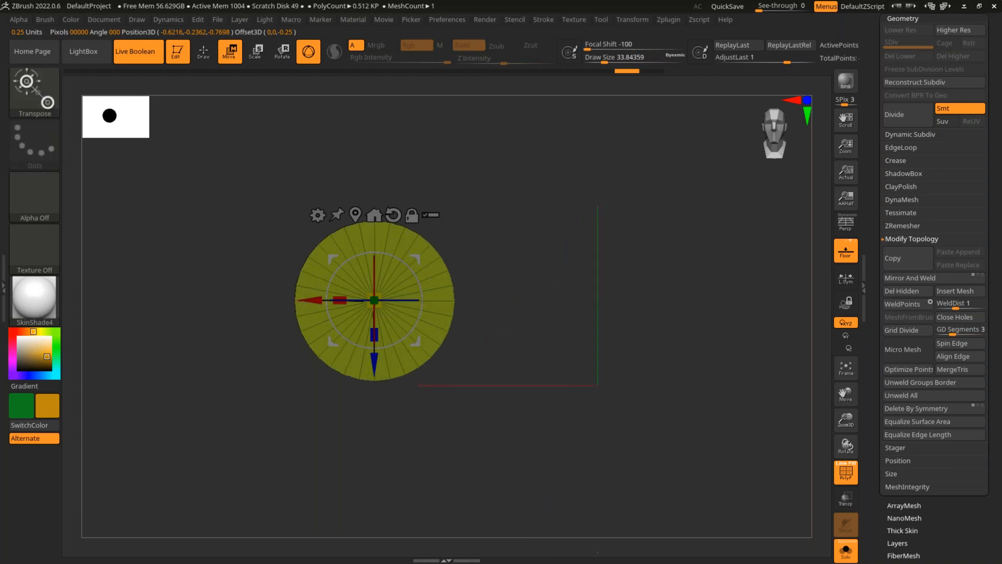
# Turn on Local Symmetry for the isolated cutter and select the Move brush for shaping its rim.
pyautogui.press('q')
pyautogui.click(846, 276)
pyautogui.keyDown('alt'); pyautogui.moveTo(548, 312); pyautogui.dragTo(532, 352); pyautogui.keyUp('alt')
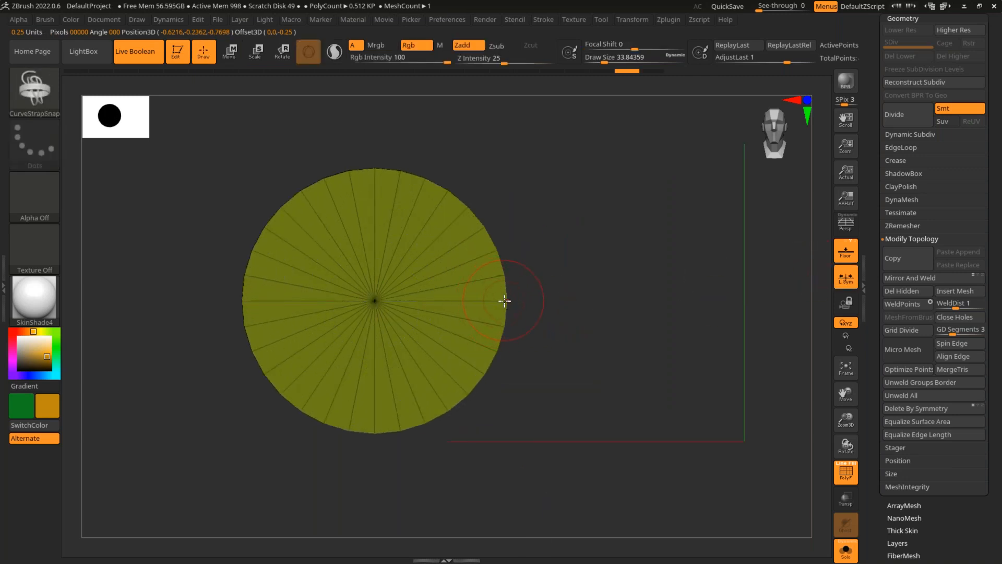
pyautogui.moveTo(617, 305); pyautogui.dragTo(618, 307)
pyautogui.hotkey('ctrl', 'z')
pyautogui.press('b')
pyautogui.press('m')
pyautogui.press('v')
# Pull the cutter's rim vertices outward symmetrically with the Move brush to form a ring of pointed spikes.
pyautogui.moveTo(528, 304)
pyautogui.mouseDown()
pyautogui.moveTo(680, 327)
pyautogui.moveTo(637, 310)
pyautogui.mouseUp()
pyautogui.moveTo(513, 247)
pyautogui.mouseDown()
pyautogui.moveTo(587, 200)
pyautogui.moveTo(613, 203)
pyautogui.mouseUp()
pyautogui.moveTo(460, 163); pyautogui.dragTo(459, 134)
pyautogui.moveTo(378, 146)
pyautogui.mouseDown()
pyautogui.moveTo(376, 107)
pyautogui.moveTo(387, 98)
pyautogui.mouseUp()
pyautogui.moveTo(385, 438)
pyautogui.keyDown('alt'); pyautogui.mouseDown()
pyautogui.moveTo(375, 397)
pyautogui.moveTo(405, 391)
pyautogui.moveTo(463, 288)
pyautogui.mouseUp(); pyautogui.keyUp('alt')
pyautogui.moveTo(366, 392); pyautogui.dragTo(366, 466)
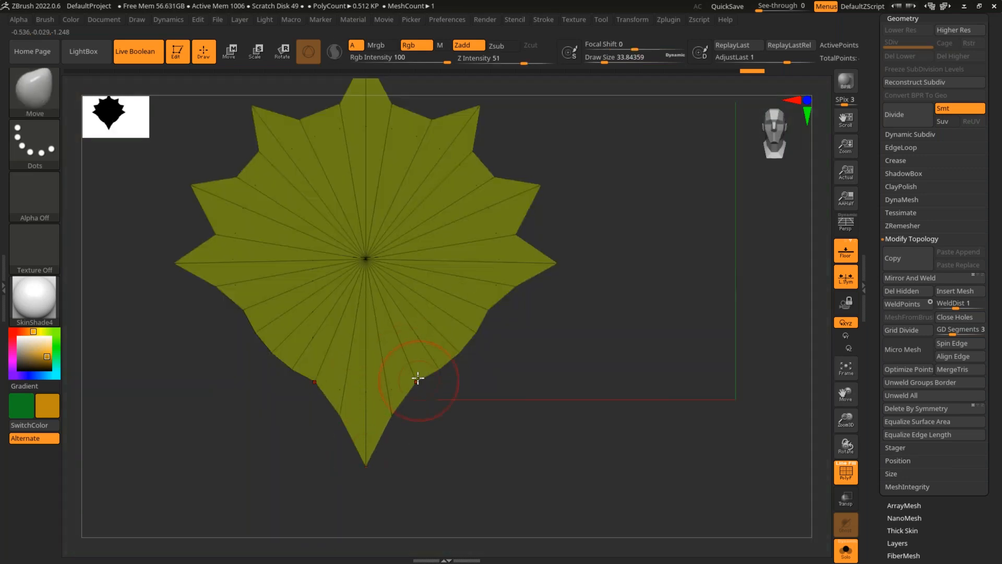
pyautogui.moveTo(413, 383); pyautogui.dragTo(441, 404)
pyautogui.moveTo(468, 354); pyautogui.dragTo(514, 379)
# Switch Local Symmetry and the floor grid off, and turn both back on.
pyautogui.moveTo(598, 374); pyautogui.dragTo(564, 295)
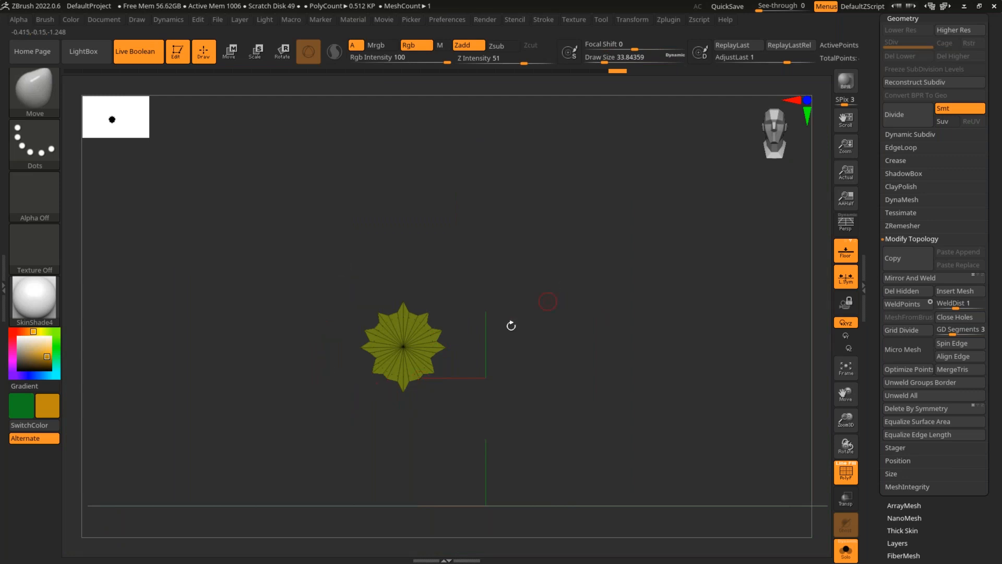
pyautogui.press('w')
pyautogui.moveTo(443, 358)
pyautogui.mouseDown()
pyautogui.moveTo(528, 349)
pyautogui.moveTo(441, 353)
pyautogui.mouseUp()
pyautogui.press('q')
pyautogui.click(846, 279)
pyautogui.hotkey('shift', 'p')
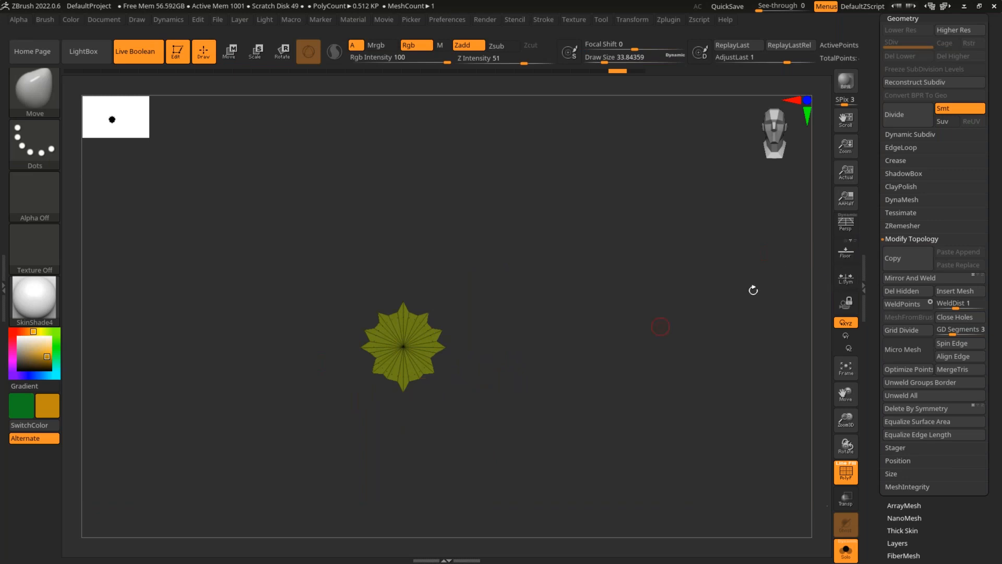
pyautogui.click(847, 279)
pyautogui.click(845, 251)
pyautogui.keyDown('alt'); pyautogui.moveTo(543, 418); pyautogui.dragTo(517, 301); pyautogui.keyUp('alt')
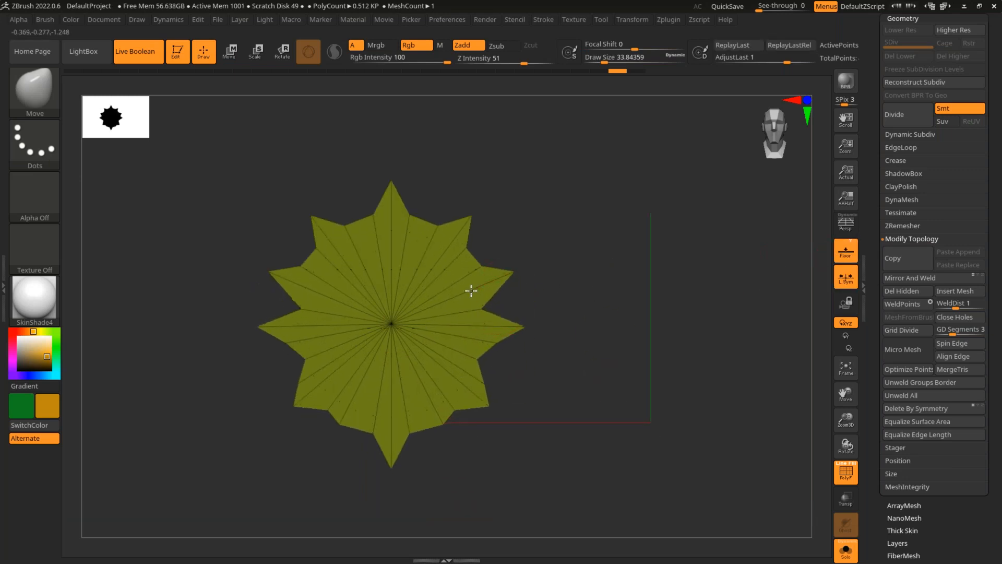
# Deepen the notch beside the upper spikes, widen the top spike, and extend the lower side spikes symmetrically.
pyautogui.moveTo(472, 254)
pyautogui.mouseDown()
pyautogui.moveTo(459, 275)
pyautogui.moveTo(459, 264)
pyautogui.moveTo(421, 260)
pyautogui.mouseUp()
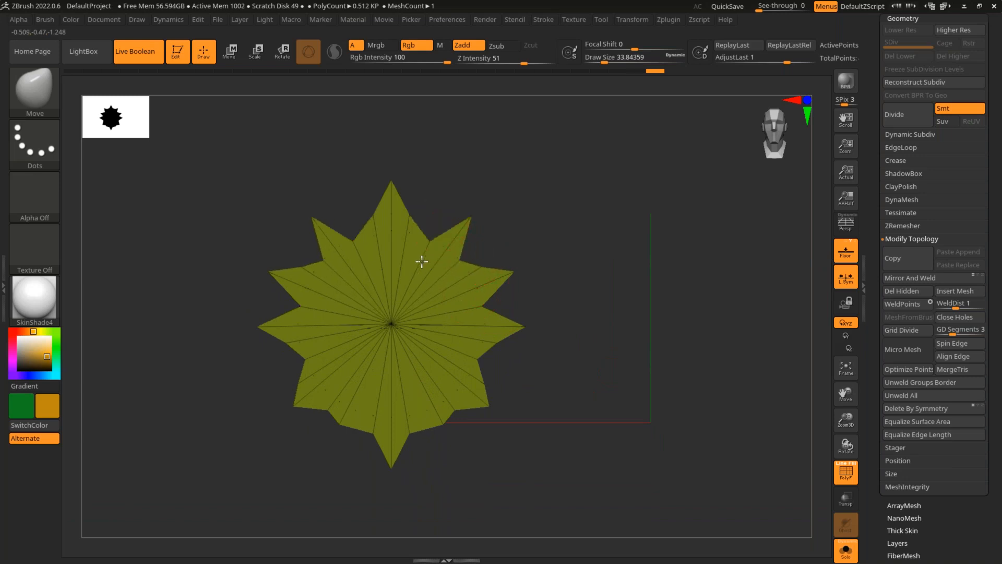
pyautogui.moveTo(424, 227)
pyautogui.mouseDown()
pyautogui.moveTo(456, 190)
pyautogui.moveTo(421, 202)
pyautogui.mouseUp()
pyautogui.moveTo(508, 400)
pyautogui.mouseDown()
pyautogui.moveTo(522, 399)
pyautogui.moveTo(496, 443)
pyautogui.mouseUp()
pyautogui.moveTo(517, 393); pyautogui.dragTo(505, 401)
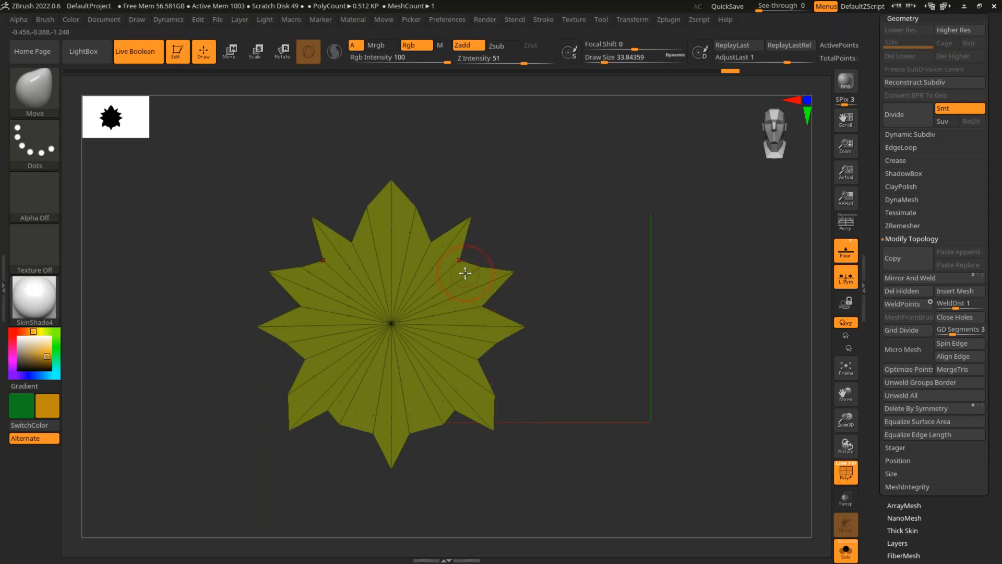
# Turn off Local Symmetry and duplicate the spiky cutter to the opposite side with Mirror And Weld.
pyautogui.keyDown('alt'); pyautogui.moveTo(686, 288); pyautogui.dragTo(578, 289); pyautogui.keyUp('alt')
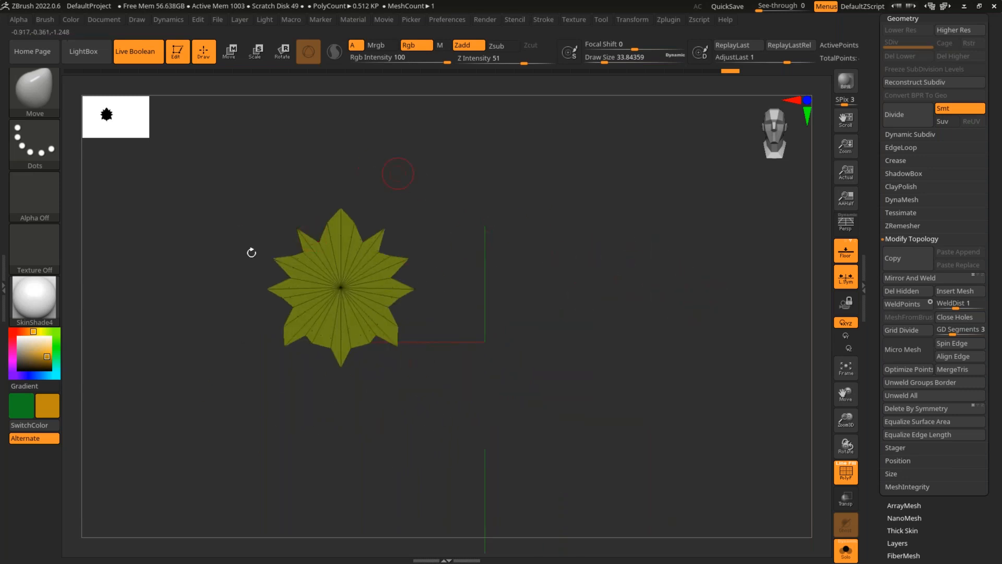
pyautogui.moveTo(455, 267); pyautogui.dragTo(457, 313)
pyautogui.keyDown('shift'); pyautogui.moveTo(529, 258); pyautogui.dragTo(567, 301); pyautogui.keyUp('shift')
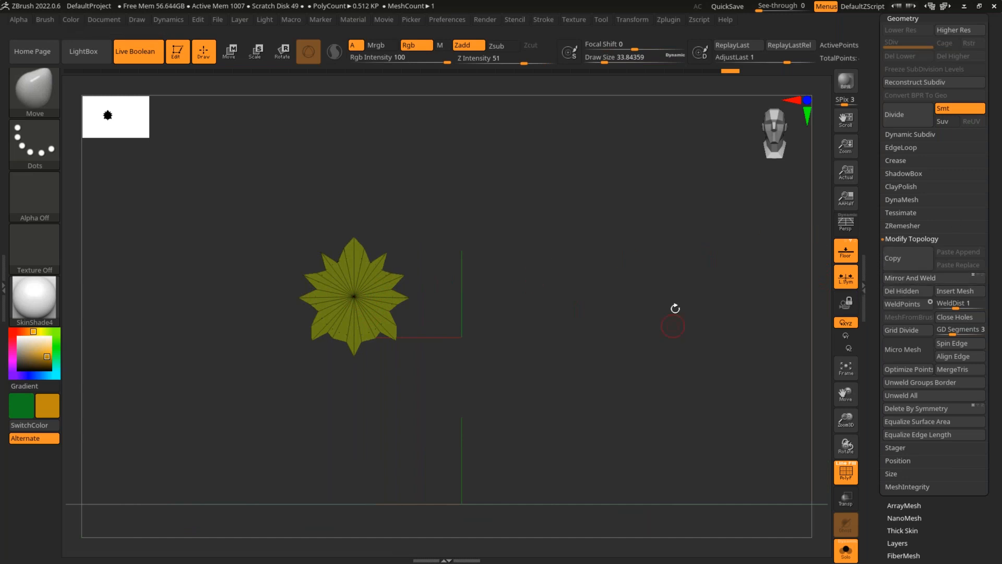
pyautogui.keyDown('alt'); pyautogui.moveTo(818, 275); pyautogui.dragTo(773, 296); pyautogui.keyUp('alt')
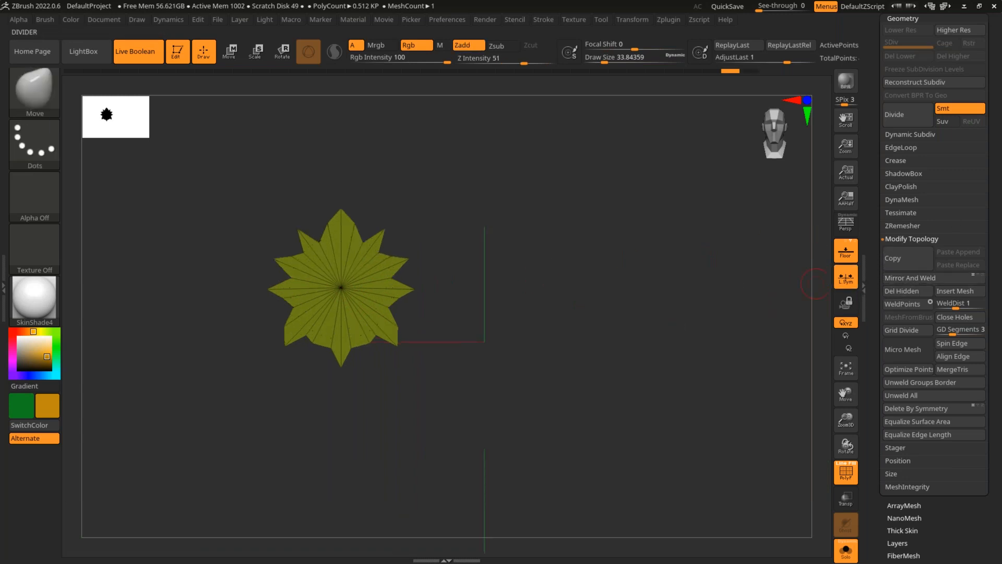
pyautogui.click(904, 278)
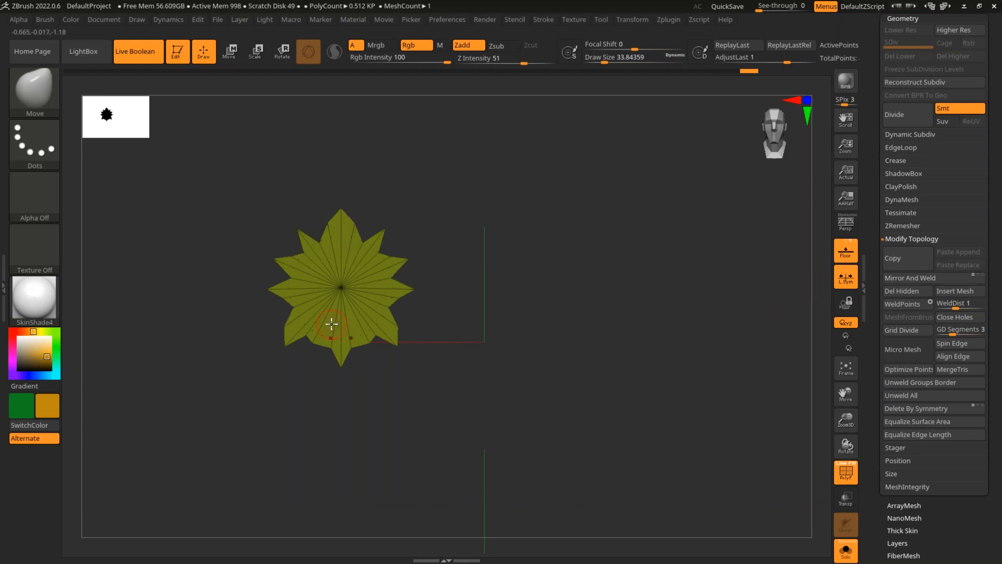
pyautogui.click(846, 280)
pyautogui.click(895, 278)
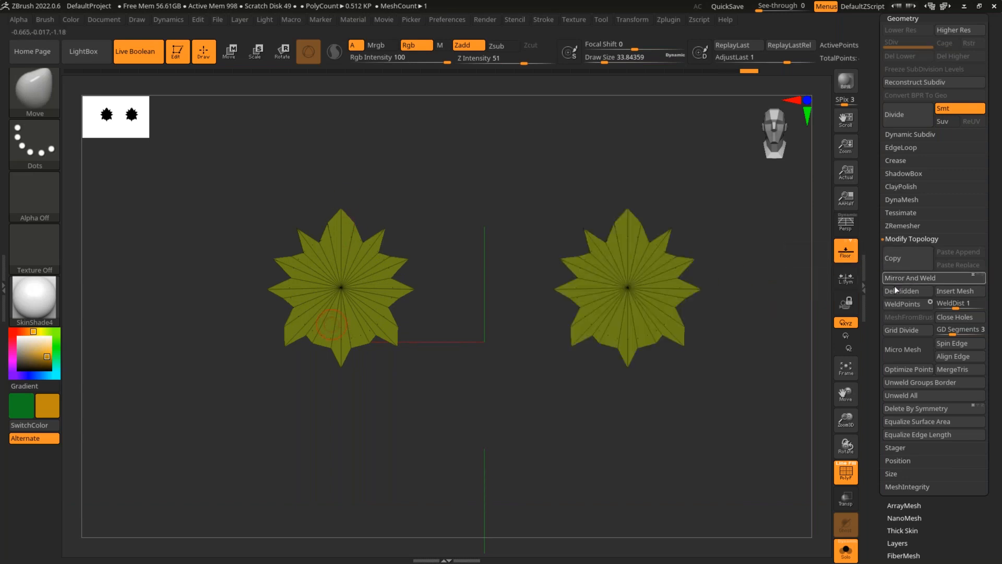
# Turn off Solo mode and examine the mirrored spiky cutters against the pumpkin from an angled view.
pyautogui.press('w')
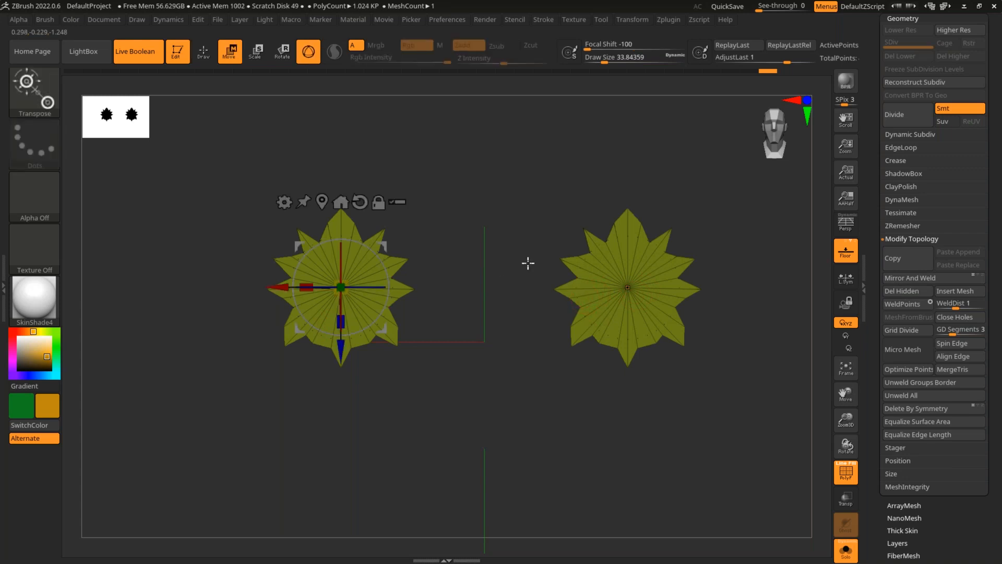
pyautogui.moveTo(670, 245); pyautogui.dragTo(649, 275)
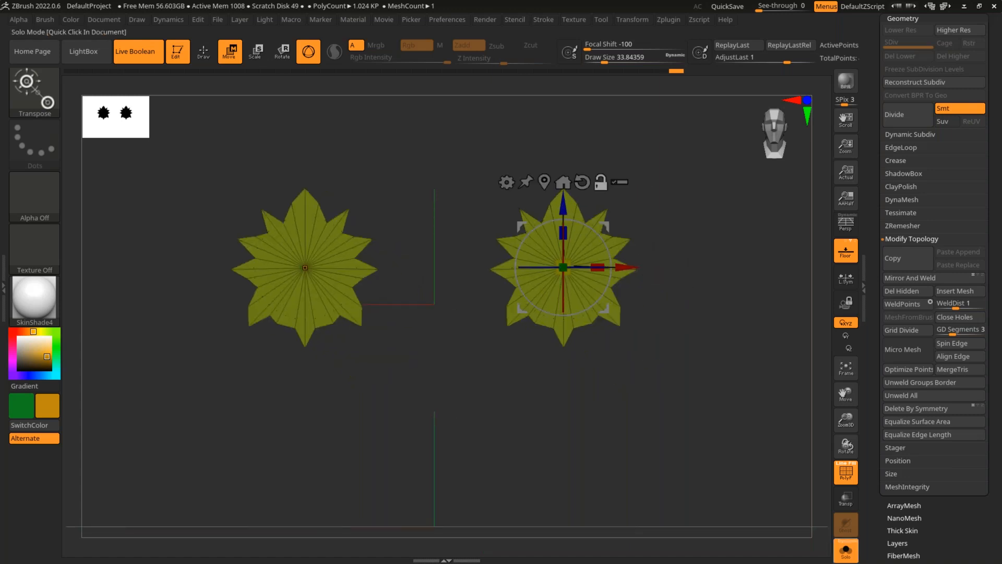
pyautogui.click(846, 551)
pyautogui.moveTo(799, 363); pyautogui.dragTo(829, 377)
pyautogui.hotkey('shift', 'f')
pyautogui.moveTo(599, 282)
pyautogui.mouseDown()
pyautogui.moveTo(553, 262)
pyautogui.moveTo(540, 241)
pyautogui.moveTo(526, 250)
pyautogui.mouseUp()
pyautogui.moveTo(673, 230)
pyautogui.keyDown('shift'); pyautogui.mouseDown()
pyautogui.moveTo(727, 220)
pyautogui.moveTo(689, 212)
pyautogui.moveTo(630, 242)
pyautogui.moveTo(664, 260)
pyautogui.mouseUp(); pyautogui.keyUp('shift')
pyautogui.press('q')
pyautogui.hotkey('shift', 'f')
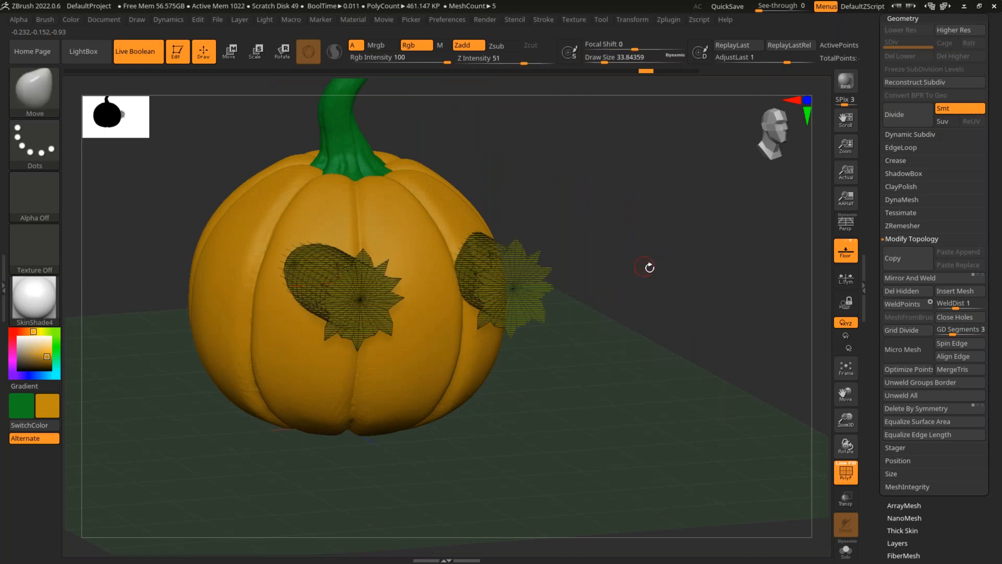
# Undo the mirroring and all spike shaping back to the single round eye cutter.
pyautogui.hotkey('ctrl', 'z')
pyautogui.hotkey('ctrl', 'z')
pyautogui.hotkey('ctrl', 'z')
pyautogui.hotkey('ctrl', 'z')
pyautogui.hotkey('ctrl', 'z')
pyautogui.hotkey('ctrl', 'z')
pyautogui.hotkey('ctrl', 'z')
pyautogui.hotkey('ctrl', 'z')
pyautogui.hotkey('ctrl', 'z')
pyautogui.hotkey('ctrl', 'z')
pyautogui.hotkey('ctrl', 'z')
pyautogui.hotkey('ctrl', 'z')
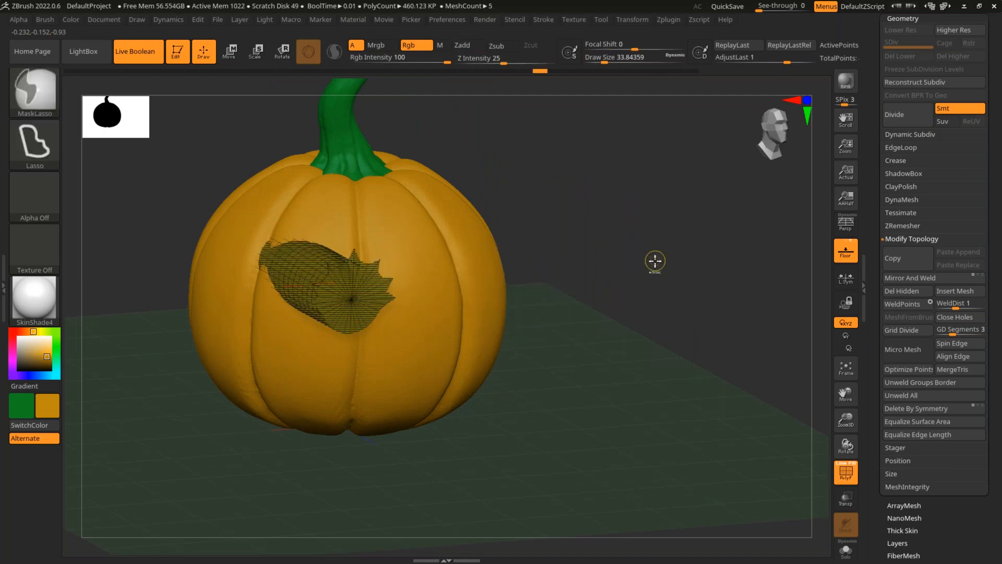
pyautogui.hotkey('ctrl', 'z')
pyautogui.hotkey('ctrl', 'z')
pyautogui.hotkey('ctrl', 'z')
pyautogui.hotkey('ctrl', 'z')
pyautogui.hotkey('ctrl', 'z')
pyautogui.keyDown('shift'); pyautogui.moveTo(661, 264); pyautogui.dragTo(626, 246); pyautogui.keyUp('shift')
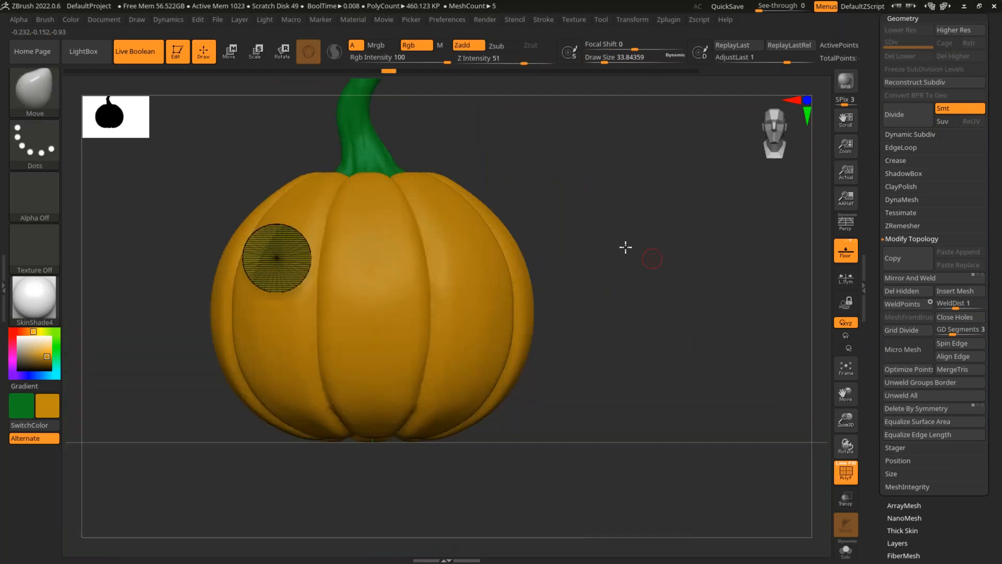
# Centre the transform gizmo on the round cutter and move the cutter slightly inward and down.
pyautogui.press('w')
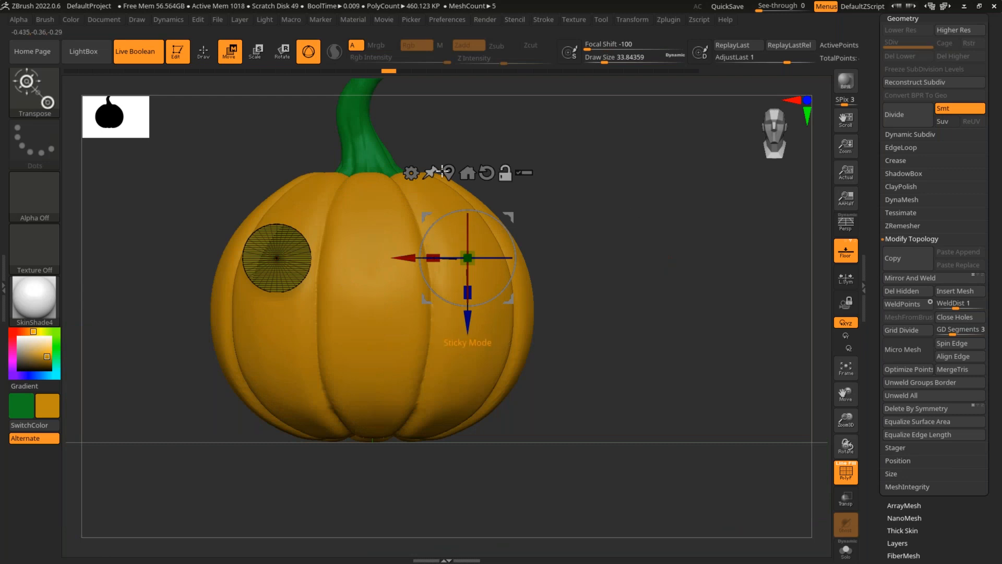
pyautogui.click(443, 171)
pyautogui.moveTo(326, 298); pyautogui.dragTo(334, 303)
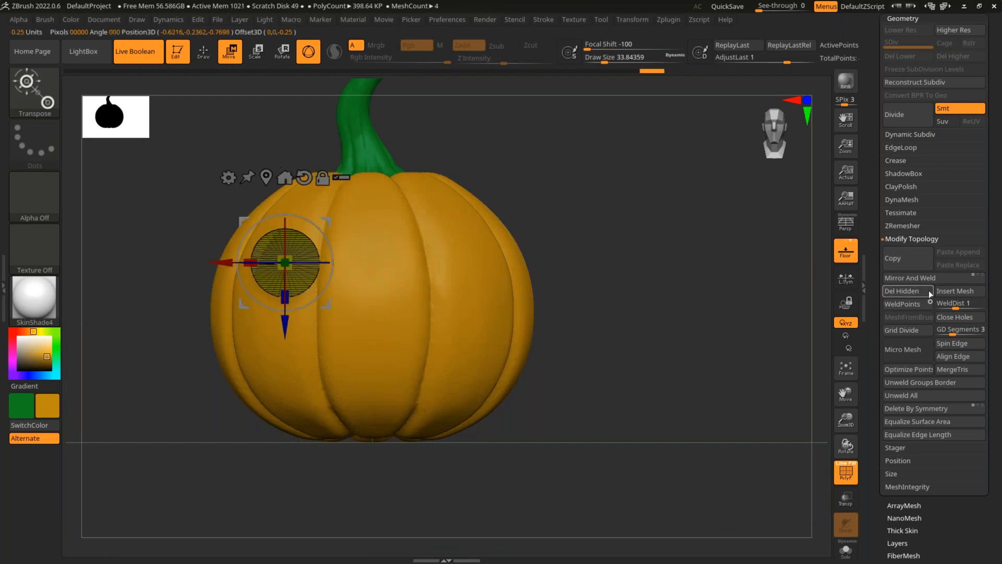
# Mirror And Weld the repositioned round cutter to carve a matching pair of eye holes.
pyautogui.click(909, 277)
pyautogui.press('q')
pyautogui.moveTo(631, 242)
pyautogui.mouseDown()
pyautogui.moveTo(637, 222)
pyautogui.moveTo(647, 244)
pyautogui.mouseUp()
pyautogui.scroll(5, 916, 182)
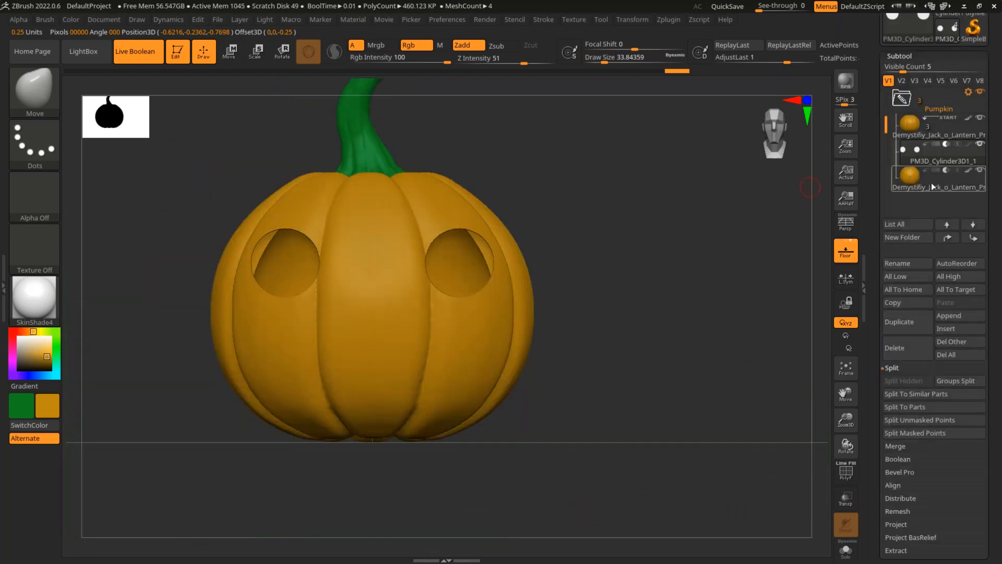
# Isolate the outer pumpkin shell in Solo mode and inspect its form without the boolean cuts.
pyautogui.keyDown('alt'); pyautogui.click(517, 338); pyautogui.keyUp('alt')
pyautogui.hotkey('shift', 'f')
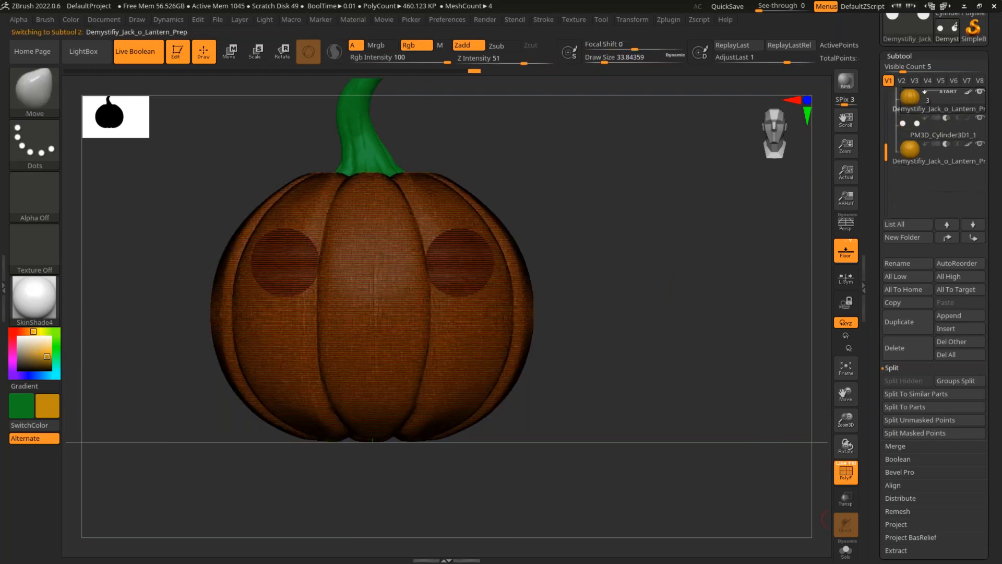
pyautogui.click(846, 550)
pyautogui.hotkey('shift', 'f')
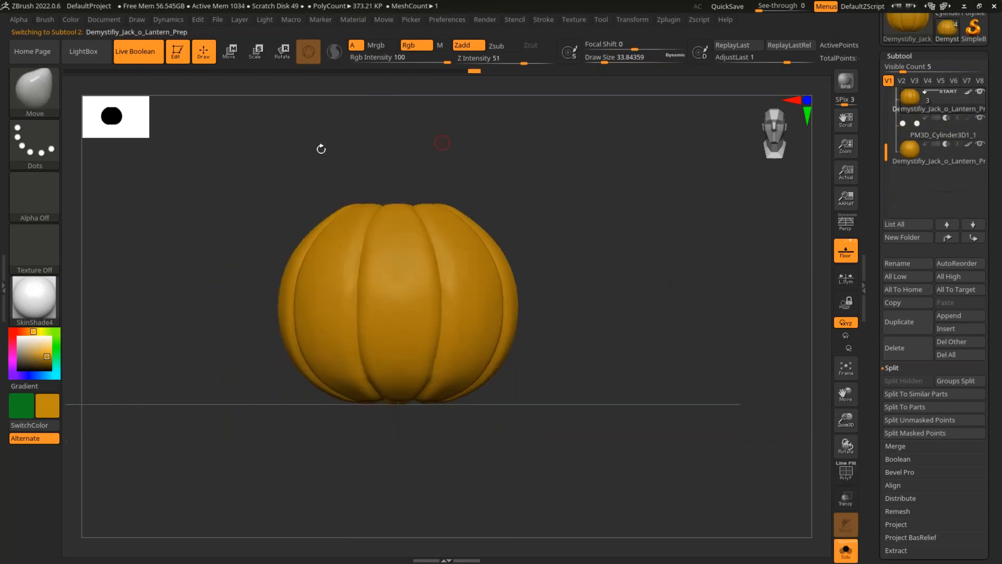
pyautogui.moveTo(604, 163)
pyautogui.keyDown('ctrl'); pyautogui.mouseDown()
pyautogui.moveTo(272, 476)
pyautogui.moveTo(566, 284)
pyautogui.moveTo(558, 290)
pyautogui.mouseUp(); pyautogui.keyUp('ctrl')
pyautogui.moveTo(887, 146)
pyautogui.mouseDown()
pyautogui.moveTo(887, 113)
pyautogui.moveTo(886, 133)
pyautogui.mouseUp()
pyautogui.keyDown('ctrl'); pyautogui.click(577, 266); pyautogui.keyUp('ctrl')
pyautogui.moveTo(609, 320); pyautogui.dragTo(256, 454)
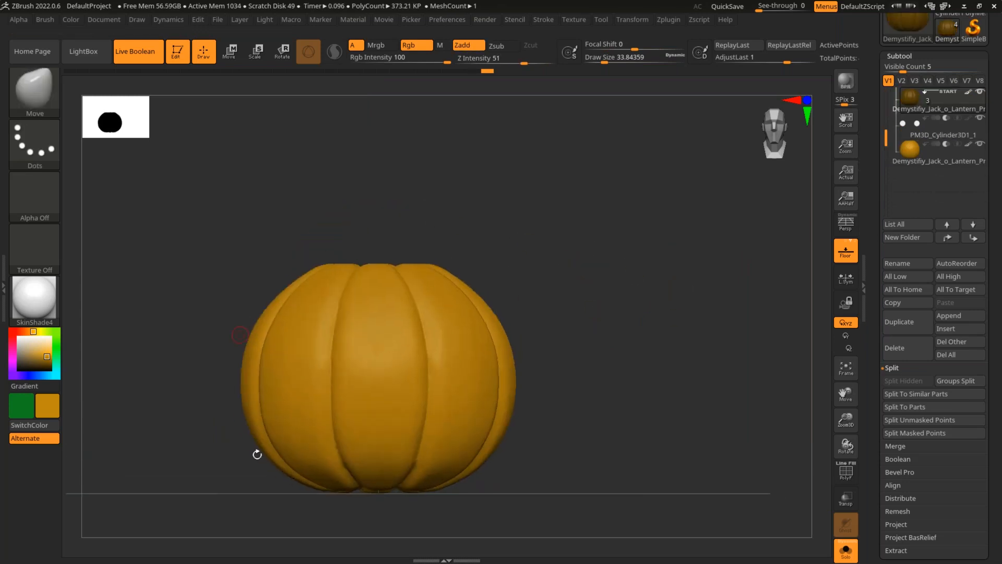
pyautogui.keyDown('alt'); pyautogui.moveTo(729, 315); pyautogui.dragTo(743, 276); pyautogui.keyUp('alt')
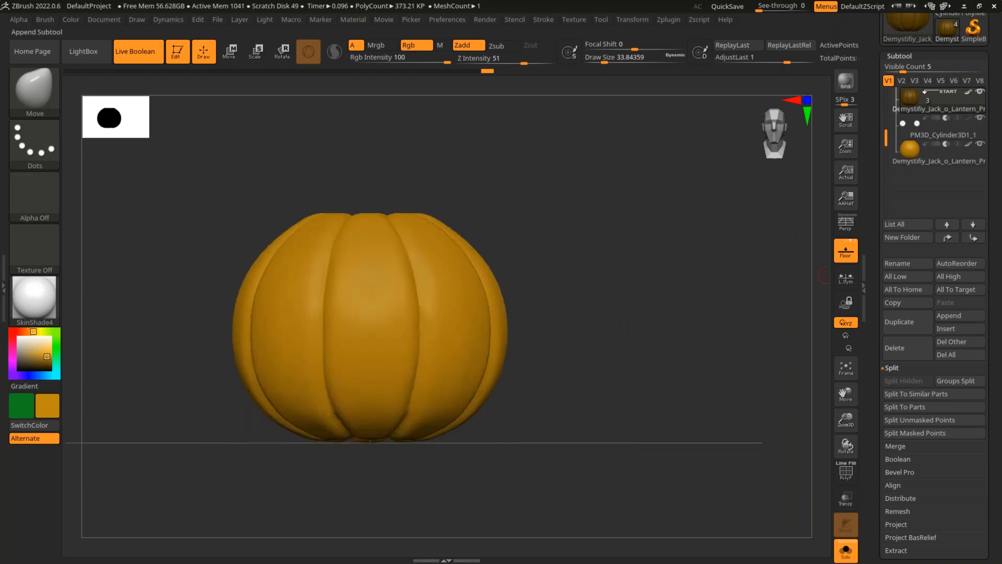
pyautogui.moveTo(663, 334); pyautogui.dragTo(553, 348)
pyautogui.press('w')
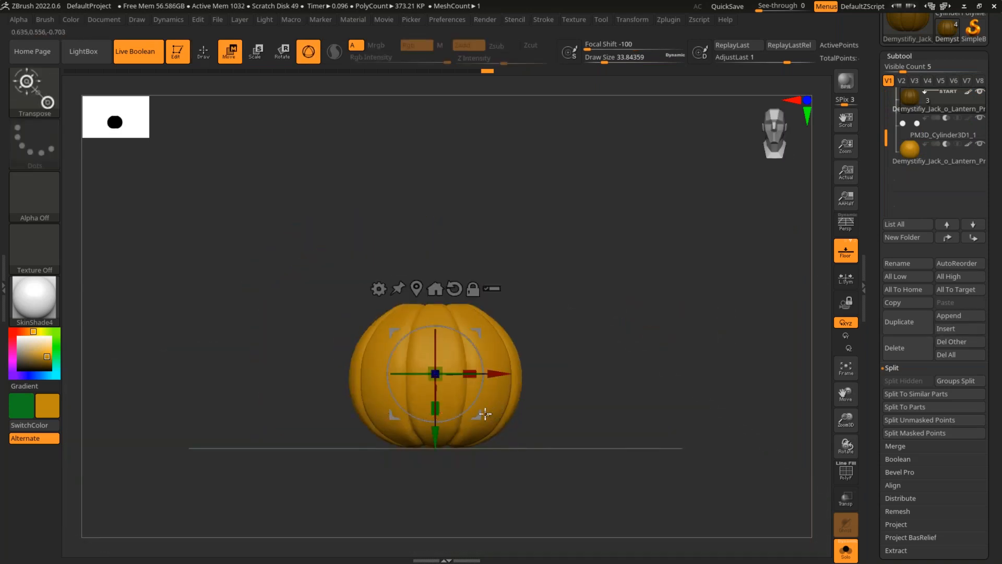
# Select the inner pumpkin shell, turn off Solo mode, and insert a Ring3D subtool below it.
pyautogui.click(919, 162)
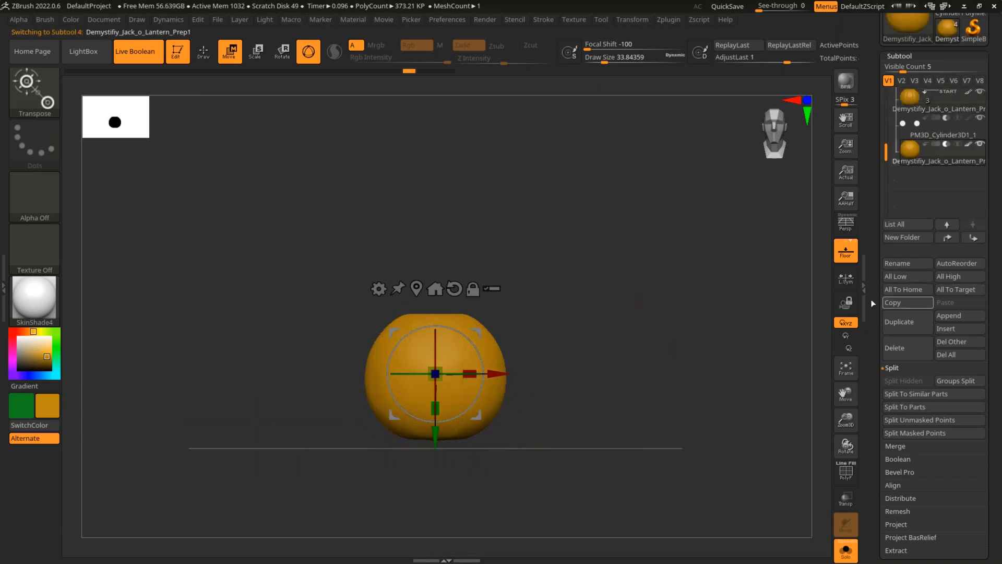
pyautogui.click(846, 552)
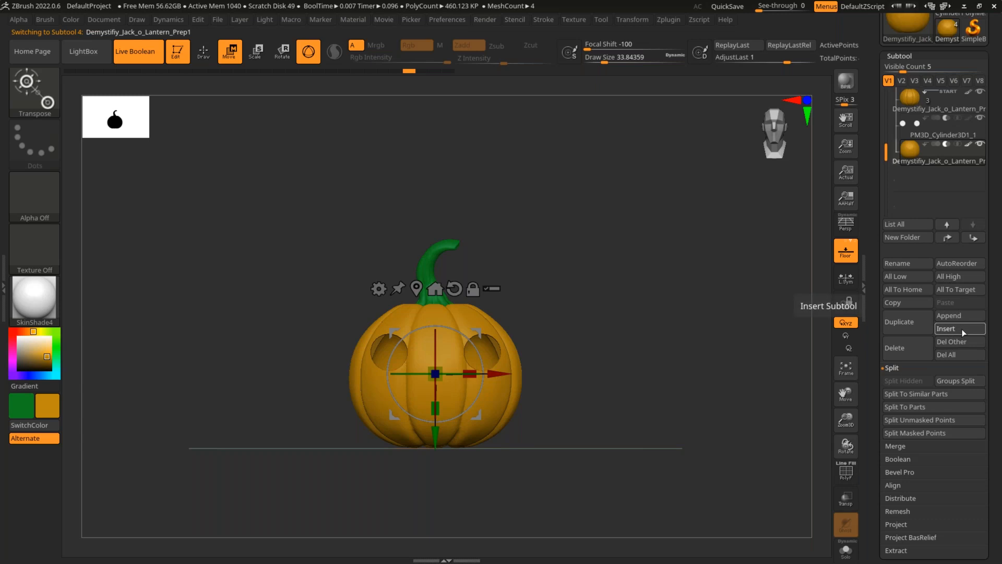
pyautogui.click(961, 329)
pyautogui.click(789, 332)
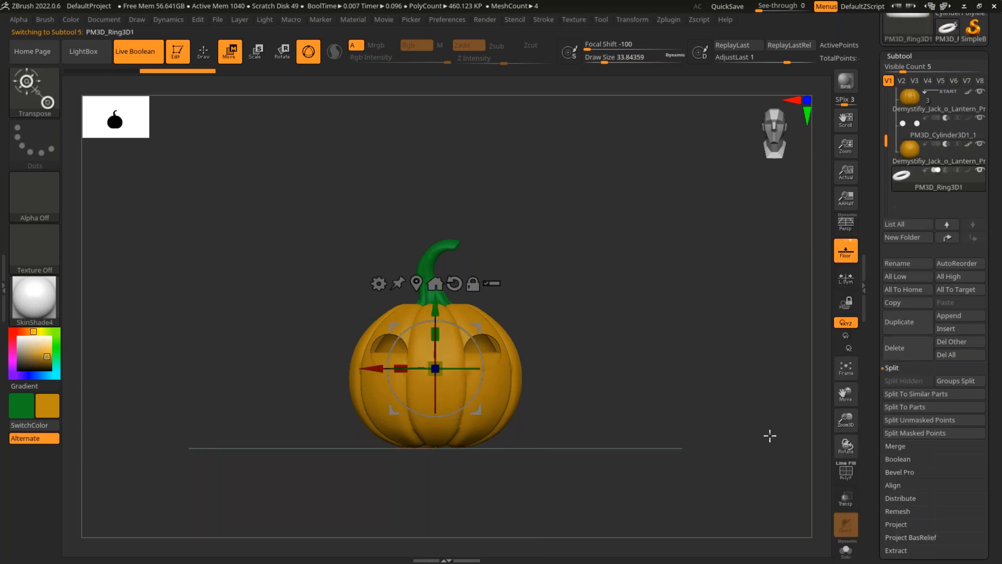
# Isolate the Ring3D subtool in Solo mode and duplicate it into five rings on one side, including a tilted ring and an upright one.
pyautogui.click(846, 552)
pyautogui.moveTo(470, 399); pyautogui.dragTo(207, 355)
pyautogui.moveTo(170, 310); pyautogui.dragTo(157, 335)
pyautogui.moveTo(210, 300); pyautogui.dragTo(313, 213)
pyautogui.moveTo(294, 215); pyautogui.dragTo(326, 170)
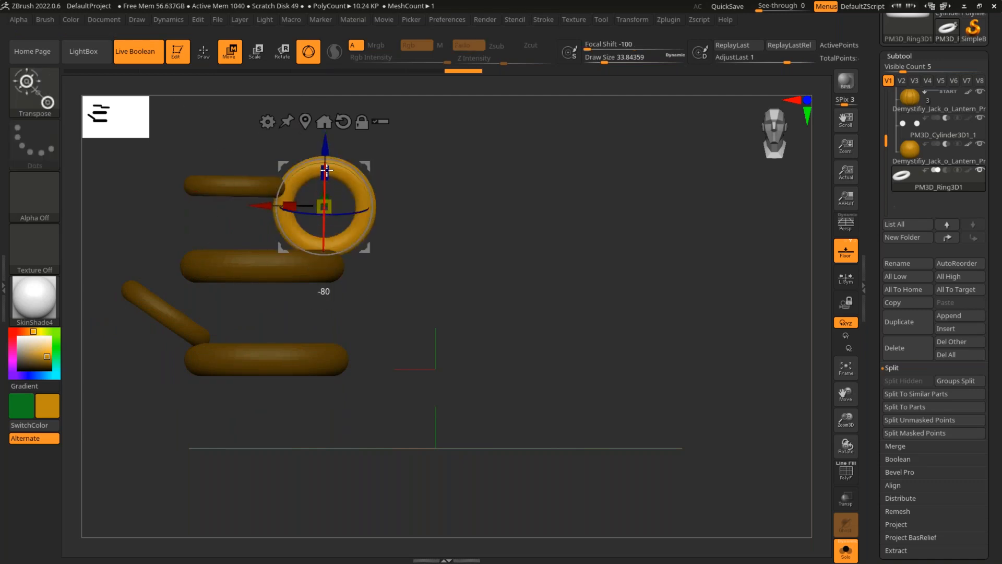
pyautogui.moveTo(368, 247); pyautogui.dragTo(383, 493)
pyautogui.press('q')
pyautogui.keyDown('ctrl'); pyautogui.moveTo(553, 433); pyautogui.dragTo(560, 327, button='right'); pyautogui.keyUp('ctrl')
pyautogui.moveTo(454, 170)
pyautogui.keyDown('ctrl'); pyautogui.mouseDown()
pyautogui.moveTo(443, 331)
pyautogui.moveTo(398, 475)
pyautogui.moveTo(403, 189)
pyautogui.moveTo(418, 168)
pyautogui.moveTo(407, 193)
pyautogui.mouseUp(); pyautogui.keyUp('ctrl')
pyautogui.moveTo(375, 162)
pyautogui.keyDown('ctrl'); pyautogui.mouseDown()
pyautogui.moveTo(335, 483)
pyautogui.moveTo(239, 170)
pyautogui.moveTo(219, 179)
pyautogui.moveTo(230, 193)
pyautogui.mouseUp(); pyautogui.keyUp('ctrl')
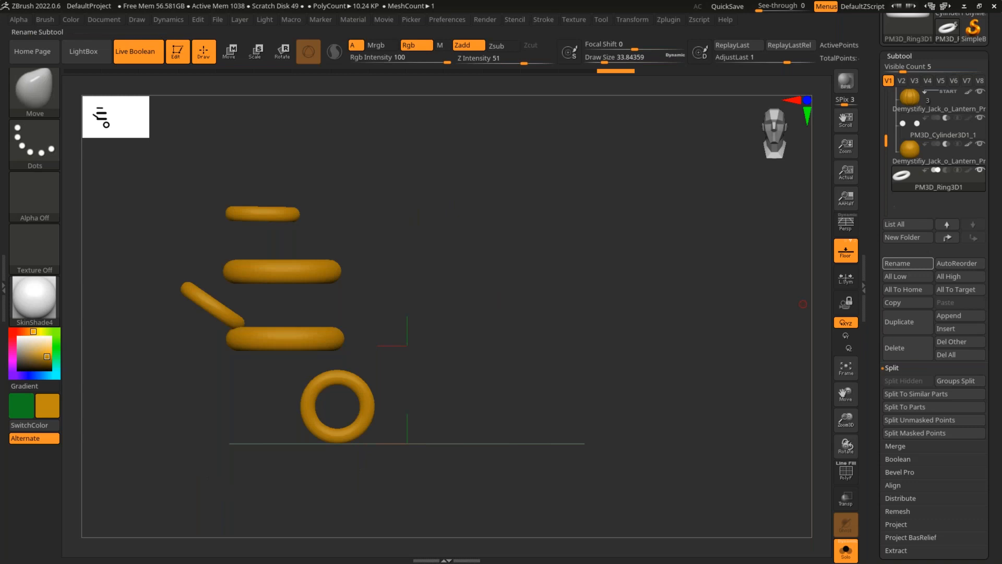
# Mirror And Weld the ring cluster to create matching rings on the opposite side of the centre line.
pyautogui.scroll(-5, 903, 313)
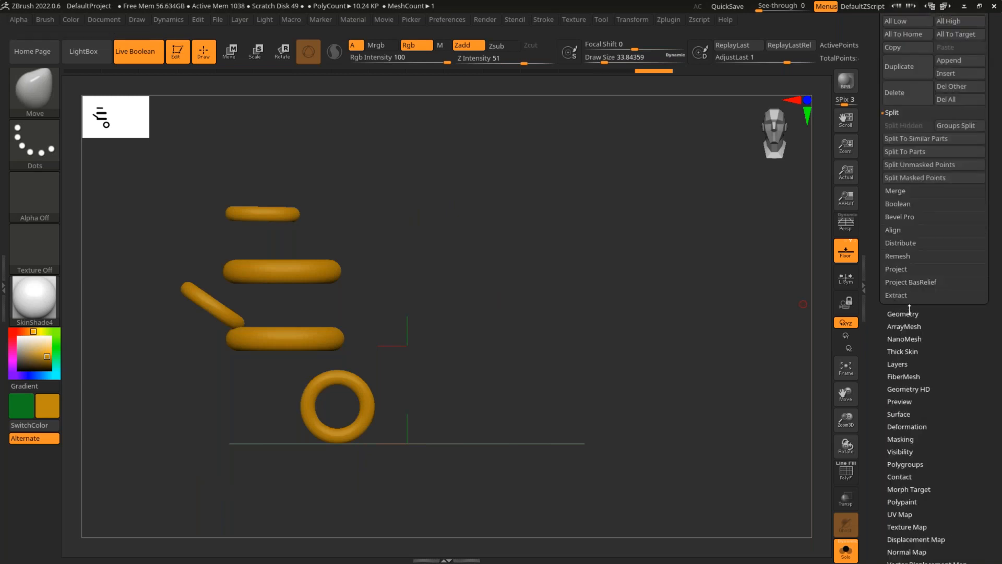
pyautogui.click(908, 313)
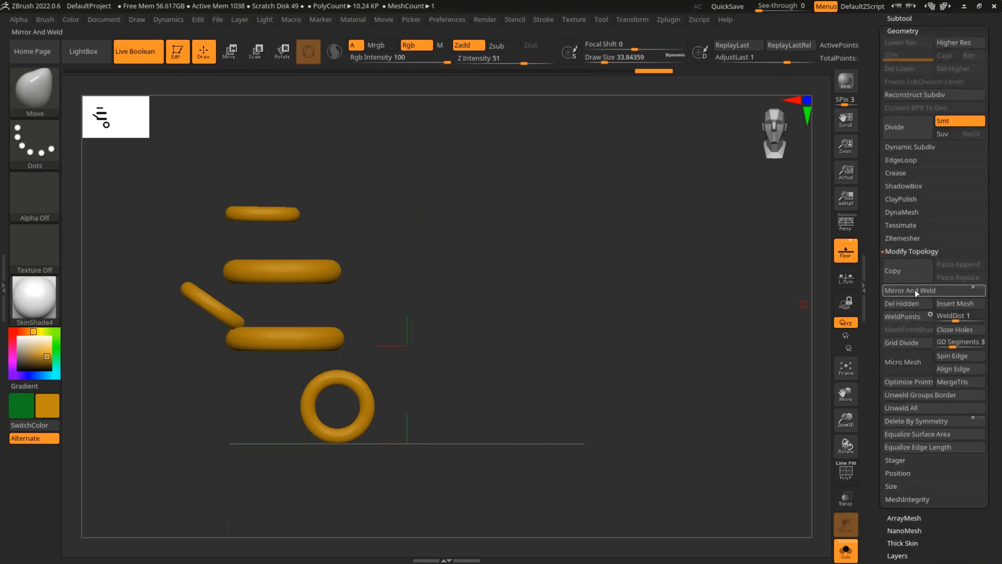
pyautogui.click(917, 290)
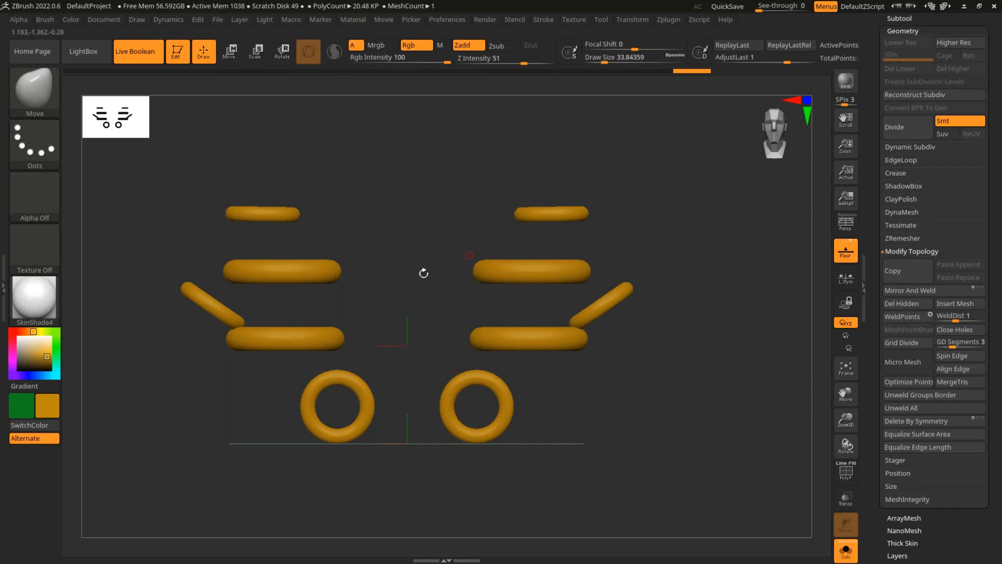
pyautogui.keyDown('ctrl'); pyautogui.moveTo(673, 365); pyautogui.dragTo(617, 349, button='right'); pyautogui.keyUp('ctrl')
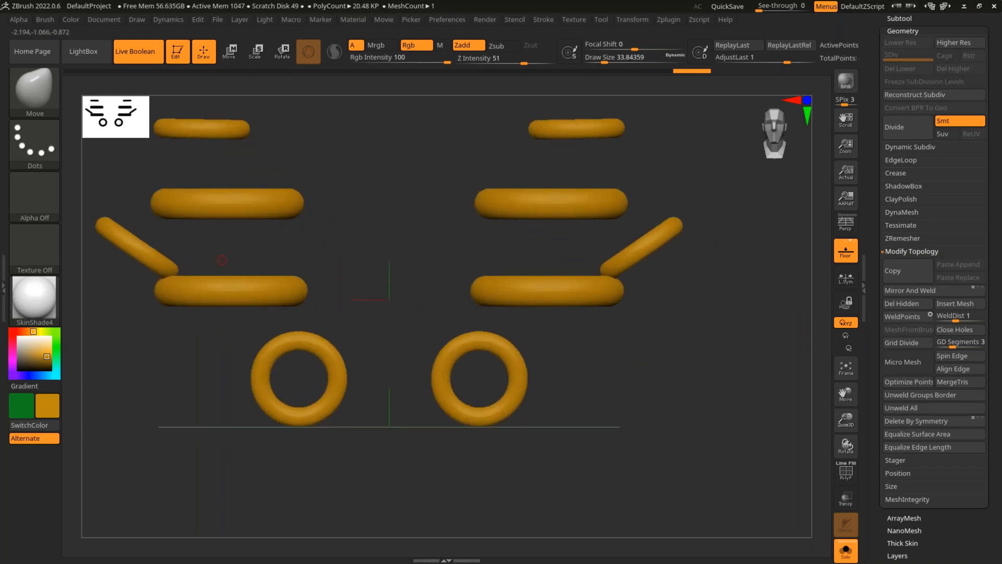
# Move the mirrored rings toward the centre until the two upright rings overlap, and show the polyframe.
pyautogui.press('w')
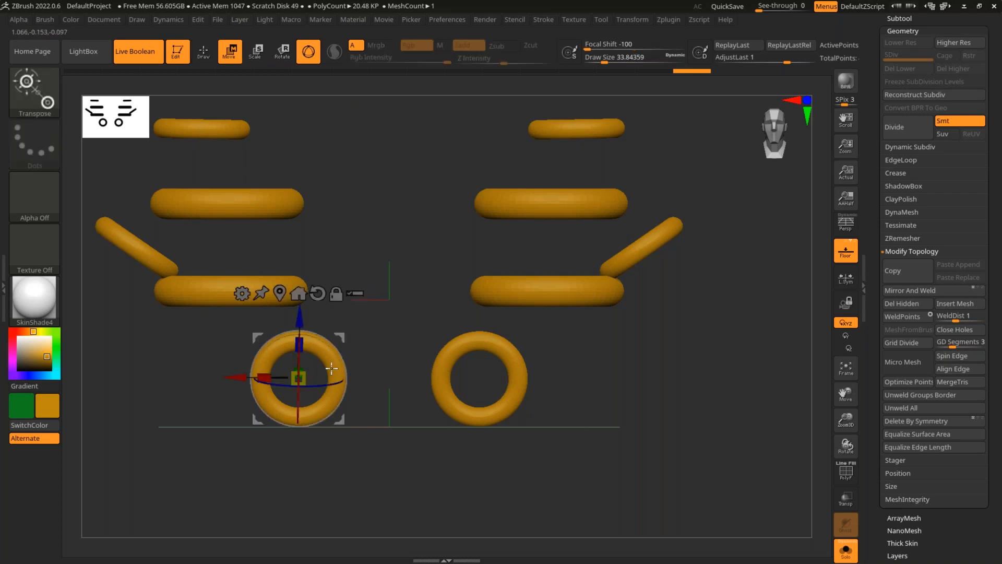
pyautogui.moveTo(237, 378); pyautogui.dragTo(306, 379)
pyautogui.press('q')
pyautogui.keyDown('ctrl'); pyautogui.moveTo(548, 334); pyautogui.dragTo(581, 376, button='right'); pyautogui.keyUp('ctrl')
pyautogui.hotkey('shift', 'f')
# Mirror And Weld the overlapping rings and inspect the welded seam on the centre line.
pyautogui.click(913, 292)
pyautogui.moveTo(421, 256)
pyautogui.keyDown('ctrl'); pyautogui.mouseDown(button='right')
pyautogui.moveTo(447, 365)
pyautogui.moveTo(516, 355)
pyautogui.mouseUp(button='right'); pyautogui.keyUp('ctrl')
pyautogui.hotkey('ctrl', 'z')
pyautogui.keyDown('alt'); pyautogui.moveTo(502, 224); pyautogui.dragTo(466, 321, button='right'); pyautogui.keyUp('alt')
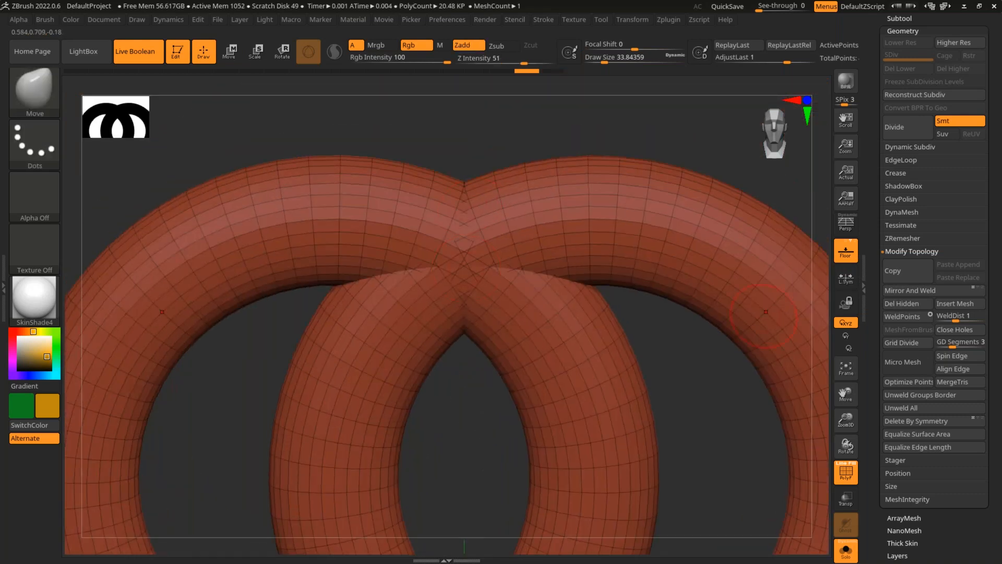
pyautogui.click(896, 292)
pyautogui.moveTo(443, 417)
pyautogui.keyDown('ctrl'); pyautogui.mouseDown(button='right')
pyautogui.moveTo(440, 391)
pyautogui.moveTo(572, 380)
pyautogui.moveTo(585, 339)
pyautogui.mouseUp(button='right'); pyautogui.keyUp('ctrl')
pyautogui.moveTo(599, 101)
pyautogui.keyDown('ctrl'); pyautogui.keyDown('shift'); pyautogui.mouseDown()
pyautogui.moveTo(396, 488)
pyautogui.moveTo(354, 507)
pyautogui.mouseUp(); pyautogui.keyUp('shift'); pyautogui.keyUp('ctrl')
pyautogui.keyDown('ctrl'); pyautogui.moveTo(623, 332); pyautogui.dragTo(636, 414, button='right'); pyautogui.keyUp('ctrl')
pyautogui.keyDown('ctrl'); pyautogui.moveTo(470, 245); pyautogui.dragTo(389, 353, button='right'); pyautogui.keyUp('ctrl')
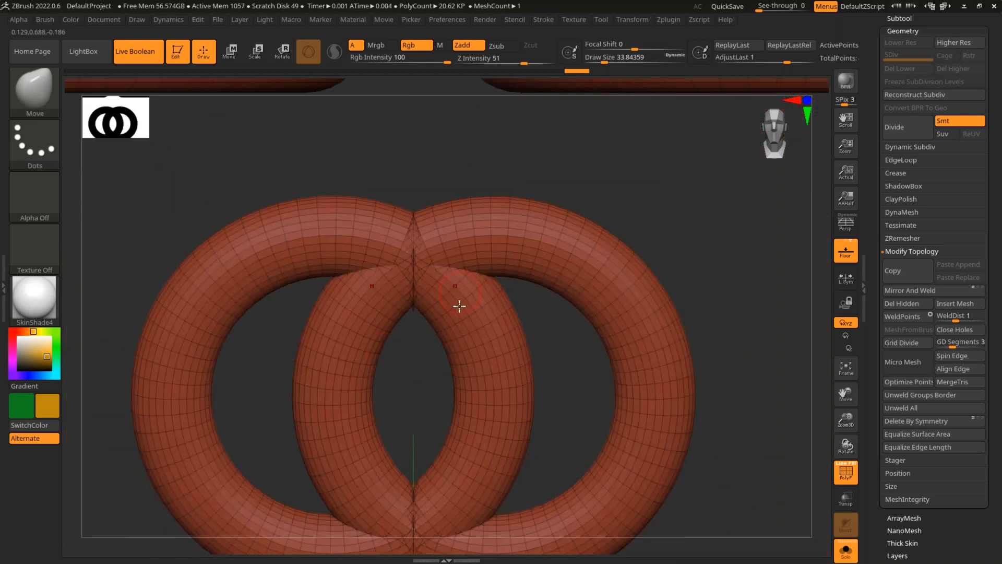
# Pull the two welded ring sides apart to test the connection across the centre, and undo the move.
pyautogui.press('w')
pyautogui.moveTo(265, 394); pyautogui.dragTo(151, 405)
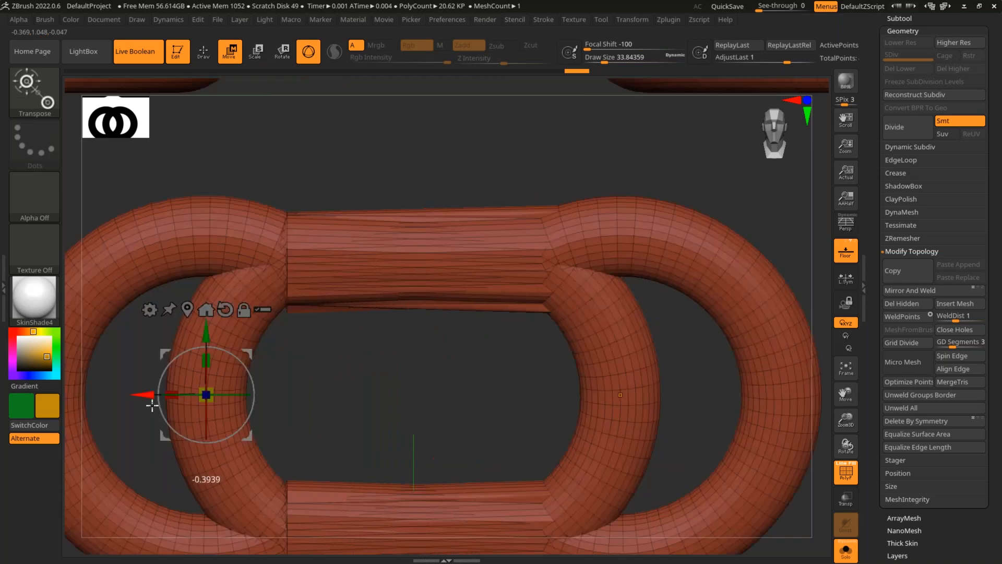
pyautogui.press('q')
pyautogui.moveTo(387, 345)
pyautogui.mouseDown(button='right')
pyautogui.moveTo(420, 377)
pyautogui.moveTo(582, 306)
pyautogui.mouseUp(button='right')
pyautogui.keyDown('alt'); pyautogui.moveTo(456, 347); pyautogui.dragTo(452, 292, button='right'); pyautogui.keyUp('alt')
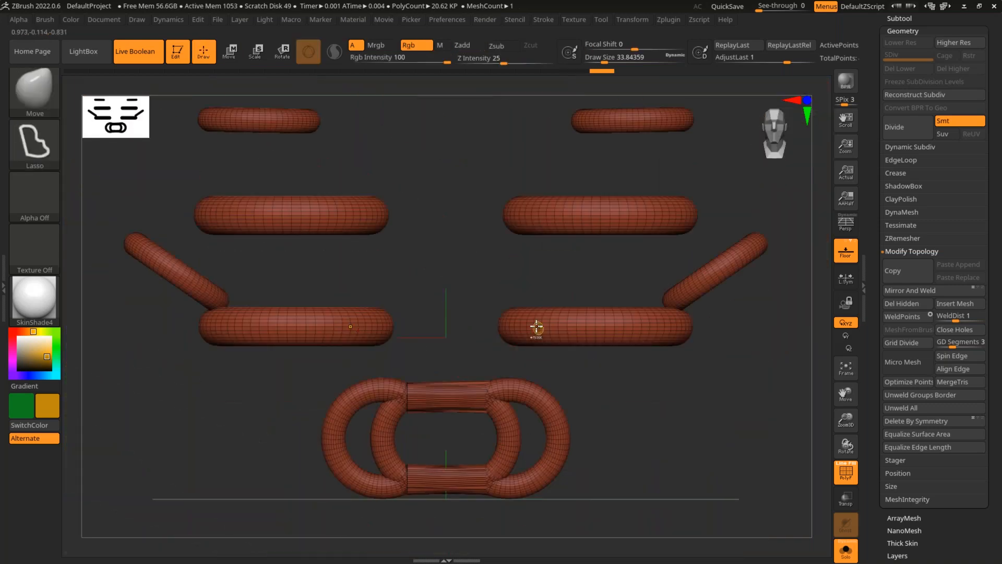
pyautogui.hotkey('ctrl', 'z')
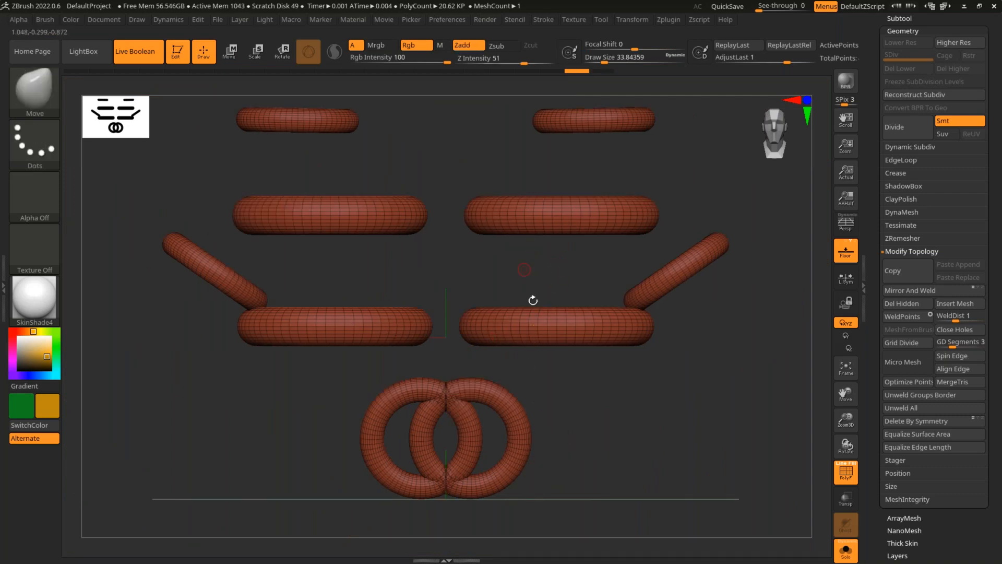
pyautogui.keyDown('ctrl'); pyautogui.moveTo(550, 287); pyautogui.dragTo(594, 228, button='right'); pyautogui.keyUp('ctrl')
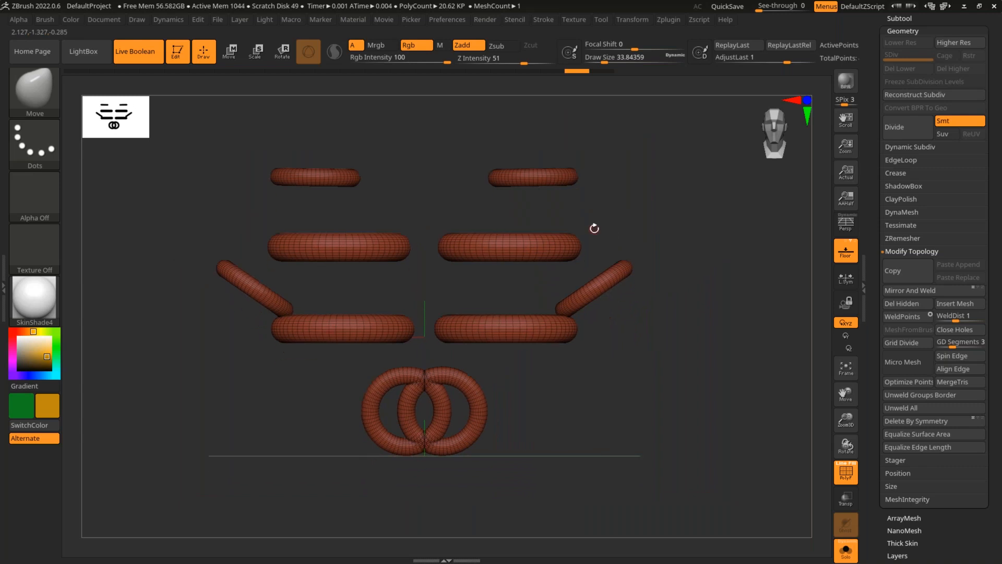
pyautogui.keyDown('ctrl'); pyautogui.moveTo(636, 291); pyautogui.dragTo(550, 376, button='right'); pyautogui.keyUp('ctrl')
pyautogui.hotkey('ctrl', 'shift')
pyautogui.moveTo(367, 375)
pyautogui.keyDown('ctrl'); pyautogui.keyDown('shift'); pyautogui.mouseDown()
pyautogui.moveTo(197, 447)
pyautogui.moveTo(190, 157)
pyautogui.moveTo(170, 144)
pyautogui.mouseUp(); pyautogui.keyUp('shift'); pyautogui.keyUp('ctrl')
pyautogui.keyDown('ctrl'); pyautogui.keyDown('shift'); pyautogui.click(585, 381); pyautogui.keyUp('shift'); pyautogui.keyUp('ctrl')
pyautogui.moveTo(584, 381)
pyautogui.keyDown('ctrl'); pyautogui.mouseDown(button='right')
pyautogui.moveTo(591, 355)
pyautogui.moveTo(573, 365)
pyautogui.moveTo(579, 346)
pyautogui.moveTo(741, 345)
pyautogui.mouseUp(button='right'); pyautogui.keyUp('ctrl')
pyautogui.press('ctrl')
# Replace the ring geometry with an initialized QCube and inspect it in perspective and front views.
pyautogui.scroll(-5, 914, 374)
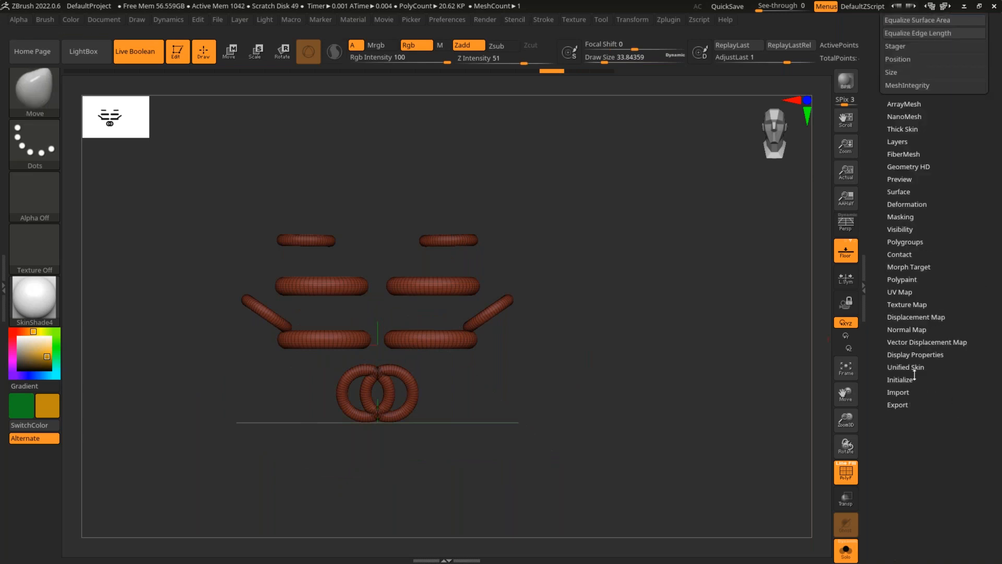
pyautogui.click(905, 380)
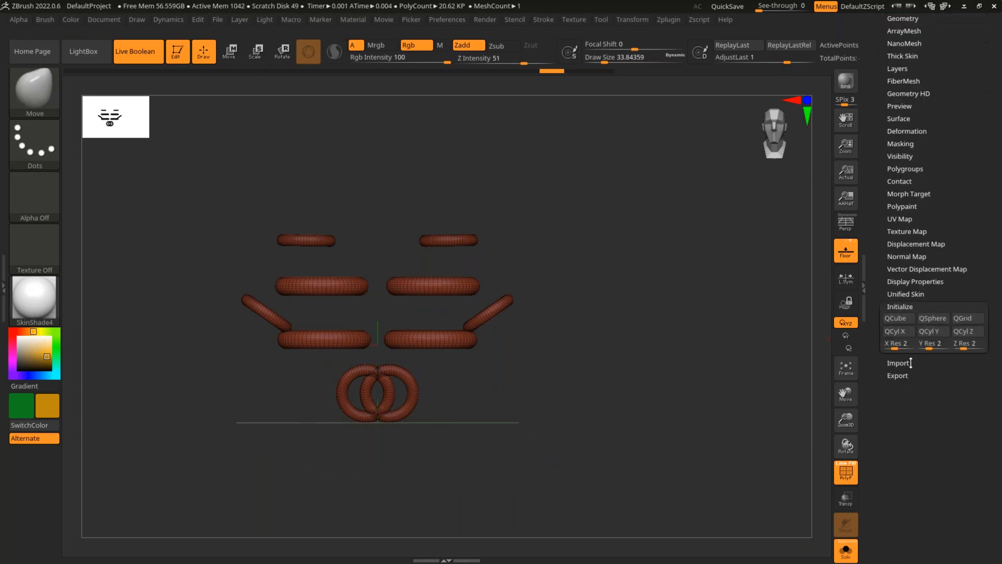
pyautogui.click(914, 334)
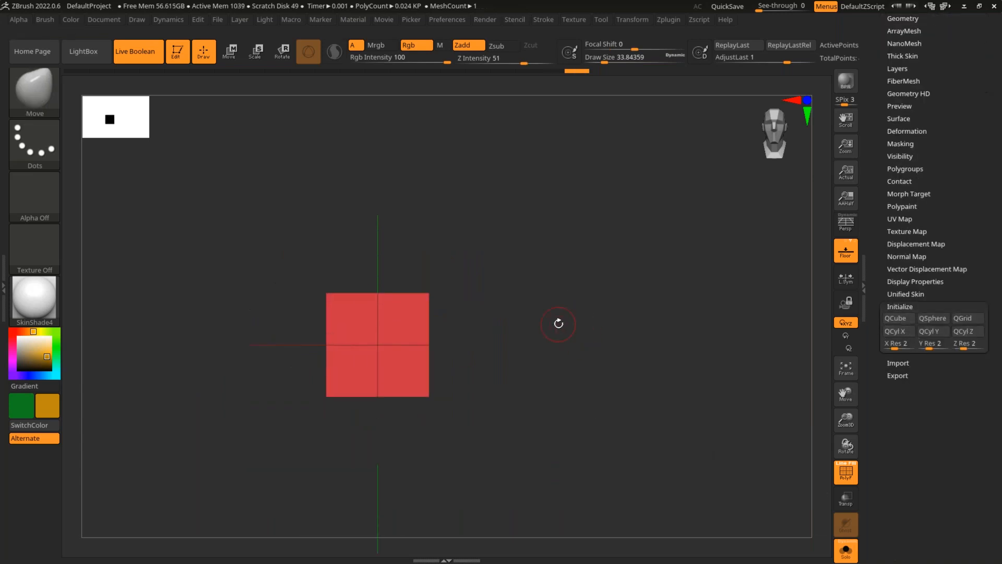
pyautogui.press('w')
pyautogui.moveTo(557, 278); pyautogui.dragTo(414, 419)
pyautogui.click(295, 466)
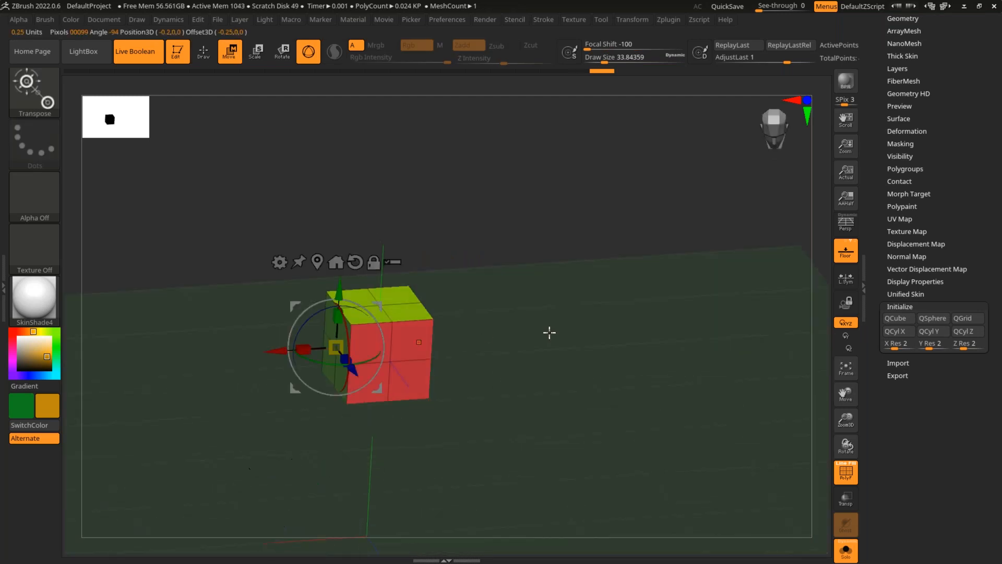
pyautogui.keyDown('shift'); pyautogui.moveTo(506, 317); pyautogui.dragTo(595, 297); pyautogui.keyUp('shift')
pyautogui.press('q')
# Enable an additional mirror axis for Mirror And Weld in the topology modification settings.
pyautogui.scroll(3, 929, 165)
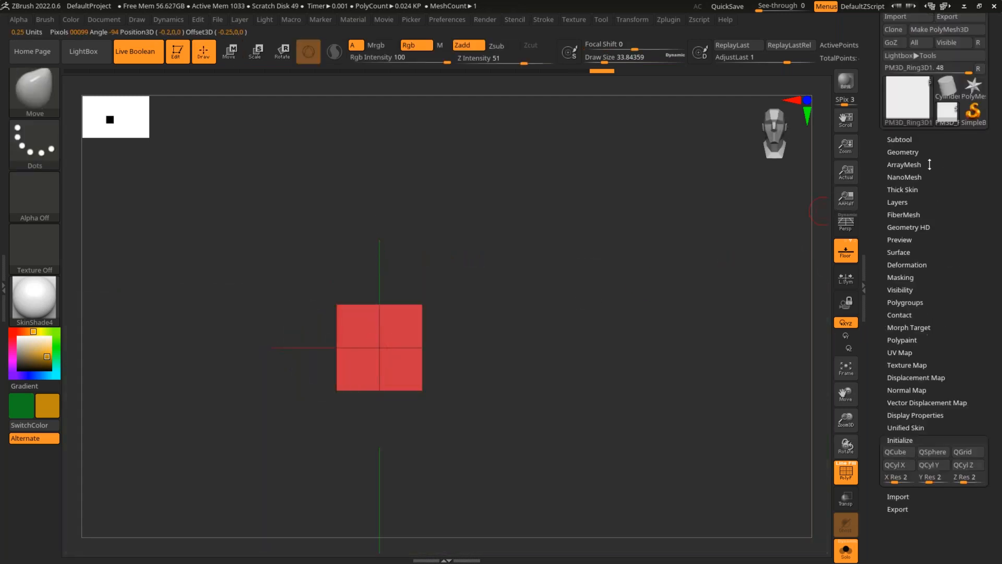
pyautogui.click(903, 152)
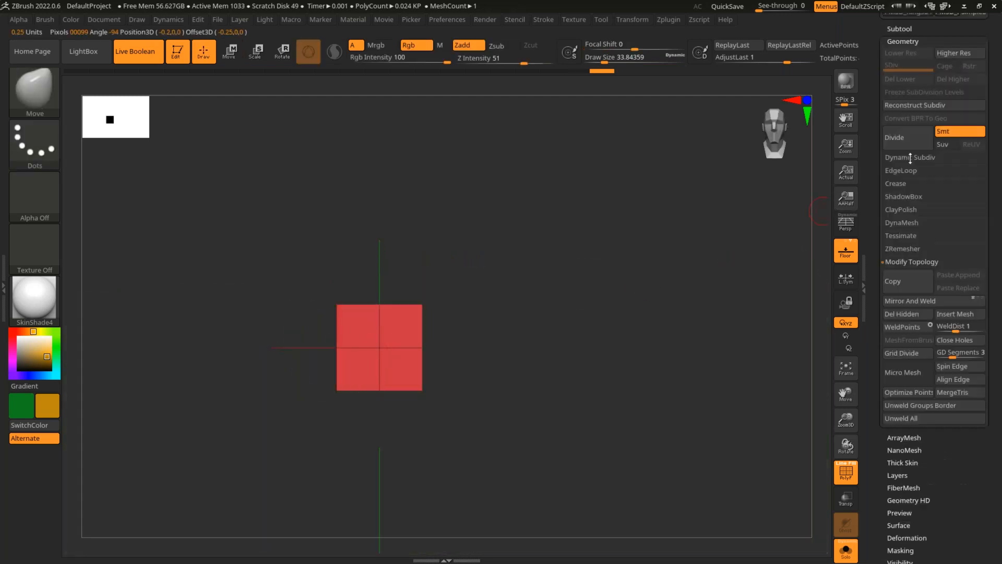
pyautogui.click(971, 300)
pyautogui.hotkey('shift', 'f')
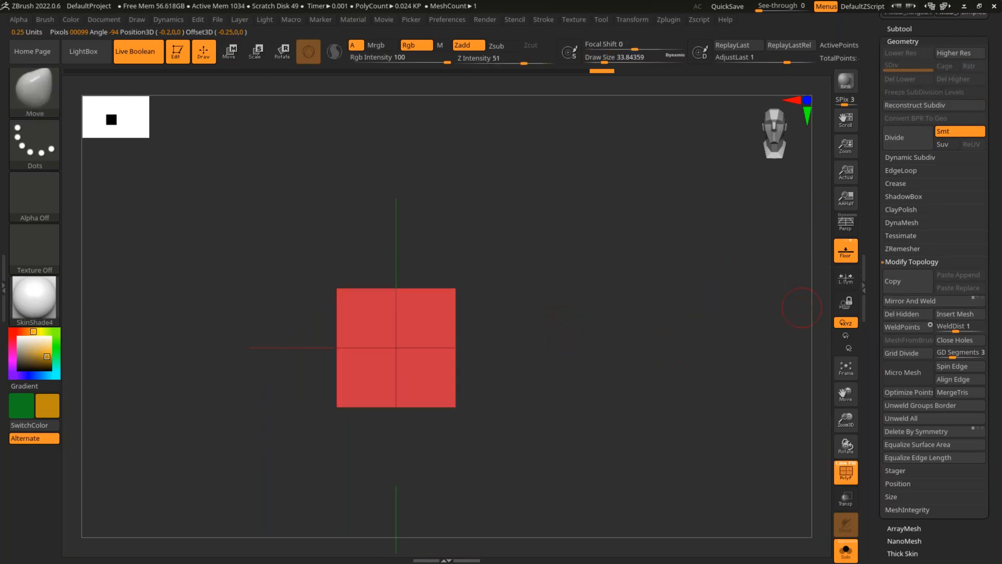
pyautogui.click(980, 301)
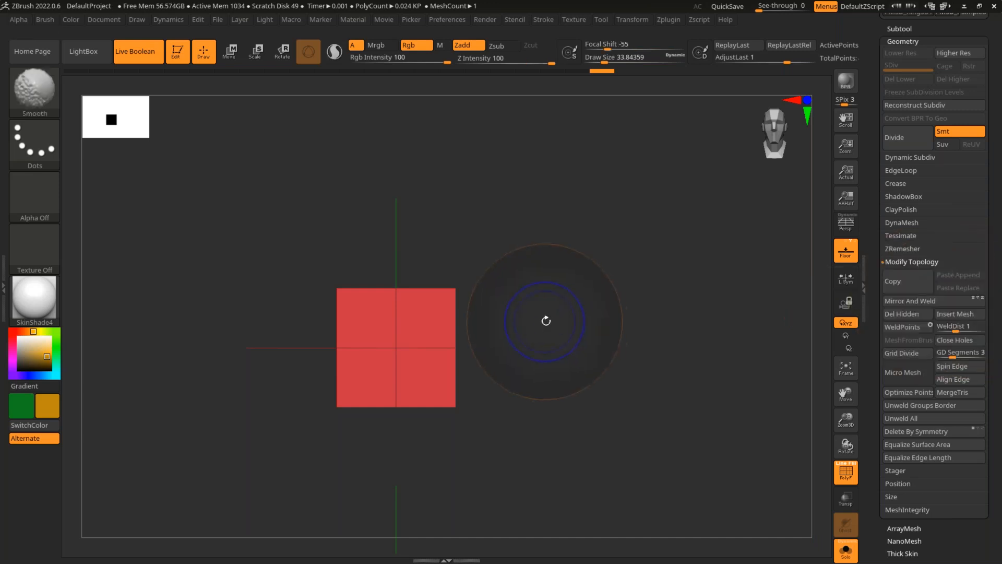
# Centre the gizmo on the cube, duplicate the cube rotated 45 degrees about the vertical axis, and reset the gizmo orientation.
pyautogui.press('w')
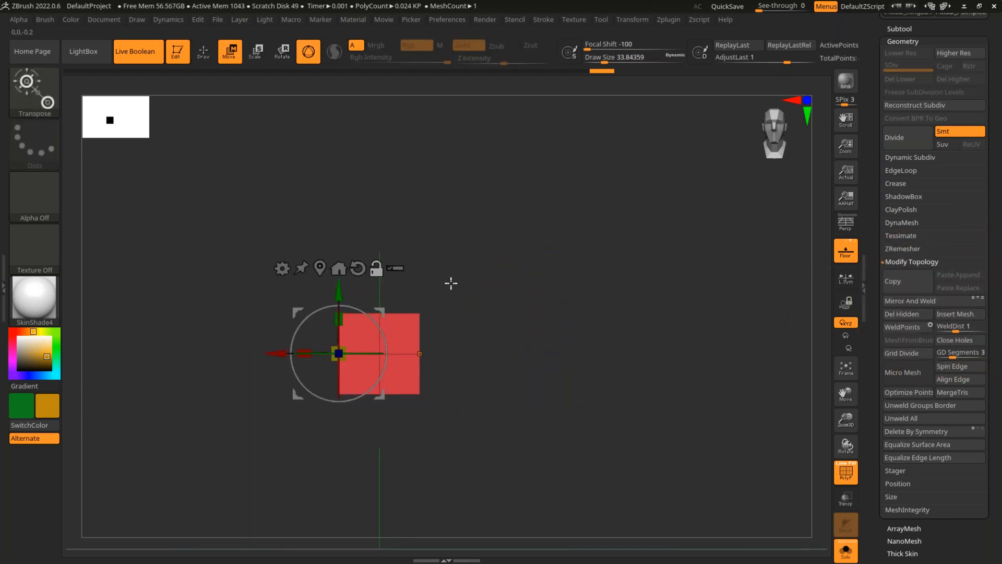
pyautogui.click(319, 268)
pyautogui.moveTo(310, 359); pyautogui.dragTo(524, 363)
pyautogui.moveTo(368, 365); pyautogui.dragTo(373, 307)
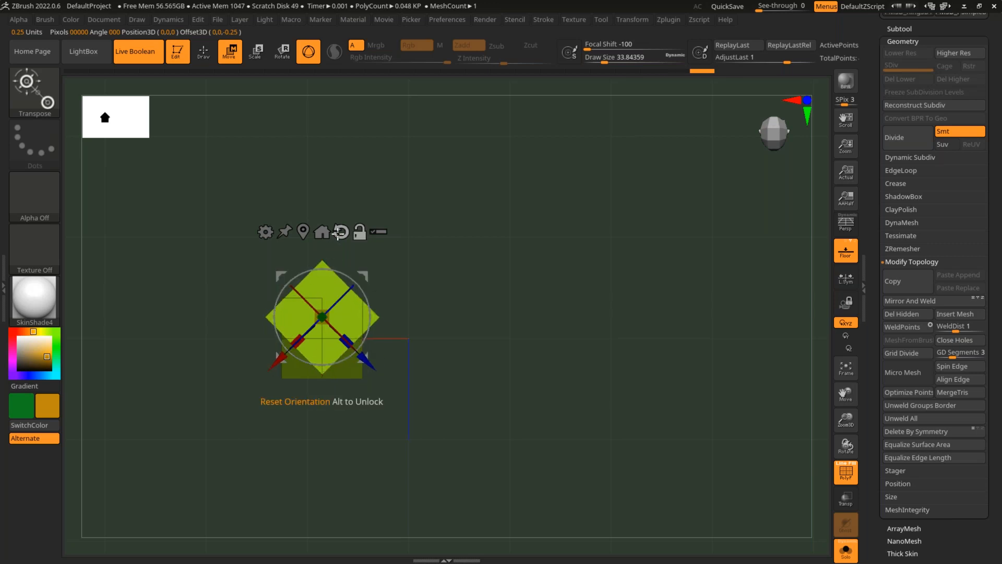
pyautogui.click(341, 233)
pyautogui.keyDown('shift'); pyautogui.moveTo(512, 336); pyautogui.dragTo(442, 324); pyautogui.keyUp('shift')
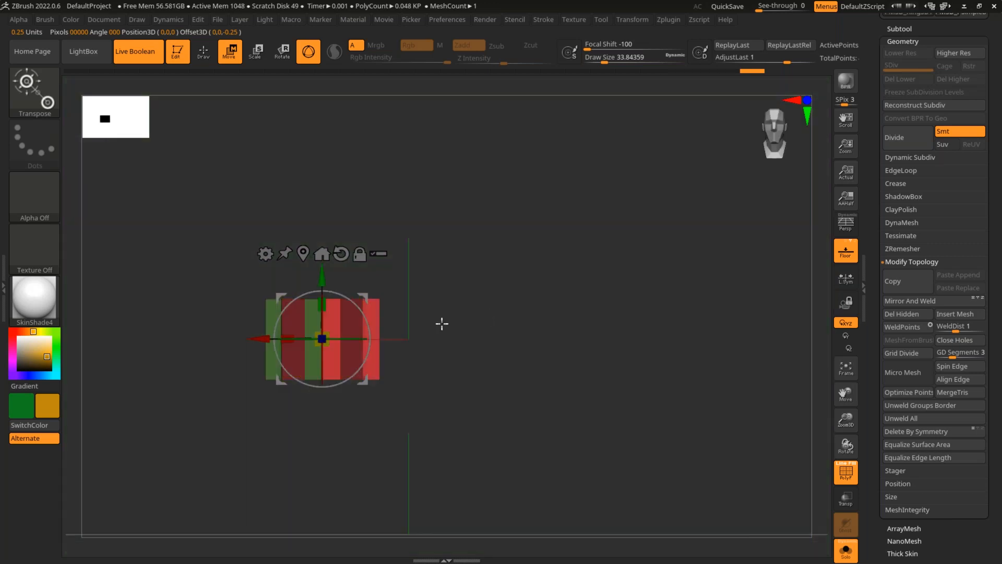
# Add a third cube copy rotated 90 degrees in the front view and centre the cluster on the world axis.
pyautogui.moveTo(345, 292); pyautogui.dragTo(366, 354)
pyautogui.moveTo(322, 272); pyautogui.dragTo(323, 280)
pyautogui.press('q')
pyautogui.moveTo(546, 276)
pyautogui.mouseDown()
pyautogui.moveTo(557, 344)
pyautogui.moveTo(546, 327)
pyautogui.moveTo(568, 327)
pyautogui.moveTo(508, 335)
pyautogui.mouseUp()
pyautogui.press('w')
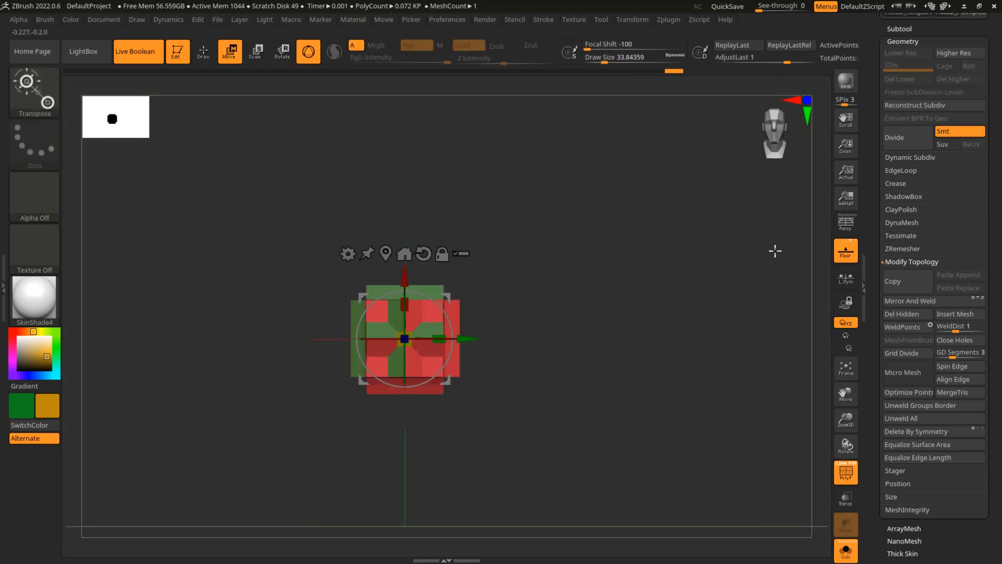
# Mirror And Weld the three-cube cluster twice, proceeding despite the nonzero floor grid elevation.
pyautogui.click(910, 300)
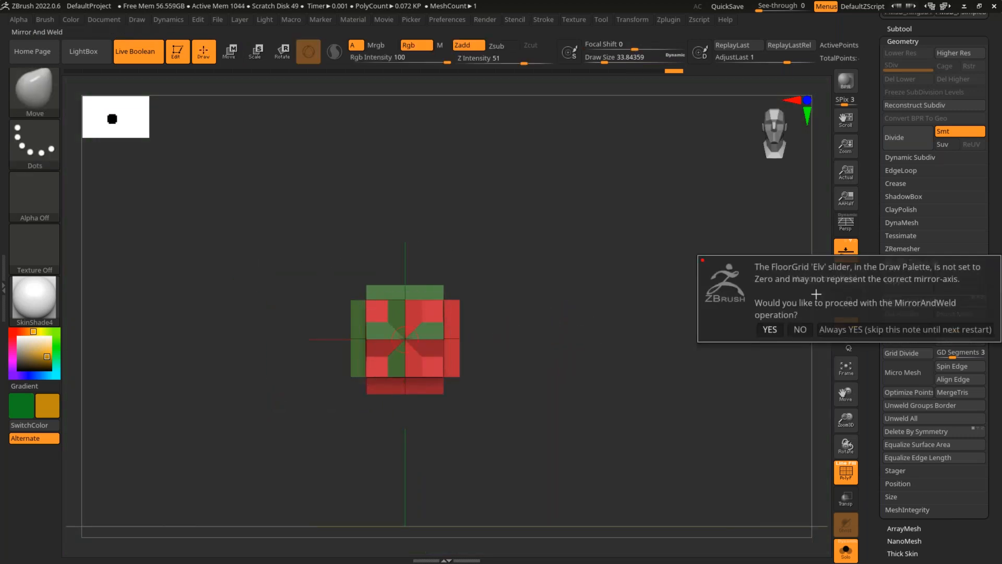
pyautogui.click(771, 329)
pyautogui.click(913, 301)
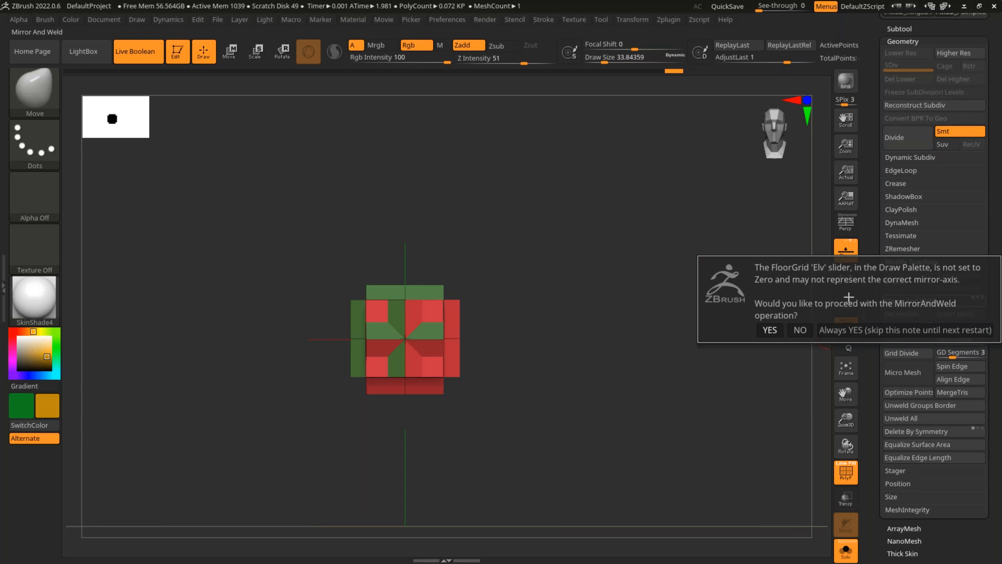
pyautogui.click(768, 330)
pyautogui.moveTo(652, 375)
pyautogui.mouseDown()
pyautogui.moveTo(556, 311)
pyautogui.moveTo(568, 290)
pyautogui.mouseUp()
# Isolate half of the welded cluster in front and side views to examine its symmetry, restoring full visibility each time.
pyautogui.keyDown('ctrl'); pyautogui.keyDown('shift'); pyautogui.moveTo(264, 209); pyautogui.dragTo(402, 447); pyautogui.keyUp('shift'); pyautogui.keyUp('ctrl')
pyautogui.moveTo(248, 218)
pyautogui.keyDown('ctrl'); pyautogui.keyDown('shift'); pyautogui.mouseDown()
pyautogui.moveTo(561, 320)
pyautogui.moveTo(571, 339)
pyautogui.mouseUp(); pyautogui.keyUp('shift'); pyautogui.keyUp('ctrl')
pyautogui.keyDown('ctrl'); pyautogui.keyDown('shift'); pyautogui.click(537, 324); pyautogui.keyUp('shift'); pyautogui.keyUp('ctrl')
pyautogui.keyDown('shift'); pyautogui.moveTo(528, 283); pyautogui.dragTo(614, 288); pyautogui.keyUp('shift')
pyautogui.moveTo(542, 186)
pyautogui.keyDown('ctrl'); pyautogui.keyDown('shift'); pyautogui.mouseDown()
pyautogui.moveTo(456, 429)
pyautogui.moveTo(400, 459)
pyautogui.mouseUp(); pyautogui.keyUp('shift'); pyautogui.keyUp('ctrl')
pyautogui.moveTo(417, 449); pyautogui.dragTo(543, 347)
pyautogui.moveTo(557, 308)
pyautogui.mouseDown()
pyautogui.moveTo(553, 354)
pyautogui.moveTo(561, 302)
pyautogui.moveTo(559, 328)
pyautogui.moveTo(543, 313)
pyautogui.moveTo(564, 293)
pyautogui.mouseUp()
pyautogui.keyDown('ctrl'); pyautogui.keyDown('shift'); pyautogui.click(546, 285); pyautogui.keyUp('shift'); pyautogui.keyUp('ctrl')
# Hide the cluster's sides in turn from the front and side to examine which polygons were mirrored.
pyautogui.hotkey('shift', 'f')
pyautogui.keyDown('ctrl'); pyautogui.keyDown('shift'); pyautogui.moveTo(252, 188); pyautogui.dragTo(405, 452); pyautogui.keyUp('shift'); pyautogui.keyUp('ctrl')
pyautogui.keyDown('ctrl'); pyautogui.keyDown('shift'); pyautogui.click(555, 295); pyautogui.keyUp('shift'); pyautogui.keyUp('ctrl')
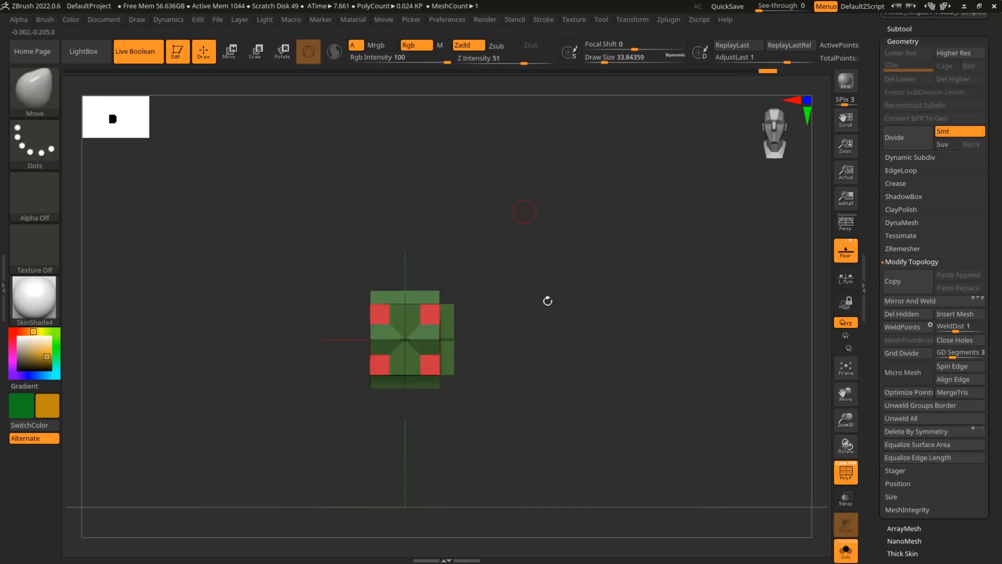
pyautogui.keyDown('shift'); pyautogui.moveTo(557, 293); pyautogui.dragTo(615, 296); pyautogui.keyUp('shift')
pyautogui.keyDown('ctrl'); pyautogui.keyDown('shift'); pyautogui.moveTo(541, 226); pyautogui.dragTo(406, 452); pyautogui.keyUp('shift'); pyautogui.keyUp('ctrl')
pyautogui.keyDown('ctrl'); pyautogui.keyDown('shift'); pyautogui.click(535, 293); pyautogui.keyUp('shift'); pyautogui.keyUp('ctrl')
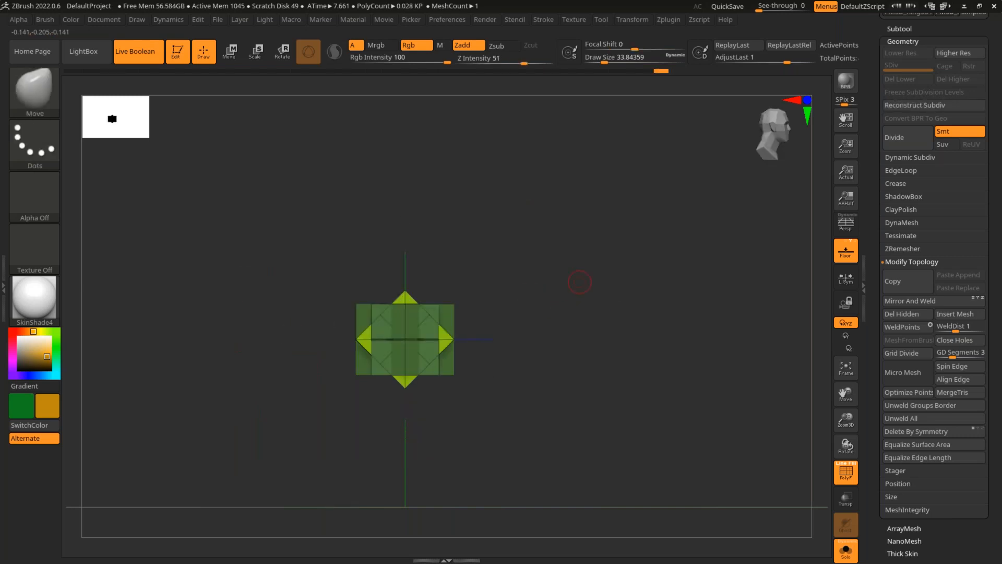
pyautogui.keyDown('shift'); pyautogui.moveTo(535, 293); pyautogui.dragTo(360, 239); pyautogui.keyUp('shift')
pyautogui.moveTo(240, 214)
pyautogui.keyDown('ctrl'); pyautogui.keyDown('shift'); pyautogui.mouseDown()
pyautogui.moveTo(517, 338)
pyautogui.moveTo(531, 465)
pyautogui.mouseUp(); pyautogui.keyUp('shift'); pyautogui.keyUp('ctrl')
pyautogui.keyDown('ctrl'); pyautogui.keyDown('shift'); pyautogui.click(539, 329); pyautogui.keyUp('shift'); pyautogui.keyUp('ctrl')
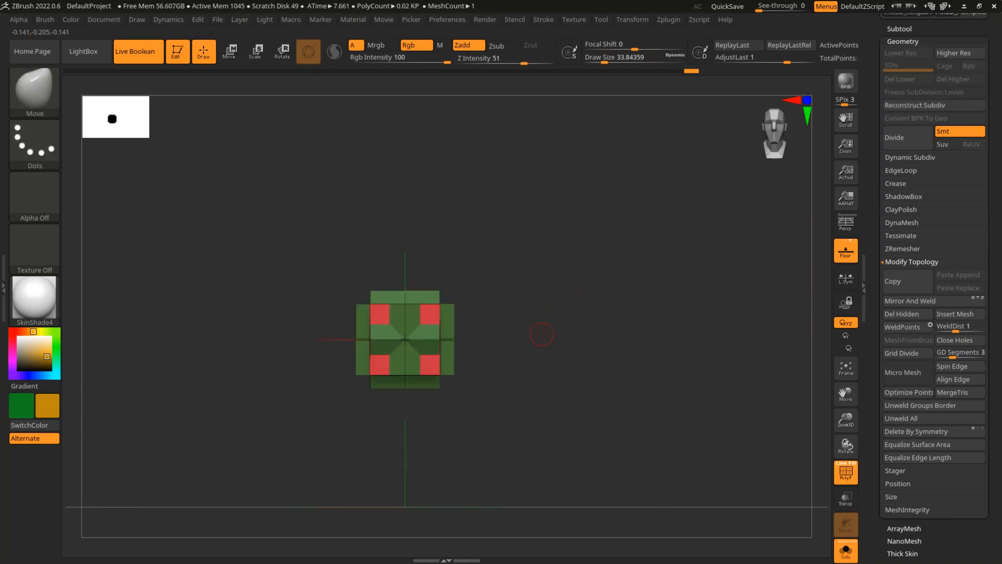
# Move the cube cluster above the world centre and Mirror And Weld it to create a matching copy below.
pyautogui.press('w')
pyautogui.moveTo(405, 279); pyautogui.dragTo(405, 196)
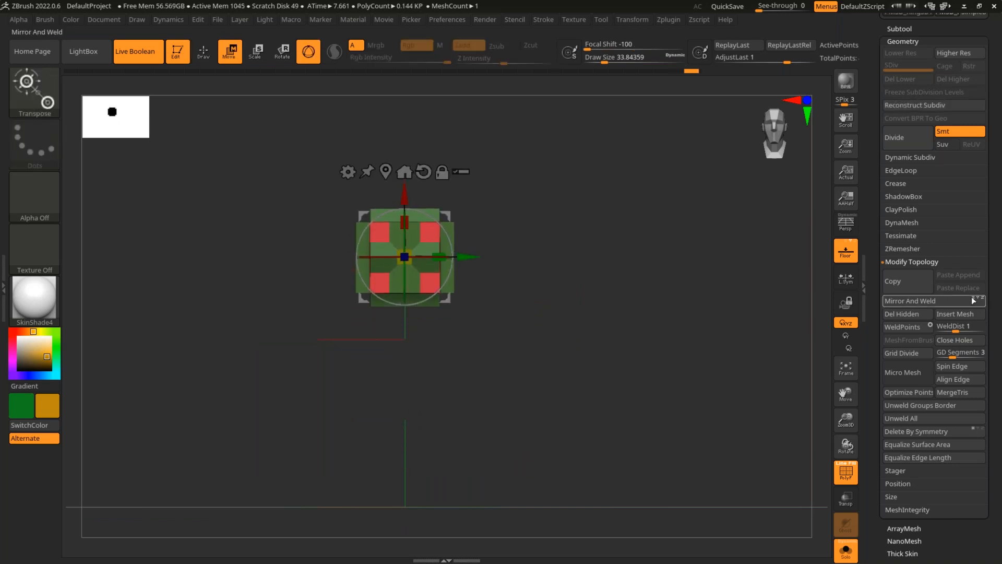
pyautogui.click(963, 300)
pyautogui.click(770, 330)
pyautogui.press('q')
pyautogui.moveTo(526, 304)
pyautogui.keyDown('shift'); pyautogui.mouseDown()
pyautogui.moveTo(581, 318)
pyautogui.moveTo(562, 303)
pyautogui.mouseUp(); pyautogui.keyUp('shift')
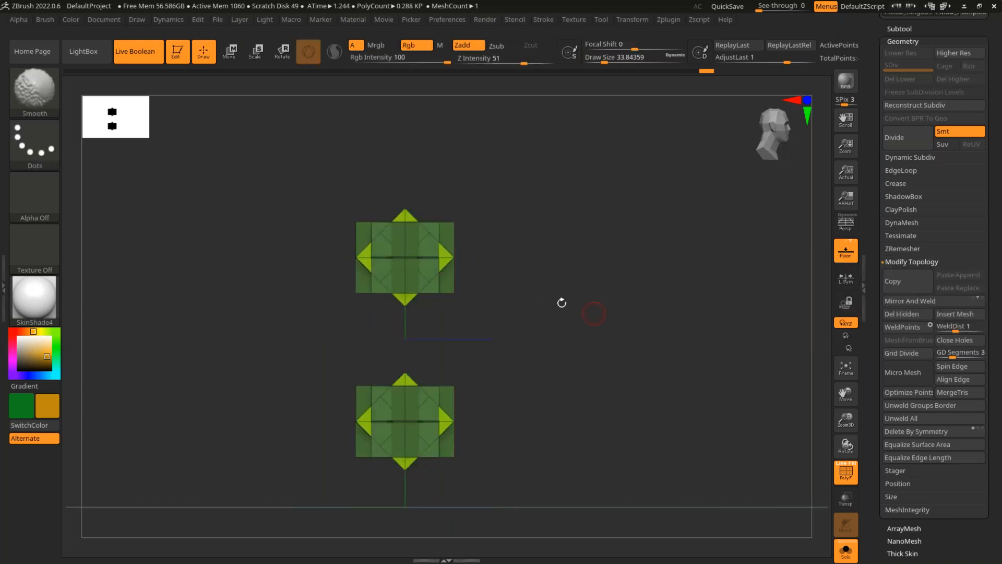
# Try shifting the mirrored clusters in the side view, and undo back to the single centred cluster.
pyautogui.press('w')
pyautogui.moveTo(459, 257); pyautogui.dragTo(440, 277)
pyautogui.moveTo(559, 278)
pyautogui.keyDown('shift'); pyautogui.mouseDown()
pyautogui.moveTo(528, 292)
pyautogui.moveTo(563, 280)
pyautogui.moveTo(544, 284)
pyautogui.mouseUp(); pyautogui.keyUp('shift')
pyautogui.hotkey('ctrl', 'z')
pyautogui.hotkey('ctrl', 'z')
pyautogui.press('q')
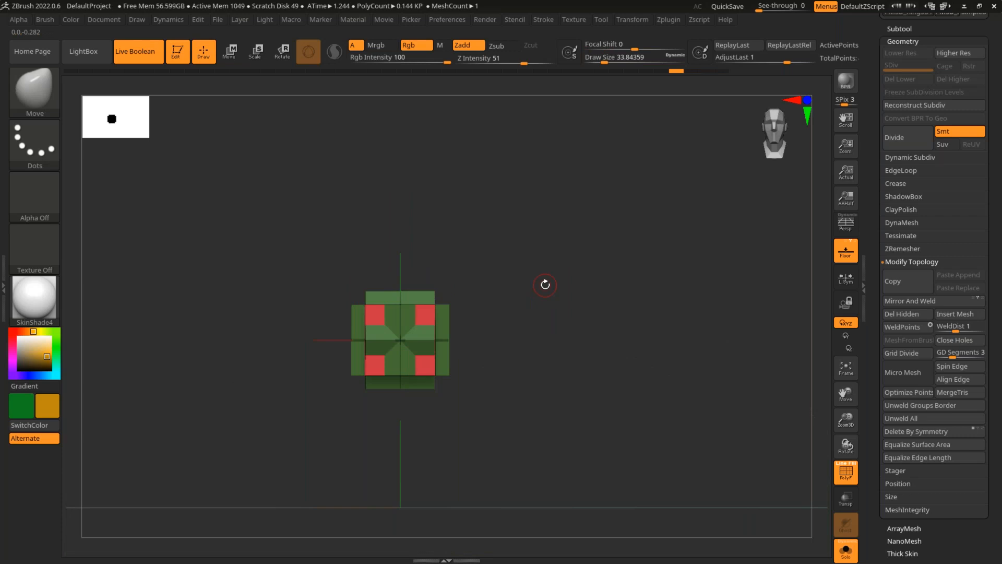
pyautogui.moveTo(490, 299); pyautogui.dragTo(482, 236)
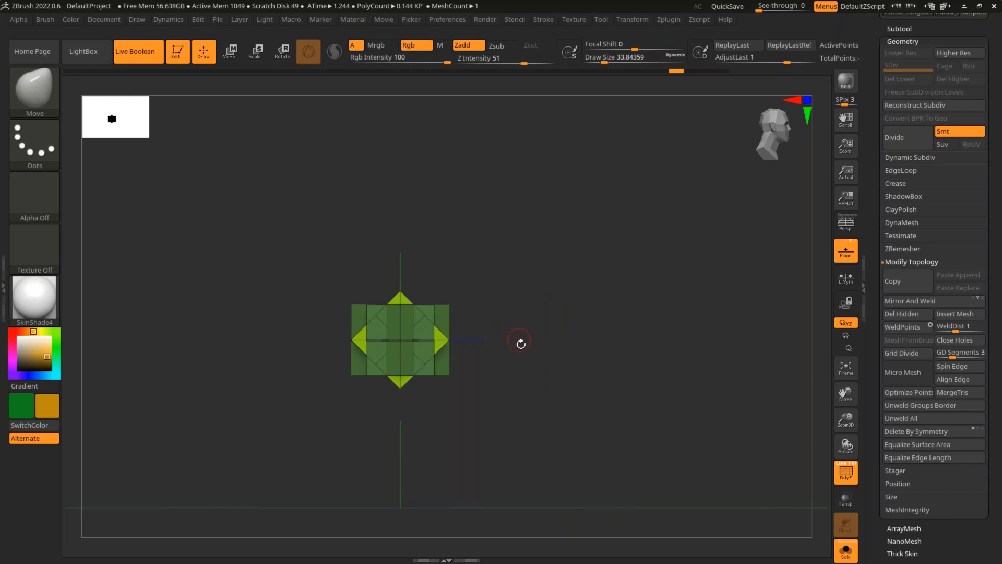
pyautogui.keyDown('shift'); pyautogui.moveTo(548, 317); pyautogui.dragTo(512, 311); pyautogui.keyUp('shift')
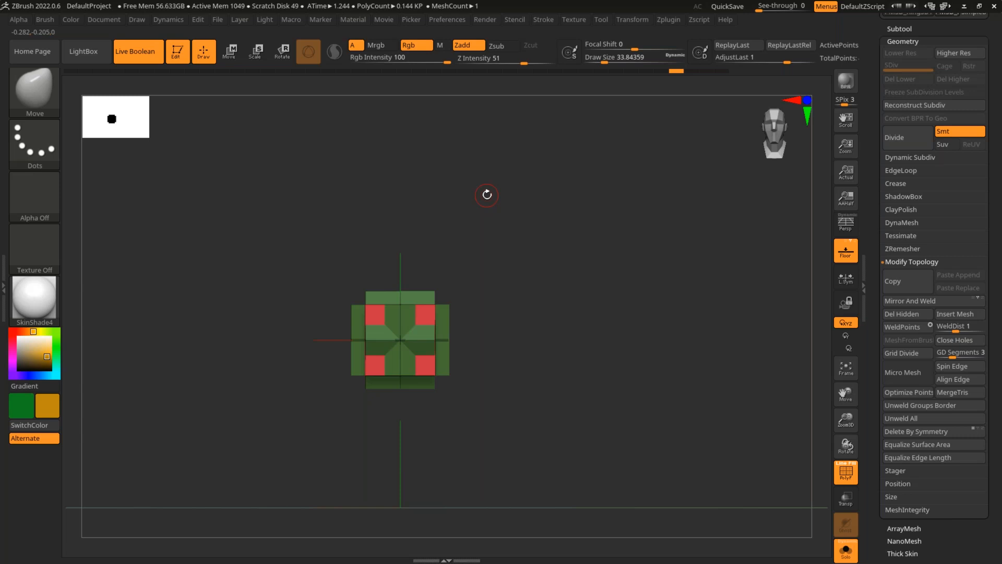
# Leave Solo mode to show the whole pumpkin and permanently delete the PM3D_Ring3D1 subtool.
pyautogui.click(977, 301)
pyautogui.keyDown('ctrl'); pyautogui.moveTo(589, 340); pyautogui.dragTo(763, 430, button='right'); pyautogui.keyUp('ctrl')
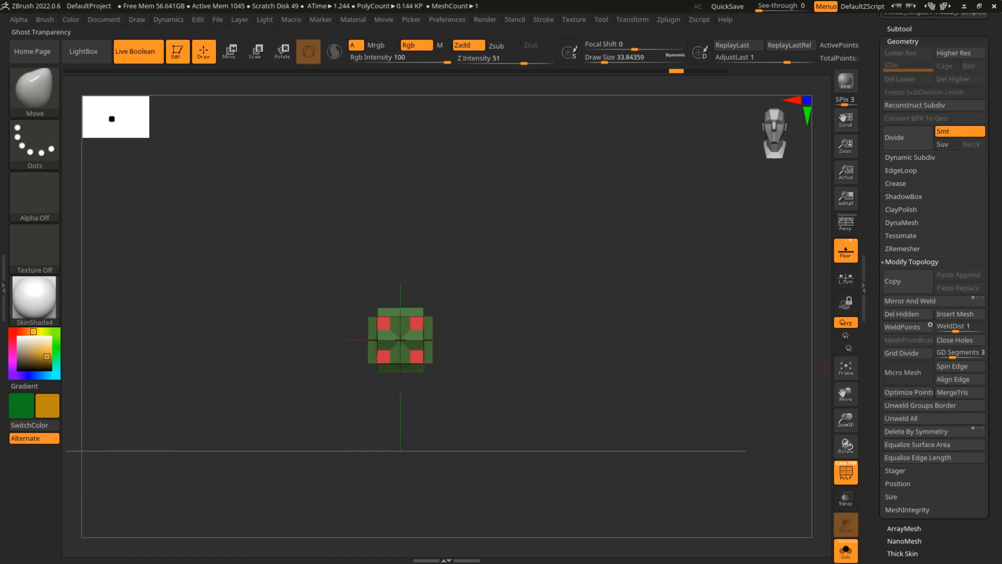
pyautogui.click(845, 549)
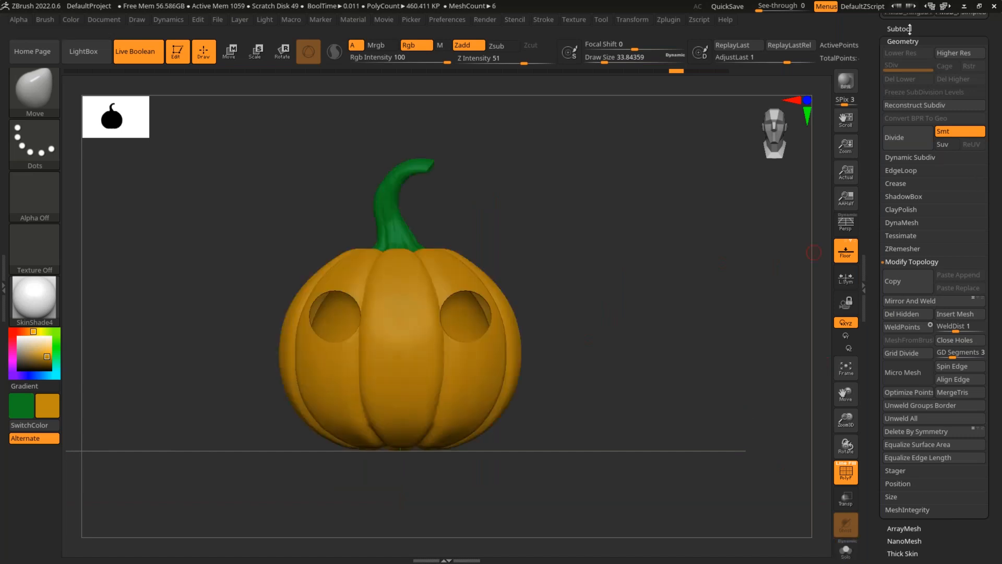
pyautogui.click(910, 29)
pyautogui.click(908, 320)
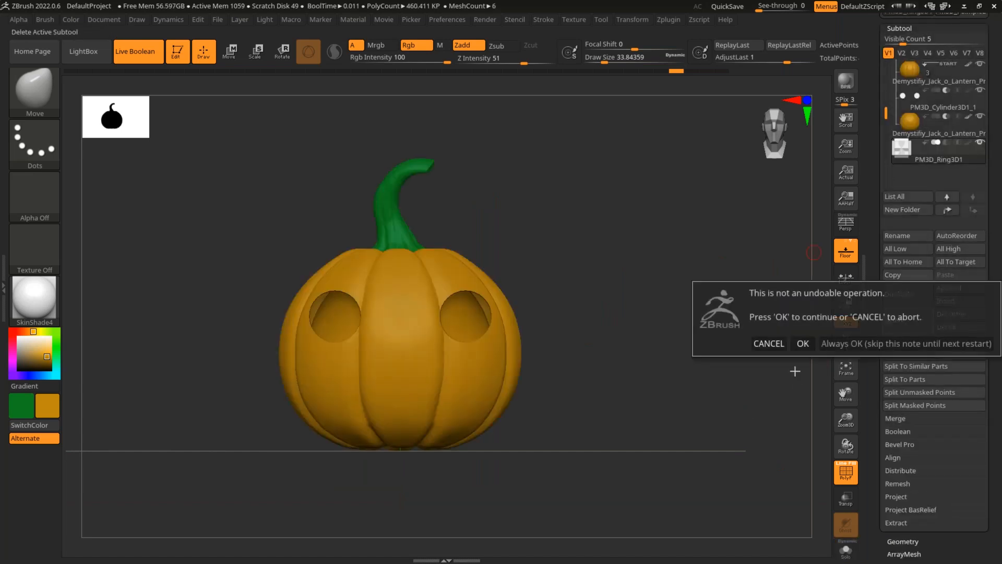
pyautogui.click(801, 346)
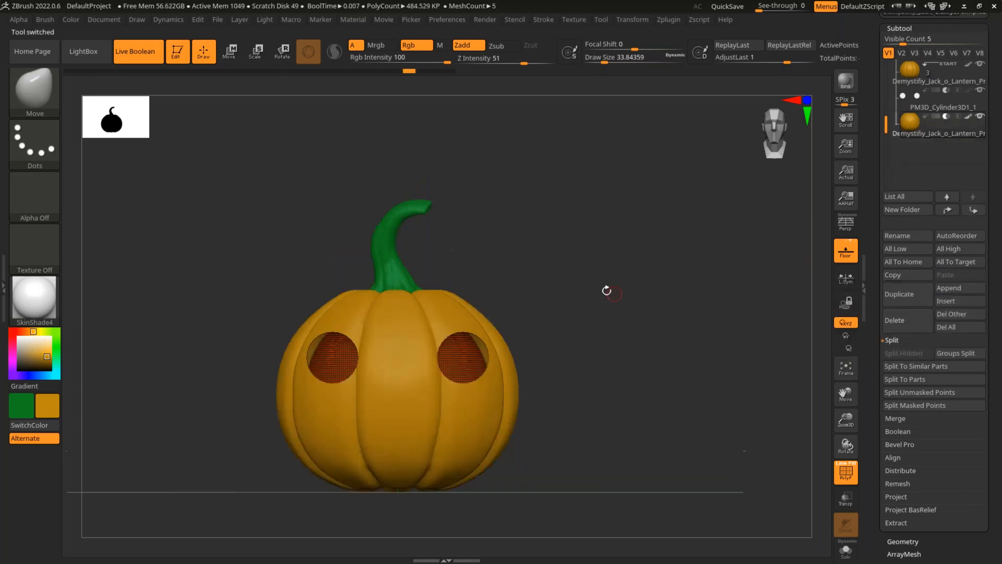
# Turn off the polyframe, make the eye-hole cylinder subtool active, and frame the pumpkin's face from the front.
pyautogui.hotkey('shift', 'f')
pyautogui.moveTo(630, 279); pyautogui.dragTo(673, 295)
pyautogui.click(922, 108)
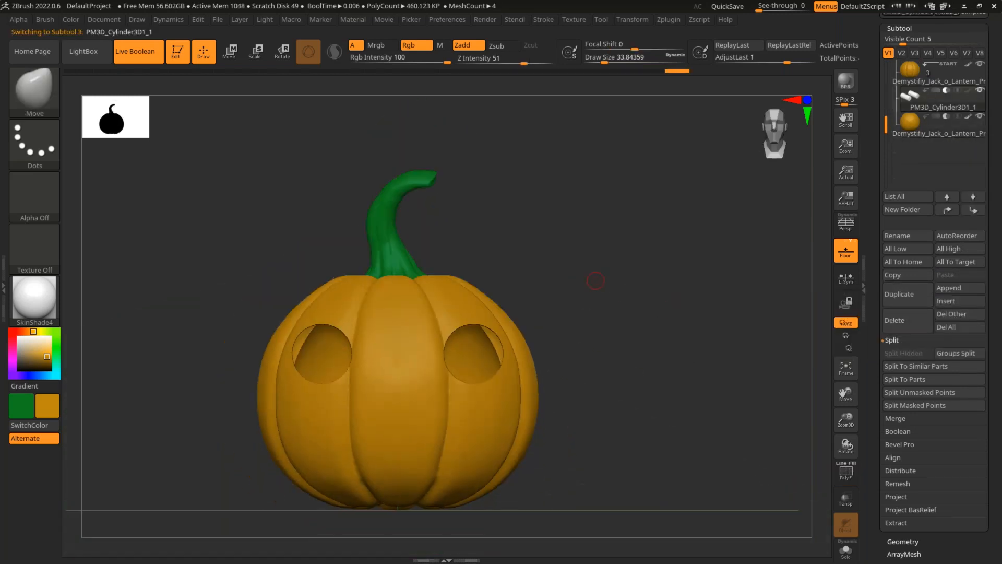
pyautogui.press('w')
pyautogui.moveTo(368, 395); pyautogui.dragTo(388, 386)
pyautogui.press('q')
pyautogui.keyDown('ctrl'); pyautogui.moveTo(603, 251); pyautogui.dragTo(592, 242, button='right'); pyautogui.keyUp('ctrl')
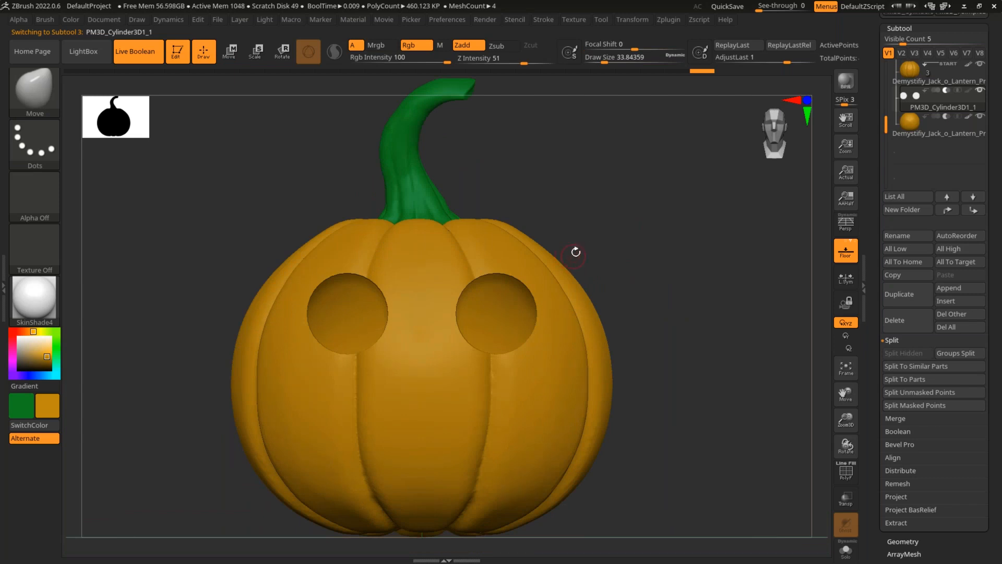
# Choose the MoveInfiniteDepth brush and enlarge its draw size to about 132 for shaping the eye holes.
pyautogui.press('b')
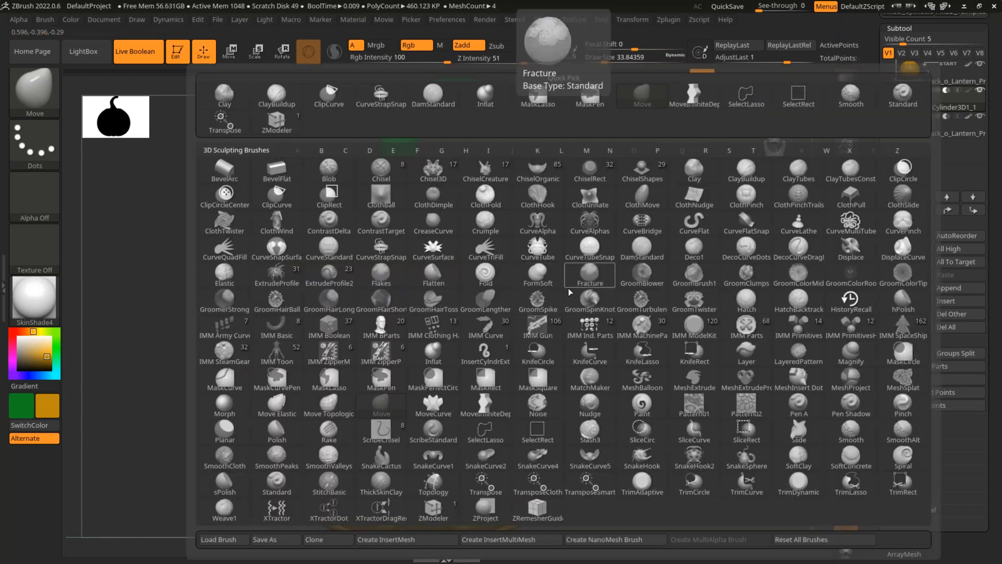
pyautogui.press('m')
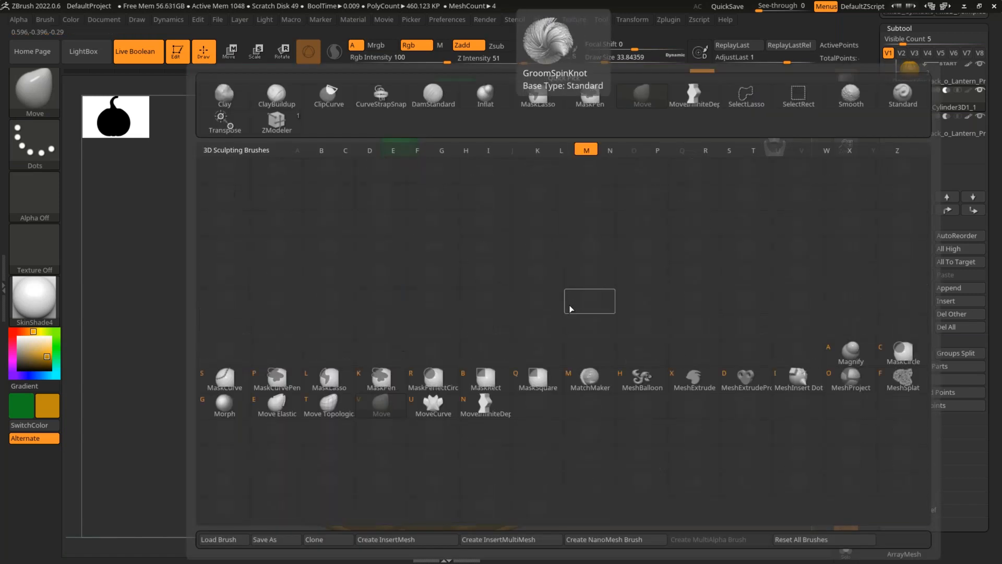
pyautogui.click(489, 410)
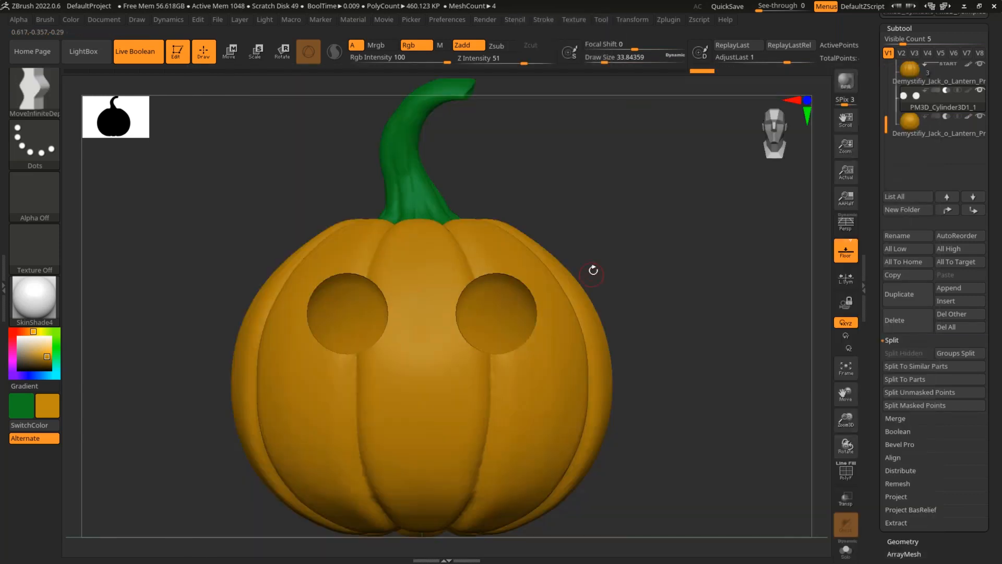
pyautogui.press('s')
pyautogui.moveTo(603, 277); pyautogui.dragTo(614, 276)
pyautogui.hotkey('shift', 'f')
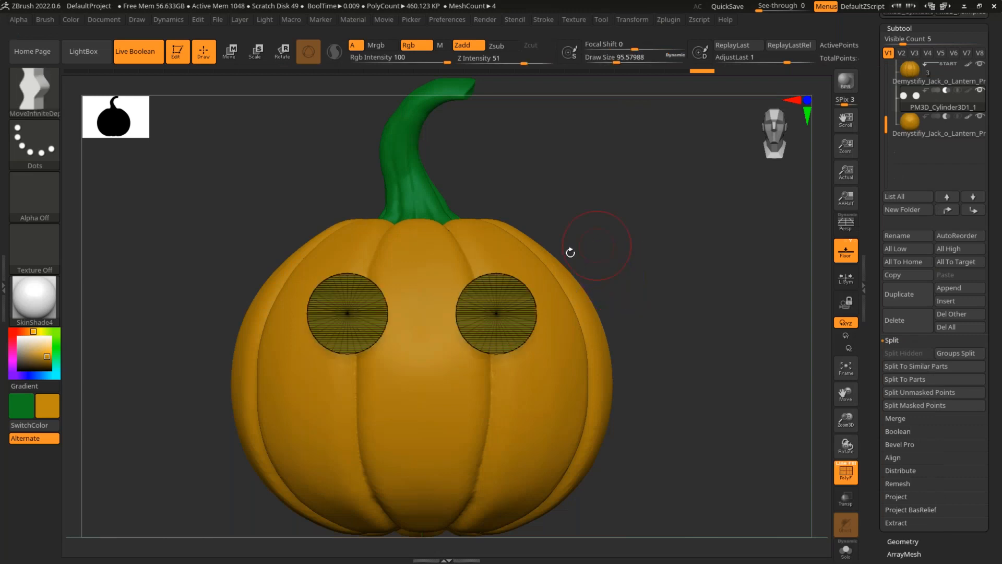
pyautogui.hotkey('shift', 'f')
pyautogui.press('s')
pyautogui.moveTo(340, 348); pyautogui.dragTo(347, 348)
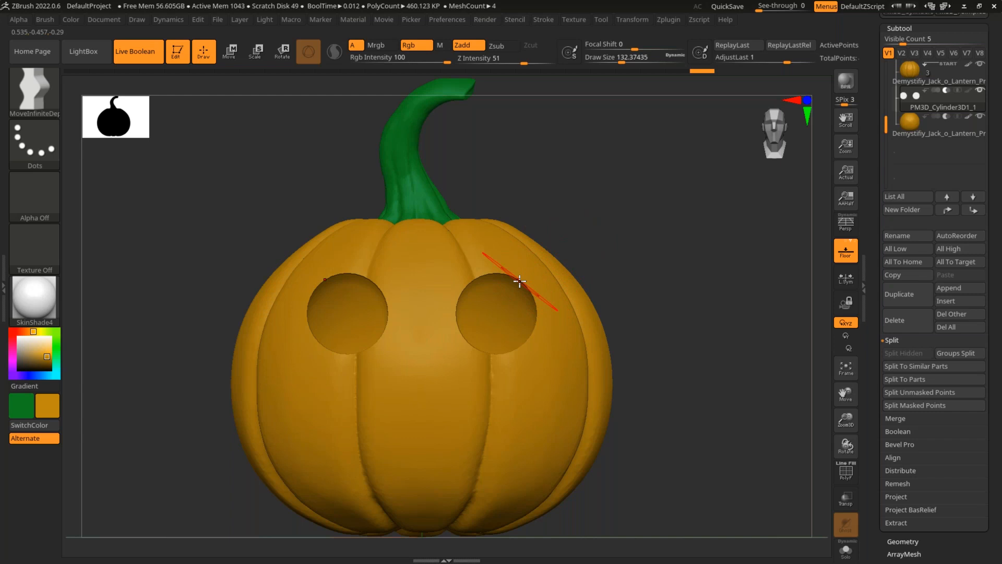
# Show the polyframe and try pulling the lower edge of an eye cylinder upward with the Move brush.
pyautogui.press('b')
pyautogui.press('m')
pyautogui.press('v')
pyautogui.hotkey('shift', 'f')
pyautogui.moveTo(676, 340)
pyautogui.mouseDown()
pyautogui.moveTo(635, 277)
pyautogui.moveTo(627, 281)
pyautogui.mouseUp()
pyautogui.moveTo(346, 351); pyautogui.dragTo(351, 310)
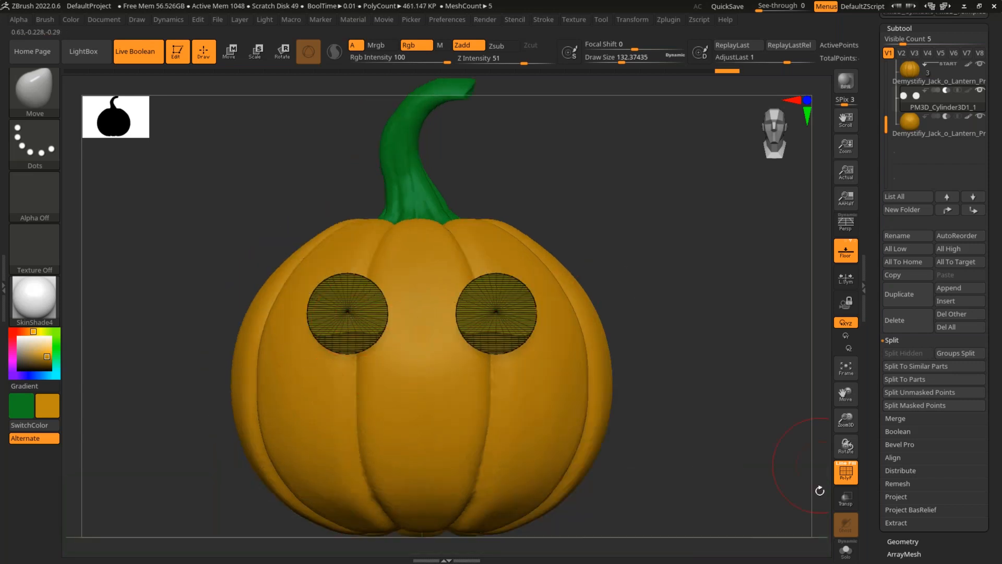
# Isolate the eye cylinders, undo the last pull, and try a stronger upward Move stroke, checking the deformation from the side.
pyautogui.click(846, 551)
pyautogui.press('f')
pyautogui.hotkey('ctrl', 'z')
pyautogui.moveTo(346, 352); pyautogui.dragTo(349, 250)
pyautogui.keyDown('shift'); pyautogui.moveTo(436, 207); pyautogui.dragTo(568, 321); pyautogui.keyUp('shift')
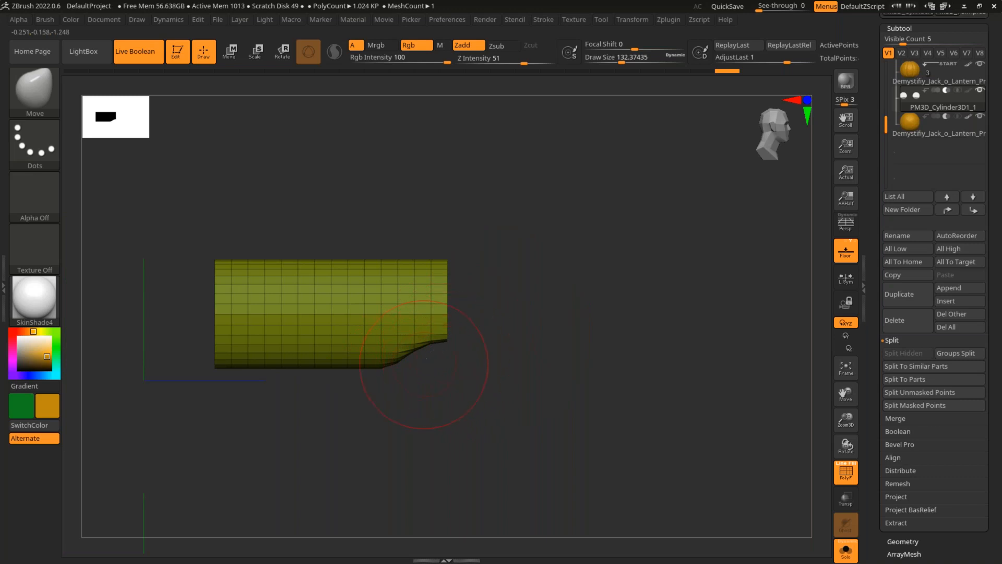
pyautogui.keyDown('shift'); pyautogui.moveTo(425, 359); pyautogui.dragTo(479, 376); pyautogui.keyUp('shift')
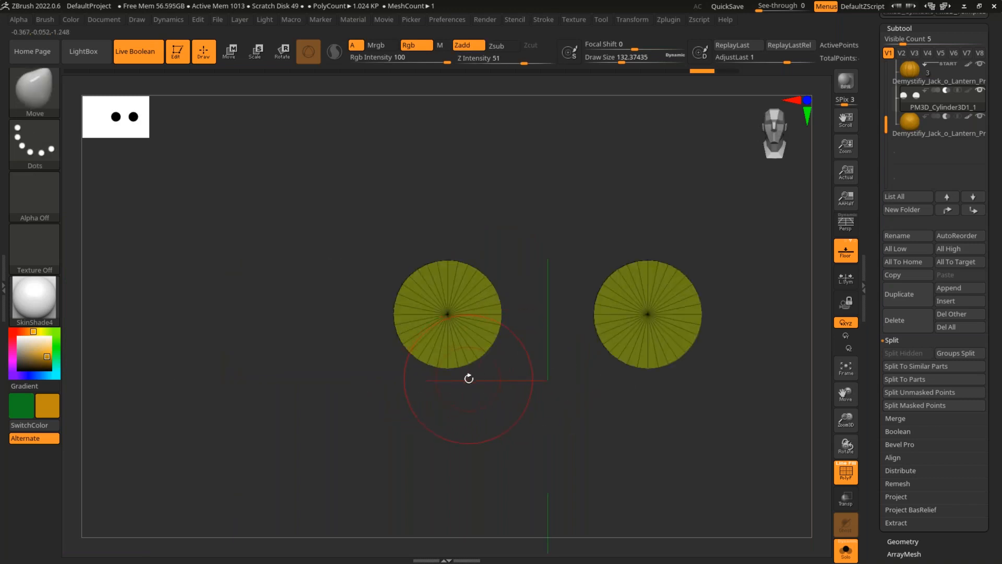
# Reshape the round eye cylinders with MoveInfiniteDepth into tall, tapered forms with arched undersides and low corners.
pyautogui.press('b')
pyautogui.press('m')
pyautogui.press('f')
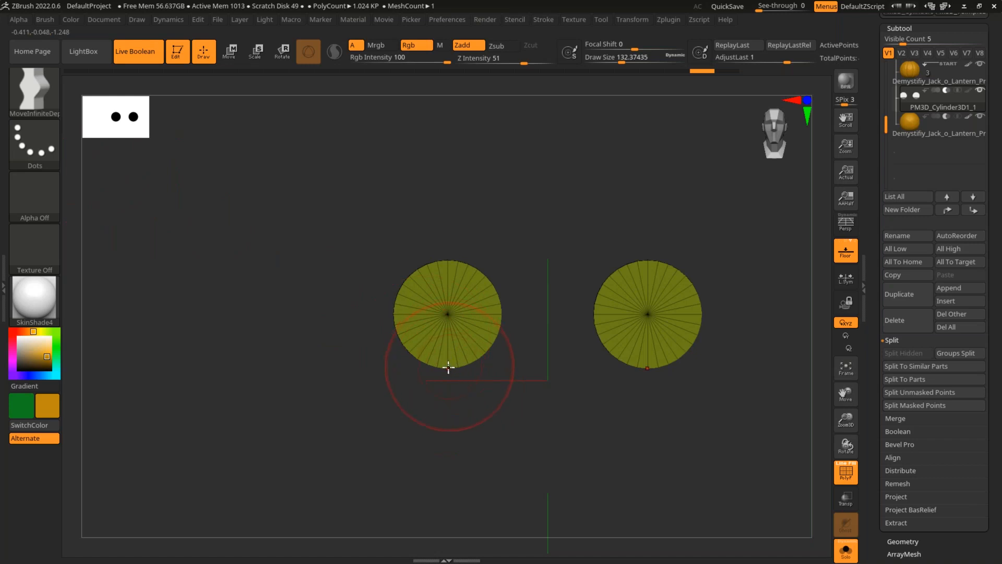
pyautogui.moveTo(448, 361); pyautogui.dragTo(449, 273)
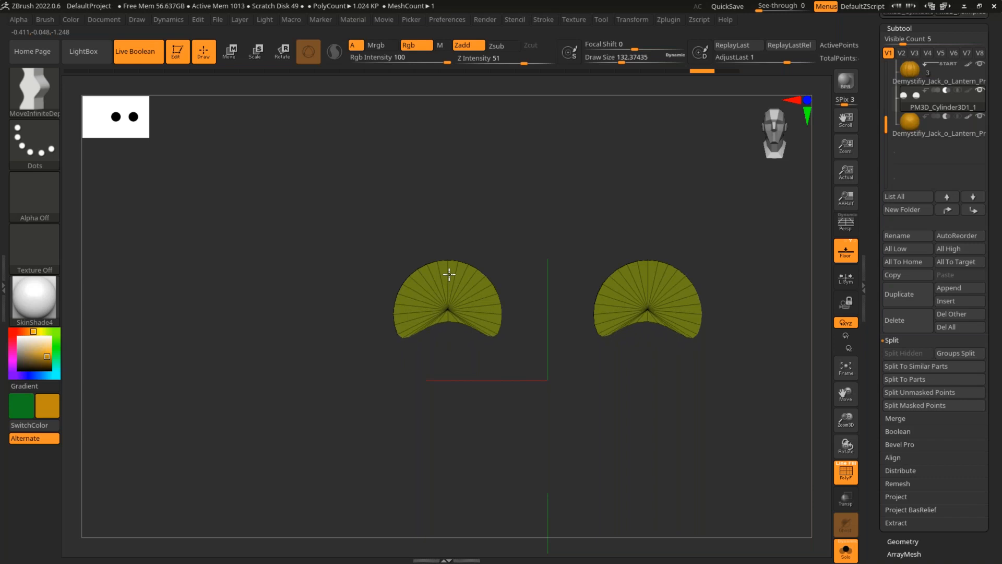
pyautogui.moveTo(498, 340)
pyautogui.mouseDown()
pyautogui.moveTo(497, 358)
pyautogui.moveTo(437, 350)
pyautogui.moveTo(405, 368)
pyautogui.mouseUp()
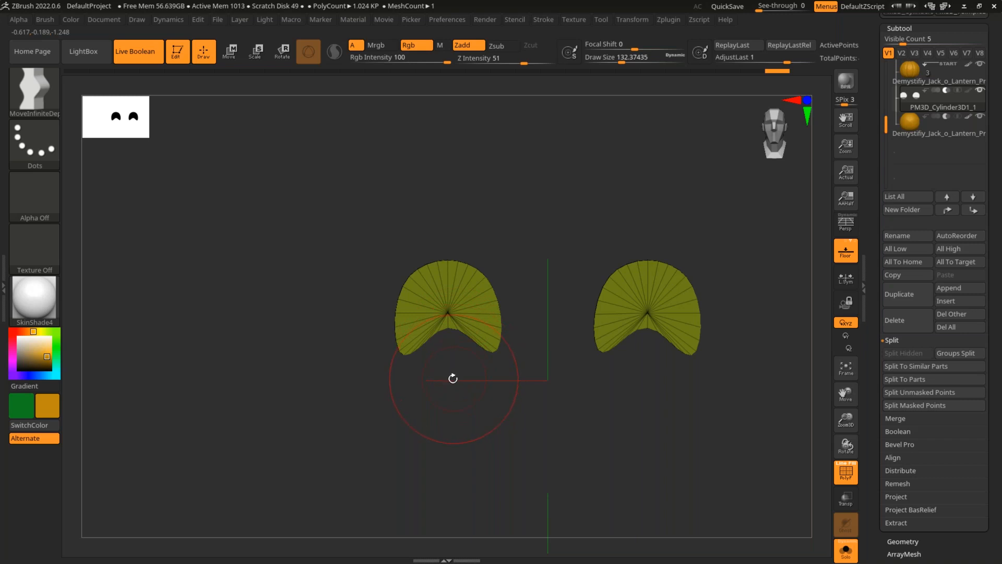
pyautogui.moveTo(459, 403); pyautogui.dragTo(458, 376)
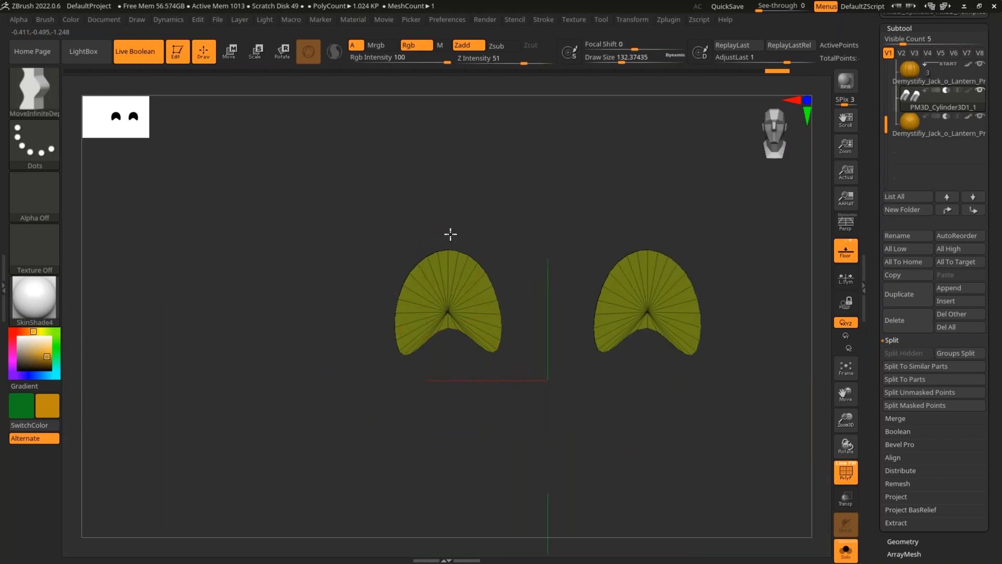
pyautogui.moveTo(412, 287); pyautogui.dragTo(481, 290)
# Show the pumpkin without the polyframe and refine the eye holes into narrower, more pointed shapes.
pyautogui.click(845, 549)
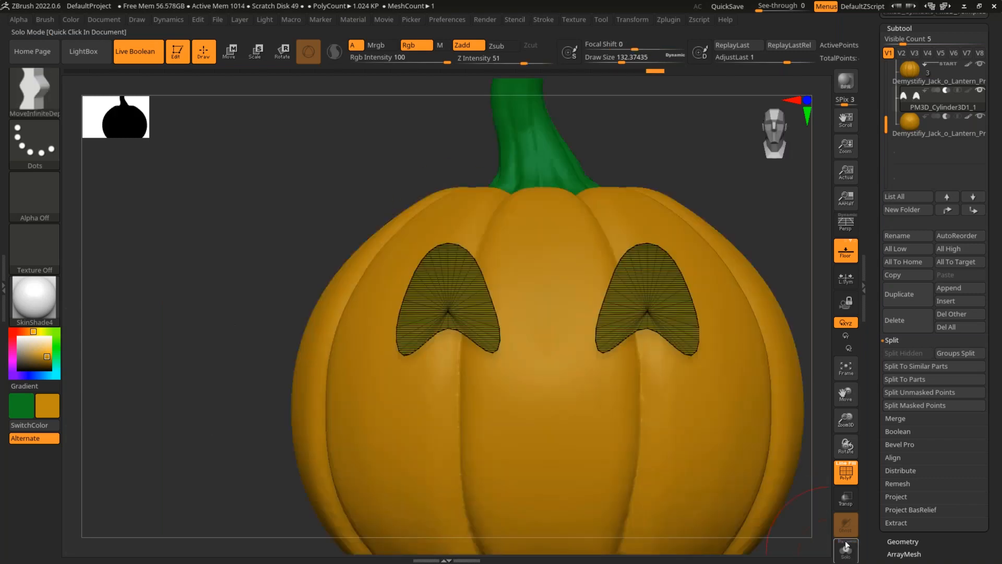
pyautogui.hotkey('shift', 'f')
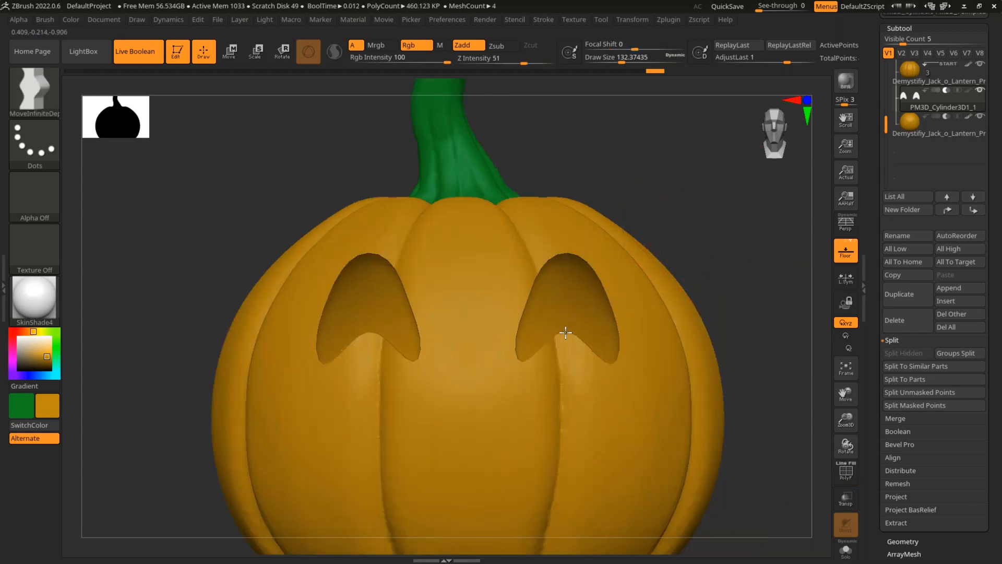
pyautogui.moveTo(588, 263); pyautogui.dragTo(565, 256)
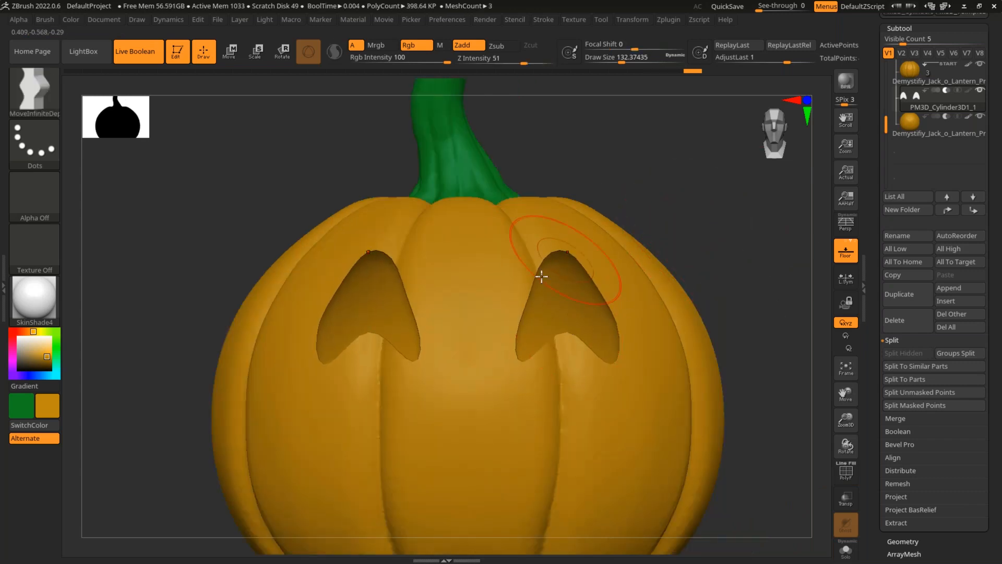
pyautogui.moveTo(522, 302); pyautogui.dragTo(526, 302)
pyautogui.moveTo(521, 352); pyautogui.dragTo(527, 355)
pyautogui.moveTo(607, 302); pyautogui.dragTo(603, 304)
# Examine the carved eye holes at an angle, and isolate the eye cylinders to check that their shape runs through the full depth.
pyautogui.moveTo(709, 257); pyautogui.dragTo(652, 317)
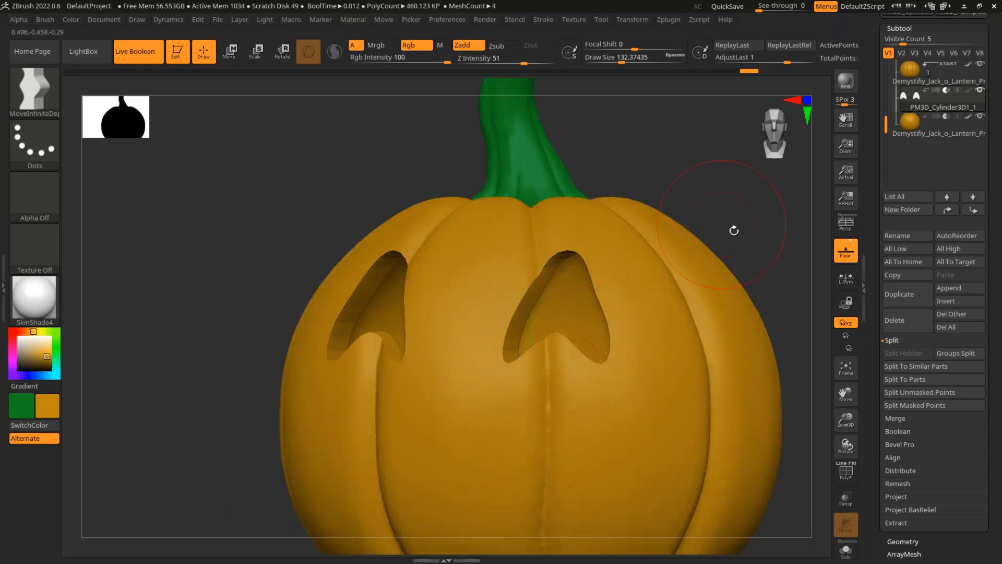
pyautogui.moveTo(734, 230); pyautogui.dragTo(614, 340)
pyautogui.moveTo(700, 257); pyautogui.dragTo(707, 295)
pyautogui.click(845, 551)
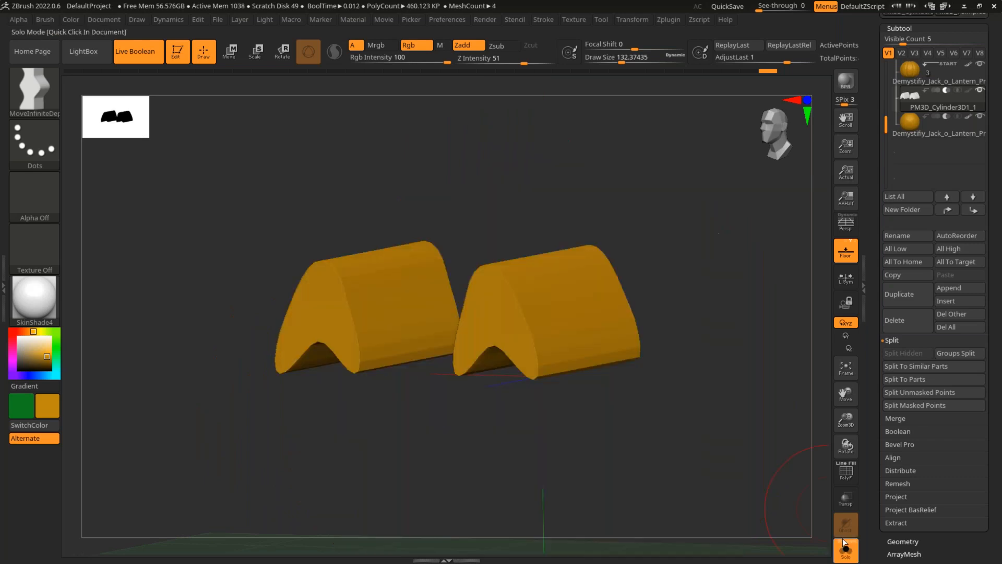
pyautogui.moveTo(421, 331); pyautogui.dragTo(412, 208)
pyautogui.moveTo(538, 219)
pyautogui.keyDown('shift'); pyautogui.mouseDown()
pyautogui.moveTo(599, 224)
pyautogui.moveTo(496, 313)
pyautogui.mouseUp(); pyautogui.keyUp('shift')
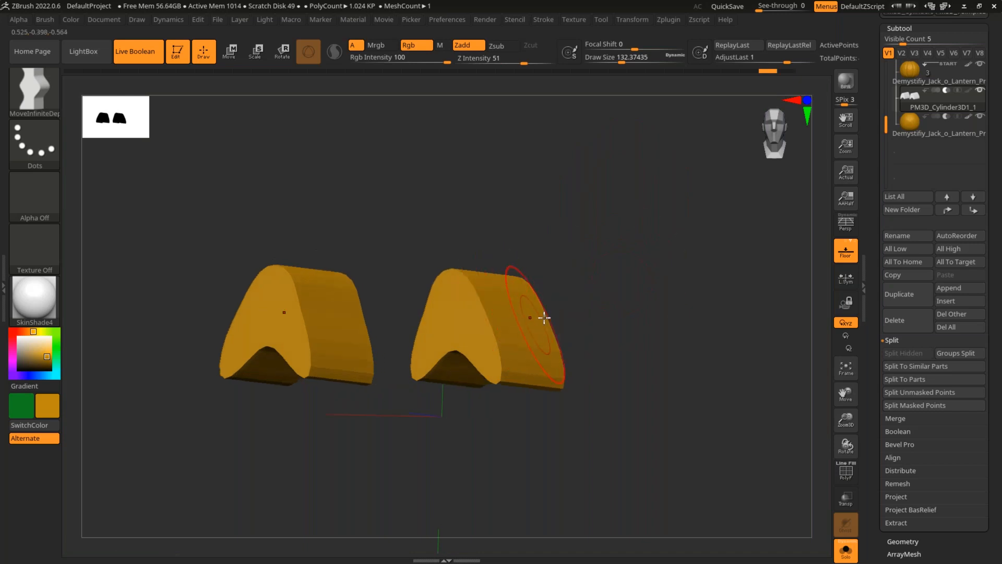
pyautogui.keyDown('shift'); pyautogui.moveTo(590, 316); pyautogui.dragTo(605, 327); pyautogui.keyUp('shift')
# Reduce the draw size to about 92, touch up the eye cylinders' sides and lower arches, and bring the pumpkin back into view.
pyautogui.press('s')
pyautogui.moveTo(444, 276); pyautogui.dragTo(441, 282)
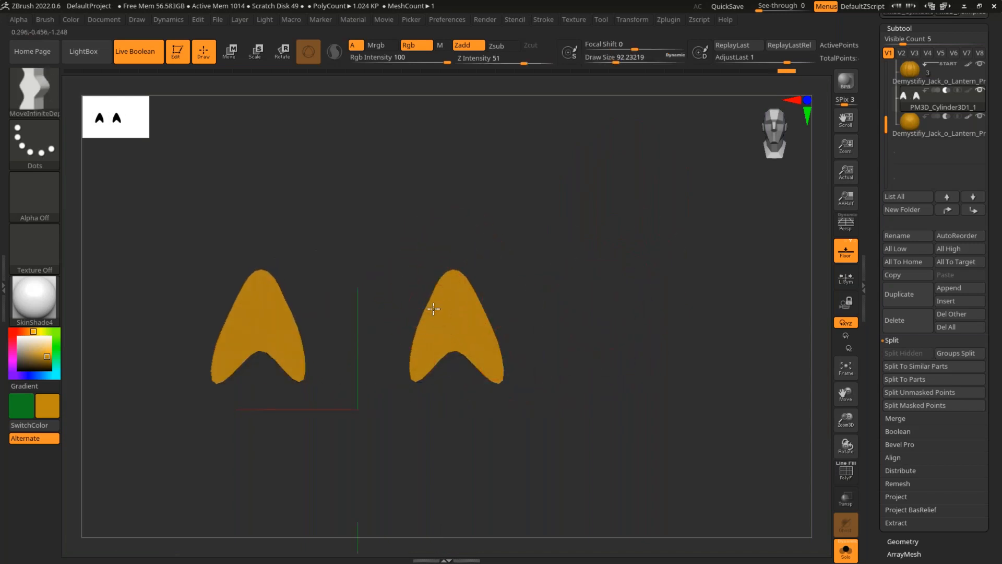
pyautogui.moveTo(461, 355)
pyautogui.mouseDown()
pyautogui.moveTo(433, 362)
pyautogui.moveTo(481, 360)
pyautogui.mouseUp()
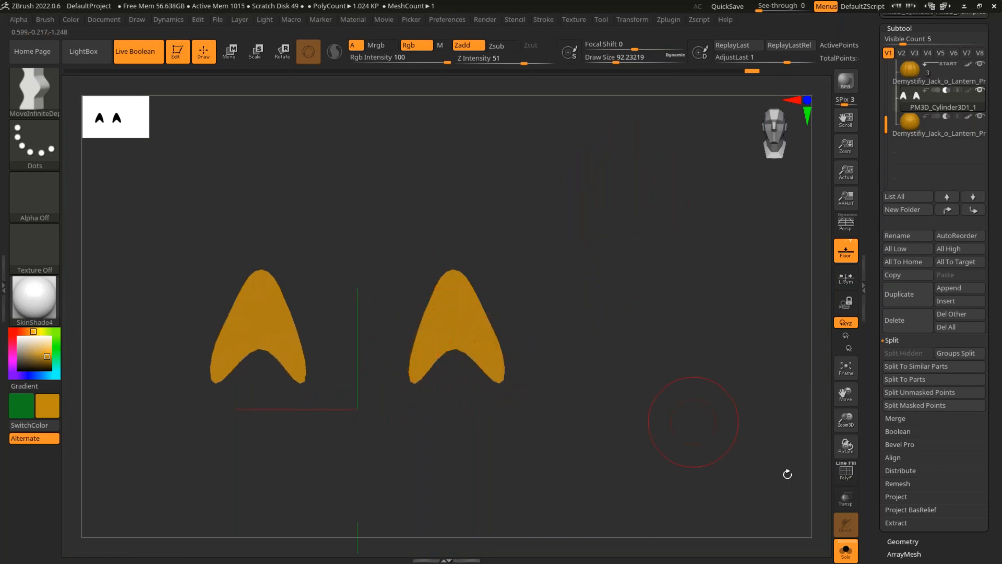
pyautogui.click(845, 549)
pyautogui.moveTo(689, 358); pyautogui.dragTo(655, 406)
pyautogui.press('w')
pyautogui.moveTo(441, 327)
pyautogui.mouseDown()
pyautogui.moveTo(506, 369)
pyautogui.moveTo(447, 340)
pyautogui.moveTo(600, 292)
pyautogui.moveTo(577, 275)
pyautogui.moveTo(540, 274)
pyautogui.mouseUp()
pyautogui.press('q')
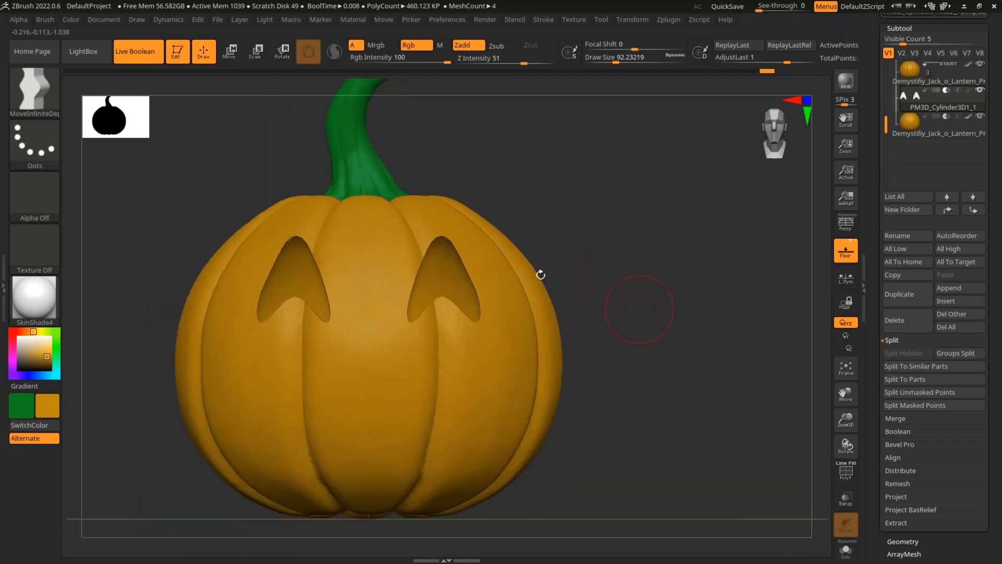
pyautogui.moveTo(650, 318); pyautogui.dragTo(809, 220)
pyautogui.moveTo(637, 282); pyautogui.dragTo(697, 265)
# Insert a Cylinder3D subtool for the nose, then shrink and turn it so it projects from the front of the pumpkin.
pyautogui.moveTo(911, 139)
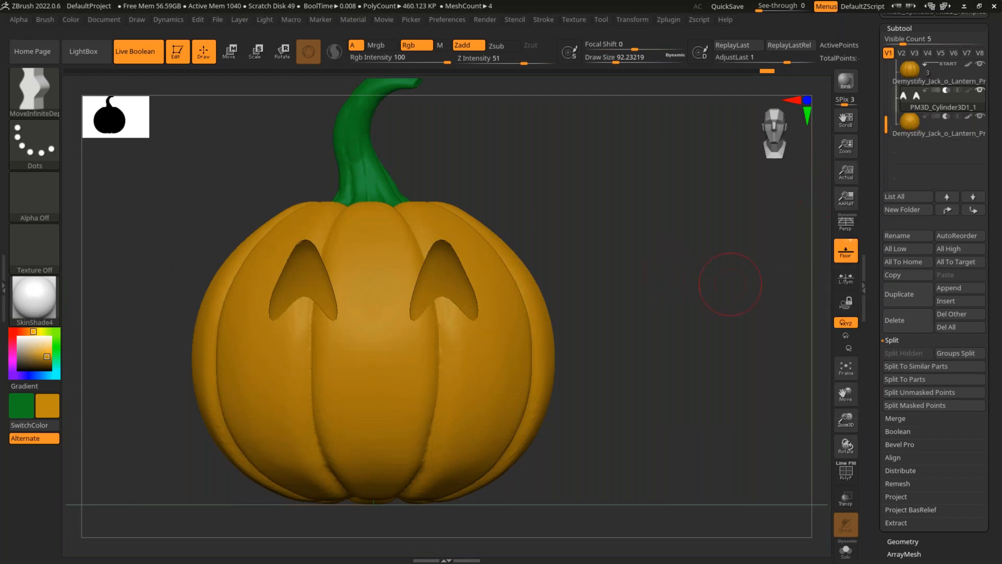
pyautogui.click(943, 313)
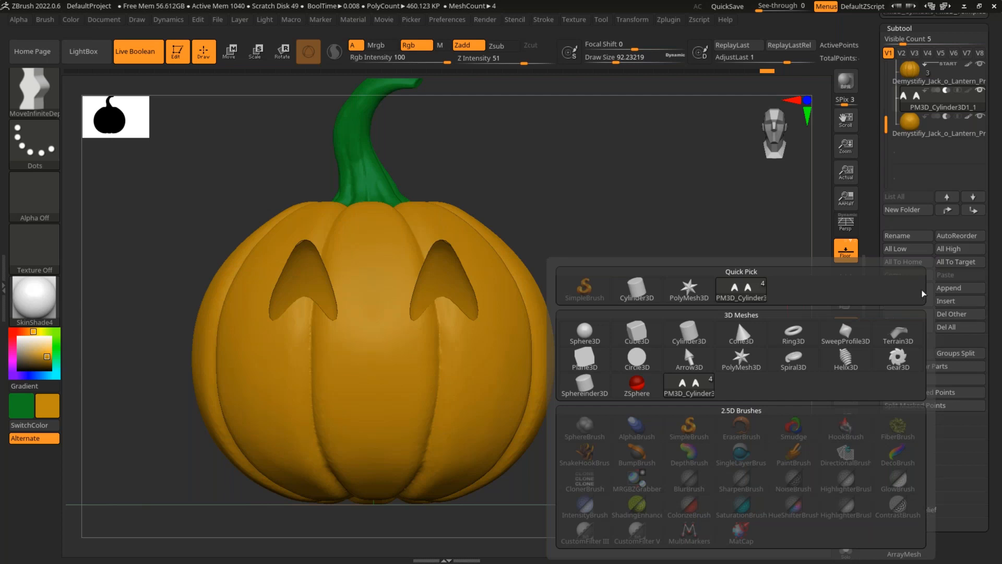
pyautogui.click(689, 334)
pyautogui.press('w')
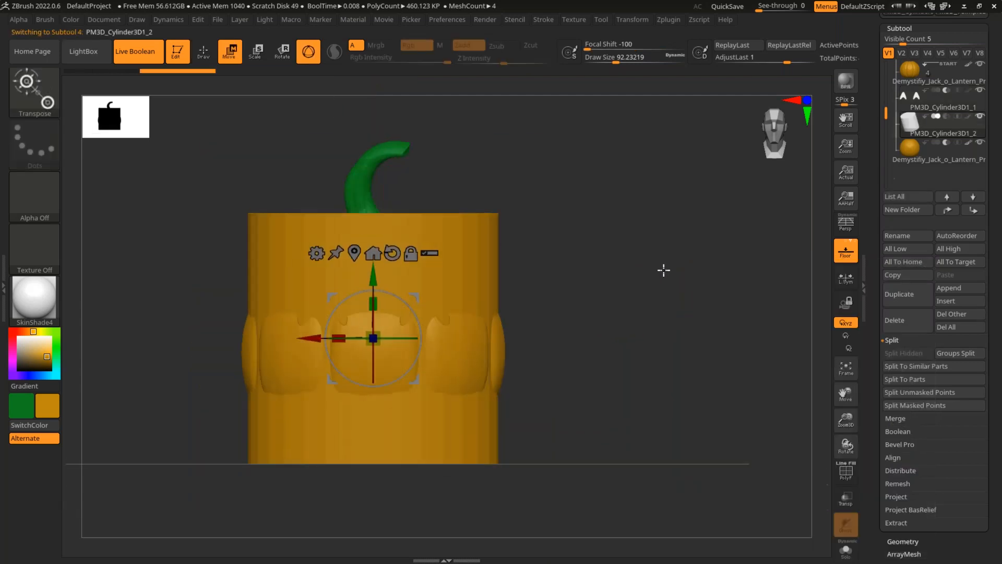
pyautogui.moveTo(391, 381); pyautogui.dragTo(341, 377)
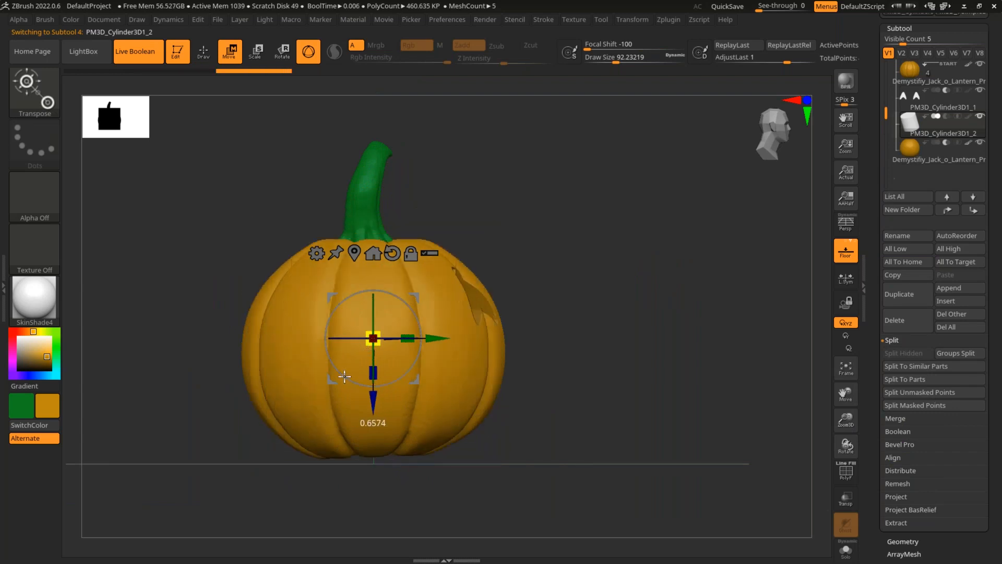
pyautogui.moveTo(440, 340); pyautogui.dragTo(559, 346)
pyautogui.keyDown('shift'); pyautogui.moveTo(673, 295); pyautogui.dragTo(643, 290); pyautogui.keyUp('shift')
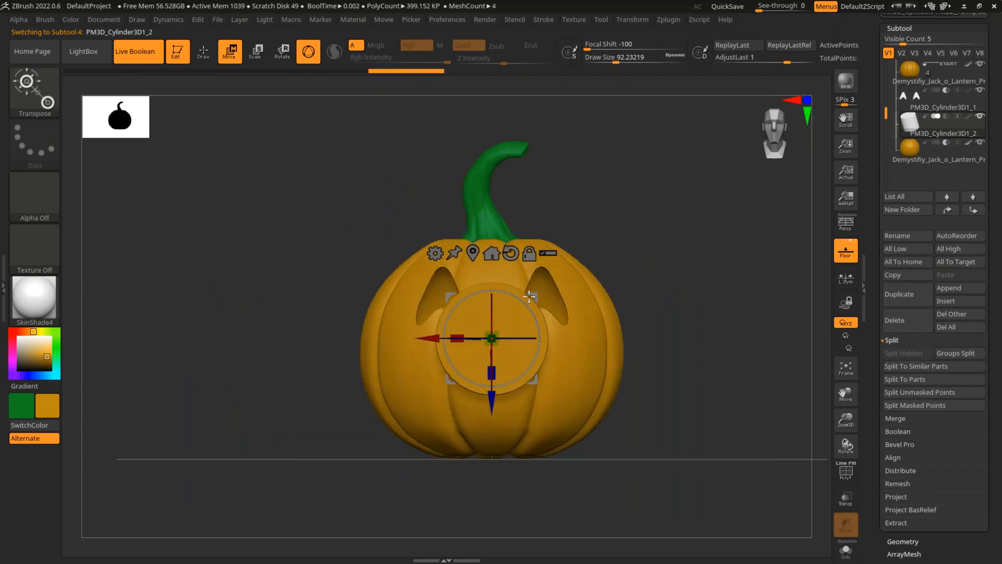
pyautogui.moveTo(682, 224); pyautogui.dragTo(741, 230)
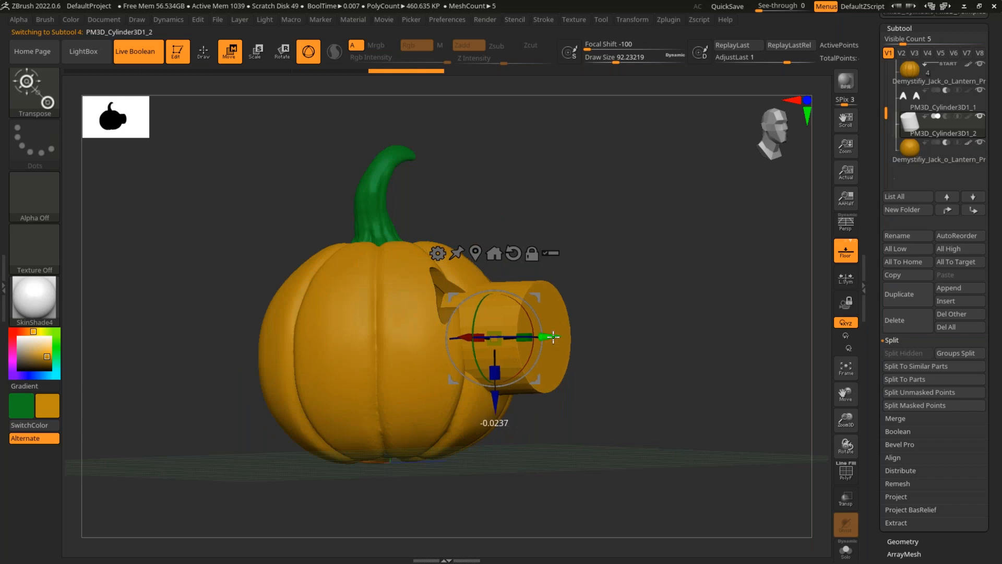
# Lower the nose cylinder to the centre below the eye holes, scale it down, and return to Draw mode.
pyautogui.keyDown('shift'); pyautogui.moveTo(642, 290); pyautogui.dragTo(505, 351); pyautogui.keyUp('shift')
pyautogui.moveTo(671, 284); pyautogui.dragTo(529, 273, button='right')
pyautogui.moveTo(473, 311); pyautogui.dragTo(450, 389, button='right')
pyautogui.moveTo(399, 406); pyautogui.dragTo(400, 489)
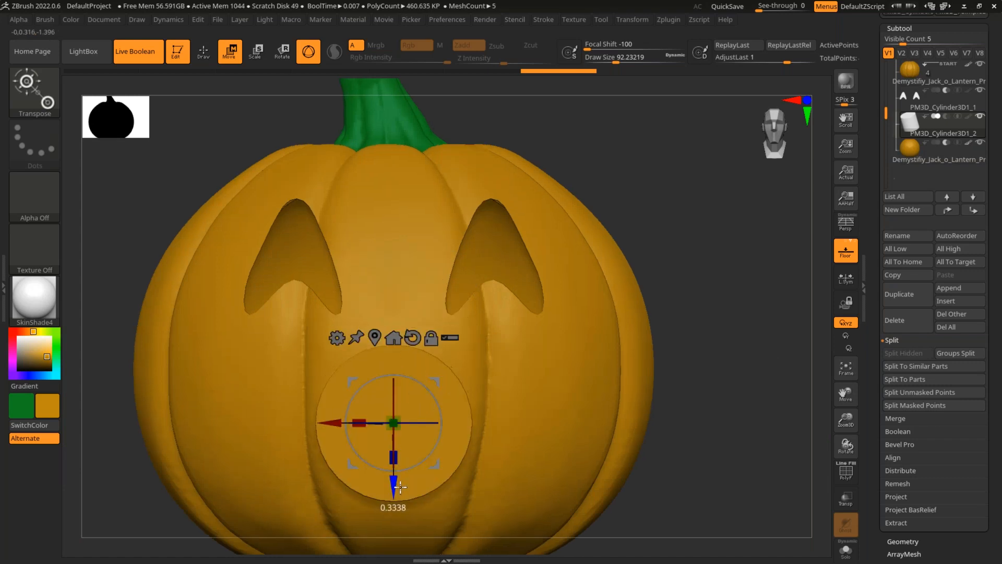
pyautogui.moveTo(454, 414); pyautogui.dragTo(405, 342, button='right')
pyautogui.moveTo(405, 342); pyautogui.dragTo(395, 367)
pyautogui.keyDown('shift'); pyautogui.moveTo(455, 368); pyautogui.dragTo(481, 373, button='right'); pyautogui.keyUp('shift')
pyautogui.press('q')
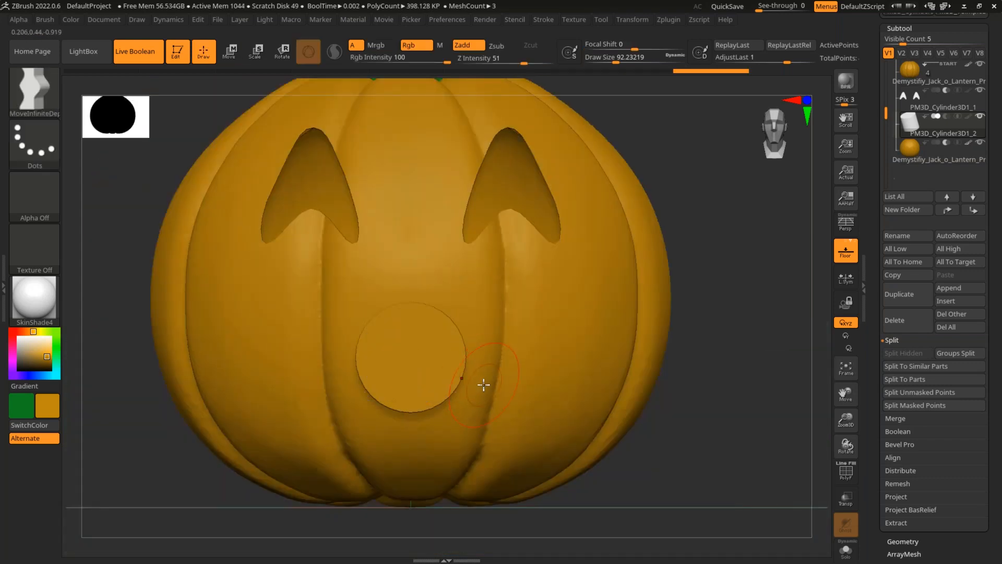
# With MoveInfiniteDepth at a draw size of about 162, pull the nose cylinder's sides outward and upward into a wide, smiling mouth shape.
pyautogui.press('b')
pyautogui.press('m')
pyautogui.press('i')
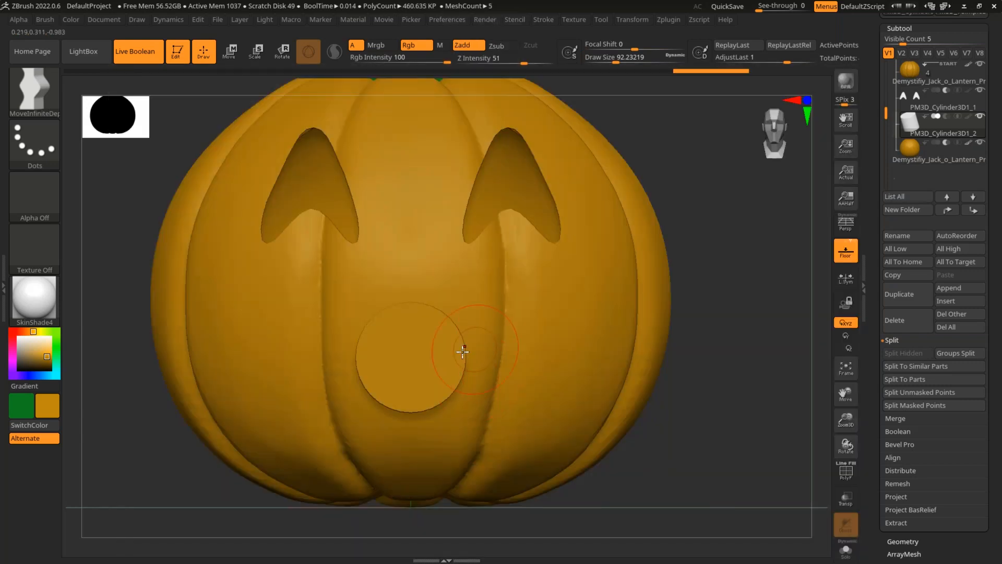
pyautogui.press('s')
pyautogui.moveTo(469, 358)
pyautogui.mouseDown()
pyautogui.moveTo(567, 354)
pyautogui.moveTo(577, 347)
pyautogui.moveTo(562, 311)
pyautogui.mouseUp()
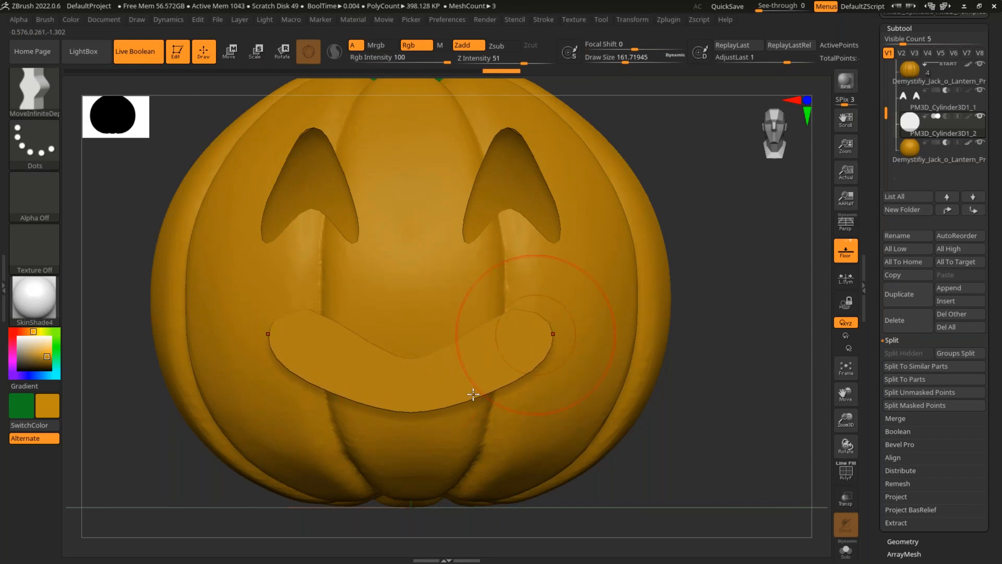
pyautogui.moveTo(453, 405)
pyautogui.mouseDown()
pyautogui.moveTo(413, 333)
pyautogui.moveTo(461, 327)
pyautogui.mouseUp()
# Reduce the draw size to about 117, widen the mouth's corners and deepen the curve of its lower edge.
pyautogui.press('s')
pyautogui.keyDown('alt'); pyautogui.moveTo(432, 381); pyautogui.dragTo(419, 324, button='right'); pyautogui.keyUp('alt')
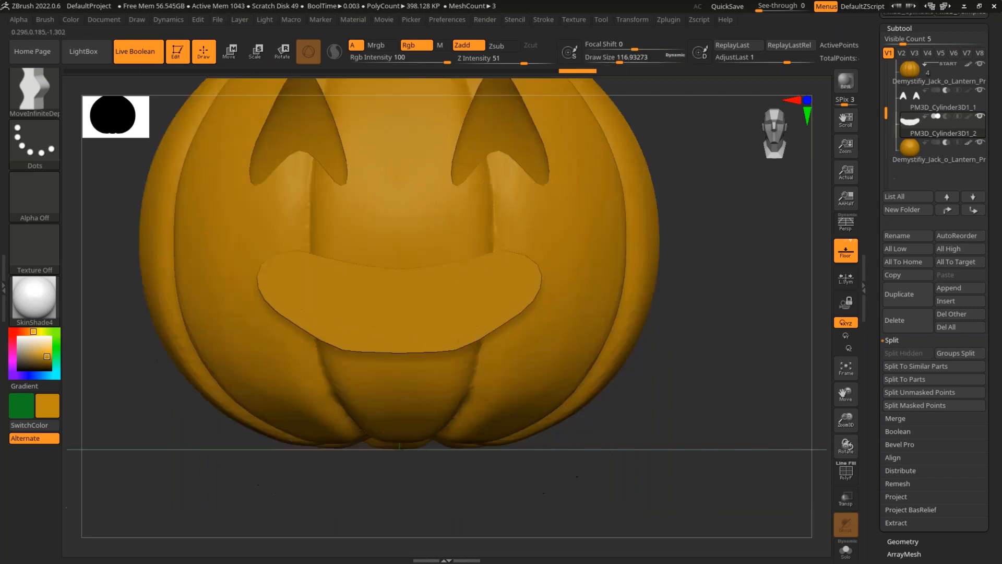
pyautogui.moveTo(541, 287); pyautogui.dragTo(545, 286)
pyautogui.moveTo(407, 356)
pyautogui.mouseDown()
pyautogui.moveTo(470, 349)
pyautogui.moveTo(520, 315)
pyautogui.mouseUp()
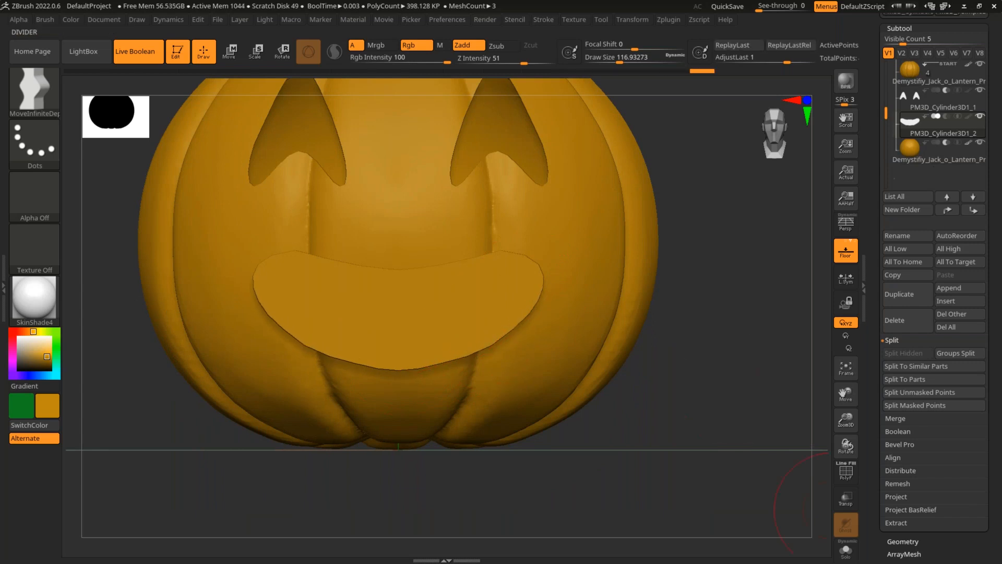
# Set the mouth subtool to Boolean subtraction, shift it slightly along the Y axis, and check the cut at an angle with PolyFrame.
pyautogui.moveTo(938, 122)
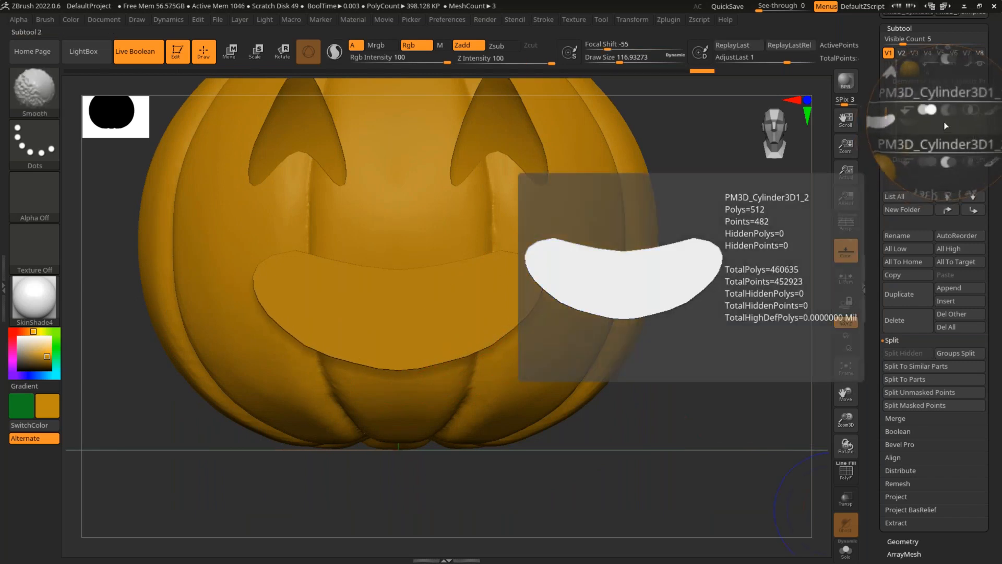
pyautogui.click(947, 118)
pyautogui.keyDown('alt'); pyautogui.moveTo(707, 292); pyautogui.dragTo(742, 264); pyautogui.keyUp('alt')
pyautogui.press('w')
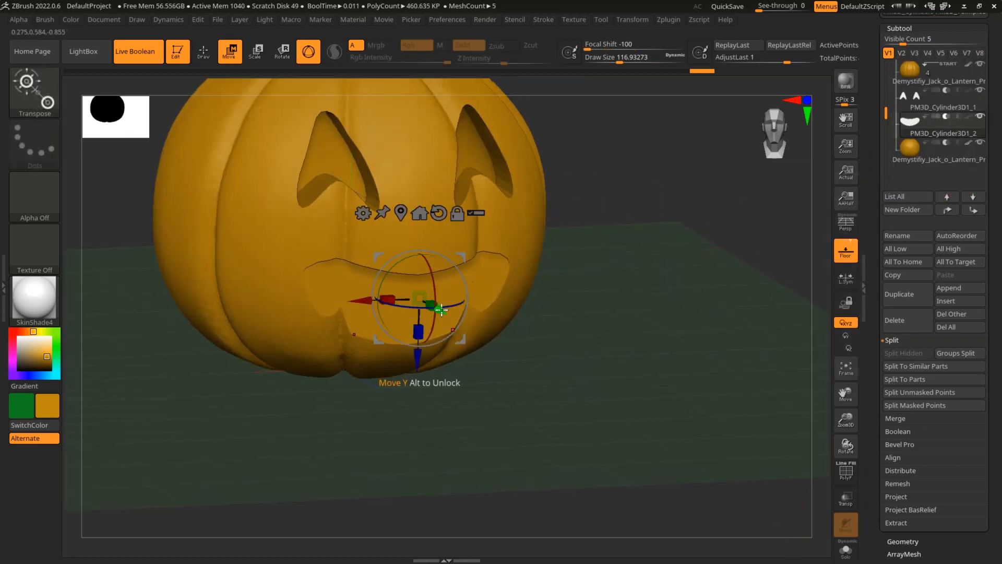
pyautogui.moveTo(437, 309)
pyautogui.mouseDown()
pyautogui.moveTo(416, 296)
pyautogui.moveTo(431, 308)
pyautogui.mouseUp()
pyautogui.press('q')
pyautogui.moveTo(634, 235)
pyautogui.mouseDown()
pyautogui.moveTo(596, 251)
pyautogui.moveTo(657, 245)
pyautogui.moveTo(646, 214)
pyautogui.moveTo(650, 289)
pyautogui.moveTo(637, 296)
pyautogui.moveTo(675, 275)
pyautogui.moveTo(677, 287)
pyautogui.moveTo(637, 242)
pyautogui.moveTo(644, 275)
pyautogui.mouseUp()
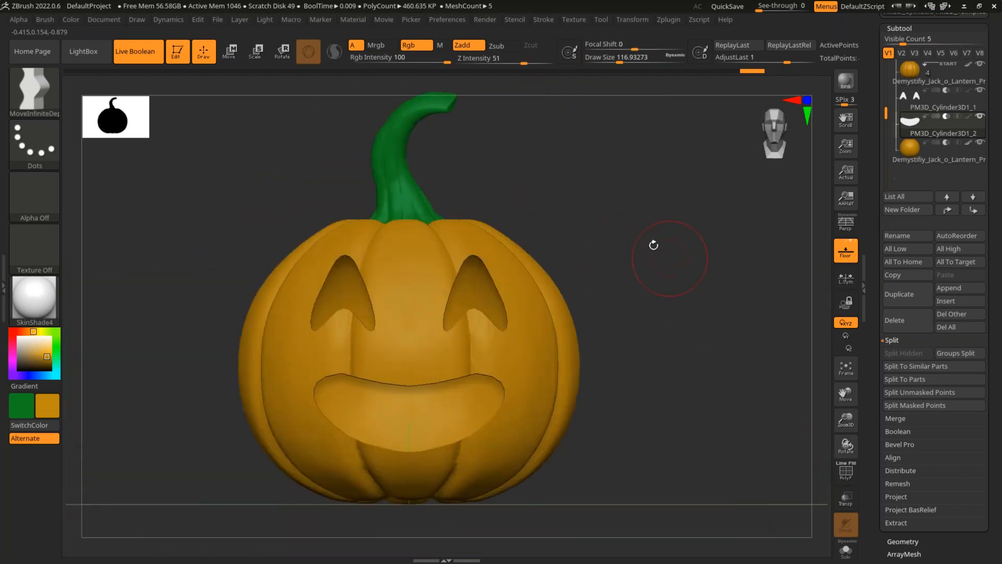
pyautogui.moveTo(652, 252); pyautogui.dragTo(524, 318)
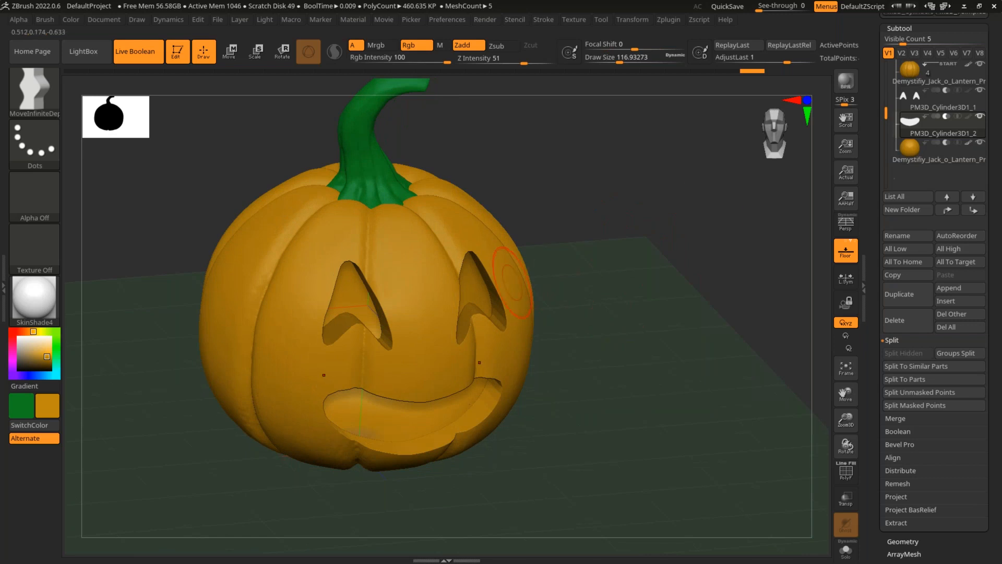
pyautogui.hotkey('shift', 'f')
pyautogui.moveTo(618, 233)
pyautogui.mouseDown()
pyautogui.moveTo(693, 296)
pyautogui.moveTo(702, 264)
pyautogui.moveTo(677, 272)
pyautogui.mouseUp()
pyautogui.hotkey('shift', 'f')
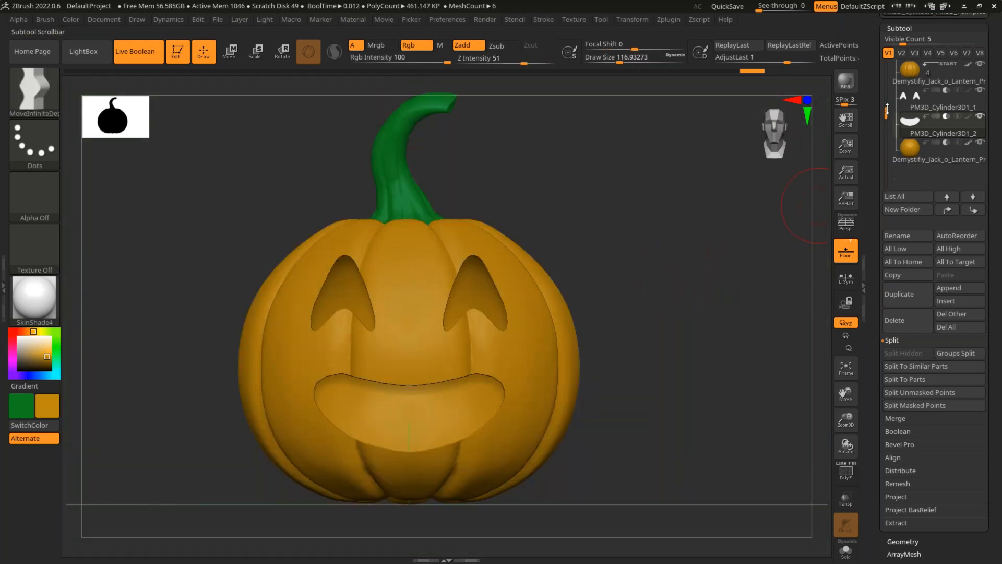
# Select the eye cylinder subtool in the Pumpkin folder and inspect the eye cuts at an angle with PolyFrame.
pyautogui.moveTo(886, 112); pyautogui.dragTo(889, 76)
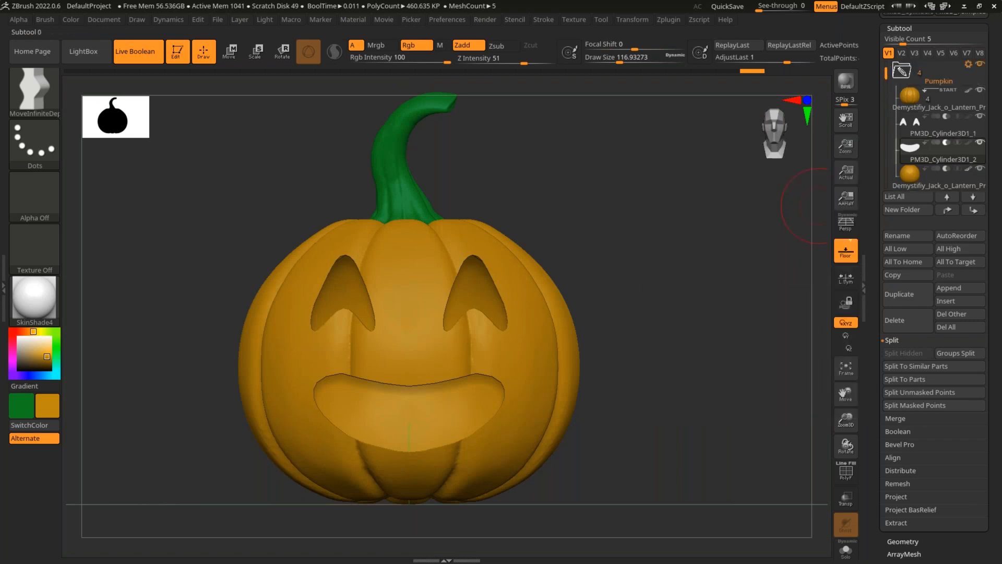
pyautogui.click(915, 133)
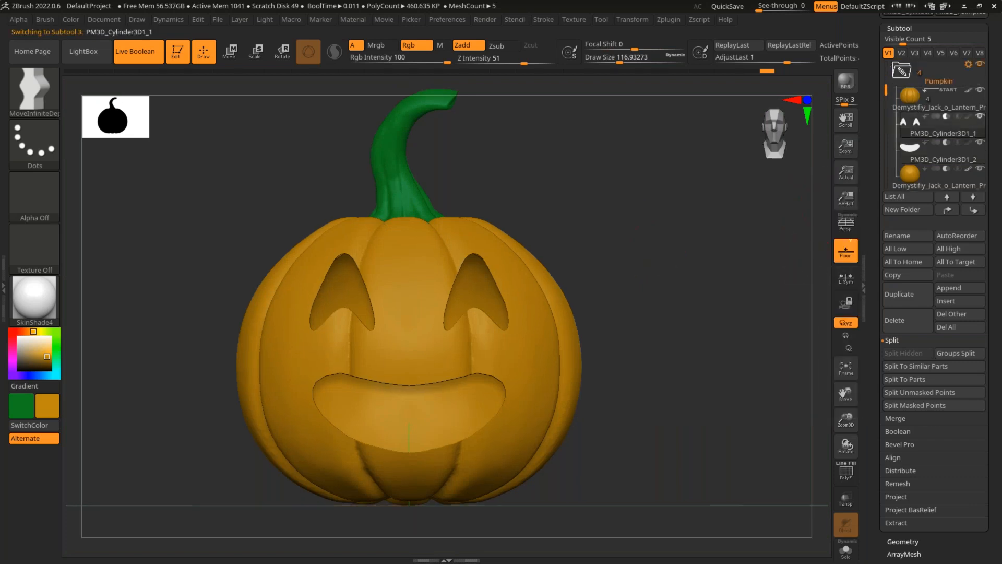
pyautogui.hotkey('shift', 'f')
pyautogui.moveTo(647, 242)
pyautogui.mouseDown()
pyautogui.moveTo(670, 264)
pyautogui.moveTo(644, 230)
pyautogui.mouseUp()
pyautogui.hotkey('shift', 'f')
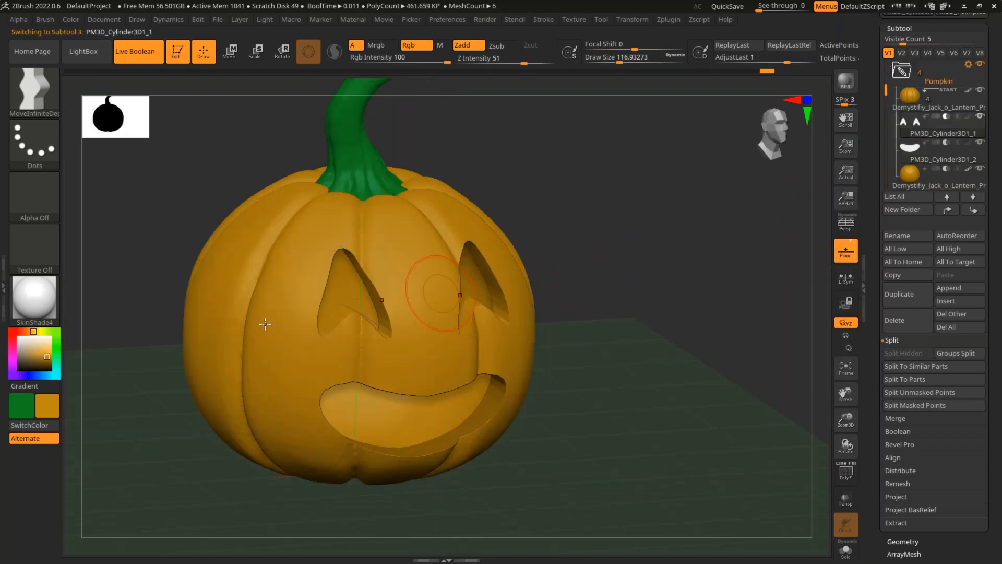
# Try green and teal as the active colour on the unpainted cut surfaces of the eyes and mouth.
pyautogui.click(56, 348)
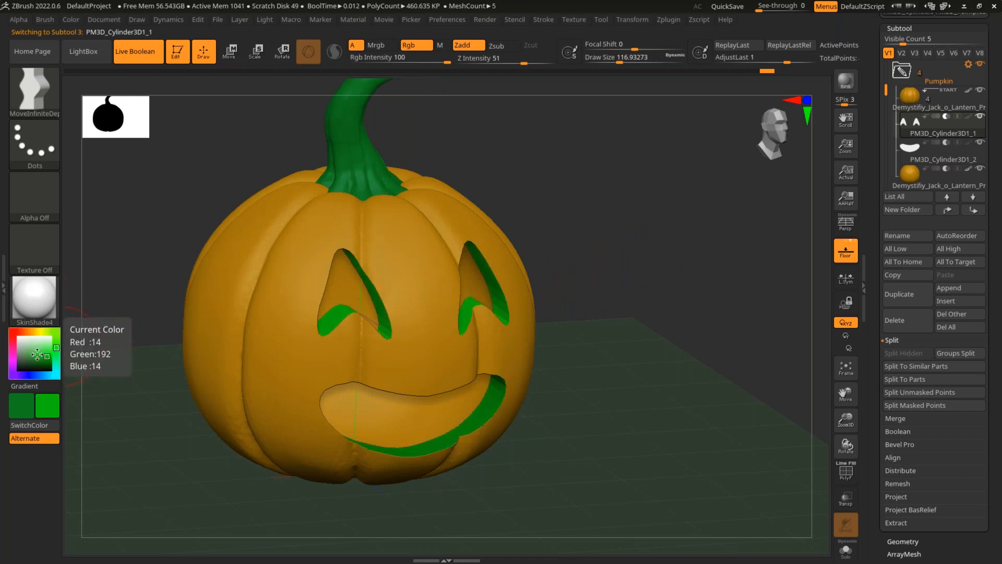
pyautogui.click(38, 346)
pyautogui.moveTo(57, 347); pyautogui.dragTo(57, 362)
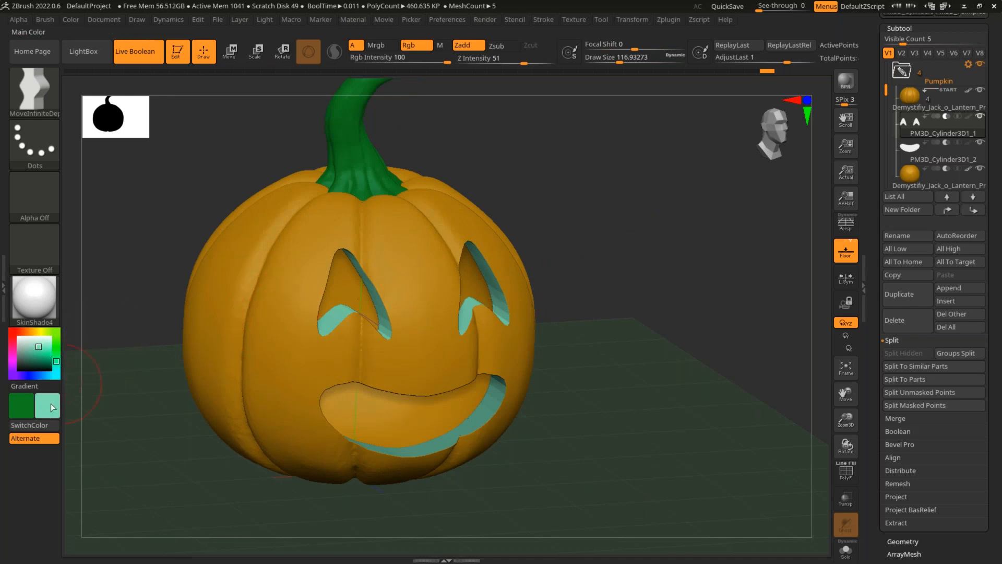
# Sample the pumpkin's orange from the model and fill the eye cylinder subtool with it.
pyautogui.press('c')
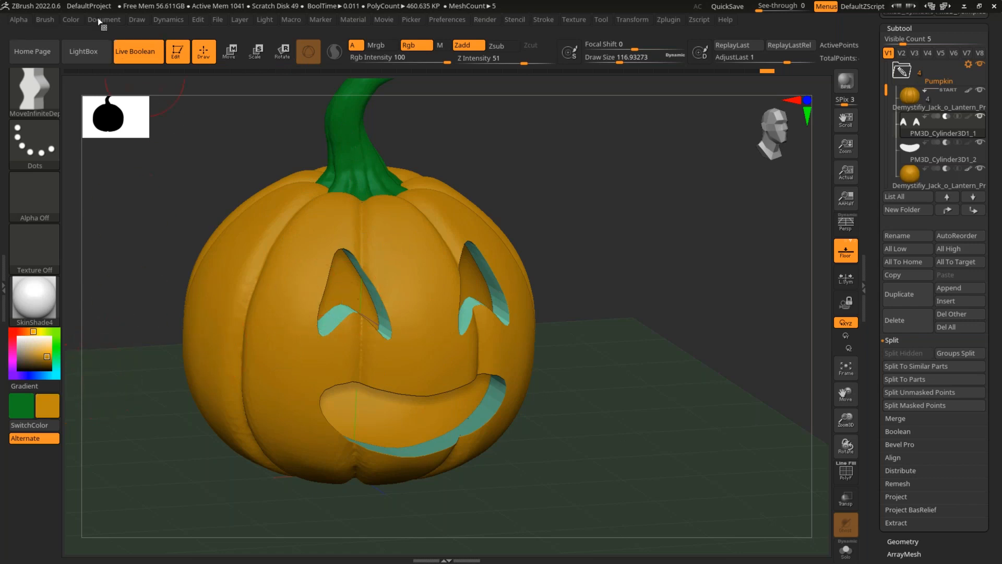
pyautogui.moveTo(71, 20)
pyautogui.click(118, 255)
pyautogui.moveTo(615, 255)
pyautogui.mouseDown()
pyautogui.moveTo(555, 239)
pyautogui.moveTo(671, 224)
pyautogui.moveTo(644, 258)
pyautogui.moveTo(597, 253)
pyautogui.mouseUp()
# Select the mouth subtool, fill it with the same orange (R 192, G 136, B 14), and return to a front view.
pyautogui.keyDown('alt'); pyautogui.click(397, 412); pyautogui.keyUp('alt')
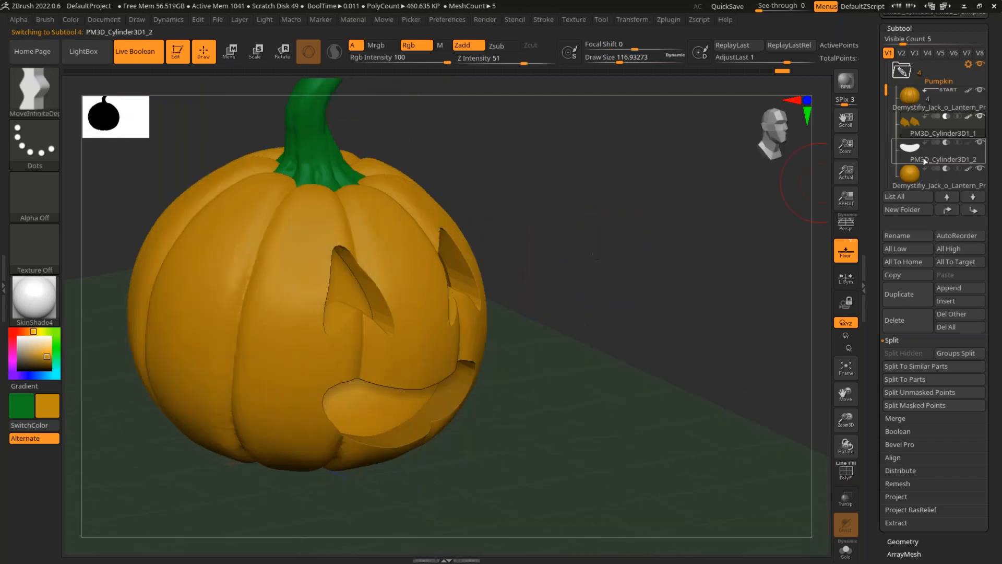
pyautogui.click(76, 22)
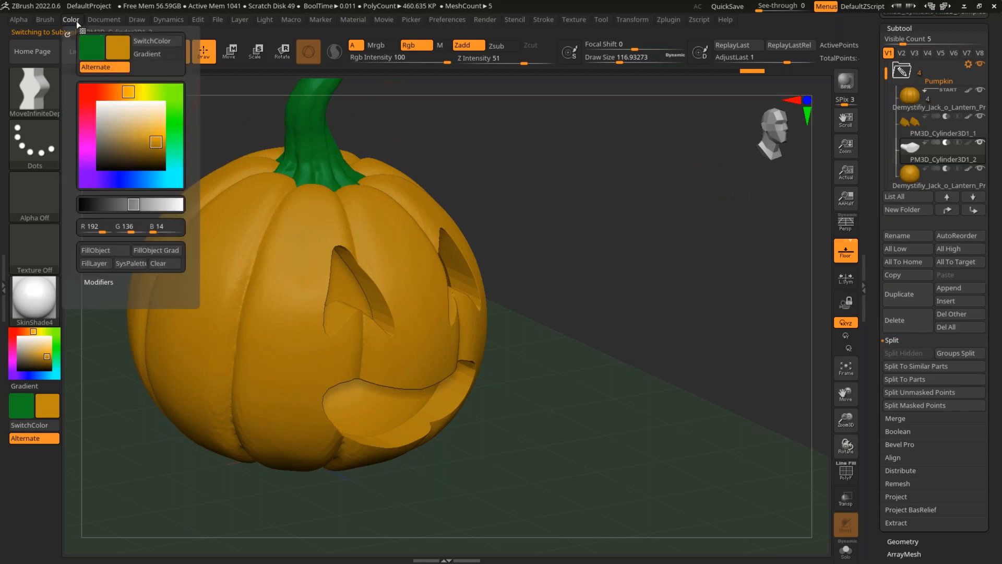
pyautogui.click(114, 251)
pyautogui.keyDown('shift'); pyautogui.moveTo(589, 219); pyautogui.dragTo(568, 217); pyautogui.keyUp('shift')
pyautogui.hotkey('shift', 'f')
pyautogui.hotkey('shift', 'f')
pyautogui.keyDown('alt'); pyautogui.moveTo(629, 214); pyautogui.dragTo(643, 246); pyautogui.keyUp('alt')
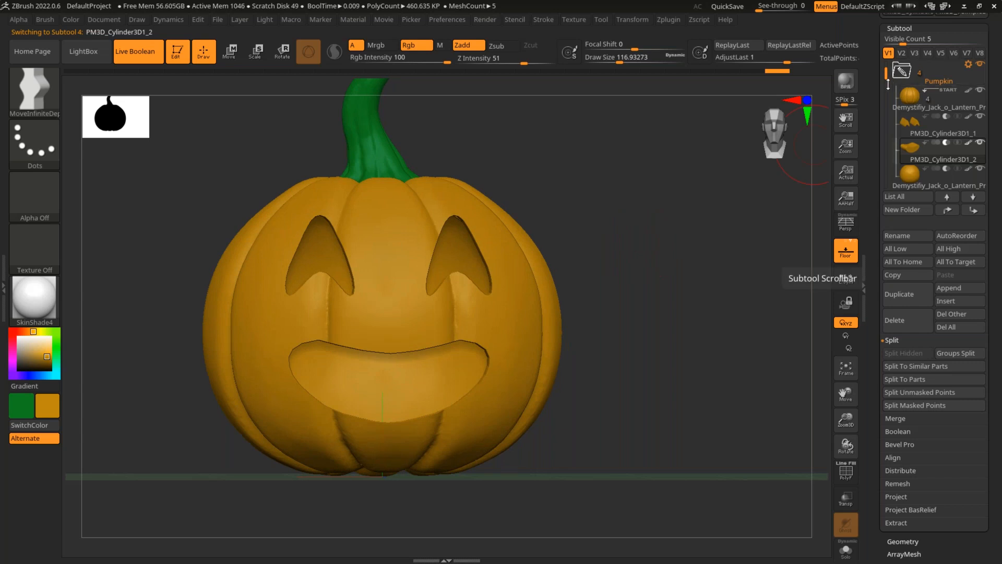
# Collapse the Pumpkin folder, run Boolean Folder on it, and select the resulting UMesh subtool.
pyautogui.click(909, 82)
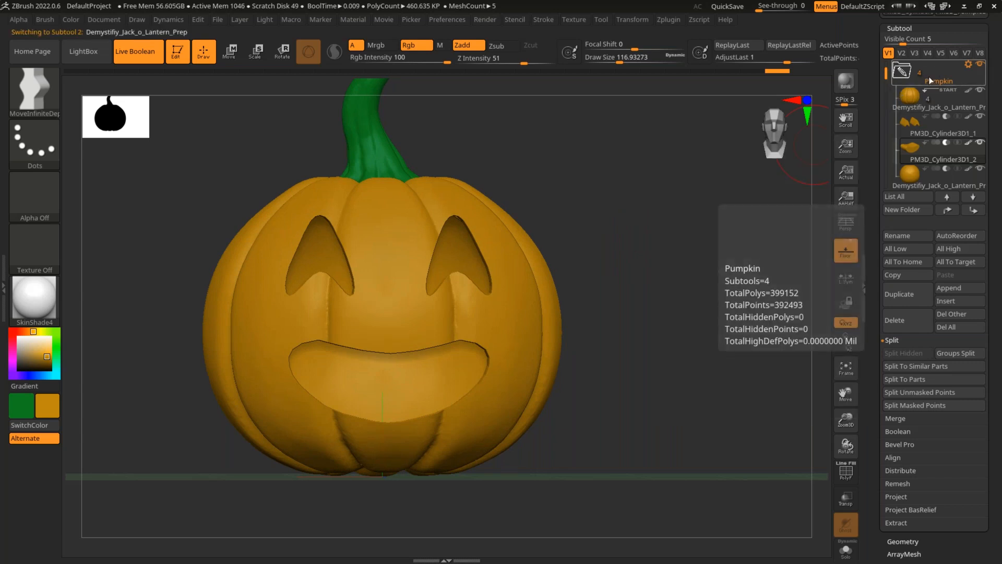
pyautogui.click(908, 74)
pyautogui.click(909, 79)
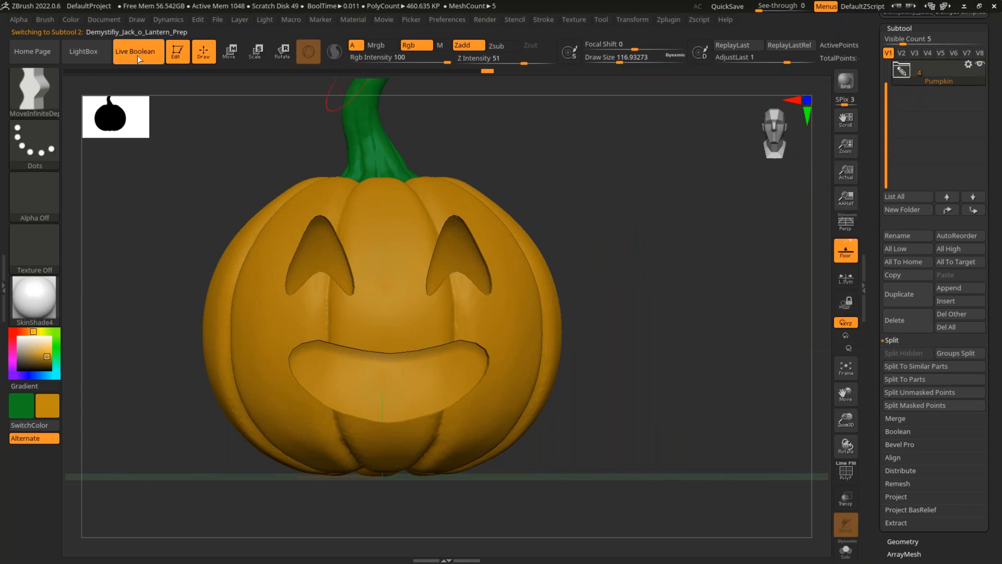
pyautogui.click(969, 65)
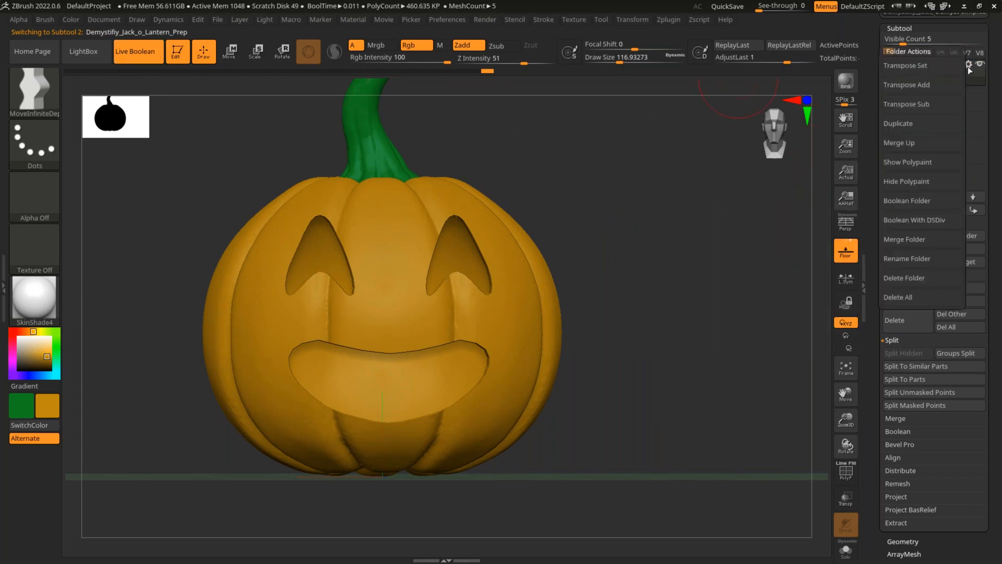
pyautogui.click(910, 201)
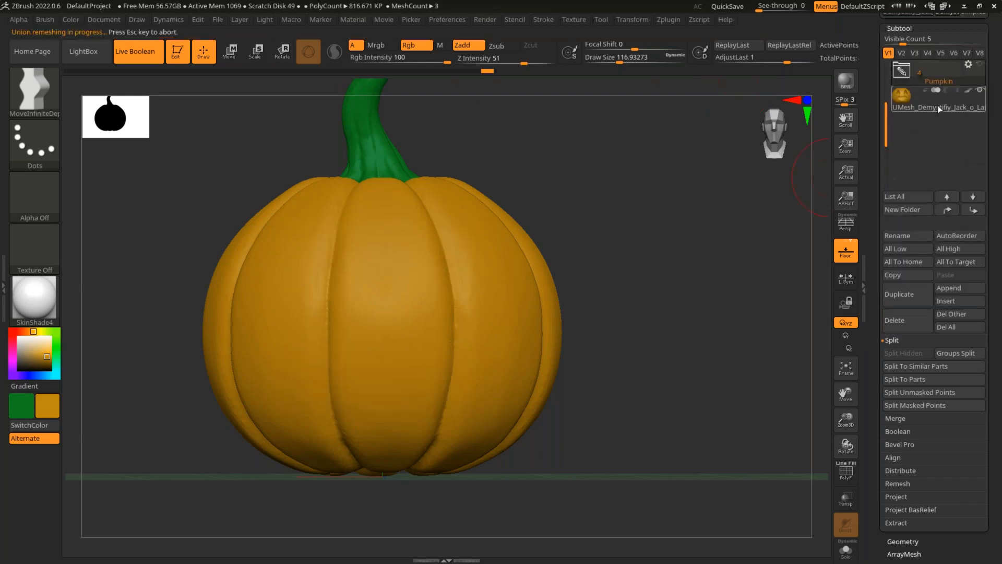
pyautogui.click(917, 111)
# Check the carved mesh's polygroups with PolyFrame, solo the subtool, and isolate the polygroup of the pumpkin's inner shell.
pyautogui.moveTo(708, 275); pyautogui.dragTo(777, 339)
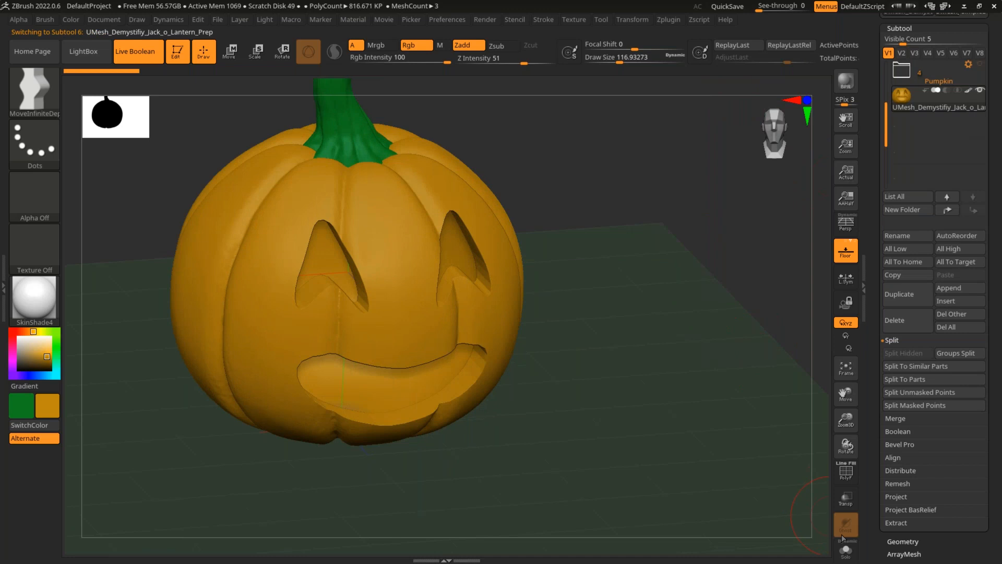
pyautogui.hotkey('shift', 'f')
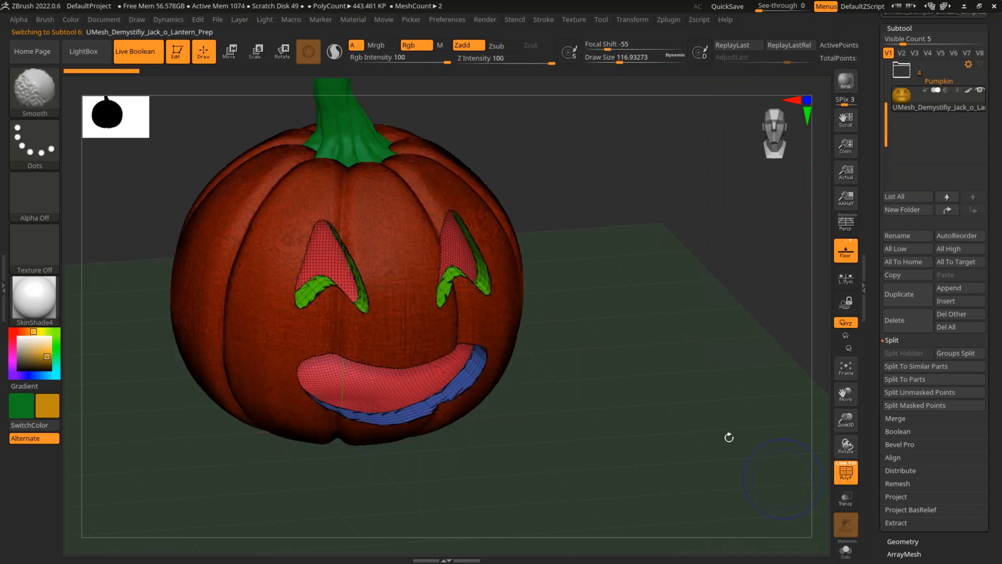
pyautogui.moveTo(656, 295); pyautogui.dragTo(714, 385)
pyautogui.hotkey('shift', 'f')
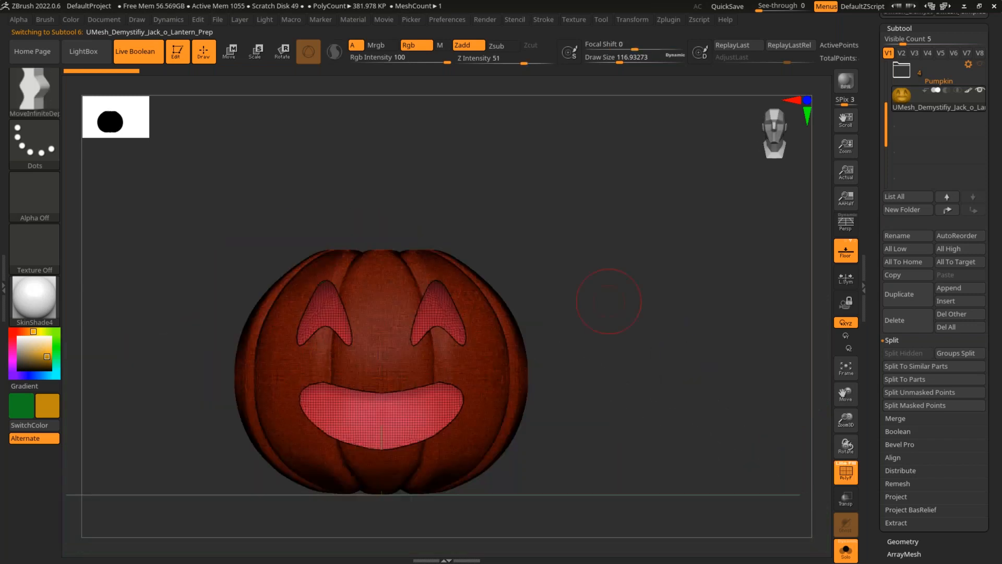
pyautogui.moveTo(609, 302); pyautogui.dragTo(676, 305)
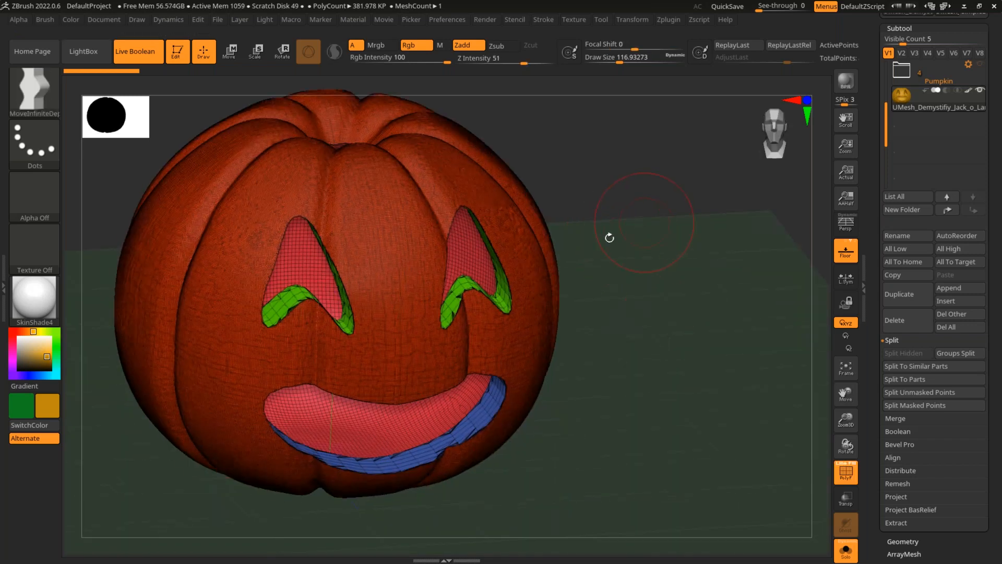
pyautogui.moveTo(625, 248); pyautogui.dragTo(561, 246)
pyautogui.moveTo(659, 257); pyautogui.dragTo(491, 261)
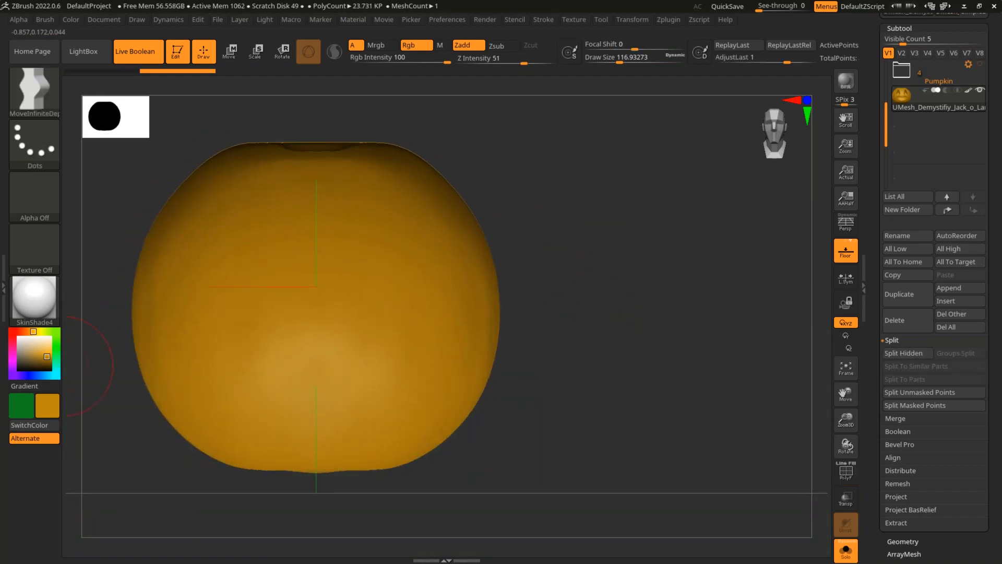
# Fill the isolated inner shell with very dark brown (R 33, G 26, B 12) and bring the whole carved pumpkin back into view.
pyautogui.click(35, 366)
pyautogui.moveTo(35, 366); pyautogui.dragTo(33, 368)
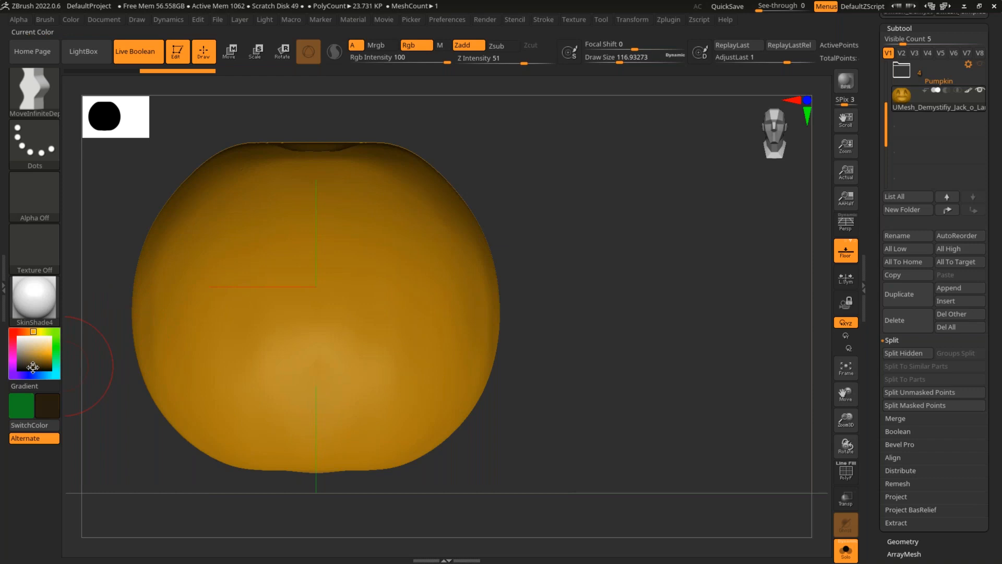
pyautogui.click(71, 19)
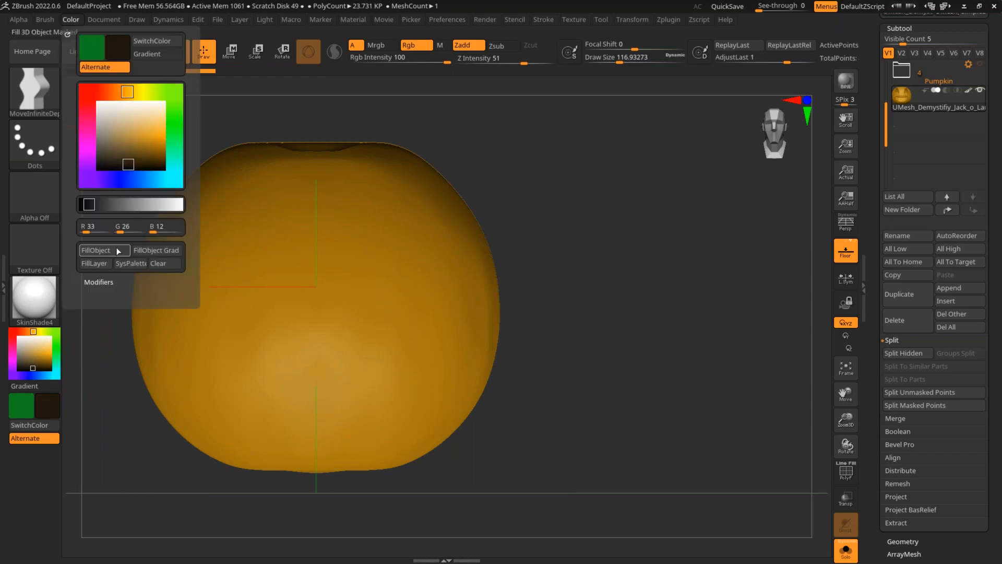
pyautogui.click(119, 252)
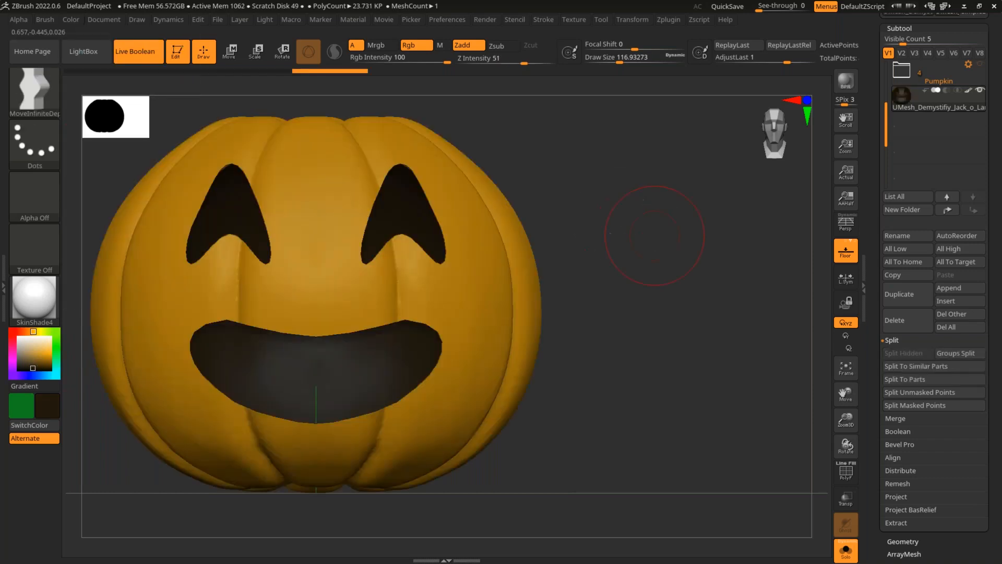
pyautogui.moveTo(654, 236); pyautogui.dragTo(558, 267)
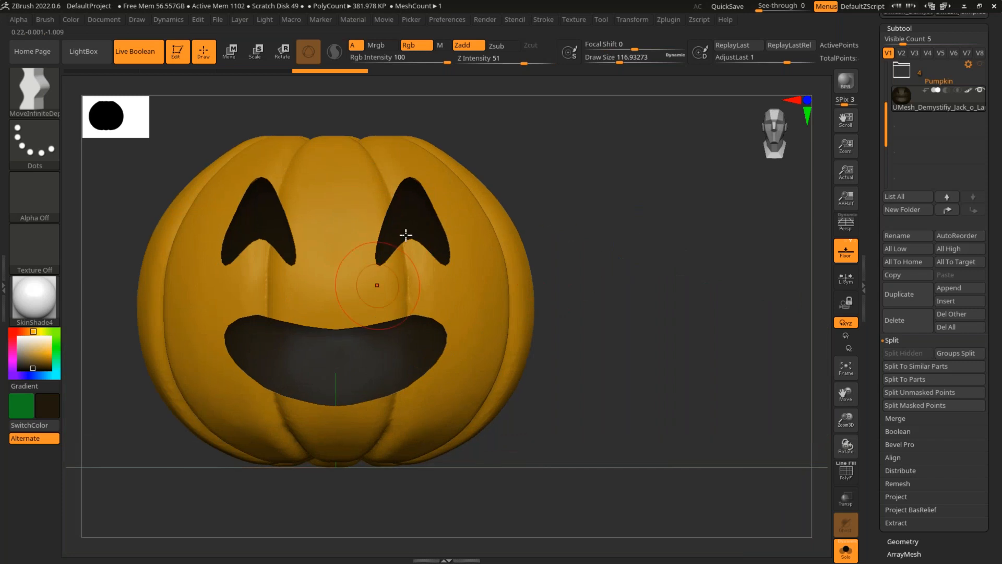
# Subdivide the carved pumpkin once, return to the lower subdivision level, and check its wireframe.
pyautogui.moveTo(574, 219); pyautogui.dragTo(607, 245)
pyautogui.hotkey('ctrl', 'd')
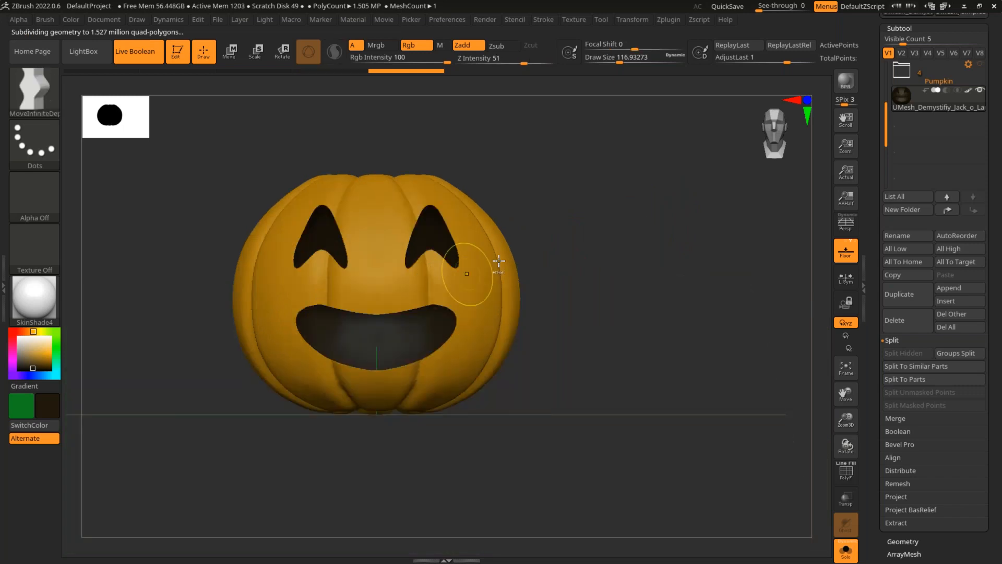
pyautogui.hotkey('shift', 'd')
pyautogui.hotkey('shift', 'f')
pyautogui.hotkey('shift', 'f')
# Isolate the polygroup of the eye openings' cut walls, and flip the visibility to show the rest of the pumpkin.
pyautogui.moveTo(585, 203)
pyautogui.mouseDown()
pyautogui.moveTo(587, 235)
pyautogui.moveTo(529, 243)
pyautogui.mouseUp()
pyautogui.keyDown('ctrl'); pyautogui.keyDown('shift'); pyautogui.click(529, 243); pyautogui.keyUp('shift'); pyautogui.keyUp('ctrl')
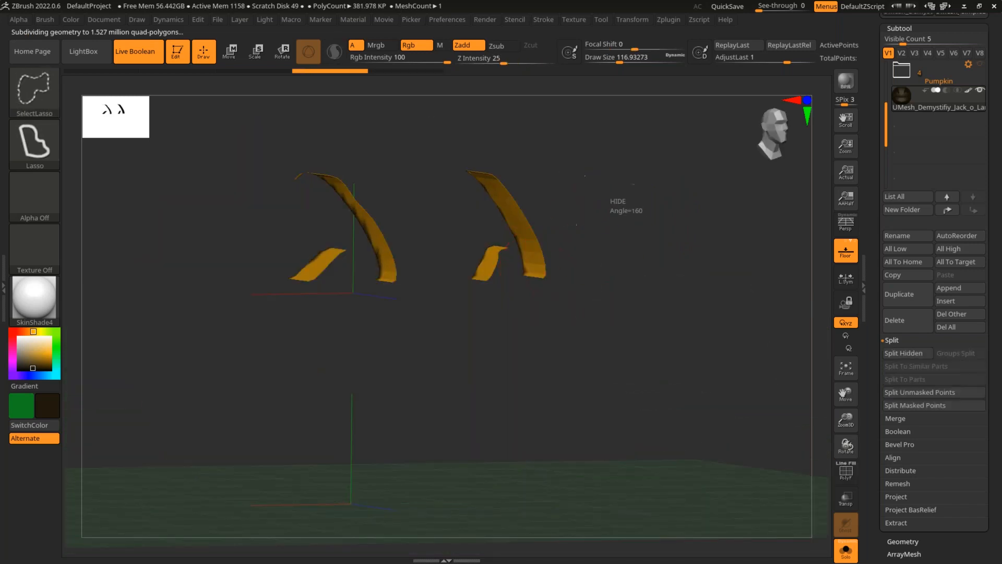
pyautogui.keyDown('ctrl'); pyautogui.keyDown('shift'); pyautogui.click(621, 204); pyautogui.keyUp('shift'); pyautogui.keyUp('ctrl')
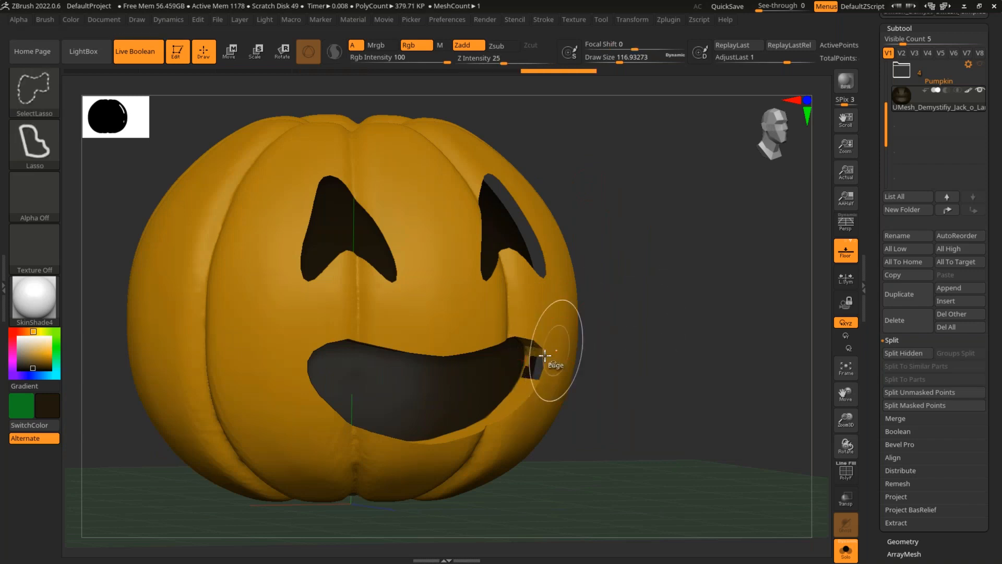
# Try hiding edge loops on the mouth's cut wall with SelectLasso, and undo both visibility changes.
pyautogui.keyDown('ctrl'); pyautogui.keyDown('alt'); pyautogui.keyDown('shift'); pyautogui.click(529, 358); pyautogui.keyUp('shift'); pyautogui.keyUp('alt'); pyautogui.keyUp('ctrl')
pyautogui.keyDown('ctrl'); pyautogui.keyDown('shift'); pyautogui.click(516, 399); pyautogui.keyUp('shift'); pyautogui.keyUp('ctrl')
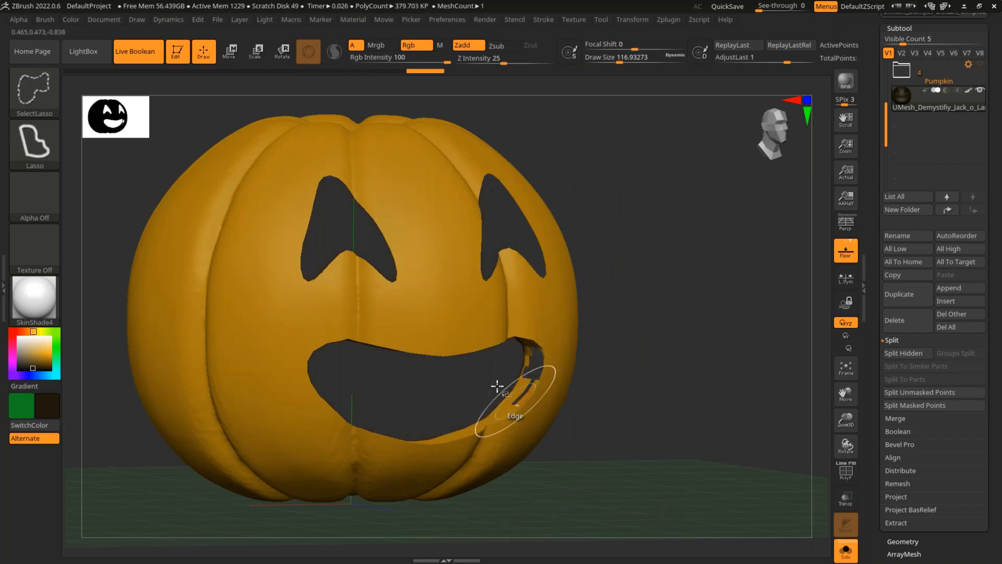
pyautogui.hotkey('ctrl', 'z')
pyautogui.hotkey('ctrl', 'z')
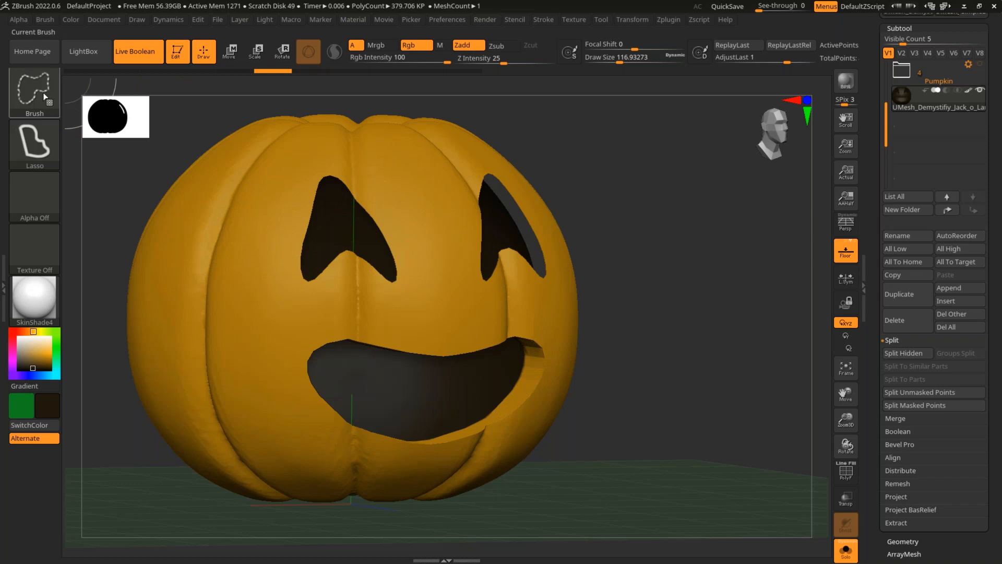
# Switch the selection brush to SelectRect, hide the mouth wall's polygroup, and restore full visibility.
pyautogui.press('b')
pyautogui.press('m')
pyautogui.press('i')
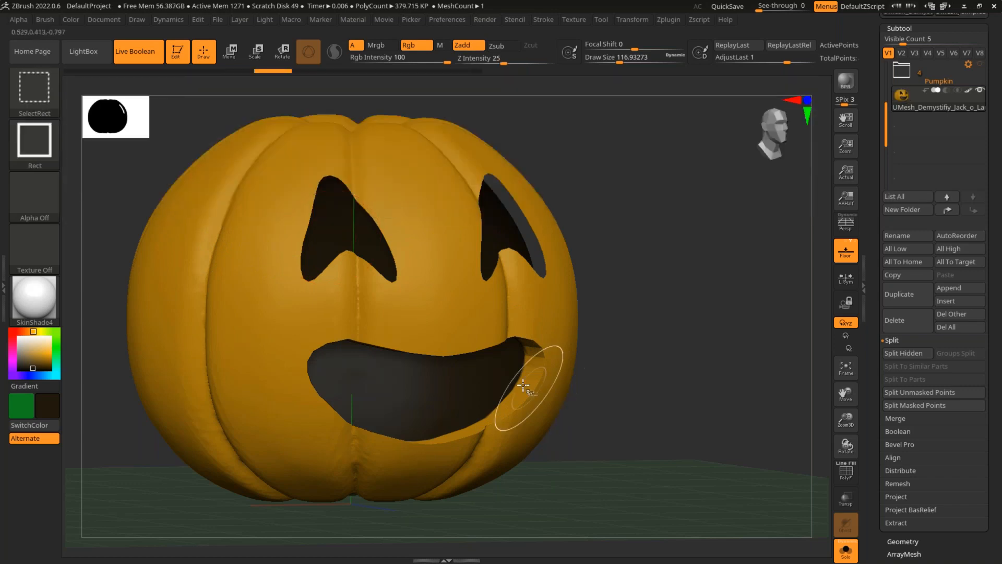
pyautogui.keyDown('ctrl'); pyautogui.keyDown('alt'); pyautogui.keyDown('shift'); pyautogui.click(524, 381); pyautogui.keyUp('shift'); pyautogui.keyUp('alt'); pyautogui.keyUp('ctrl')
pyautogui.keyDown('ctrl'); pyautogui.keyDown('shift'); pyautogui.click(608, 198); pyautogui.keyUp('shift'); pyautogui.keyUp('ctrl')
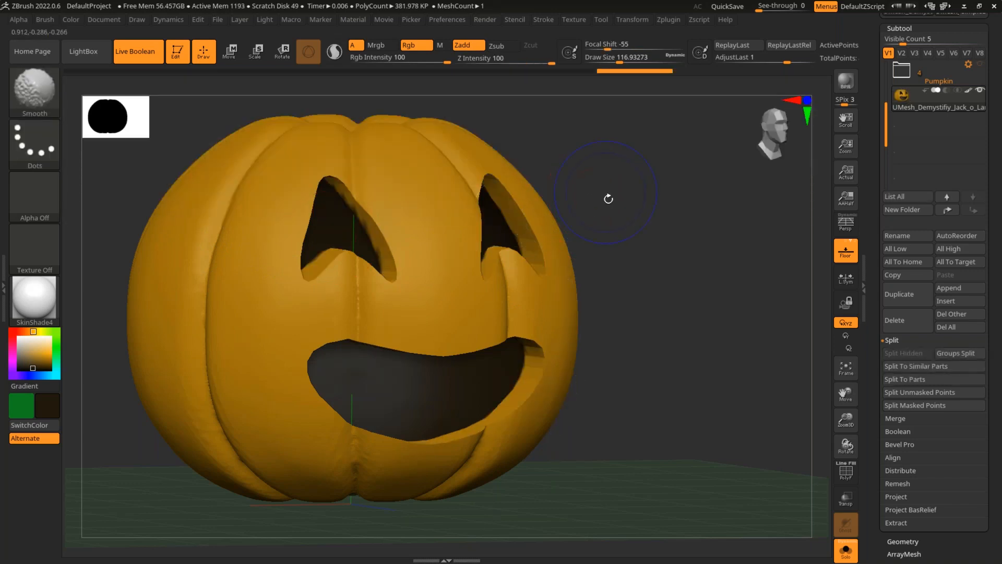
# Check the polygroups with PolyFrame and hide the cut-wall polygroups of the eyes and mouth.
pyautogui.hotkey('shift', 'f')
pyautogui.hotkey('shift', 'f')
pyautogui.keyDown('ctrl'); pyautogui.keyDown('shift'); pyautogui.click(515, 230); pyautogui.keyUp('shift'); pyautogui.keyUp('ctrl')
pyautogui.moveTo(612, 206)
pyautogui.keyDown('ctrl'); pyautogui.keyDown('shift'); pyautogui.mouseDown()
pyautogui.moveTo(650, 296)
pyautogui.moveTo(588, 307)
pyautogui.mouseUp(); pyautogui.keyUp('shift'); pyautogui.keyUp('ctrl')
pyautogui.keyDown('ctrl'); pyautogui.keyDown('shift'); pyautogui.click(525, 384); pyautogui.keyUp('shift'); pyautogui.keyUp('ctrl')
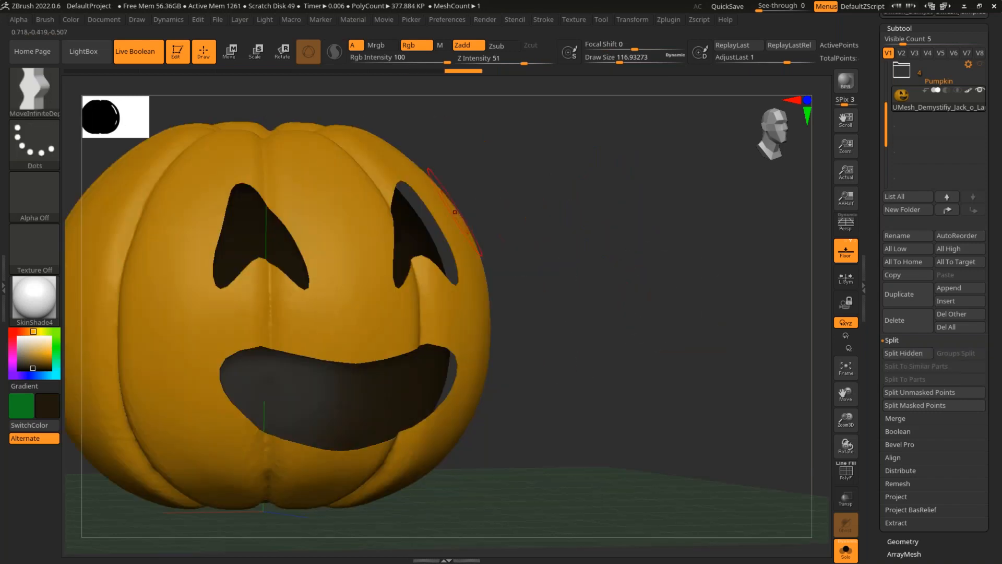
# Set the selection brush to SelectLasso with PolyFrame on, and bring the hidden cut walls back.
pyautogui.keyDown('ctrl'); pyautogui.keyDown('shift'); pyautogui.click(51, 92); pyautogui.keyUp('shift'); pyautogui.keyUp('ctrl')
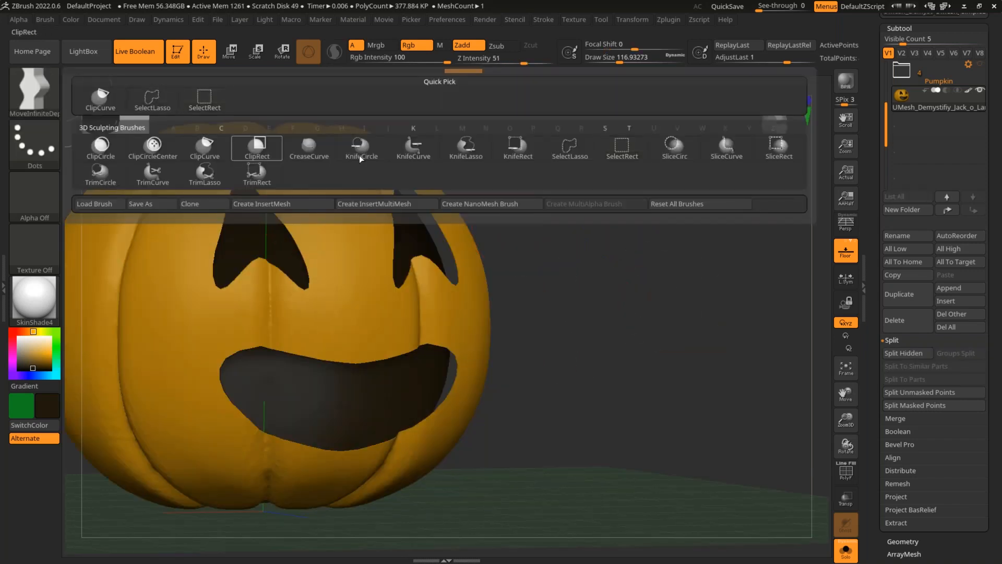
pyautogui.hotkey('shift', 'f')
pyautogui.click(570, 149)
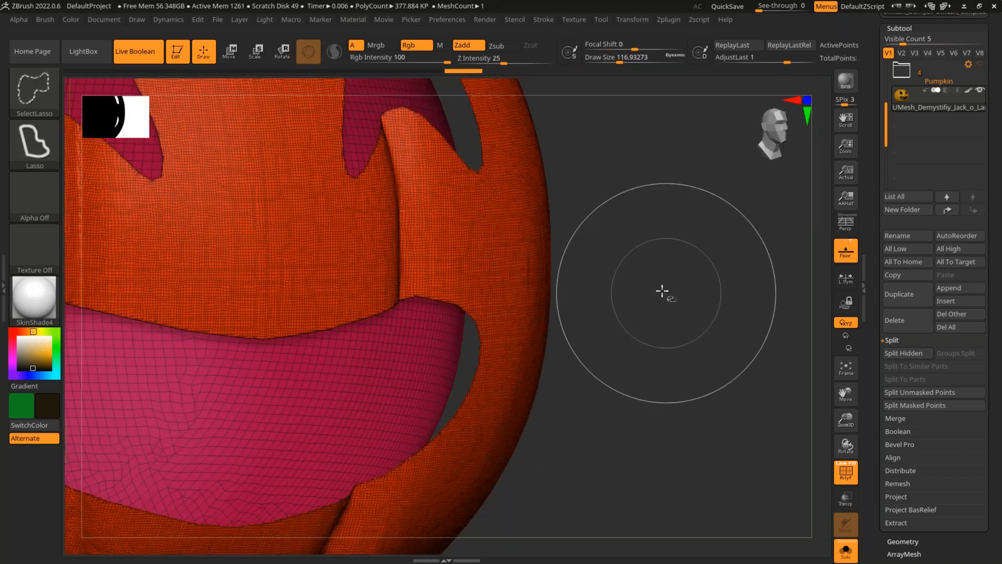
pyautogui.moveTo(662, 291); pyautogui.dragTo(436, 224)
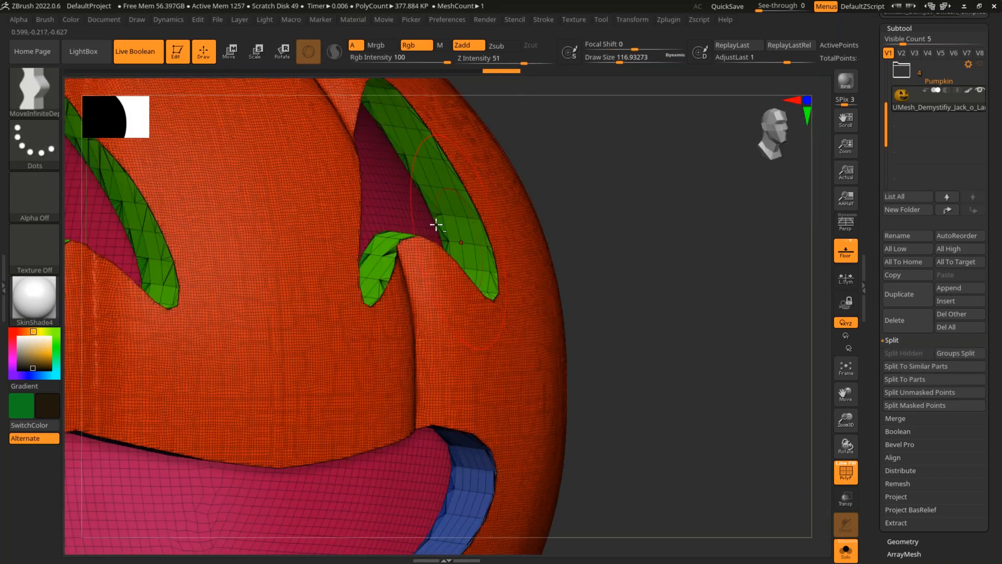
# Hide an edge loop on the eye opening's cut wall with SelectLasso, and bring it back.
pyautogui.keyDown('alt'); pyautogui.moveTo(436, 225); pyautogui.dragTo(493, 262, button='right'); pyautogui.keyUp('alt')
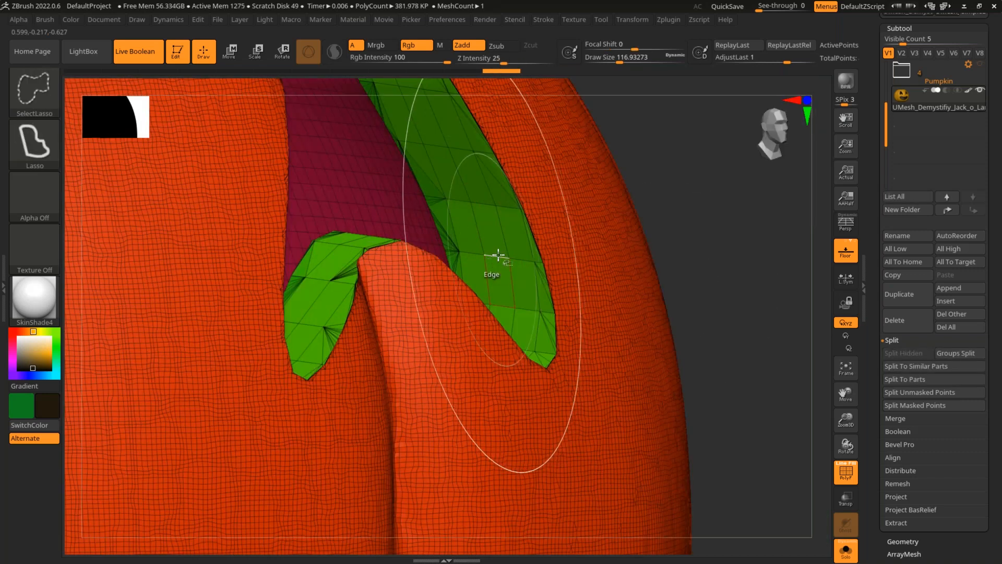
pyautogui.keyDown('ctrl'); pyautogui.keyDown('alt'); pyautogui.keyDown('shift'); pyautogui.click(499, 255); pyautogui.keyUp('shift'); pyautogui.keyUp('alt'); pyautogui.keyUp('ctrl')
pyautogui.moveTo(497, 264)
pyautogui.mouseDown(button='right')
pyautogui.moveTo(490, 244)
pyautogui.moveTo(527, 278)
pyautogui.mouseUp(button='right')
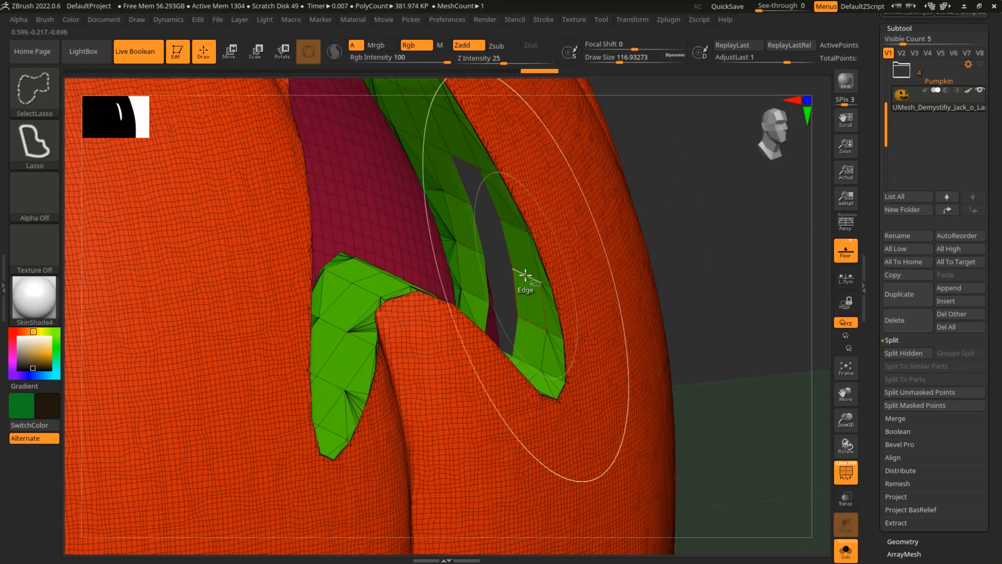
pyautogui.keyDown('ctrl'); pyautogui.keyDown('shift'); pyautogui.click(522, 274); pyautogui.keyUp('shift'); pyautogui.keyUp('ctrl')
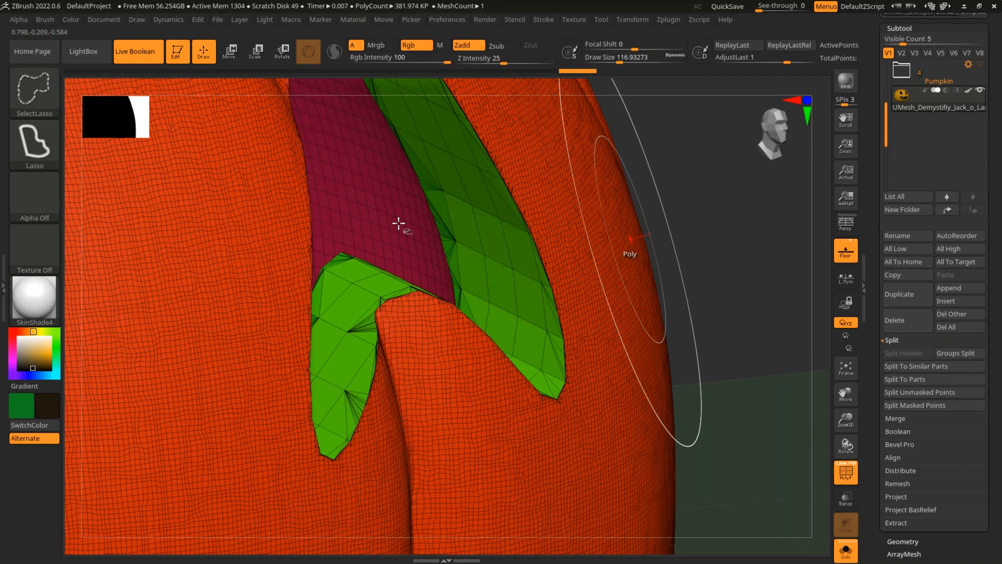
# Isolate the outer shell's polygroup, switch to viewing only the cut walls, and restore the whole mesh.
pyautogui.keyDown('ctrl'); pyautogui.keyDown('shift'); pyautogui.click(647, 303); pyautogui.keyUp('shift'); pyautogui.keyUp('ctrl')
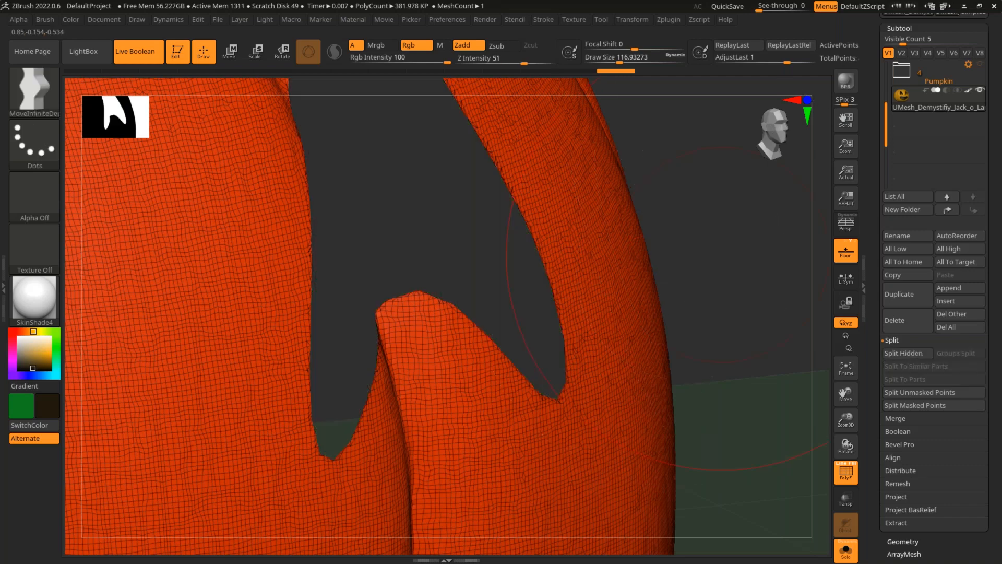
pyautogui.keyDown('ctrl'); pyautogui.keyDown('shift'); pyautogui.click(651, 308); pyautogui.keyUp('shift'); pyautogui.keyUp('ctrl')
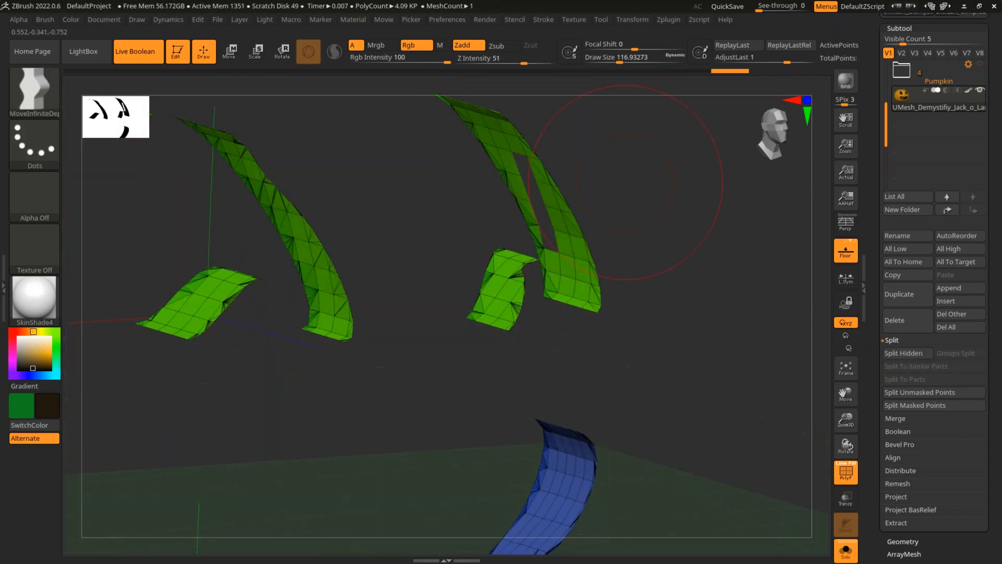
pyautogui.hotkey('ctrl', 'shift')
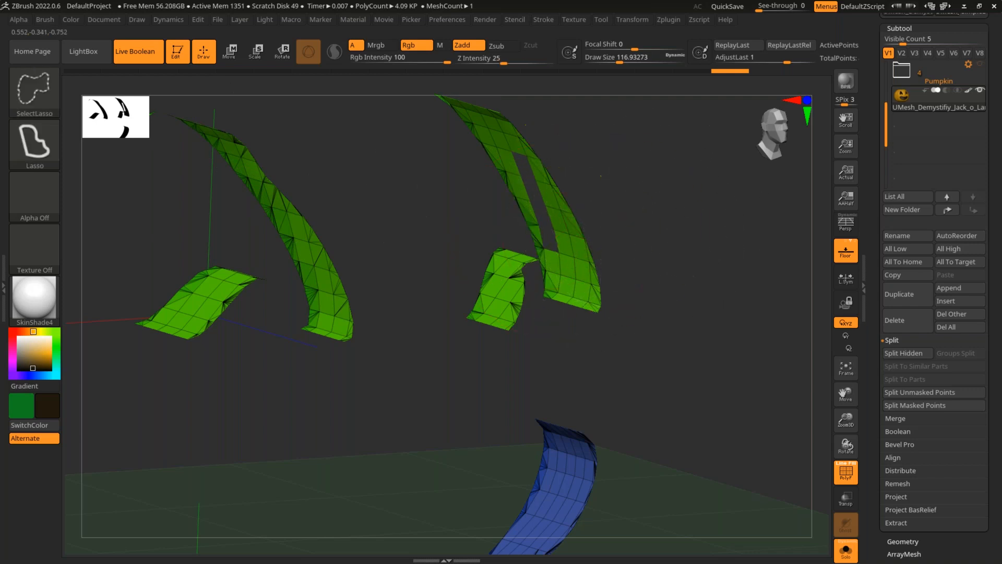
pyautogui.keyDown('ctrl'); pyautogui.keyDown('shift'); pyautogui.click(661, 214); pyautogui.keyUp('shift'); pyautogui.keyUp('ctrl')
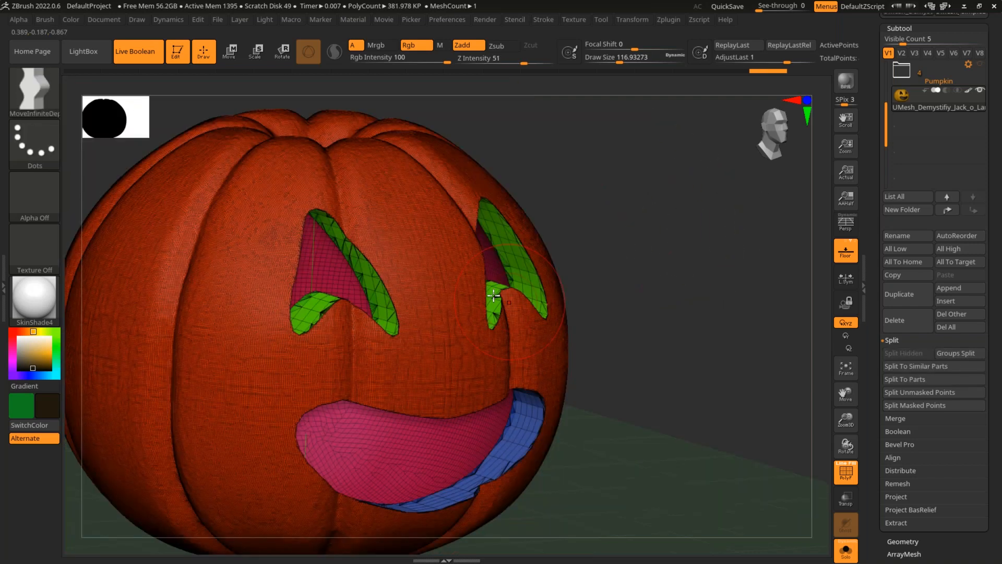
# Switch back to the SelectRect brush and hide the polygroups of the outer shell and eye walls.
pyautogui.keyDown('ctrl'); pyautogui.keyDown('shift'); pyautogui.click(46, 99); pyautogui.keyUp('shift'); pyautogui.keyUp('ctrl')
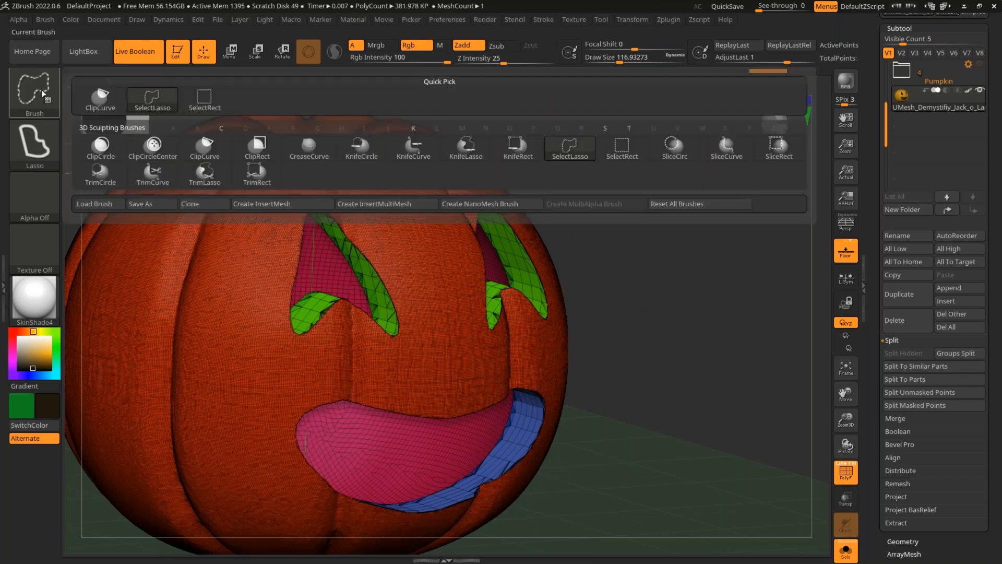
pyautogui.click(214, 101)
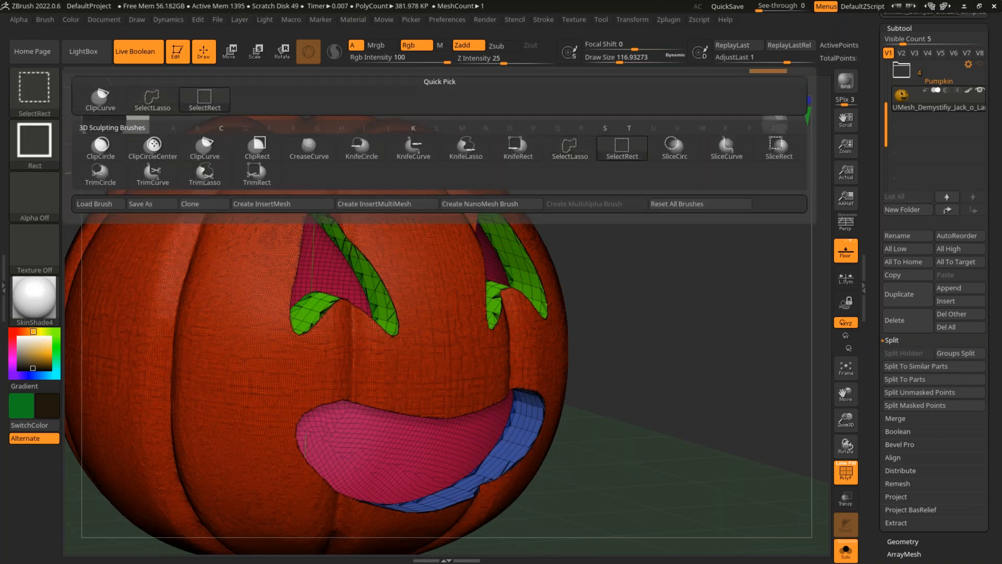
pyautogui.keyDown('ctrl'); pyautogui.keyDown('shift'); pyautogui.click(504, 242); pyautogui.keyUp('shift'); pyautogui.keyUp('ctrl')
pyautogui.moveTo(627, 164)
pyautogui.keyDown('ctrl'); pyautogui.keyDown('shift'); pyautogui.mouseDown()
pyautogui.moveTo(660, 239)
pyautogui.moveTo(667, 293)
pyautogui.mouseUp(); pyautogui.keyUp('shift'); pyautogui.keyUp('ctrl')
pyautogui.keyDown('ctrl'); pyautogui.keyDown('shift'); pyautogui.click(417, 284); pyautogui.keyUp('shift'); pyautogui.keyUp('ctrl')
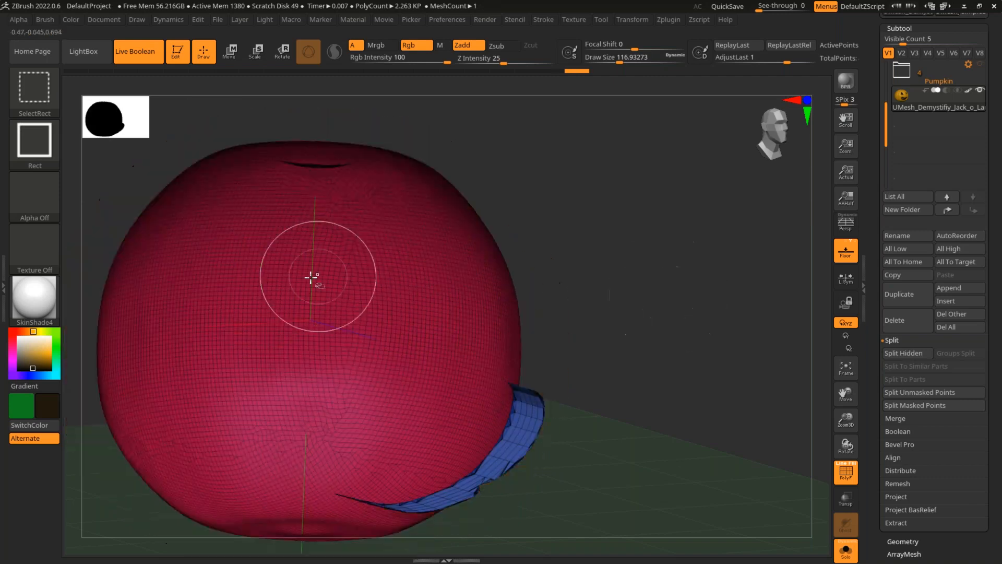
# Hide the mouth wall's polygroup, restore the hidden geometry, and frame the carved pumpkin.
pyautogui.keyDown('ctrl'); pyautogui.keyDown('shift'); pyautogui.click(528, 412); pyautogui.keyUp('shift'); pyautogui.keyUp('ctrl')
pyautogui.moveTo(604, 368)
pyautogui.keyDown('ctrl'); pyautogui.keyDown('shift'); pyautogui.mouseDown()
pyautogui.moveTo(669, 255)
pyautogui.moveTo(590, 286)
pyautogui.moveTo(653, 269)
pyautogui.mouseUp(); pyautogui.keyUp('shift'); pyautogui.keyUp('ctrl')
pyautogui.press('f')
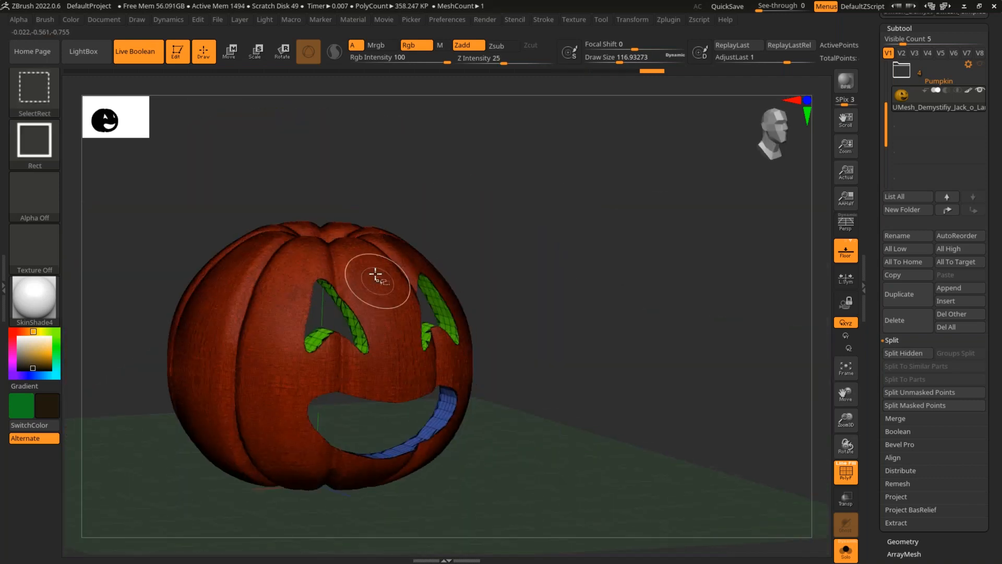
# Hide the eye walls, mask the visible outer shell and mouth wall, and clear the mask after unhiding everything.
pyautogui.keyDown('ctrl'); pyautogui.keyDown('shift'); pyautogui.click(440, 311); pyautogui.keyUp('shift'); pyautogui.keyUp('ctrl')
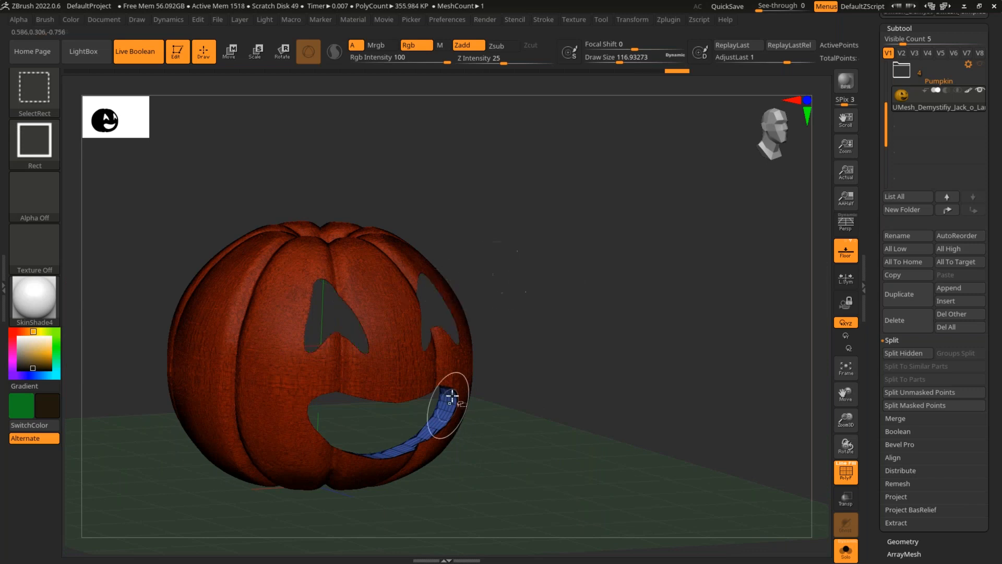
pyautogui.keyDown('ctrl'); pyautogui.click(584, 247); pyautogui.keyUp('ctrl')
pyautogui.keyDown('ctrl'); pyautogui.keyDown('shift'); pyautogui.click(591, 248); pyautogui.keyUp('shift'); pyautogui.keyUp('ctrl')
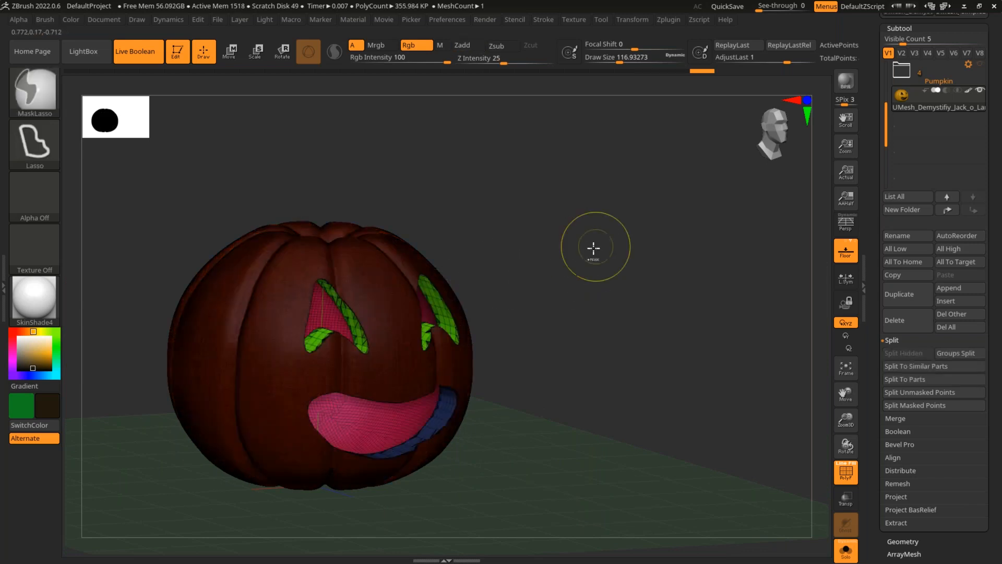
pyautogui.keyDown('ctrl'); pyautogui.click(599, 254); pyautogui.keyUp('ctrl')
# Turn off PolyFrame and Solo mode to show the green stem together with the carved pumpkin.
pyautogui.hotkey('shift', 'f')
pyautogui.moveTo(625, 264)
pyautogui.mouseDown()
pyautogui.moveTo(600, 252)
pyautogui.moveTo(556, 255)
pyautogui.moveTo(629, 246)
pyautogui.mouseUp()
pyautogui.keyDown('ctrl'); pyautogui.moveTo(630, 246); pyautogui.dragTo(647, 292, button='right'); pyautogui.keyUp('ctrl')
pyautogui.moveTo(658, 291); pyautogui.dragTo(679, 266)
pyautogui.moveTo(886, 121); pyautogui.dragTo(888, 76)
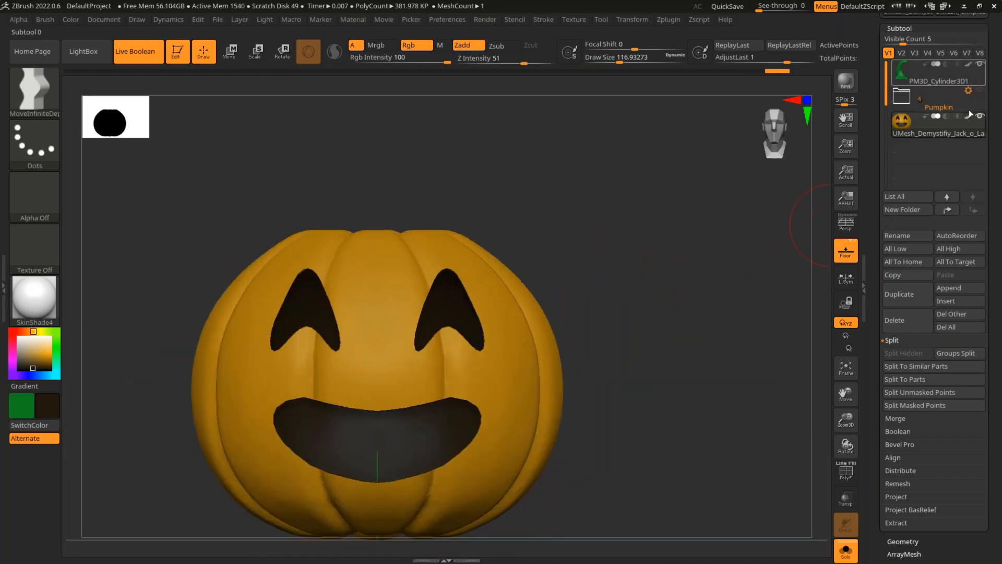
pyautogui.click(845, 550)
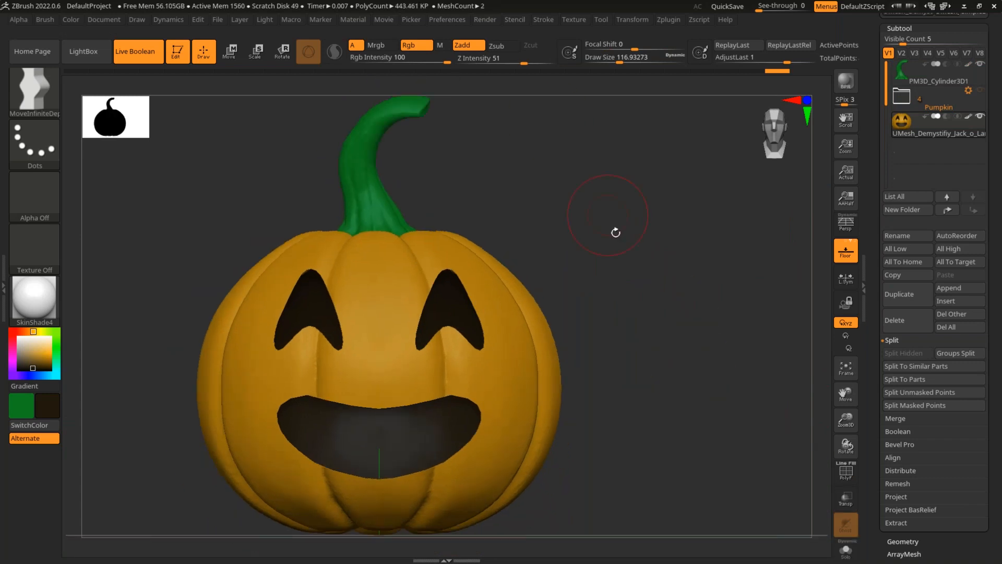
# Examine the carved pumpkin and its stem from several angles, with and without PolyFrame.
pyautogui.moveTo(624, 269); pyautogui.dragTo(639, 292)
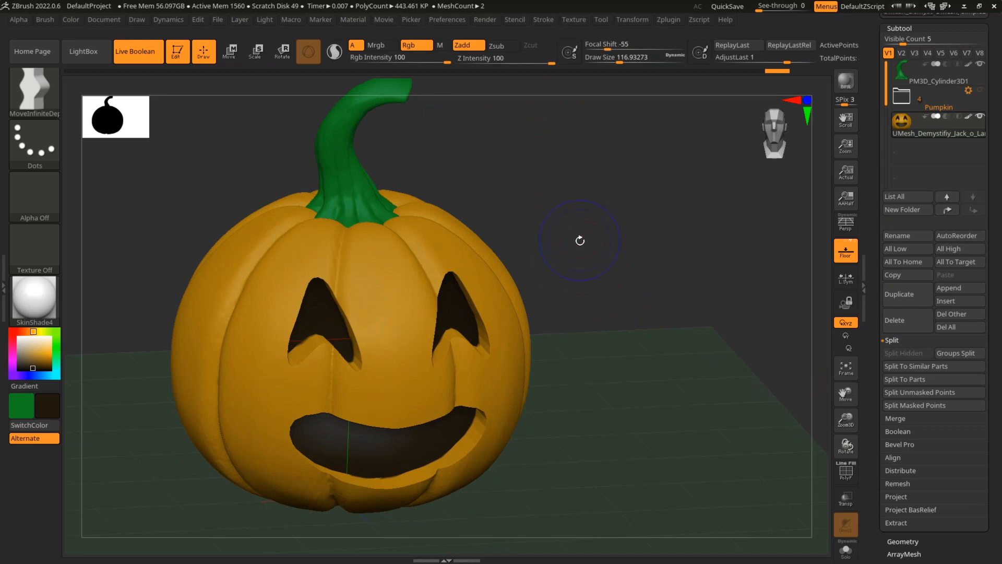
pyautogui.hotkey('shift', 'f')
pyautogui.moveTo(583, 241)
pyautogui.keyDown('shift'); pyautogui.mouseDown()
pyautogui.moveTo(615, 269)
pyautogui.moveTo(600, 292)
pyautogui.mouseUp(); pyautogui.keyUp('shift')
pyautogui.press('[')
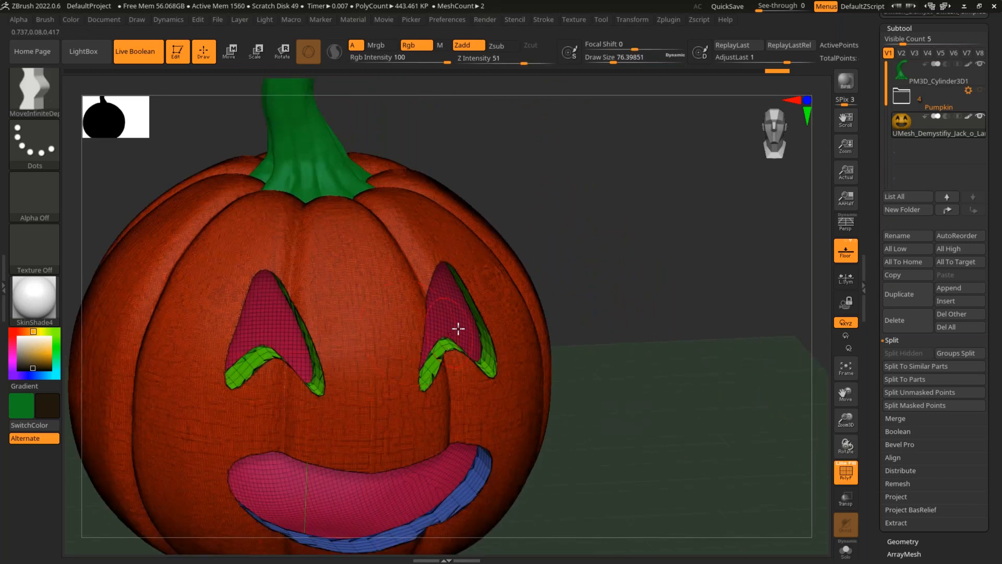
pyautogui.keyDown('shift'); pyautogui.moveTo(585, 257); pyautogui.dragTo(622, 290); pyautogui.keyUp('shift')
pyautogui.moveTo(583, 255)
pyautogui.keyDown('alt'); pyautogui.mouseDown()
pyautogui.moveTo(611, 241)
pyautogui.moveTo(586, 231)
pyautogui.moveTo(606, 275)
pyautogui.moveTo(596, 257)
pyautogui.mouseUp(); pyautogui.keyUp('alt')
pyautogui.hotkey('shift', 'f')
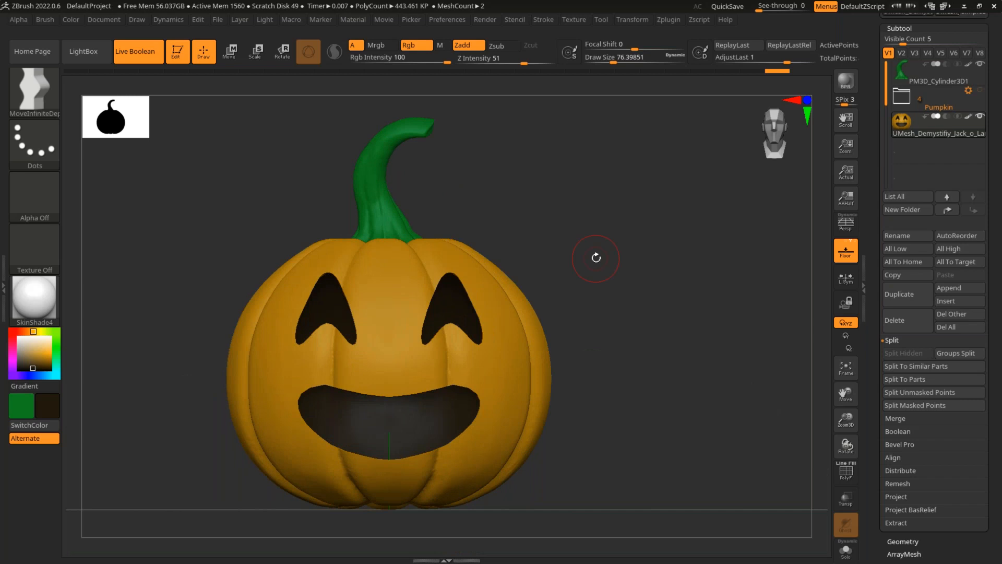
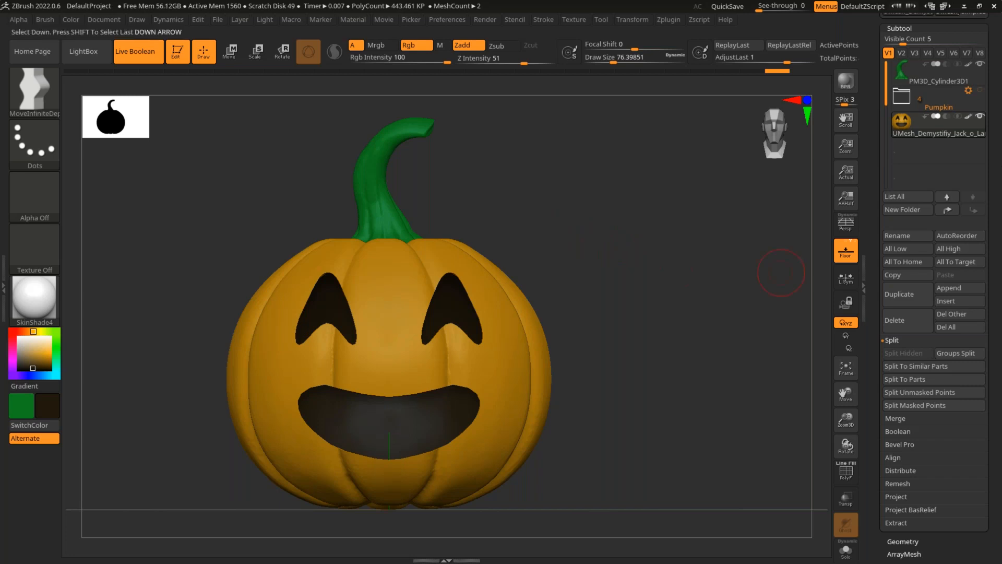
# Insert a Cube3D as a new subtool below the carved pumpkin and turn off PolyFrame.
pyautogui.click(973, 304)
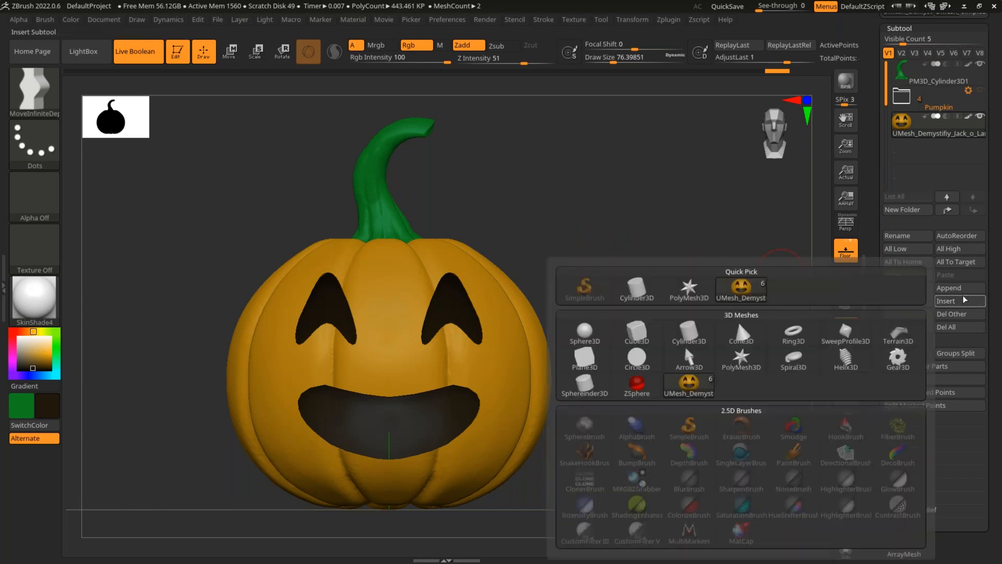
pyautogui.click(651, 340)
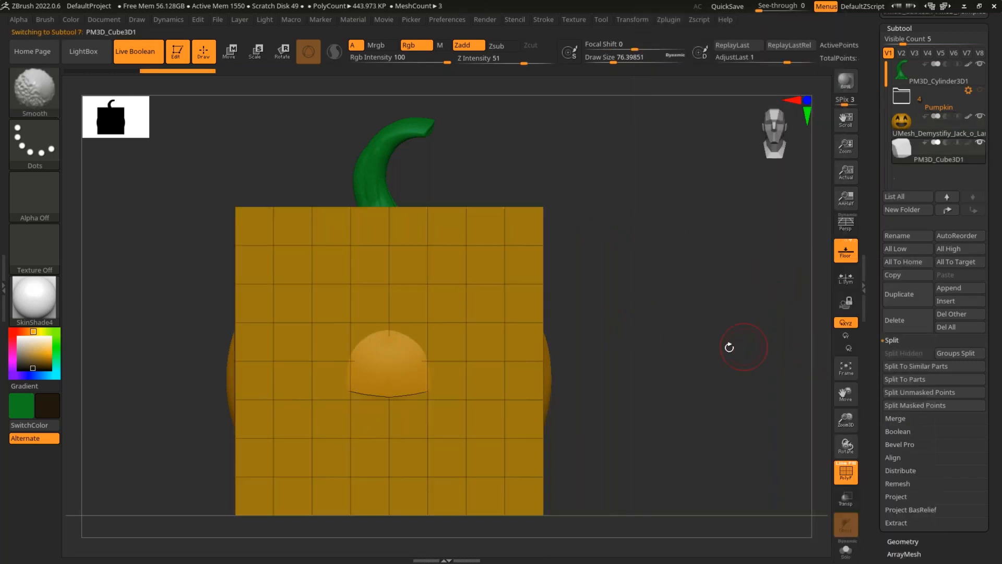
pyautogui.hotkey('shift', 'f')
pyautogui.moveTo(780, 276); pyautogui.dragTo(707, 290)
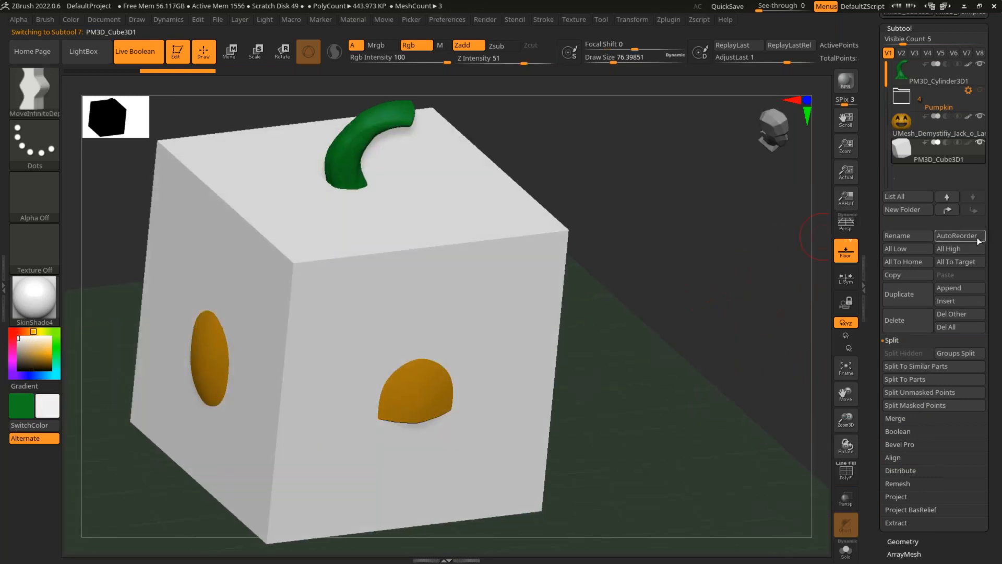
# Save the whole tool to the Desktop as Demystifed_Pumpkin.
pyautogui.scroll(5, 996, 217)
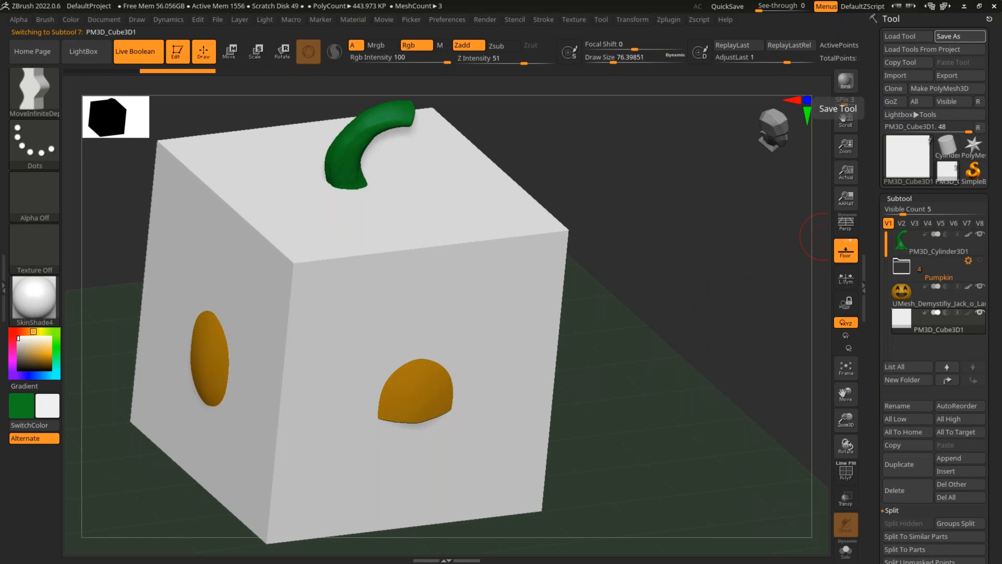
pyautogui.click(960, 36)
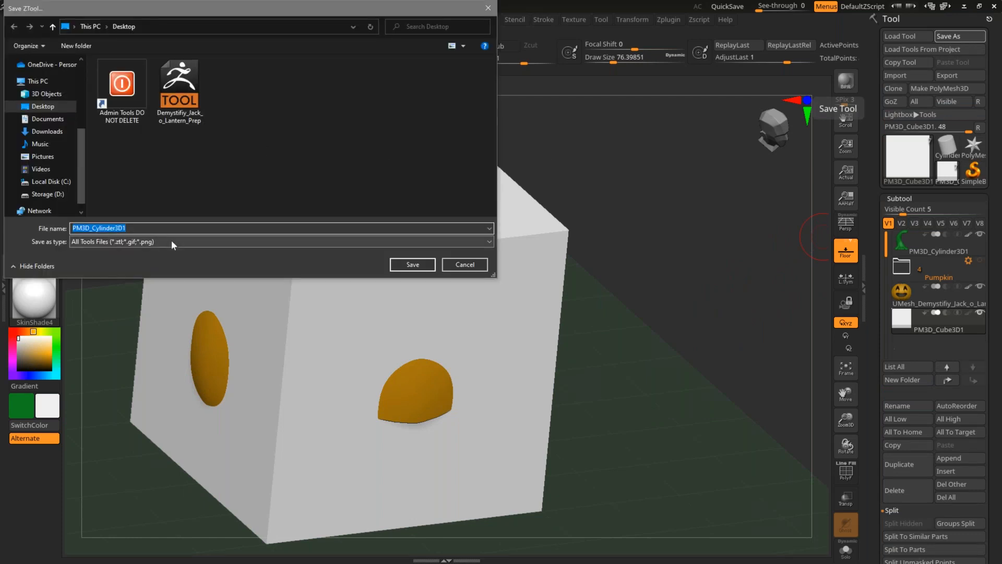
pyautogui.write('D')
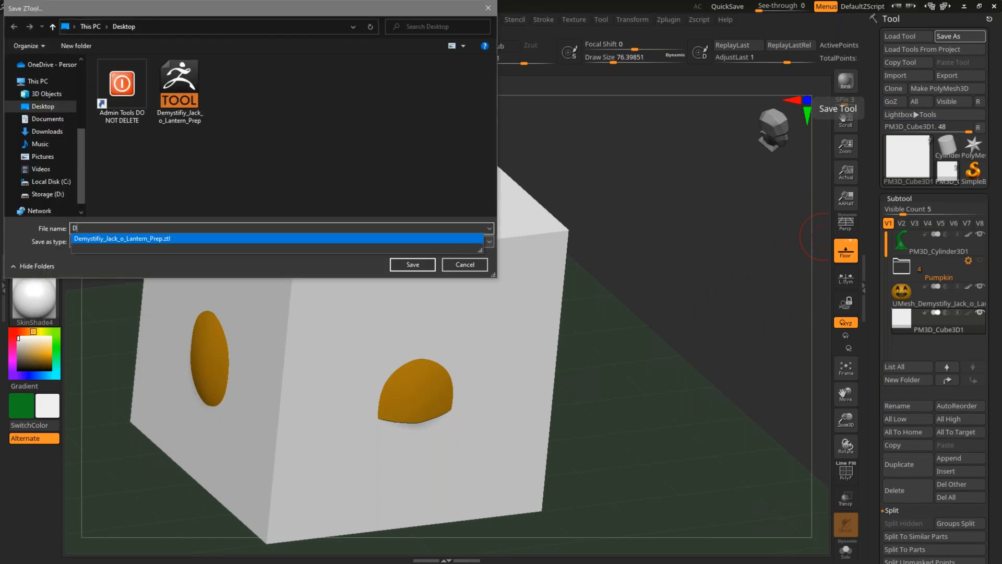
pyautogui.write('emystif')
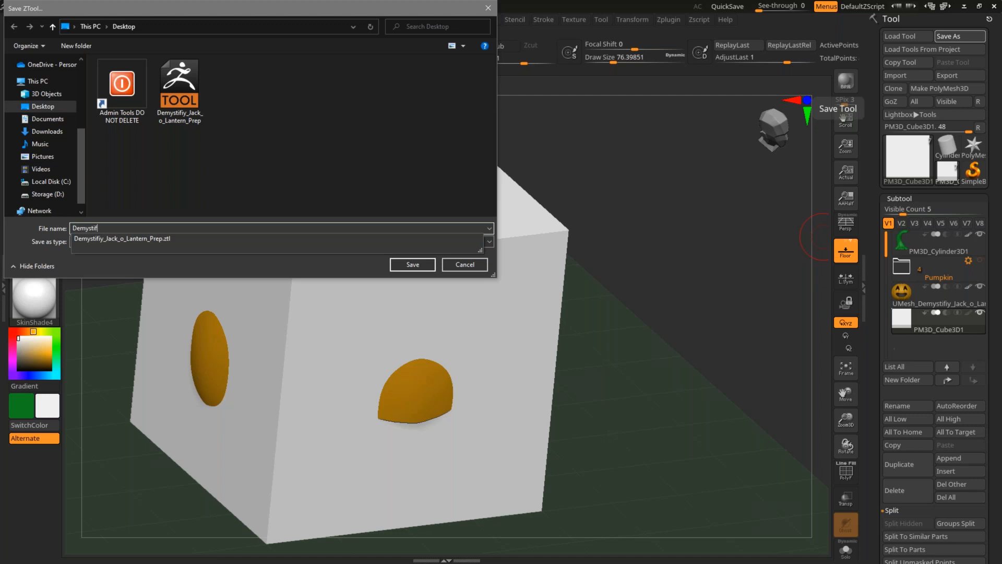
pyautogui.write('ed_Pumpkin')
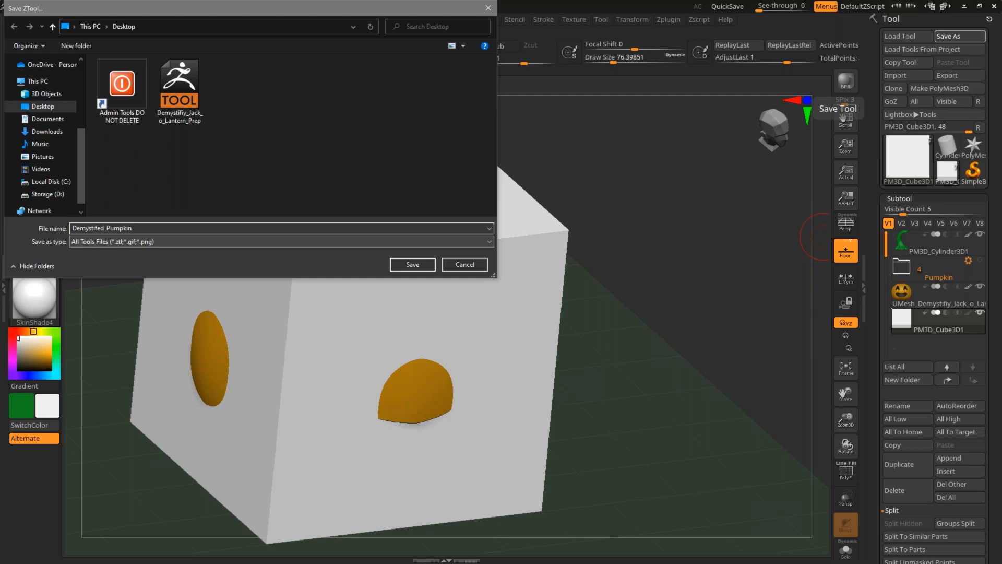
pyautogui.press('Return')
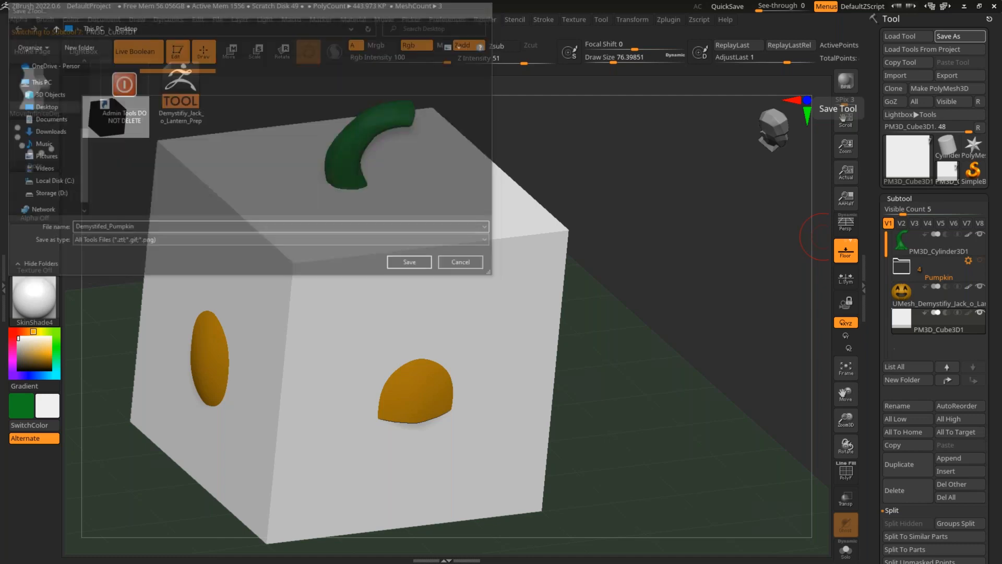
# Isolate the cube subtool with Solo mode and show its wireframe with PolyFrame.
pyautogui.keyDown('alt'); pyautogui.moveTo(685, 306); pyautogui.dragTo(830, 509); pyautogui.keyUp('alt')
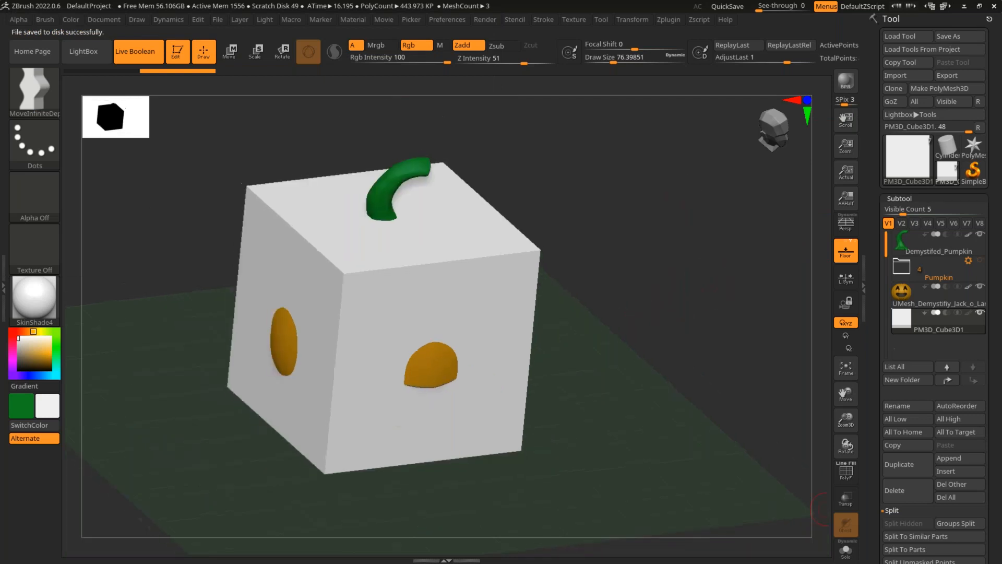
pyautogui.click(844, 549)
pyautogui.keyDown('shift'); pyautogui.moveTo(625, 243); pyautogui.dragTo(649, 295); pyautogui.keyUp('shift')
pyautogui.hotkey('shift', 'f')
# Reinitialize the cube as a QCube with a resolution of 2 on the X, Y and Z axes.
pyautogui.moveTo(906, 204); pyautogui.dragTo(906, 203)
pyautogui.click(906, 201)
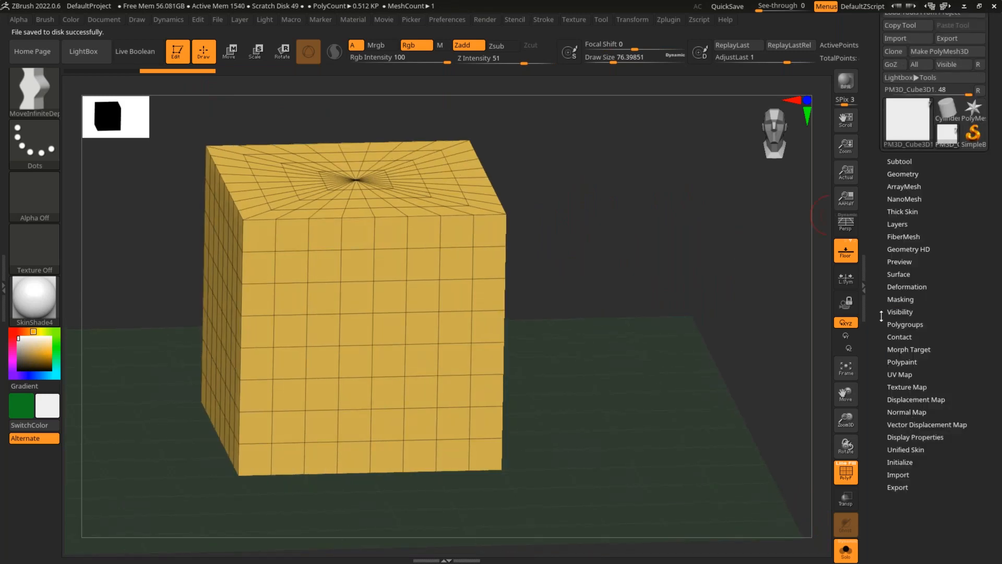
pyautogui.moveTo(945, 447); pyautogui.dragTo(929, 346)
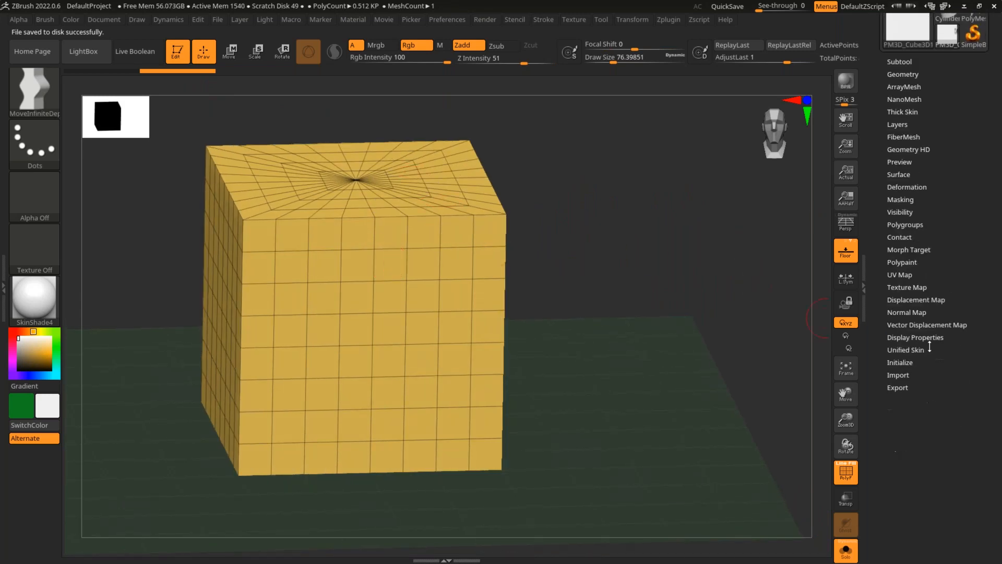
pyautogui.click(905, 363)
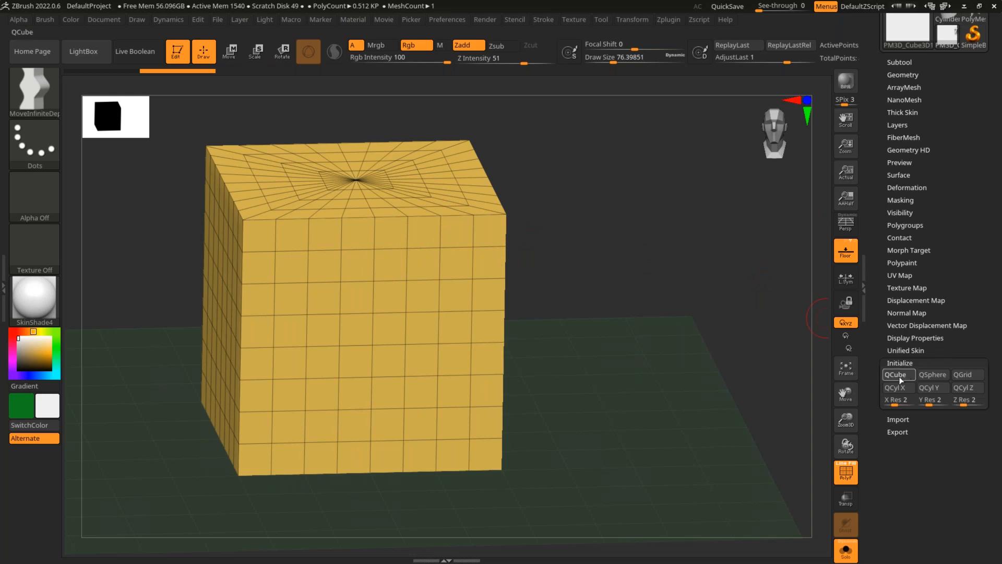
pyautogui.click(896, 374)
pyautogui.moveTo(500, 289); pyautogui.dragTo(701, 298)
pyautogui.moveTo(548, 281); pyautogui.dragTo(501, 308)
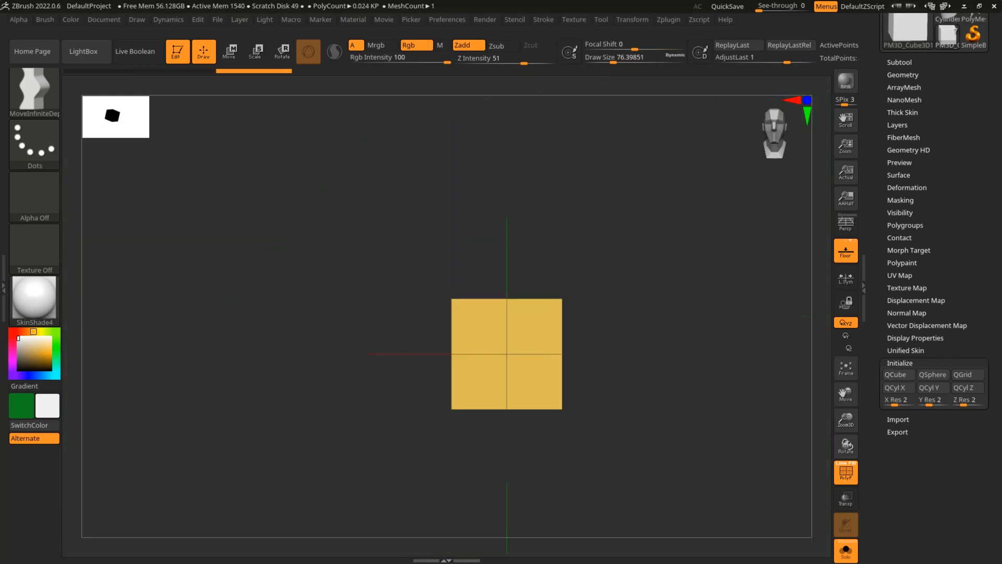
pyautogui.keyDown('alt'); pyautogui.moveTo(589, 336); pyautogui.dragTo(526, 291); pyautogui.keyUp('alt')
# Turn off the floor grid and reduce the brush draw size to about 59.
pyautogui.click(846, 251)
pyautogui.press('s')
pyautogui.moveTo(463, 262); pyautogui.dragTo(446, 261)
pyautogui.keyDown('alt'); pyautogui.moveTo(491, 204); pyautogui.dragTo(494, 235); pyautogui.keyUp('alt')
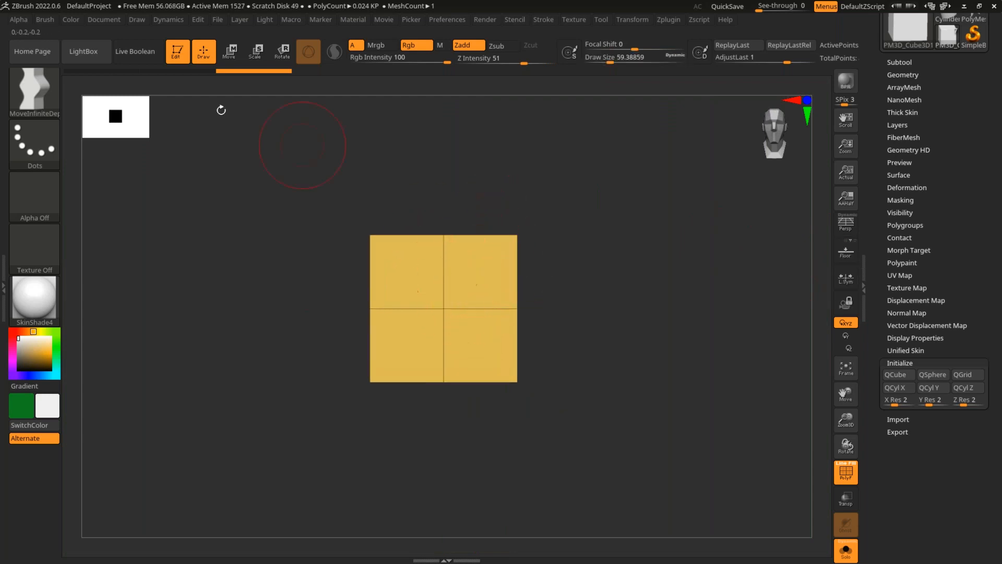
# Switch to the ZModeler brush with its polygon action on QMesh and the target on A Single Poly.
pyautogui.click(34, 91)
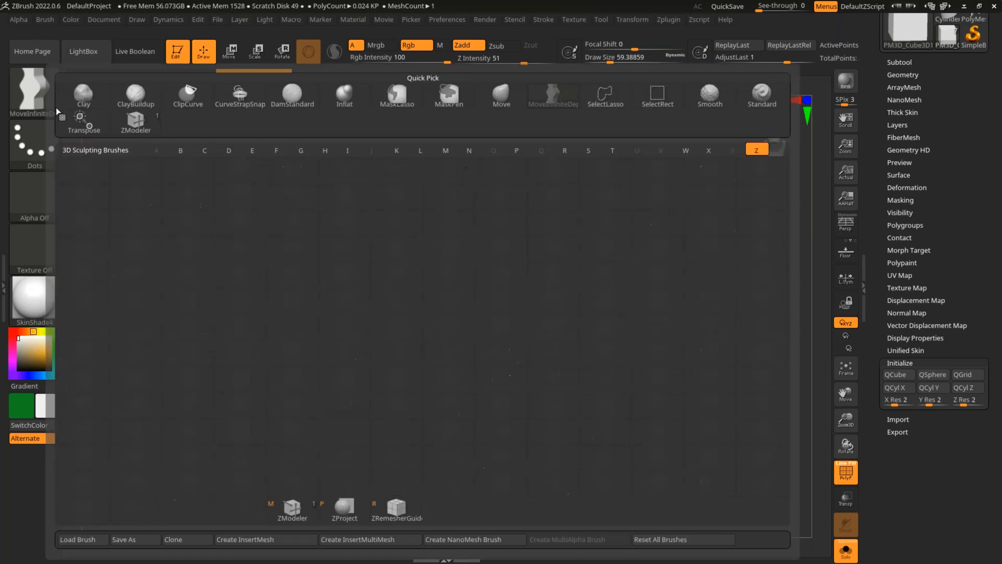
pyautogui.press('m')
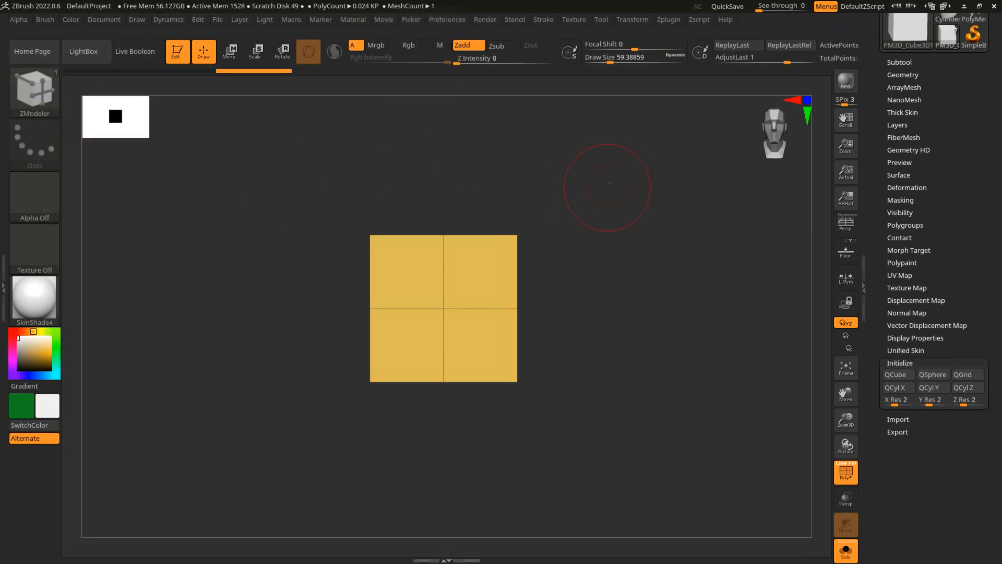
pyautogui.moveTo(620, 229); pyautogui.dragTo(641, 248)
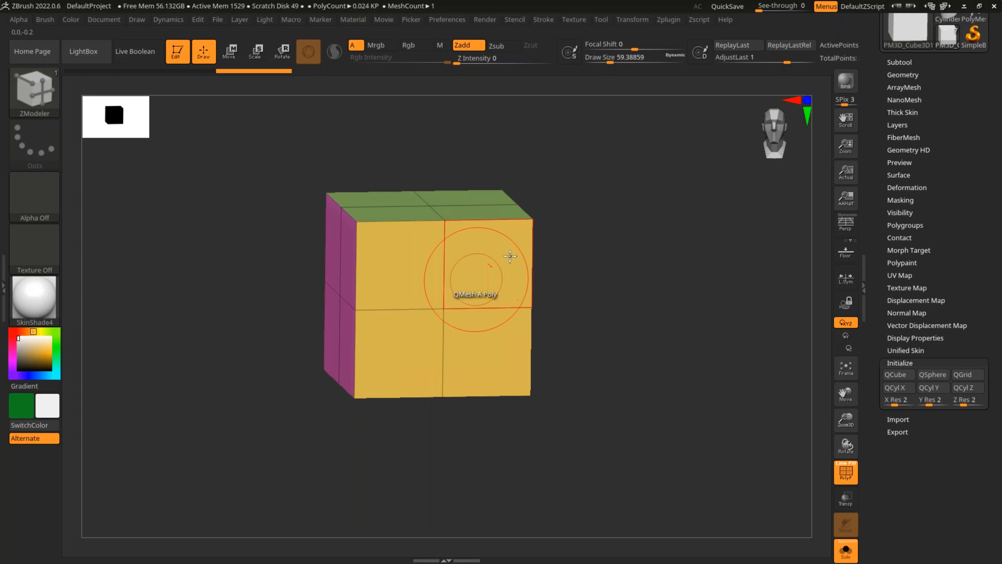
pyautogui.rightClick(488, 273)
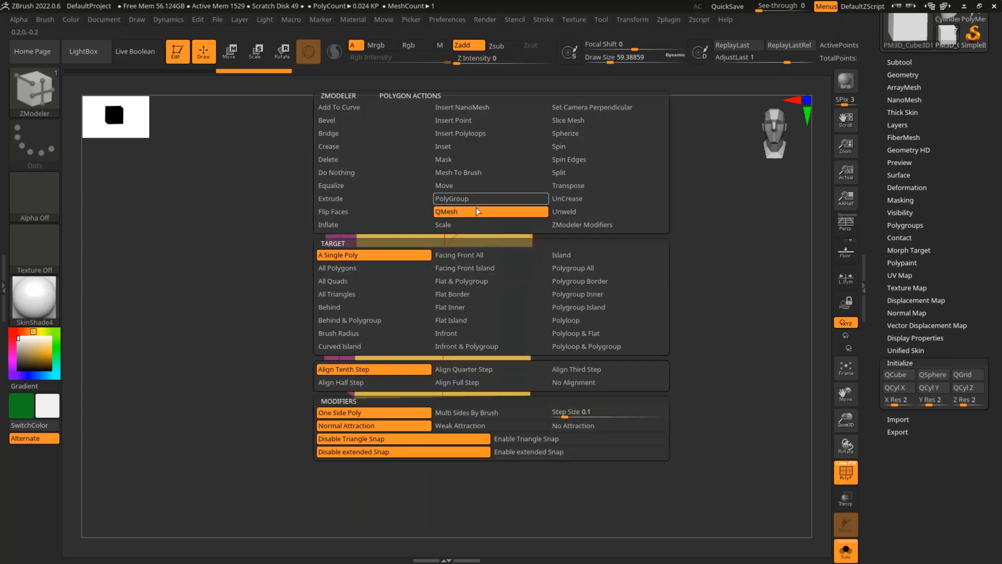
pyautogui.click(404, 255)
# Try extruding several individual faces of the cube outward with QMesh.
pyautogui.moveTo(500, 268); pyautogui.dragTo(667, 321)
pyautogui.moveTo(492, 216); pyautogui.dragTo(180, 300)
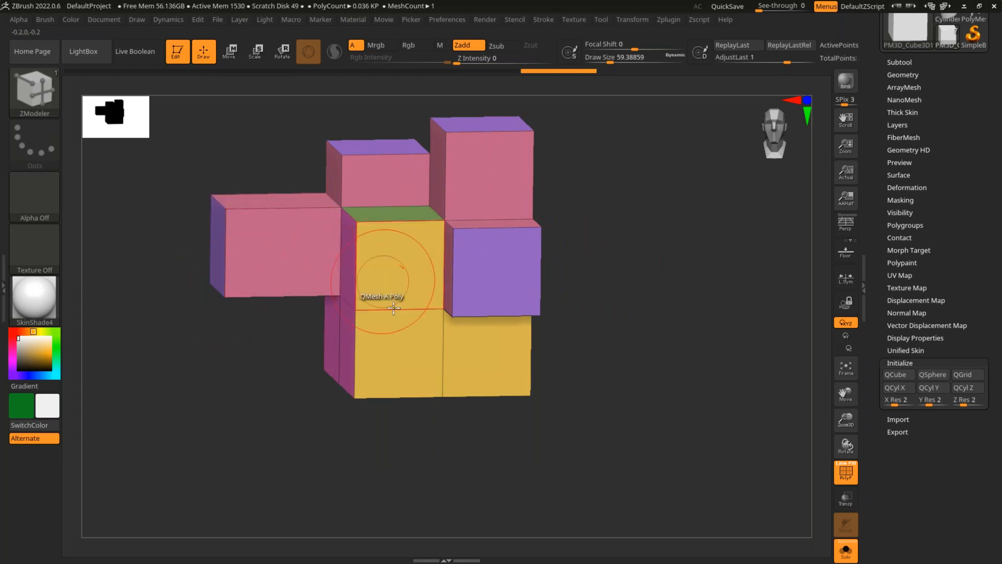
pyautogui.moveTo(389, 339); pyautogui.dragTo(510, 409)
pyautogui.moveTo(501, 360); pyautogui.dragTo(562, 387)
# Undo all the QMesh extrusions on the cube.
pyautogui.hotkey('ctrl', 'z')
pyautogui.hotkey('ctrl', 'z')
pyautogui.hotkey('ctrl', 'z')
pyautogui.hotkey('ctrl', 'z')
pyautogui.hotkey('ctrl', 'z')
pyautogui.hotkey('ctrl', 'z')
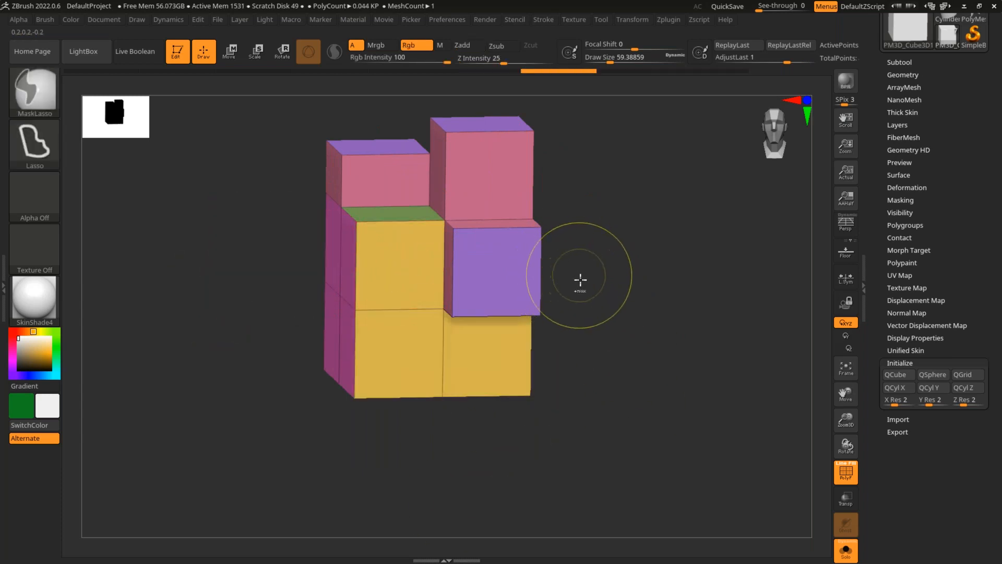
# Reduce the draw size to about 38 and inspect the cube's polygroup colours with PolyFrame.
pyautogui.press('s')
pyautogui.moveTo(578, 238)
pyautogui.mouseDown()
pyautogui.moveTo(577, 217)
pyautogui.moveTo(598, 227)
pyautogui.mouseUp()
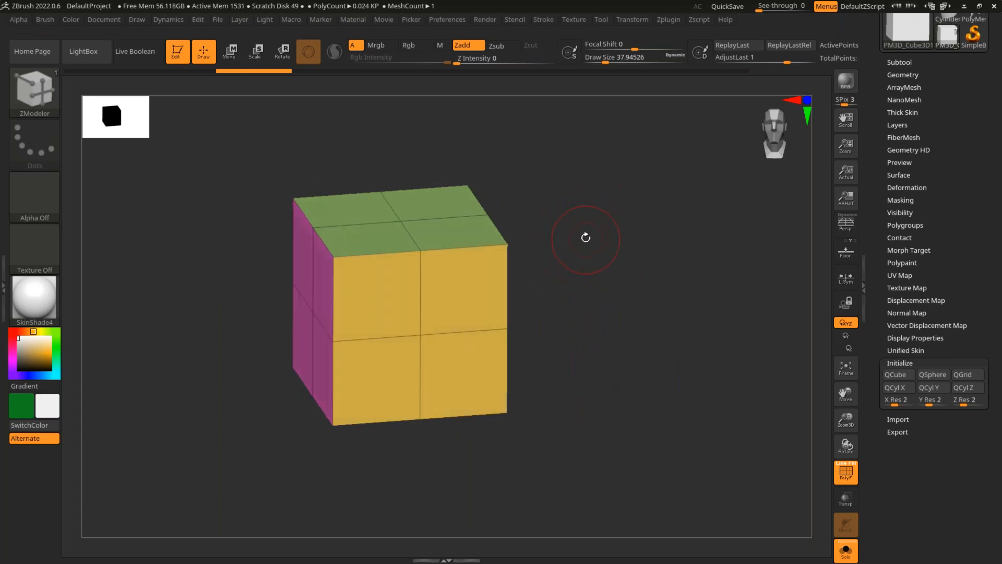
pyautogui.moveTo(565, 258)
pyautogui.mouseDown()
pyautogui.moveTo(557, 251)
pyautogui.moveTo(617, 232)
pyautogui.moveTo(588, 270)
pyautogui.moveTo(566, 264)
pyautogui.mouseUp()
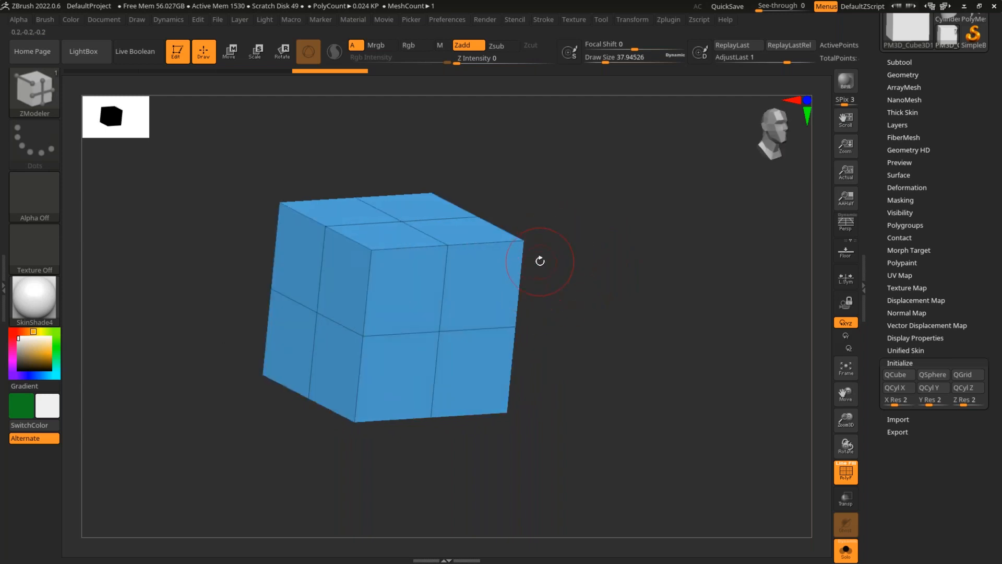
pyautogui.hotkey('shift', 'f')
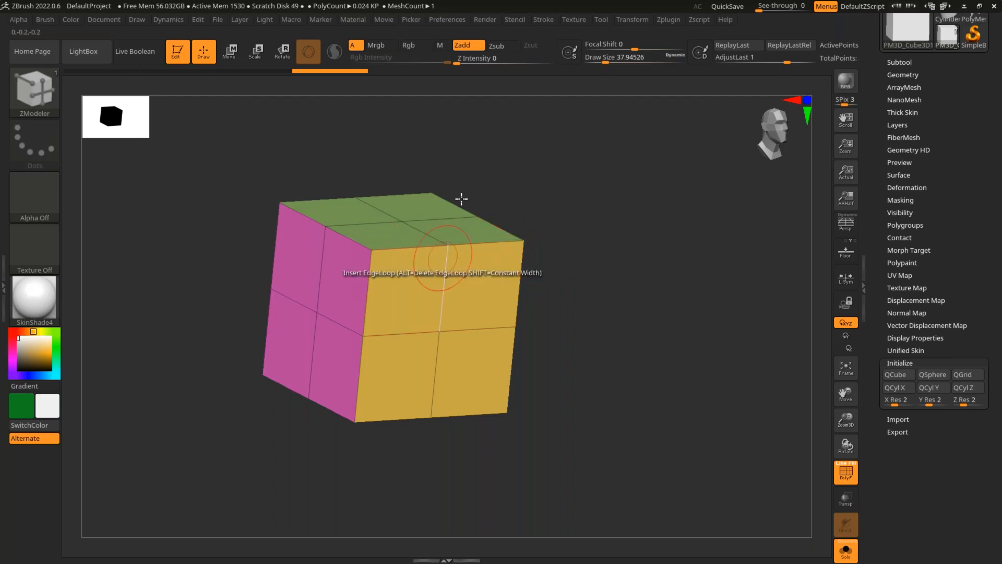
pyautogui.hotkey('shift', 'f')
pyautogui.hotkey('shift', 'f')
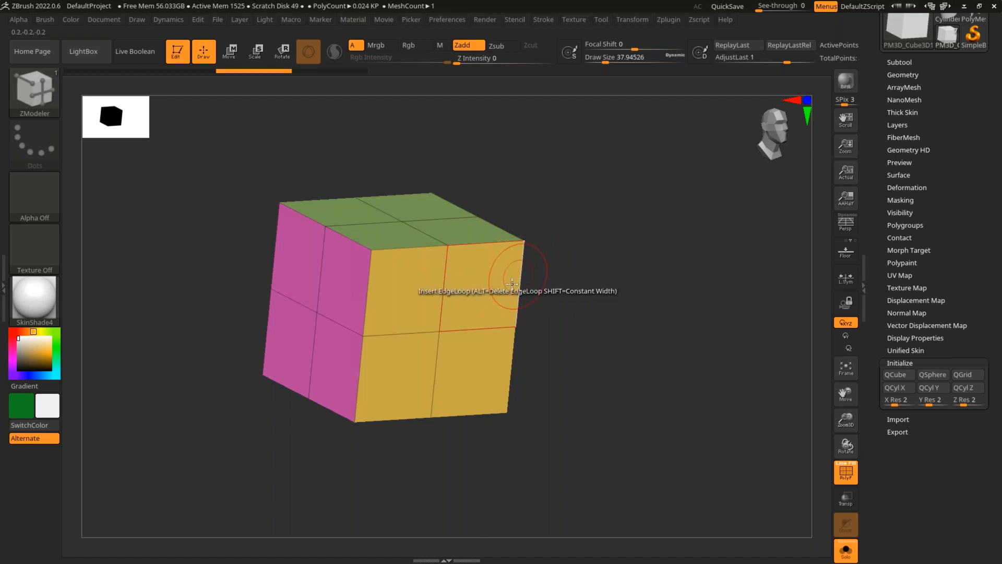
# Mark one front face and one diagonally opposite top face of the cube as a temporary white polygroup.
pyautogui.click(479, 275)
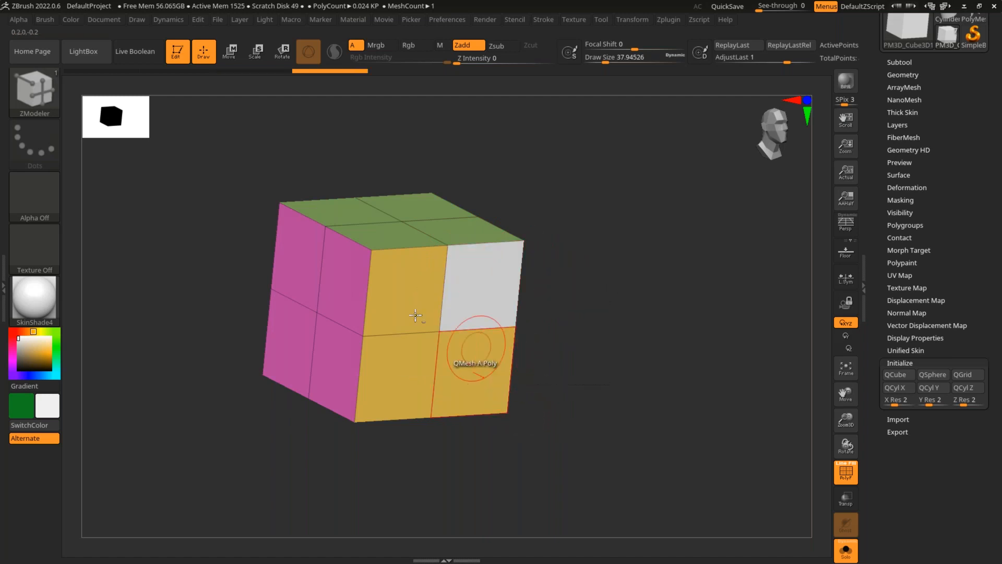
pyautogui.moveTo(530, 246); pyautogui.dragTo(610, 250)
pyautogui.moveTo(543, 286); pyautogui.dragTo(530, 245)
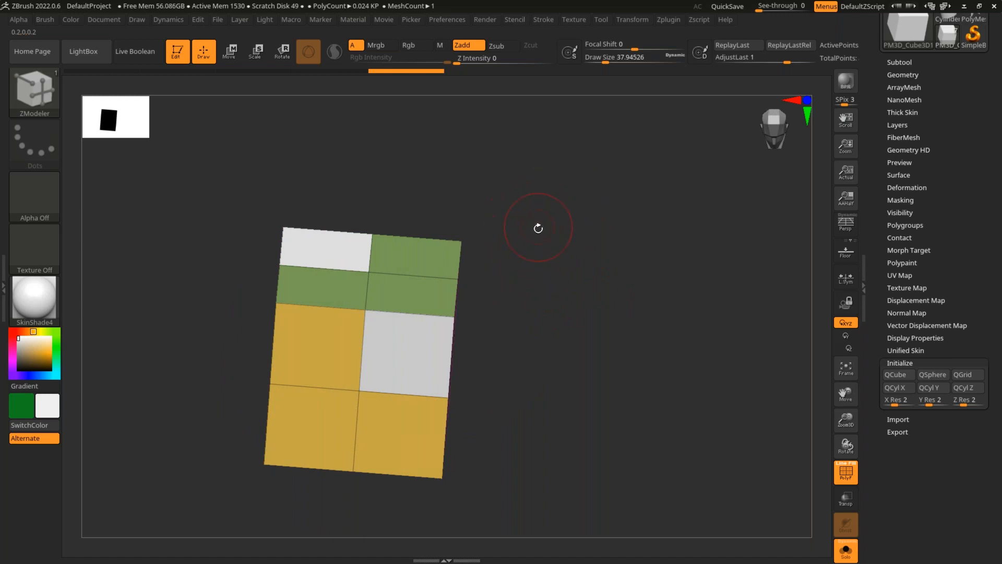
pyautogui.moveTo(538, 228); pyautogui.dragTo(539, 222)
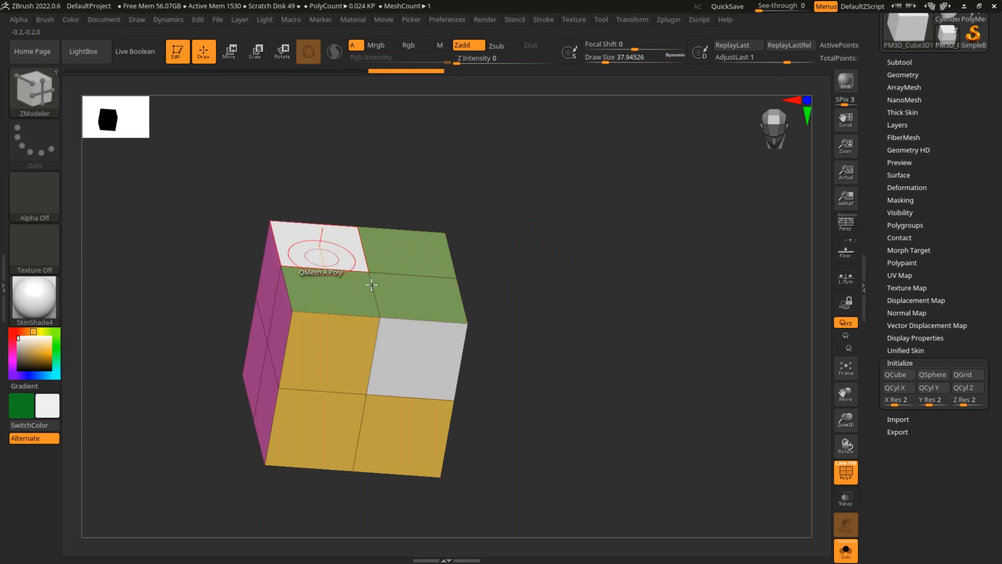
pyautogui.moveTo(462, 256); pyautogui.dragTo(414, 235)
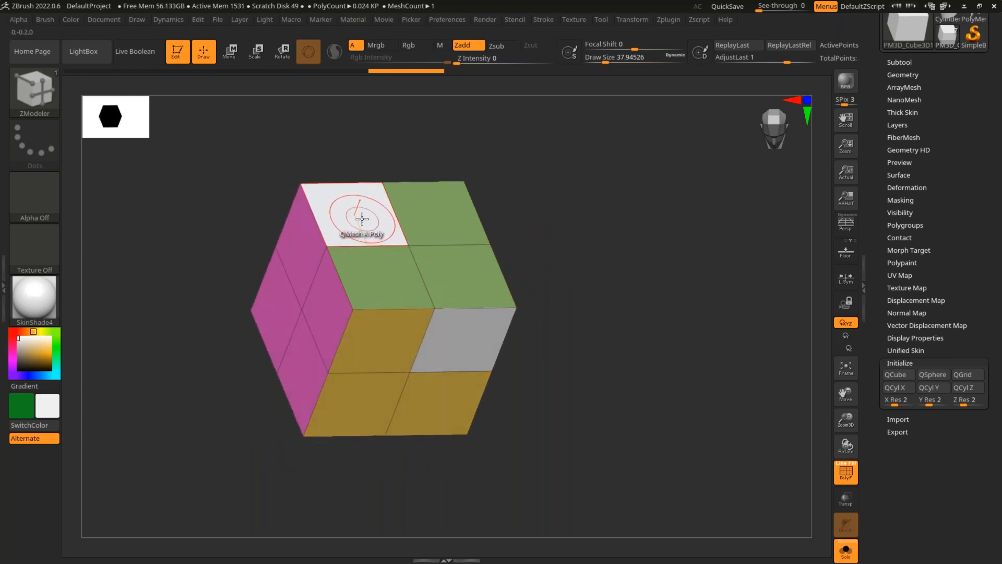
# Set the target of ZModeler's QMesh polygon action to Polygroup All.
pyautogui.press('space')
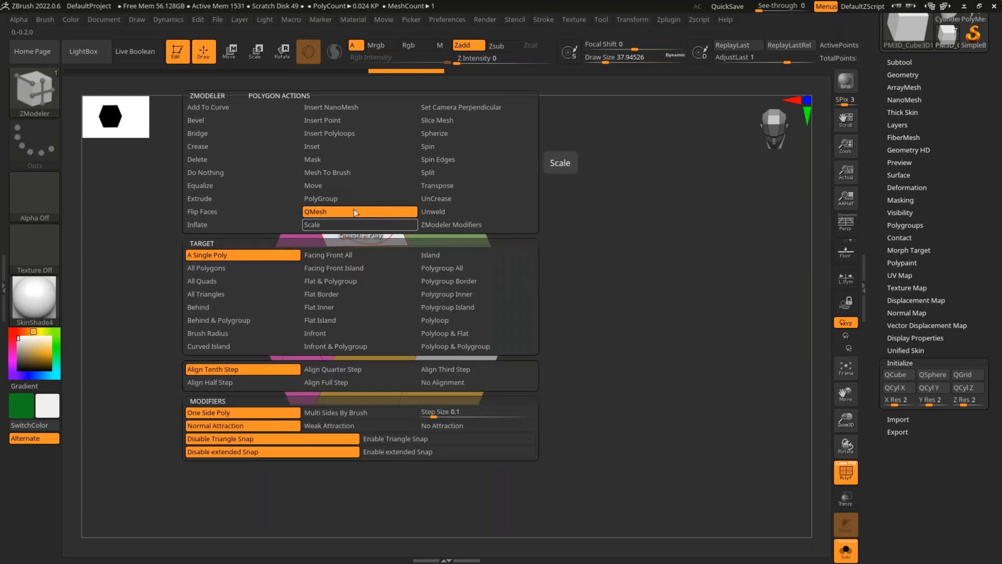
pyautogui.click(453, 269)
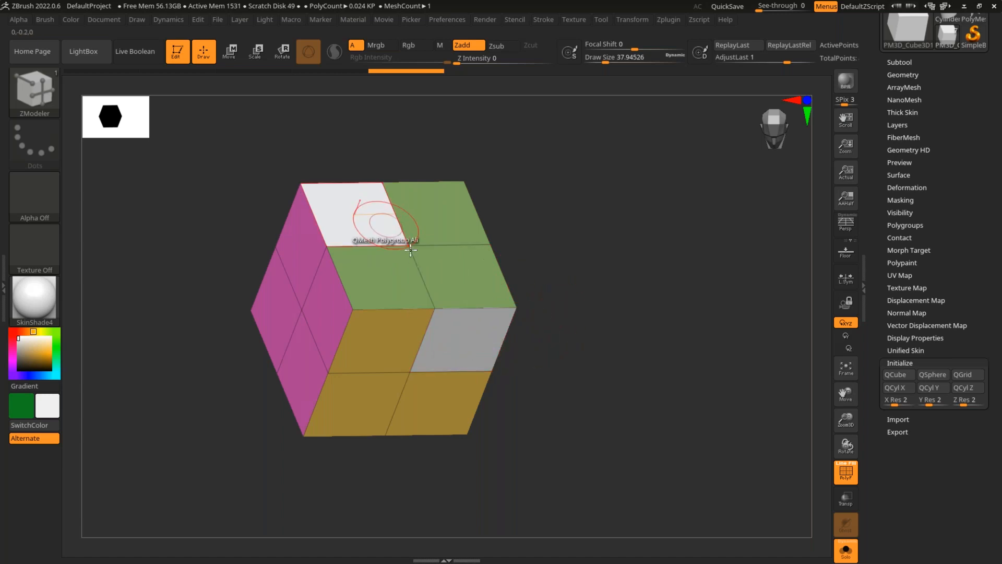
pyautogui.moveTo(541, 335); pyautogui.dragTo(566, 337)
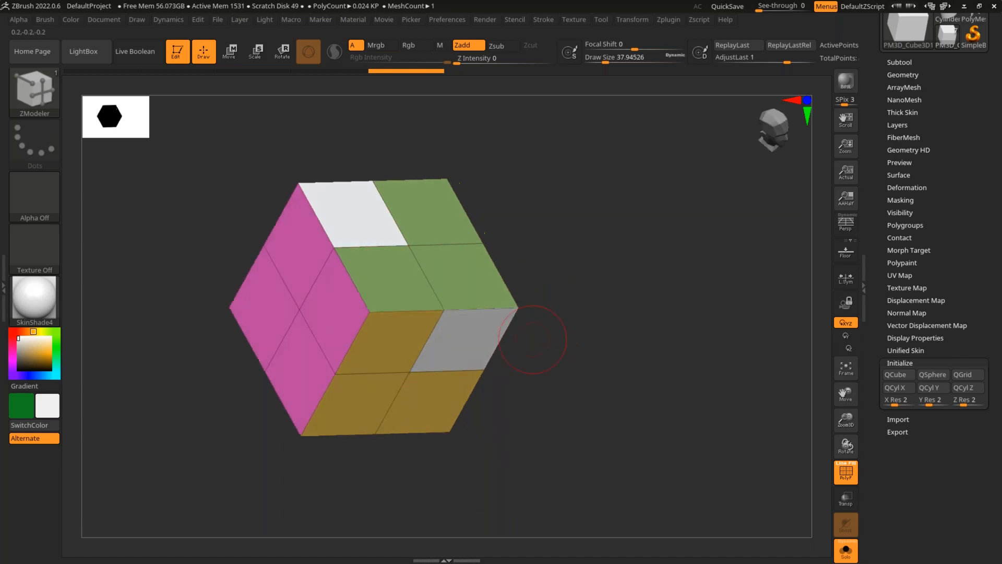
# Try extruding the two marked faces outward together in successive segments with QMesh.
pyautogui.moveTo(477, 331); pyautogui.dragTo(528, 440)
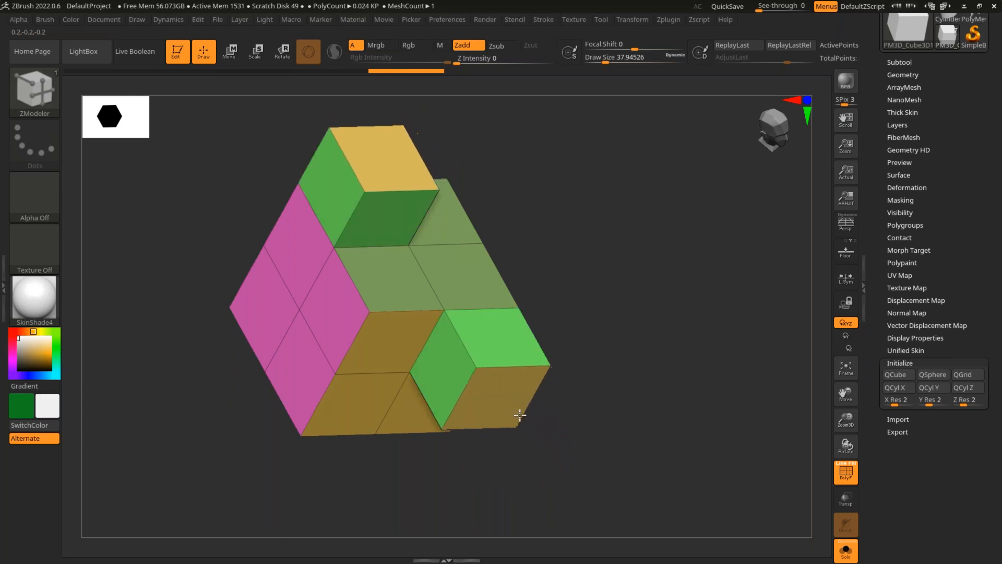
pyautogui.moveTo(519, 400); pyautogui.dragTo(545, 447)
pyautogui.moveTo(615, 351); pyautogui.dragTo(459, 402)
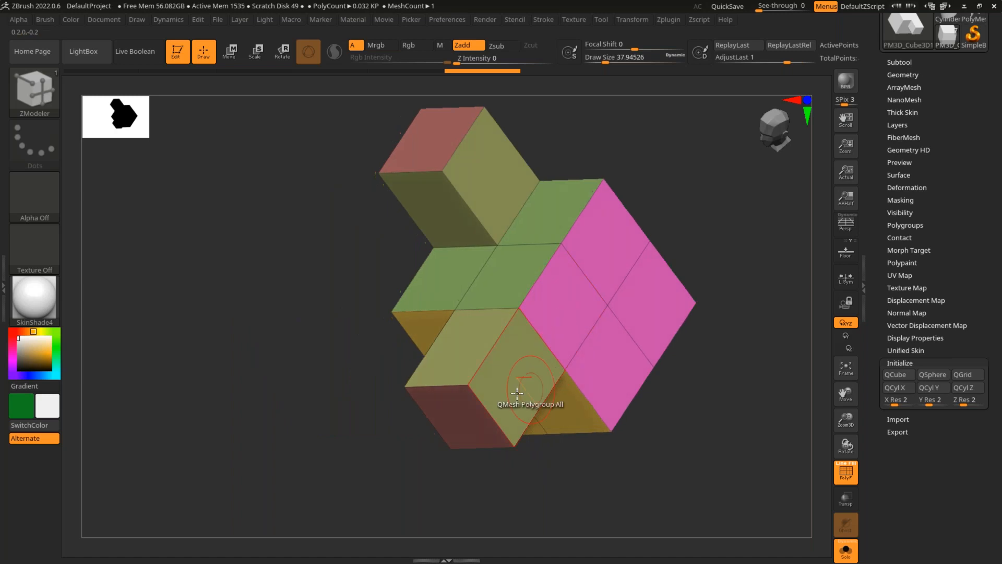
pyautogui.click(398, 462)
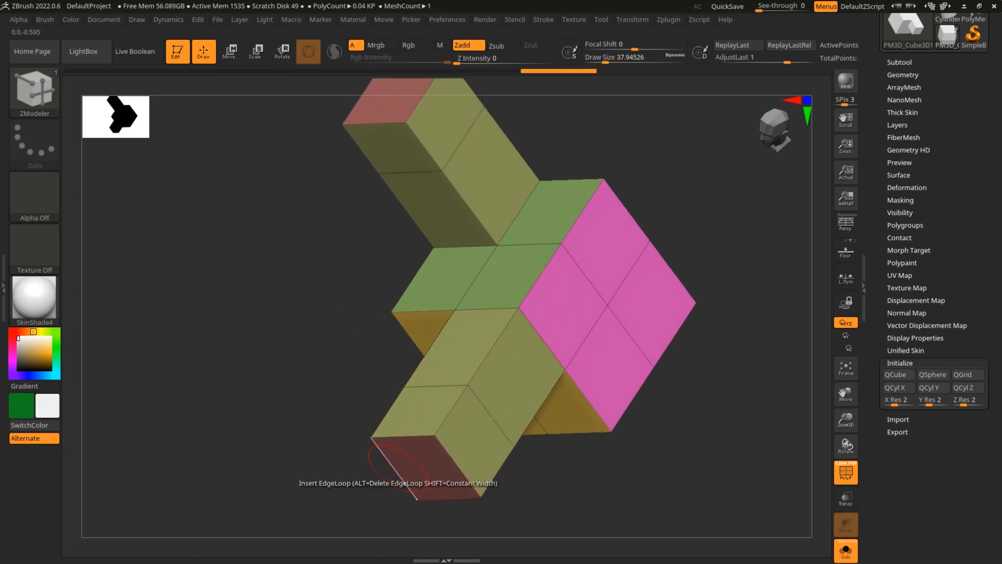
# Undo the paired extrusions and the temporary polygroup marks on the cube.
pyautogui.hotkey('ctrl', 'z')
pyautogui.hotkey('ctrl', 'z')
pyautogui.hotkey('ctrl', 'z')
pyautogui.hotkey('ctrl', 'z')
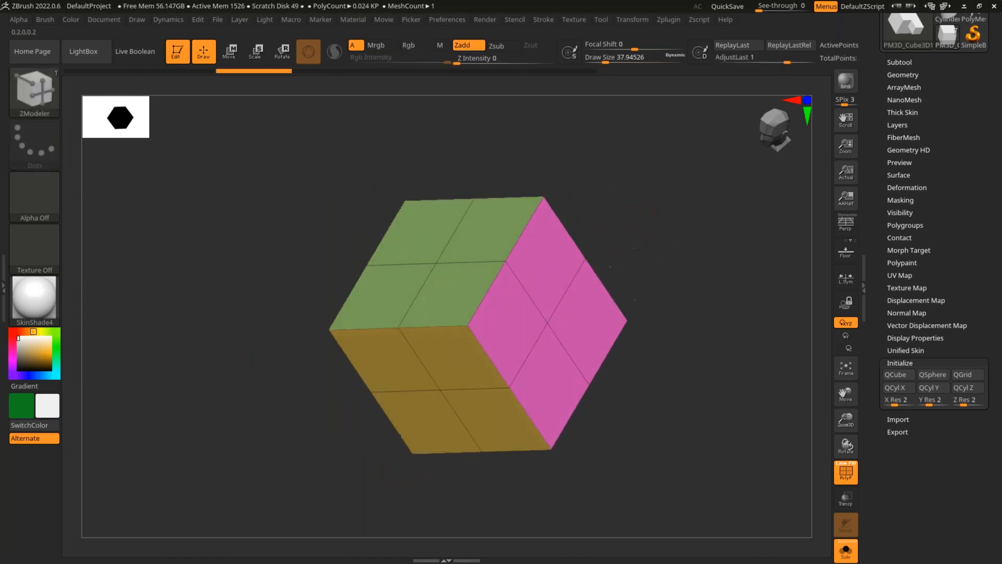
# Mark the upper pink face, the upper-left green face and the two upper brown faces as a temporary white polygroup.
pyautogui.moveTo(635, 274); pyautogui.dragTo(600, 274)
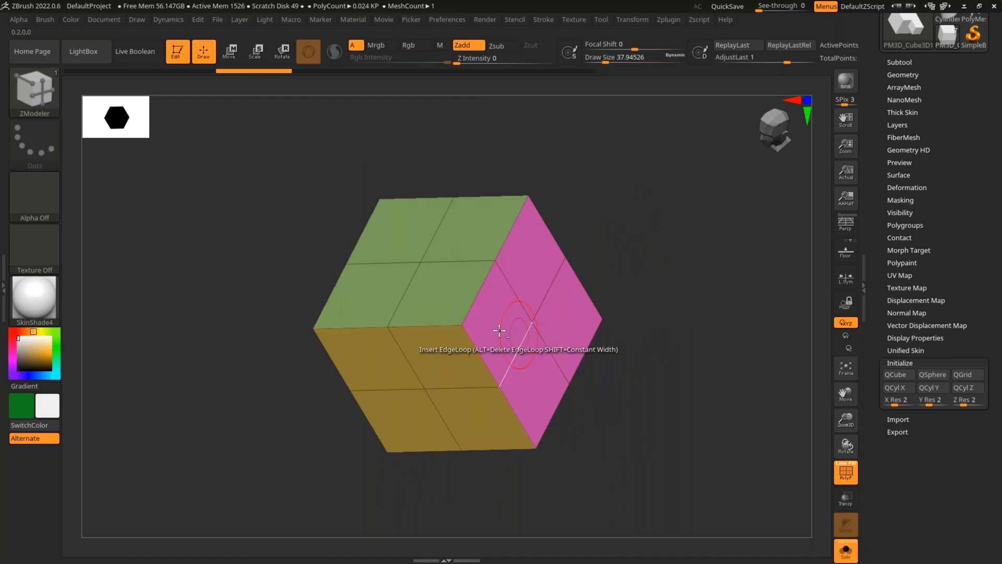
pyautogui.click(449, 355)
pyautogui.click(530, 257)
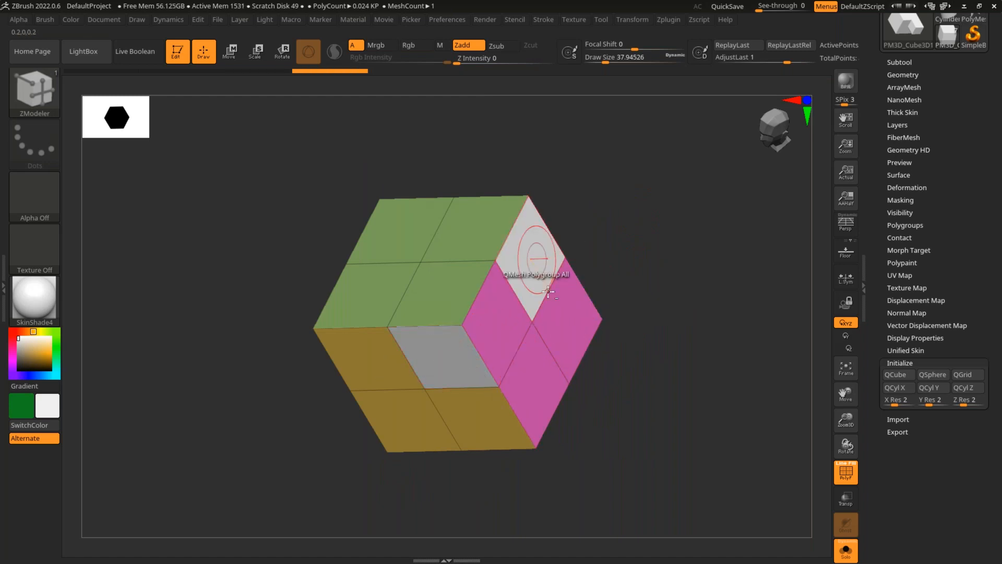
pyautogui.click(401, 235)
pyautogui.click(371, 368)
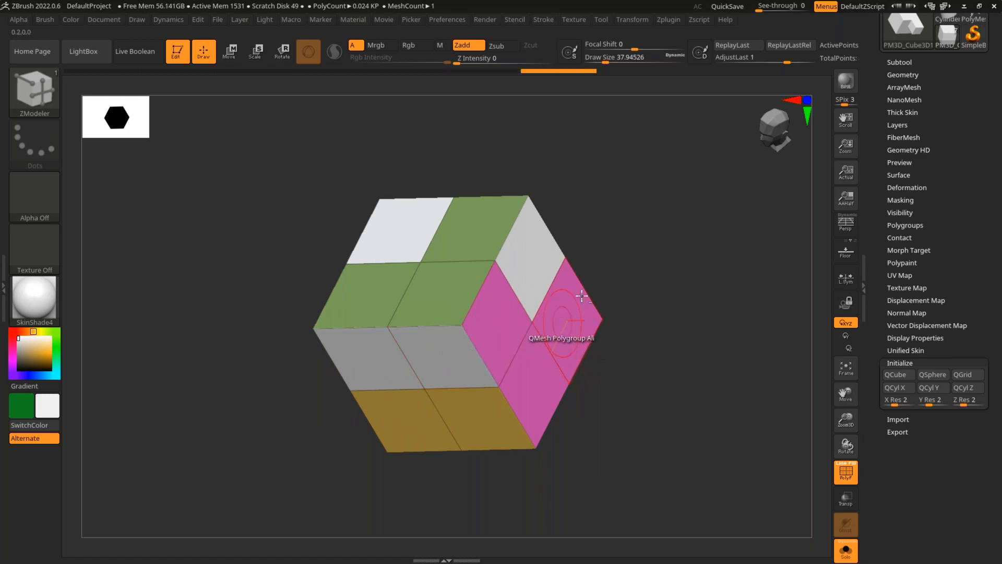
# Try extruding the marked faces of all three sides together with QMesh, and undo the extrusion and the marks.
pyautogui.moveTo(535, 209); pyautogui.dragTo(625, 268)
pyautogui.hotkey('ctrl', 'z')
pyautogui.hotkey('ctrl', 'z')
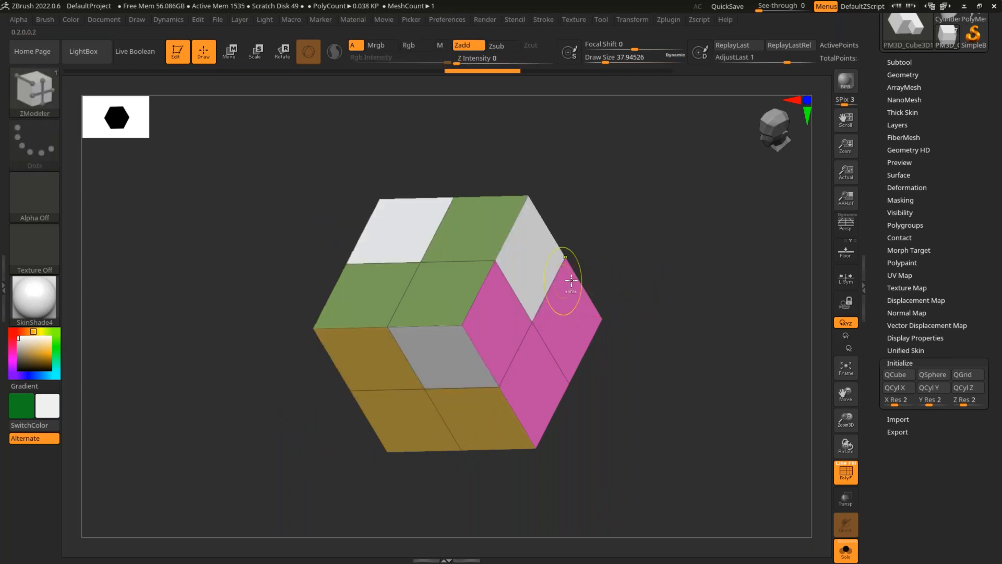
pyautogui.hotkey('ctrl', 'z')
pyautogui.hotkey('ctrl', 'z')
pyautogui.hotkey('ctrl', 'z')
pyautogui.hotkey('ctrl', 'z')
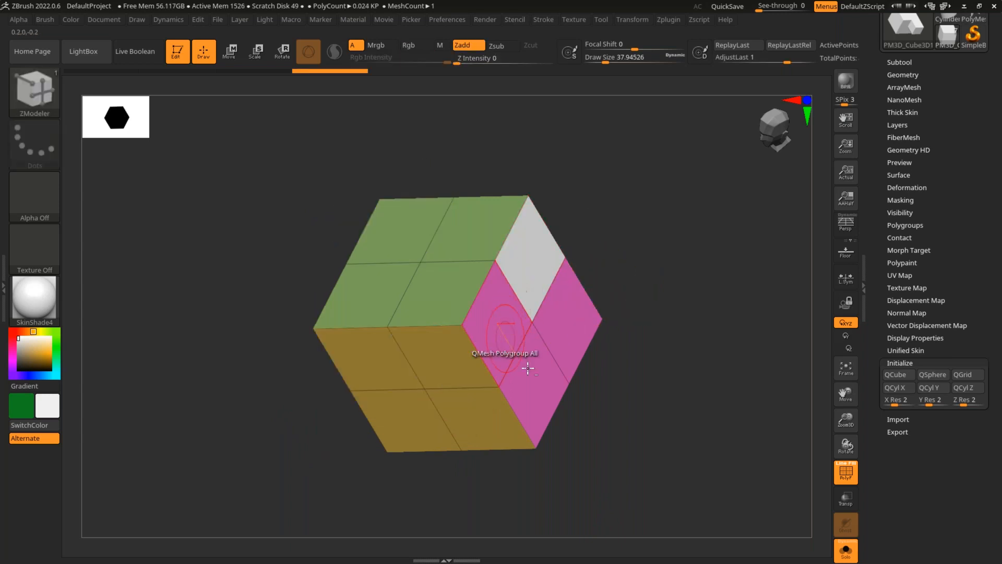
# Try marking several adjoining pink and green faces as a temporary white polygroup, and unmark them one by one.
pyautogui.hotkey('ctrl', 'shift', 'z')
pyautogui.hotkey('ctrl', 'shift', 'z')
pyautogui.hotkey('ctrl', 'shift', 'z')
pyautogui.hotkey('ctrl', 'shift', 'z')
pyautogui.hotkey('ctrl', 'shift', 'z')
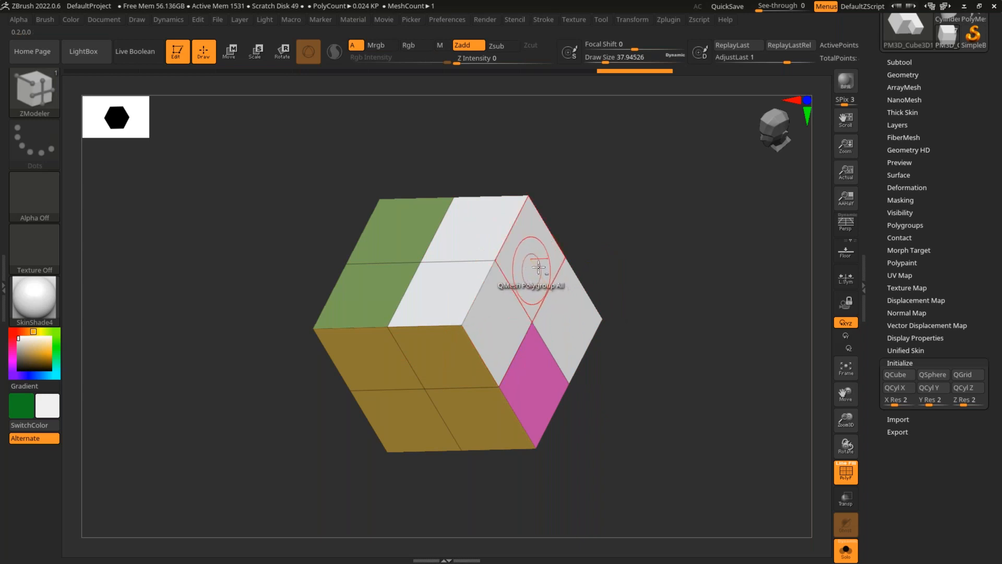
pyautogui.hotkey('ctrl', 'shift', 'z')
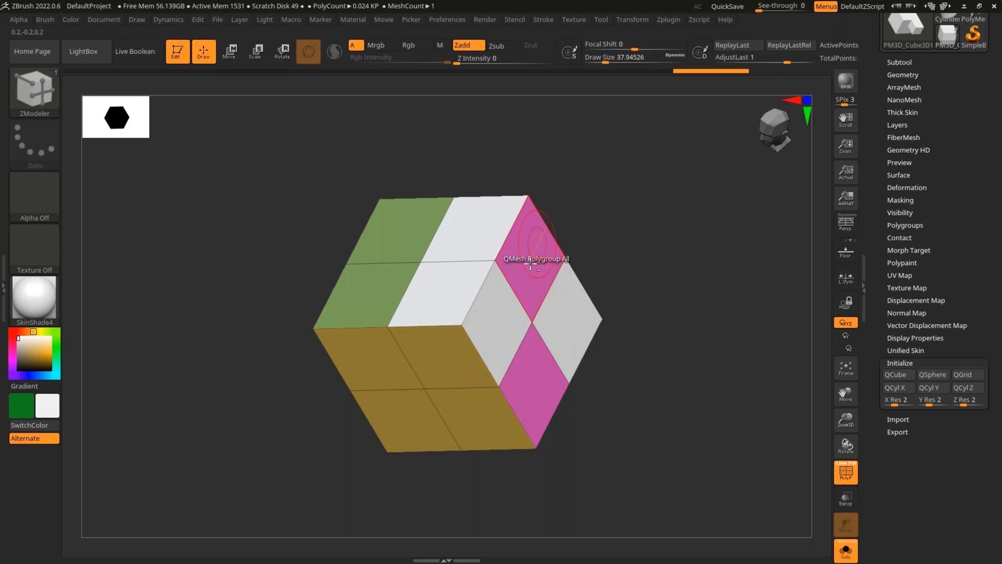
pyautogui.keyDown('alt'); pyautogui.click(477, 224); pyautogui.keyUp('alt')
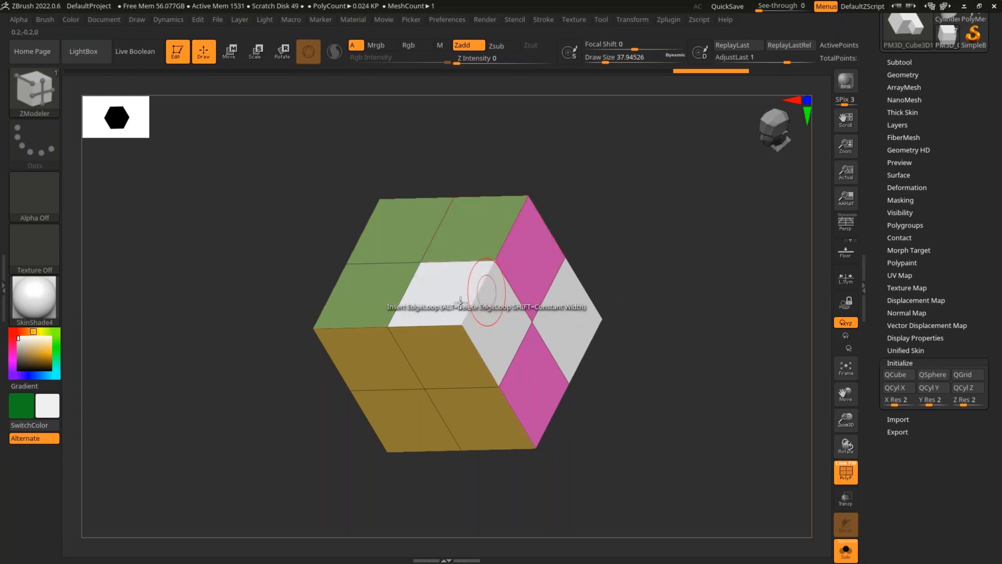
pyautogui.keyDown('alt'); pyautogui.click(457, 296); pyautogui.keyUp('alt')
pyautogui.keyDown('alt'); pyautogui.click(565, 327); pyautogui.keyUp('alt')
# Mark diagonally opposite pink, brown and green faces as a temporary polygroup in a checkerboard pattern, and unmark the upper-right brown face.
pyautogui.keyDown('alt'); pyautogui.click(534, 258); pyautogui.keyUp('alt')
pyautogui.keyDown('alt'); pyautogui.click(535, 379); pyautogui.keyUp('alt')
pyautogui.keyDown('alt'); pyautogui.click(536, 379); pyautogui.keyUp('alt')
pyautogui.keyDown('alt'); pyautogui.click(432, 363); pyautogui.keyUp('alt')
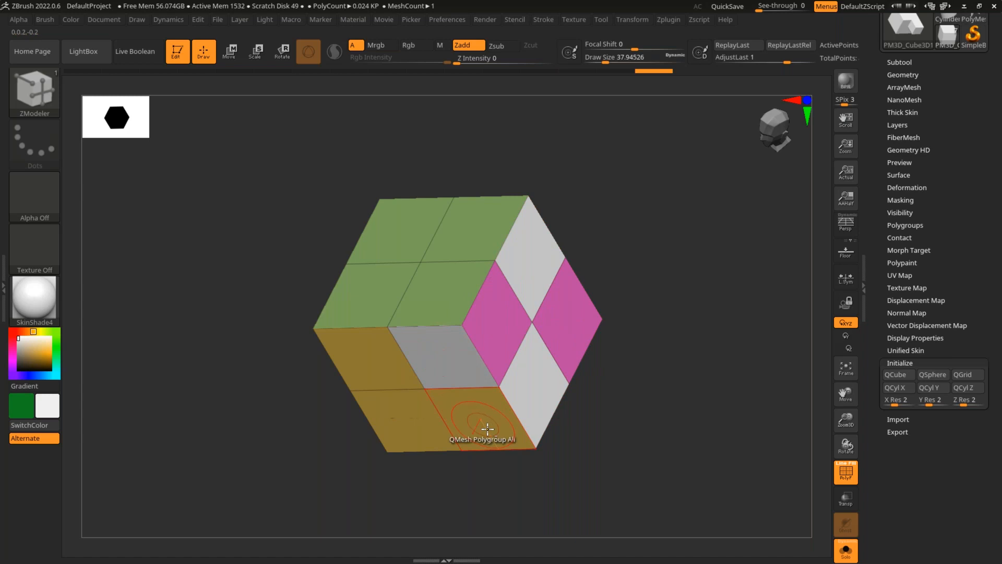
pyautogui.keyDown('alt'); pyautogui.click(404, 423); pyautogui.keyUp('alt')
pyautogui.keyDown('alt'); pyautogui.click(399, 230); pyautogui.keyUp('alt')
pyautogui.keyDown('alt'); pyautogui.click(439, 292); pyautogui.keyUp('alt')
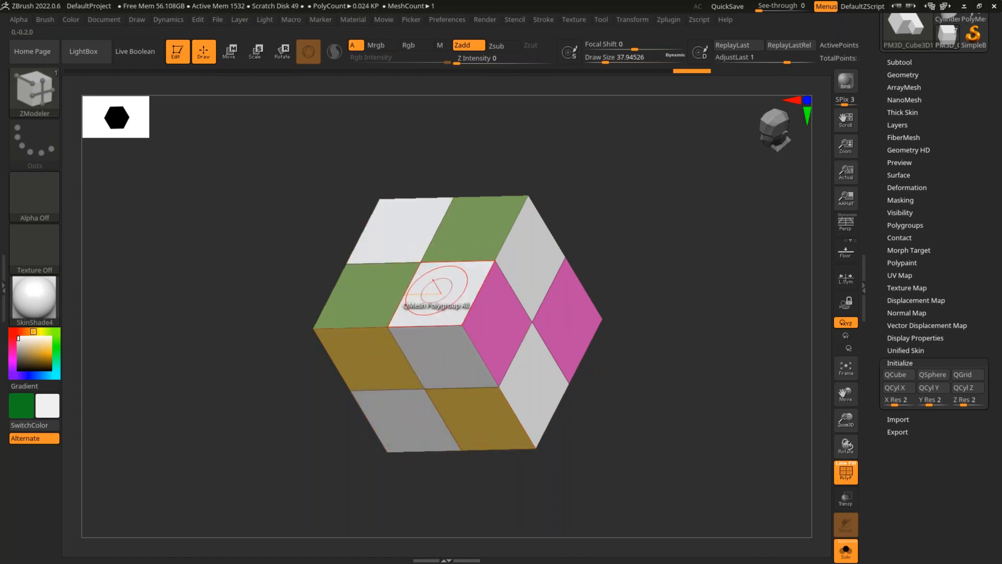
pyautogui.click(442, 360)
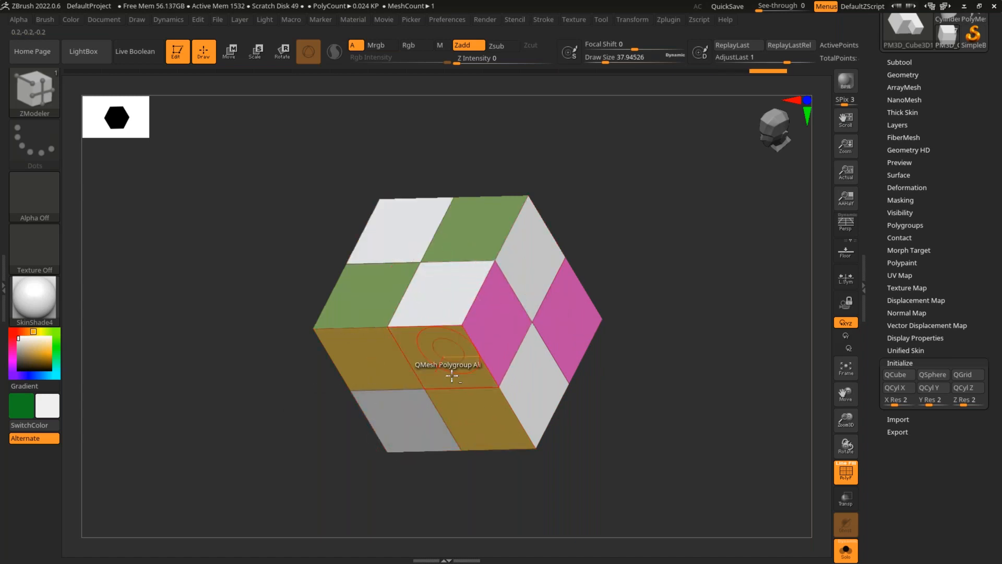
# Try extruding the checkerboard-marked faces outward with QMesh and undo each attempt.
pyautogui.moveTo(538, 268); pyautogui.dragTo(579, 258)
pyautogui.hotkey('ctrl', 'z')
pyautogui.keyDown('alt'); pyautogui.click(540, 265); pyautogui.keyUp('alt')
pyautogui.hotkey('ctrl', 'z')
pyautogui.moveTo(422, 297); pyautogui.dragTo(385, 288)
pyautogui.hotkey('ctrl', 'z')
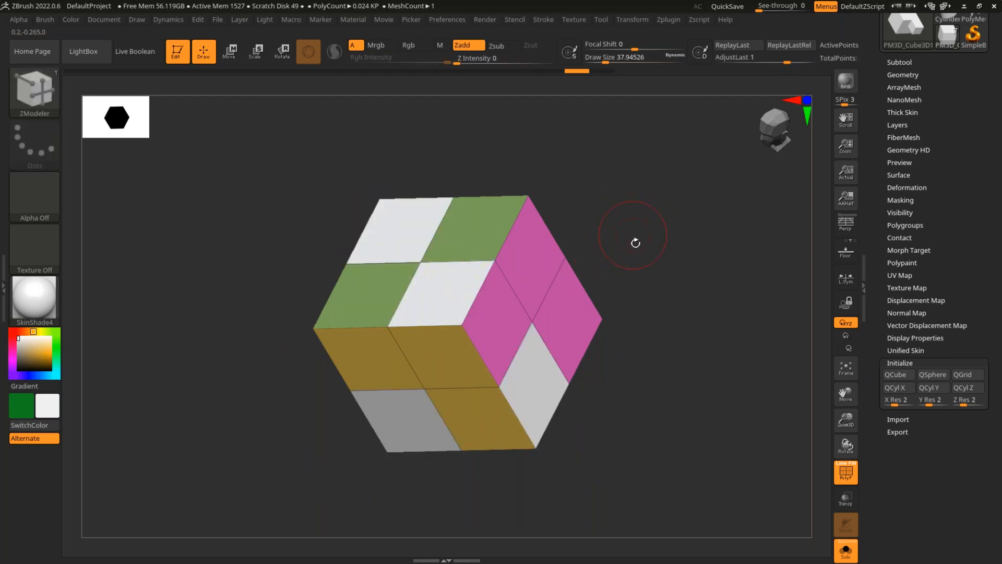
# Undo the remaining temporary polygroup marks on the cube.
pyautogui.hotkey('ctrl', 'z')
pyautogui.hotkey('ctrl', 'z')
pyautogui.hotkey('ctrl', 'z')
pyautogui.hotkey('ctrl', 'z')
pyautogui.hotkey('ctrl', 'z')
pyautogui.hotkey('ctrl', 'z')
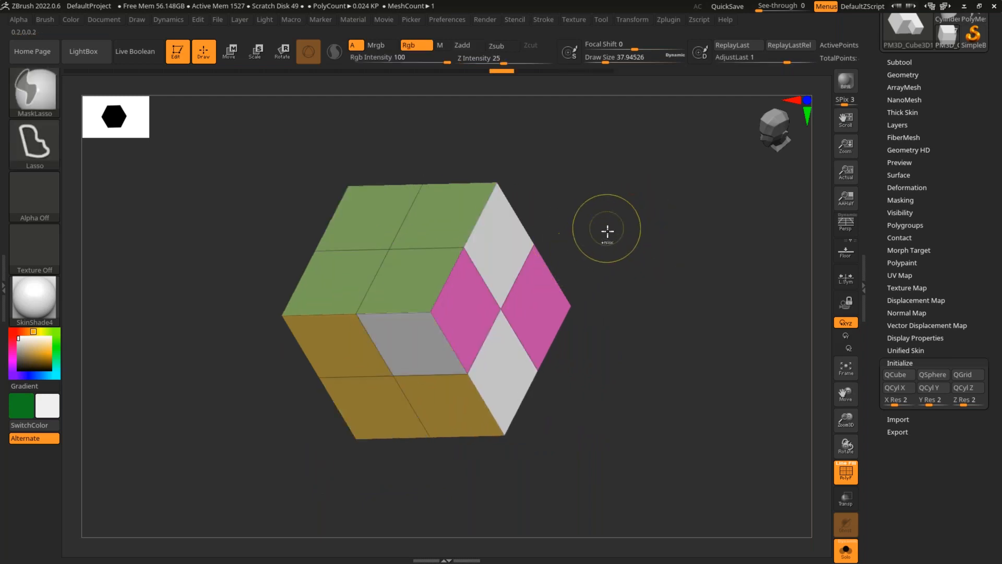
pyautogui.hotkey('ctrl', 'z')
pyautogui.hotkey('ctrl', 'z')
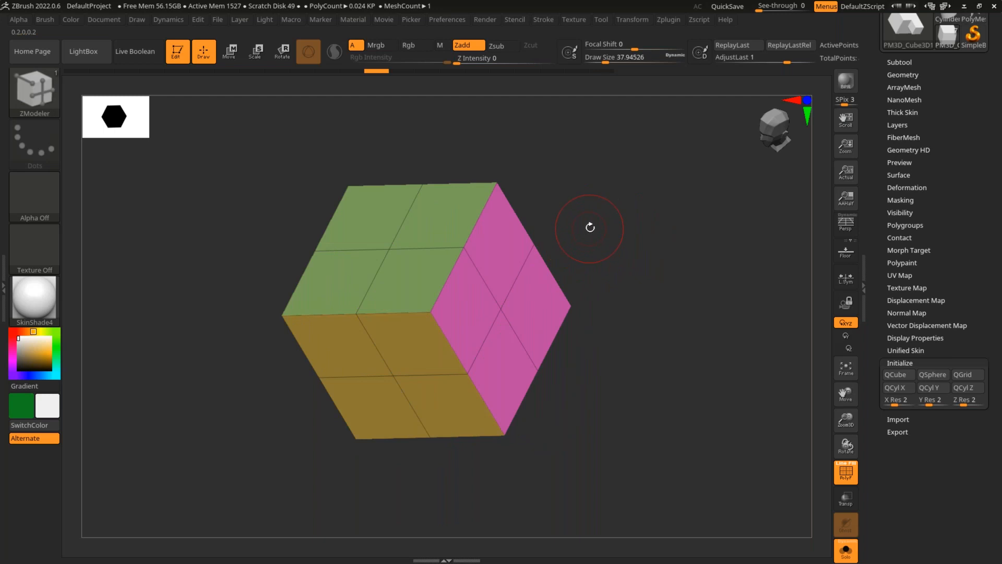
# Try assigning a new polygroup colour to the upper-right green face, and undo it.
pyautogui.moveTo(633, 215); pyautogui.dragTo(653, 232)
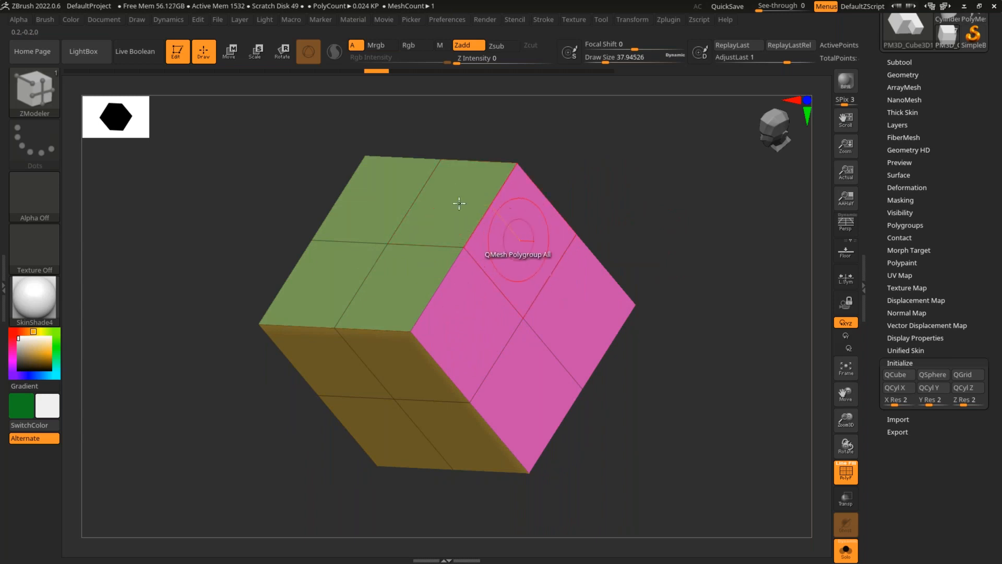
pyautogui.keyDown('alt'); pyautogui.moveTo(675, 172); pyautogui.dragTo(665, 217); pyautogui.keyUp('alt')
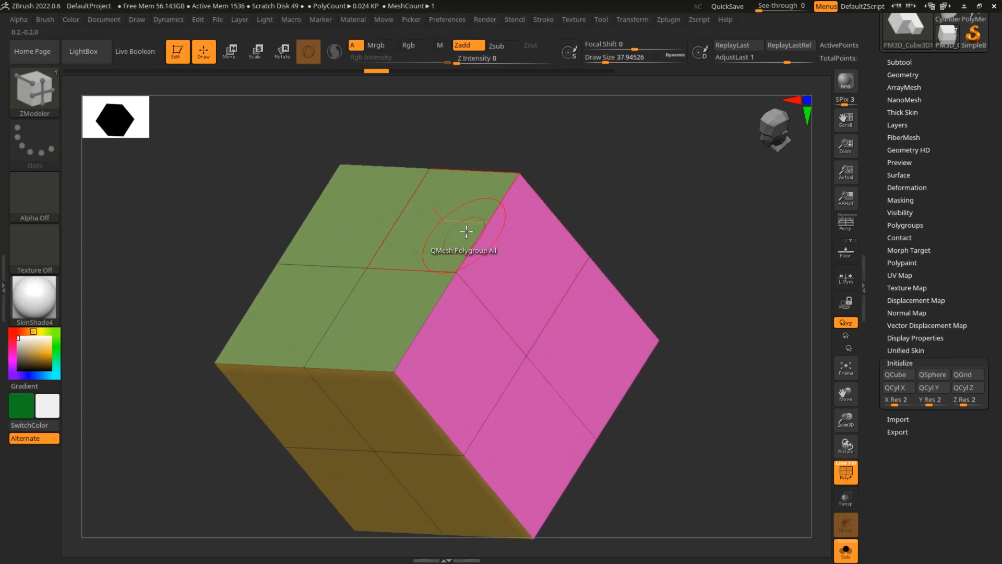
pyautogui.click(463, 229)
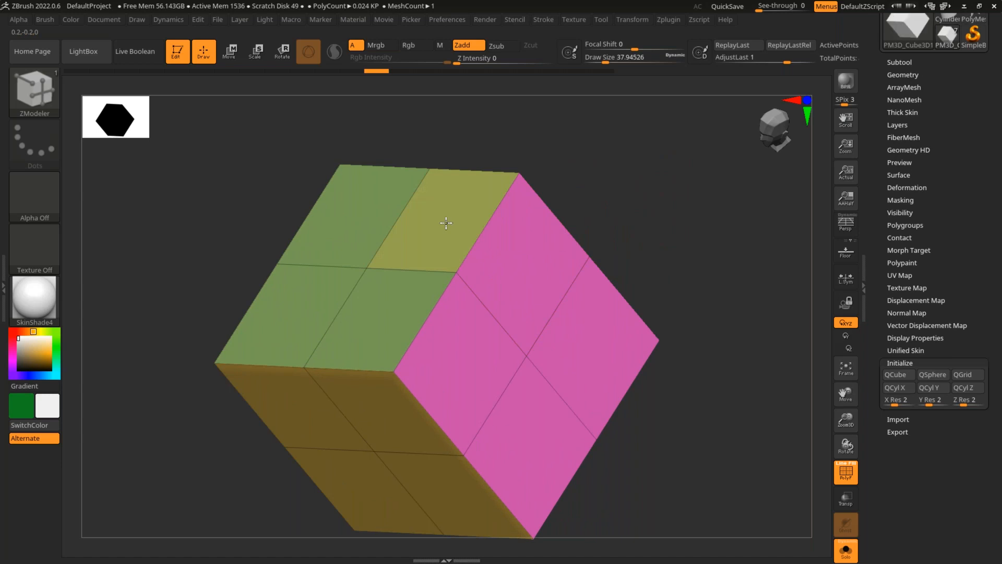
pyautogui.hotkey('ctrl', 'z')
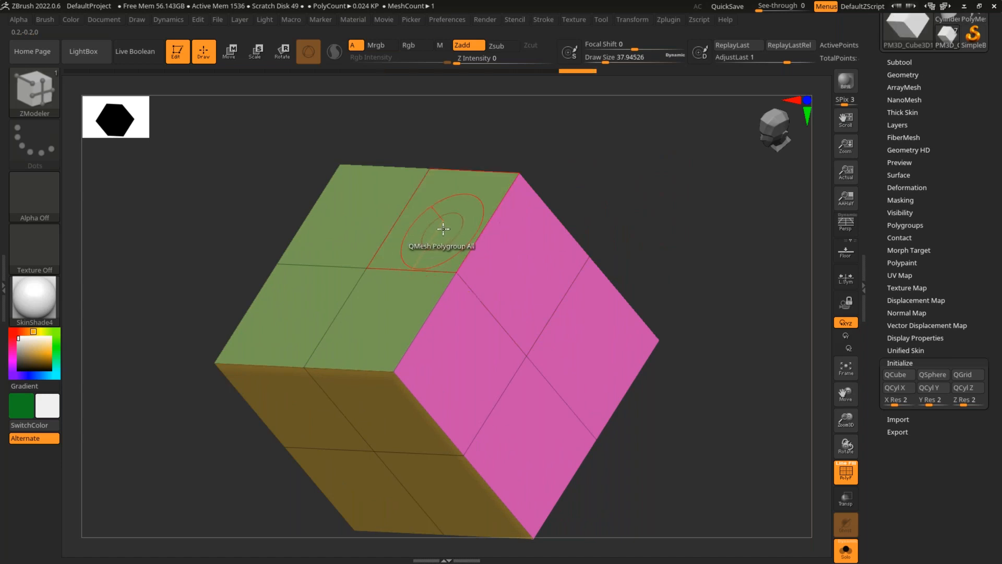
# Try putting the upper-right green face and the two upper pink faces beside it into one new polygroup.
pyautogui.click(449, 213)
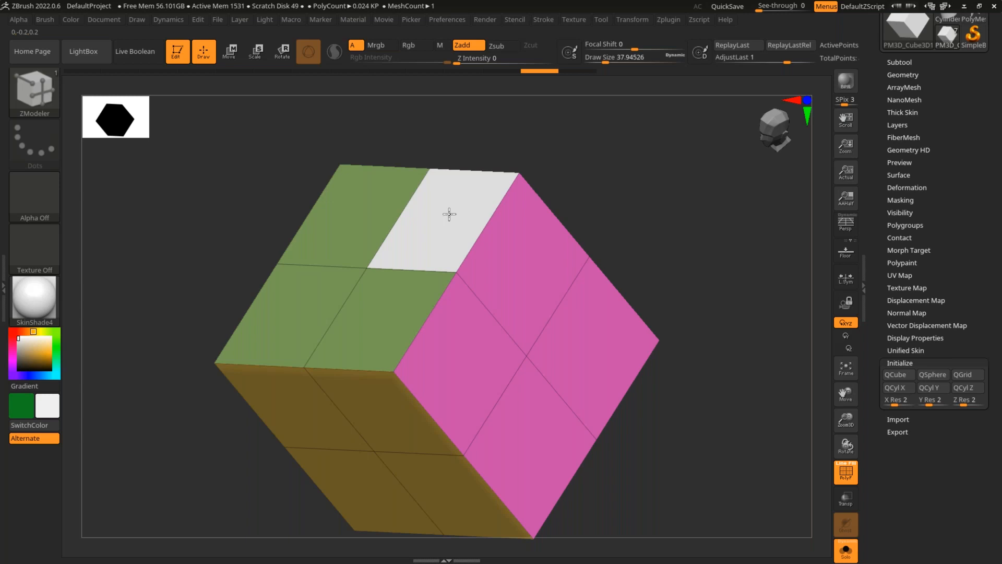
pyautogui.click(449, 214)
pyautogui.click(498, 243)
pyautogui.click(560, 319)
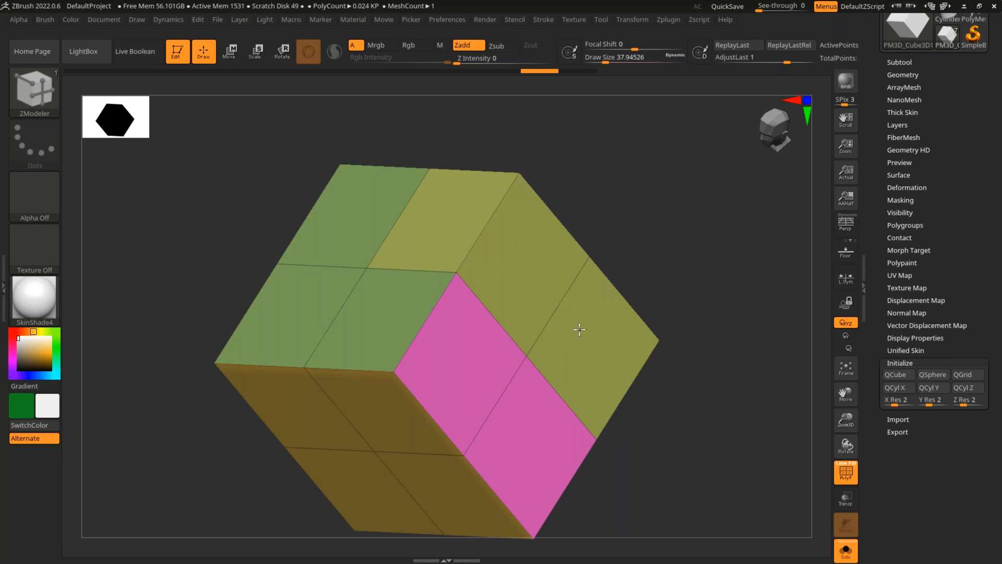
pyautogui.click(477, 235)
pyautogui.click(527, 251)
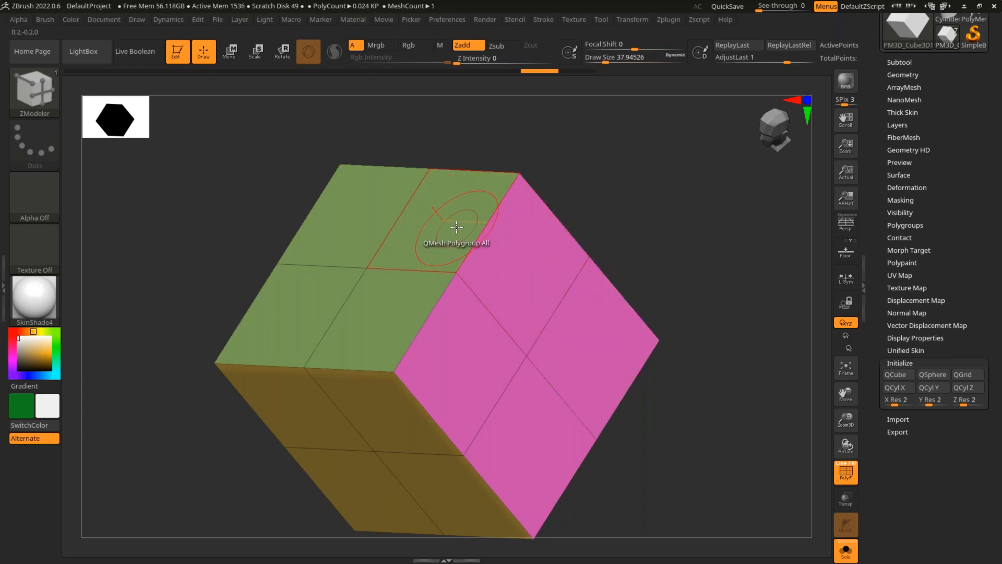
# Try grouping the upper-right green face with all four pink faces in one polygroup, and undo it.
pyautogui.click(442, 201)
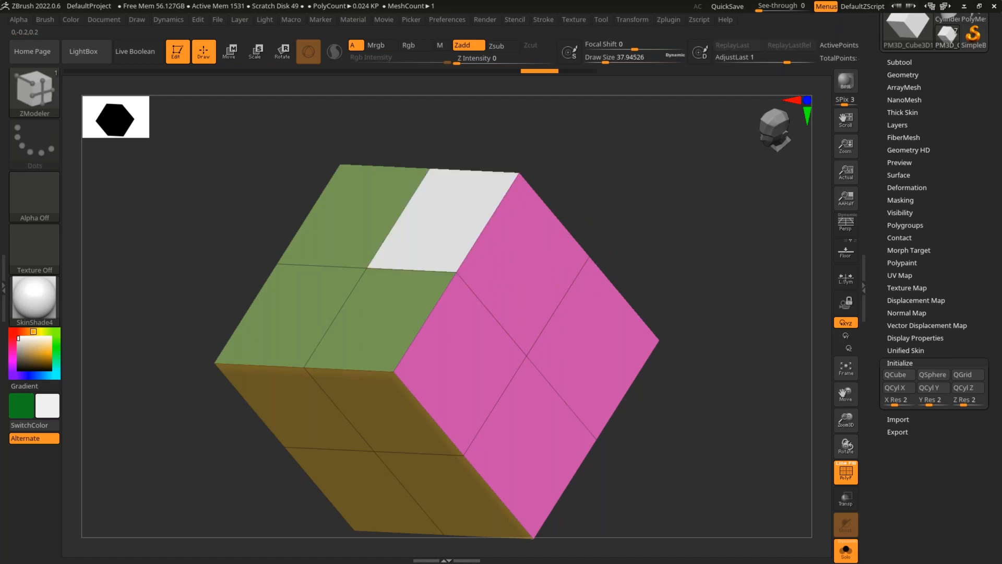
pyautogui.click(446, 198)
pyautogui.click(478, 221)
pyautogui.click(542, 288)
pyautogui.click(559, 376)
pyautogui.click(511, 405)
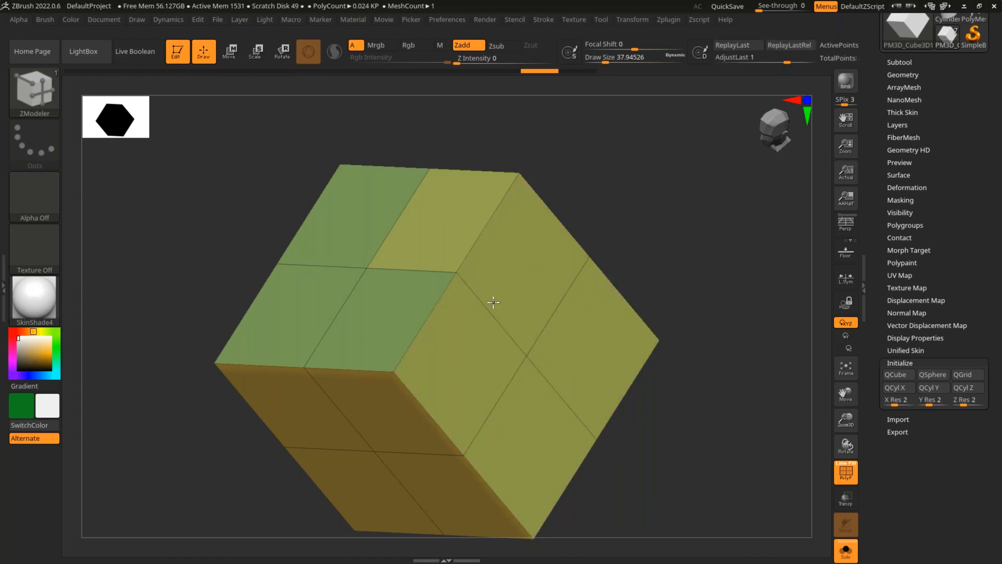
pyautogui.press('ctrl')
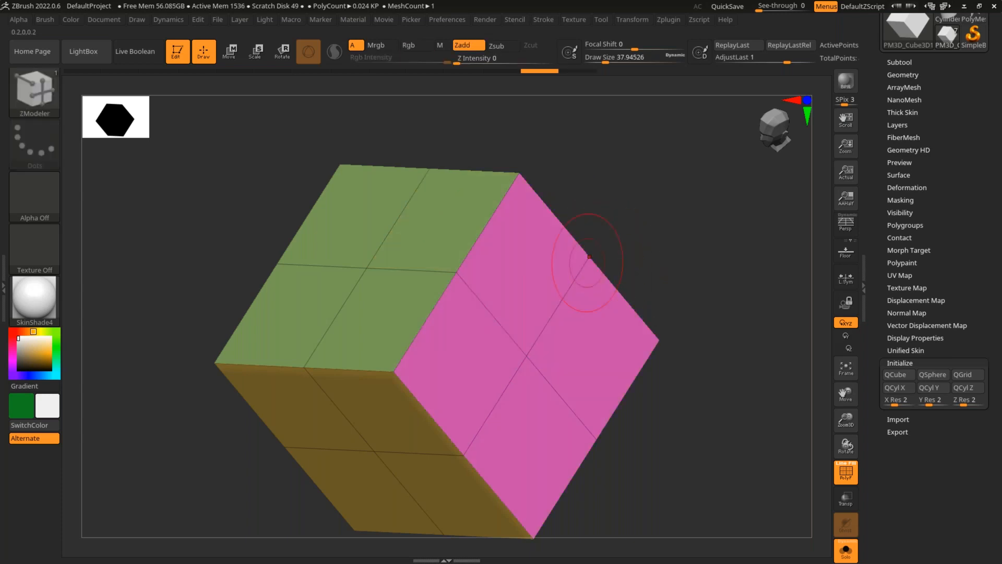
# Try assigning one shared polygroup colour to two diagonal green faces, the upper pink face and the upper-left brown face.
pyautogui.keyDown('alt'); pyautogui.moveTo(673, 233); pyautogui.dragTo(660, 182); pyautogui.keyUp('alt')
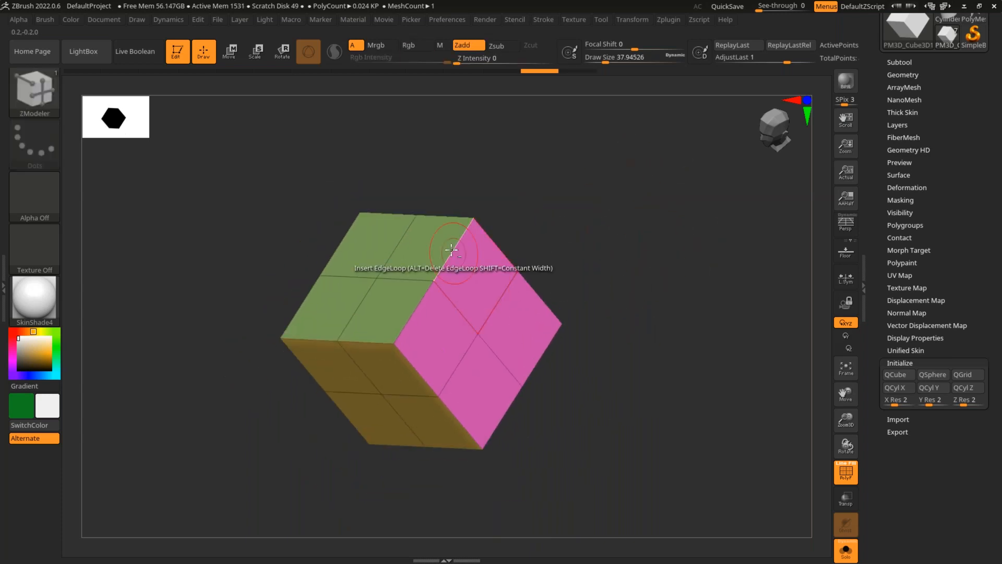
pyautogui.click(473, 274)
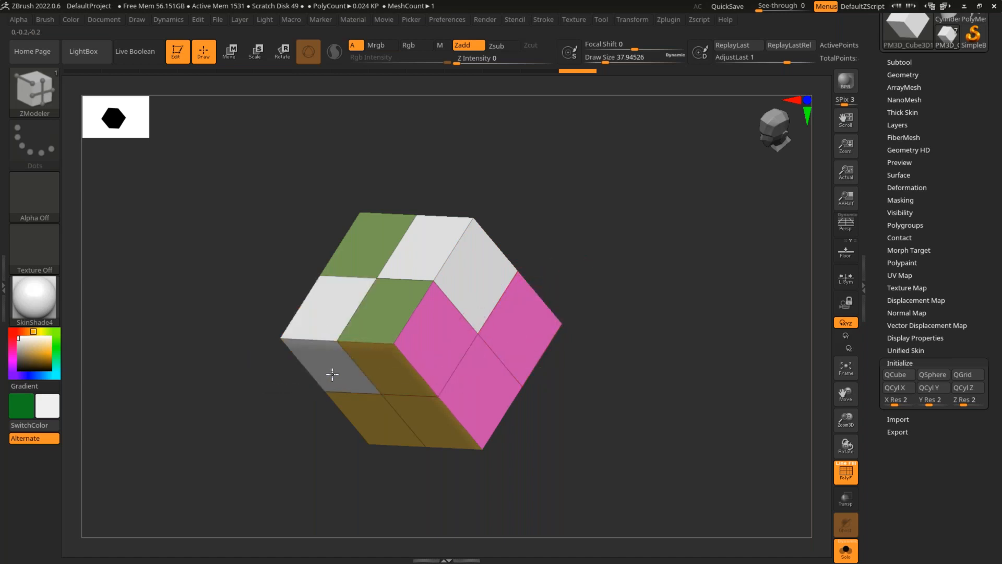
pyautogui.click(332, 374)
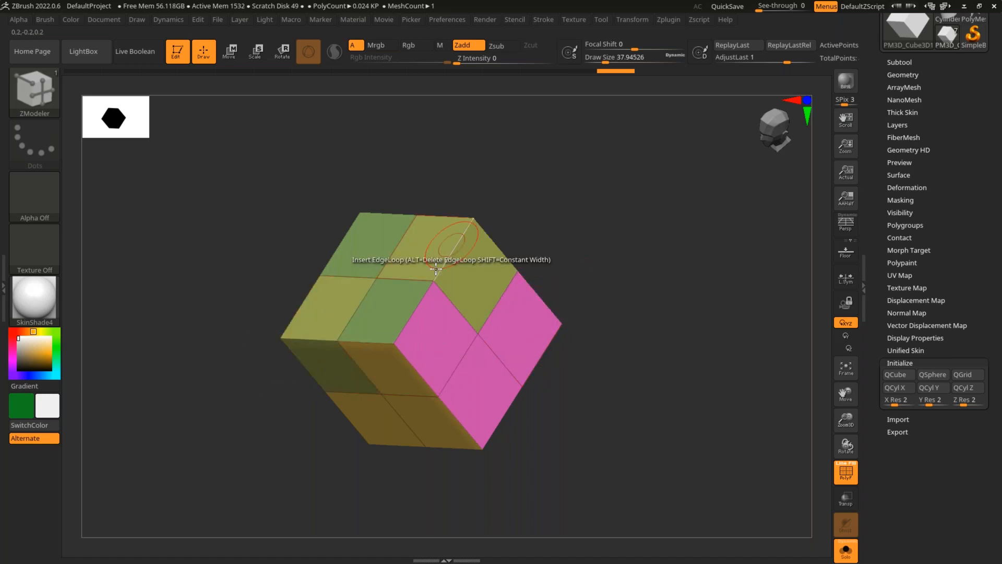
pyautogui.click(463, 268)
pyautogui.click(481, 279)
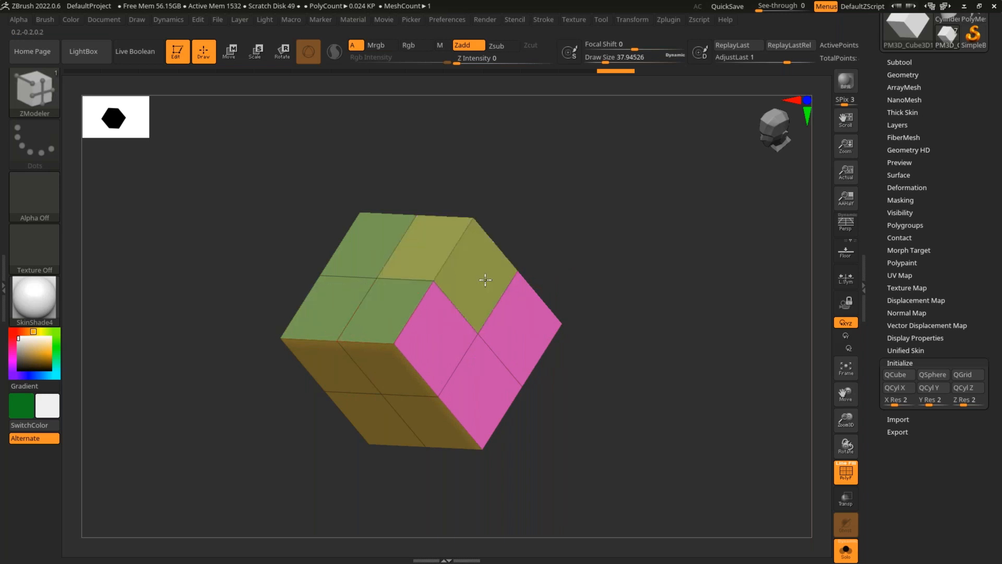
pyautogui.click(327, 317)
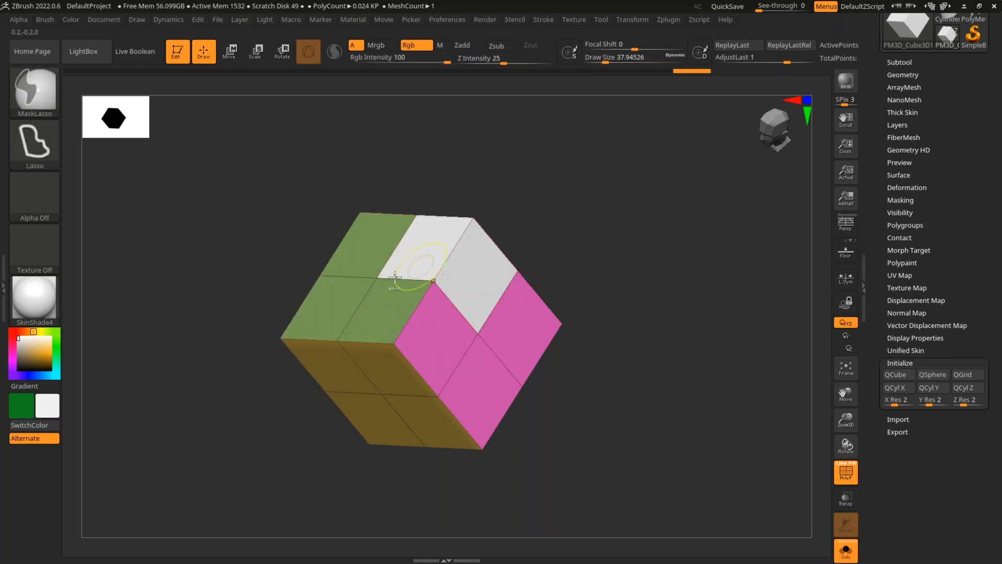
pyautogui.click(324, 369)
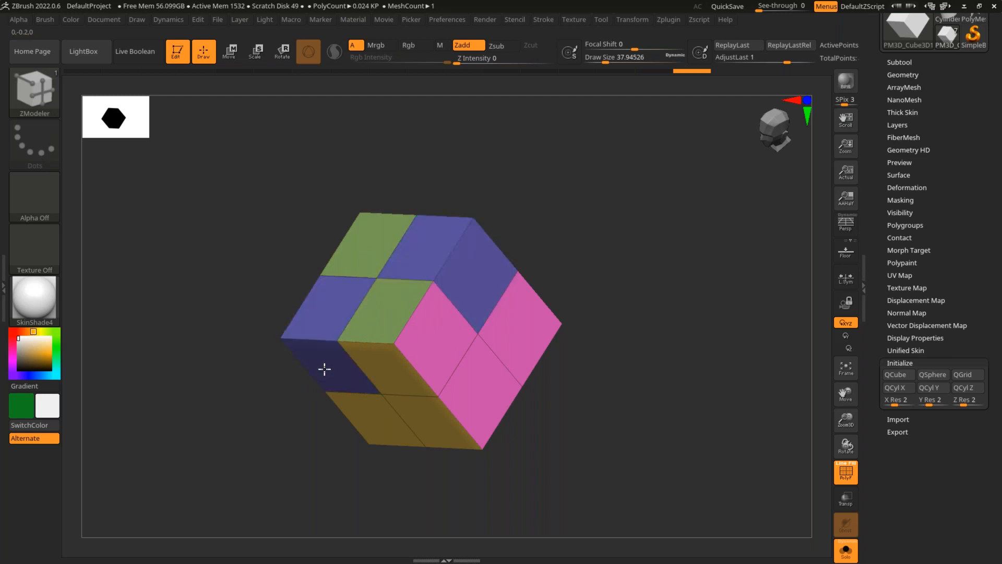
# Undo the shared polygroup assignment on the separated green, pink and brown faces.
pyautogui.press('alt')
pyautogui.press('alt')
pyautogui.hotkey('ctrl', 'z')
pyautogui.hotkey('ctrl', 'z')
pyautogui.hotkey('ctrl', 'z')
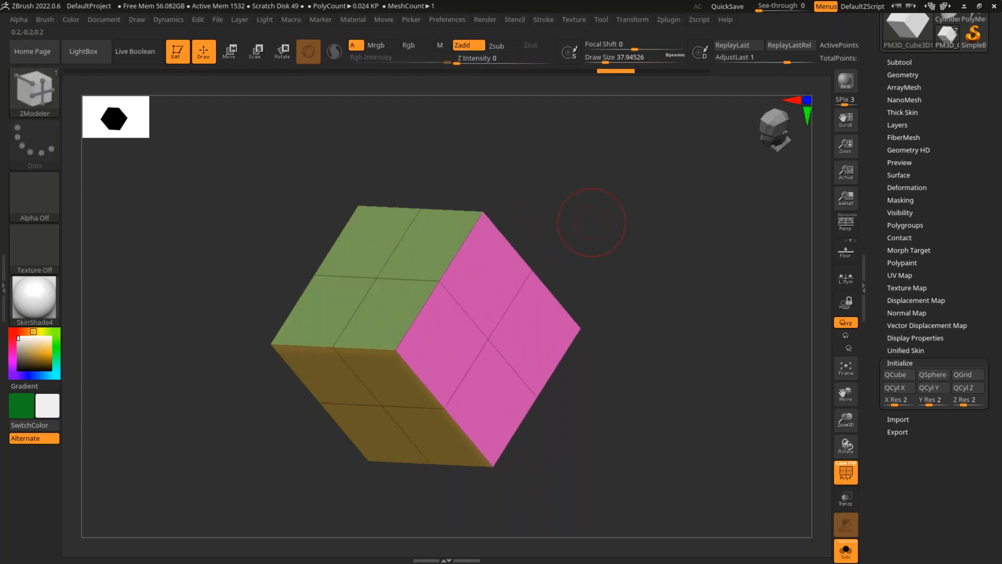
pyautogui.hotkey('ctrl', 'z')
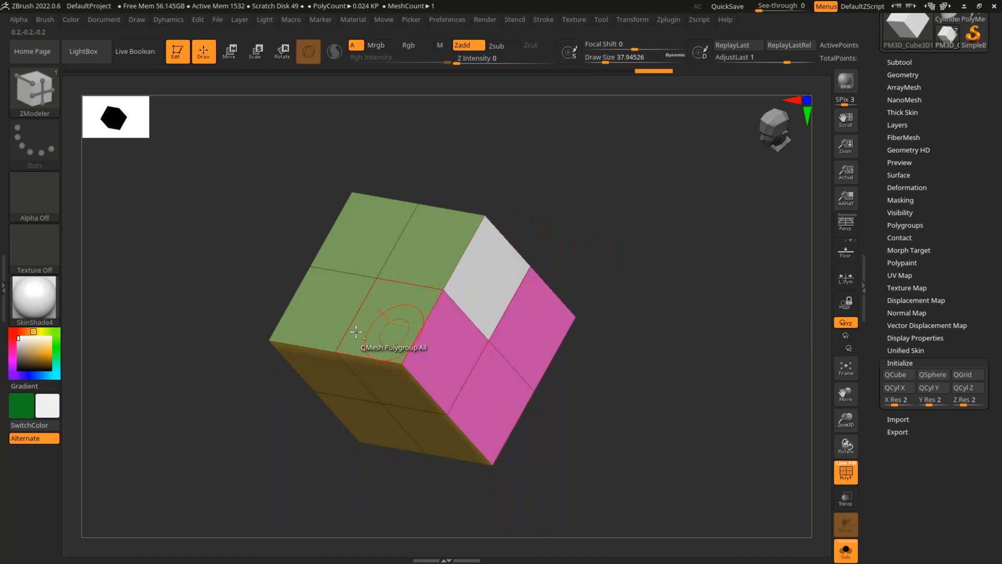
# Mark the lower-left green face along with the upper pink face, try extruding them with QMesh, and undo it.
pyautogui.click(336, 326)
pyautogui.moveTo(480, 282); pyautogui.dragTo(537, 273)
pyautogui.hotkey('ctrl', 'z')
pyautogui.hotkey('ctrl', 'z')
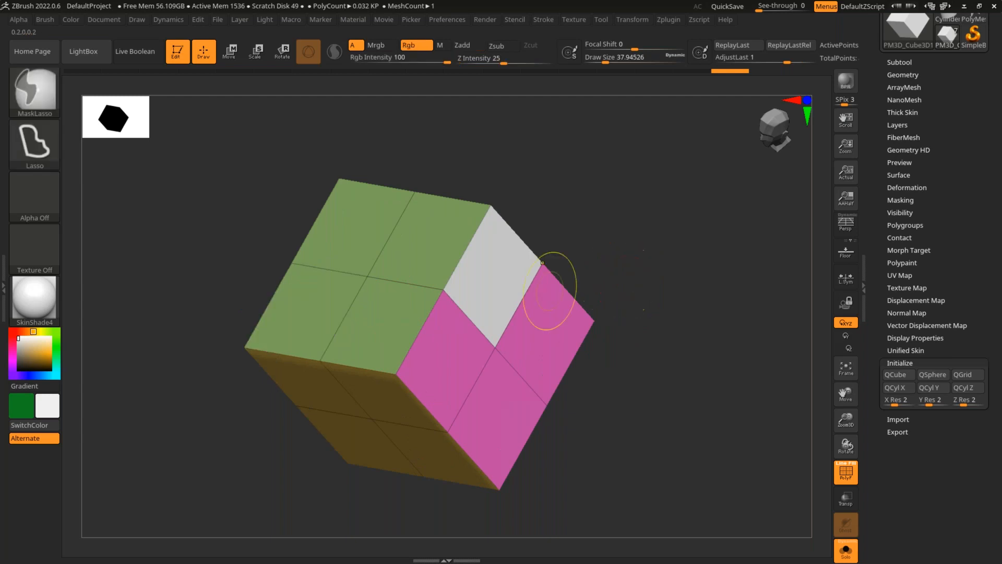
# Try another QMesh extrusion from the cube's pink side, and undo it together with the temporary polygroup mark.
pyautogui.hotkey('ctrl', 'z')
pyautogui.moveTo(559, 324); pyautogui.dragTo(633, 342)
pyautogui.moveTo(637, 339); pyautogui.dragTo(661, 293)
pyautogui.hotkey('ctrl', 'z')
pyautogui.hotkey('ctrl', 'z')
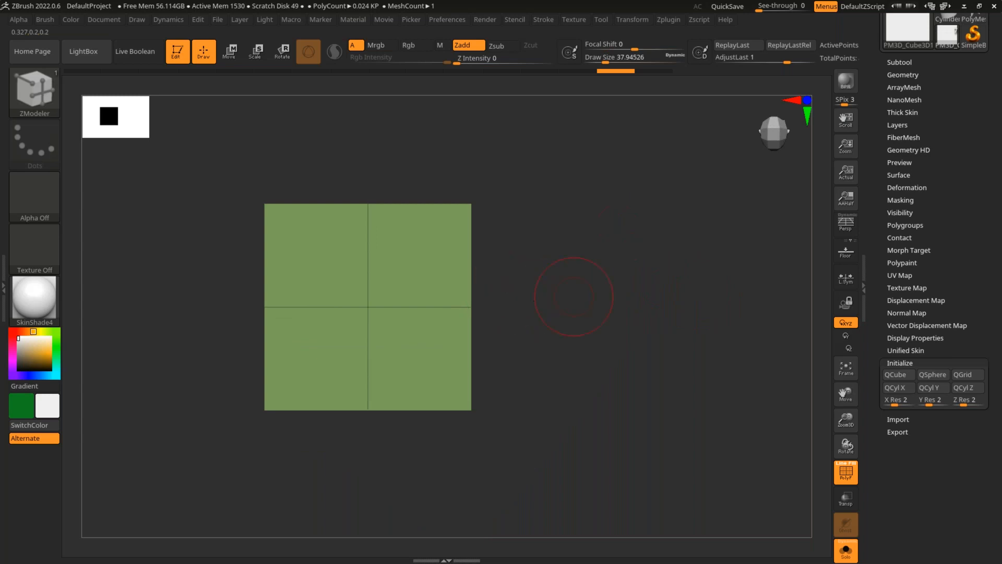
pyautogui.moveTo(593, 257); pyautogui.dragTo(572, 288)
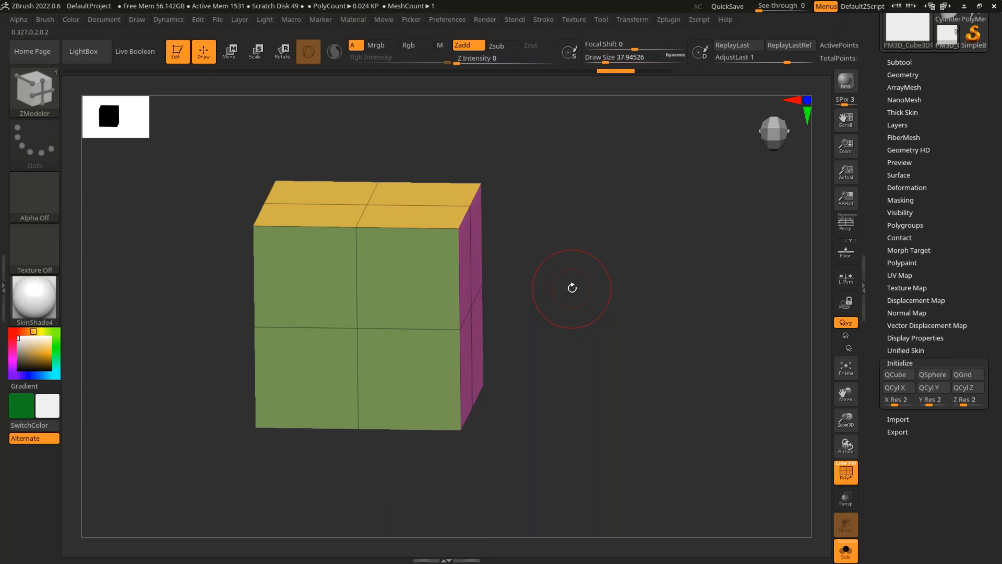
# View the complete jack-o'-lantern with all visible subtools framed, and isolate the cube again.
pyautogui.click(849, 552)
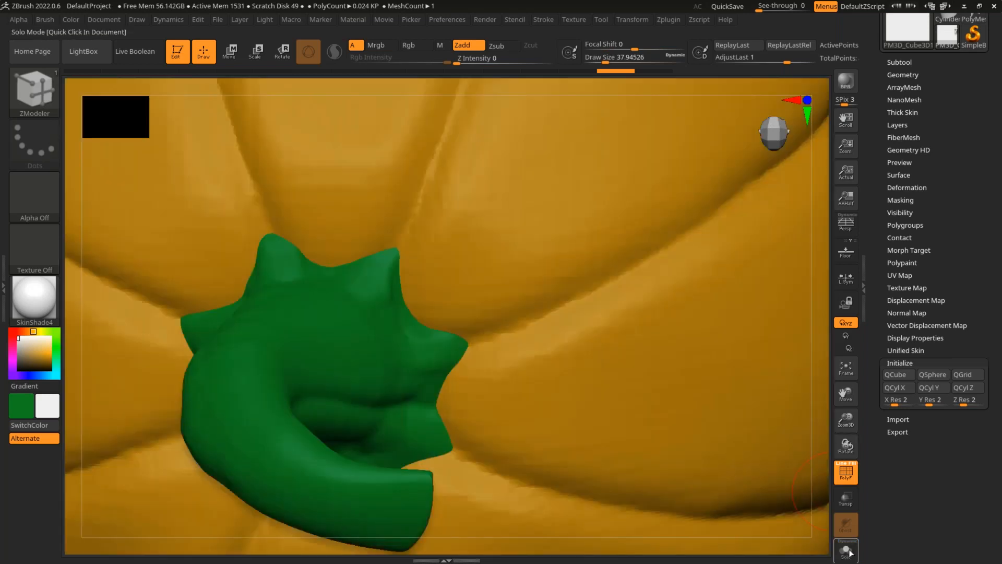
pyautogui.press('f')
pyautogui.moveTo(690, 338); pyautogui.dragTo(740, 406)
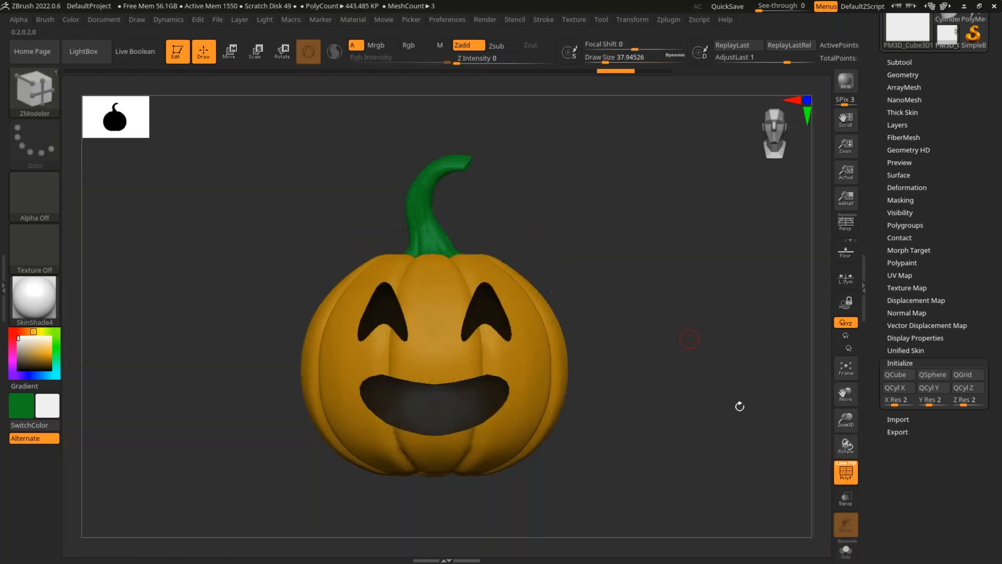
pyautogui.click(845, 549)
pyautogui.moveTo(646, 360); pyautogui.dragTo(631, 338)
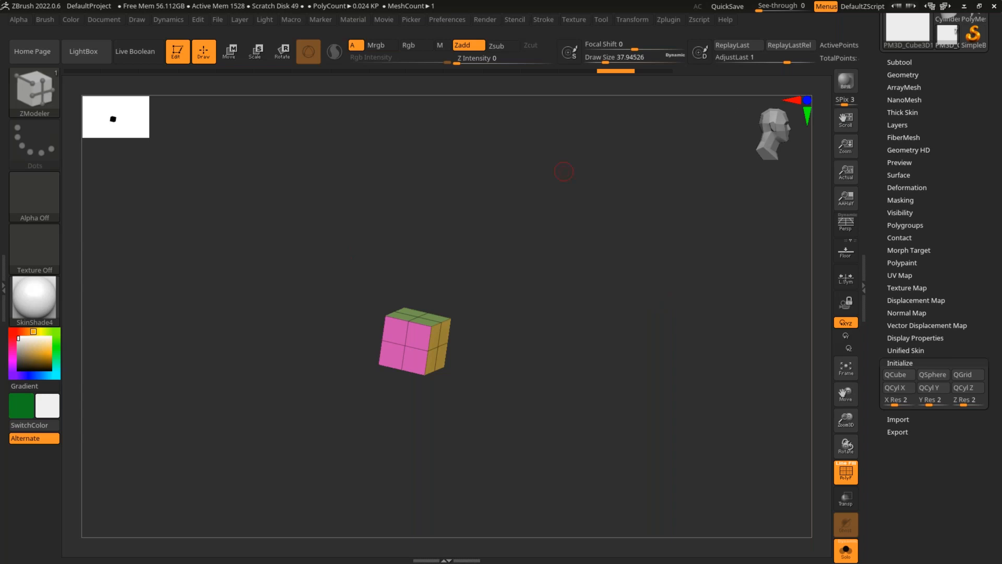
# Make the UMesh_Demystifiy_Jack_o_Lantern_Prep pumpkin body the active subtool.
pyautogui.moveTo(957, 132); pyautogui.dragTo(965, 261)
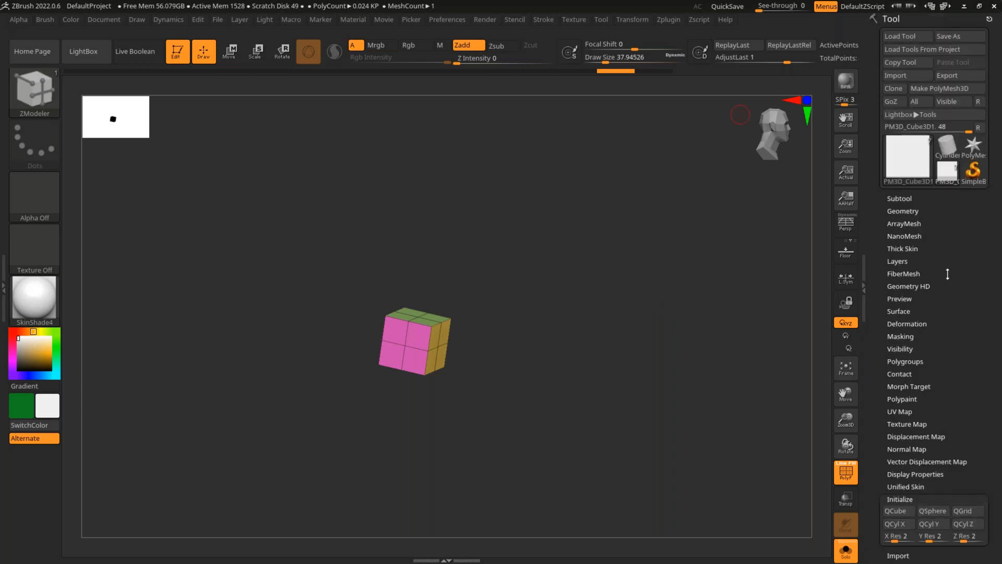
pyautogui.click(911, 200)
pyautogui.click(936, 116)
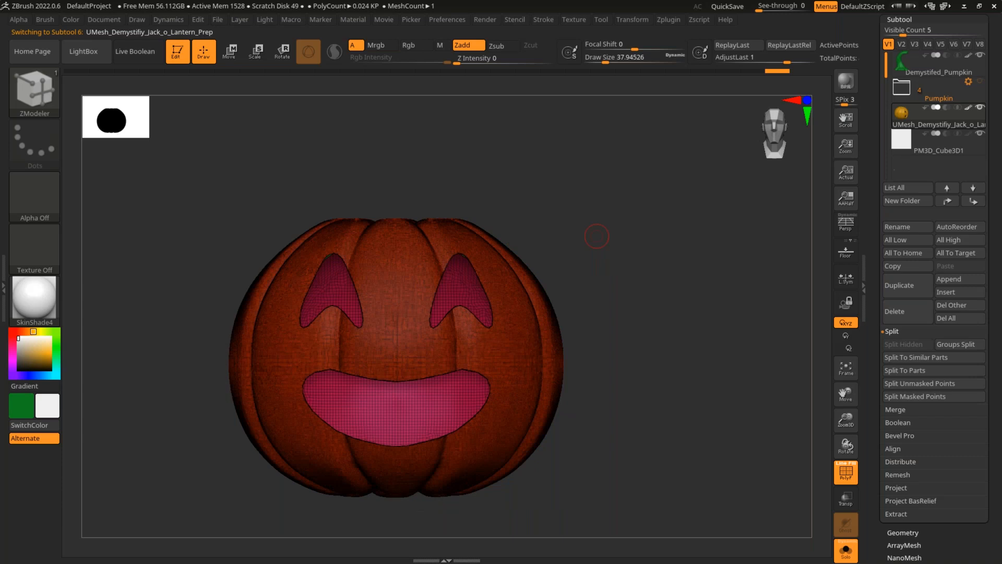
# Examine the pumpkin body with and without its polyframe, and check its active and total point counts.
pyautogui.keyDown('alt'); pyautogui.moveTo(596, 236); pyautogui.dragTo(641, 240); pyautogui.keyUp('alt')
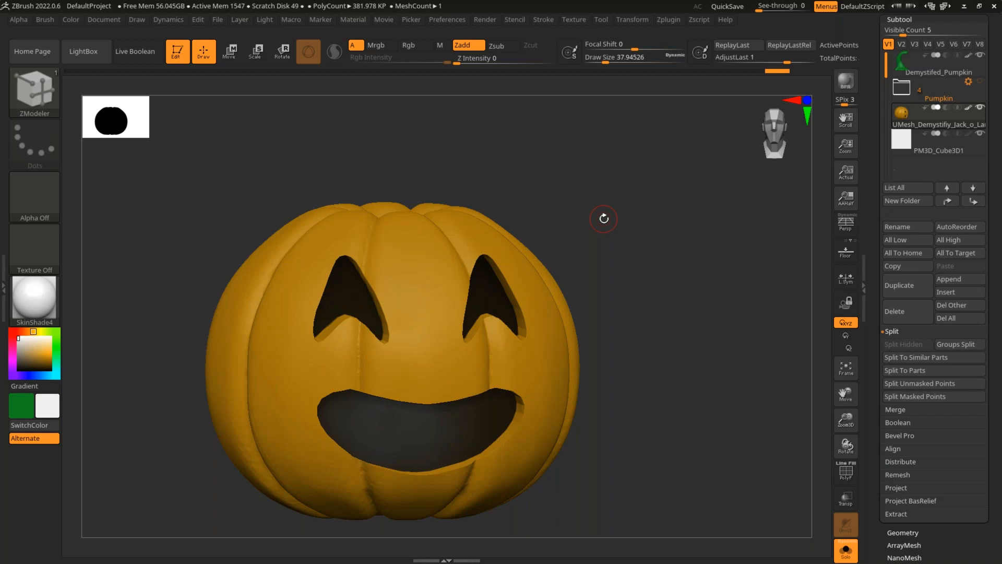
pyautogui.keyDown('alt'); pyautogui.moveTo(636, 253); pyautogui.dragTo(656, 243); pyautogui.keyUp('alt')
pyautogui.hotkey('shift', 'f')
pyautogui.hotkey('shift', 'f')
pyautogui.hotkey('shift', 'f')
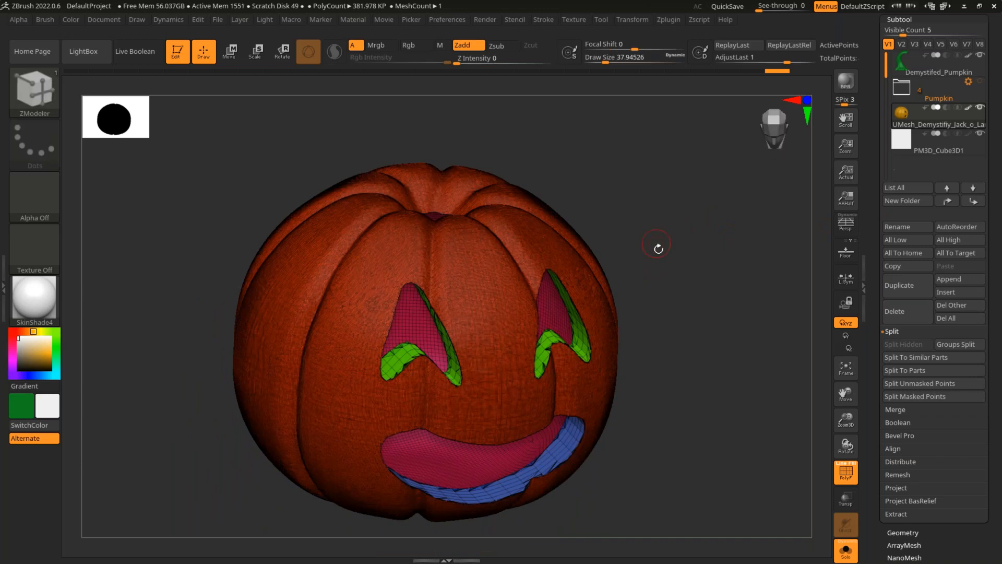
pyautogui.click(863, 284)
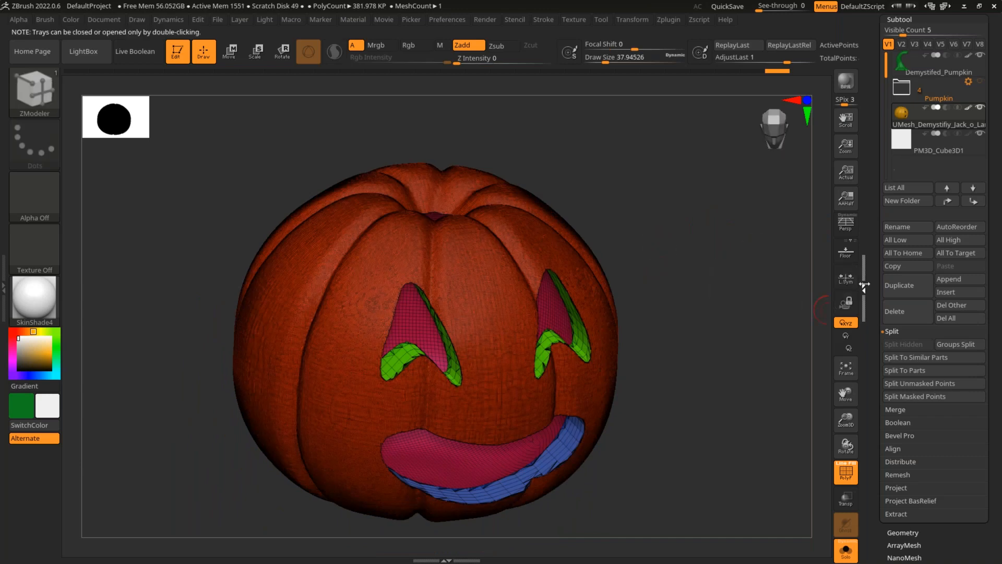
pyautogui.doubleClick(864, 285)
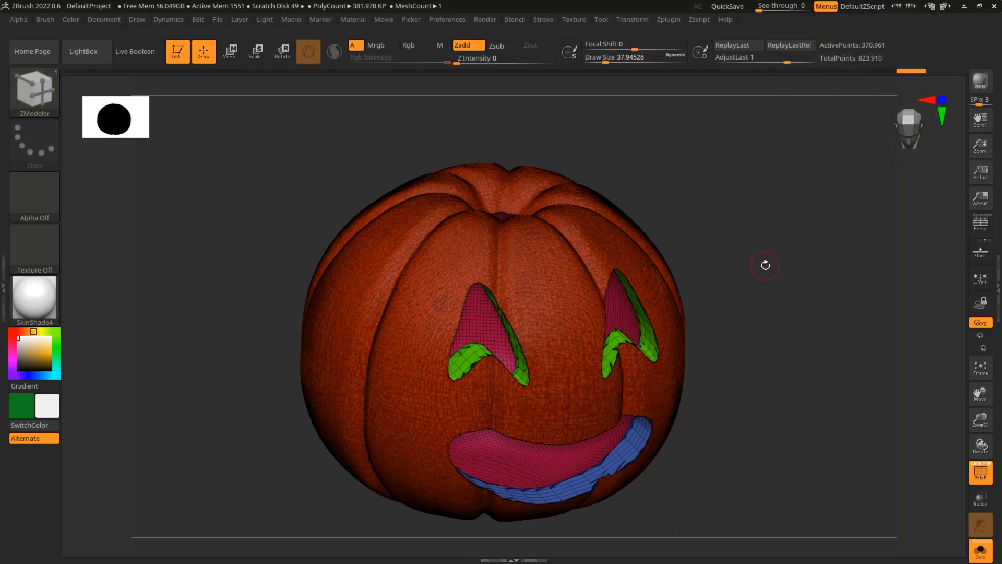
pyautogui.click(996, 286)
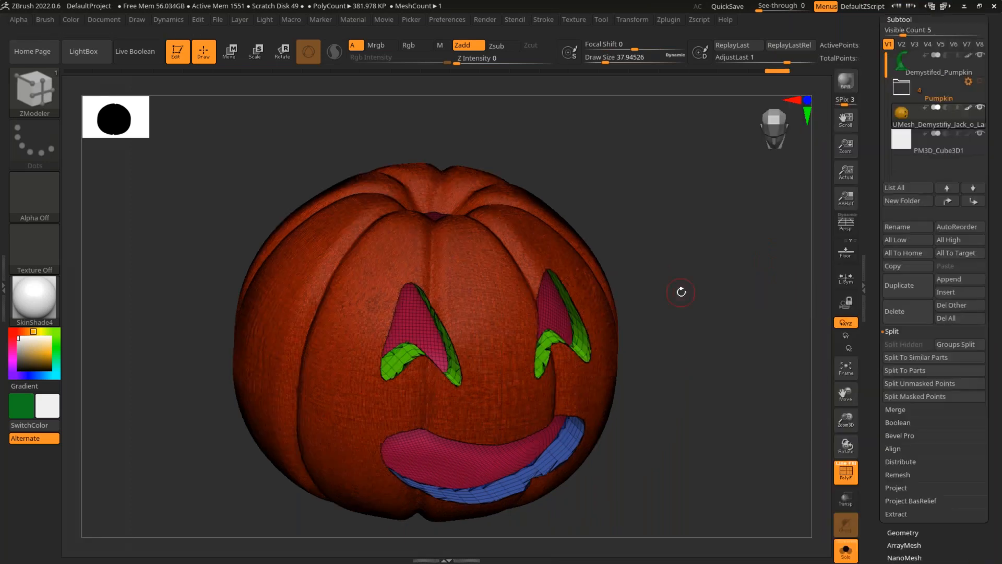
# Examine the pumpkin's dense wireframe and the polygroups around the carved eyes and mouth from front and angled views.
pyautogui.moveTo(682, 272)
pyautogui.keyDown('shift'); pyautogui.mouseDown()
pyautogui.moveTo(665, 257)
pyautogui.moveTo(685, 277)
pyautogui.mouseUp(); pyautogui.keyUp('shift')
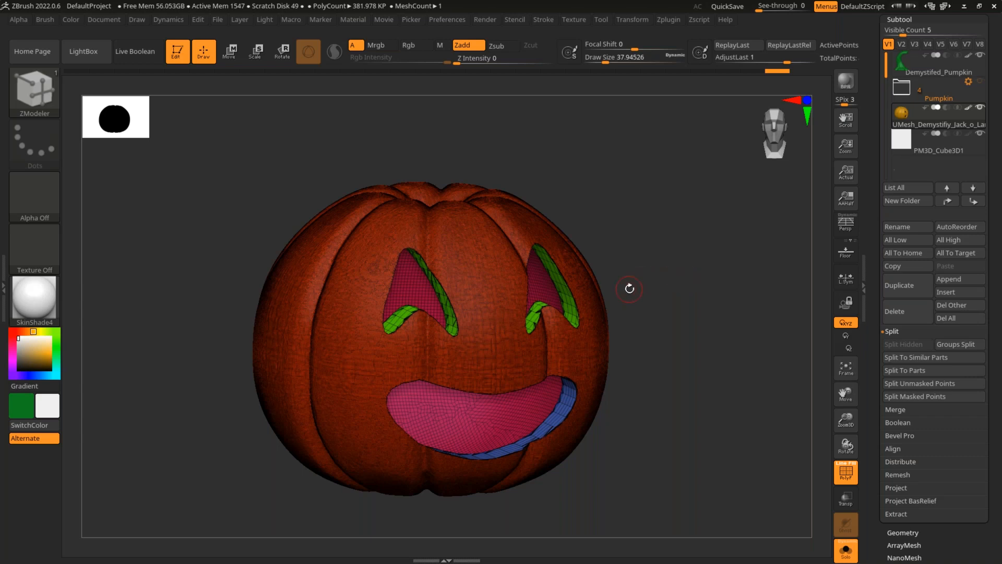
pyautogui.moveTo(681, 279); pyautogui.dragTo(681, 286)
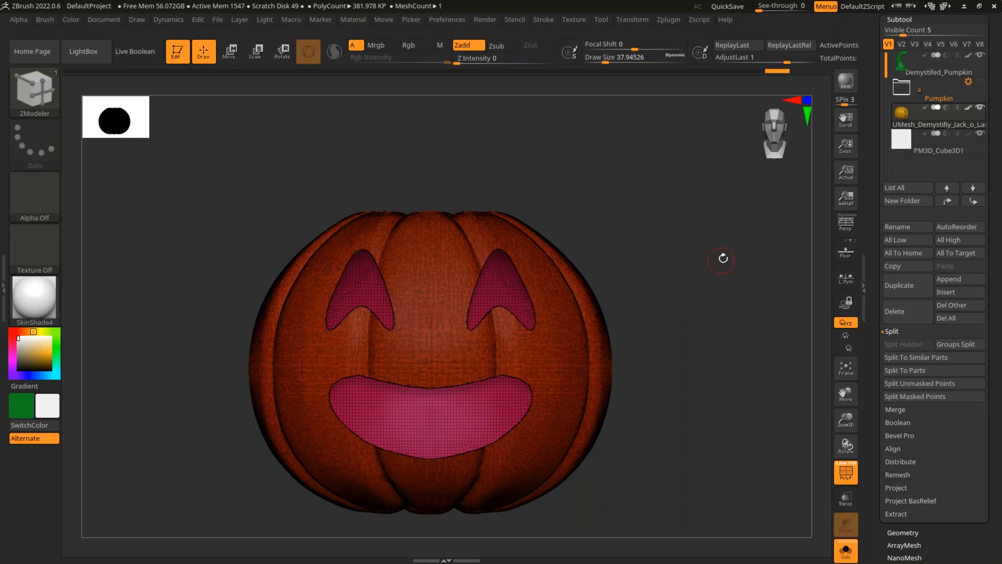
pyautogui.moveTo(666, 229)
pyautogui.keyDown('alt'); pyautogui.mouseDown()
pyautogui.moveTo(664, 250)
pyautogui.moveTo(672, 215)
pyautogui.mouseUp(); pyautogui.keyUp('alt')
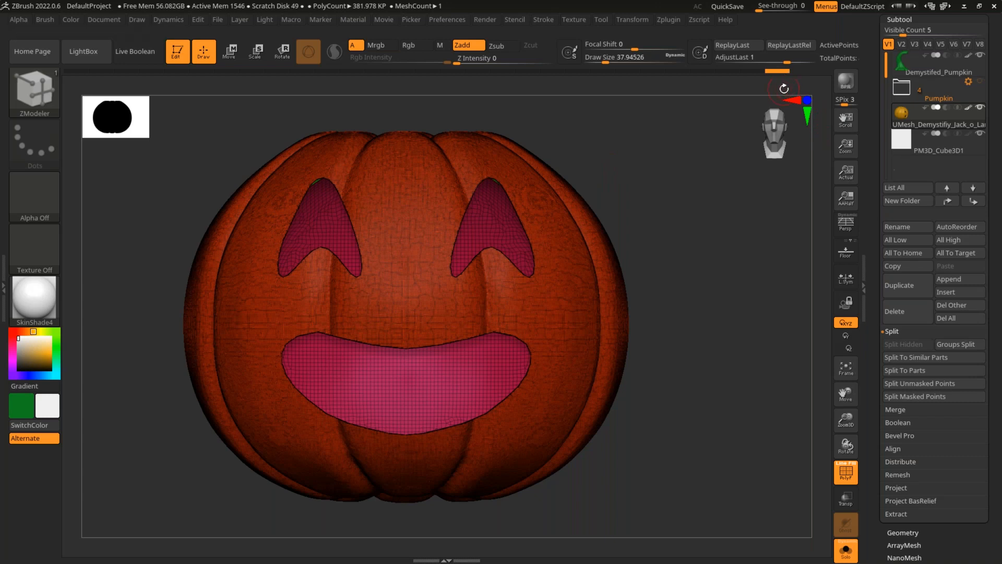
pyautogui.press('shift')
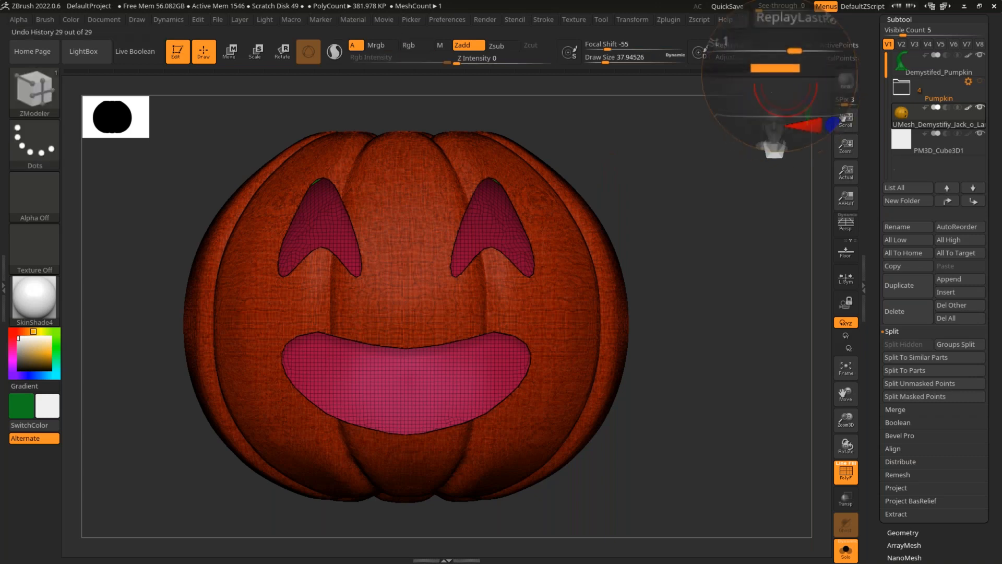
pyautogui.press('ctrl')
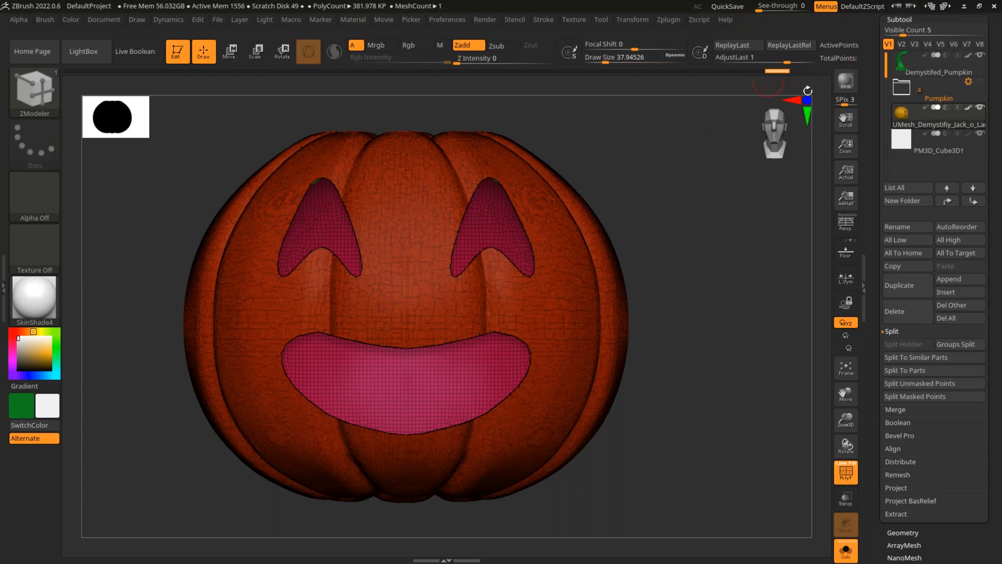
pyautogui.moveTo(647, 266)
pyautogui.mouseDown()
pyautogui.moveTo(726, 266)
pyautogui.moveTo(659, 277)
pyautogui.mouseUp()
pyautogui.hotkey('shift', 'f')
pyautogui.hotkey('shift', 'f')
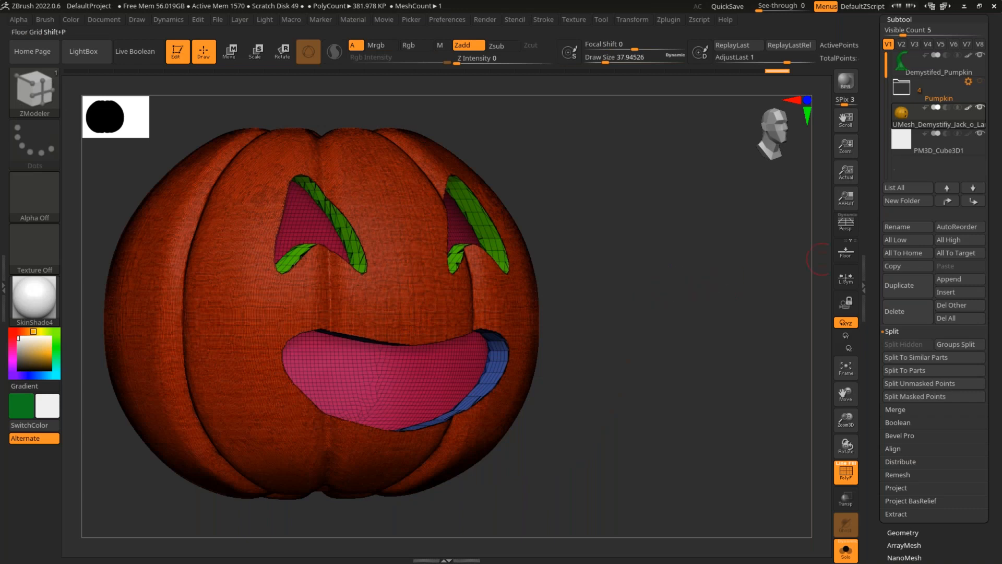
# Enable KeepGroups for ZRemesher on the pumpkin body and set the group border smoothing to 0.
pyautogui.scroll(-5, 907, 243)
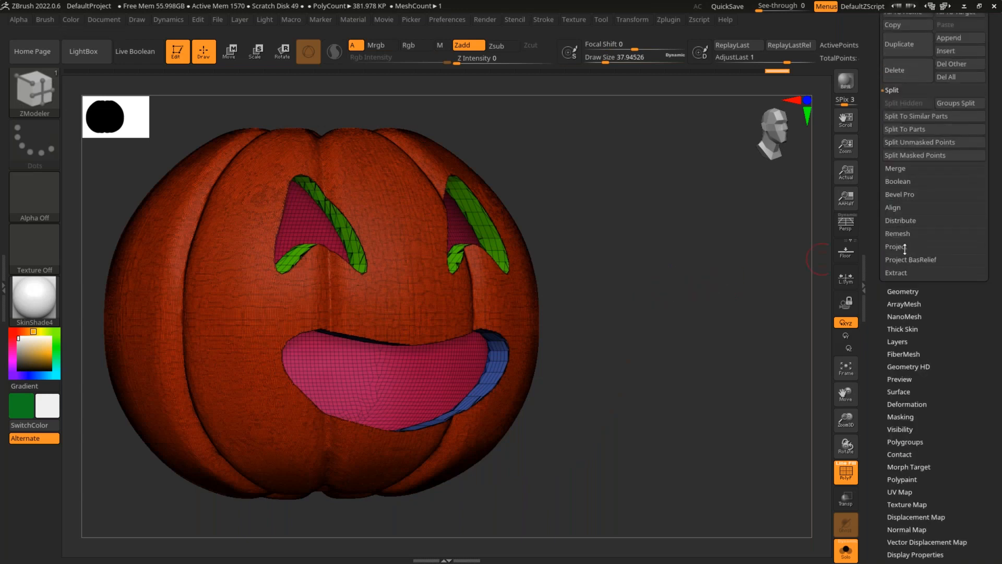
pyautogui.click(916, 289)
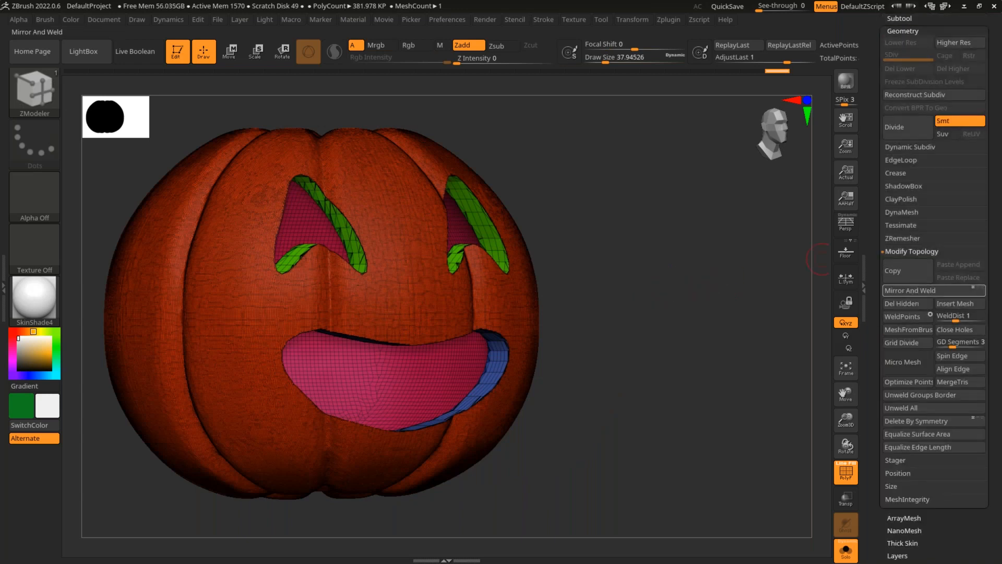
pyautogui.click(903, 238)
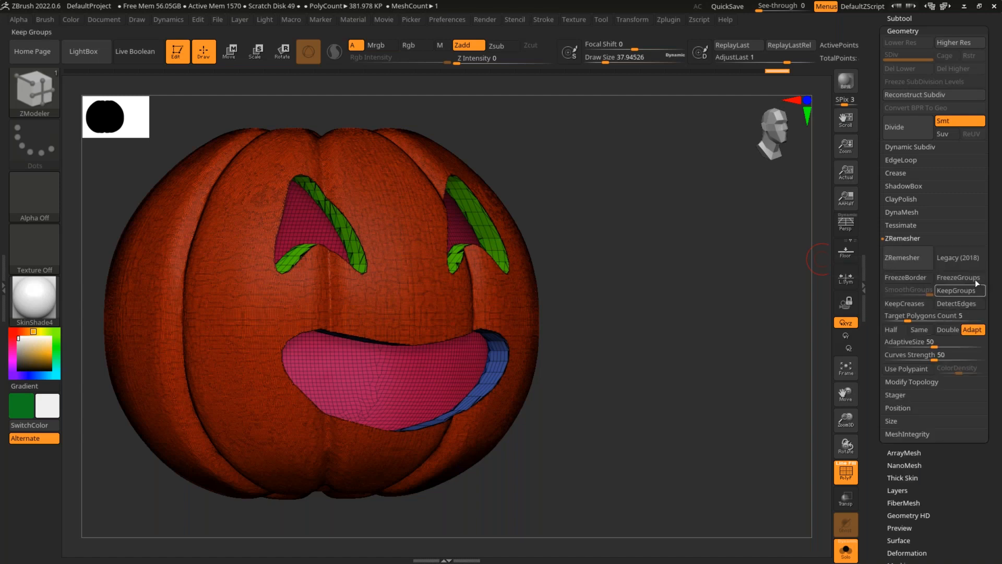
pyautogui.click(958, 292)
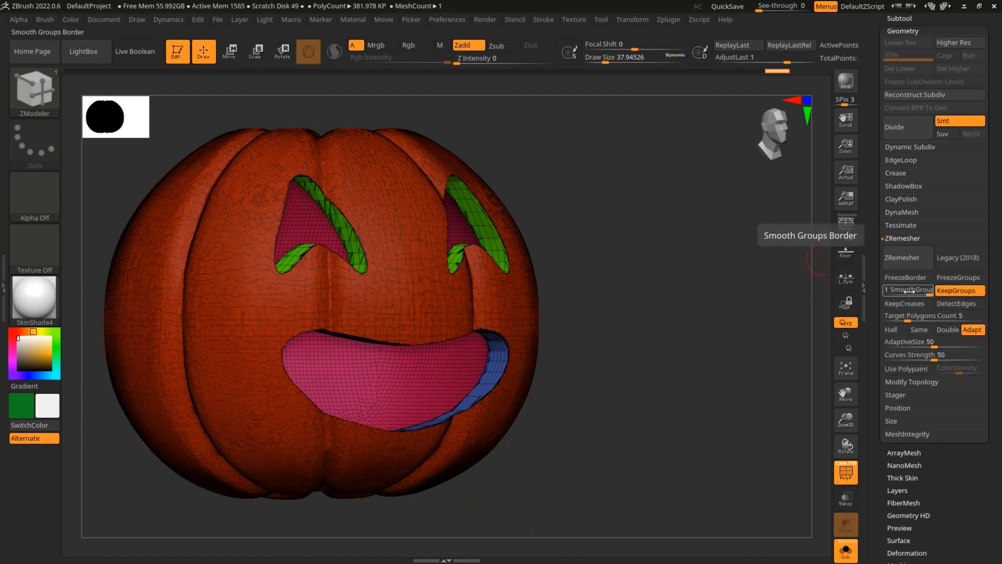
pyautogui.moveTo(909, 291); pyautogui.dragTo(876, 294)
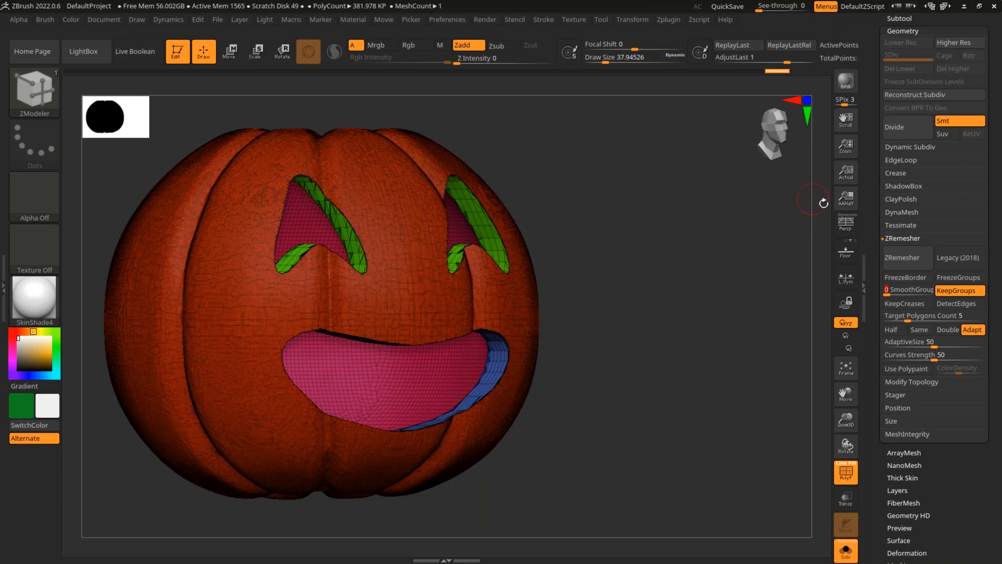
# Check the pumpkin body's active points count before remeshing.
pyautogui.click(863, 270)
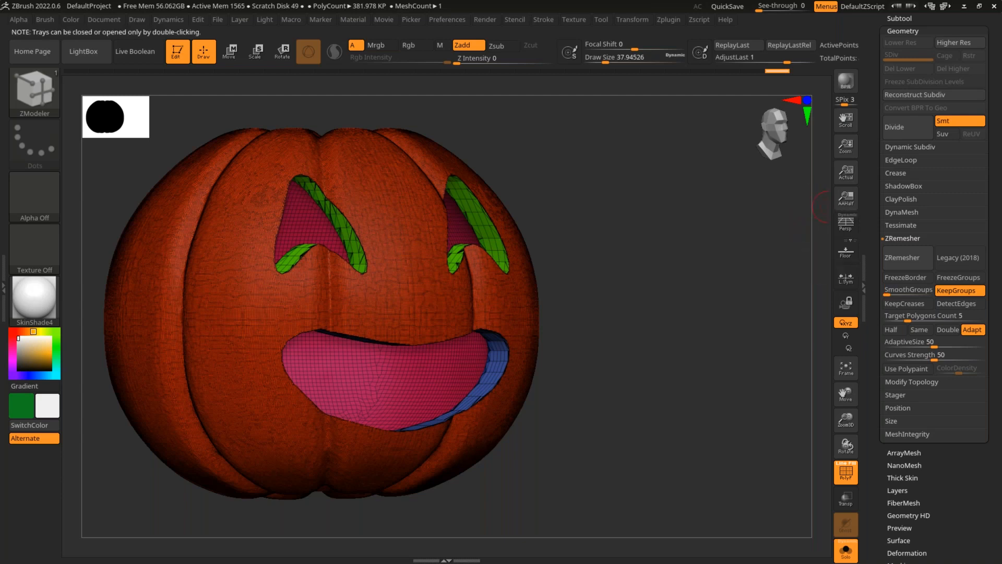
pyautogui.doubleClick(864, 271)
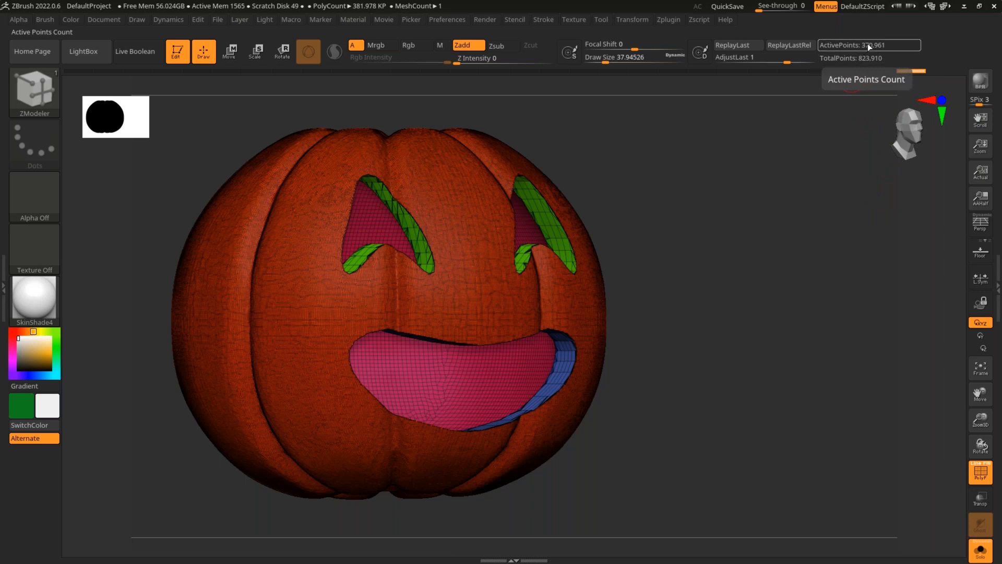
pyautogui.doubleClick(997, 288)
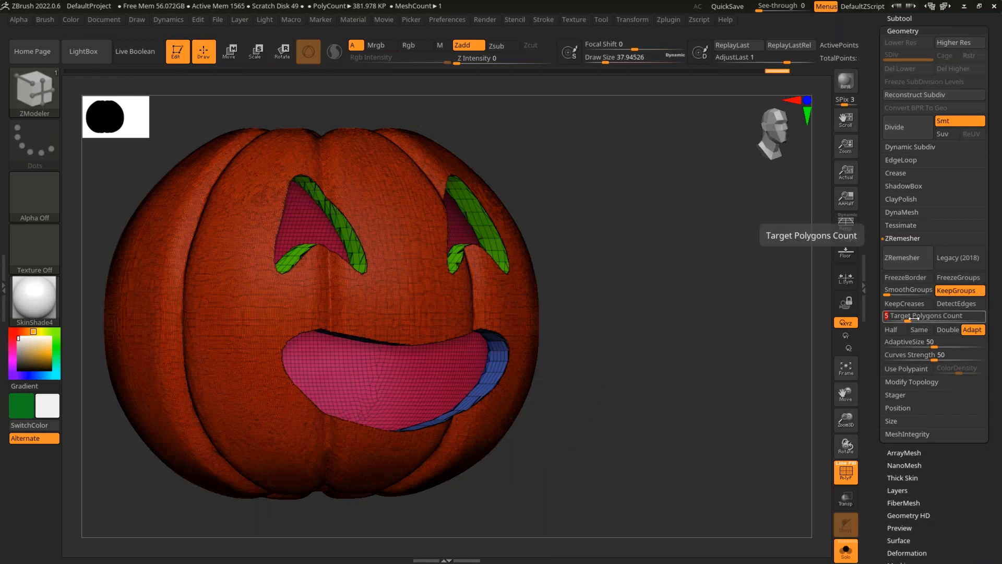
# Try ZRemeshing the pumpkin body with a target polygons count of 30, and undo the remesh.
pyautogui.write('10')
pyautogui.press('Return')
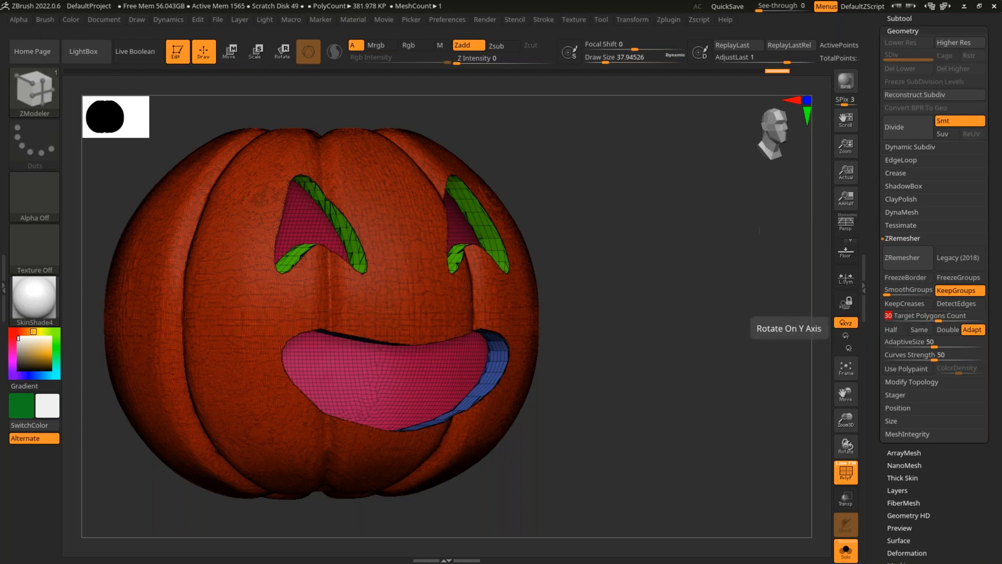
pyautogui.click(910, 264)
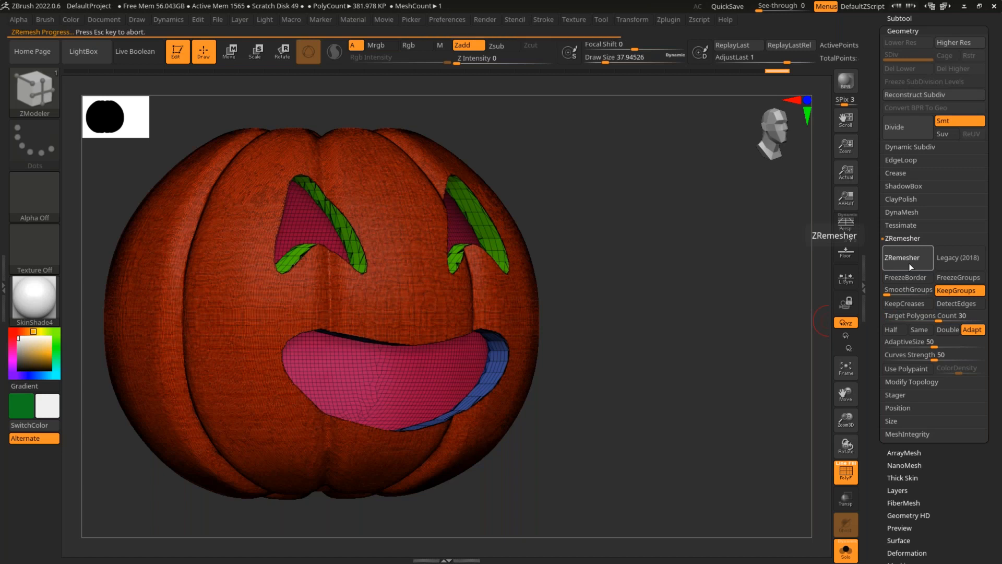
pyautogui.moveTo(688, 269)
pyautogui.mouseDown()
pyautogui.moveTo(680, 277)
pyautogui.moveTo(703, 277)
pyautogui.moveTo(692, 313)
pyautogui.mouseUp()
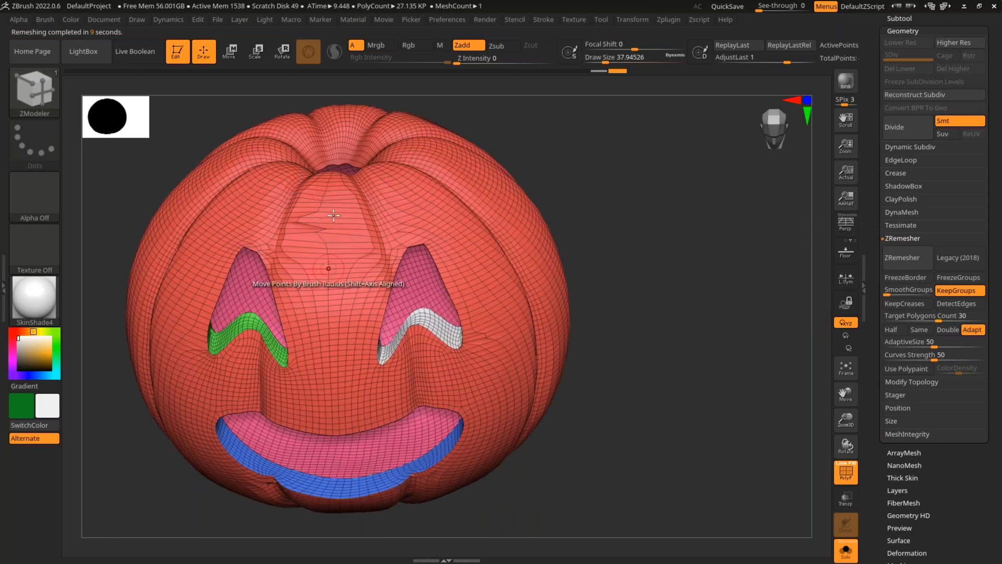
pyautogui.hotkey('ctrl', 'z')
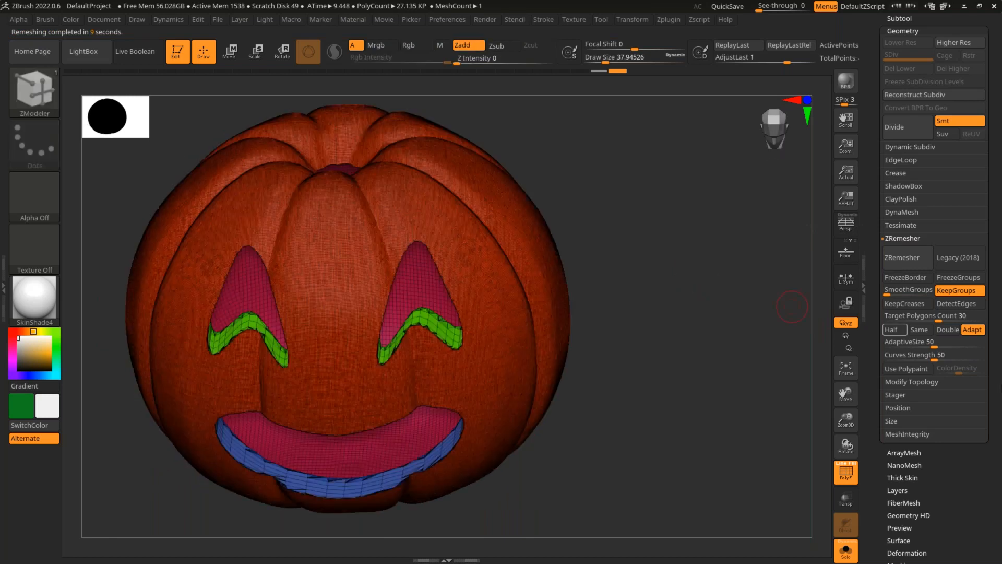
# Try another ZRemesh of the pumpkin body with the target polygons count set to 40, and undo it.
pyautogui.write('40')
pyautogui.press('Return')
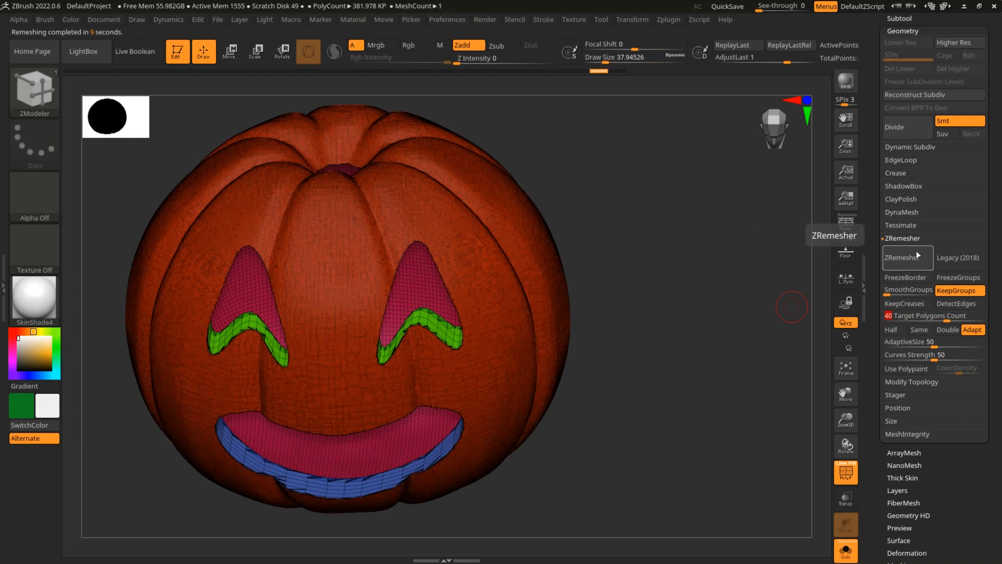
pyautogui.click(913, 259)
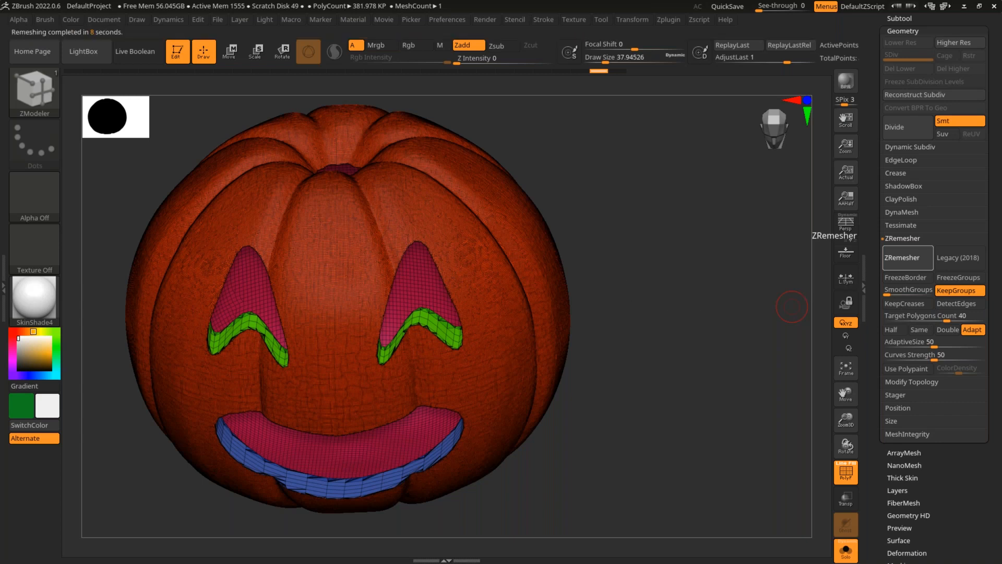
pyautogui.moveTo(735, 248); pyautogui.dragTo(744, 246)
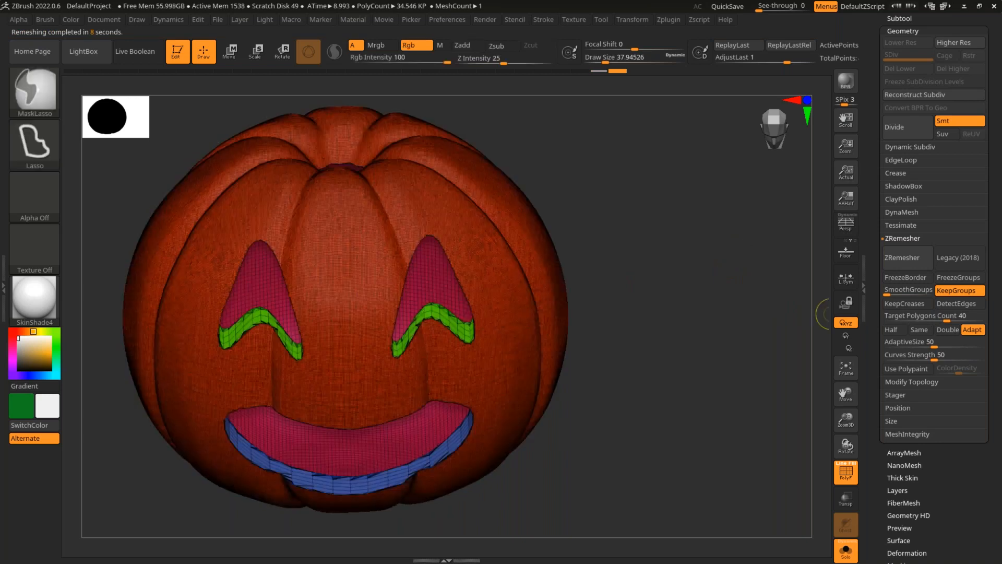
# ZRemesh the pumpkin body with a target polygons count of about 49.5.
pyautogui.press('b')
pyautogui.press('z')
pyautogui.press('m')
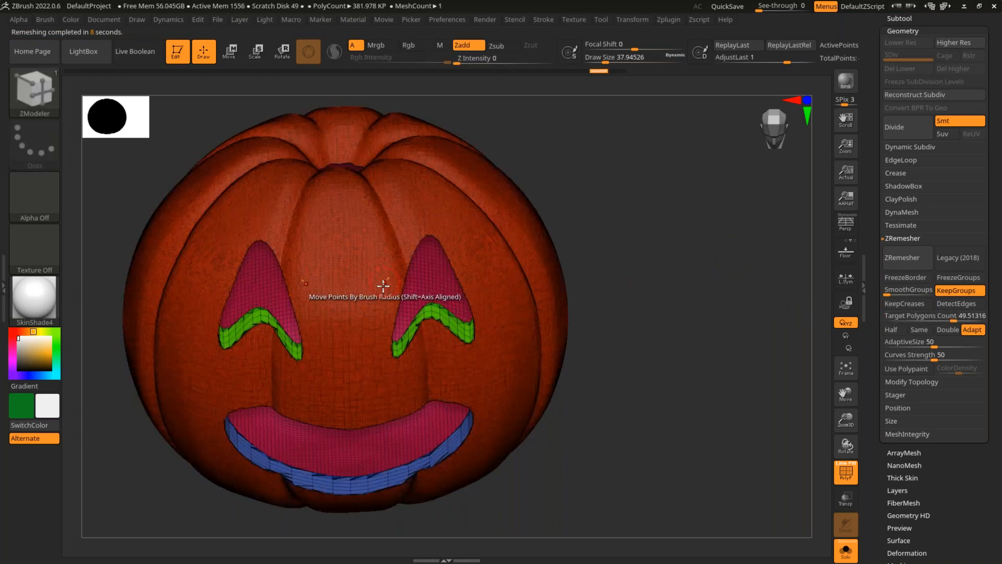
pyautogui.click(899, 258)
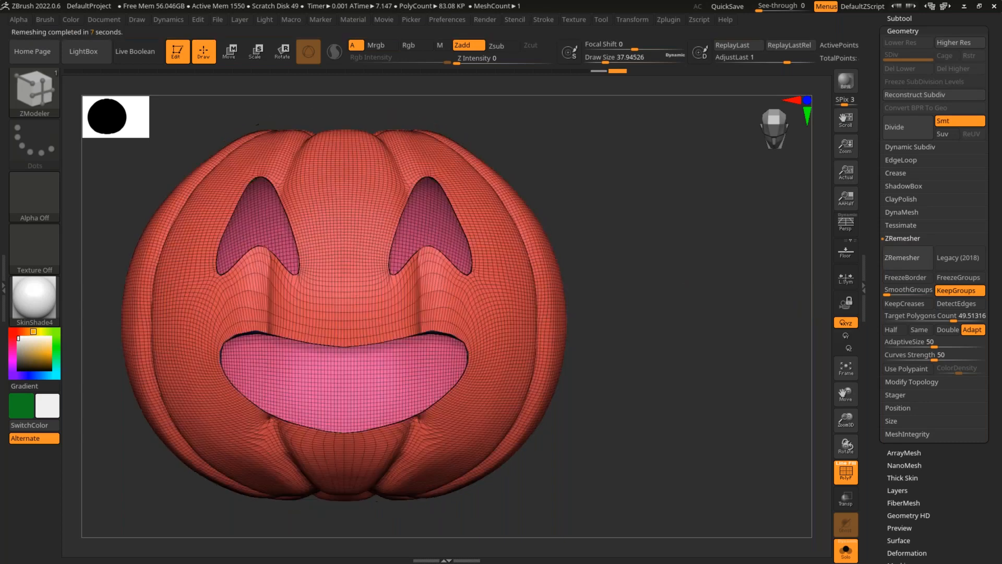
# Set the ZRemesher target to Half and remesh the pumpkin body again.
pyautogui.keyDown('alt'); pyautogui.moveTo(799, 365); pyautogui.dragTo(809, 396); pyautogui.keyUp('alt')
pyautogui.click(897, 331)
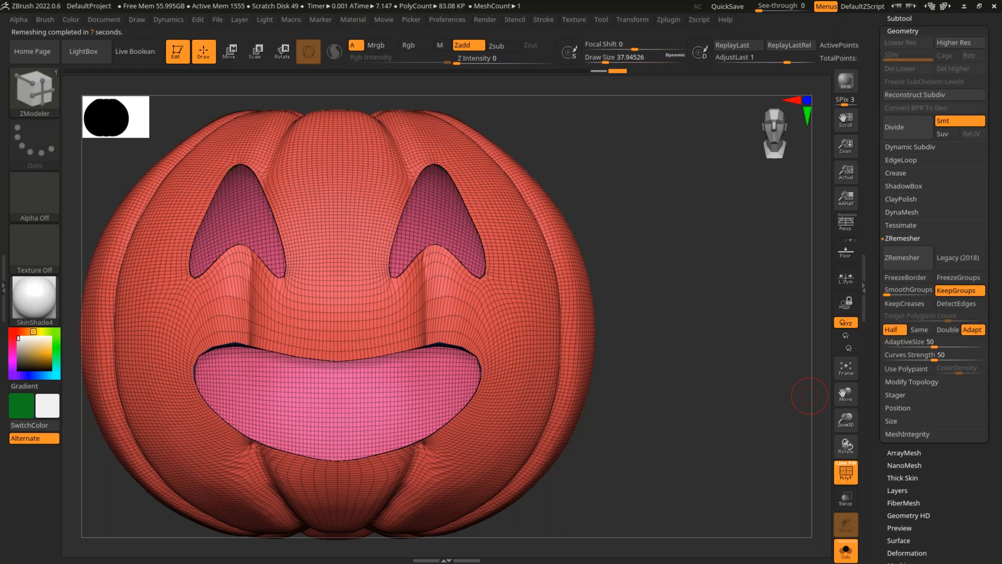
pyautogui.click(906, 260)
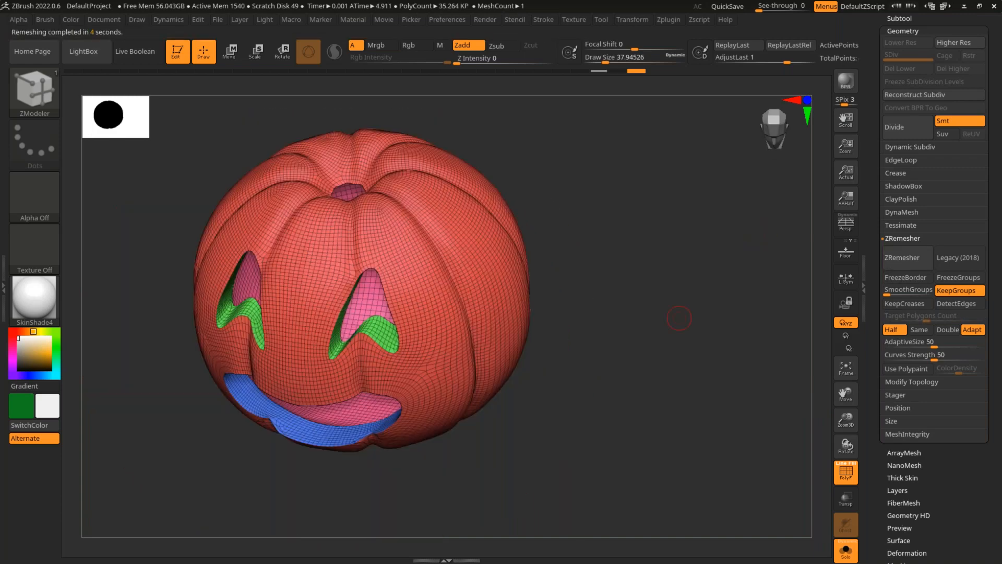
# Check the remeshed pumpkin body's wireframe and subdivide the mesh up to subdivision level 3.
pyautogui.moveTo(668, 318); pyautogui.dragTo(652, 303)
pyautogui.hotkey('shift', 'f')
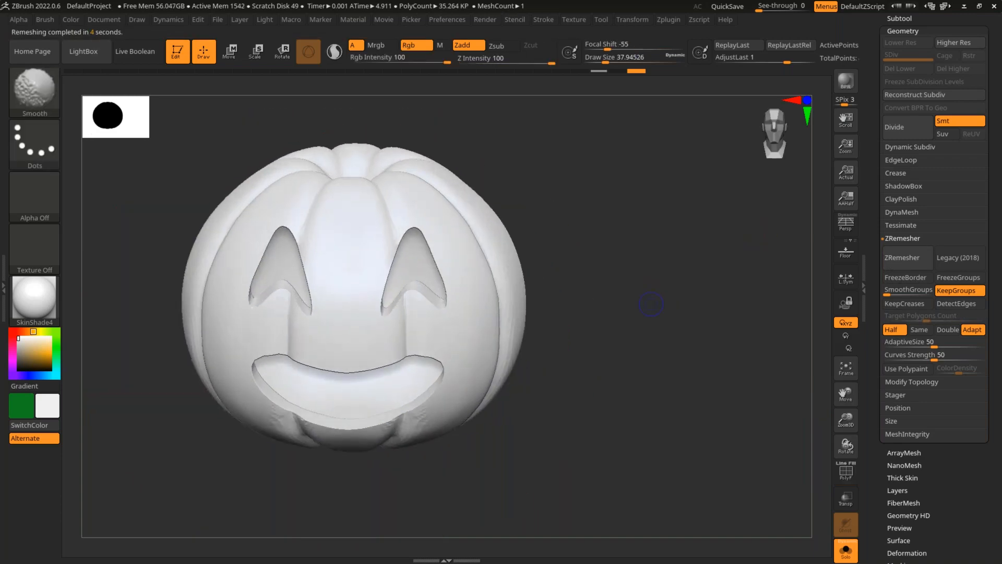
pyautogui.hotkey('shift', 'f')
pyautogui.hotkey('ctrl', 'd')
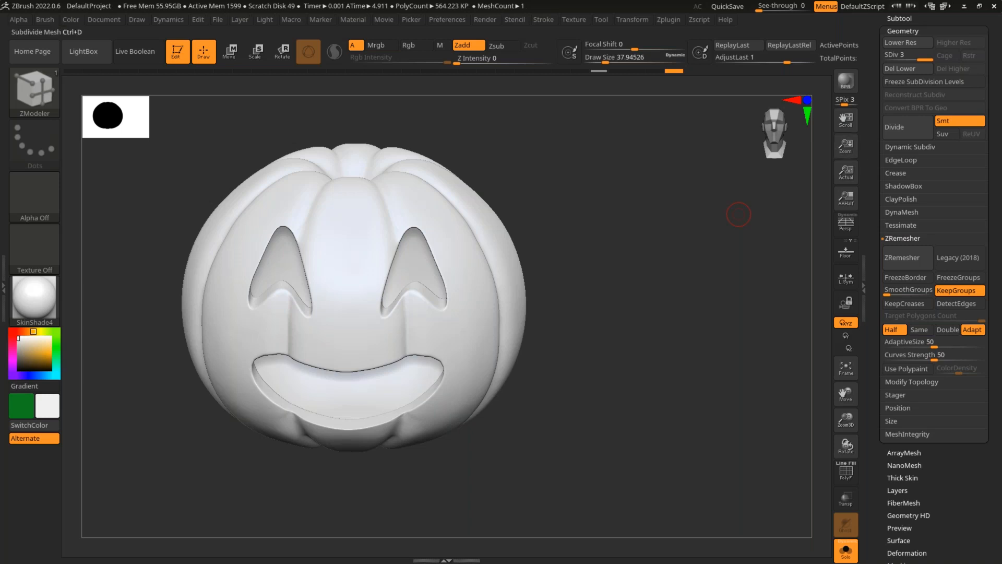
# Project the original sculpt from the undo history onto the pumpkin body, always accepting PolyPaint projection until the next restart.
pyautogui.click(900, 18)
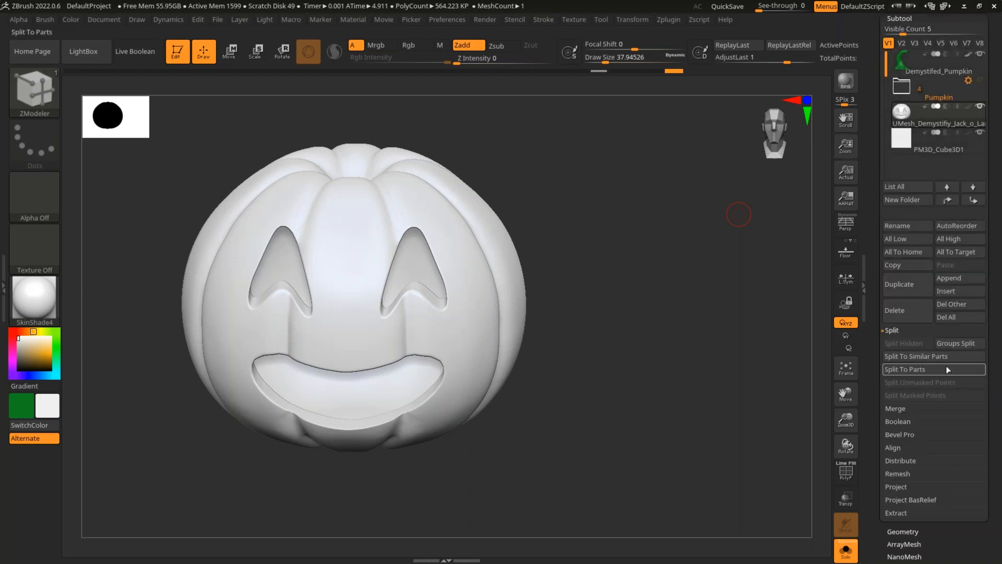
pyautogui.click(903, 488)
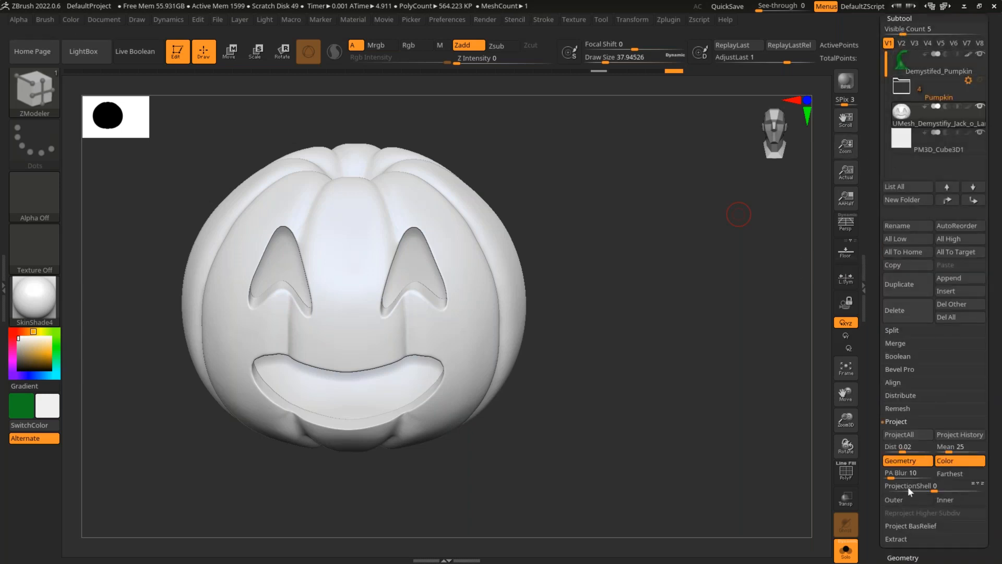
pyautogui.click(954, 452)
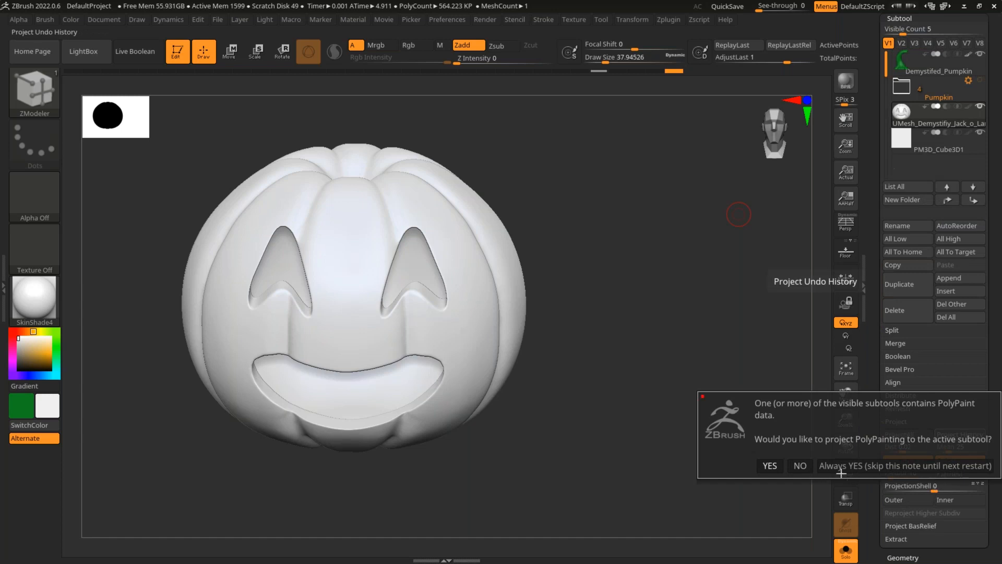
pyautogui.click(950, 466)
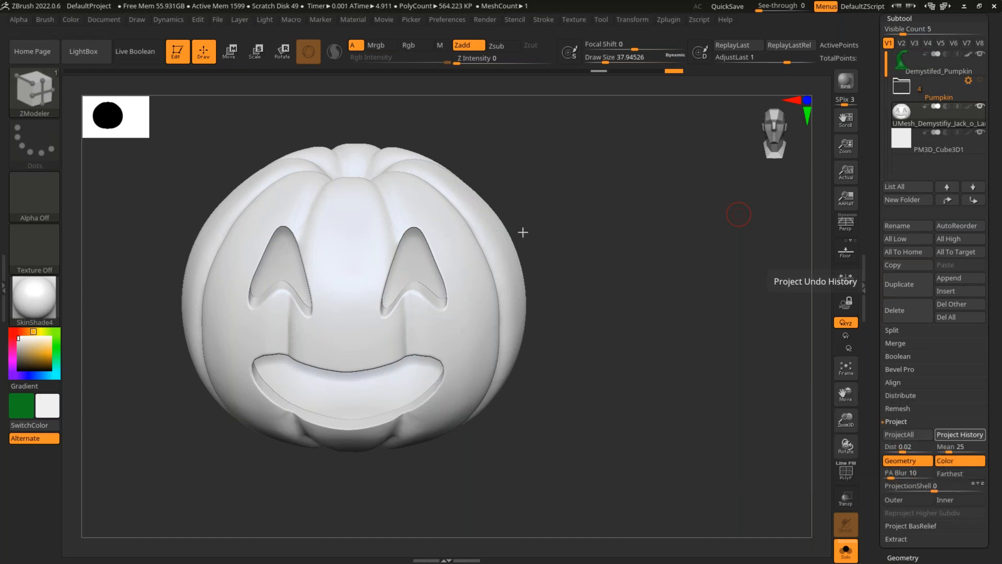
# Examine the projected pumpkin's paint, polygroups and wireframe at its lowest and highest subdivision levels.
pyautogui.hotkey('shift', 'f')
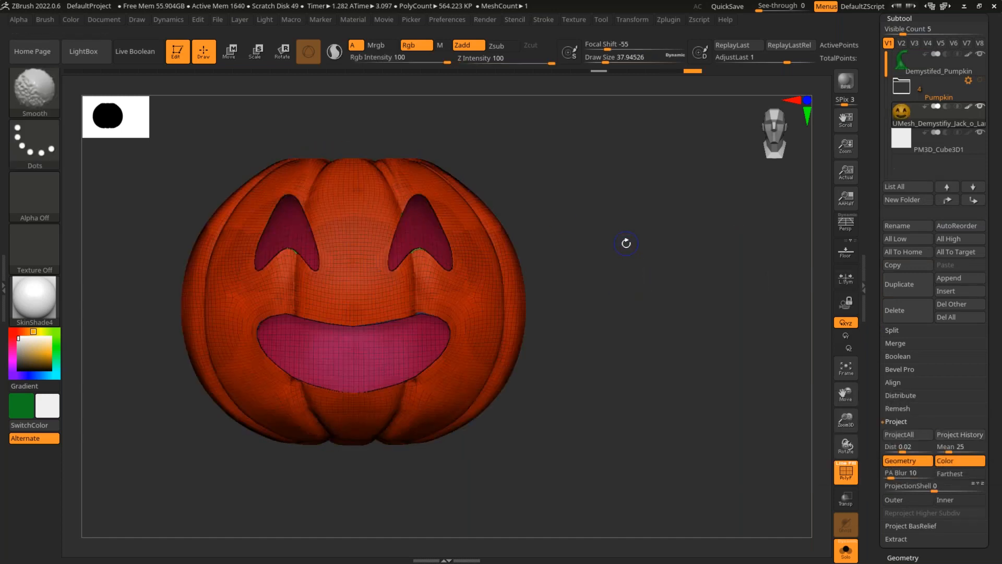
pyautogui.hotkey('shift', 'f')
pyautogui.hotkey('shift', 'f')
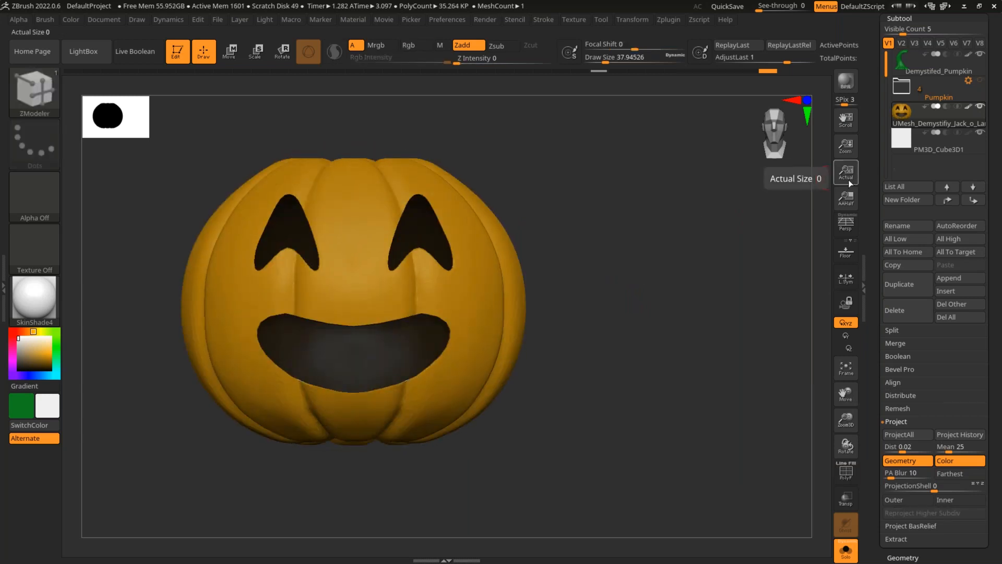
pyautogui.scroll(3, 991, 202)
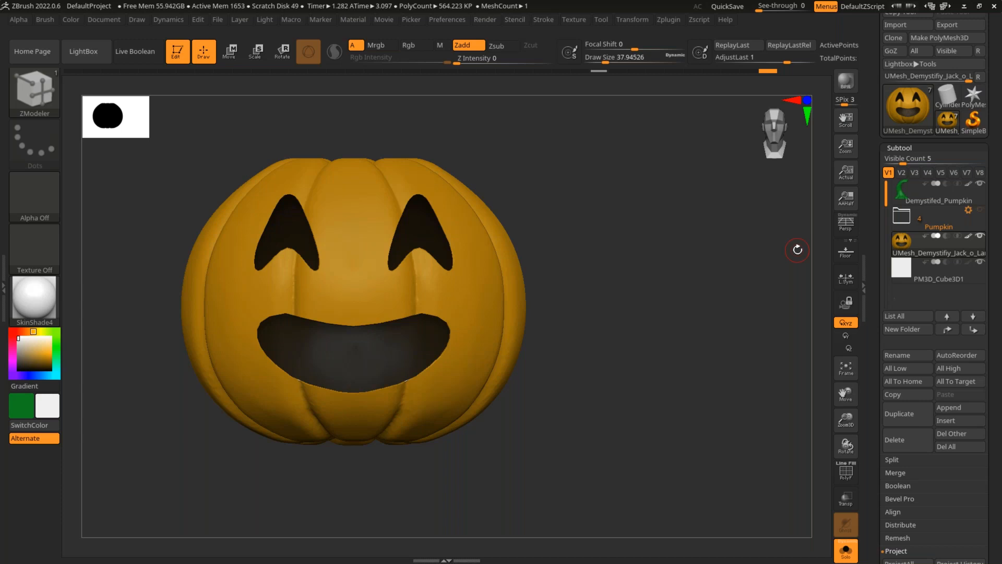
pyautogui.moveTo(620, 272)
pyautogui.mouseDown()
pyautogui.moveTo(647, 297)
pyautogui.moveTo(629, 267)
pyautogui.mouseUp()
pyautogui.hotkey('shift', 'f')
pyautogui.hotkey('shift', 'f')
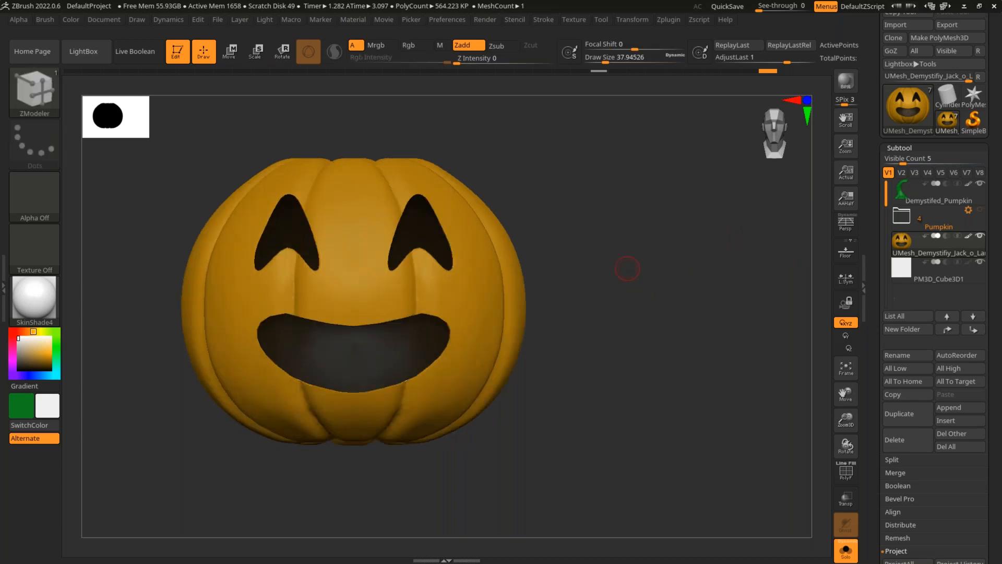
pyautogui.moveTo(594, 231); pyautogui.dragTo(608, 270)
# Delete the PM3D_Cube3D1 subtool from the Pumpkin folder and confirm the deletion.
pyautogui.scroll(2, 939, 313)
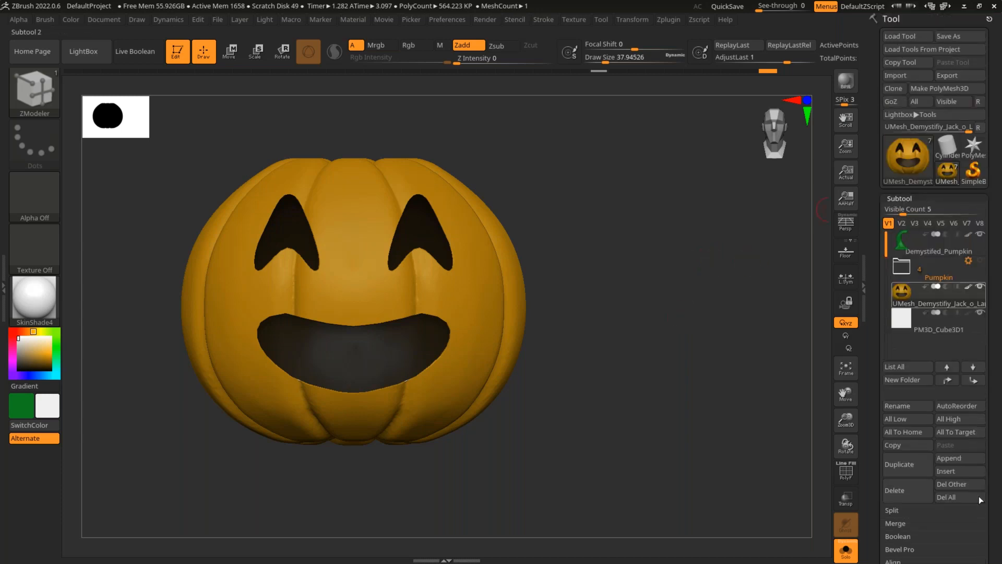
pyautogui.click(945, 334)
pyautogui.click(894, 490)
pyautogui.click(801, 521)
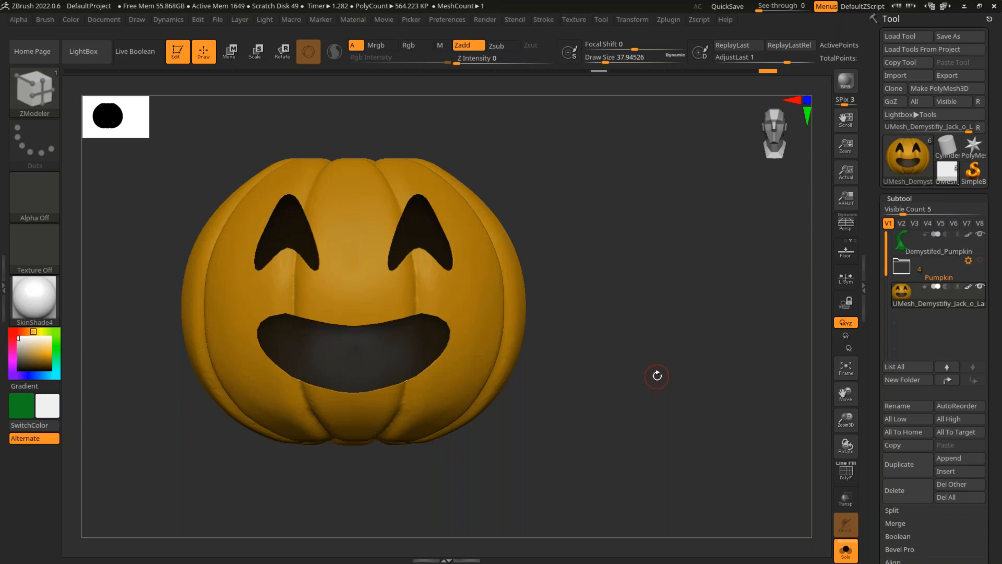
# Try isolating one half of the pumpkin with a rectangular visibility selection, and show the full mesh again.
pyautogui.hotkey('ctrl', 'shift')
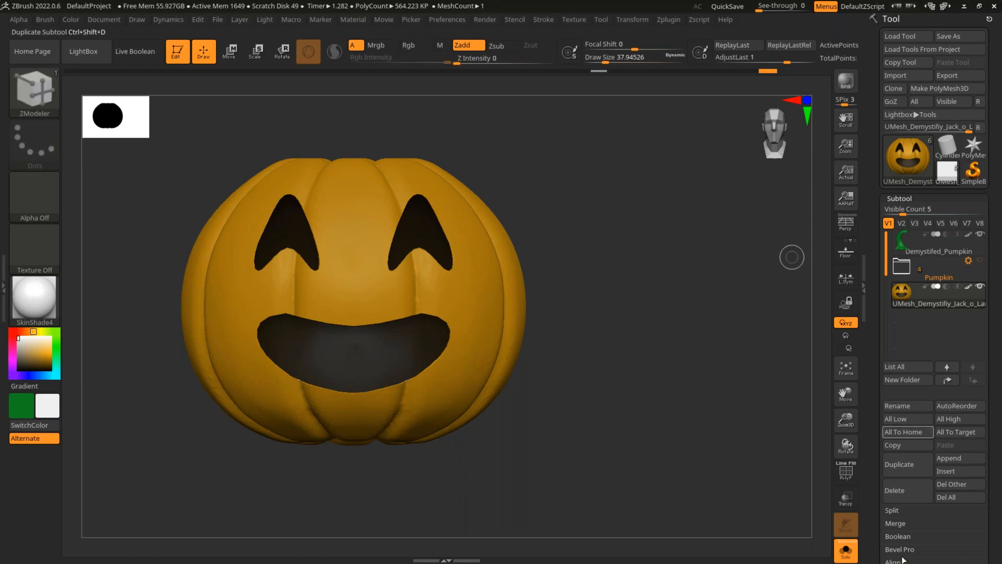
pyautogui.moveTo(584, 122)
pyautogui.keyDown('ctrl'); pyautogui.keyDown('shift'); pyautogui.mouseDown()
pyautogui.moveTo(387, 556)
pyautogui.moveTo(357, 539)
pyautogui.moveTo(336, 472)
pyautogui.moveTo(335, 512)
pyautogui.moveTo(348, 514)
pyautogui.mouseUp(); pyautogui.keyUp('shift'); pyautogui.keyUp('ctrl')
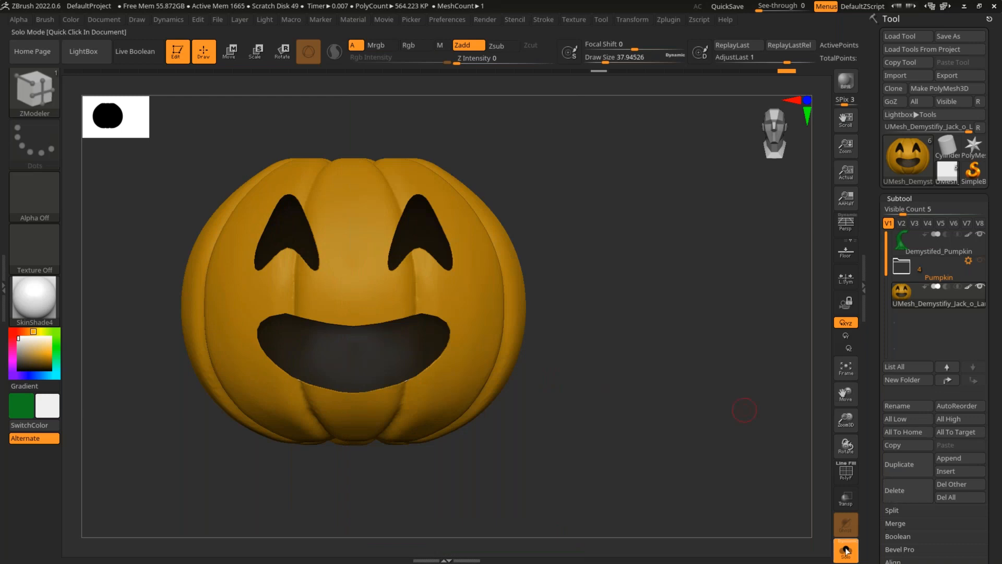
pyautogui.keyDown('ctrl'); pyautogui.keyDown('shift'); pyautogui.moveTo(593, 126); pyautogui.dragTo(354, 547); pyautogui.keyUp('shift'); pyautogui.keyUp('ctrl')
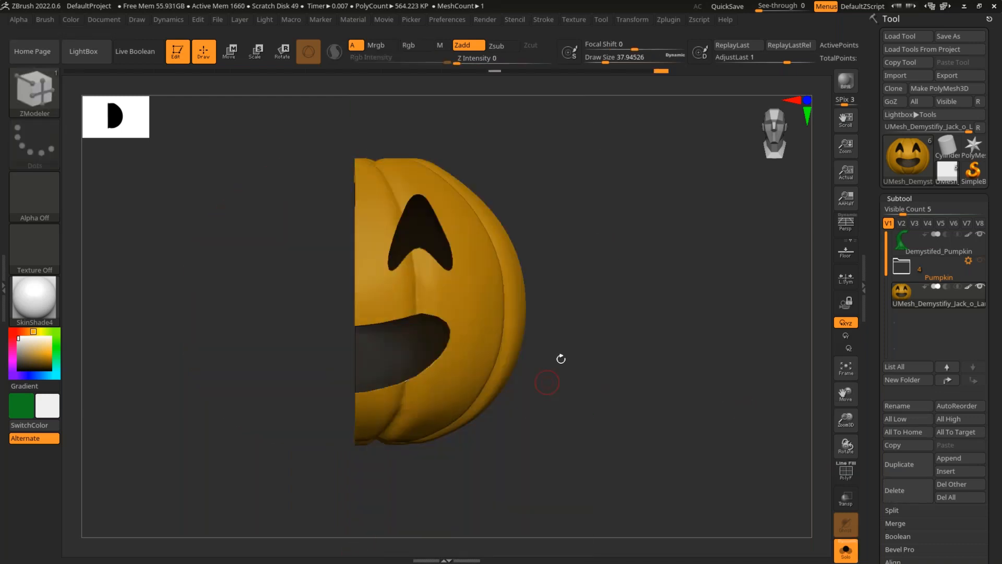
pyautogui.keyDown('ctrl'); pyautogui.keyDown('shift'); pyautogui.click(552, 385); pyautogui.keyUp('shift'); pyautogui.keyUp('ctrl')
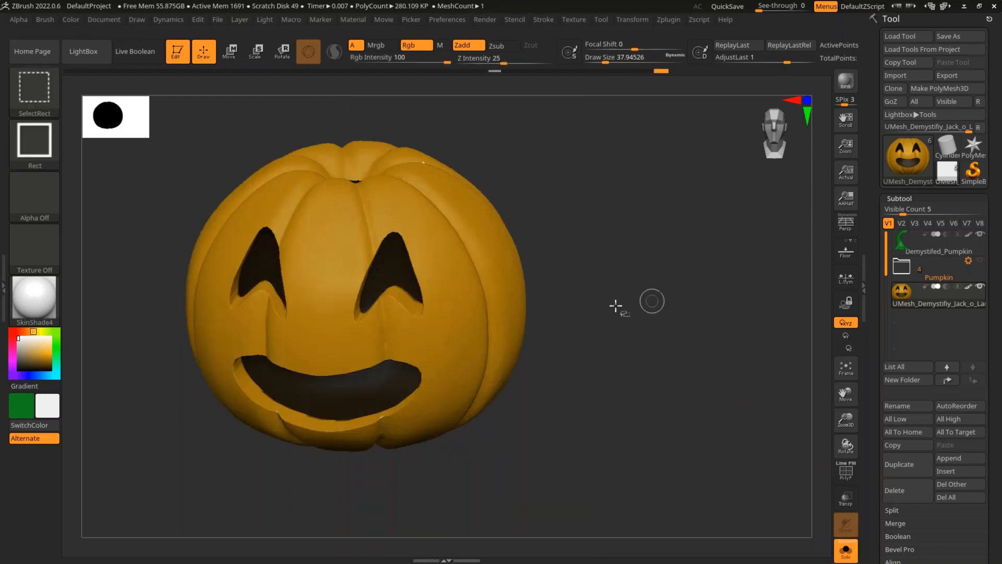
# Switch the selection brush to SelectLasso, try a lasso visibility selection on the pumpkin, and show the full mesh again.
pyautogui.click(32, 90)
pyautogui.click(149, 98)
pyautogui.moveTo(347, 133)
pyautogui.keyDown('ctrl'); pyautogui.keyDown('shift'); pyautogui.mouseDown()
pyautogui.moveTo(664, 214)
pyautogui.moveTo(298, 180)
pyautogui.moveTo(308, 157)
pyautogui.mouseUp(); pyautogui.keyUp('shift'); pyautogui.keyUp('ctrl')
pyautogui.moveTo(574, 219)
pyautogui.mouseDown()
pyautogui.moveTo(620, 226)
pyautogui.moveTo(619, 242)
pyautogui.mouseUp()
pyautogui.keyDown('ctrl'); pyautogui.keyDown('shift'); pyautogui.click(613, 221); pyautogui.keyUp('shift'); pyautogui.keyUp('ctrl')
# Display the pumpkin's wireframe at the lowest subdivision level, try hiding an edge loop beside the eye with SelectLasso, and undo it.
pyautogui.hotkey('shift', 'f')
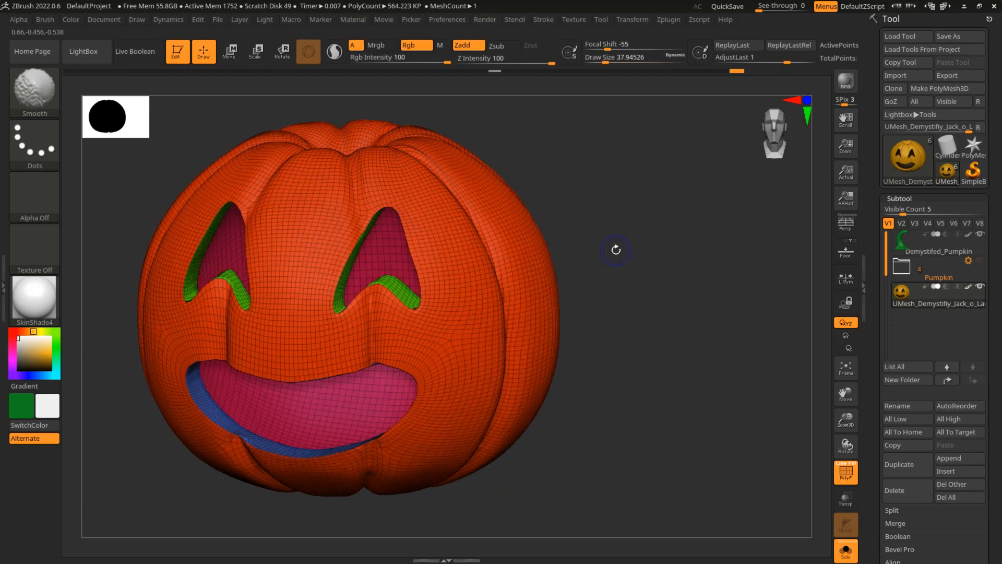
pyautogui.press('space')
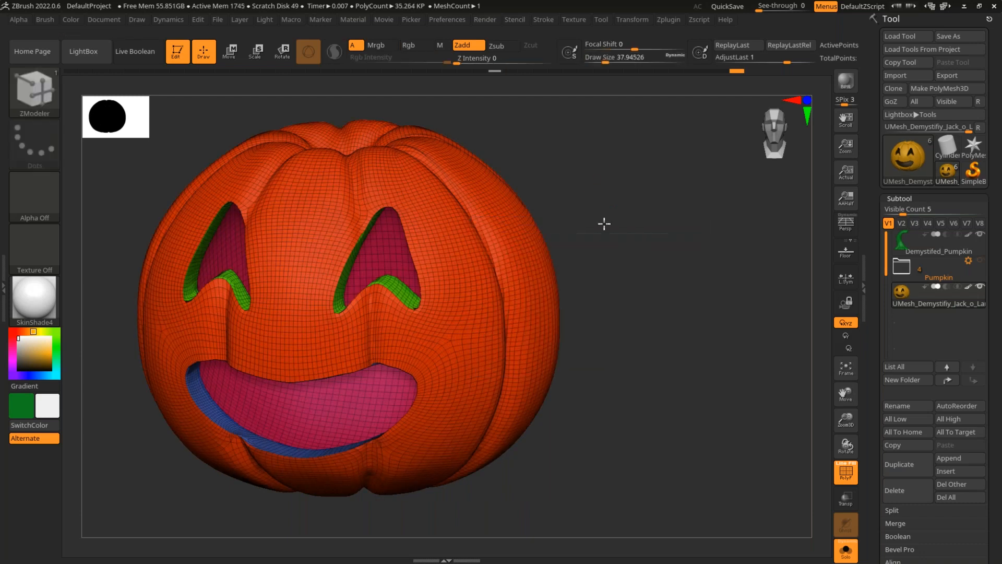
pyautogui.moveTo(603, 224)
pyautogui.keyDown('alt'); pyautogui.mouseDown()
pyautogui.moveTo(607, 249)
pyautogui.moveTo(546, 289)
pyautogui.mouseUp(); pyautogui.keyUp('alt')
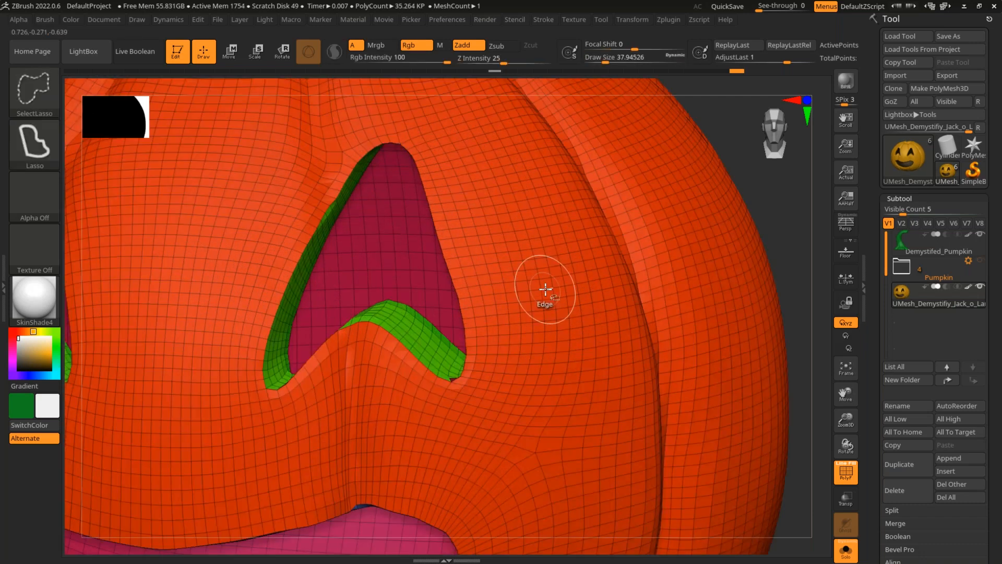
pyautogui.click(545, 289)
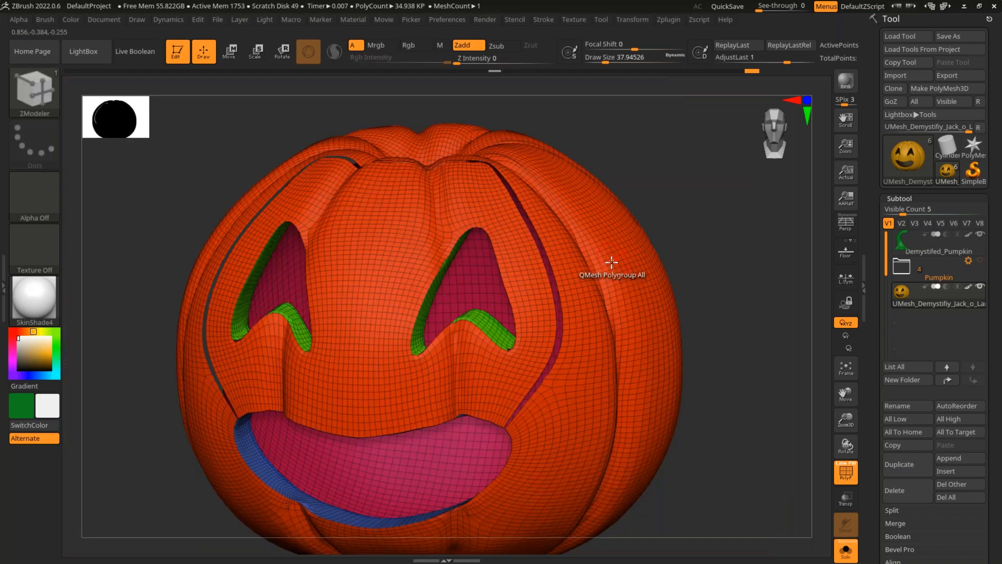
pyautogui.moveTo(611, 261); pyautogui.dragTo(623, 275, button='right')
pyautogui.hotkey('ctrl', 'z')
pyautogui.hotkey('ctrl', 'z')
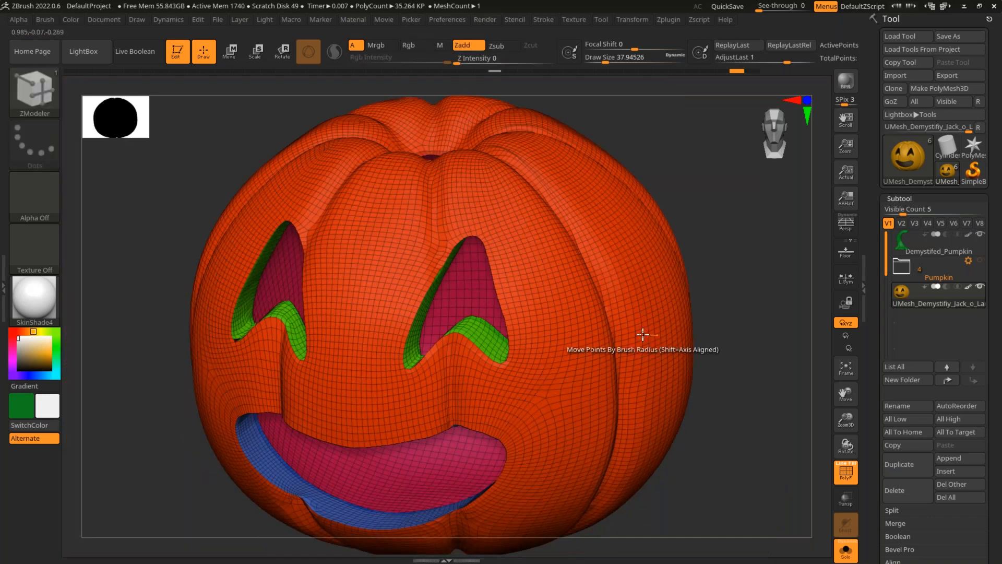
# Change the selection brush, try isolating the pumpkin's outer skin polygroup, and restore the visibility of all polygroups.
pyautogui.keyDown('ctrl'); pyautogui.keyDown('shift'); pyautogui.click(53, 108); pyautogui.keyUp('shift'); pyautogui.keyUp('ctrl')
pyautogui.keyDown('ctrl'); pyautogui.keyDown('shift'); pyautogui.click(204, 100); pyautogui.keyUp('shift'); pyautogui.keyUp('ctrl')
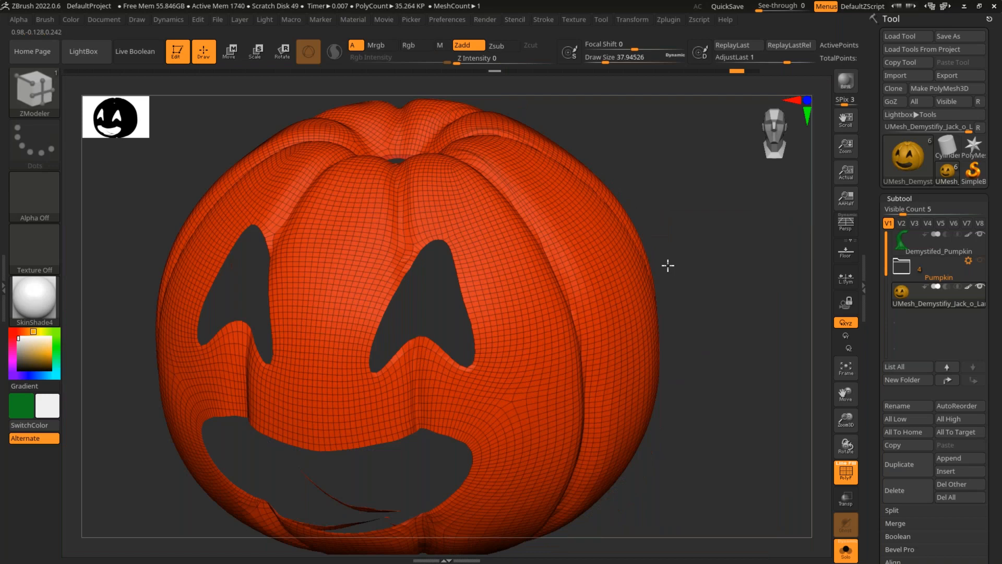
pyautogui.moveTo(668, 265)
pyautogui.mouseDown()
pyautogui.moveTo(675, 237)
pyautogui.moveTo(652, 264)
pyautogui.moveTo(668, 292)
pyautogui.moveTo(649, 269)
pyautogui.moveTo(648, 324)
pyautogui.moveTo(652, 300)
pyautogui.moveTo(661, 313)
pyautogui.moveTo(672, 280)
pyautogui.mouseUp()
pyautogui.hotkey('ctrl', 'shift', 'z')
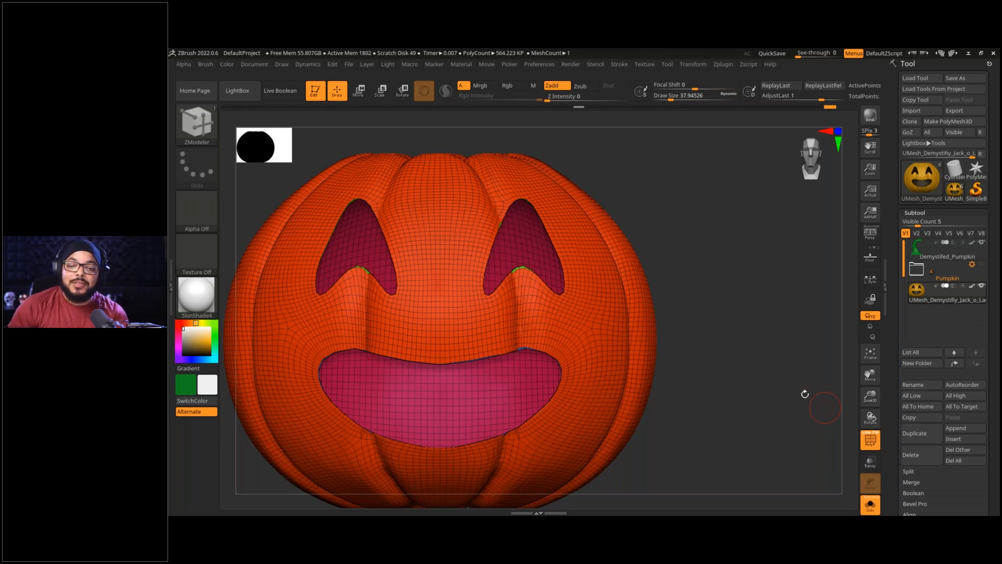
# Hide the wireframe and save the tool as Demystifed_Pumpkin on the Desktop, replacing the existing file.
pyautogui.hotkey('shift', 'f')
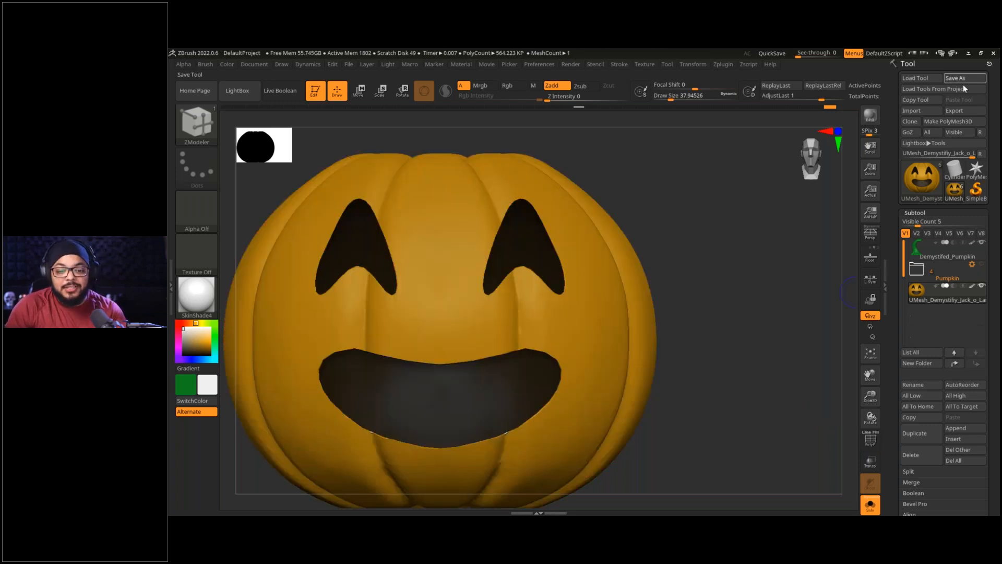
pyautogui.click(964, 78)
pyautogui.click(511, 267)
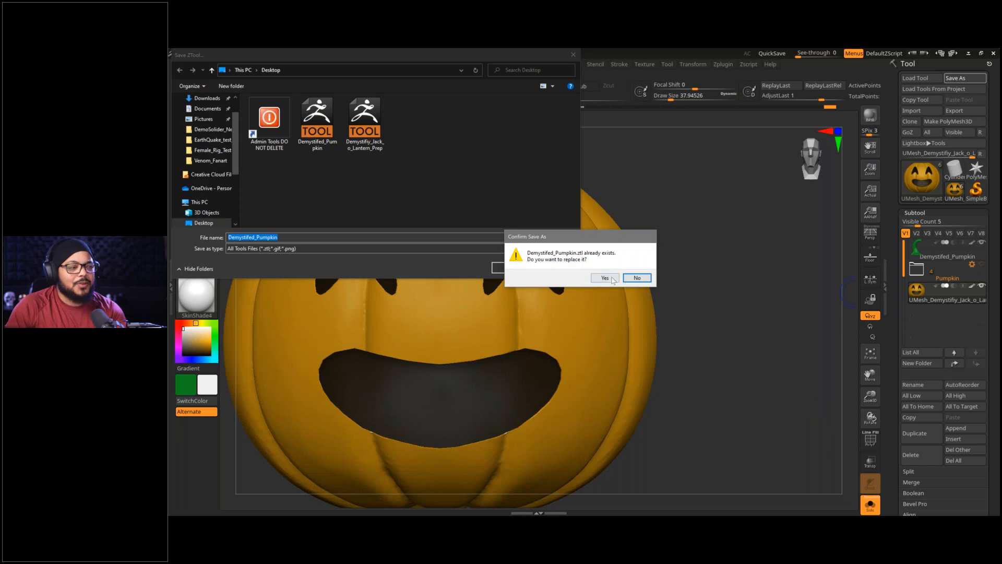
pyautogui.click(604, 278)
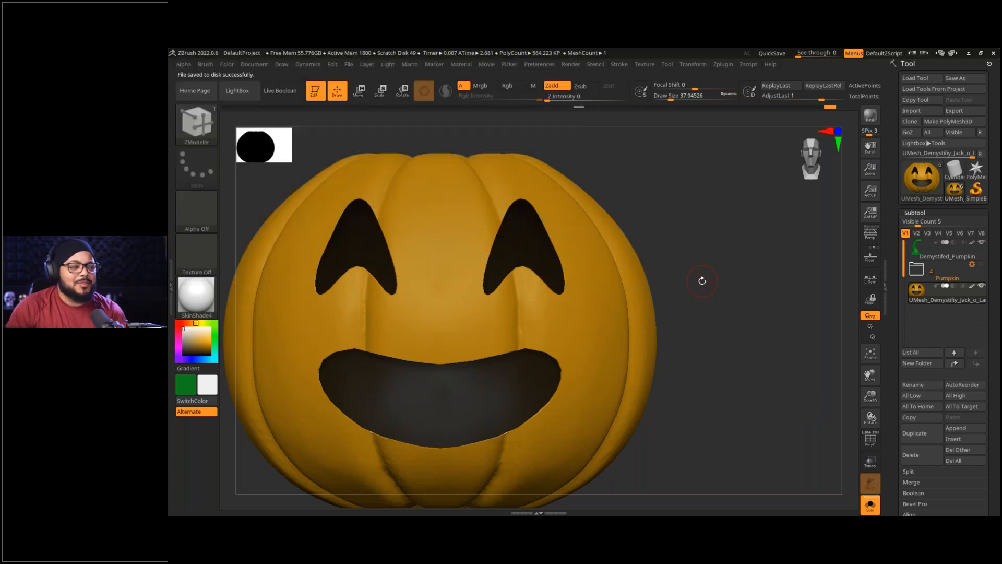